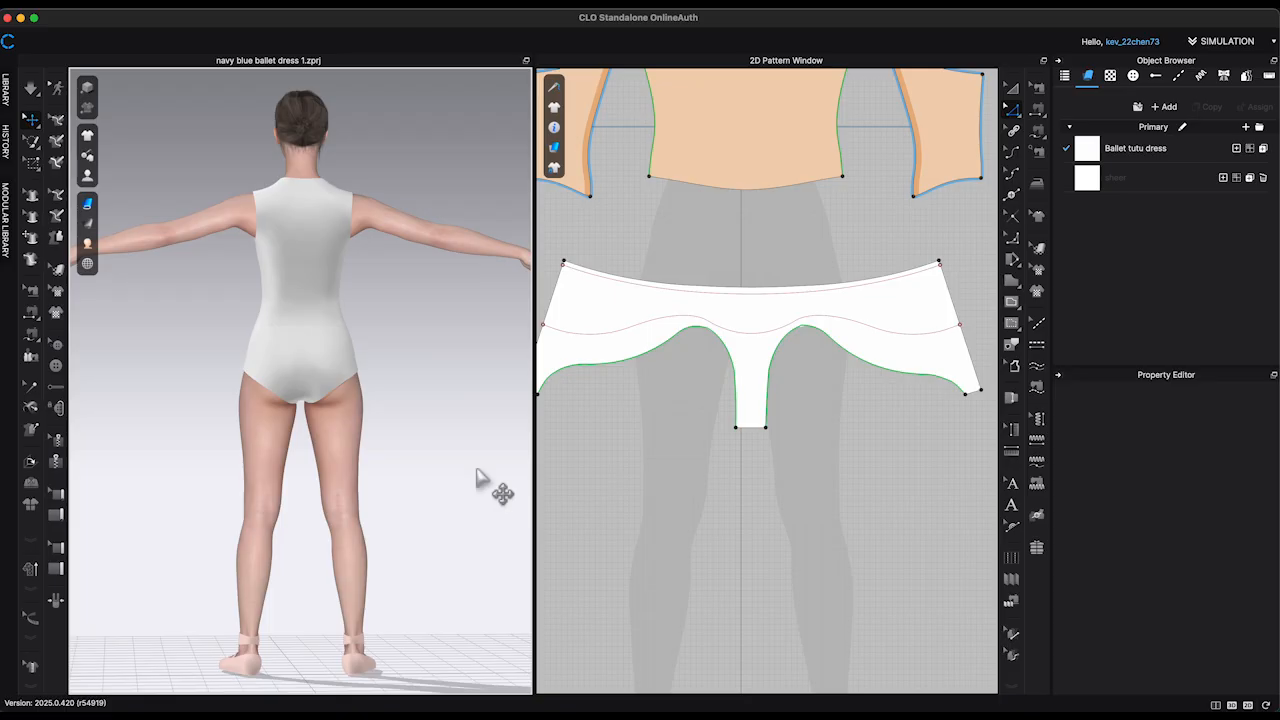
Step: Examine the fit of the white sleeveless bodysuit on the avatar from the front and the side
{"action": "right_click_drag", "start_coordinate": [476, 478], "coordinate": [331, 483]}
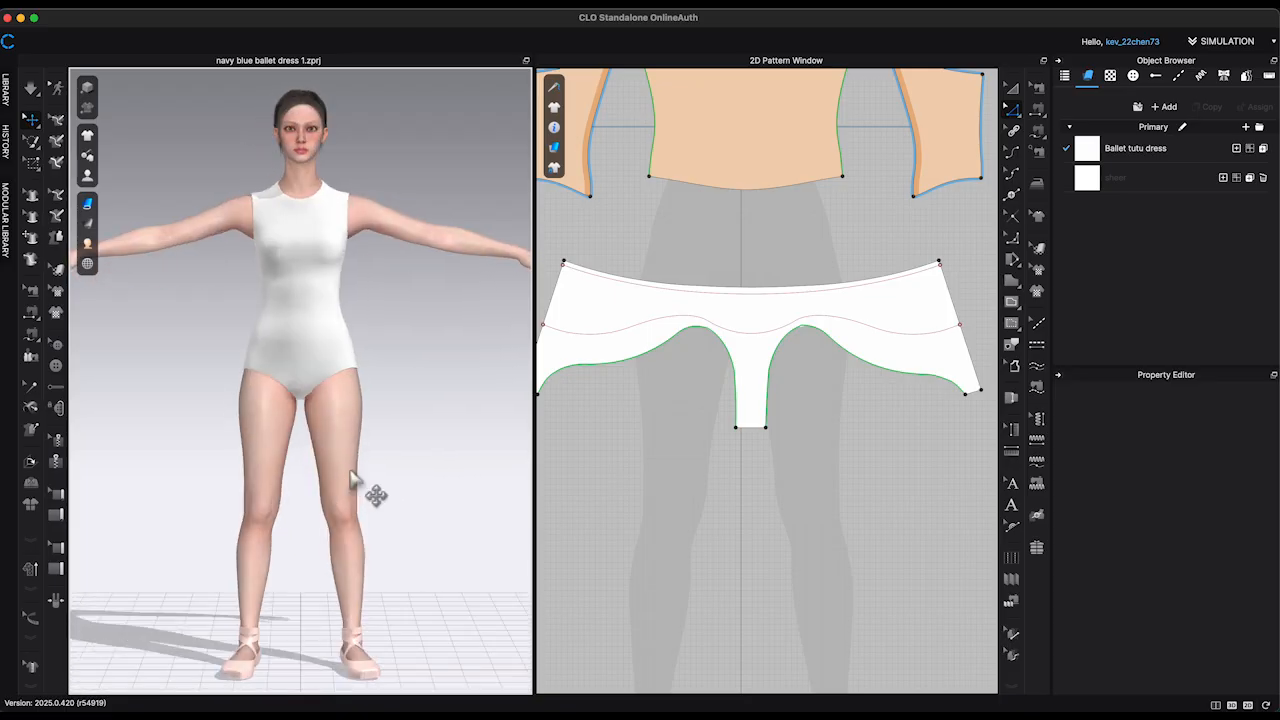
{"action": "scroll", "coordinate": [471, 457], "scroll_direction": "up", "scroll_amount": 2}
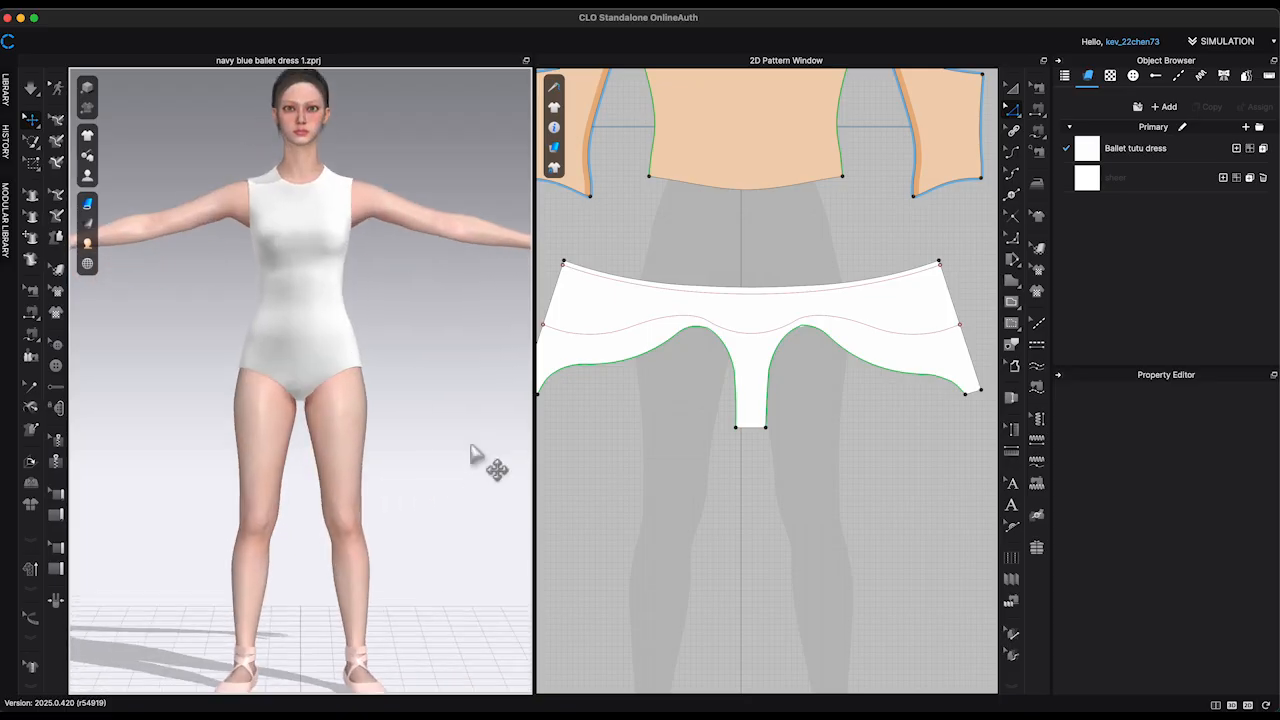
{"action": "scroll", "coordinate": [720, 611], "scroll_direction": "down", "scroll_amount": 4}
{"action": "scroll", "coordinate": [720, 457], "scroll_direction": "down", "scroll_amount": 3}
{"action": "scroll", "coordinate": [445, 387], "scroll_direction": "up", "scroll_amount": 5}
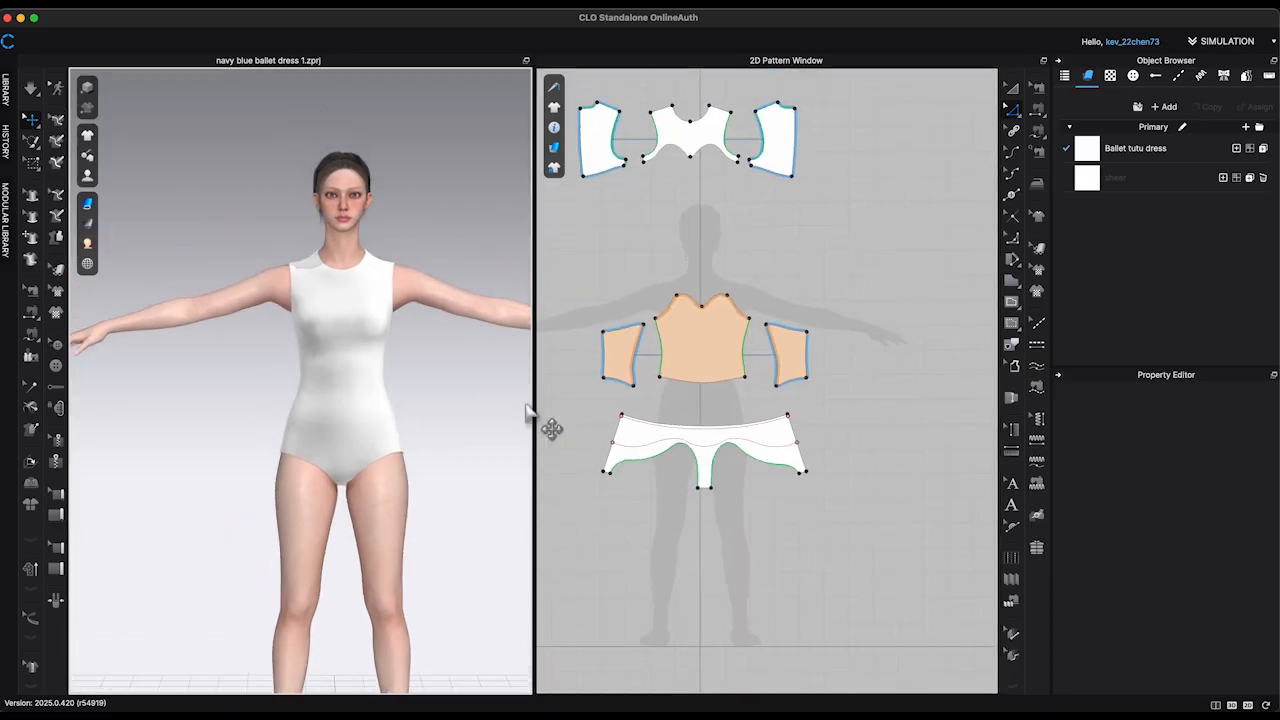
{"action": "right_click_drag", "start_coordinate": [446, 387], "coordinate": [370, 386]}
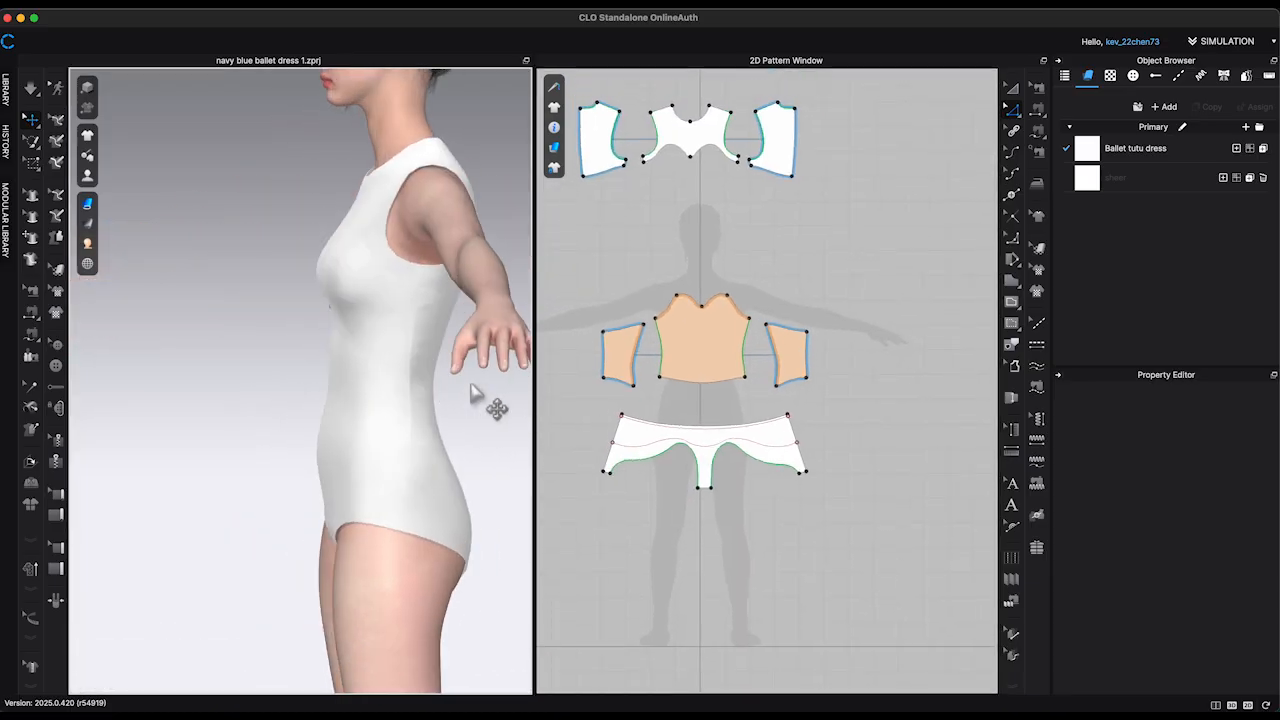
{"action": "middle_click_drag", "start_coordinate": [472, 384], "coordinate": [392, 385]}
{"action": "right_click_drag", "start_coordinate": [415, 393], "coordinate": [486, 392]}
{"action": "scroll", "coordinate": [900, 400], "scroll_direction": "up", "scroll_amount": 2}
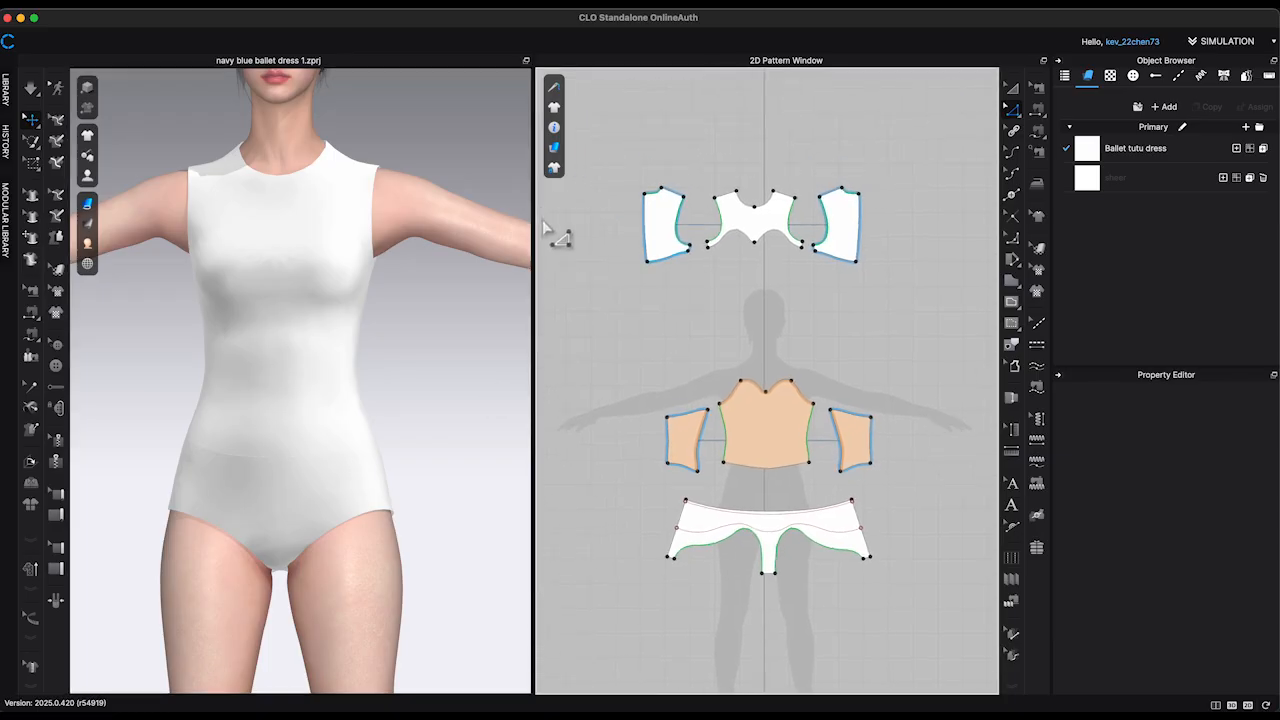
Step: Assign the sheer fabric to the front yoke and the two upper back pattern pieces
{"action": "scroll", "coordinate": [640, 270], "scroll_direction": "up", "scroll_amount": 3}
{"action": "scroll", "coordinate": [600, 300], "scroll_direction": "down", "scroll_amount": 1}
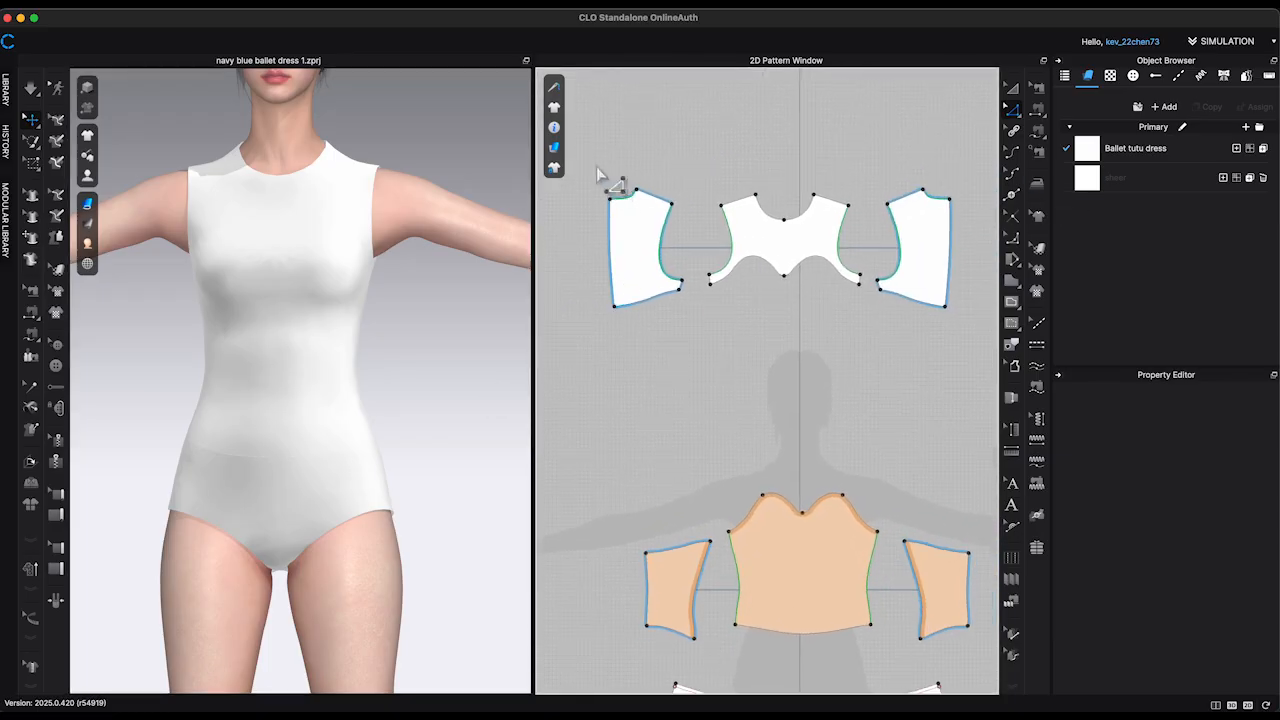
{"action": "left_click_drag", "start_coordinate": [590, 165], "coordinate": [966, 336]}
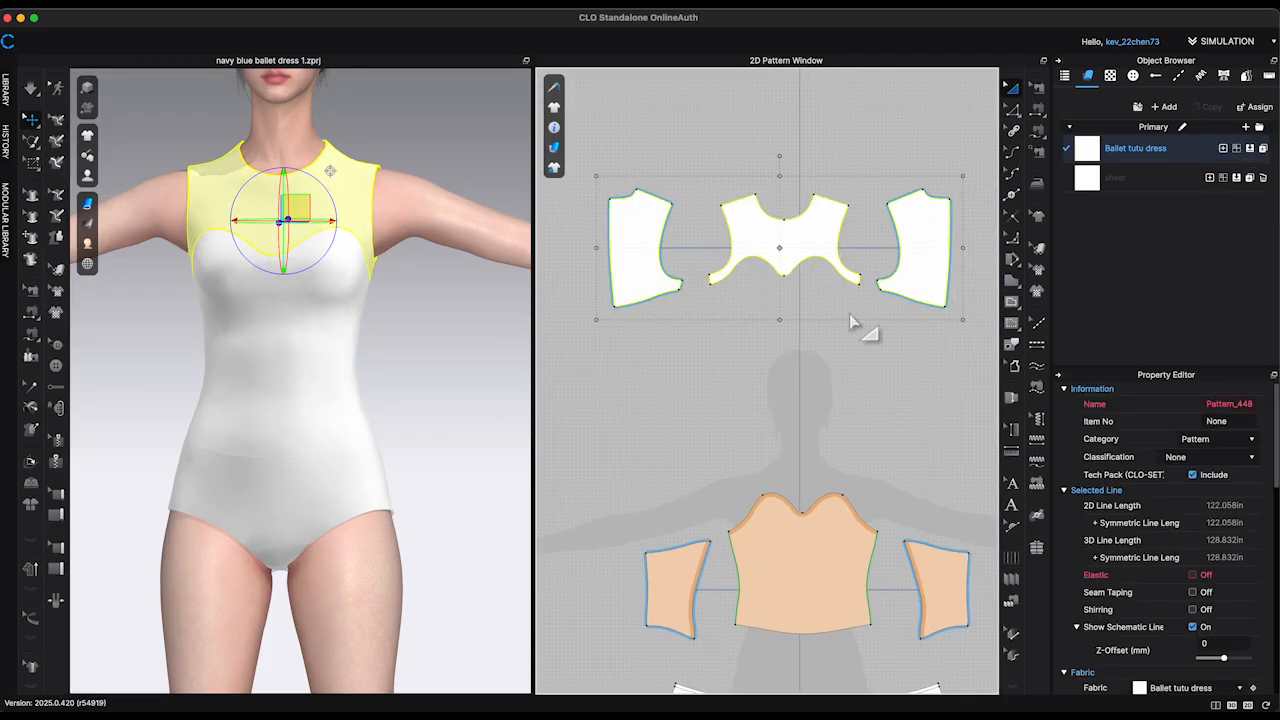
{"action": "left_click", "coordinate": [1238, 178]}
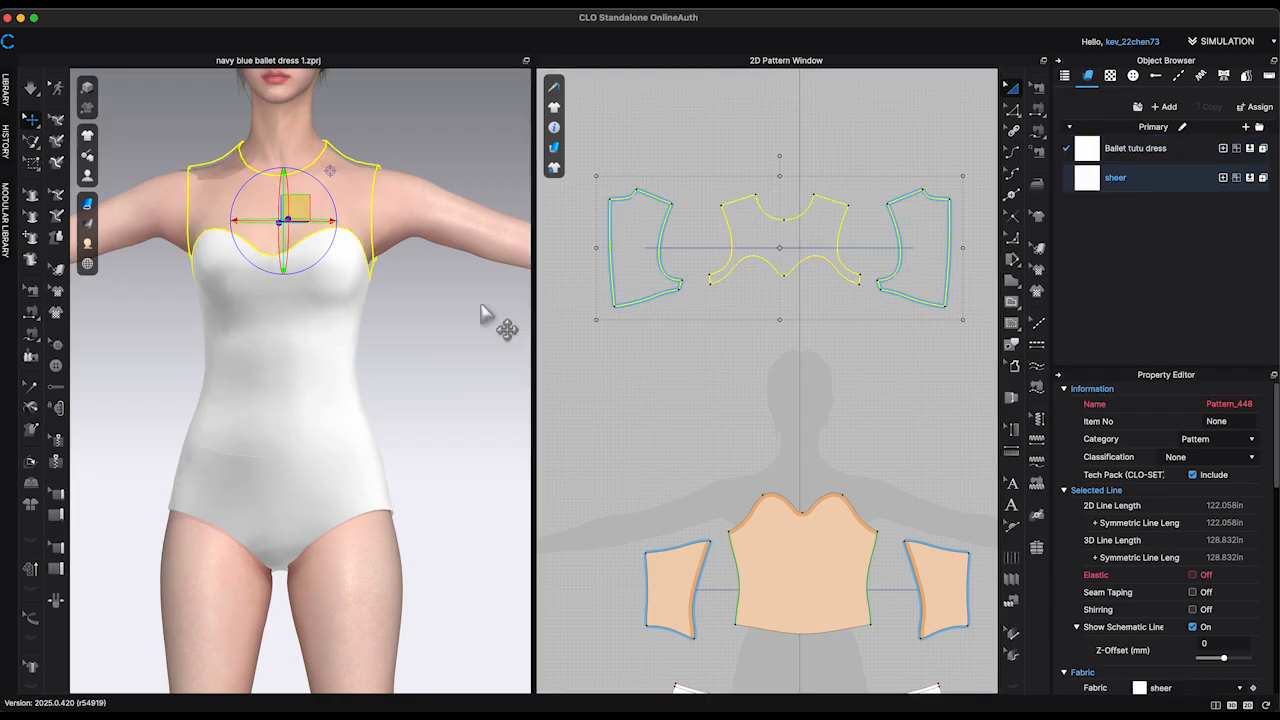
Step: Review the simulation settings of the yoke pieces and the opacity and physical properties of the sheer fabric
{"action": "scroll", "coordinate": [1214, 594], "scroll_direction": "down", "scroll_amount": 5}
{"action": "scroll", "coordinate": [1207, 595], "scroll_direction": "up", "scroll_amount": 2}
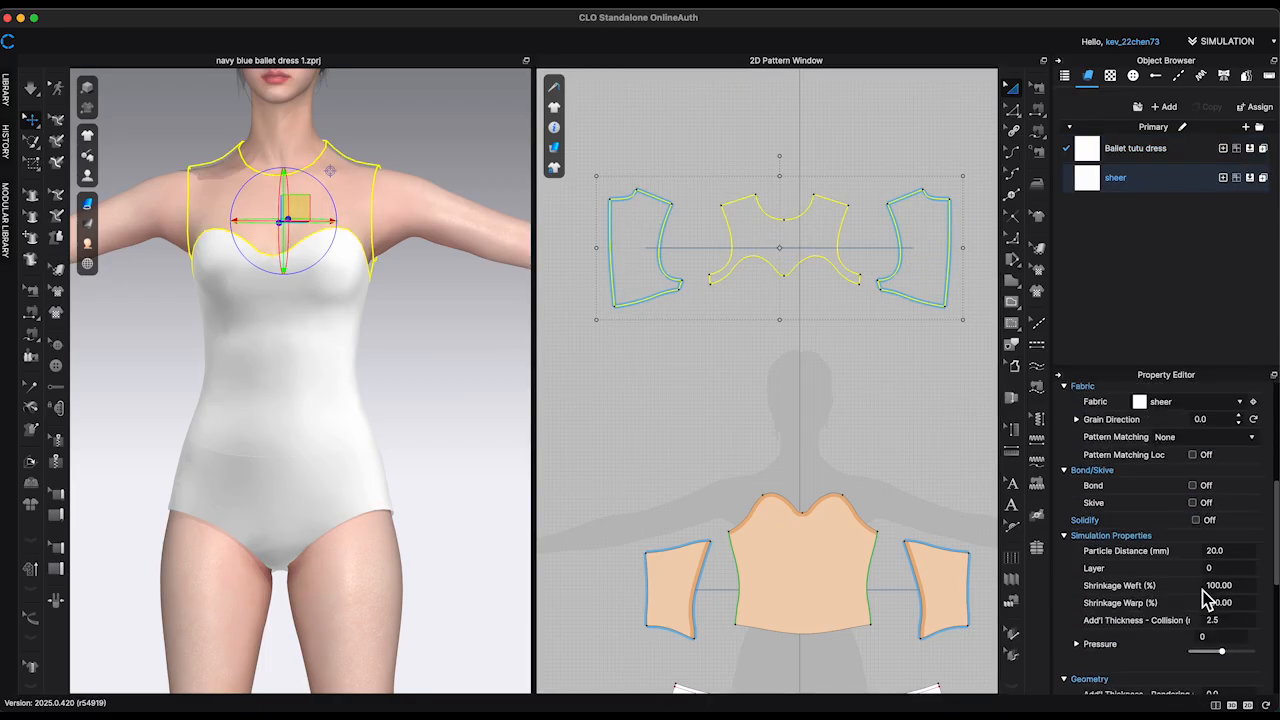
{"action": "scroll", "coordinate": [1205, 595], "scroll_direction": "up", "scroll_amount": 2}
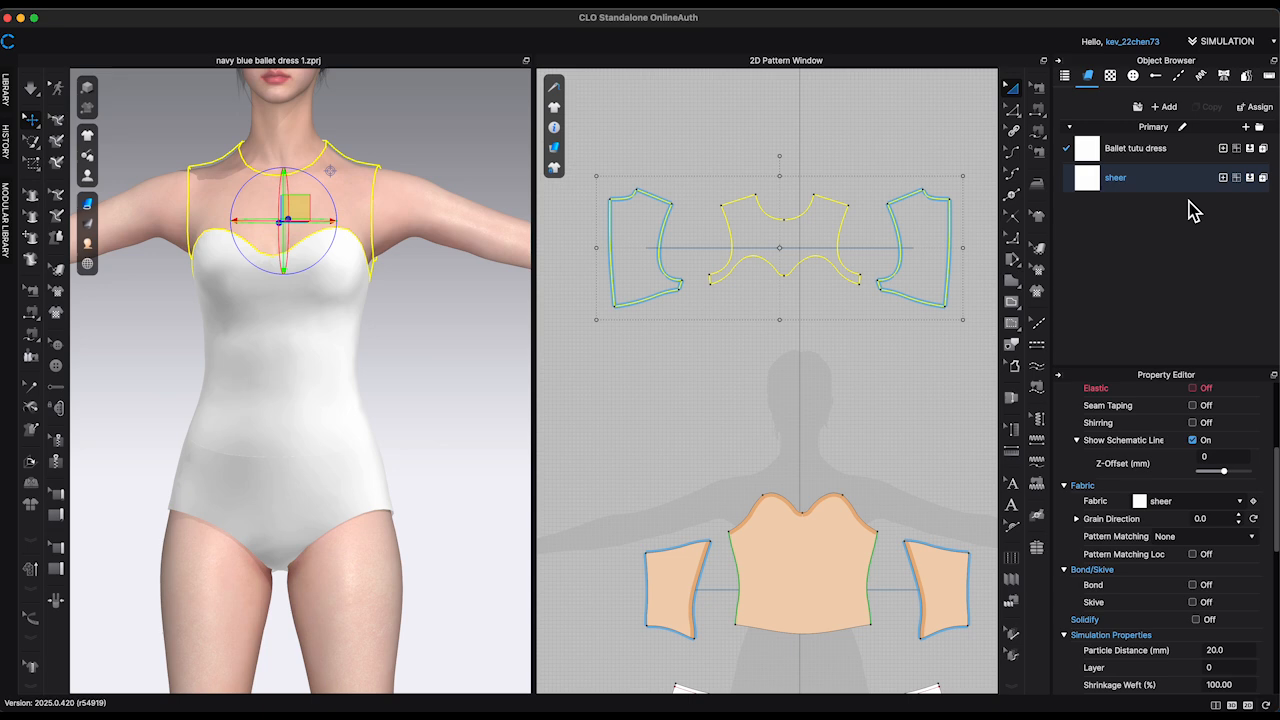
{"action": "left_click", "coordinate": [1150, 178]}
{"action": "scroll", "coordinate": [1215, 480], "scroll_direction": "down", "scroll_amount": 5}
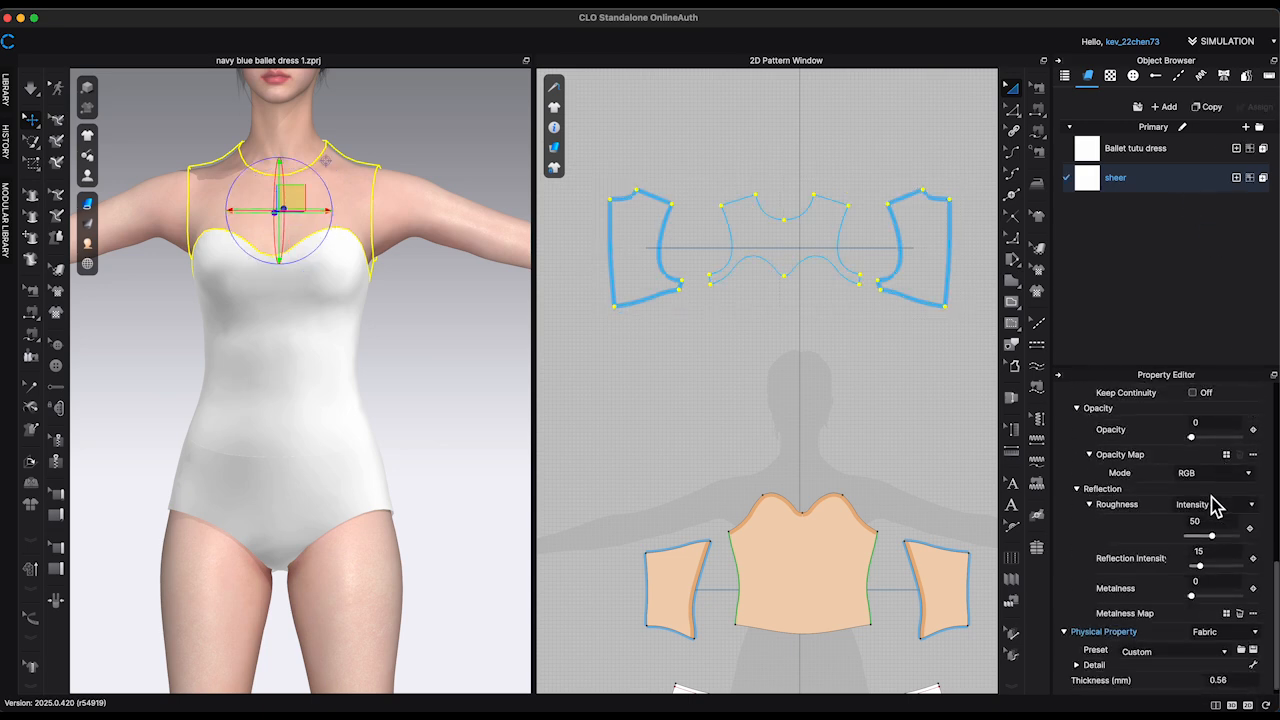
{"action": "left_click", "coordinate": [468, 425]}
{"action": "right_click_drag", "start_coordinate": [485, 432], "coordinate": [584, 418]}
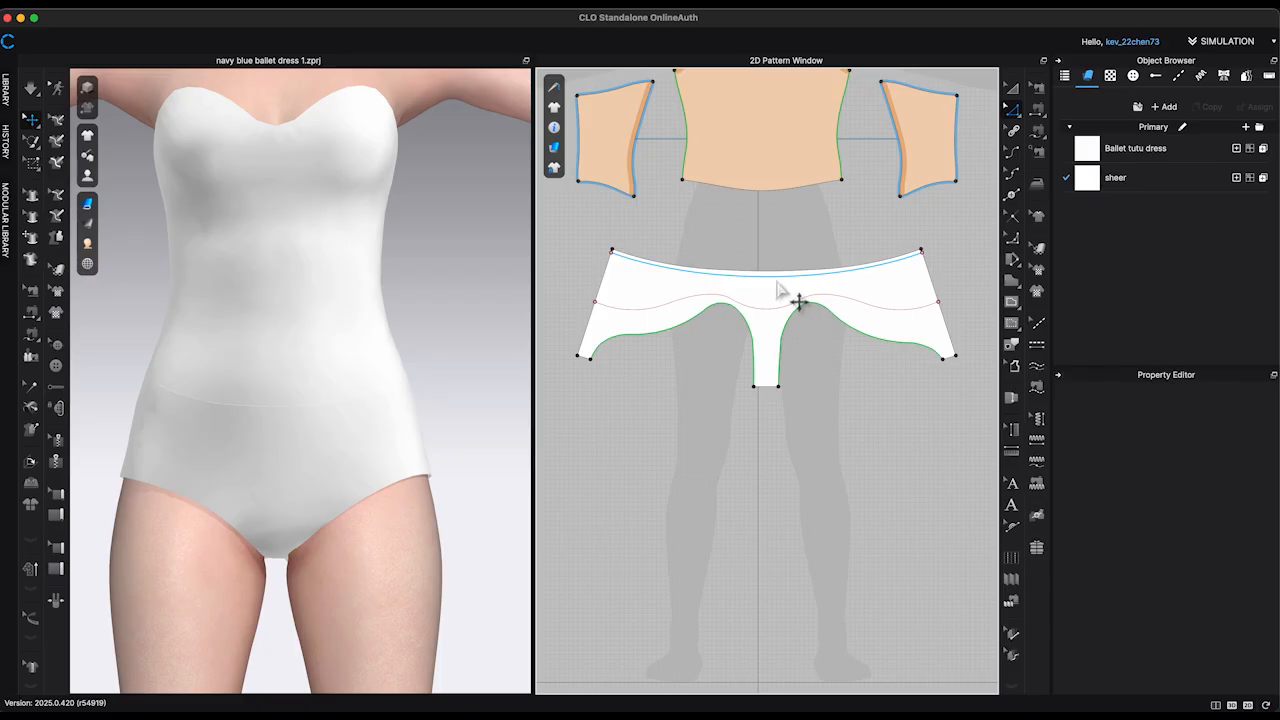
Step: Distribute 6 internal lines between the two existing internal lines on the briefs pattern
{"action": "left_click", "coordinate": [777, 285]}
{"action": "left_click", "coordinate": [780, 308], "text": "shift"}
{"action": "right_click", "coordinate": [770, 310]}
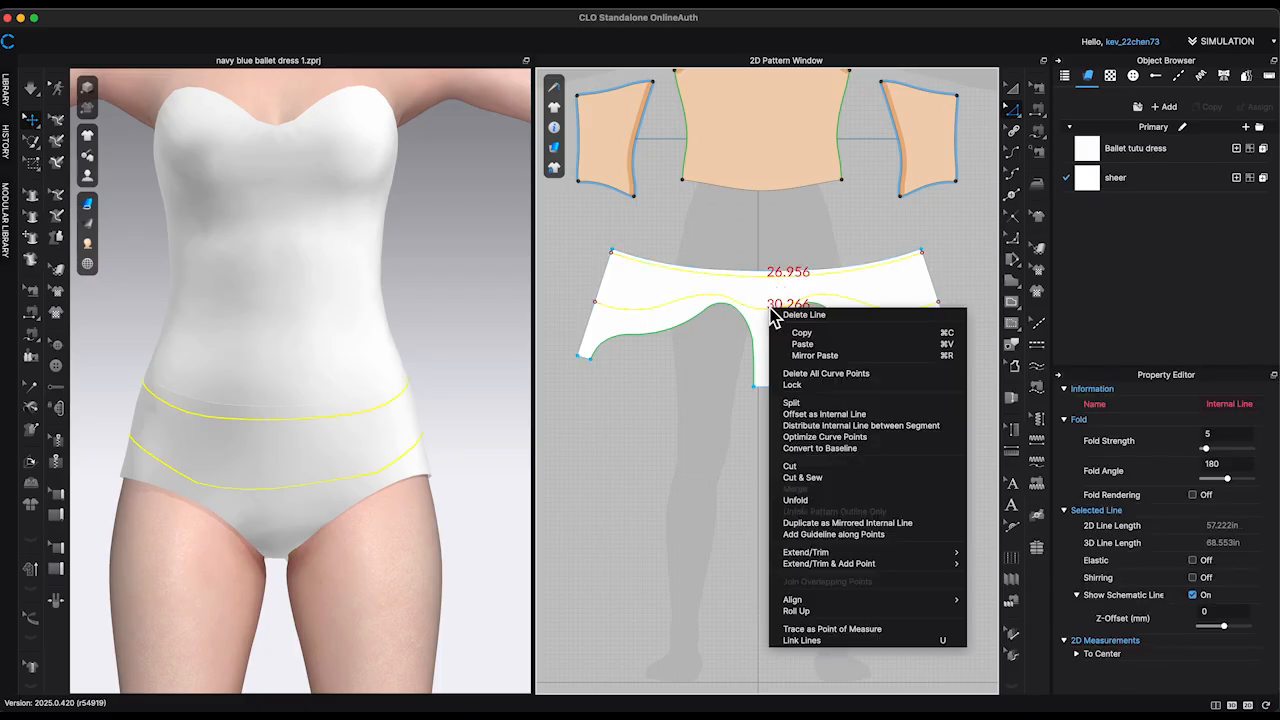
{"action": "left_click", "coordinate": [846, 426]}
{"action": "left_click_drag", "start_coordinate": [630, 240], "coordinate": [452, 216]}
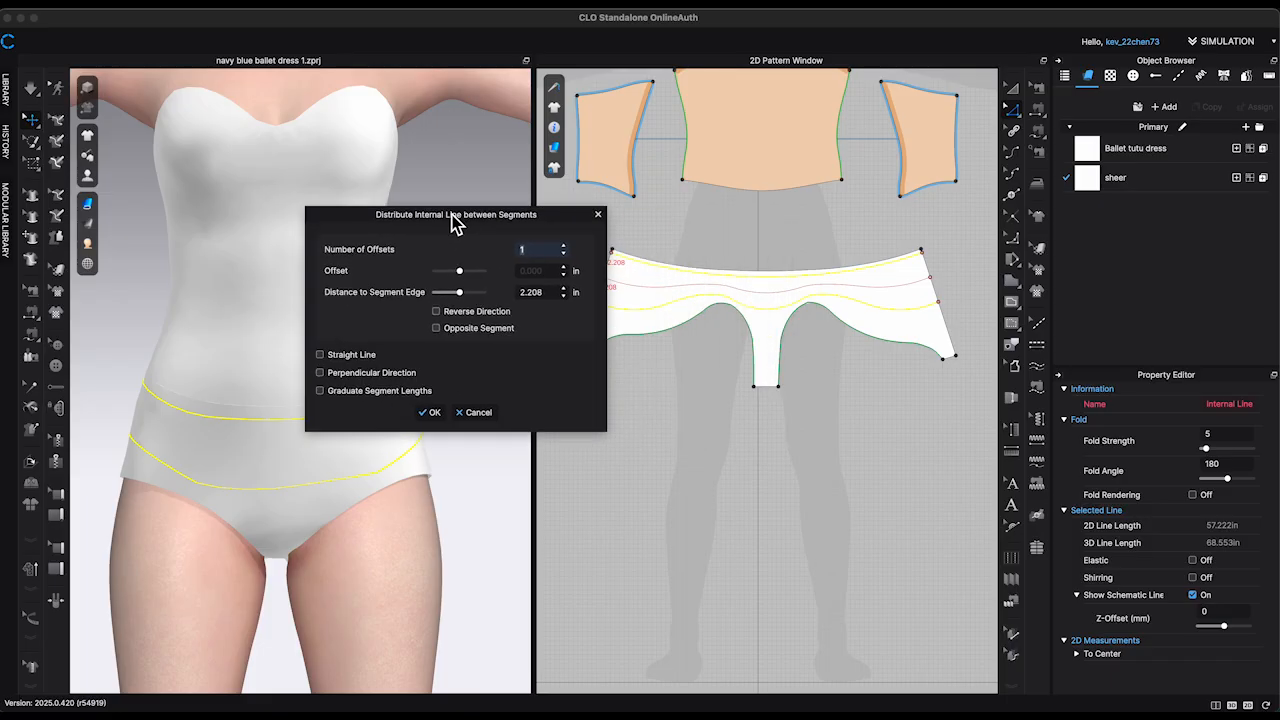
{"action": "left_click", "coordinate": [565, 249]}
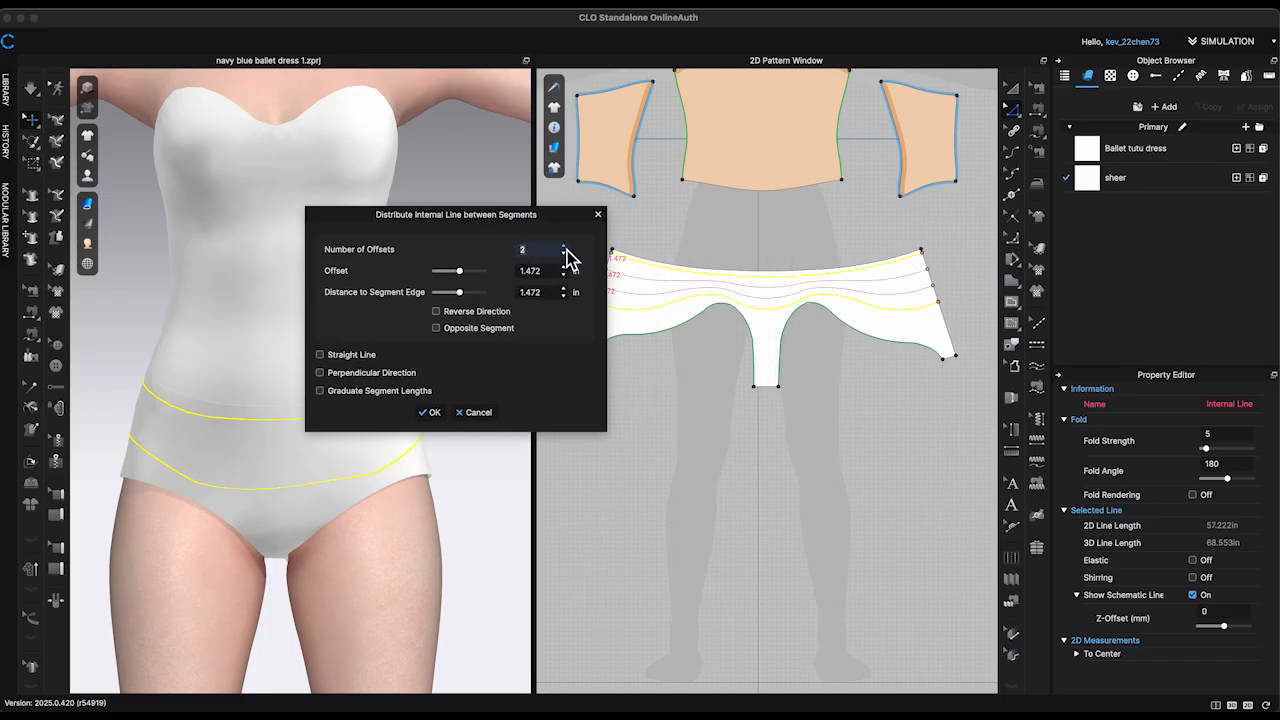
{"action": "left_click", "coordinate": [565, 249]}
{"action": "left_click", "coordinate": [565, 249]}
{"action": "left_click", "coordinate": [565, 249]}
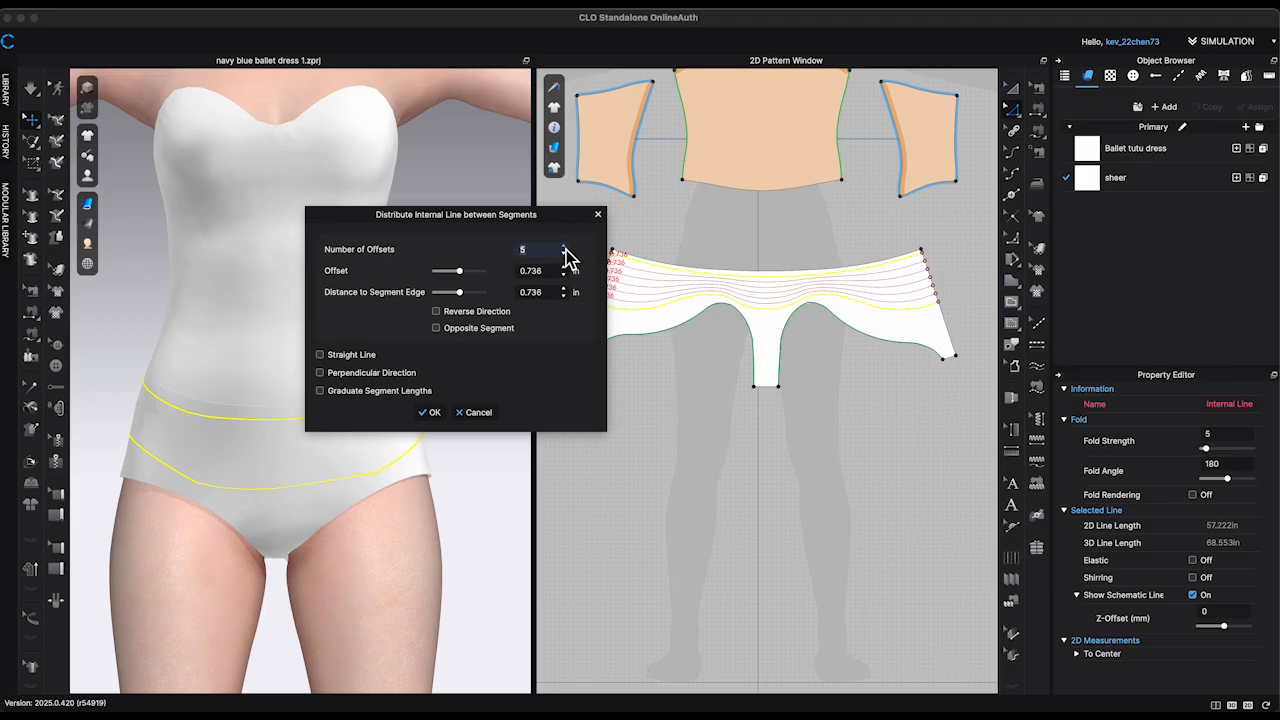
{"action": "left_click", "coordinate": [565, 249]}
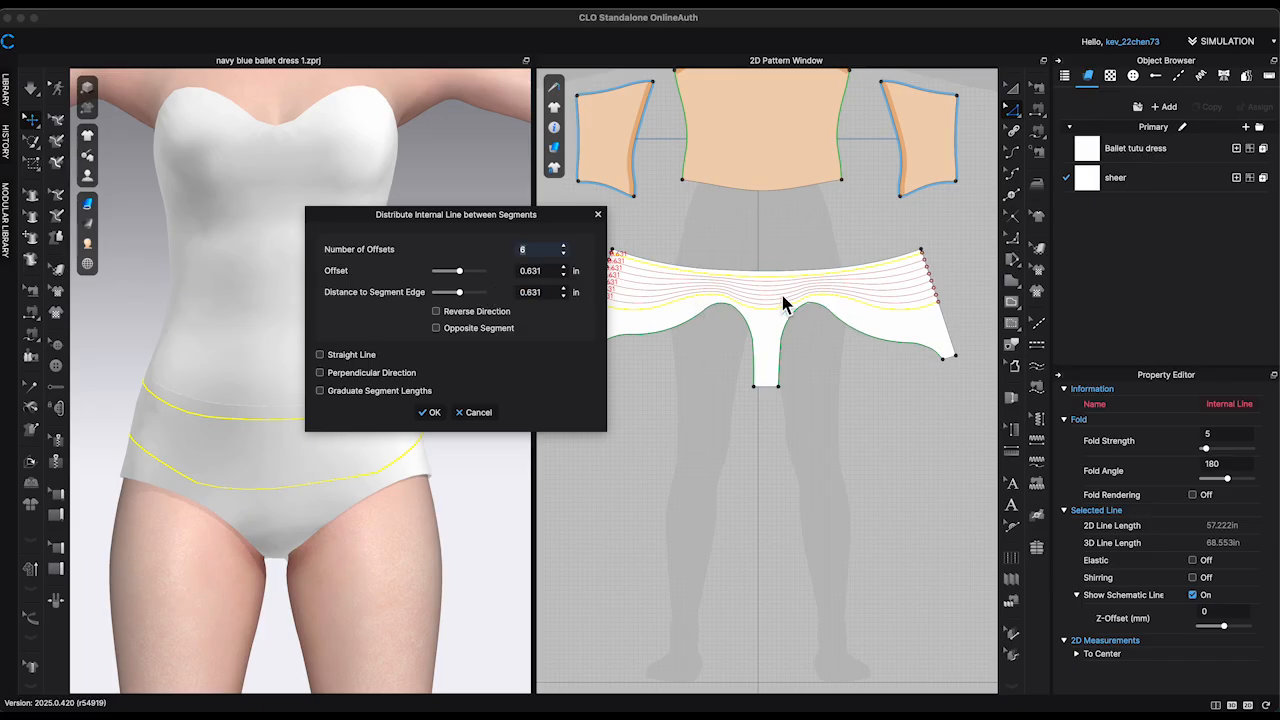
{"action": "left_click", "coordinate": [434, 413]}
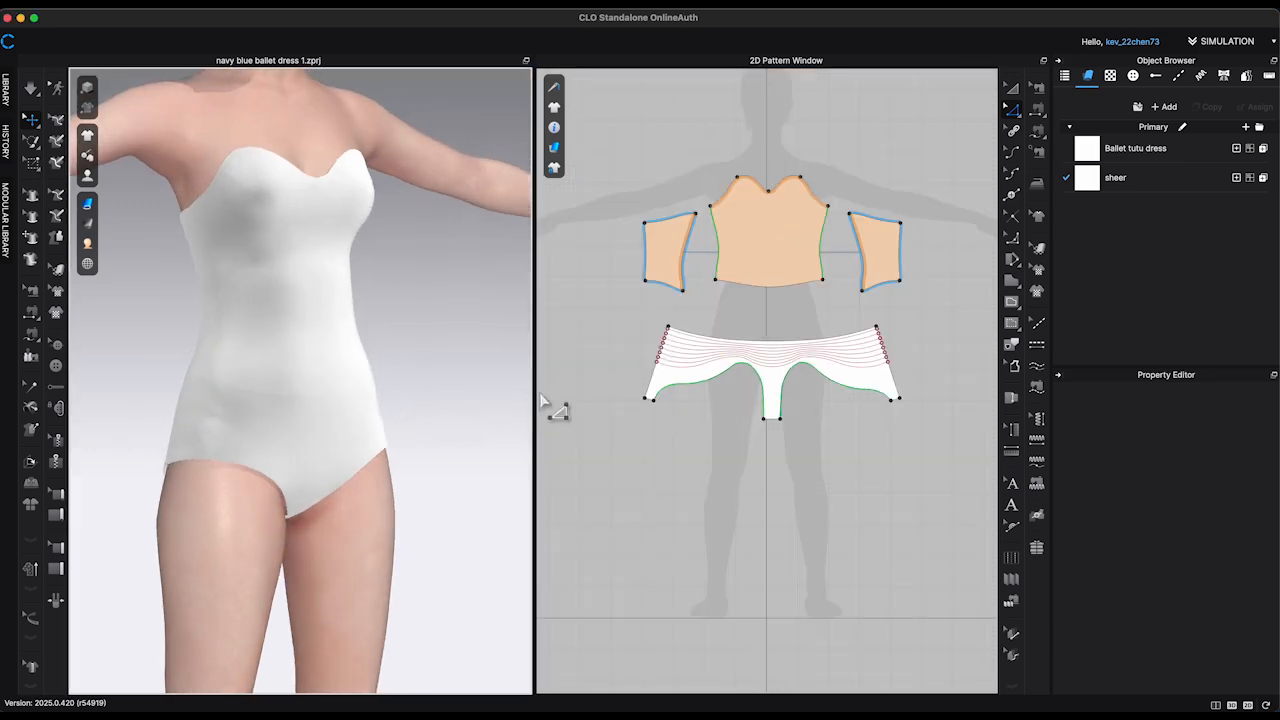
Step: Show only the 2D pattern window and frame the briefs pattern in it
{"action": "scroll", "coordinate": [797, 420], "scroll_direction": "up", "scroll_amount": 3}
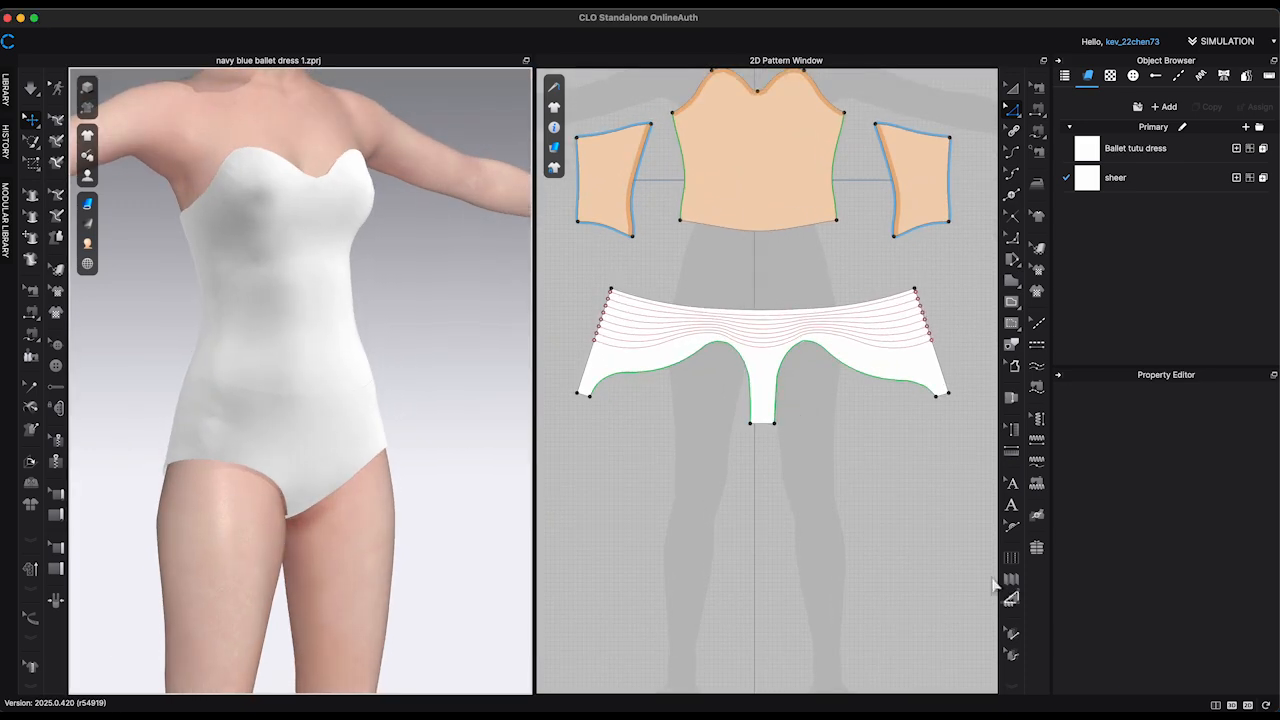
{"action": "left_click", "coordinate": [1250, 706]}
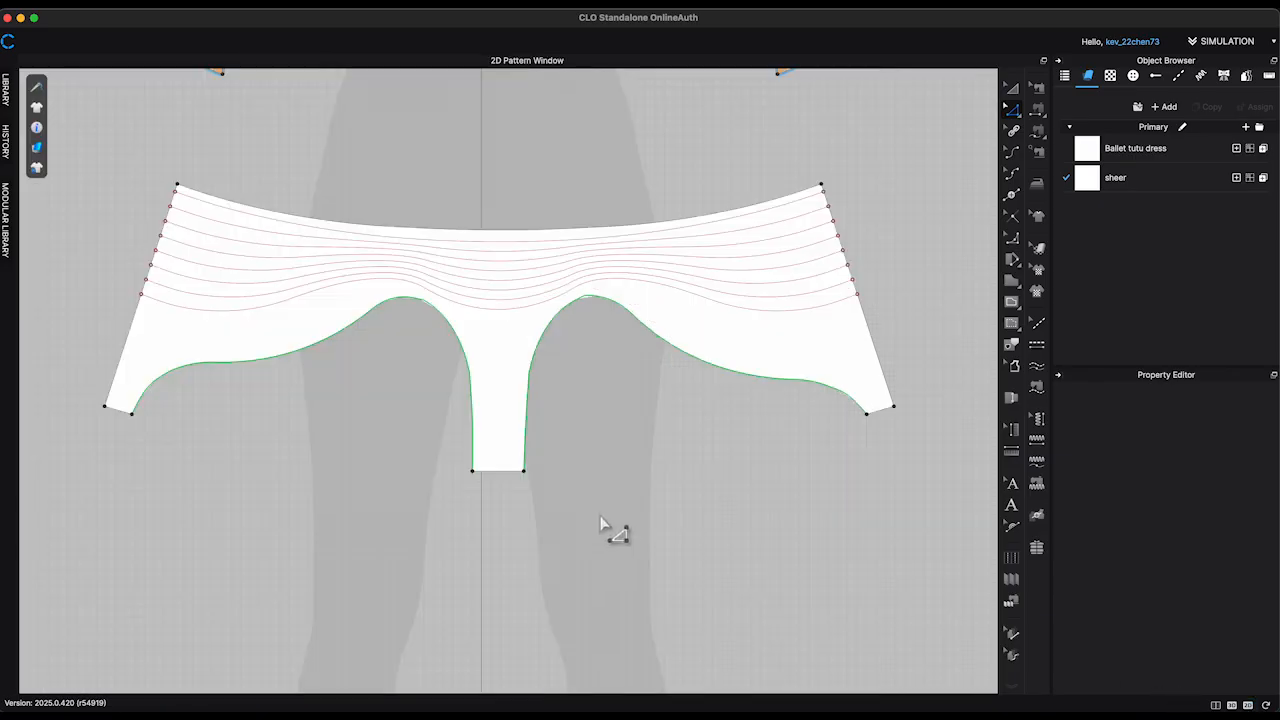
{"action": "scroll", "coordinate": [612, 532], "scroll_direction": "down", "scroll_amount": 4}
{"action": "scroll", "coordinate": [614, 532], "scroll_direction": "down", "scroll_amount": 2}
{"action": "middle_click_drag", "start_coordinate": [614, 532], "coordinate": [597, 560]}
{"action": "scroll", "coordinate": [597, 560], "scroll_direction": "up", "scroll_amount": 3}
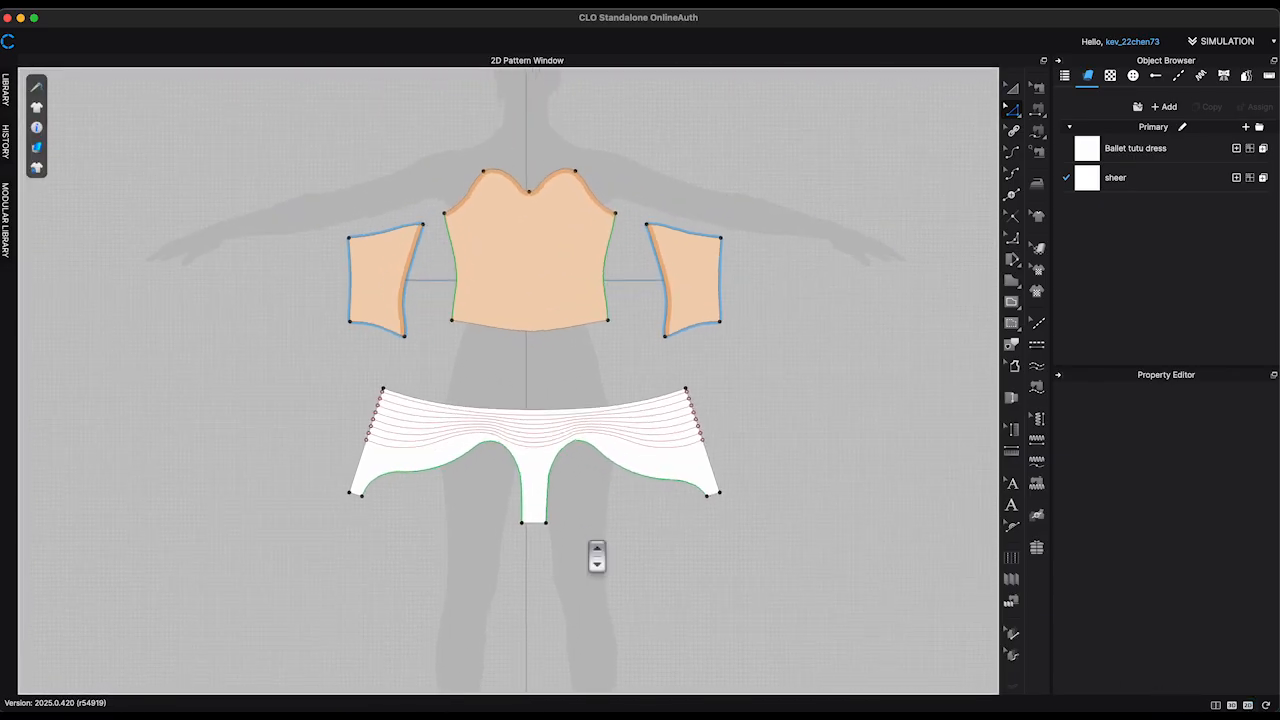
{"action": "scroll", "coordinate": [622, 435], "scroll_direction": "up", "scroll_amount": 2}
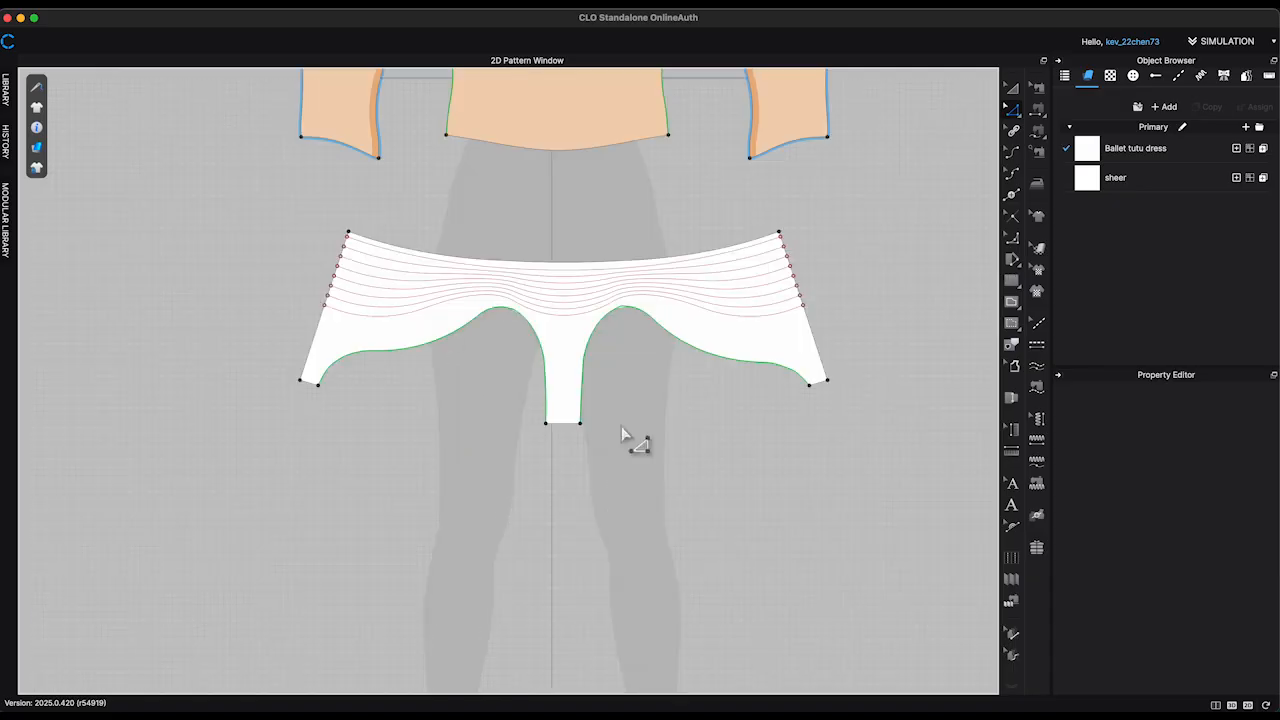
Step: Select the outline segments of the briefs pattern and capture a screenshot of the whole piece
{"action": "left_click", "coordinate": [318, 341]}
{"action": "left_click", "coordinate": [539, 336], "text": "shift"}
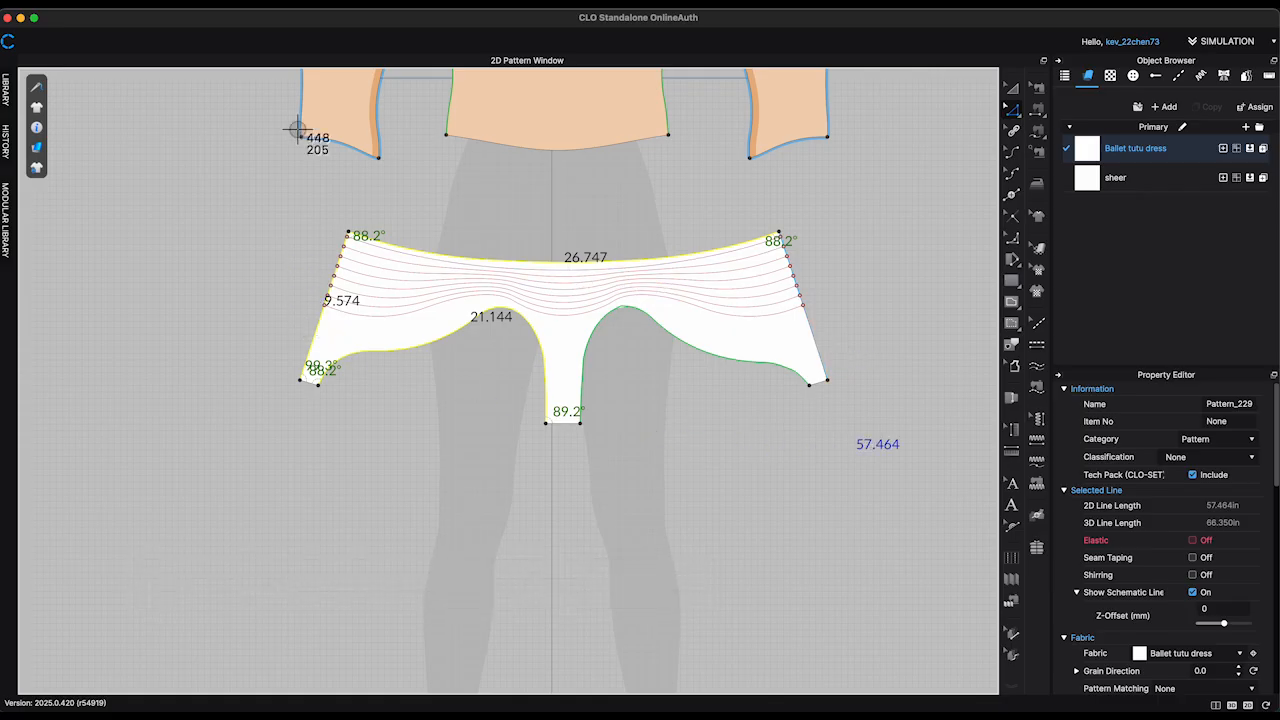
{"action": "left_click_drag", "start_coordinate": [268, 208], "coordinate": [860, 447]}
Step: Draw a rectangle pattern about 35.7 by 16.2 in beside the briefs pattern
{"action": "scroll", "coordinate": [862, 448], "scroll_direction": "down", "scroll_amount": 3}
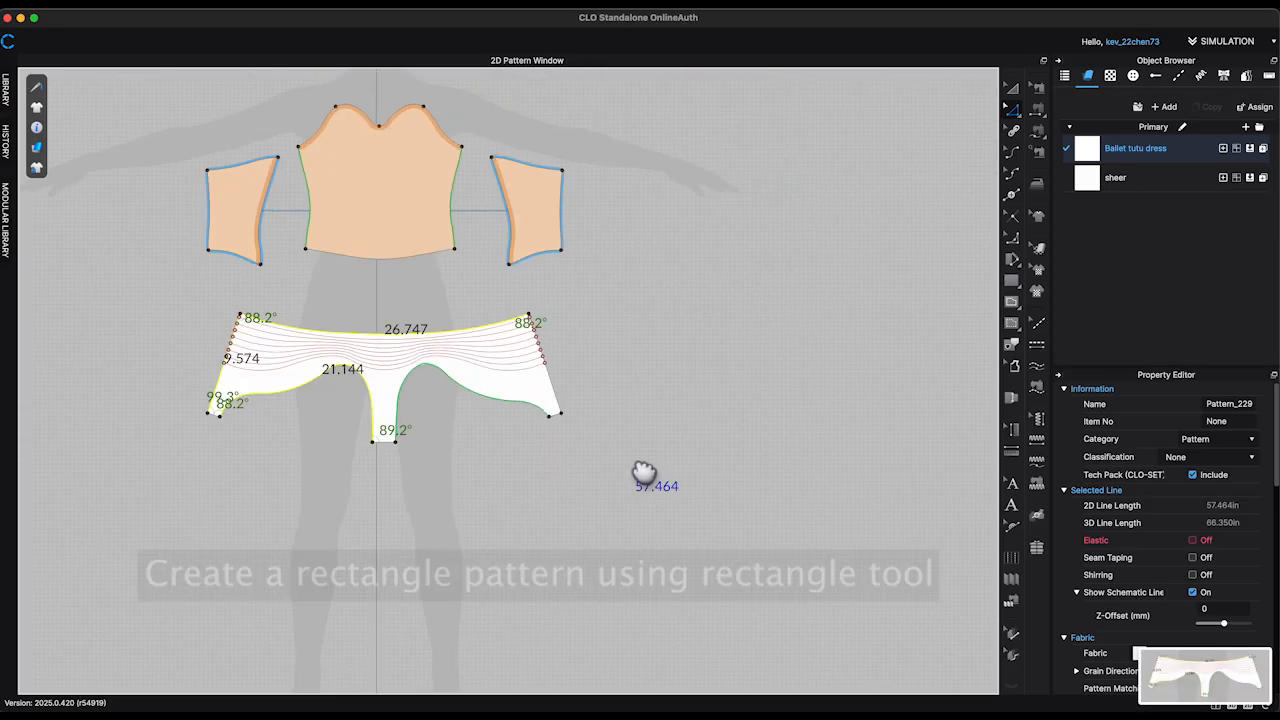
{"action": "key", "text": "ctrl+a"}
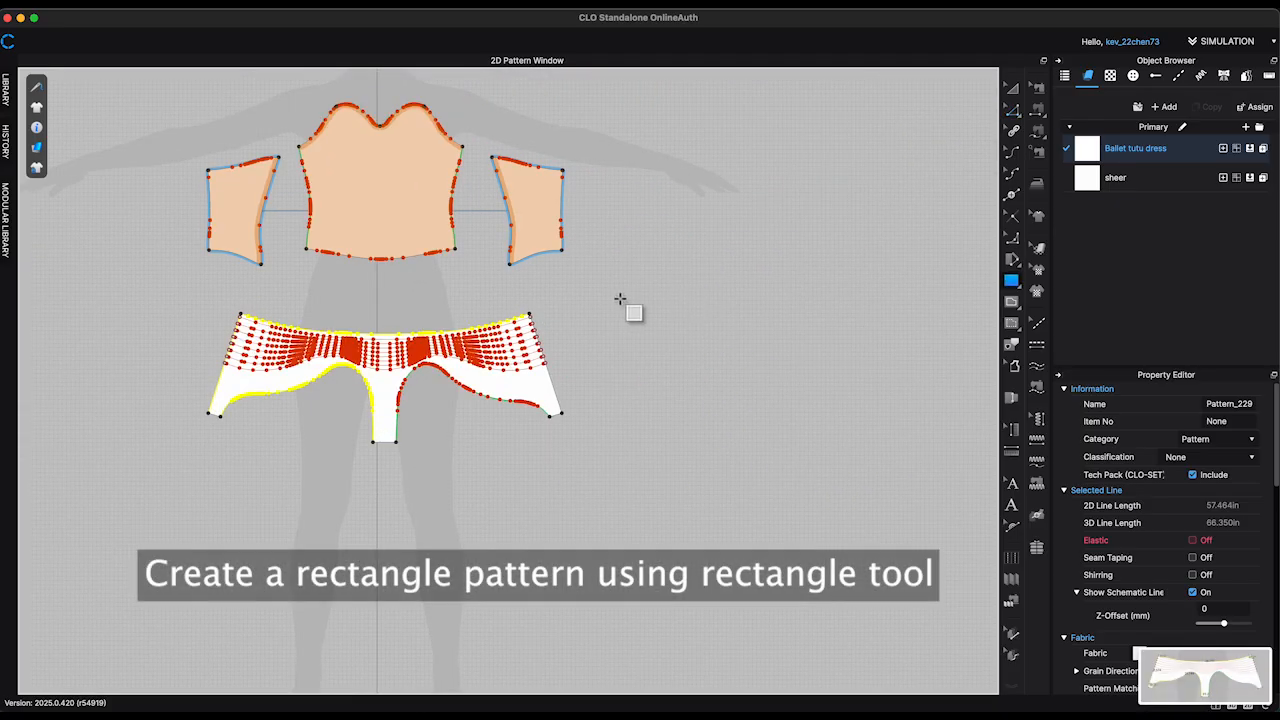
{"action": "left_click_drag", "start_coordinate": [601, 296], "coordinate": [994, 472]}
{"action": "scroll", "coordinate": [855, 252], "scroll_direction": "up", "scroll_amount": 2}
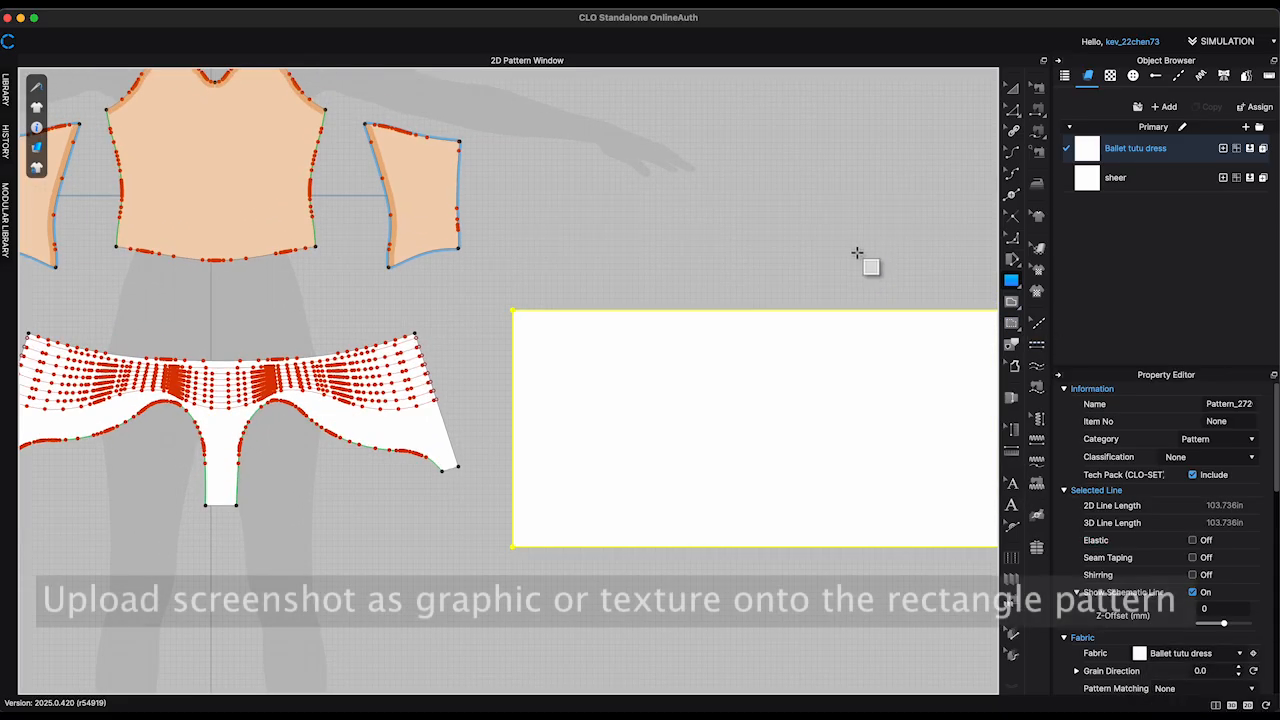
{"action": "middle_click_drag", "start_coordinate": [855, 252], "coordinate": [720, 246]}
{"action": "scroll", "coordinate": [737, 251], "scroll_direction": "down", "scroll_amount": 2}
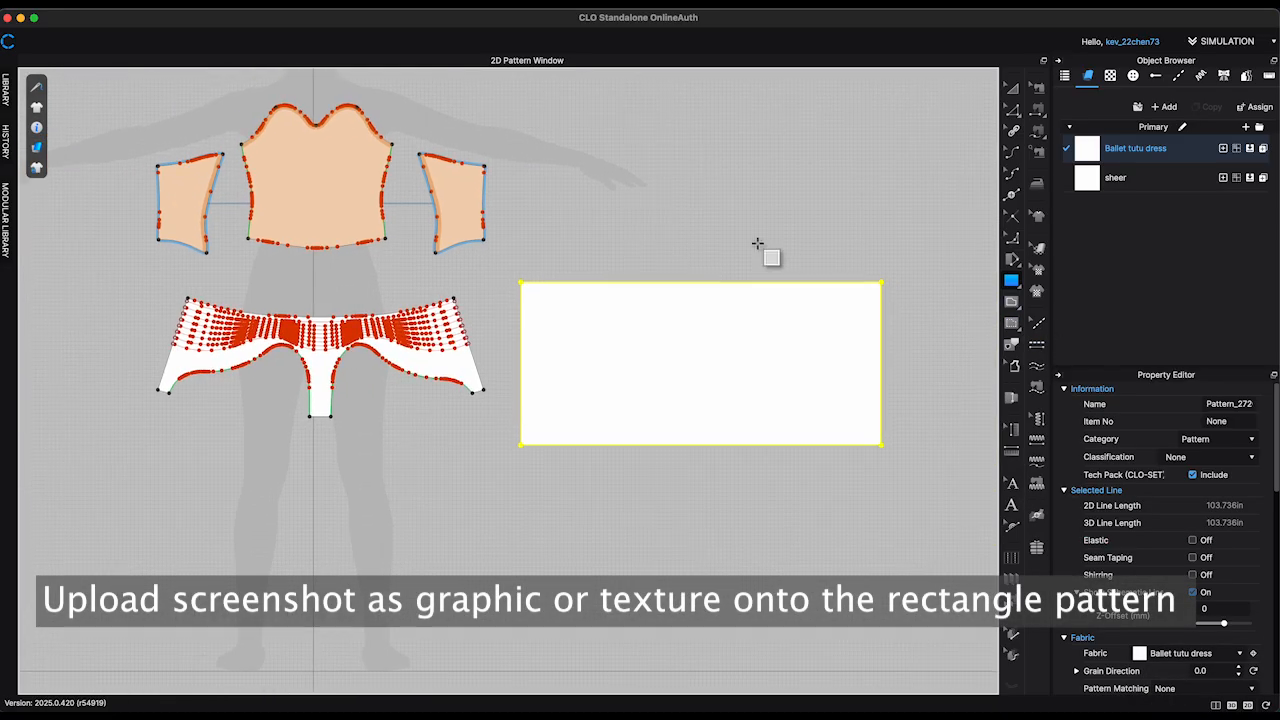
Step: Add the screenshot image from the Desktop folder as a graphic on the rectangle pattern
{"action": "left_click", "coordinate": [1037, 291]}
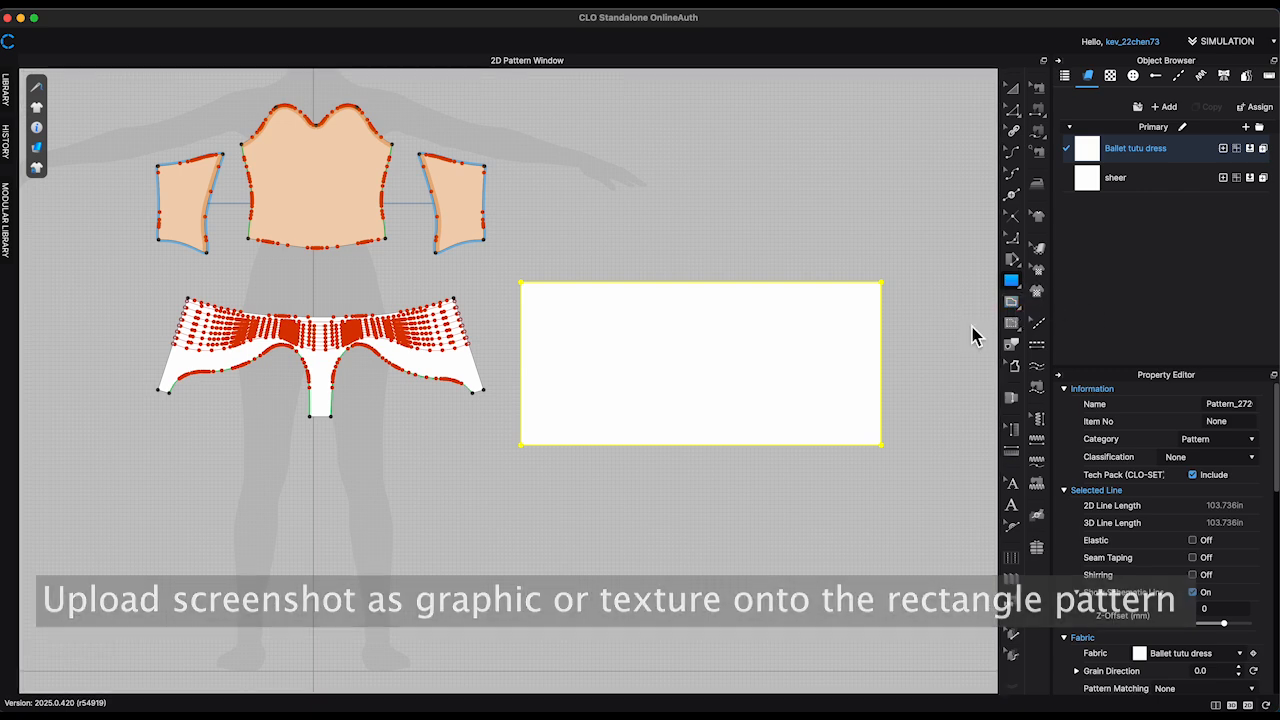
{"action": "left_click", "coordinate": [840, 325]}
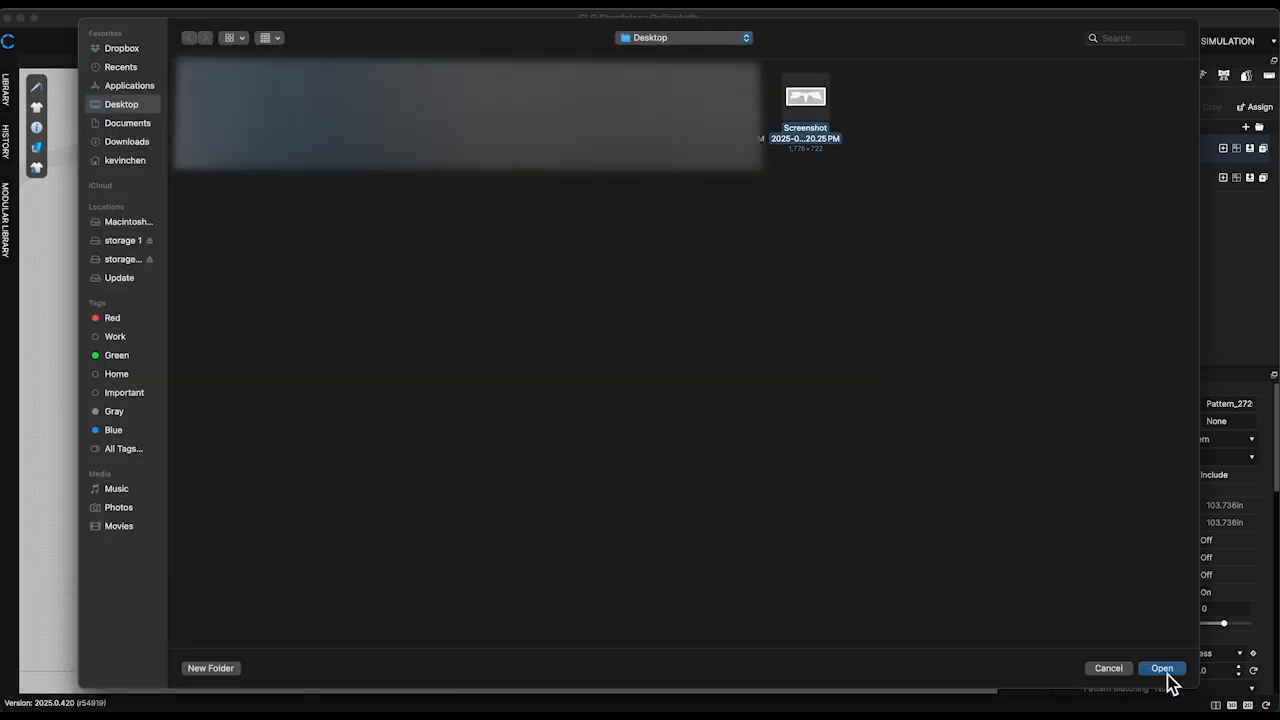
{"action": "left_click", "coordinate": [1162, 668]}
{"action": "left_click", "coordinate": [648, 456]}
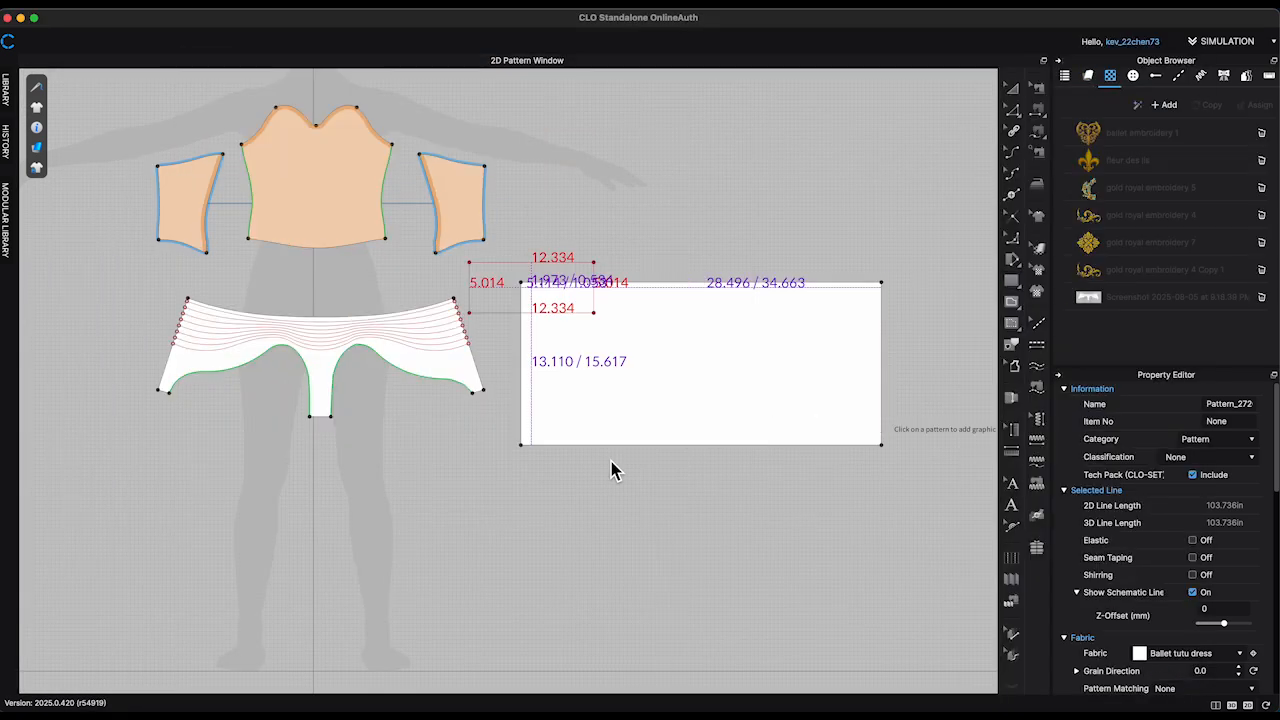
Step: Position and enlarge the screenshot graphic so it covers most of the rectangle pattern
{"action": "left_click_drag", "start_coordinate": [556, 305], "coordinate": [669, 370]}
{"action": "scroll", "coordinate": [672, 368], "scroll_direction": "up", "scroll_amount": 1}
{"action": "left_click_drag", "start_coordinate": [674, 322], "coordinate": [718, 346]}
{"action": "left_click_drag", "start_coordinate": [788, 374], "coordinate": [797, 374]}
{"action": "scroll", "coordinate": [667, 362], "scroll_direction": "up", "scroll_amount": 3}
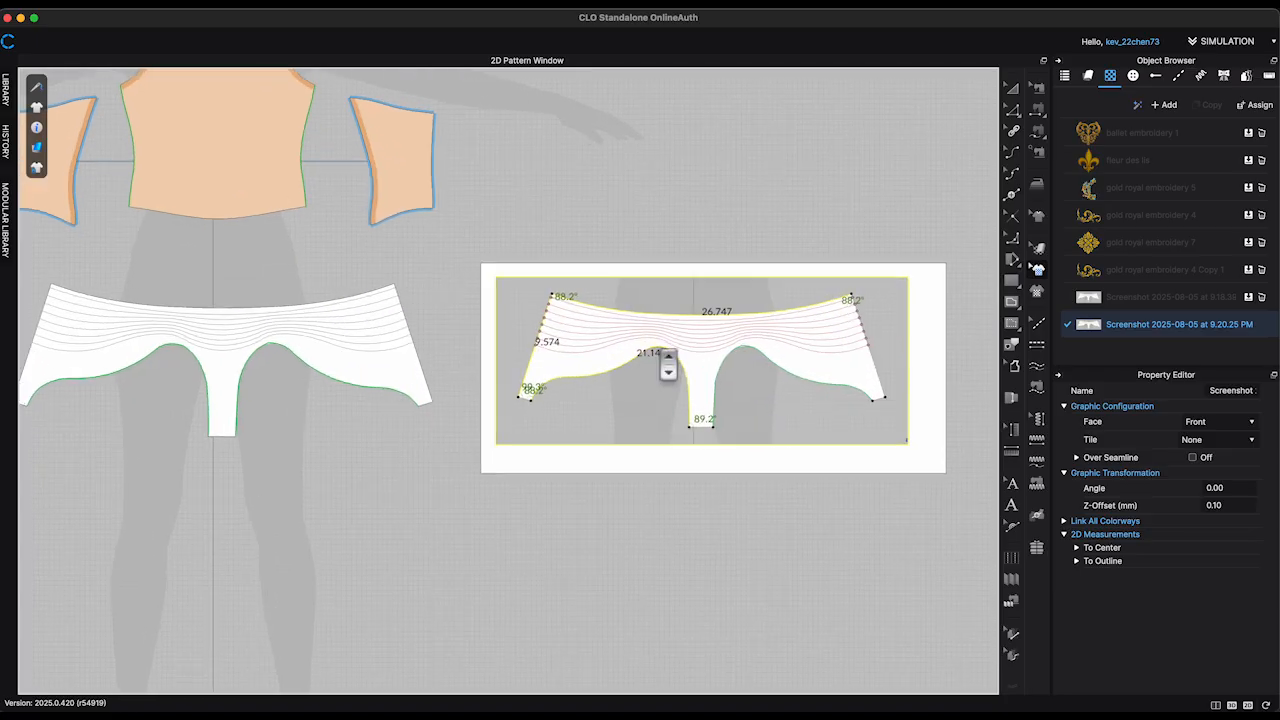
{"action": "scroll", "coordinate": [668, 366], "scroll_direction": "up", "scroll_amount": 1}
{"action": "left_click_drag", "start_coordinate": [743, 340], "coordinate": [745, 345]}
Step: Set the opacity of the screenshot graphic to 26
{"action": "scroll", "coordinate": [745, 345], "scroll_direction": "up", "scroll_amount": 3}
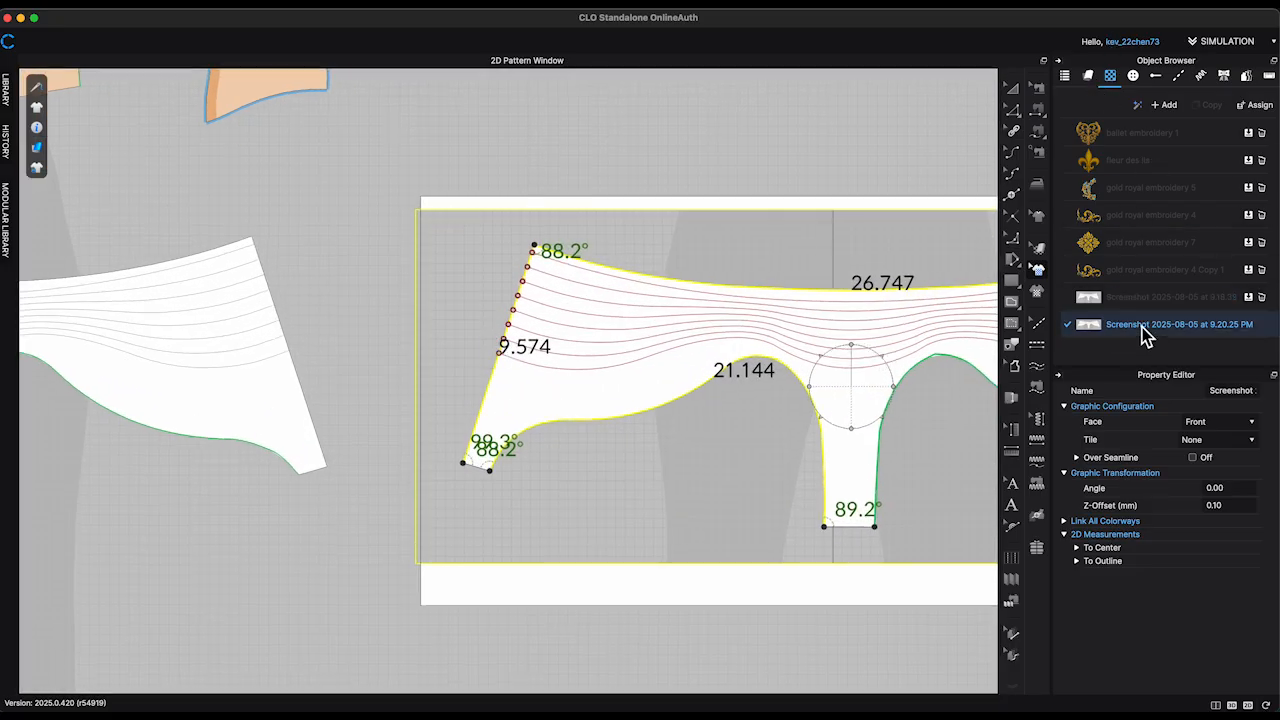
{"action": "scroll", "coordinate": [1171, 491], "scroll_direction": "down", "scroll_amount": 5}
{"action": "left_click", "coordinate": [1215, 572]}
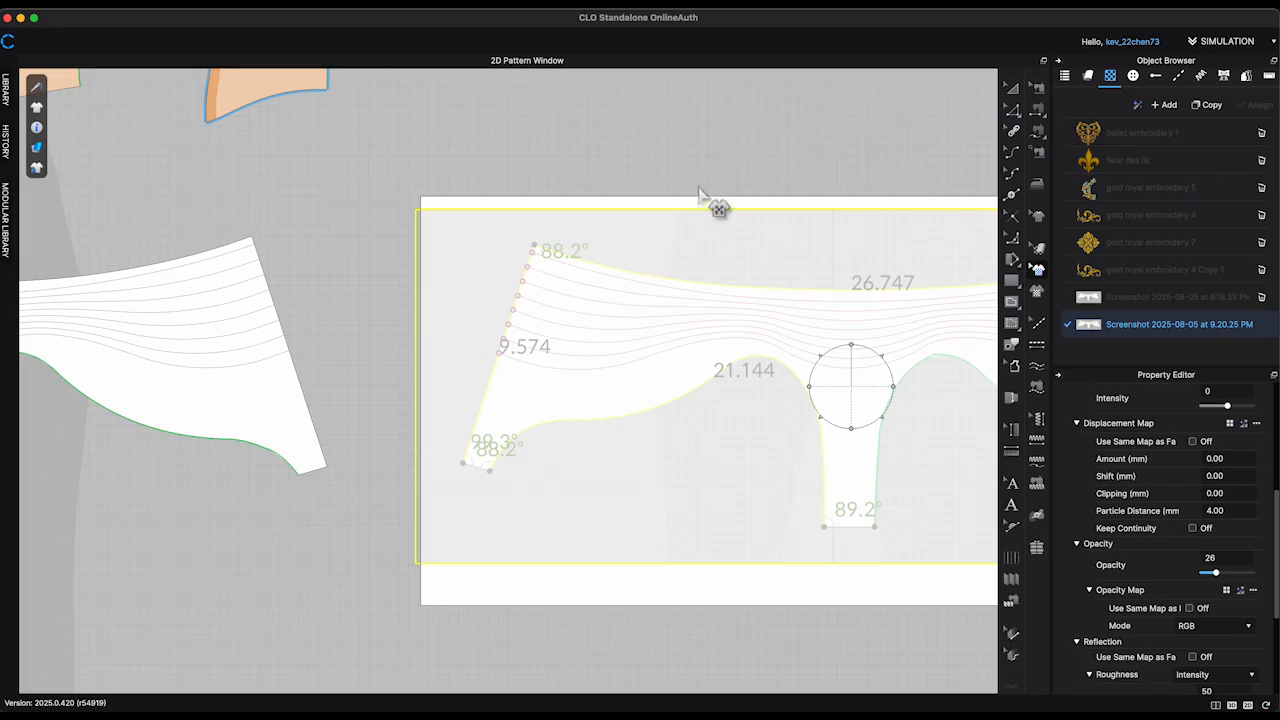
Step: Draw a 9.574 in internal line from the upper side corner along the slanted side edge of the briefs in the screenshot graphic
{"action": "left_click", "coordinate": [1090, 78]}
{"action": "middle_click_drag", "start_coordinate": [733, 133], "coordinate": [652, 134]}
{"action": "key", "text": "a"}
{"action": "key", "text": "g"}
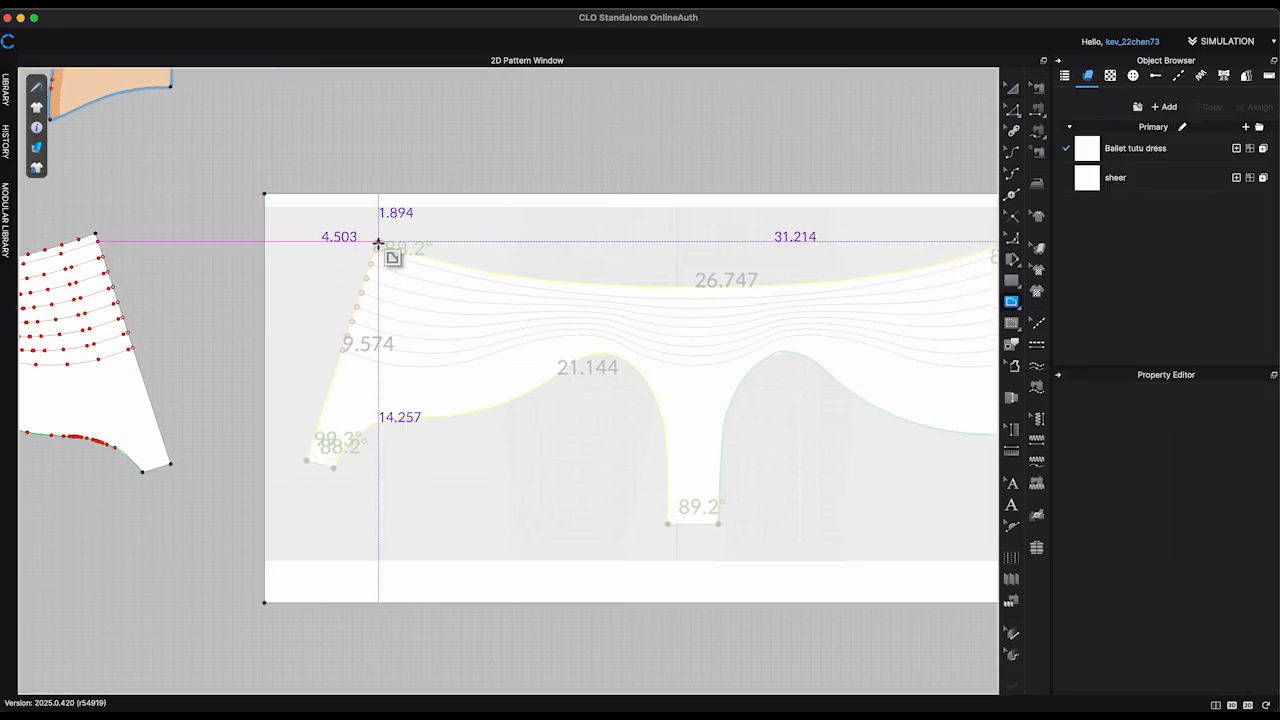
{"action": "left_click", "coordinate": [378, 242]}
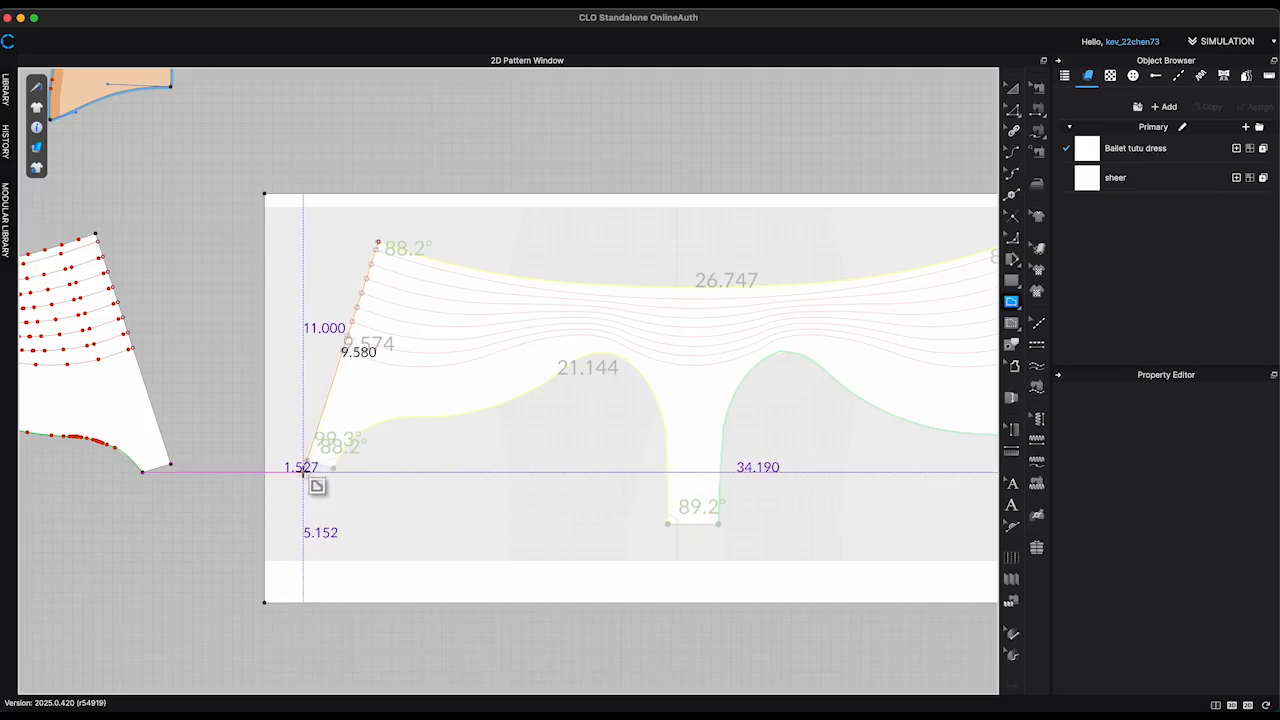
{"action": "scroll", "coordinate": [303, 470], "scroll_direction": "up", "scroll_amount": 3}
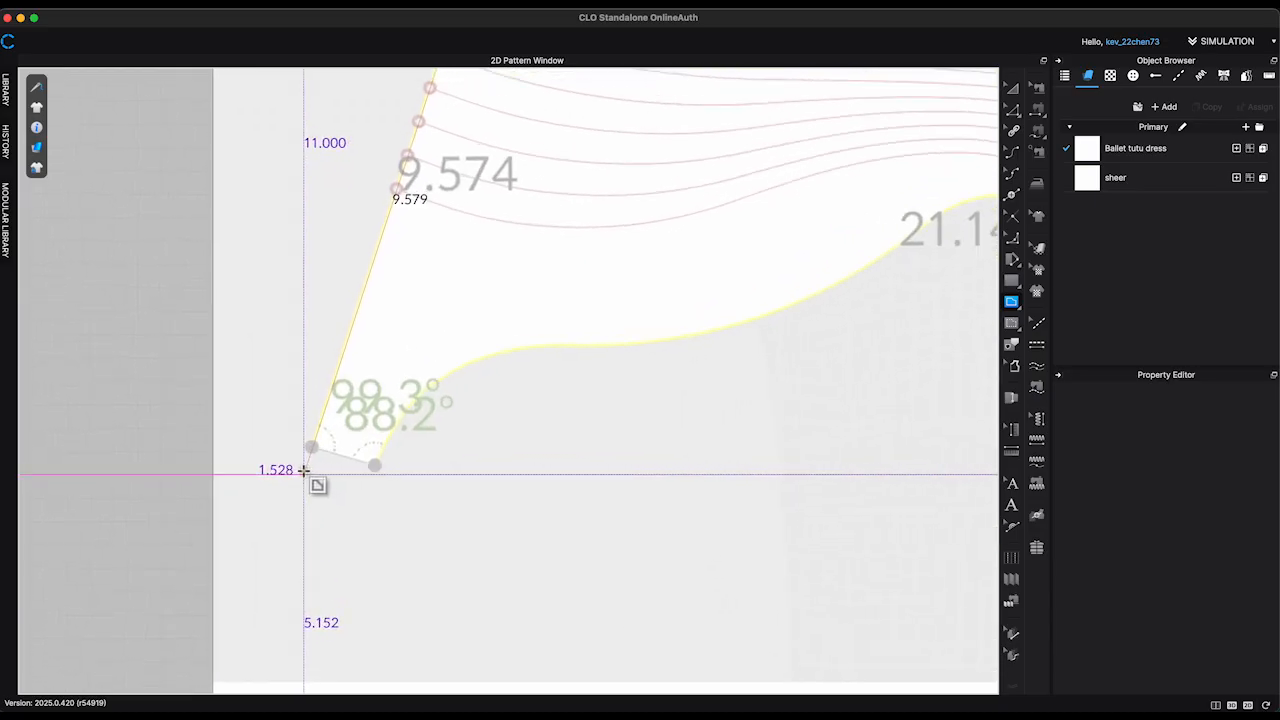
{"action": "scroll", "coordinate": [303, 470], "scroll_direction": "up", "scroll_amount": 1}
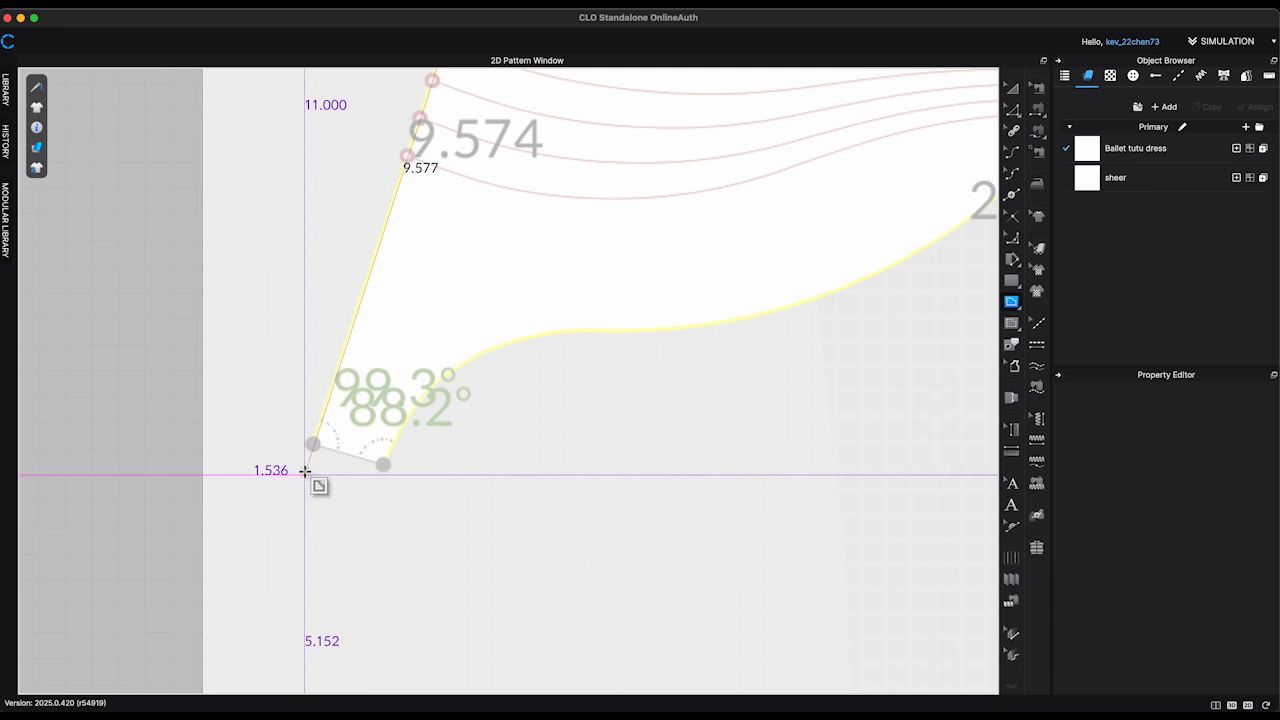
{"action": "scroll", "coordinate": [305, 470], "scroll_direction": "down", "scroll_amount": 2}
{"action": "double_click", "coordinate": [600, 507]}
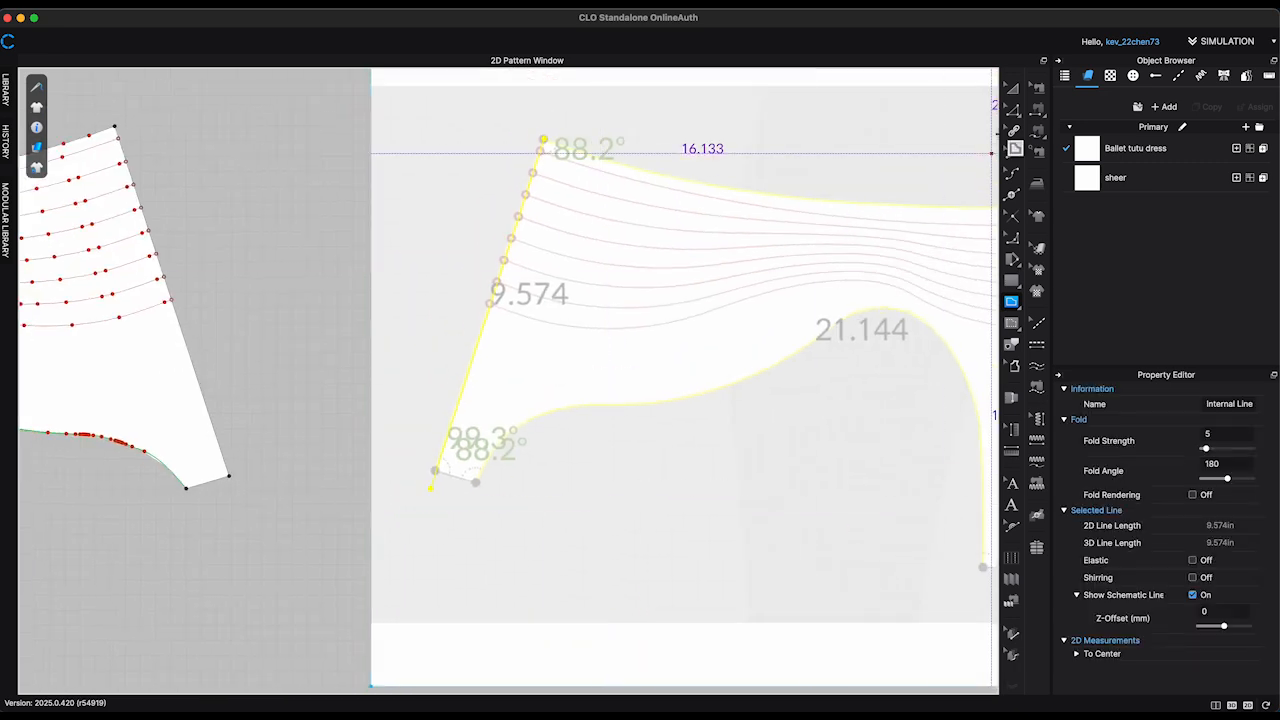
{"action": "key", "text": "a"}
{"action": "left_click", "coordinate": [673, 240]}
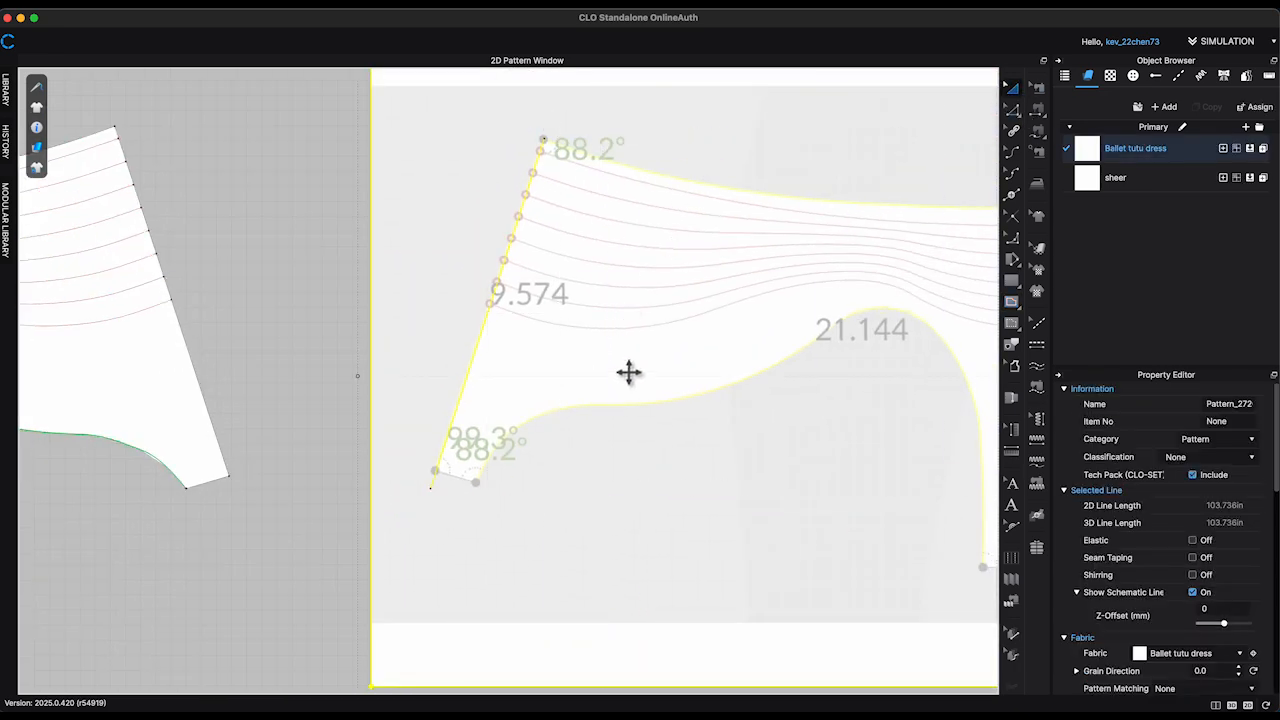
Step: Scale and reposition the screenshot graphic until the pictured briefs' slanted side edge matches the drawn internal reference line
{"action": "left_click", "coordinate": [1038, 270]}
{"action": "scroll", "coordinate": [600, 385], "scroll_direction": "up", "scroll_amount": 1}
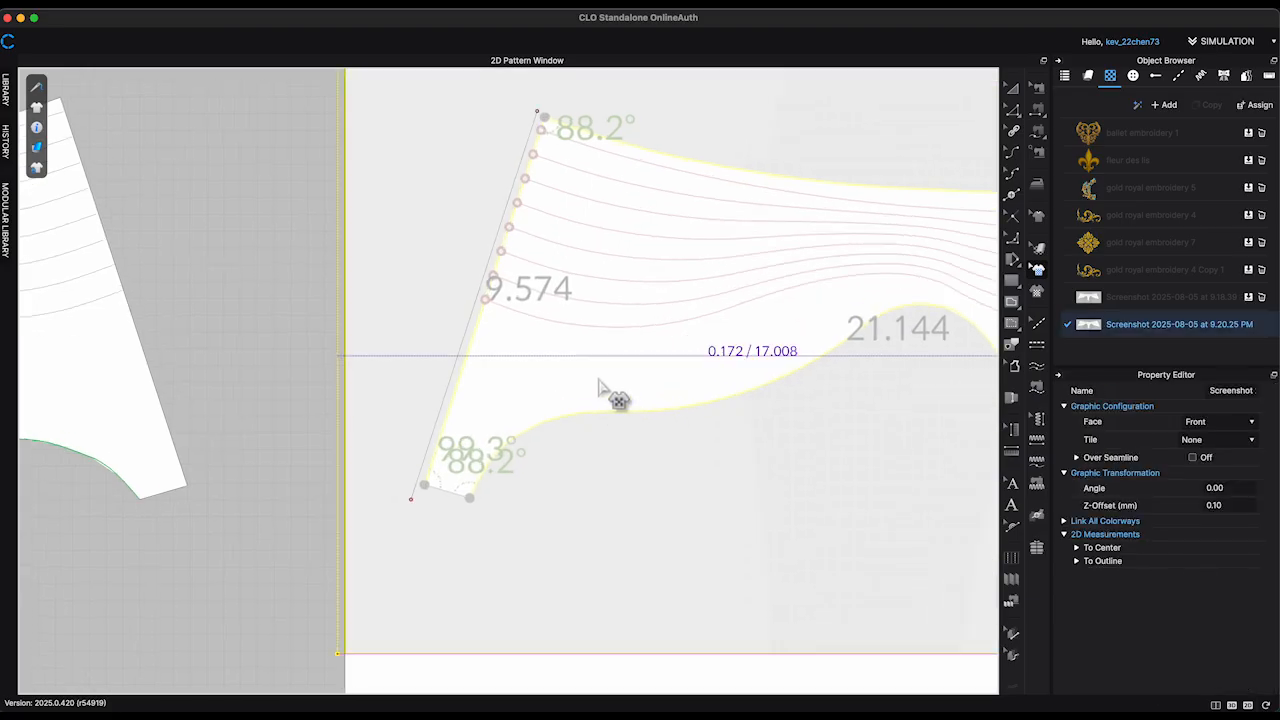
{"action": "left_click_drag", "start_coordinate": [598, 380], "coordinate": [597, 380]}
{"action": "scroll", "coordinate": [334, 422], "scroll_direction": "down", "scroll_amount": 3}
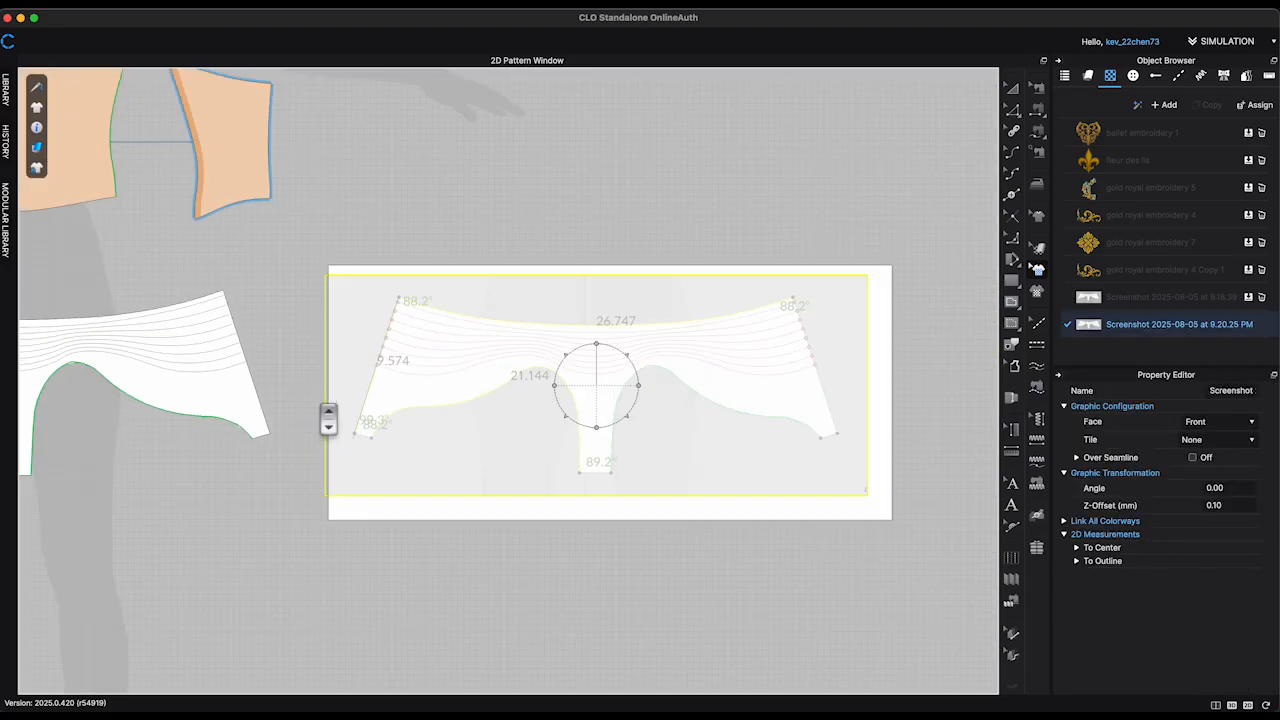
{"action": "scroll", "coordinate": [332, 415], "scroll_direction": "up", "scroll_amount": 1}
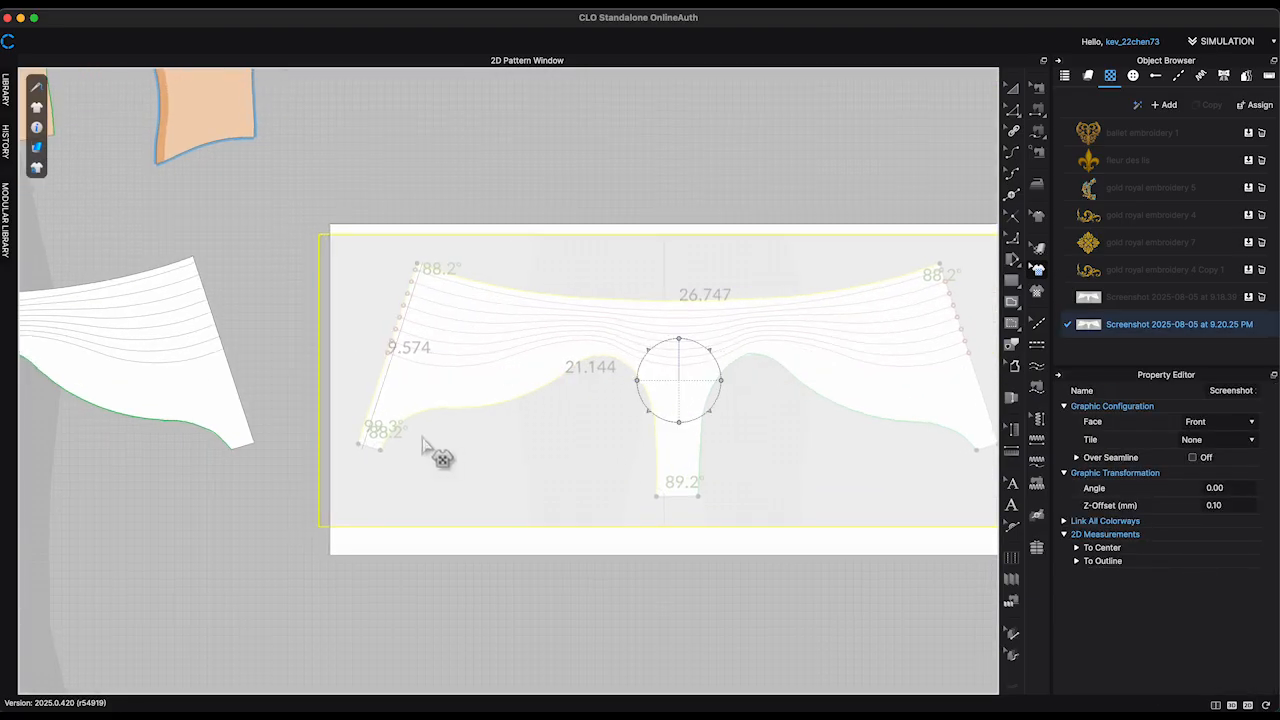
{"action": "scroll", "coordinate": [489, 398], "scroll_direction": "up", "scroll_amount": 3}
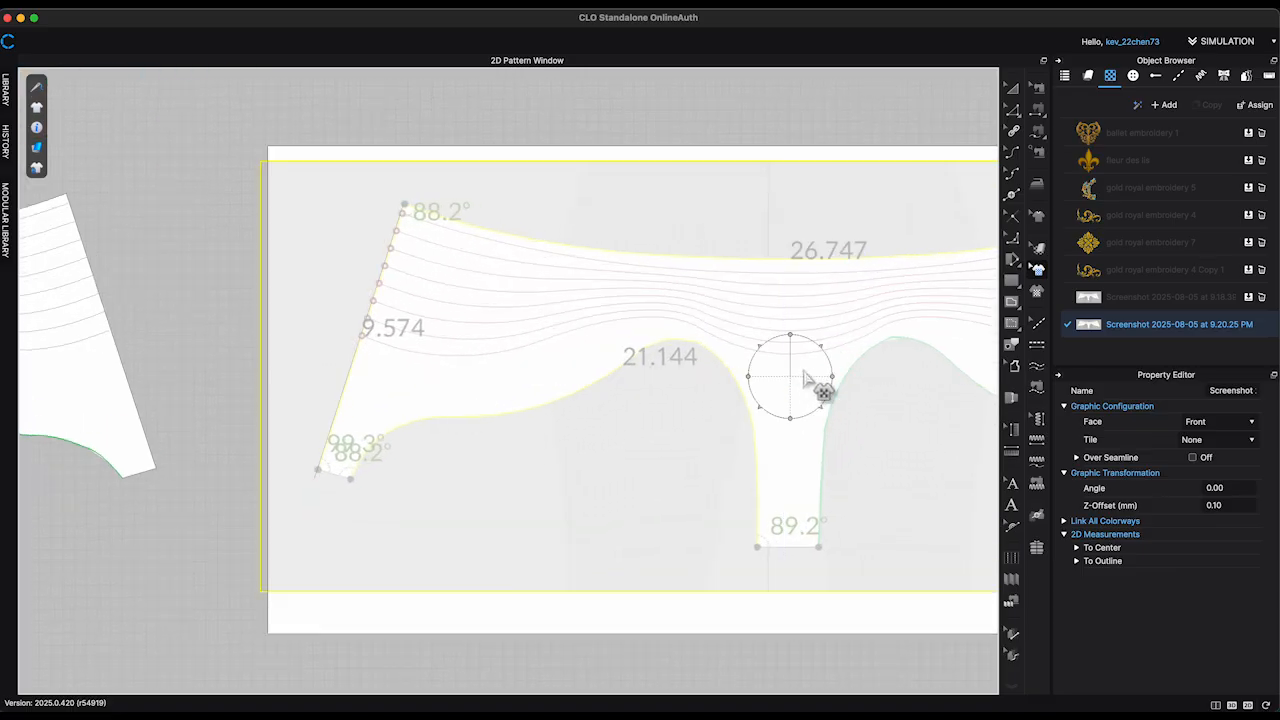
{"action": "left_click_drag", "start_coordinate": [830, 352], "coordinate": [831, 352]}
{"action": "left_click_drag", "start_coordinate": [471, 386], "coordinate": [479, 389]}
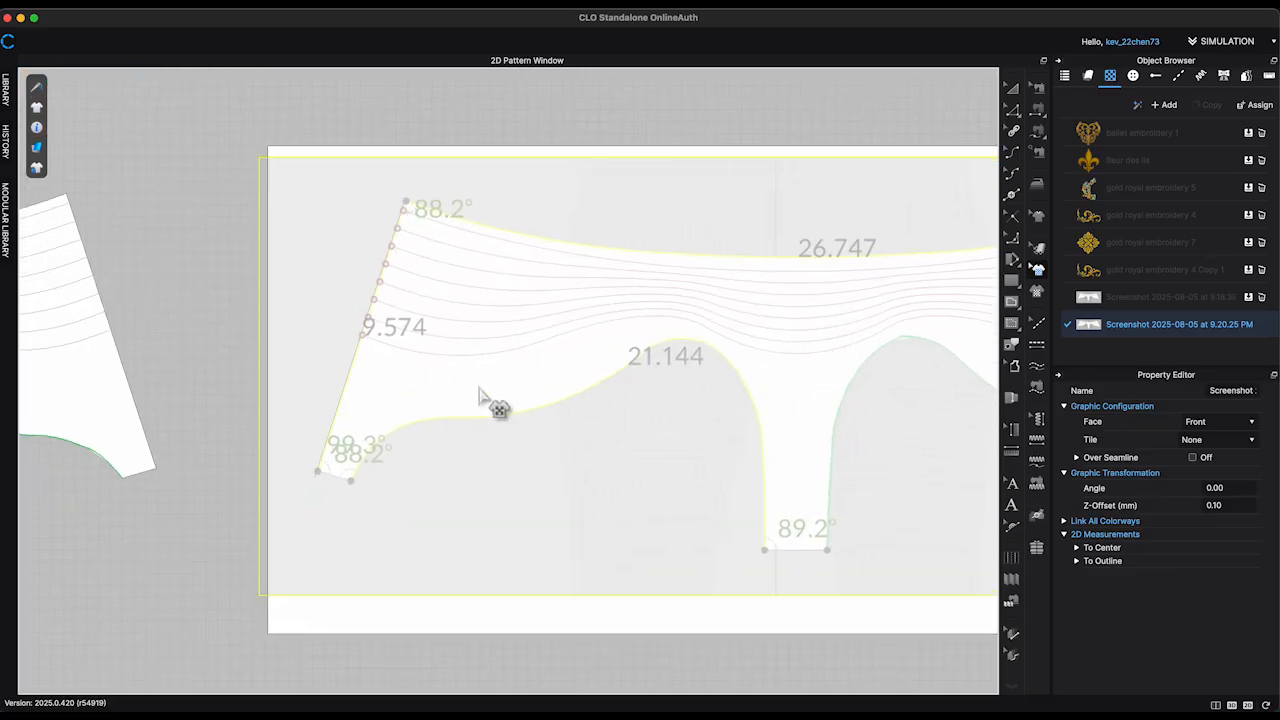
{"action": "scroll", "coordinate": [366, 357], "scroll_direction": "up", "scroll_amount": 2}
{"action": "scroll", "coordinate": [438, 118], "scroll_direction": "up", "scroll_amount": 3}
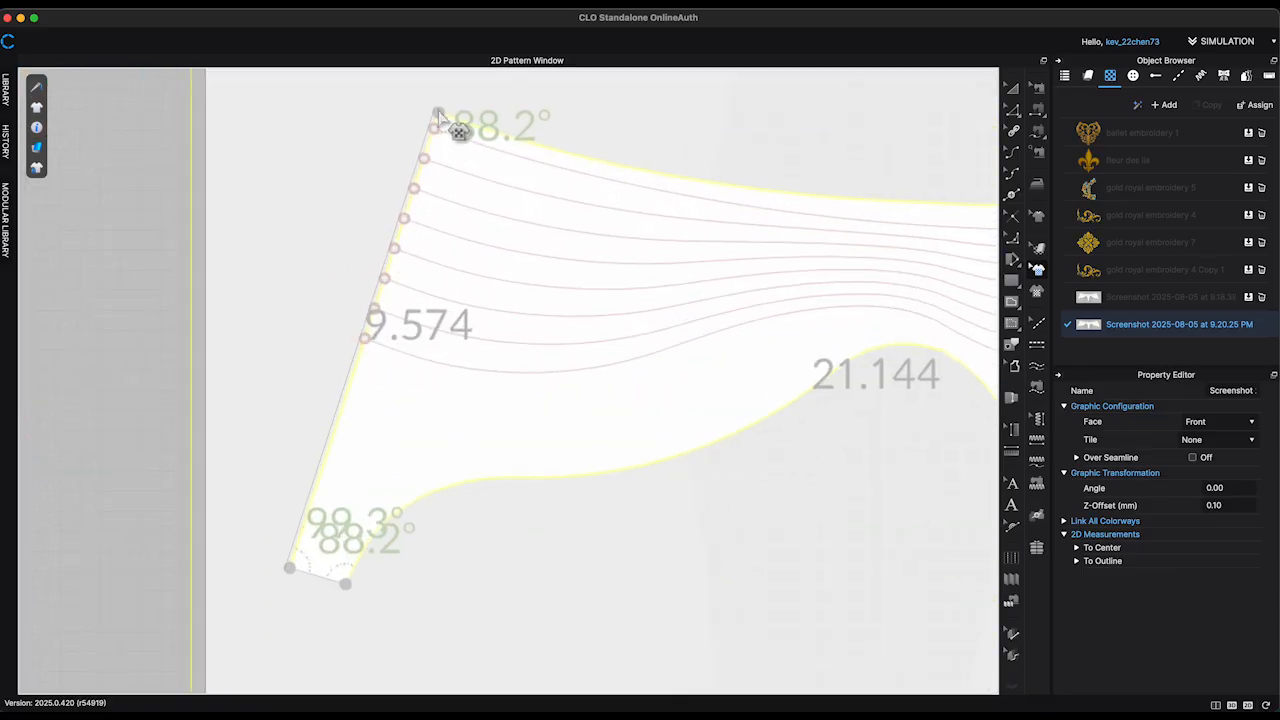
{"action": "scroll", "coordinate": [566, 166], "scroll_direction": "down", "scroll_amount": 5}
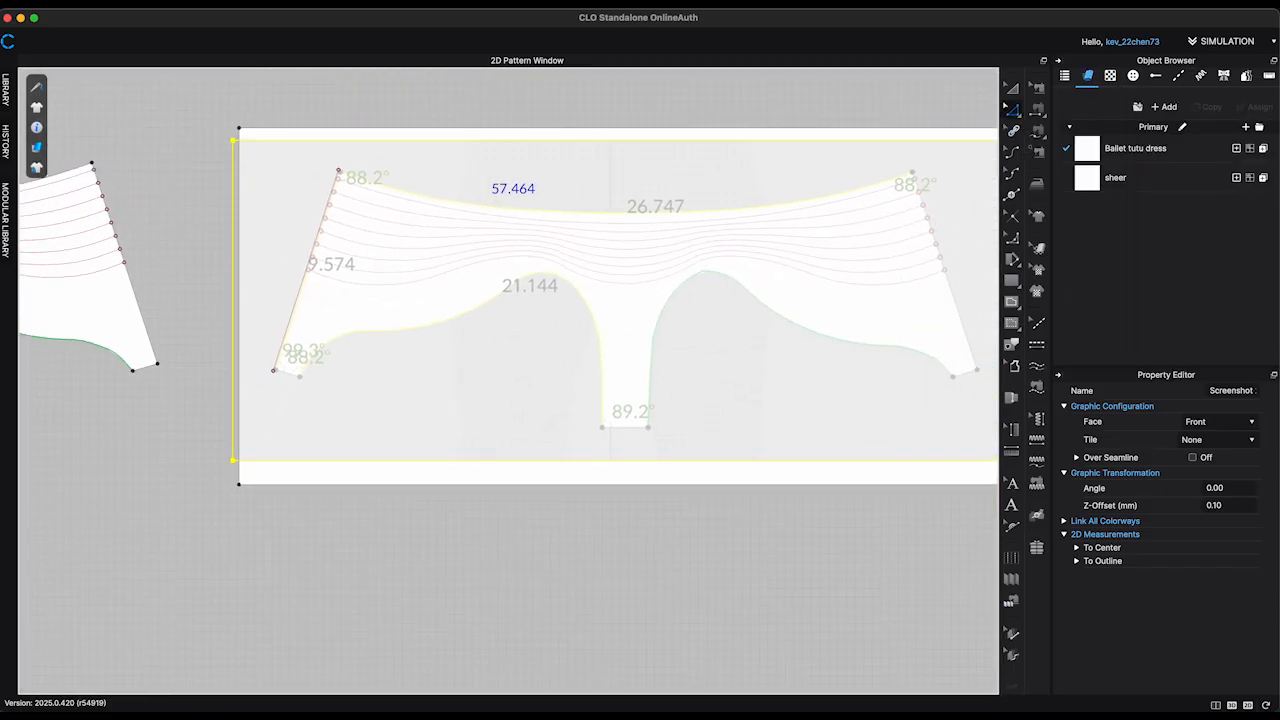
Step: Trace the left half of the waist curve with an internal line, continuing about 9.8 in down the centre and across half the crotch edge
{"action": "left_click", "coordinate": [340, 170]}
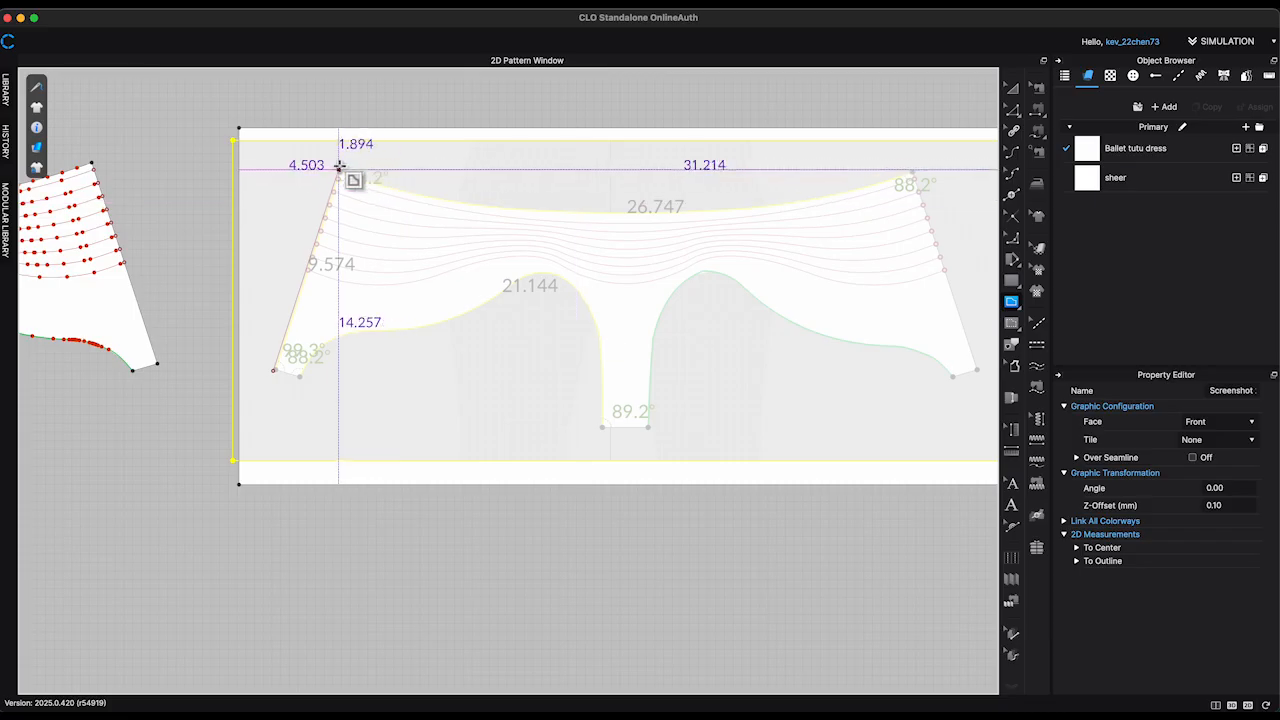
{"action": "left_click", "coordinate": [623, 209]}
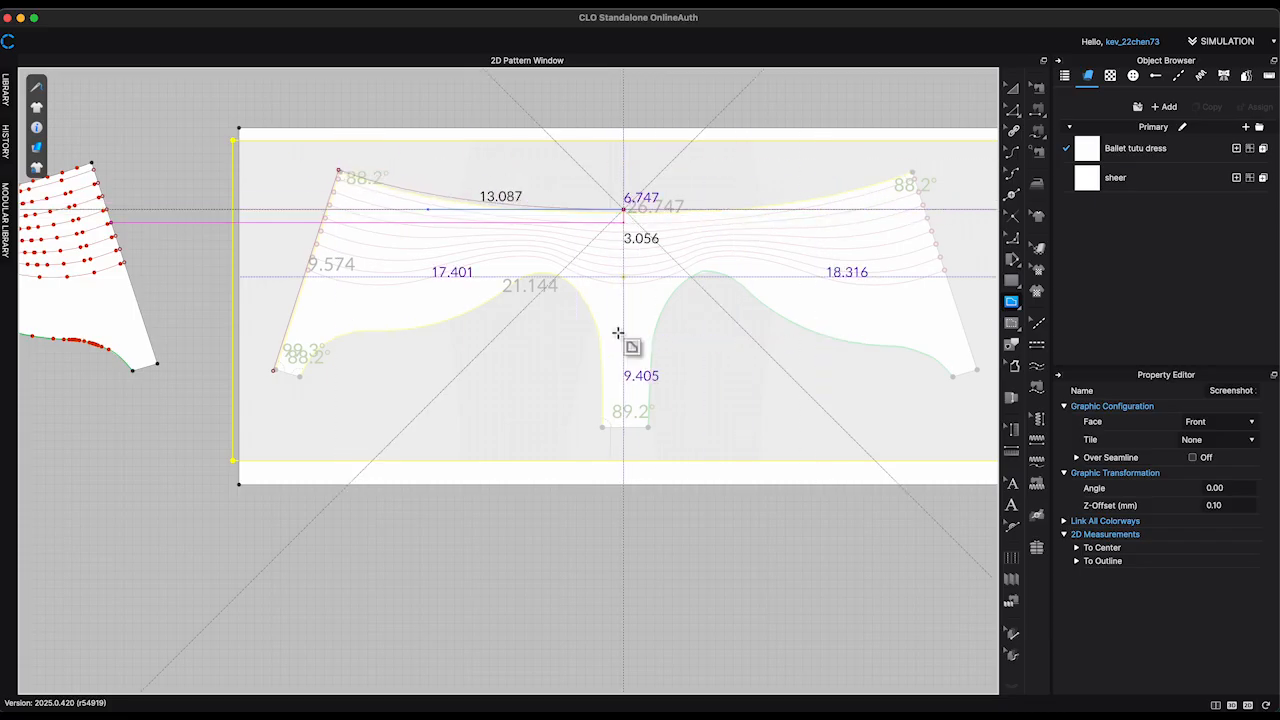
{"action": "left_click", "coordinate": [624, 426], "text": "shift"}
{"action": "left_click", "coordinate": [603, 426], "text": "shift"}
Step: Trace the left leg opening with curved segments of about 6.7, 3.4, 7.1 and 3.4 in, finishing with a 1.1 in lower side edge
{"action": "left_click_drag", "start_coordinate": [569, 286], "coordinate": [461, 315]}
{"action": "scroll", "coordinate": [517, 294], "scroll_direction": "up", "scroll_amount": 5}
{"action": "left_click_drag", "start_coordinate": [330, 382], "coordinate": [330, 444]}
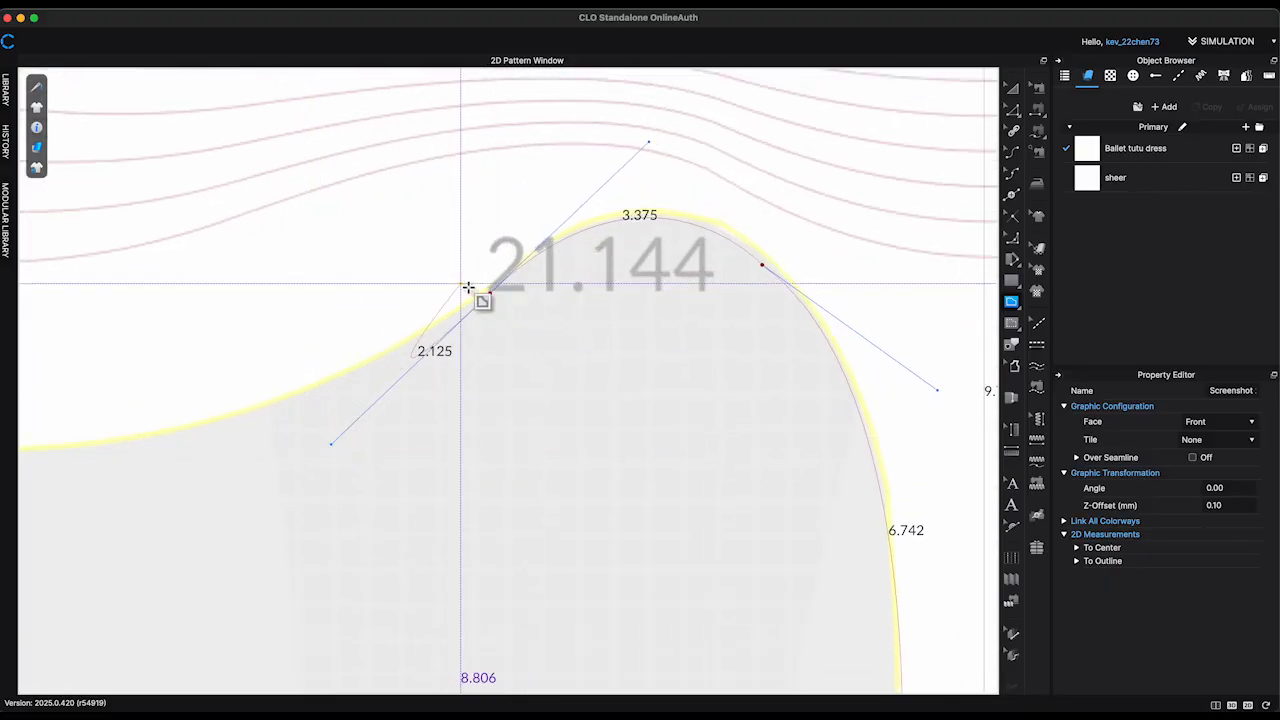
{"action": "scroll", "coordinate": [489, 308], "scroll_direction": "down", "scroll_amount": 4}
{"action": "middle_click_drag", "start_coordinate": [489, 308], "coordinate": [664, 308]}
{"action": "left_click_drag", "start_coordinate": [369, 379], "coordinate": [192, 365]}
{"action": "left_click", "coordinate": [369, 379]}
{"action": "left_click_drag", "start_coordinate": [261, 469], "coordinate": [234, 560]}
{"action": "scroll", "coordinate": [234, 560], "scroll_direction": "up", "scroll_amount": 1}
{"action": "left_click", "coordinate": [262, 468]}
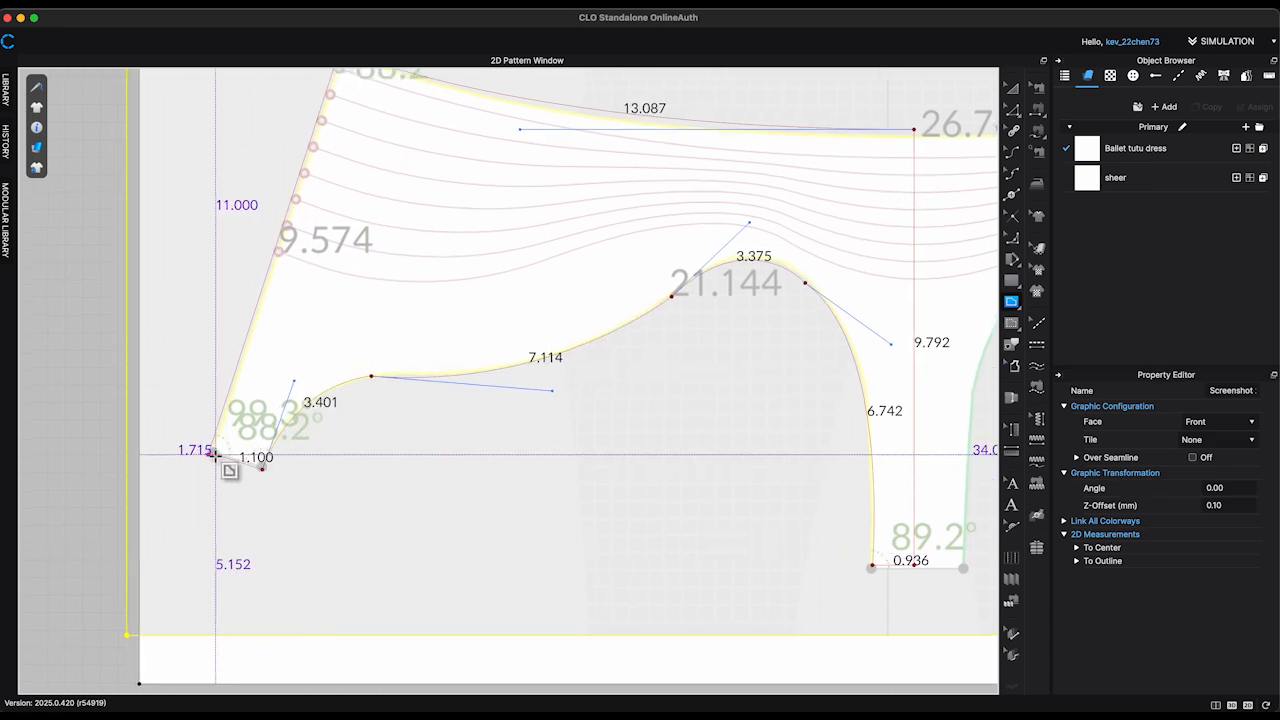
{"action": "double_click", "coordinate": [211, 455]}
Step: Join the overlapping points at the upper side corner of the traced half outline
{"action": "left_click", "coordinate": [1010, 109]}
{"action": "middle_click_drag", "start_coordinate": [986, 81], "coordinate": [917, 117]}
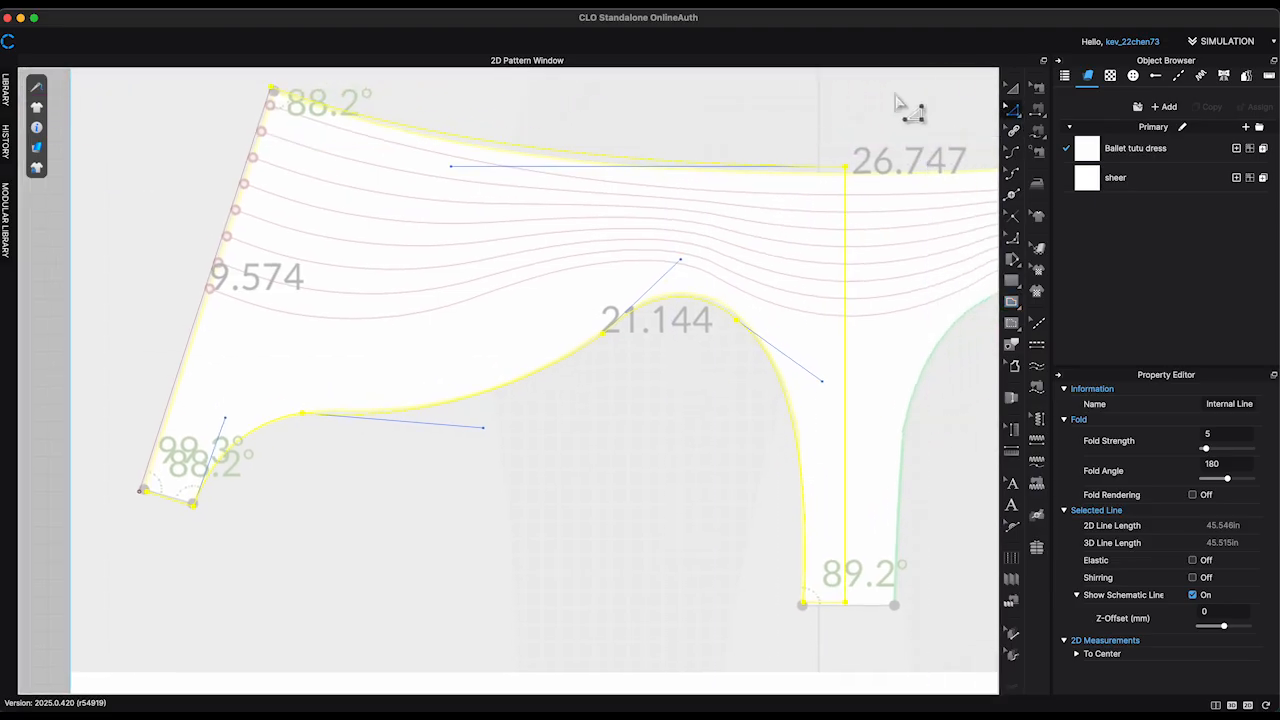
{"action": "left_click", "coordinate": [914, 117]}
{"action": "left_click_drag", "start_coordinate": [766, 347], "coordinate": [833, 404]}
{"action": "left_click", "coordinate": [729, 386]}
{"action": "scroll", "coordinate": [699, 381], "scroll_direction": "down", "scroll_amount": 1}
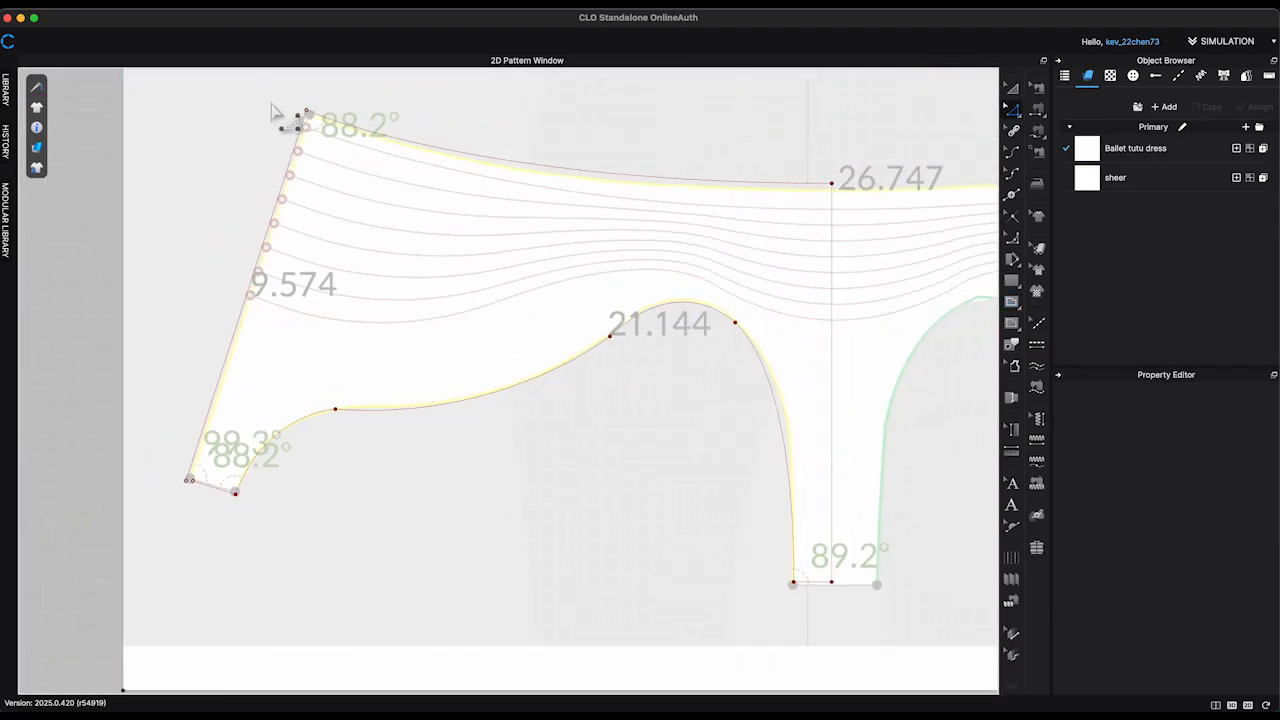
{"action": "left_click", "coordinate": [305, 113]}
{"action": "right_click", "coordinate": [306, 111]}
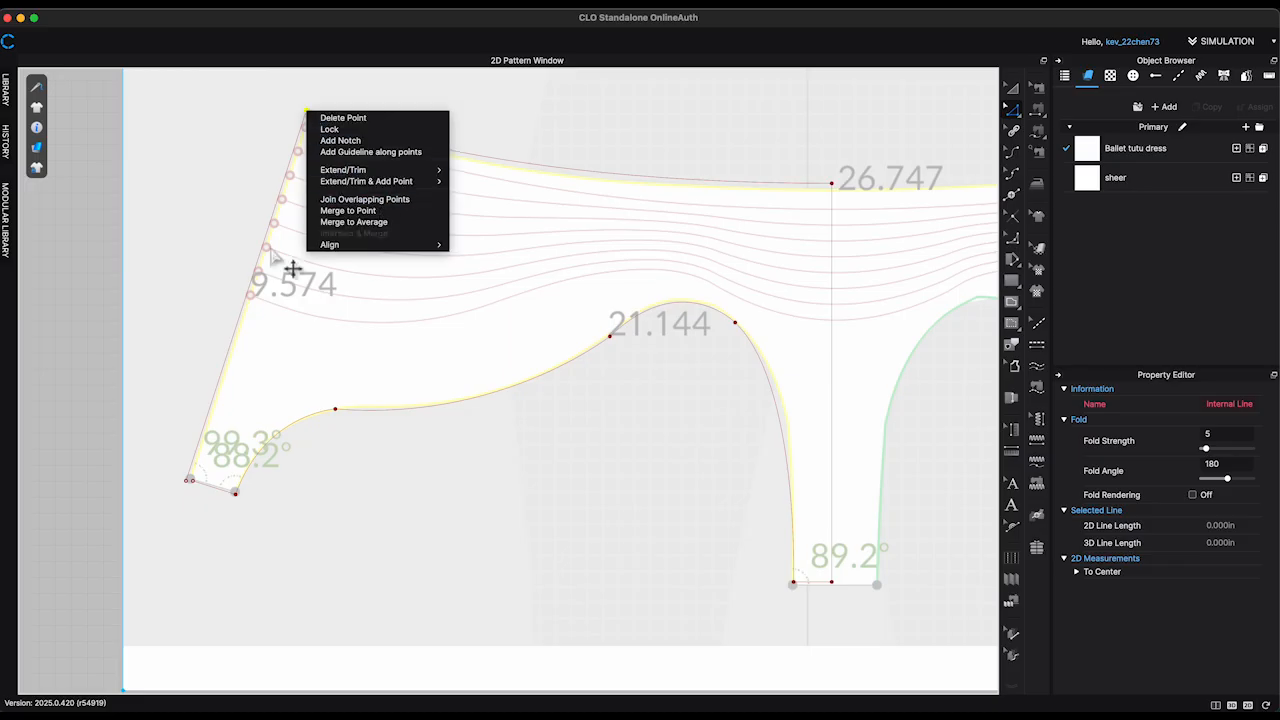
{"action": "left_click", "coordinate": [194, 514]}
Step: Move the open end of the short lower edge onto the lower endpoint of the slanted side line
{"action": "scroll", "coordinate": [185, 512], "scroll_direction": "up", "scroll_amount": 5}
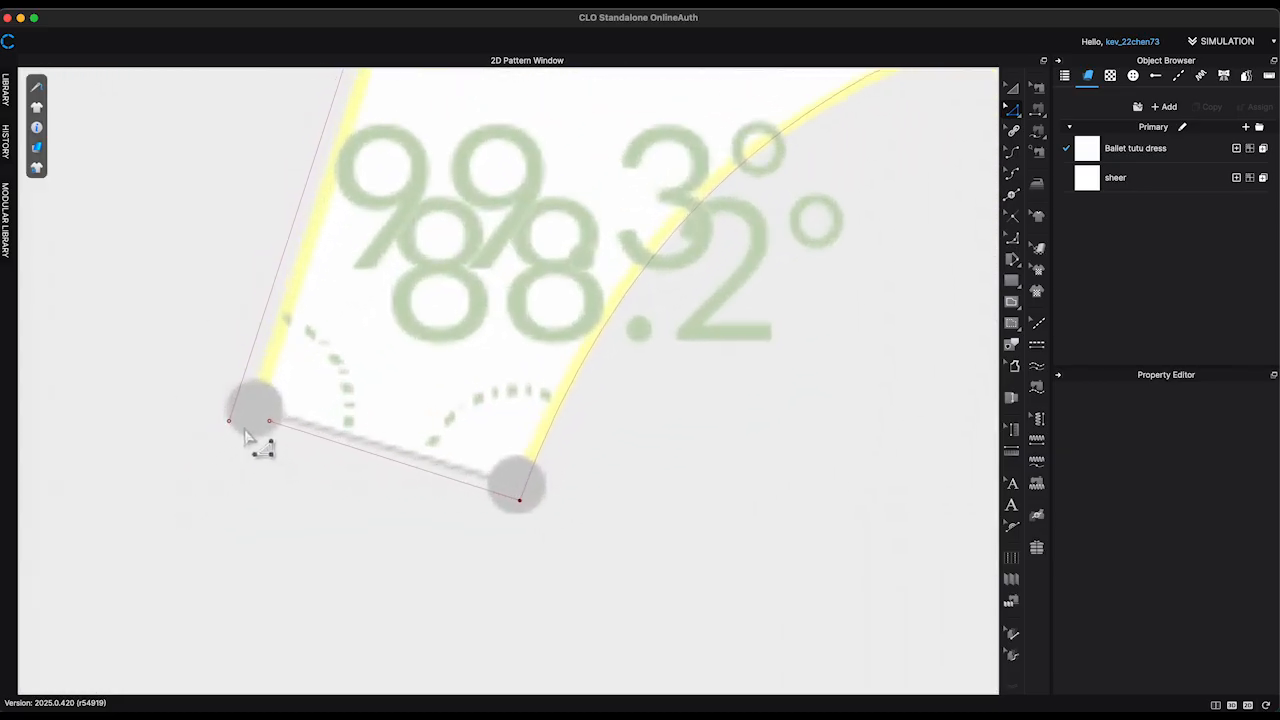
{"action": "left_click", "coordinate": [270, 424]}
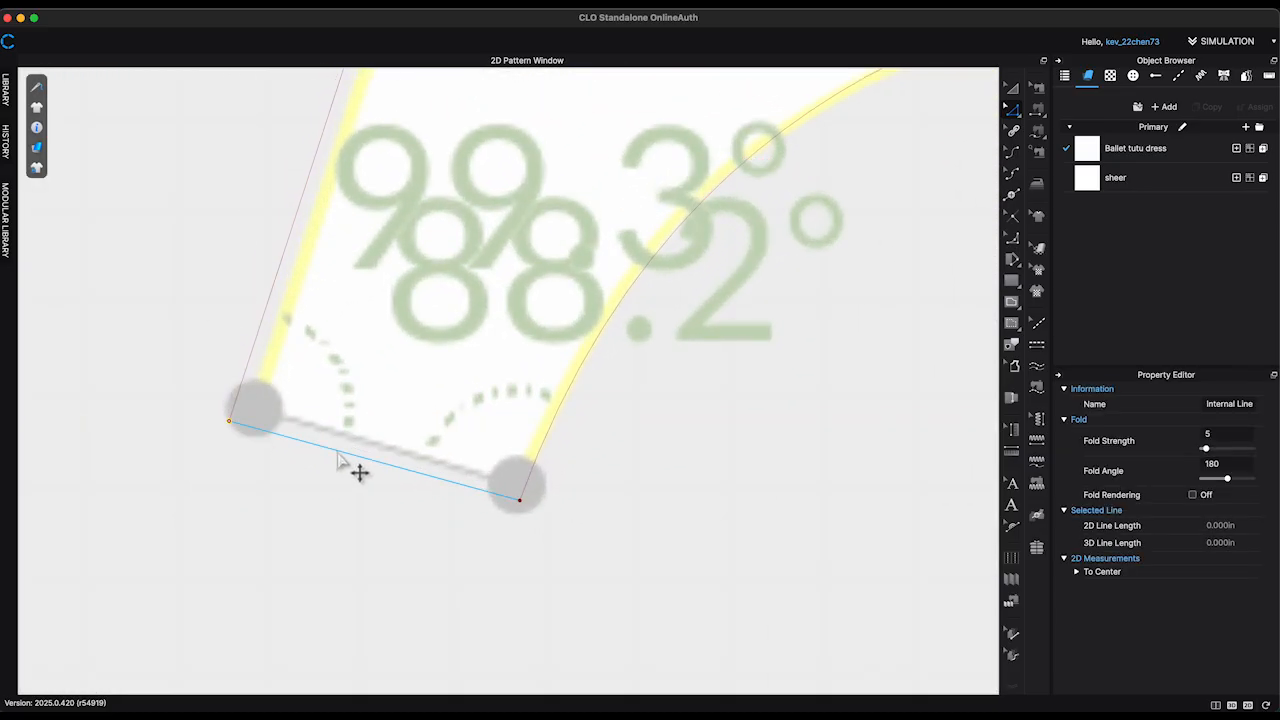
{"action": "scroll", "coordinate": [350, 468], "scroll_direction": "down", "scroll_amount": 4}
{"action": "scroll", "coordinate": [347, 466], "scroll_direction": "down", "scroll_amount": 3}
Step: Join the overlapping points at the lower side corner and align that corner with the briefs corner in the graphic
{"action": "scroll", "coordinate": [347, 466], "scroll_direction": "up", "scroll_amount": 4}
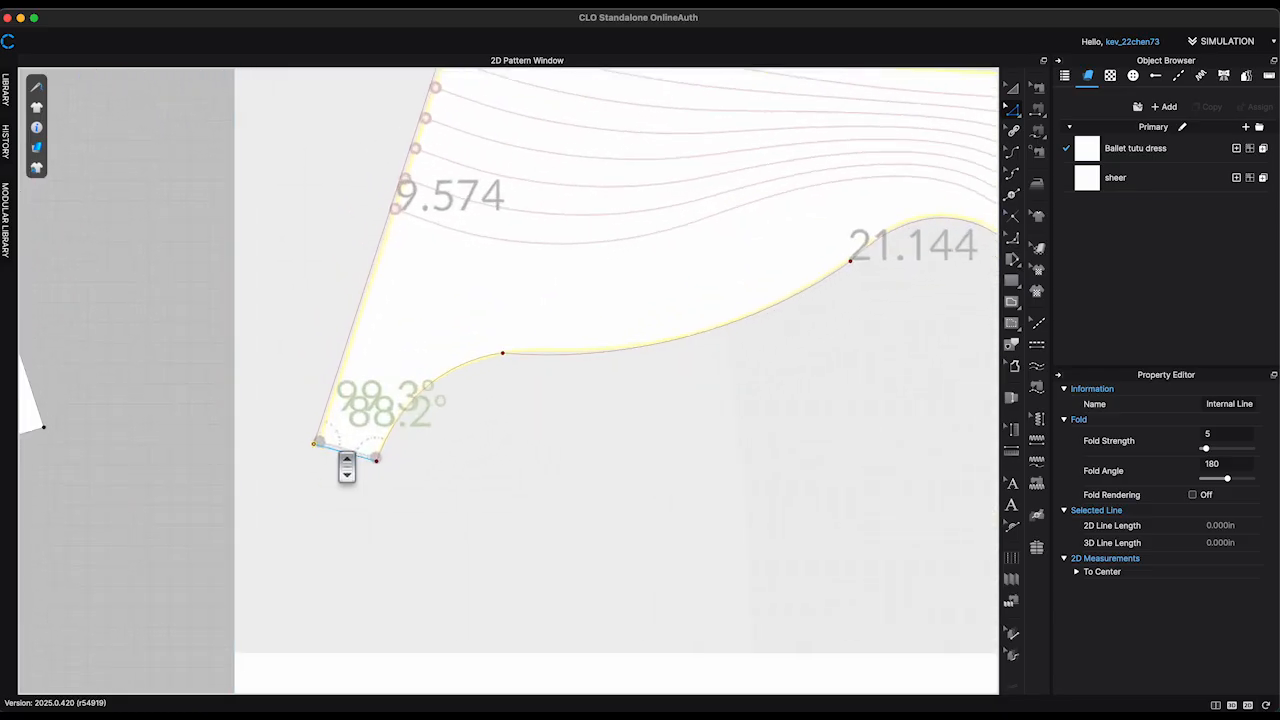
{"action": "scroll", "coordinate": [310, 500], "scroll_direction": "up", "scroll_amount": 2}
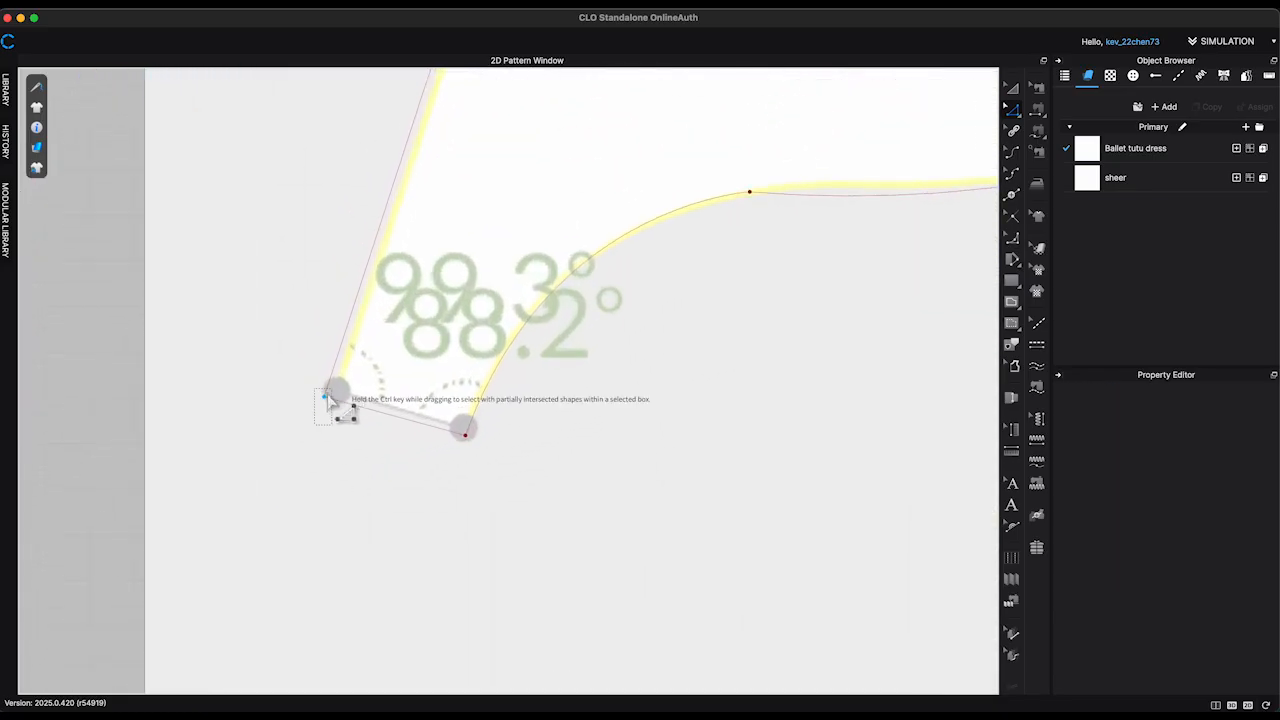
{"action": "right_click", "coordinate": [326, 398]}
{"action": "left_click", "coordinate": [369, 487]}
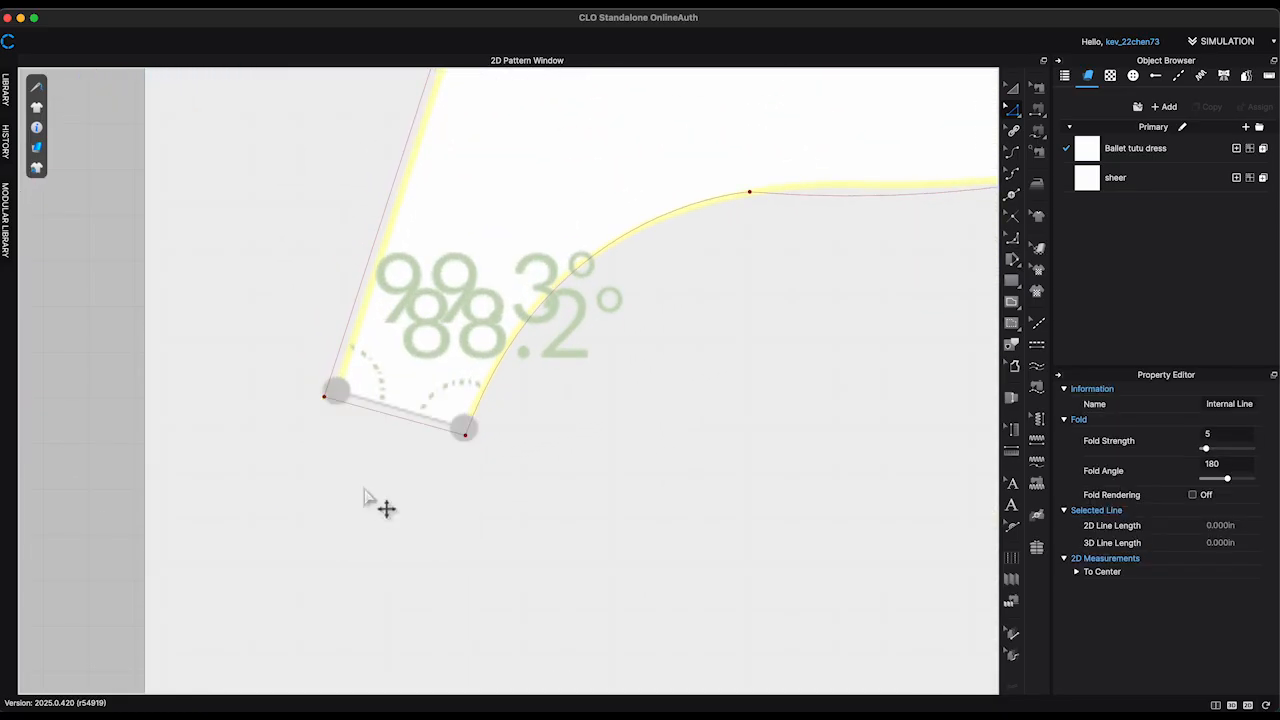
{"action": "left_click_drag", "start_coordinate": [324, 397], "coordinate": [327, 388]}
{"action": "scroll", "coordinate": [500, 447], "scroll_direction": "down", "scroll_amount": 8}
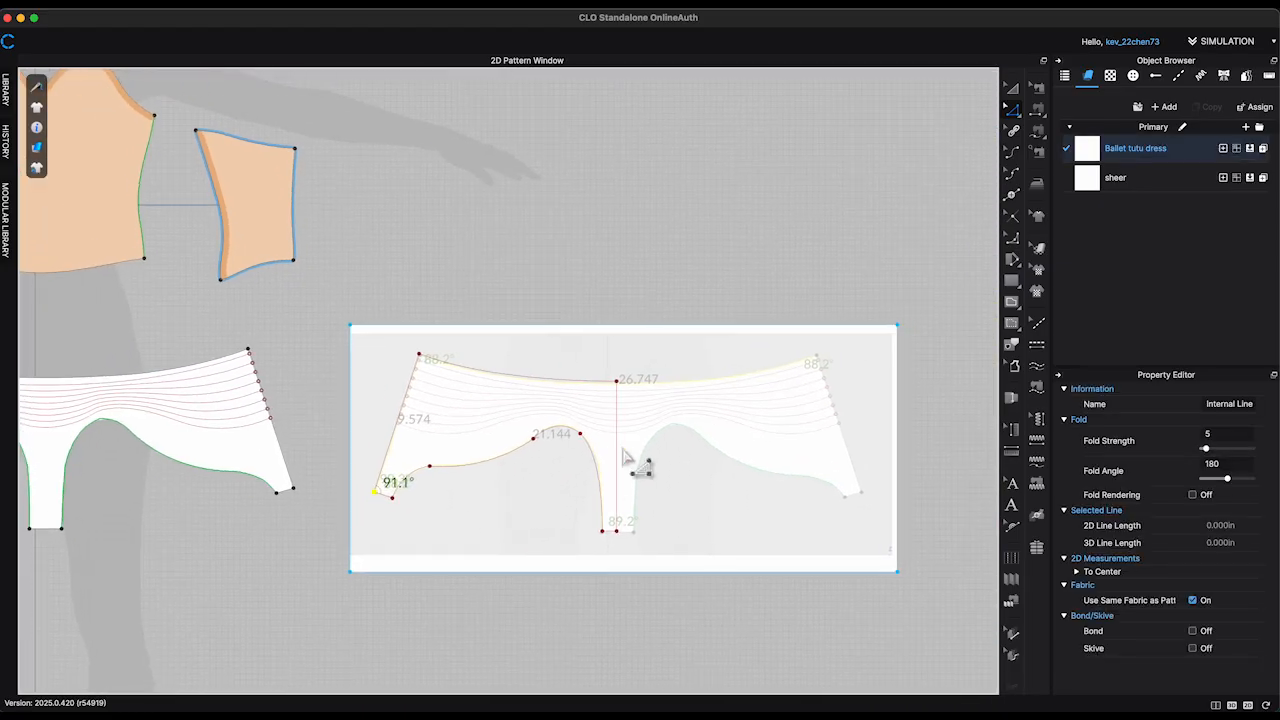
Step: Unfold the traced half outline about its vertical centre line to form the complete briefs shape
{"action": "left_click", "coordinate": [618, 455]}
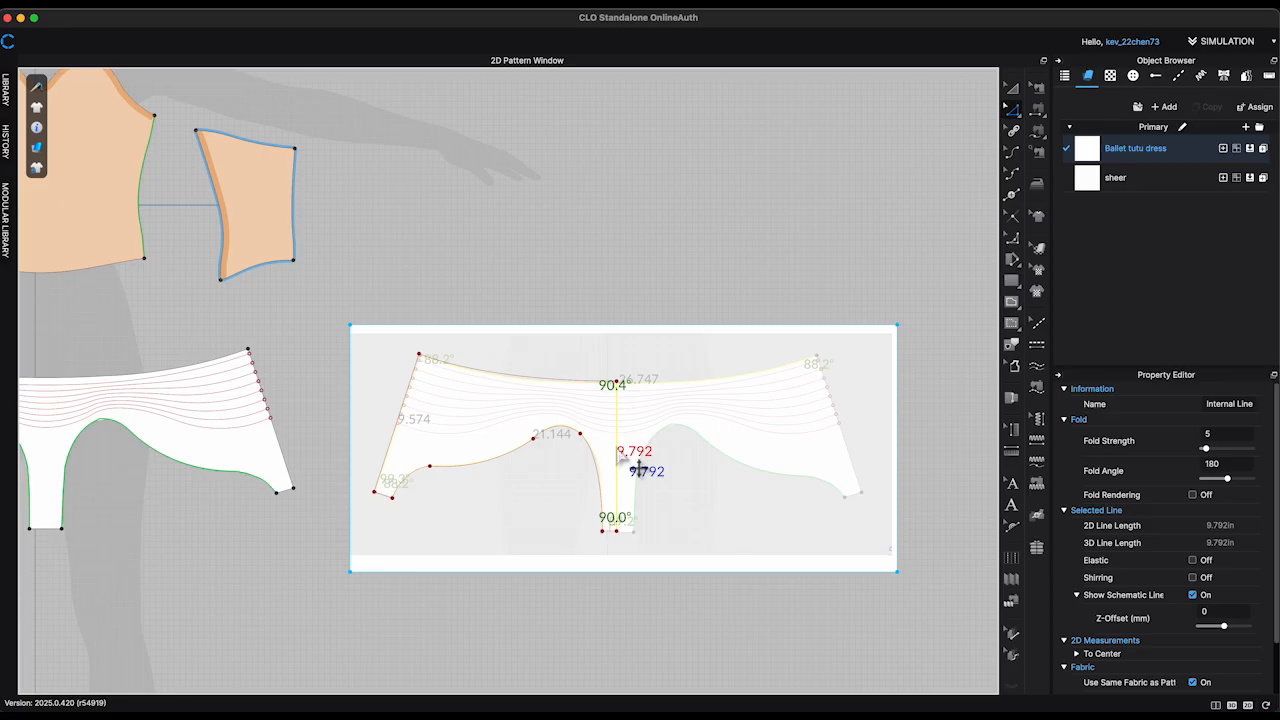
{"action": "right_click", "coordinate": [618, 450]}
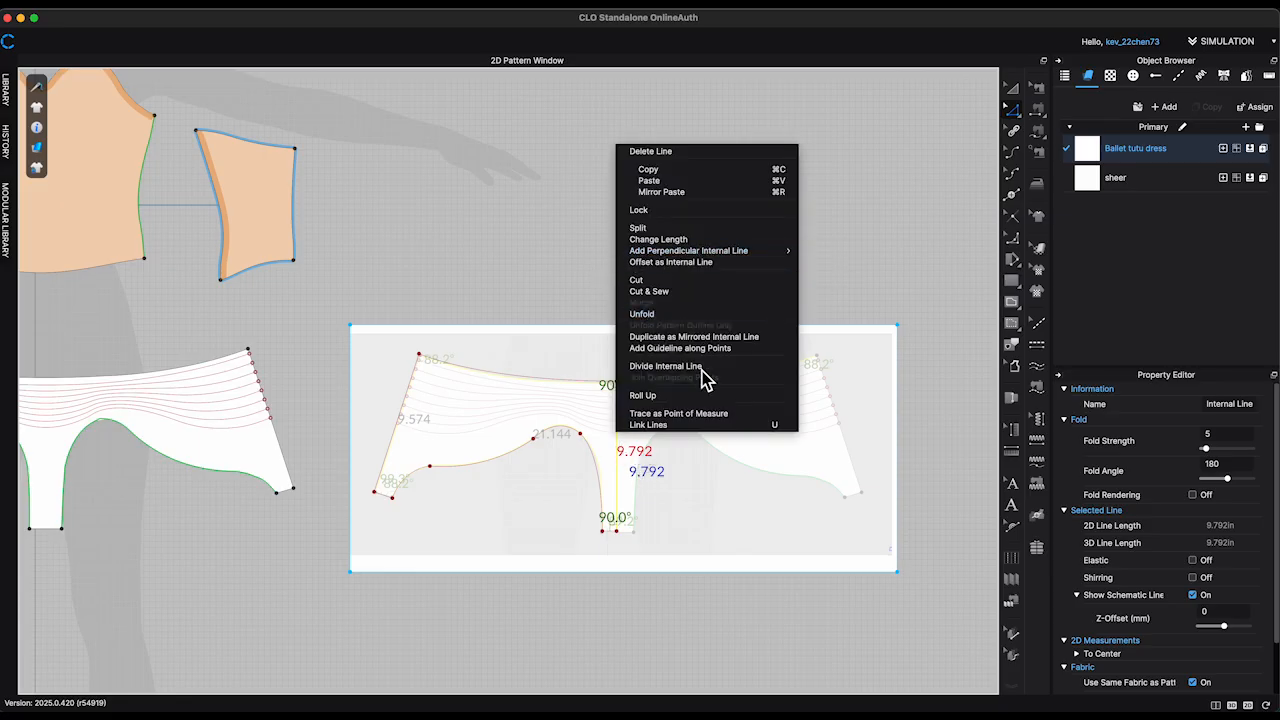
{"action": "left_click", "coordinate": [645, 314]}
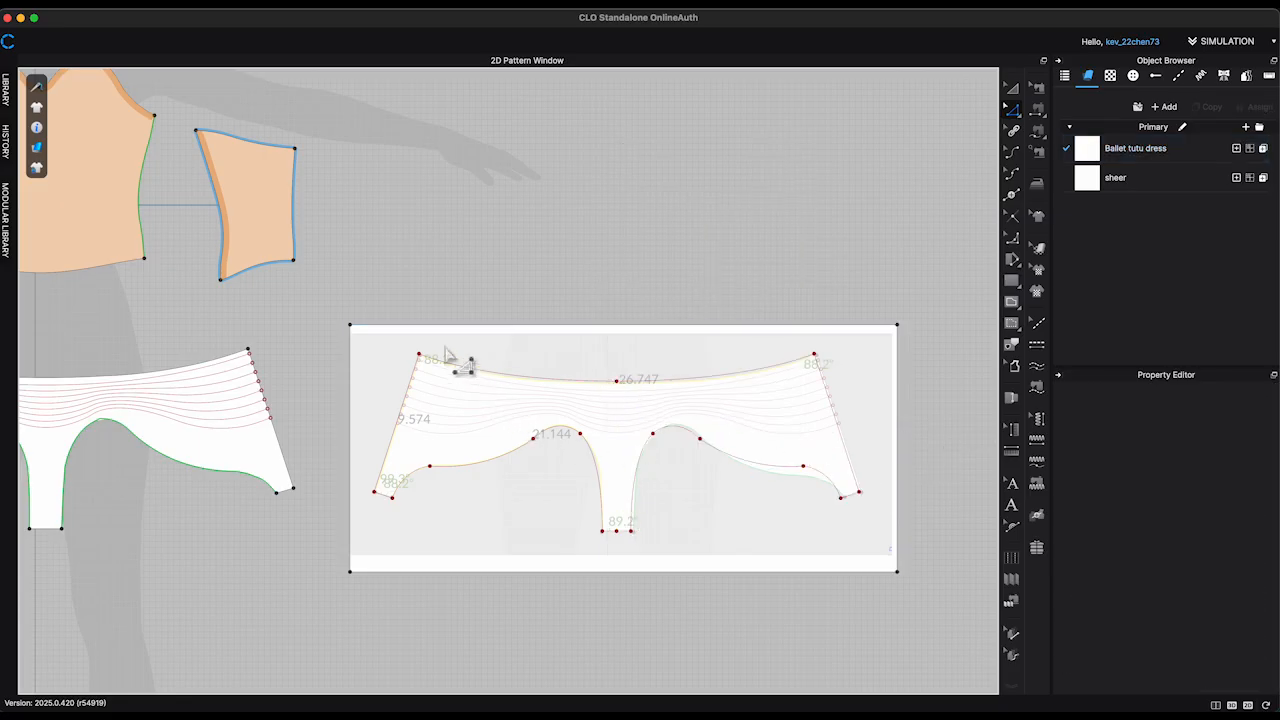
Step: Cut the full briefs outline out of the rectangle pattern and delete the leftover rectangle with its graphic
{"action": "left_click", "coordinate": [849, 447]}
{"action": "right_click", "coordinate": [851, 441]}
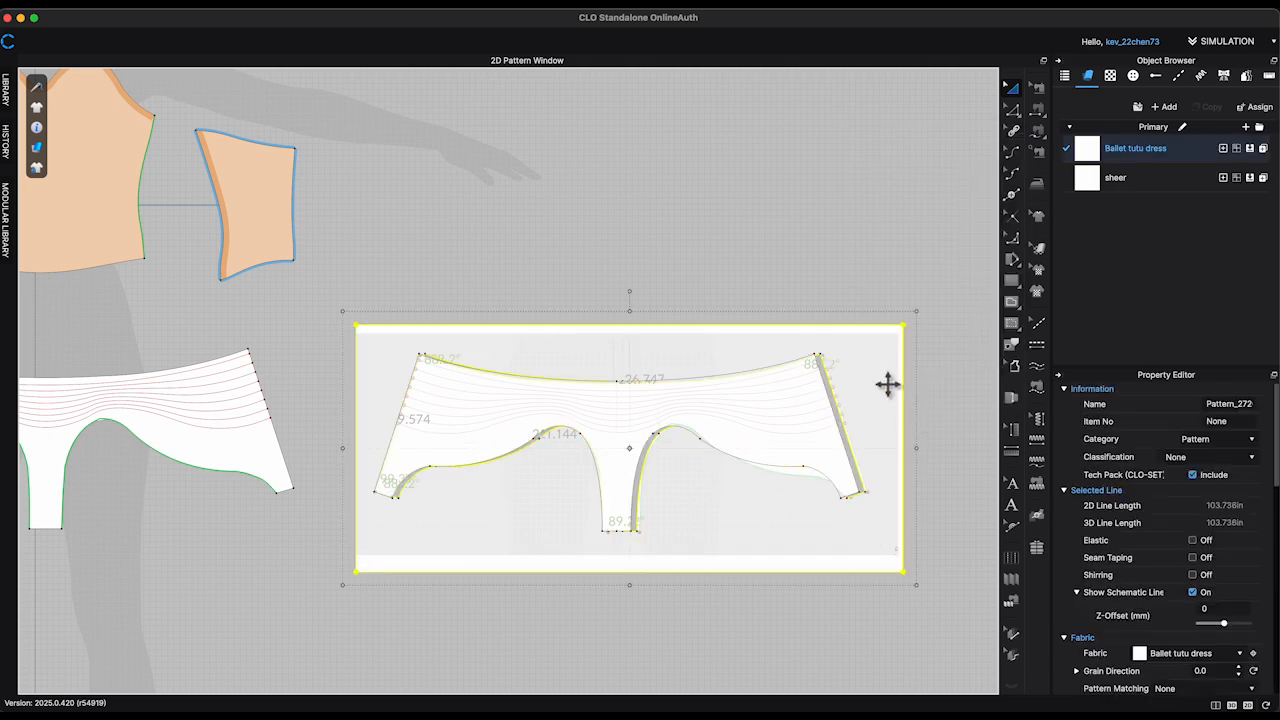
{"action": "key", "text": "Delete"}
{"action": "middle_click_drag", "start_coordinate": [927, 405], "coordinate": [952, 281]}
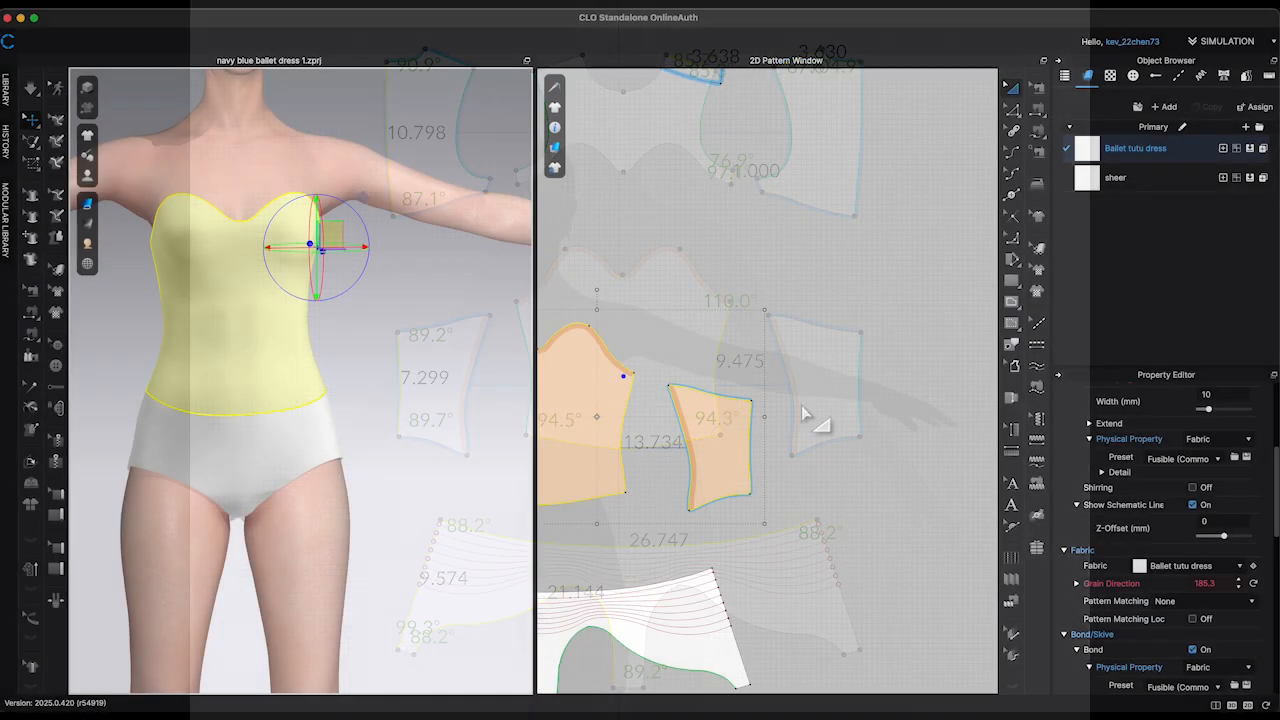
{"action": "scroll", "coordinate": [812, 426], "scroll_direction": "down", "scroll_amount": 5}
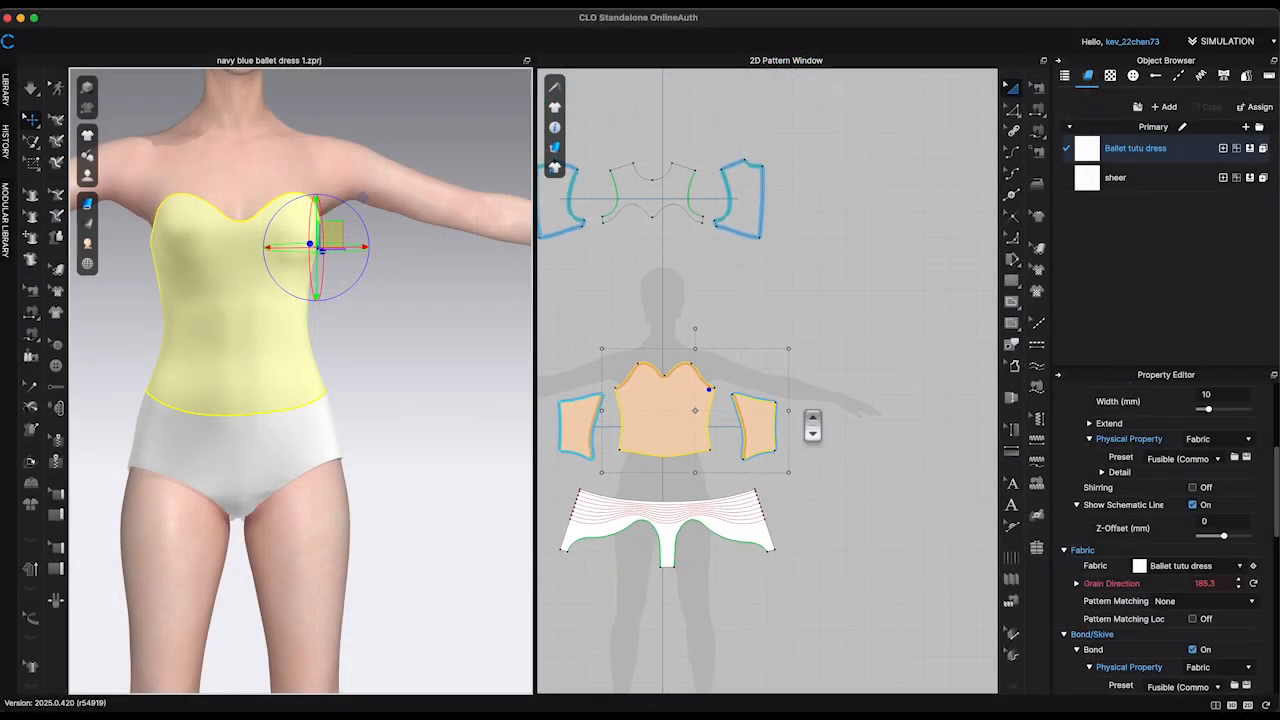
{"action": "scroll", "coordinate": [429, 402], "scroll_direction": "down", "scroll_amount": 2}
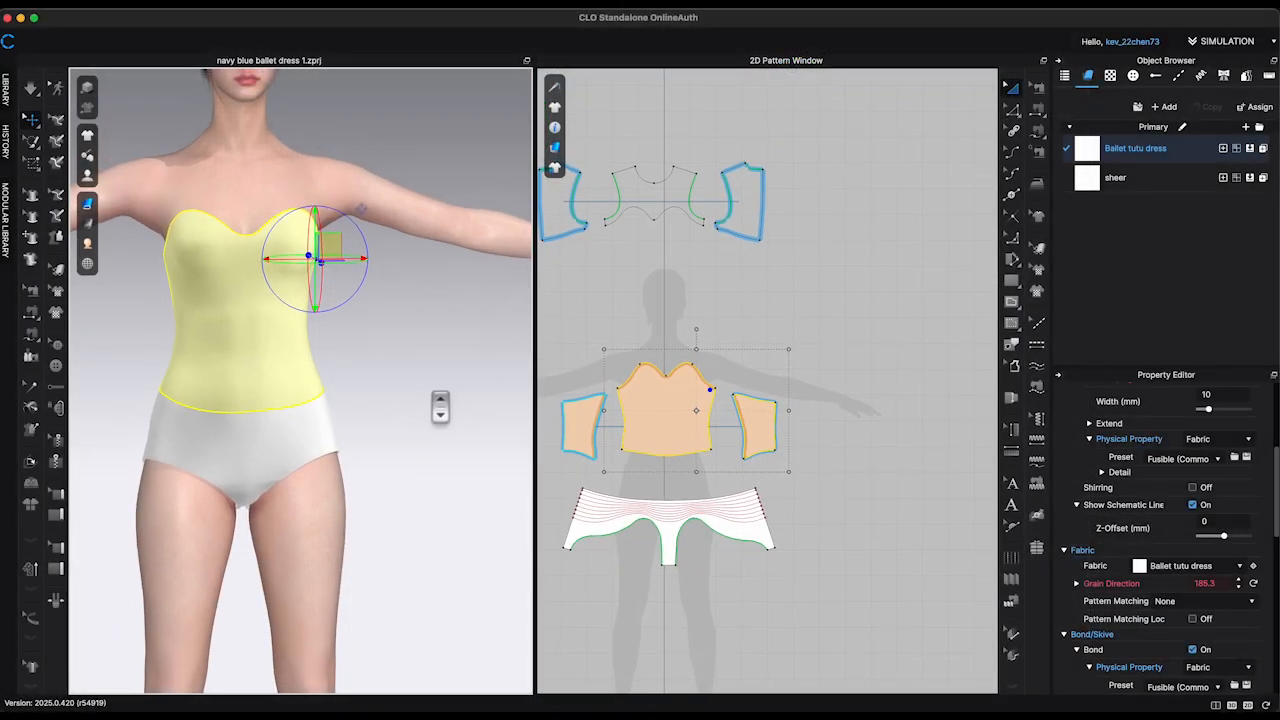
{"action": "scroll", "coordinate": [440, 405], "scroll_direction": "down", "scroll_amount": 5}
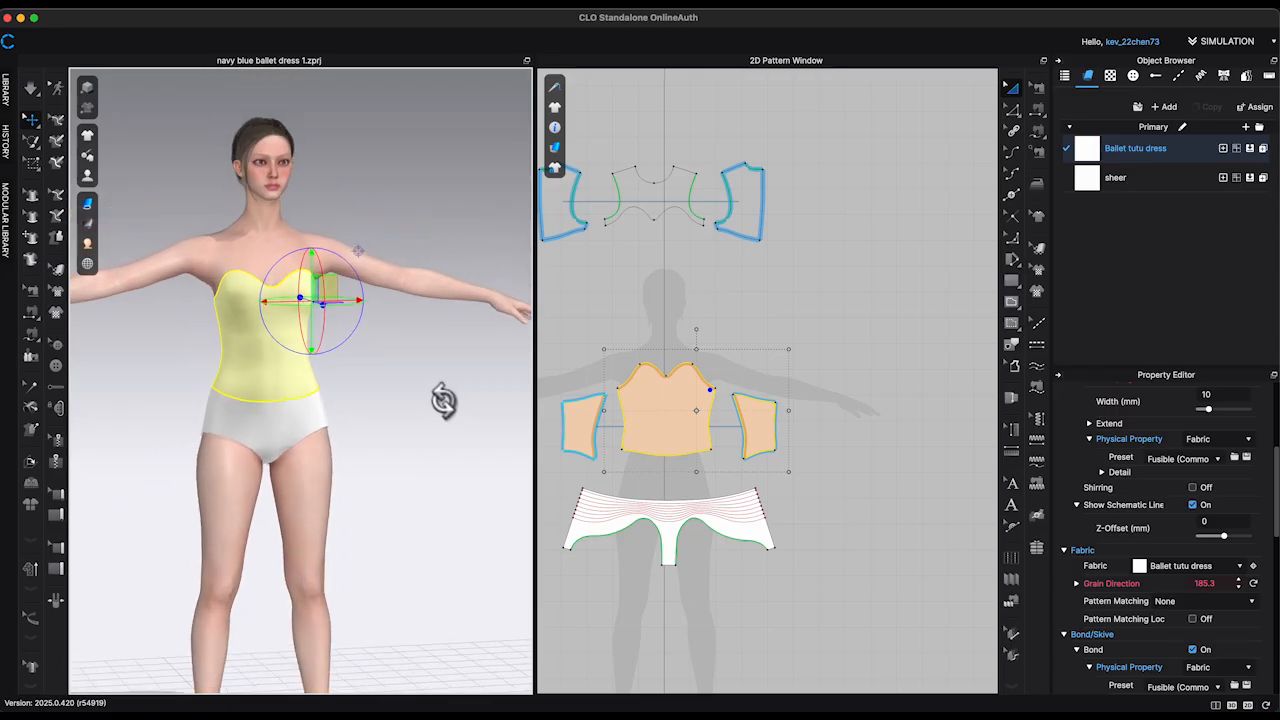
{"action": "mouse_move", "coordinate": [443, 400]}
{"action": "right_mouse_down"}
{"action": "mouse_move", "coordinate": [509, 391]}
{"action": "mouse_move", "coordinate": [439, 397]}
{"action": "right_mouse_up"}
{"action": "middle_click_drag", "start_coordinate": [444, 400], "coordinate": [437, 400]}
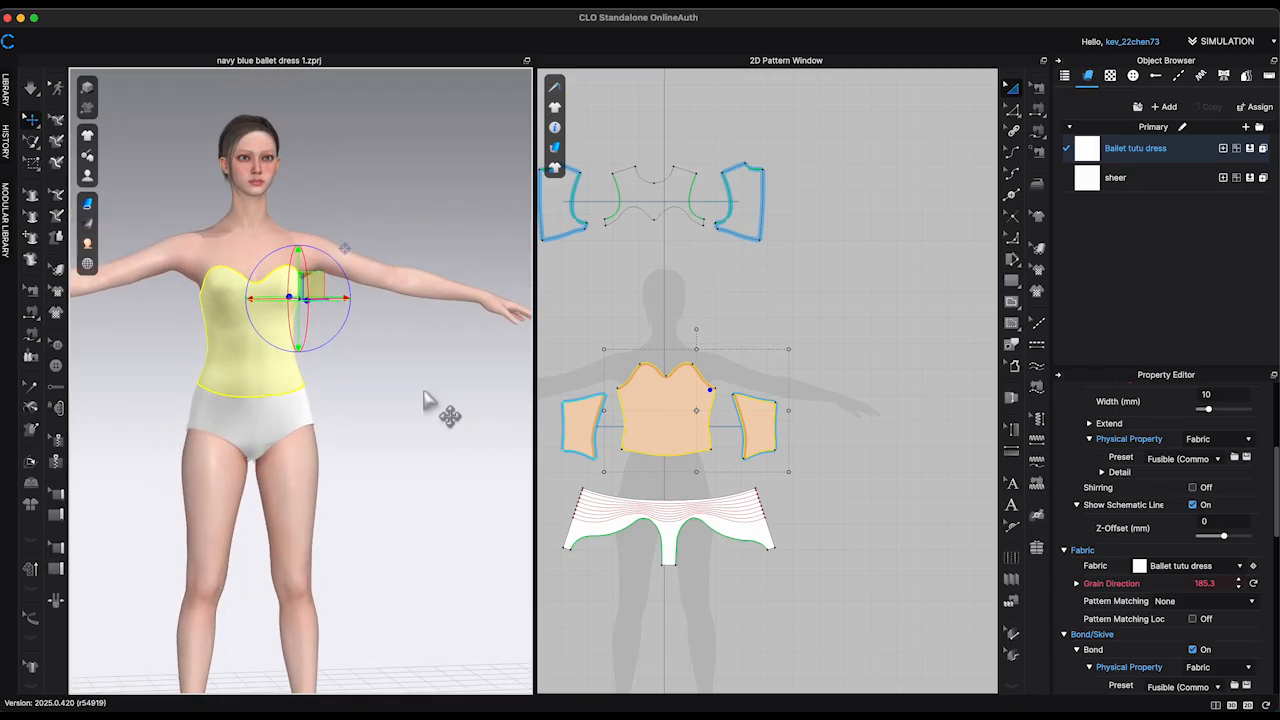
Step: Turn off the elastic on both curved leg-opening edges of the briefs pattern
{"action": "middle_click_drag", "start_coordinate": [837, 434], "coordinate": [957, 332]}
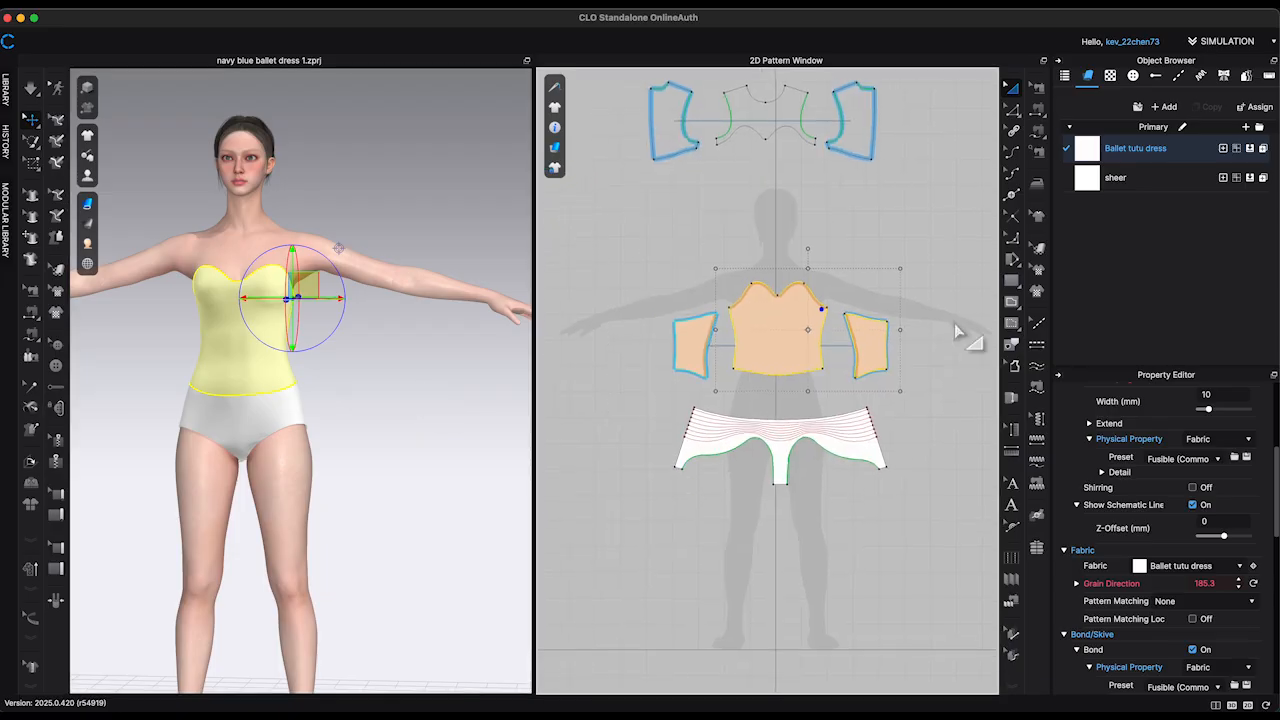
{"action": "left_click", "coordinate": [1011, 111]}
{"action": "left_click", "coordinate": [848, 470]}
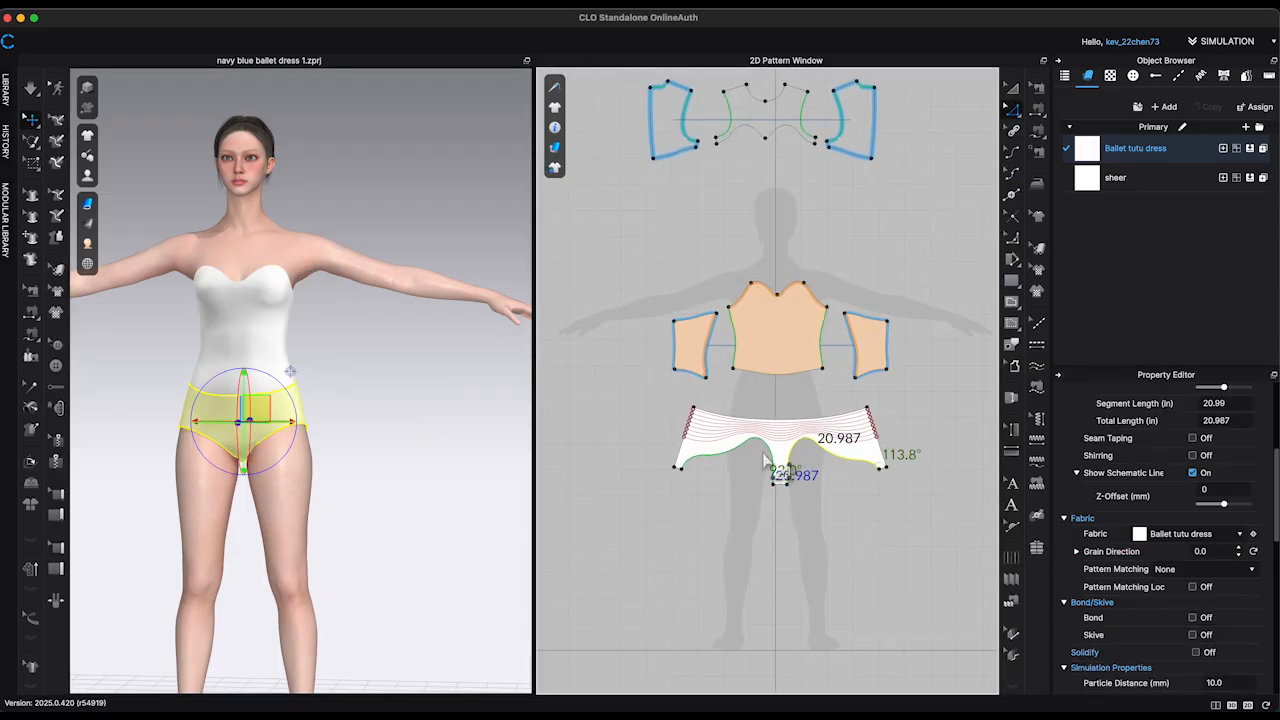
{"action": "left_click", "coordinate": [762, 470], "text": "shift"}
{"action": "scroll", "coordinate": [1215, 578], "scroll_direction": "down", "scroll_amount": 5}
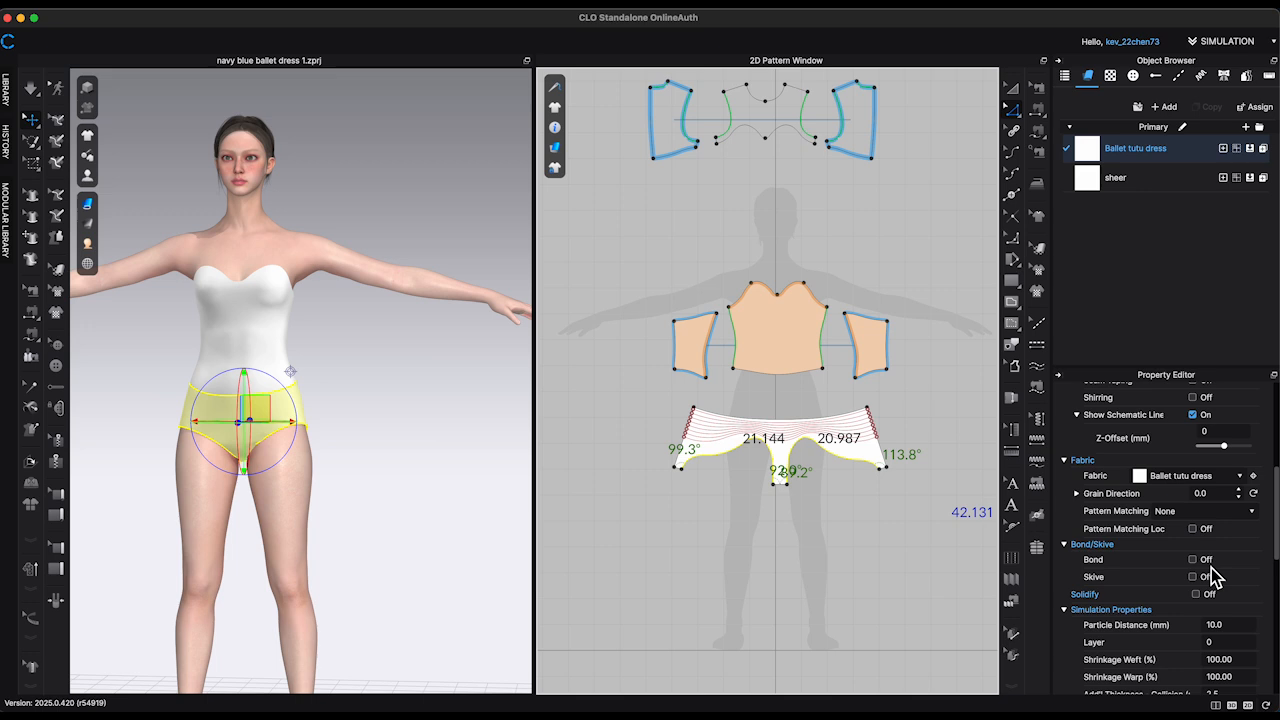
{"action": "scroll", "coordinate": [1227, 598], "scroll_direction": "down", "scroll_amount": 10}
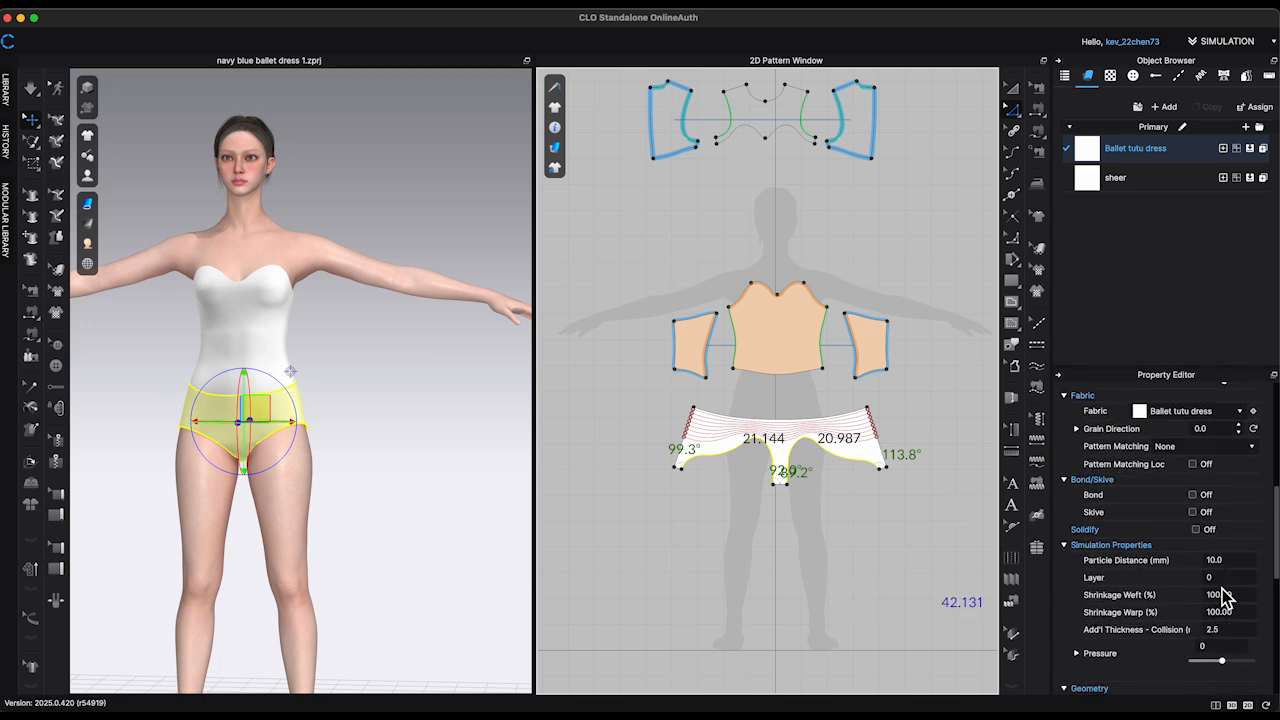
{"action": "scroll", "coordinate": [1227, 598], "scroll_direction": "up", "scroll_amount": 12}
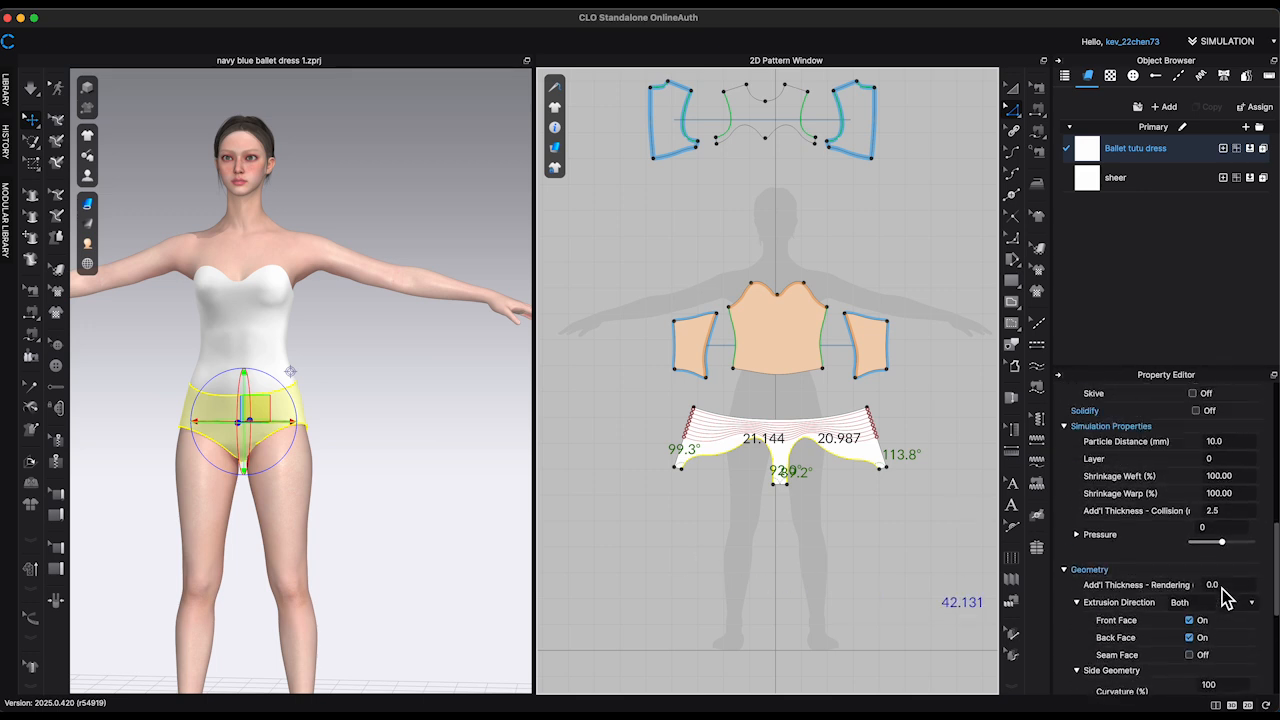
{"action": "scroll", "coordinate": [1227, 598], "scroll_direction": "up", "scroll_amount": 7}
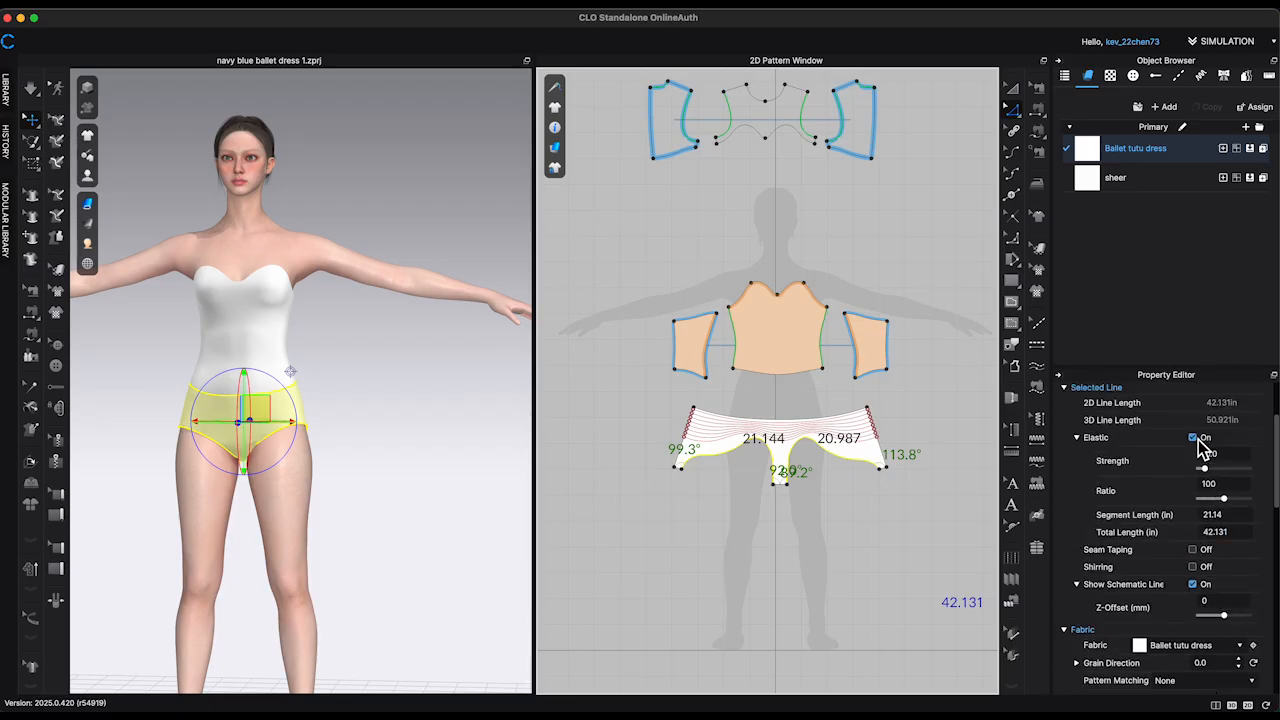
Step: Simulate the garment and pull at the back of the briefs to settle their fit around the hips
{"action": "left_click", "coordinate": [436, 528]}
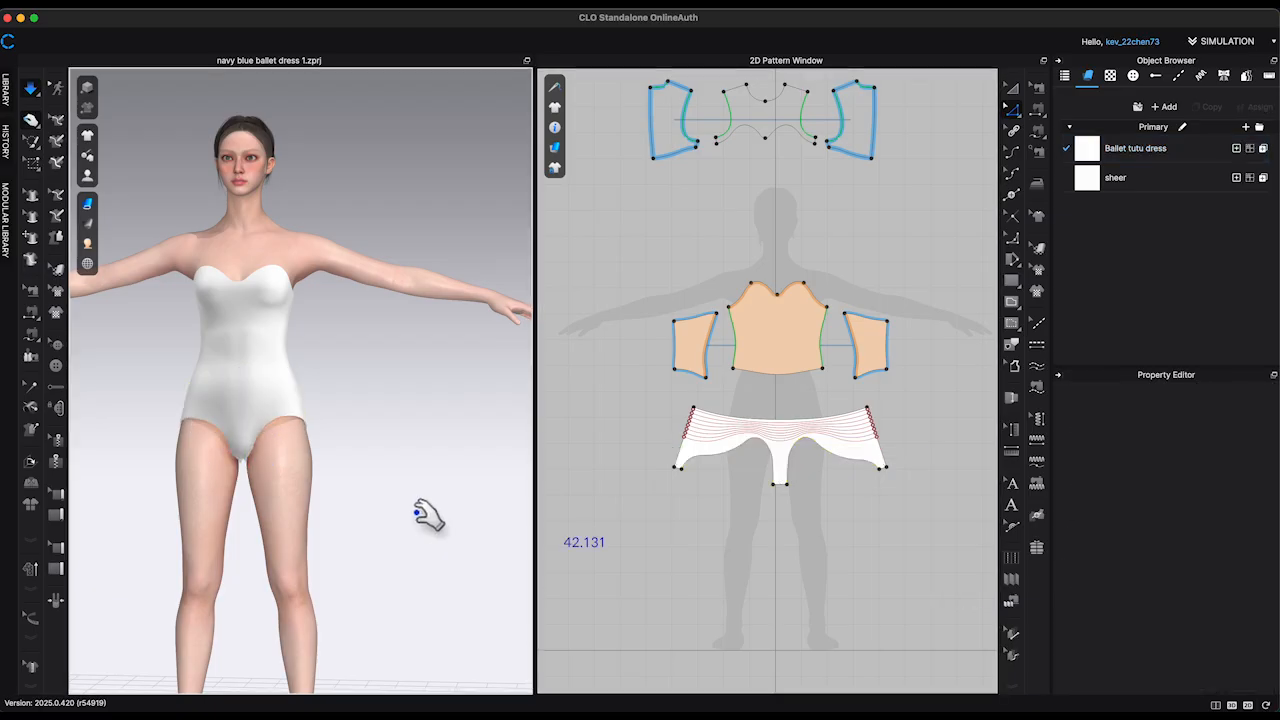
{"action": "right_click_drag", "start_coordinate": [427, 515], "coordinate": [580, 528]}
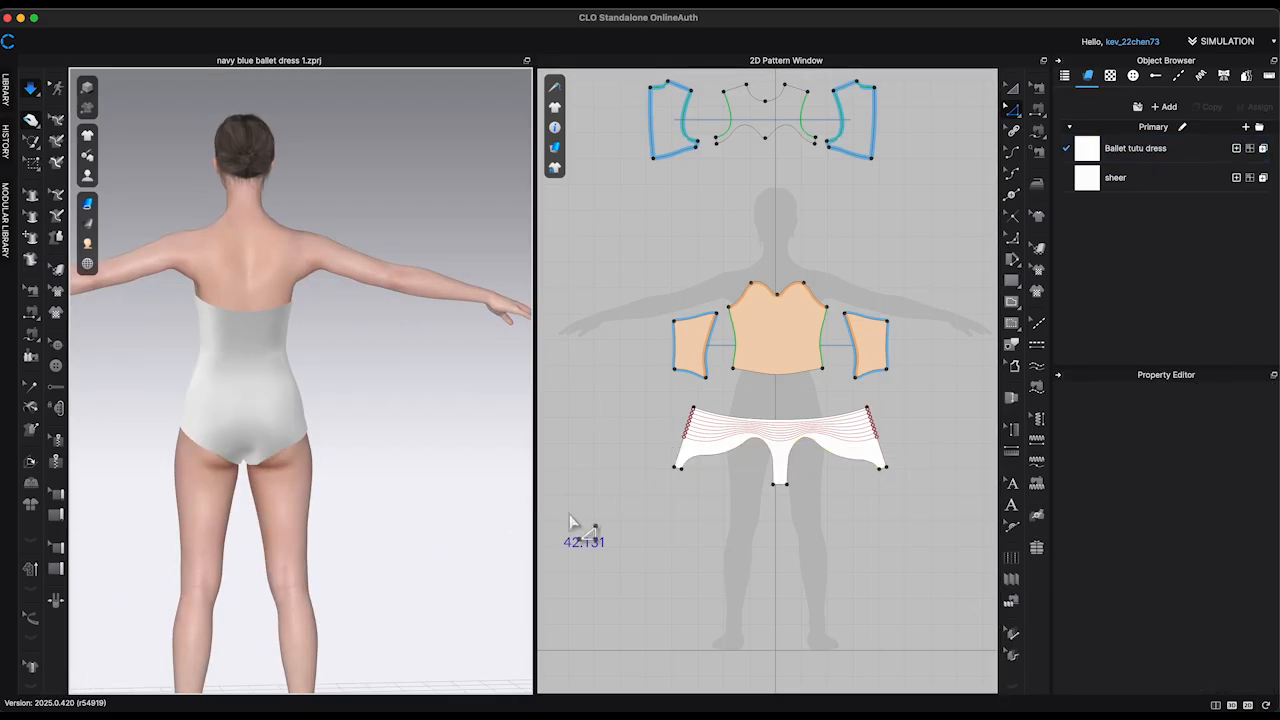
{"action": "left_click", "coordinate": [308, 425]}
{"action": "right_click_drag", "start_coordinate": [357, 443], "coordinate": [266, 429]}
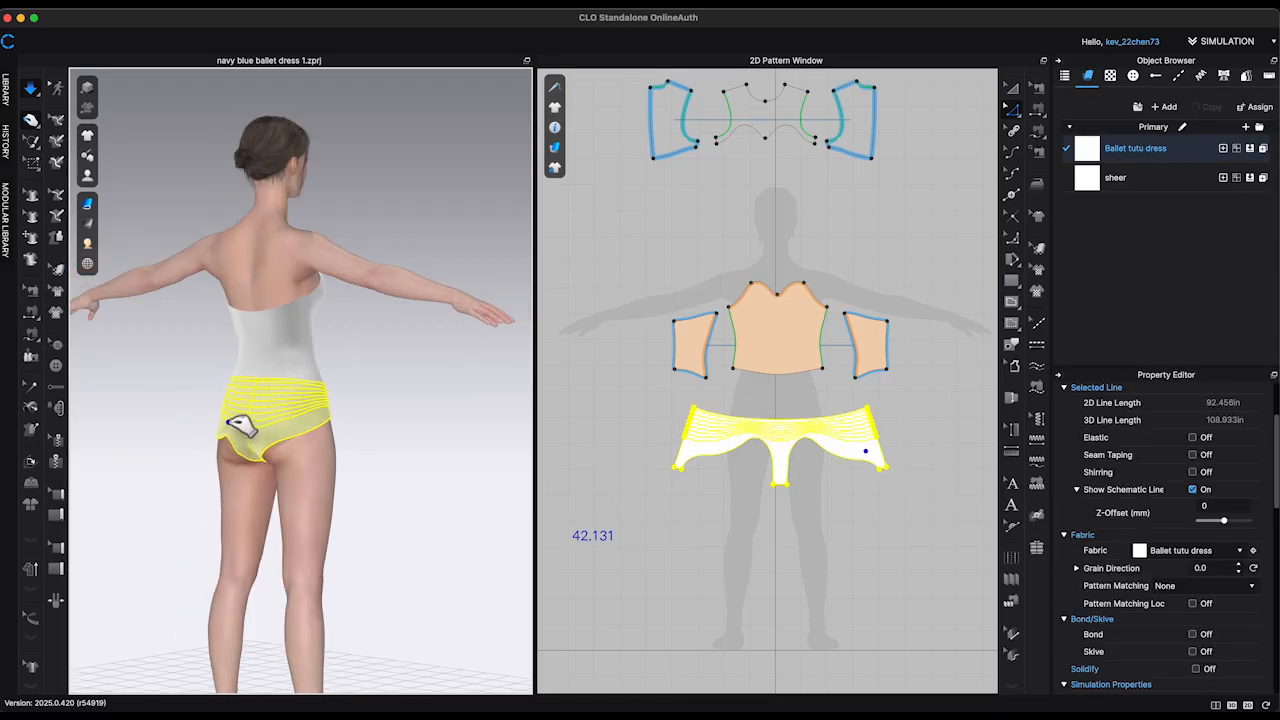
{"action": "scroll", "coordinate": [434, 383], "scroll_direction": "up", "scroll_amount": 3}
{"action": "left_click", "coordinate": [428, 383]}
{"action": "key", "text": "space"}
{"action": "scroll", "coordinate": [428, 388], "scroll_direction": "up", "scroll_amount": 3}
{"action": "right_click_drag", "start_coordinate": [429, 394], "coordinate": [445, 405]}
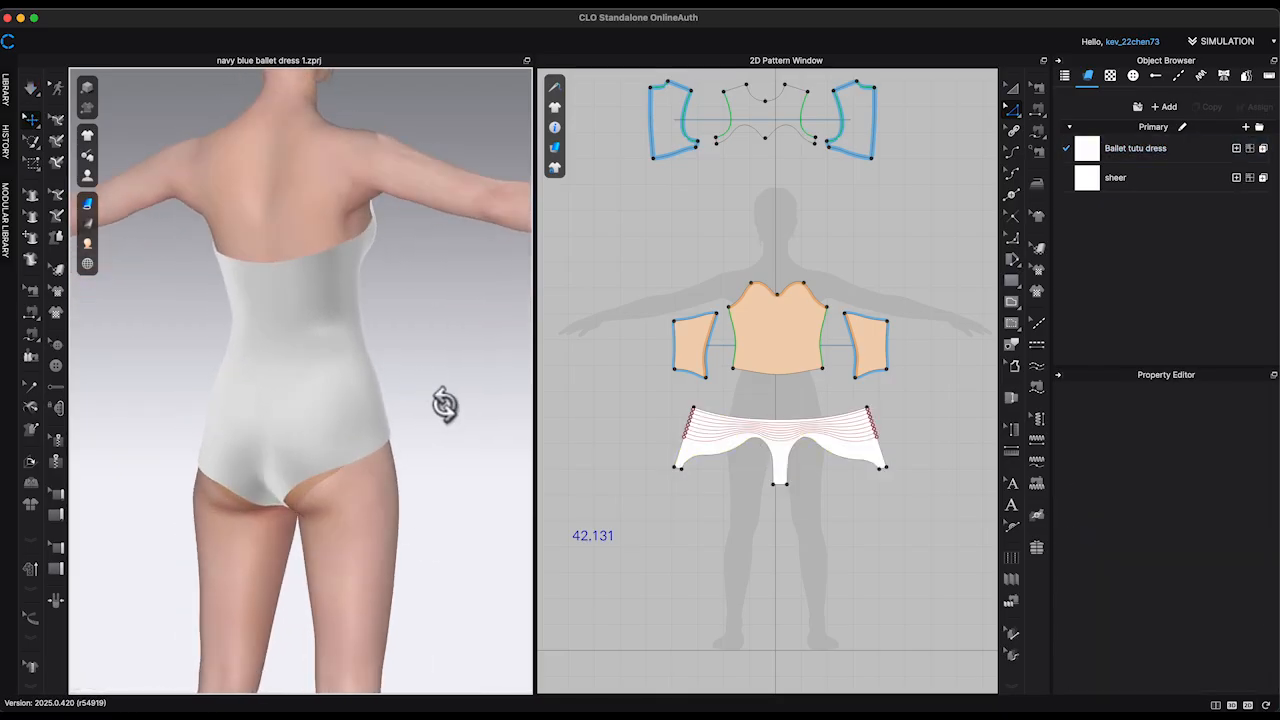
Step: Draw a Basic Circumference avatar measure of about 24 in around the left upper thigh, following the line of the leg opening
{"action": "left_click", "coordinate": [363, 14]}
{"action": "mouse_move", "coordinate": [376, 21]}
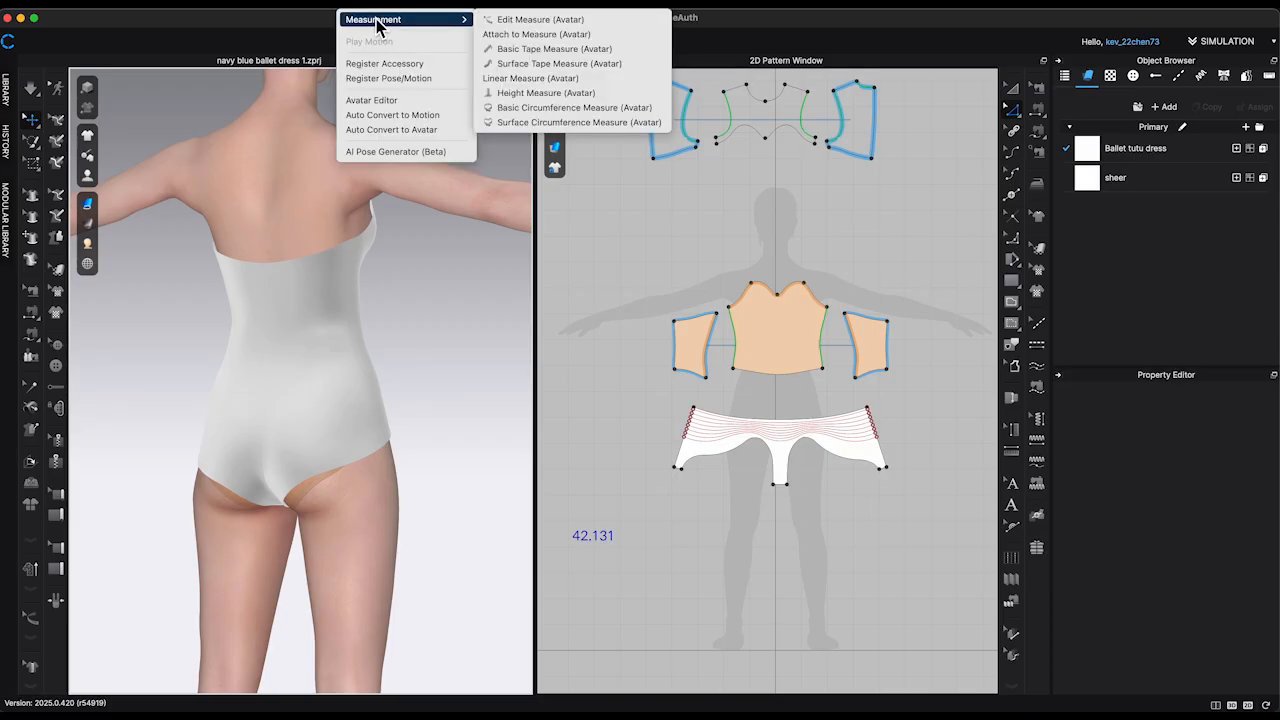
{"action": "left_click", "coordinate": [590, 108]}
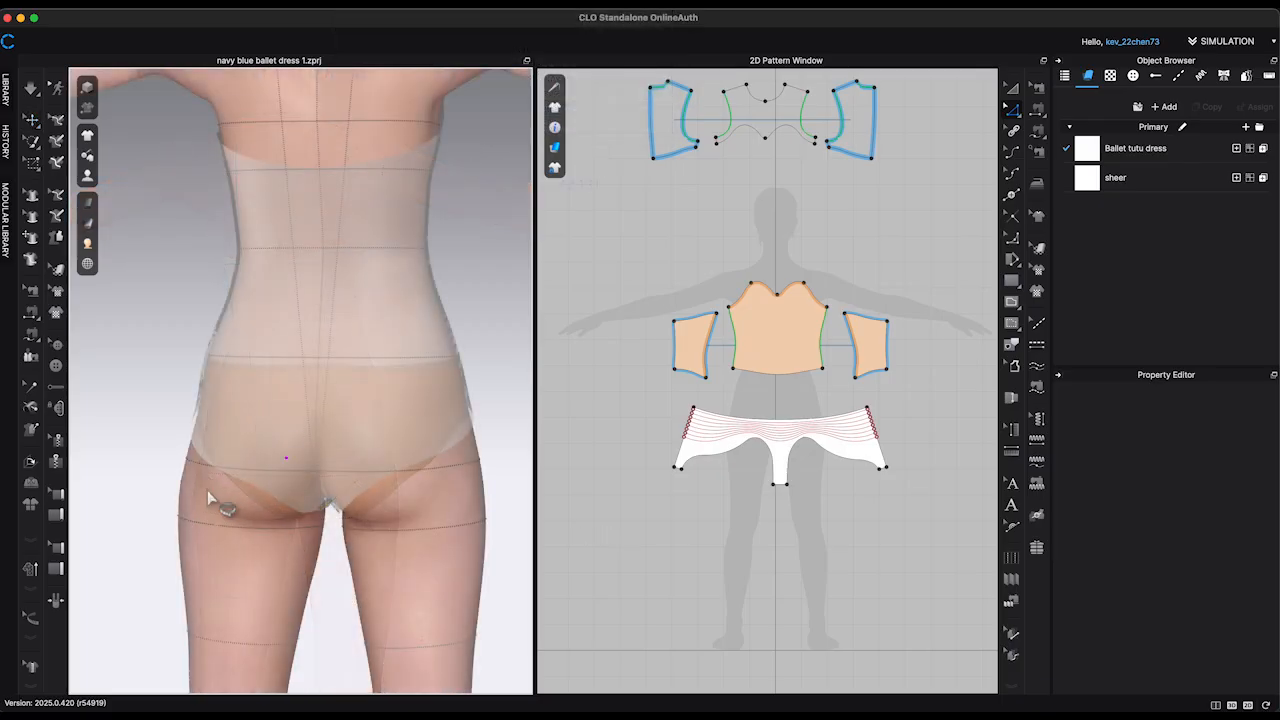
{"action": "right_click_drag", "start_coordinate": [207, 490], "coordinate": [263, 493]}
{"action": "left_click", "coordinate": [233, 433]}
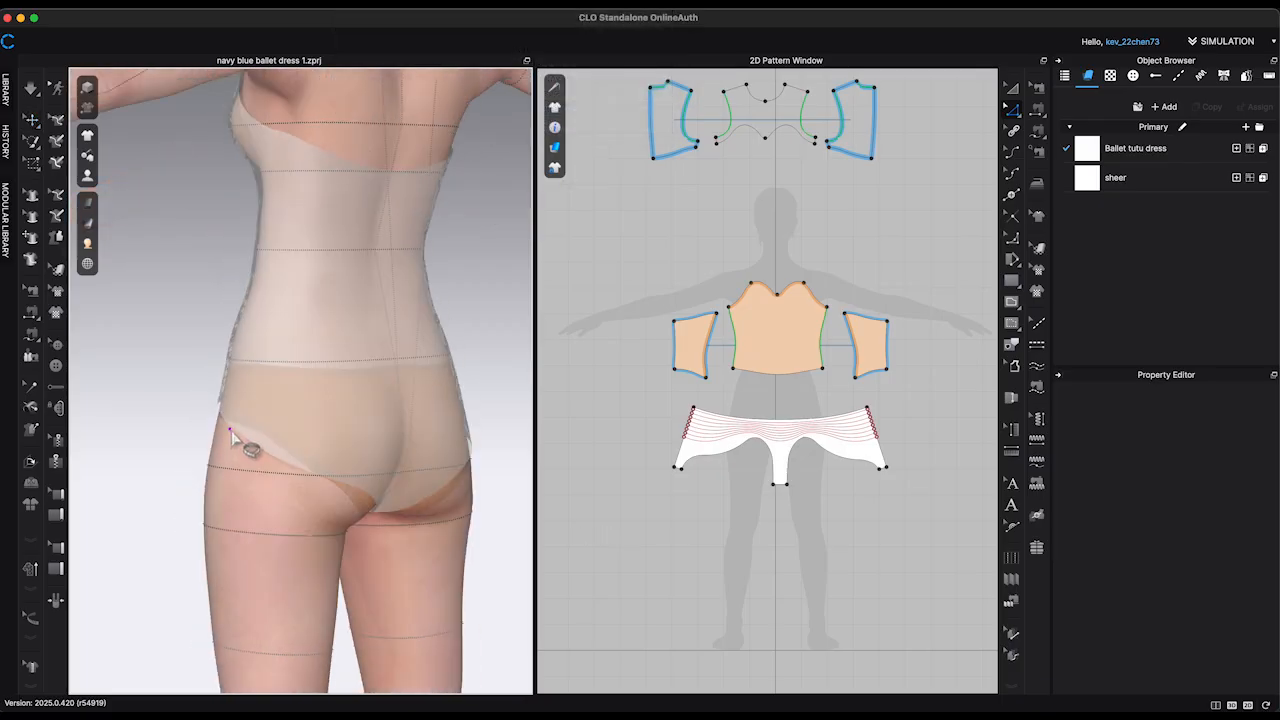
{"action": "right_click_drag", "start_coordinate": [343, 523], "coordinate": [309, 514]}
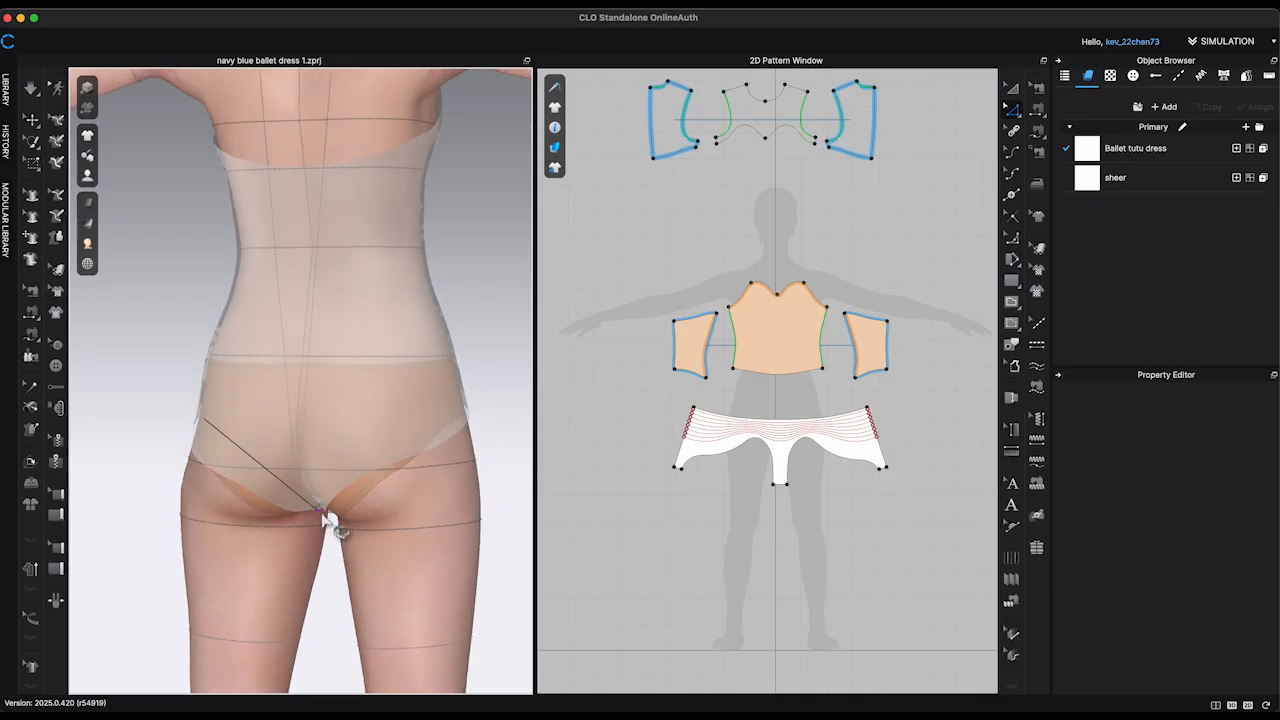
{"action": "left_click", "coordinate": [321, 515]}
{"action": "right_click_drag", "start_coordinate": [290, 507], "coordinate": [385, 497]}
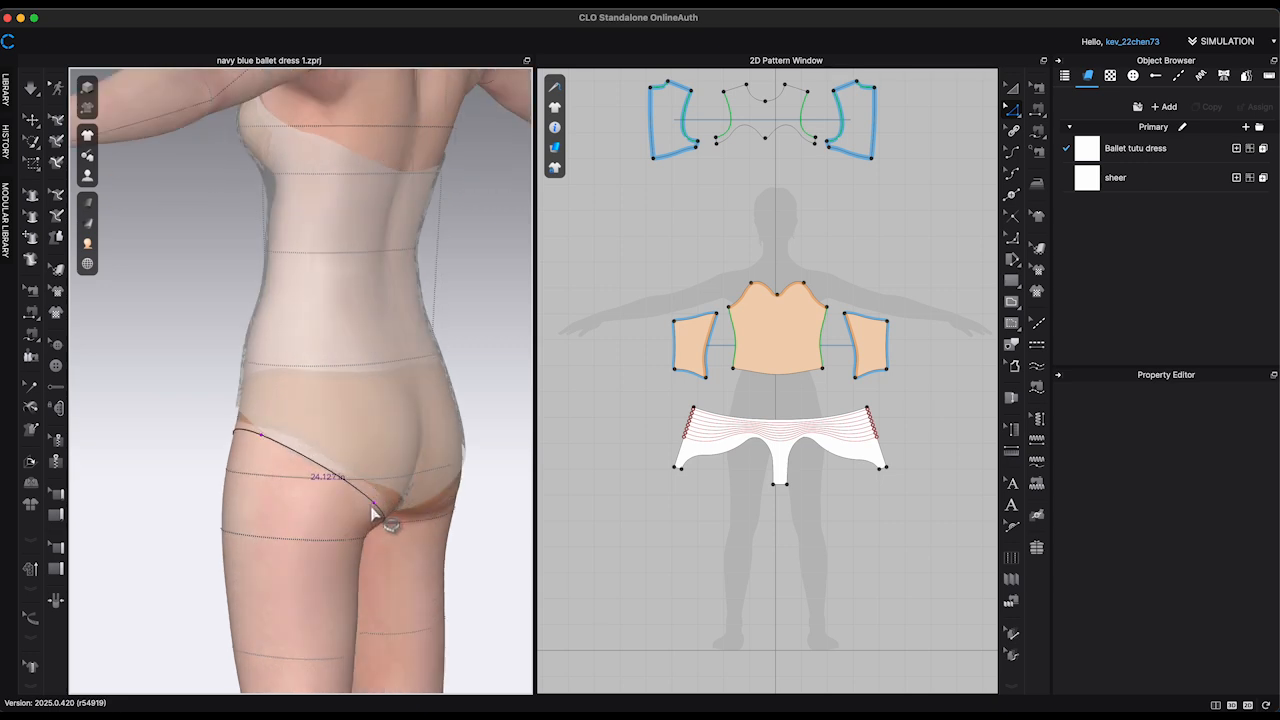
{"action": "left_click", "coordinate": [368, 512]}
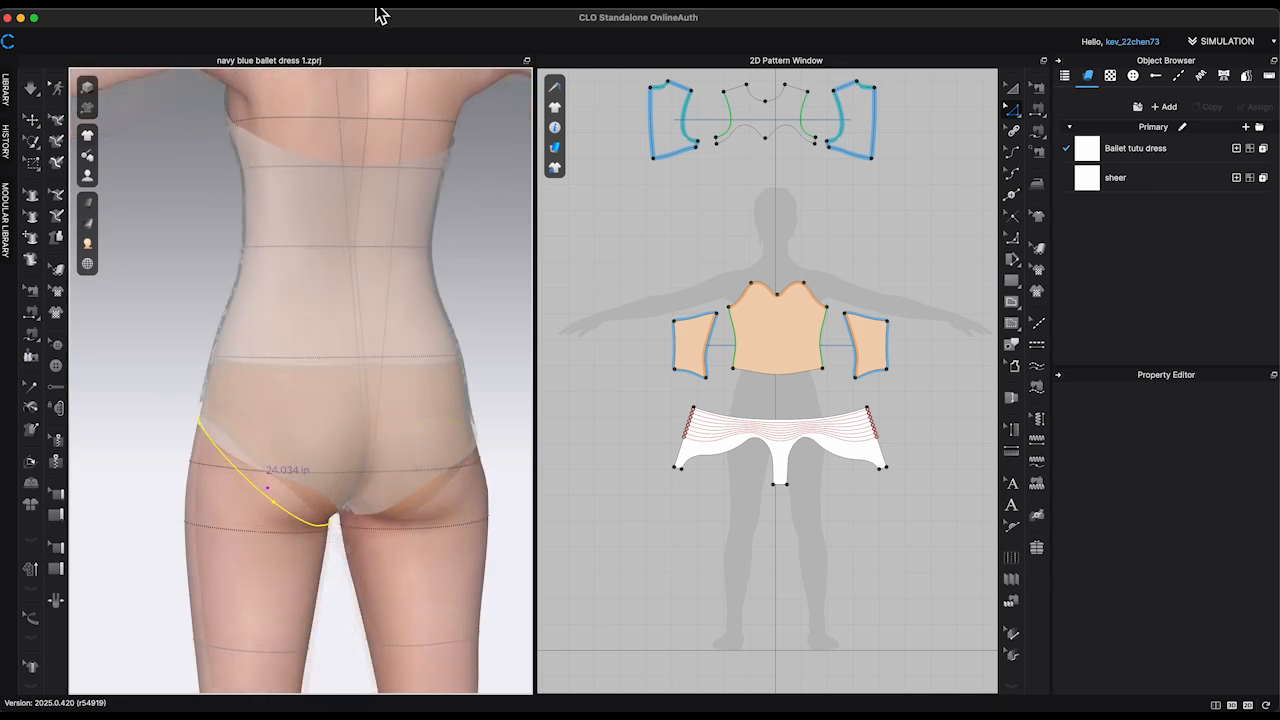
Step: Attach the briefs' left leg-opening edge to the thigh measure and simulate the garment so the edge follows it
{"action": "left_click", "coordinate": [371, 9]}
{"action": "mouse_move", "coordinate": [378, 22]}
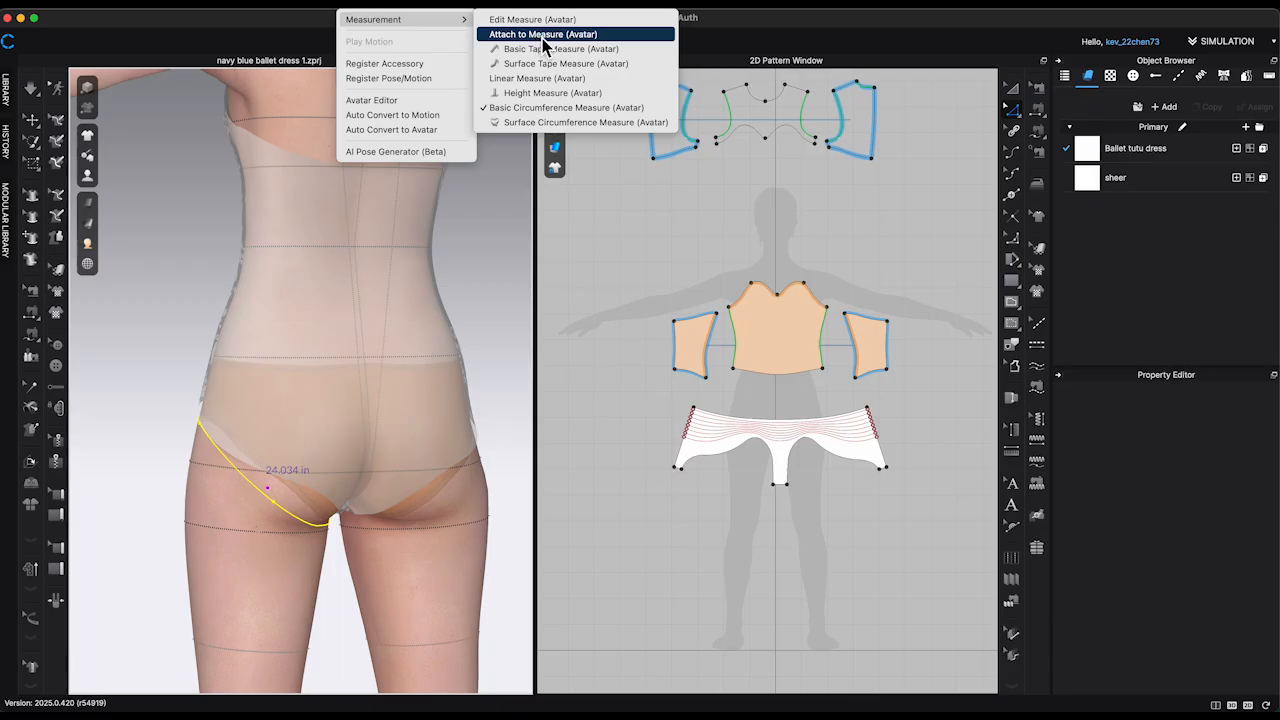
{"action": "left_click", "coordinate": [577, 40]}
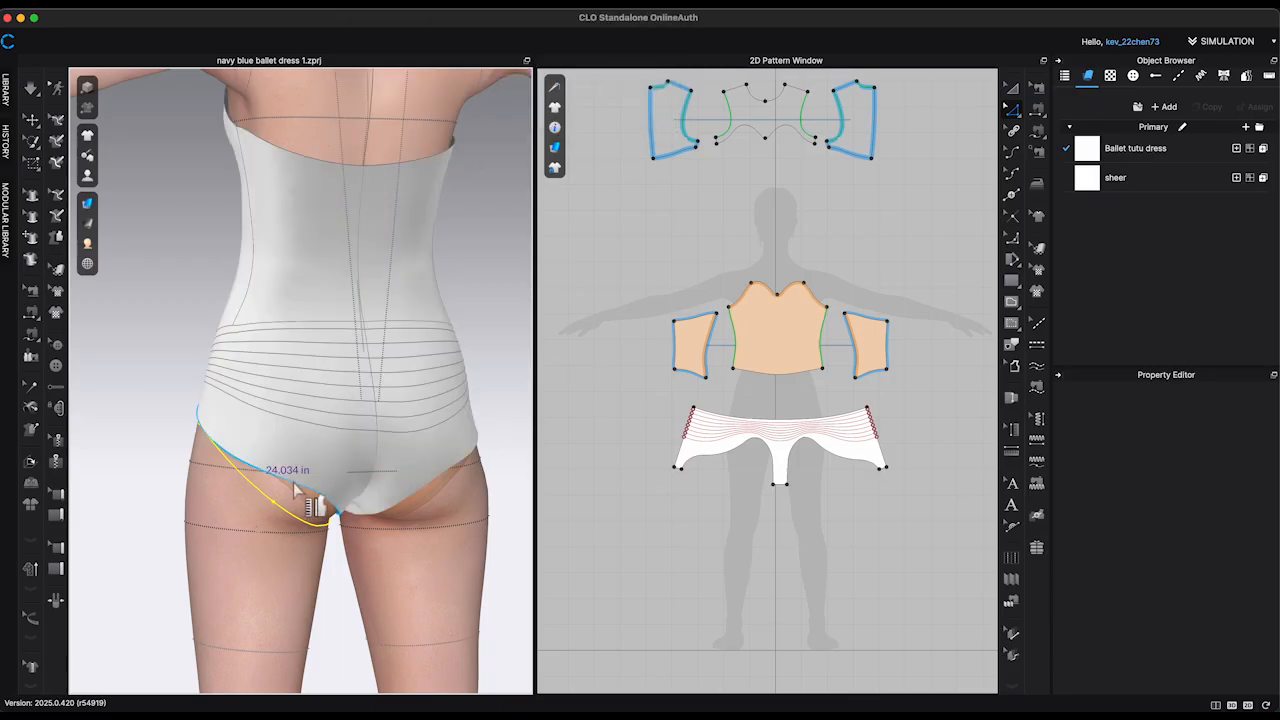
{"action": "left_click", "coordinate": [294, 483]}
{"action": "left_click", "coordinate": [268, 501]}
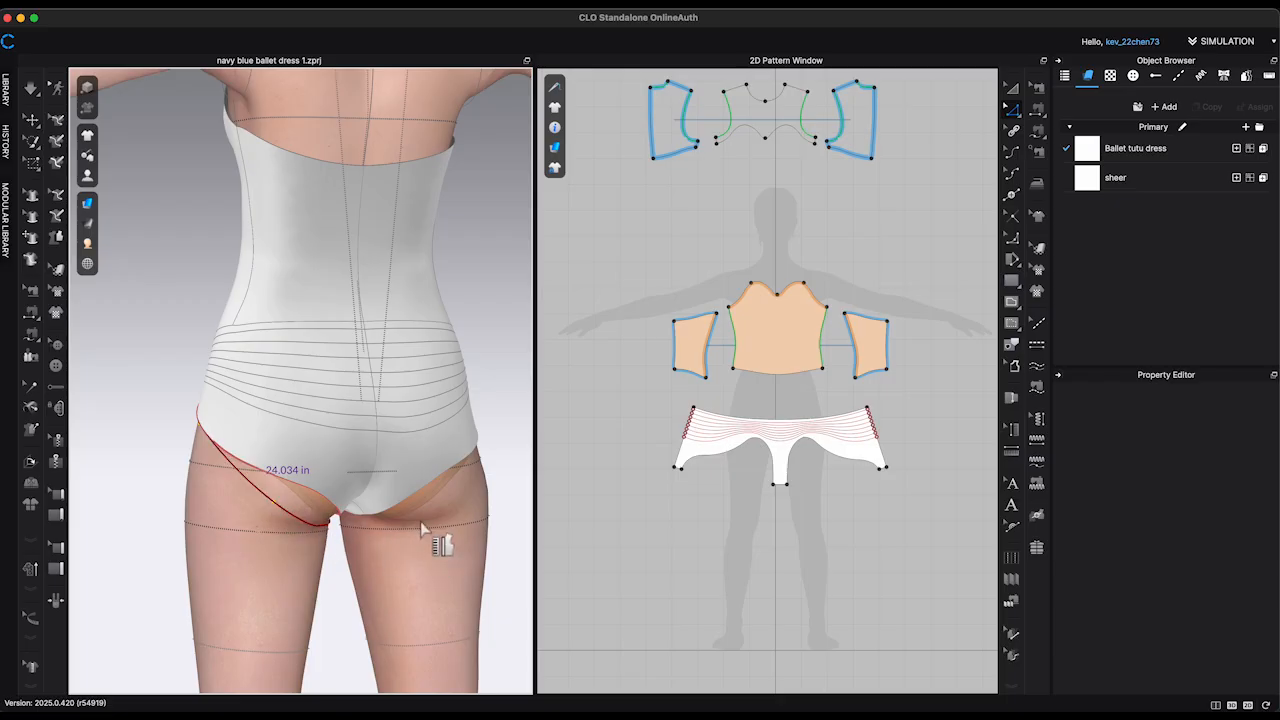
{"action": "key", "text": "Escape"}
{"action": "right_click_drag", "start_coordinate": [434, 529], "coordinate": [523, 537]}
{"action": "right_click_drag", "start_coordinate": [437, 443], "coordinate": [290, 483]}
{"action": "left_click", "coordinate": [319, 445]}
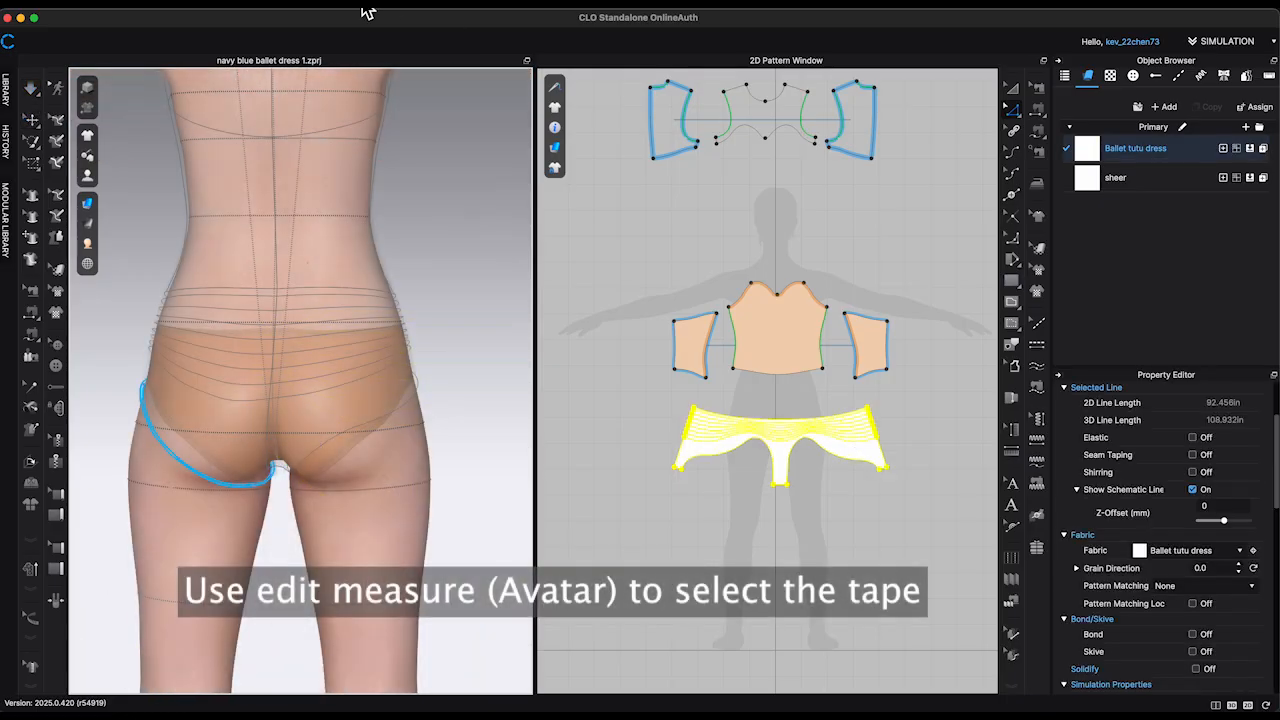
Step: Select the left thigh measure with Edit Measure (Avatar) and duplicate it to the symmetric position on the right thigh
{"action": "left_click", "coordinate": [385, 4]}
{"action": "mouse_move", "coordinate": [396, 19]}
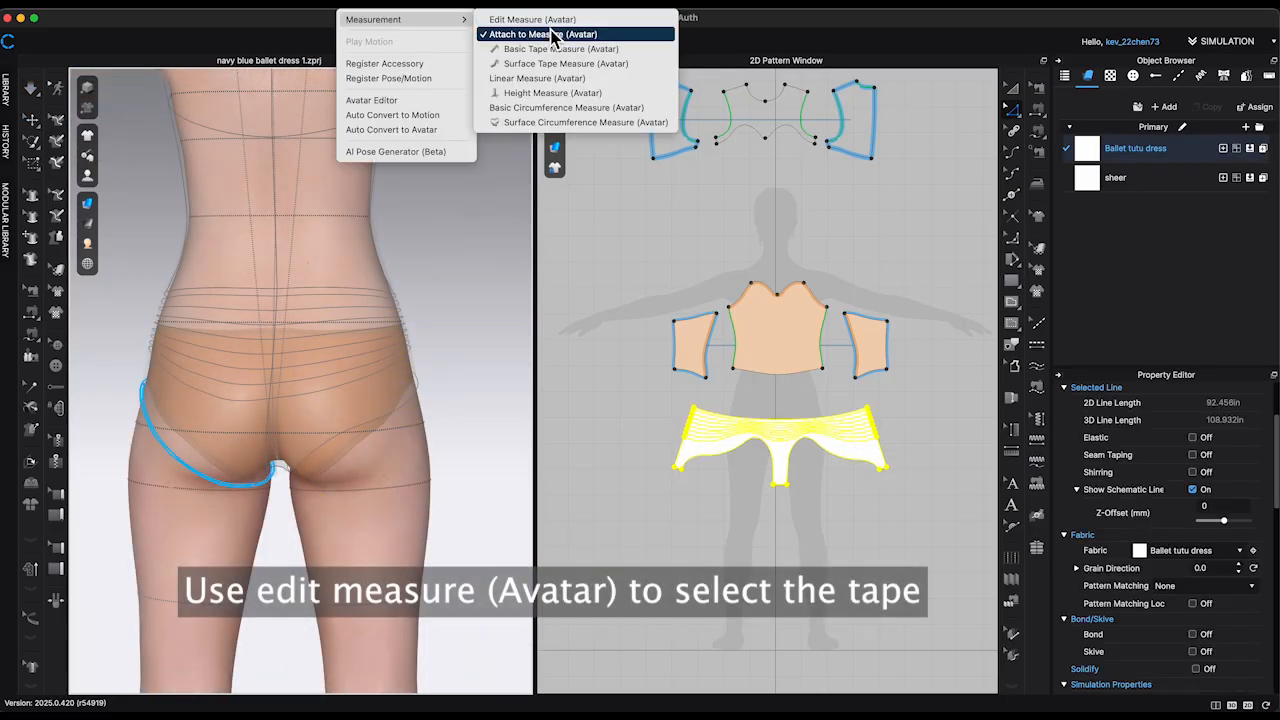
{"action": "left_click", "coordinate": [552, 26]}
{"action": "left_click", "coordinate": [244, 500]}
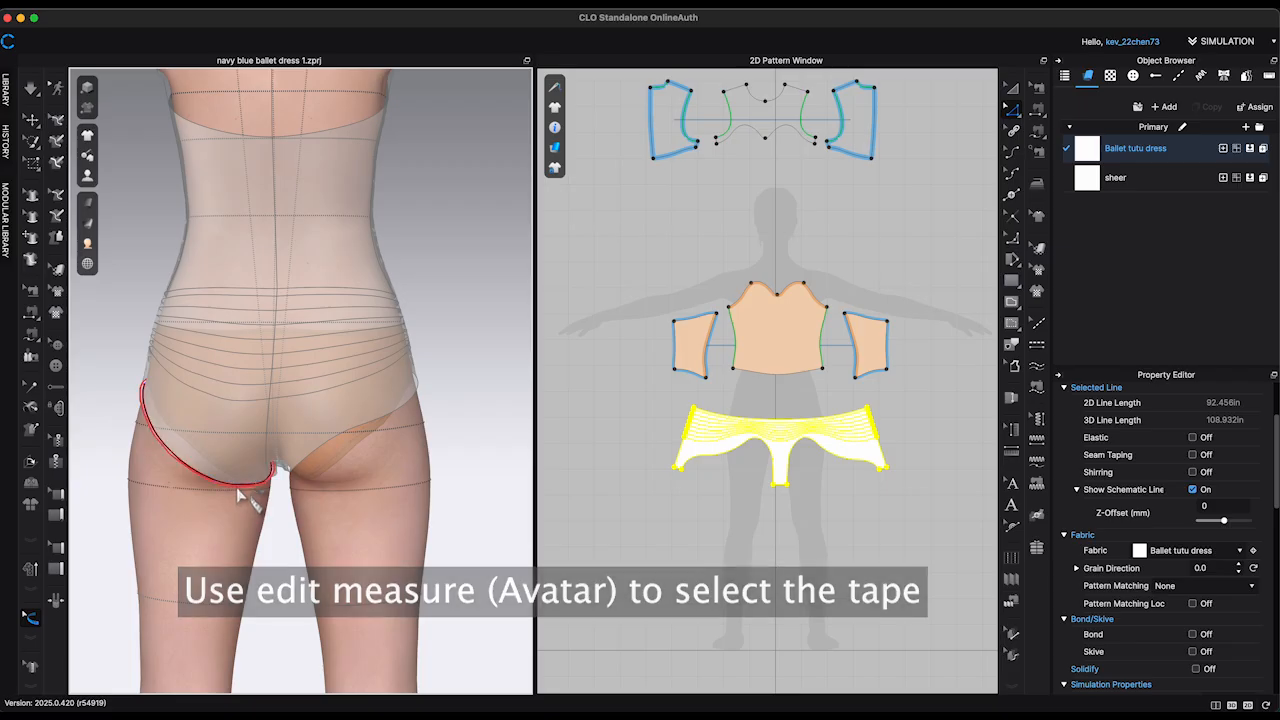
{"action": "right_click", "coordinate": [236, 486]}
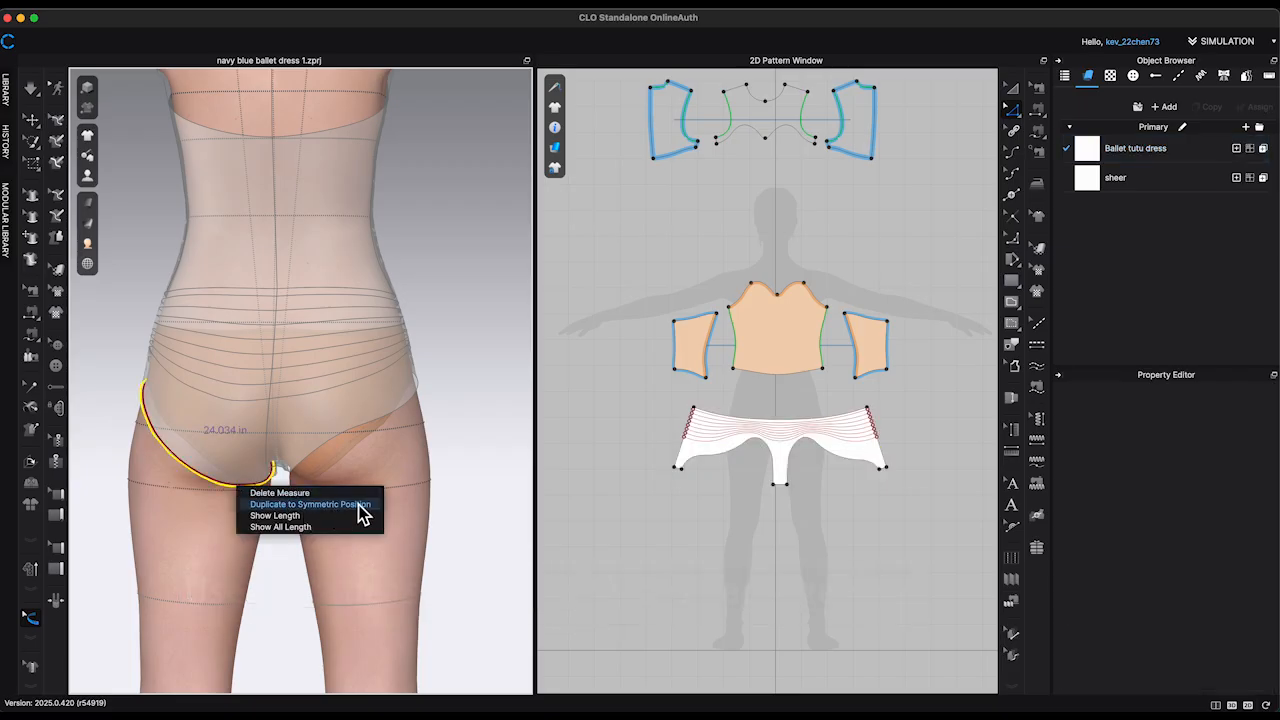
{"action": "left_click", "coordinate": [362, 505]}
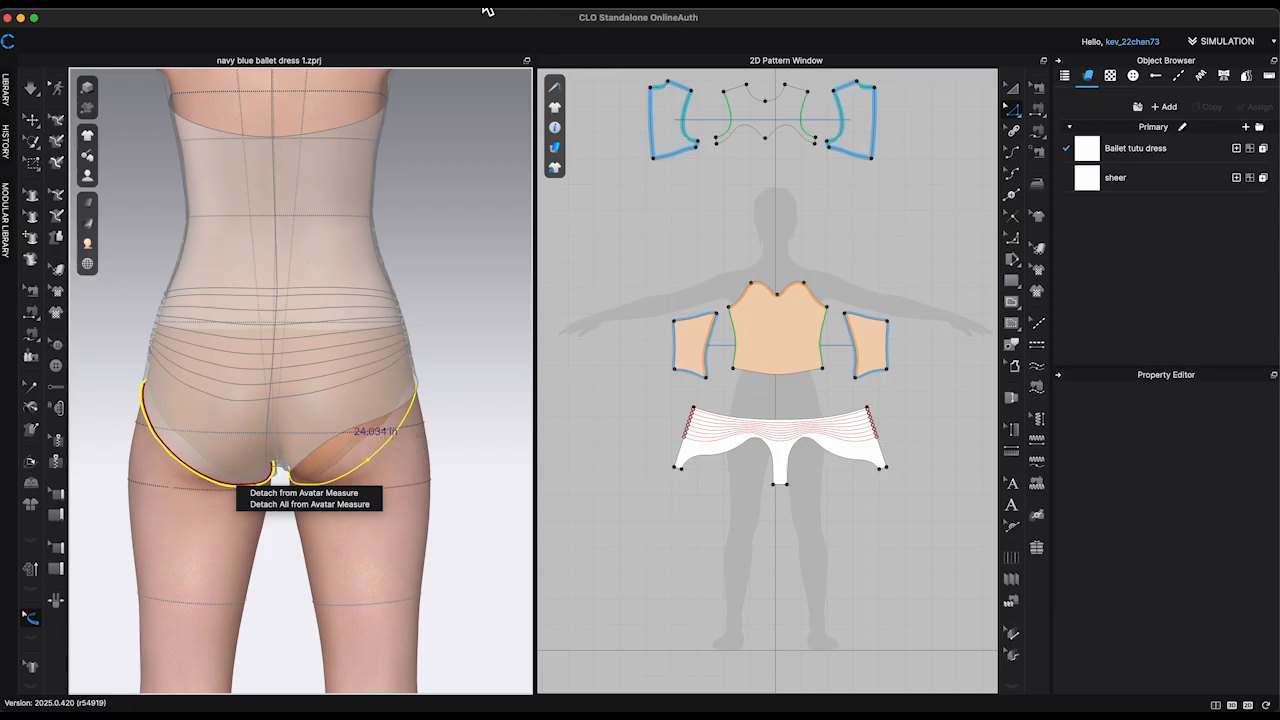
Step: Attach the briefs' right leg-opening edge to the mirrored thigh measure and simulate the garment
{"action": "left_click", "coordinate": [390, 8]}
{"action": "mouse_move", "coordinate": [368, 8]}
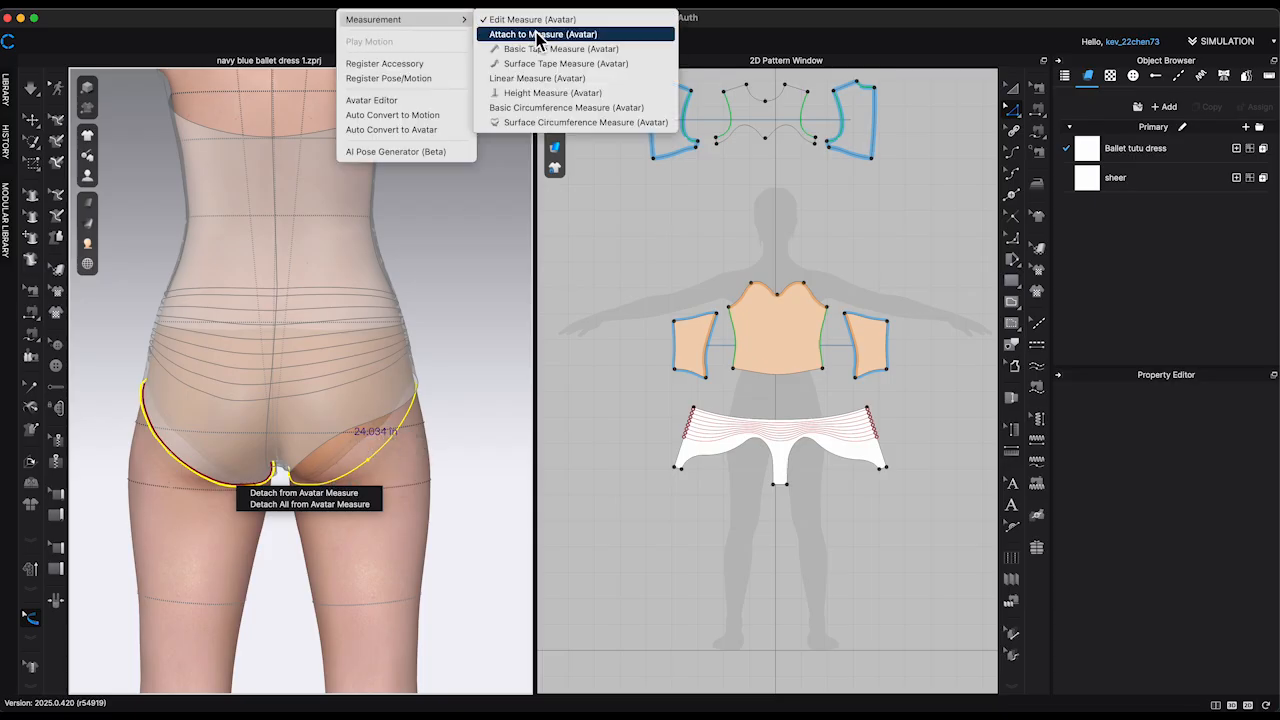
{"action": "left_click", "coordinate": [534, 35]}
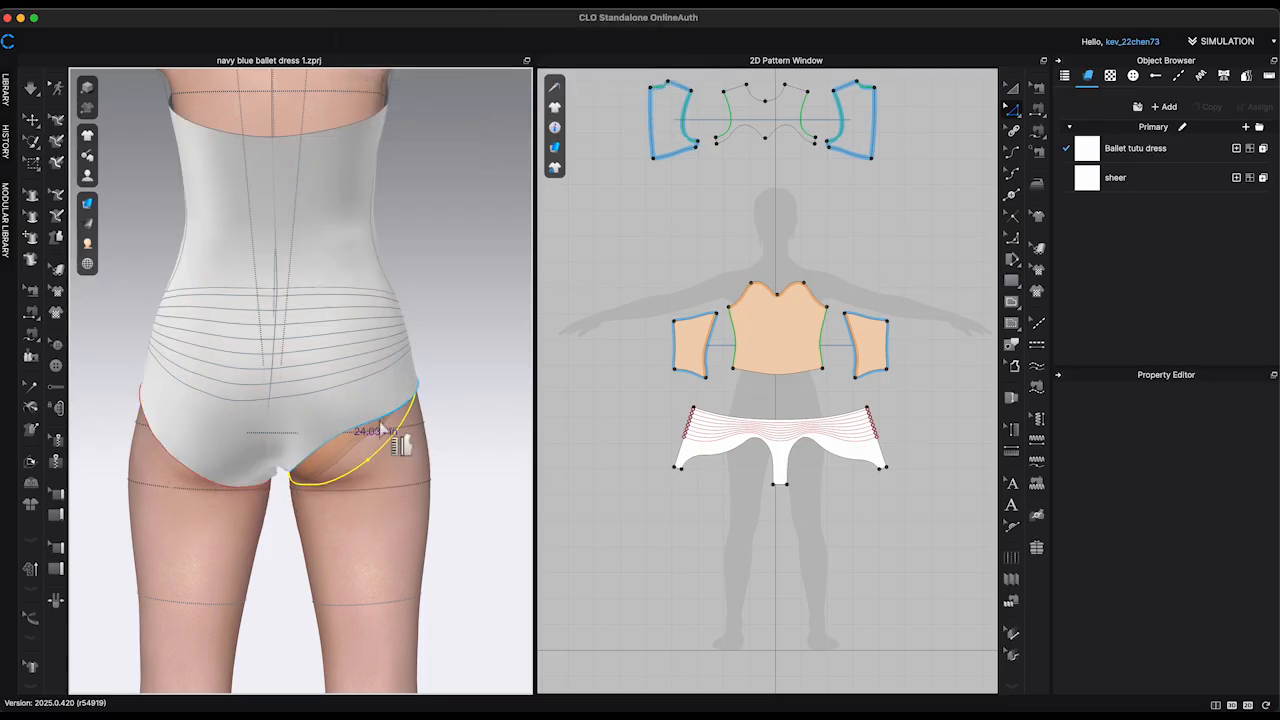
{"action": "left_click", "coordinate": [380, 420]}
{"action": "left_click", "coordinate": [400, 437]}
{"action": "key", "text": "space"}
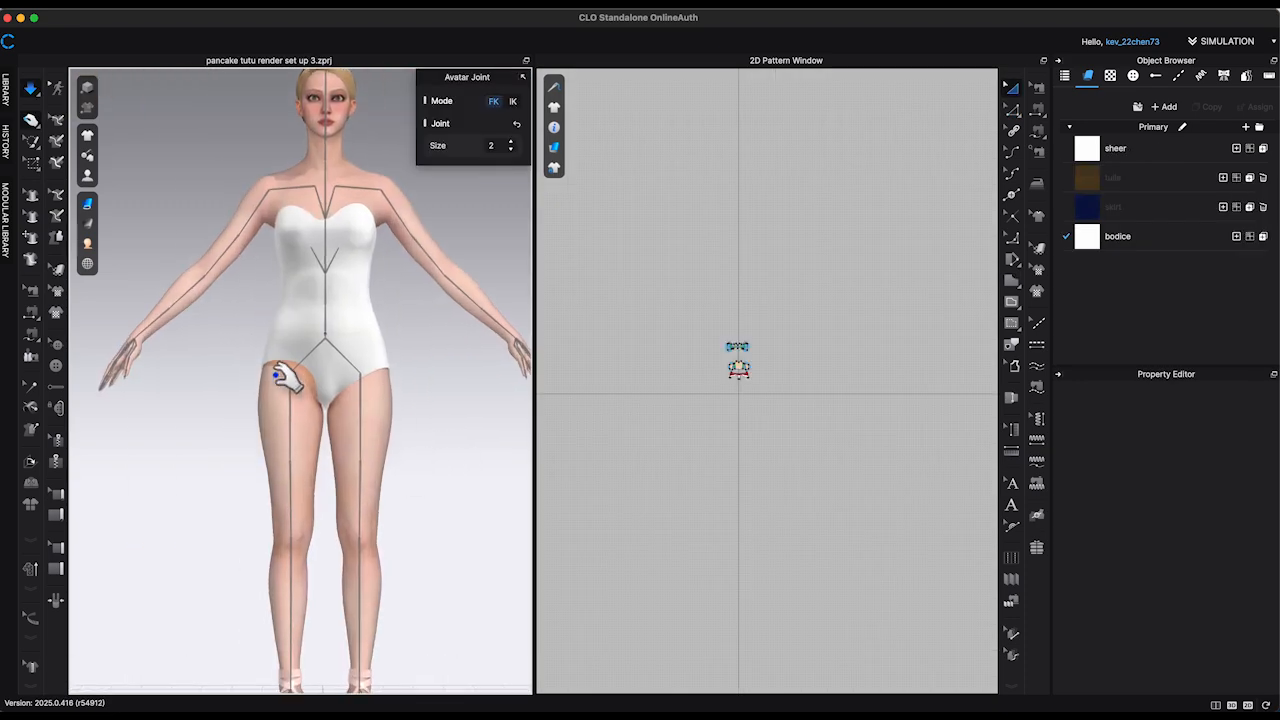
Step: Rotate the avatar's right thigh joint outward in the pancake tutu project to spread the legs apart
{"action": "left_click", "coordinate": [282, 375]}
{"action": "left_click", "coordinate": [294, 374]}
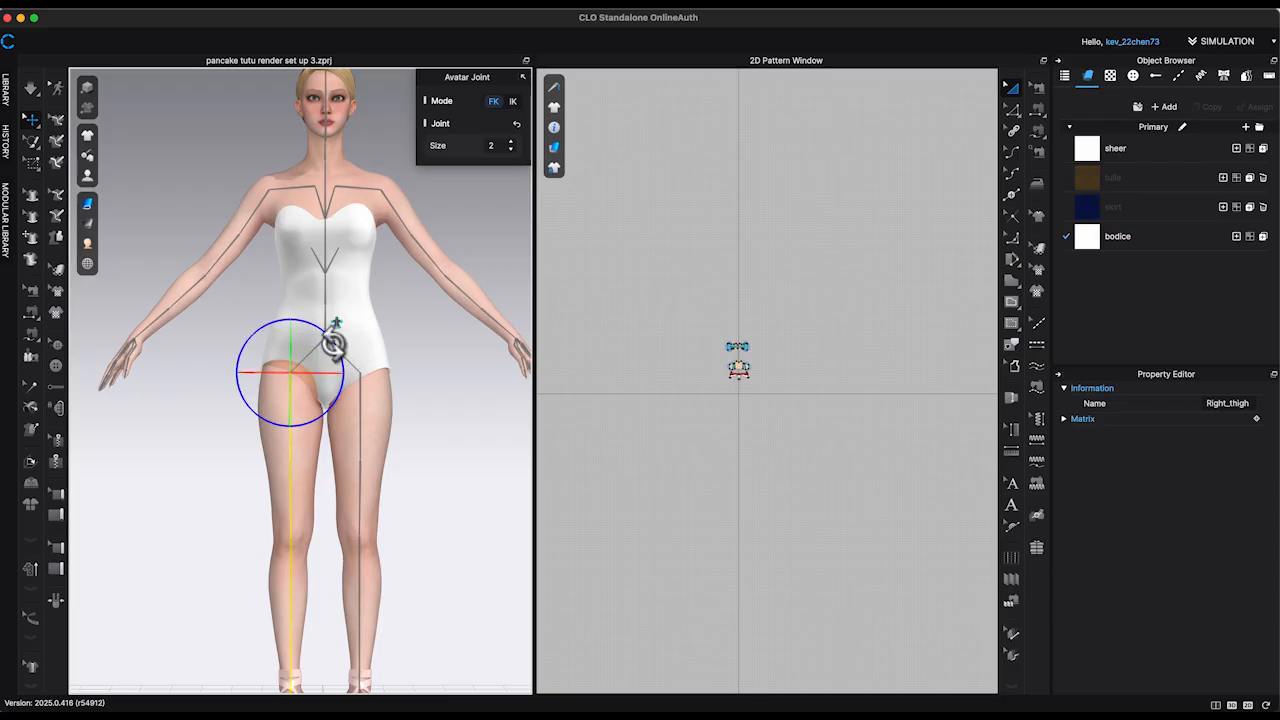
{"action": "left_click_drag", "start_coordinate": [334, 337], "coordinate": [335, 350]}
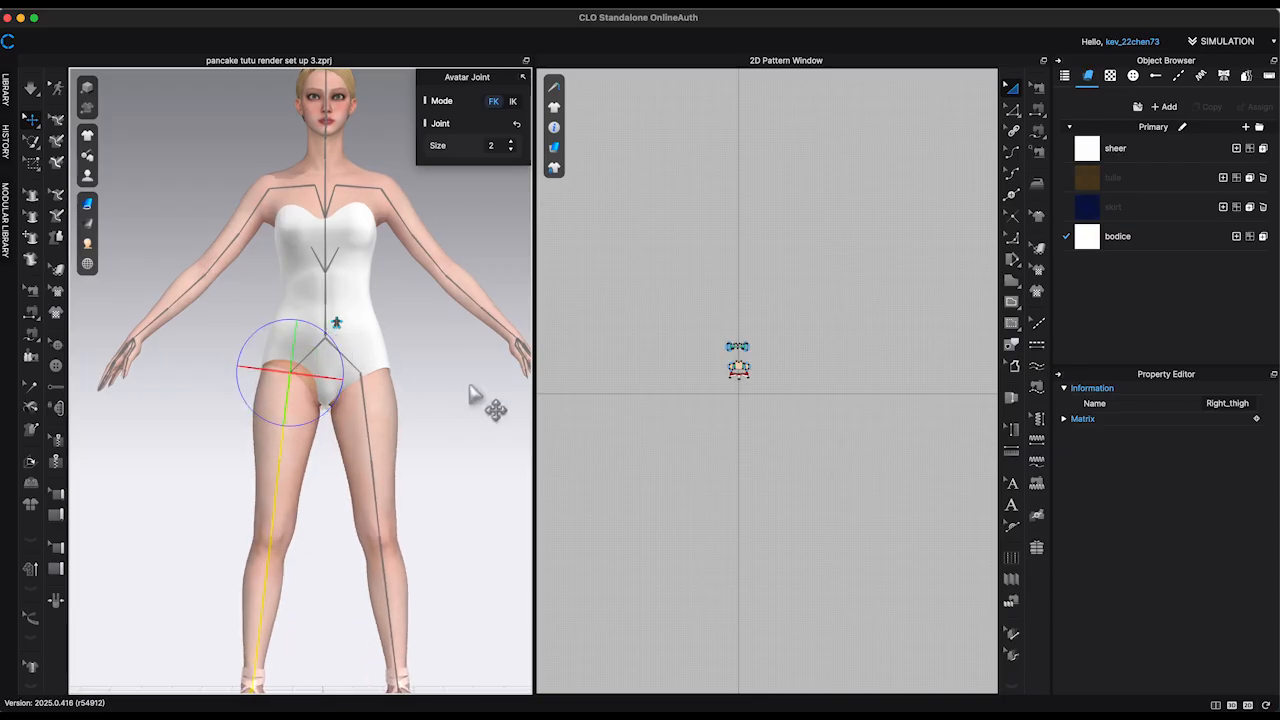
{"action": "scroll", "coordinate": [459, 405], "scroll_direction": "up", "scroll_amount": 3}
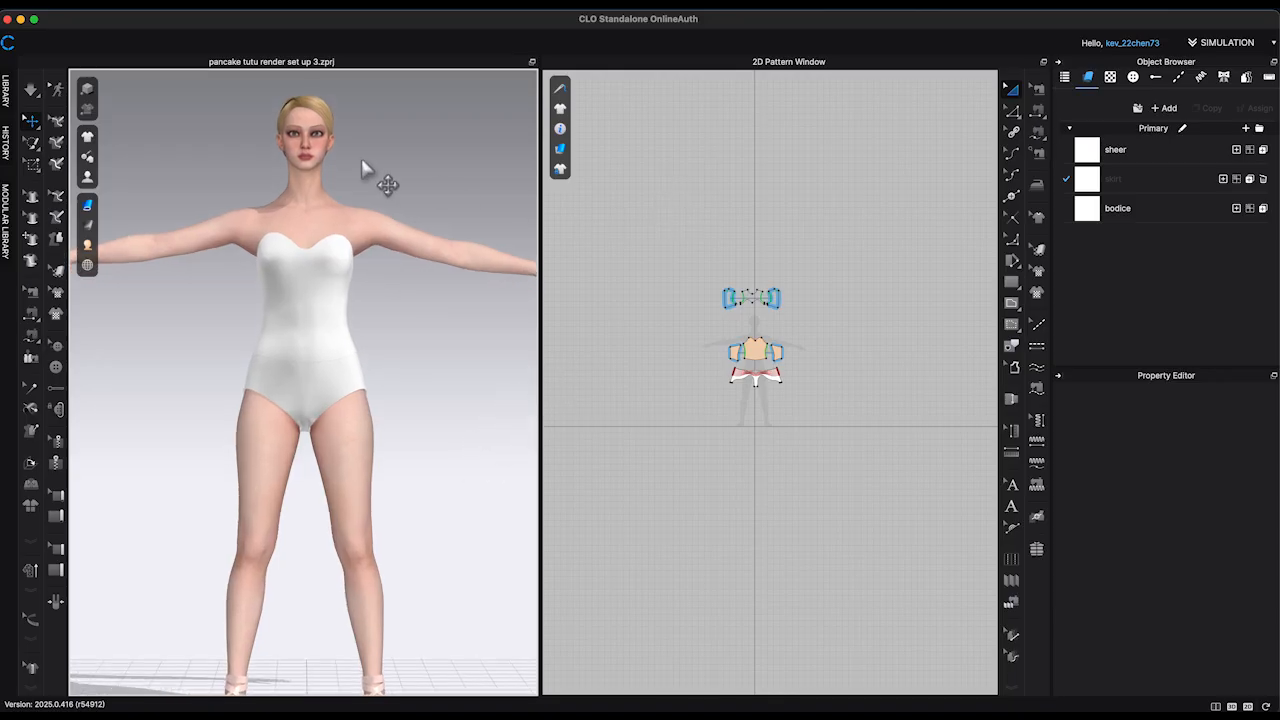
Step: Search the fabric library for "mesh" and add the V2_Cut_Sew_Knit_Mesh_Tull fabric to the project
{"action": "left_click", "coordinate": [5, 95]}
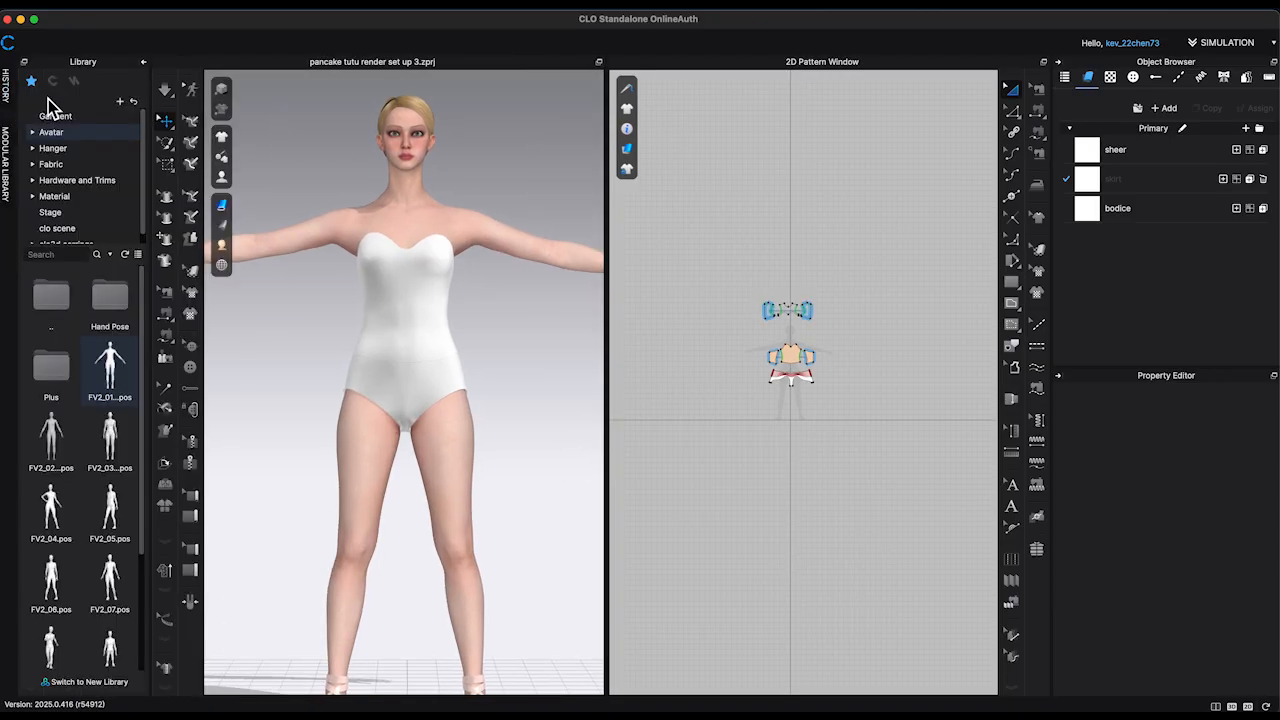
{"action": "left_click", "coordinate": [52, 164]}
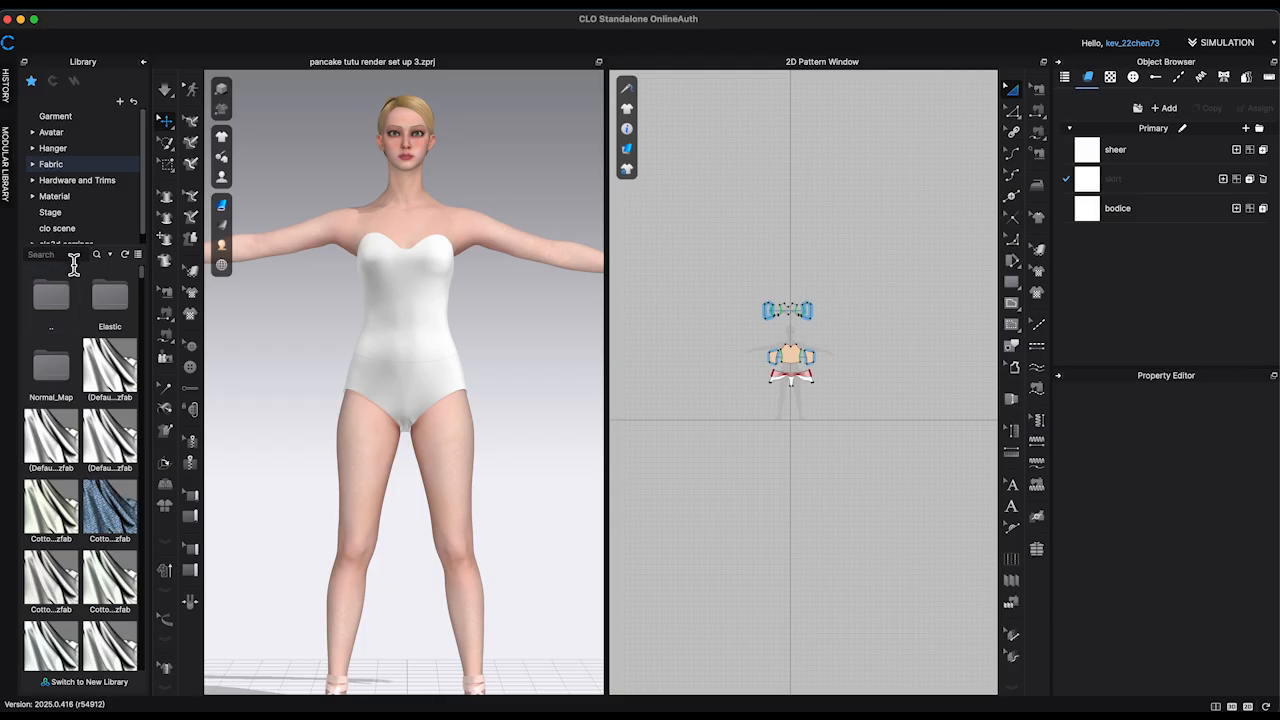
{"action": "left_click", "coordinate": [76, 262]}
{"action": "type", "text": "mesh"}
{"action": "left_click", "coordinate": [139, 255]}
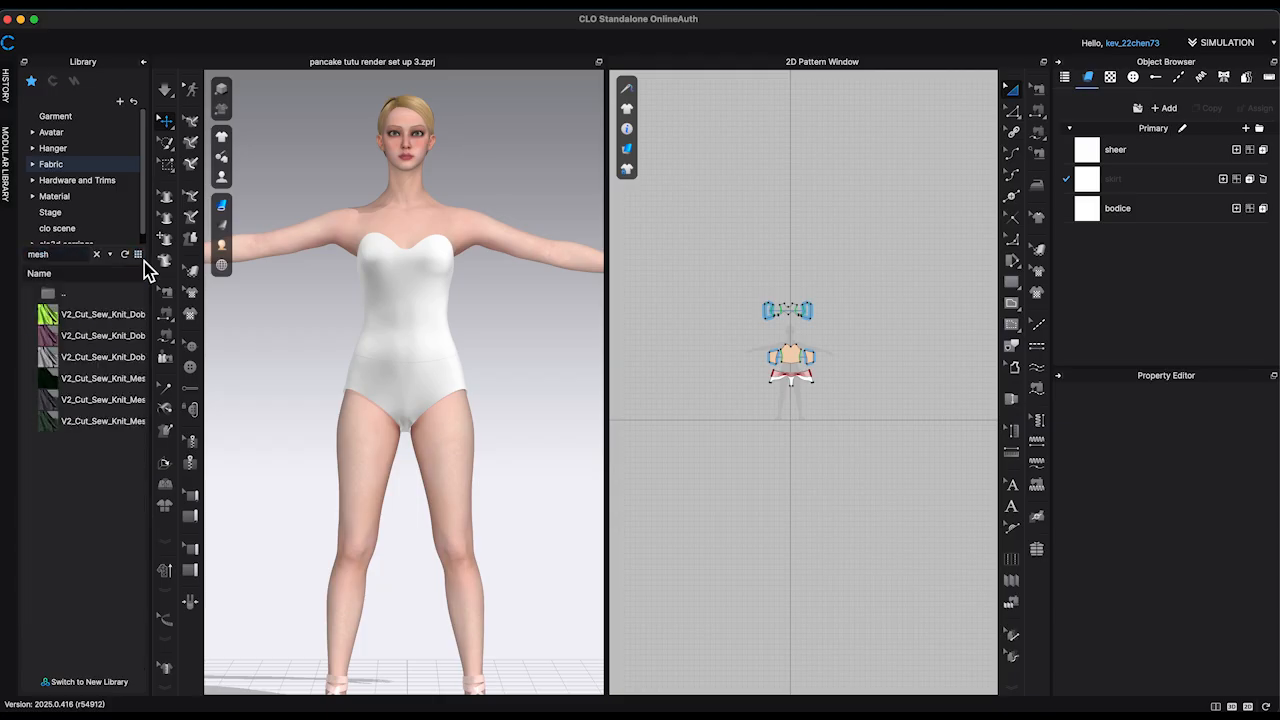
{"action": "double_click", "coordinate": [52, 378]}
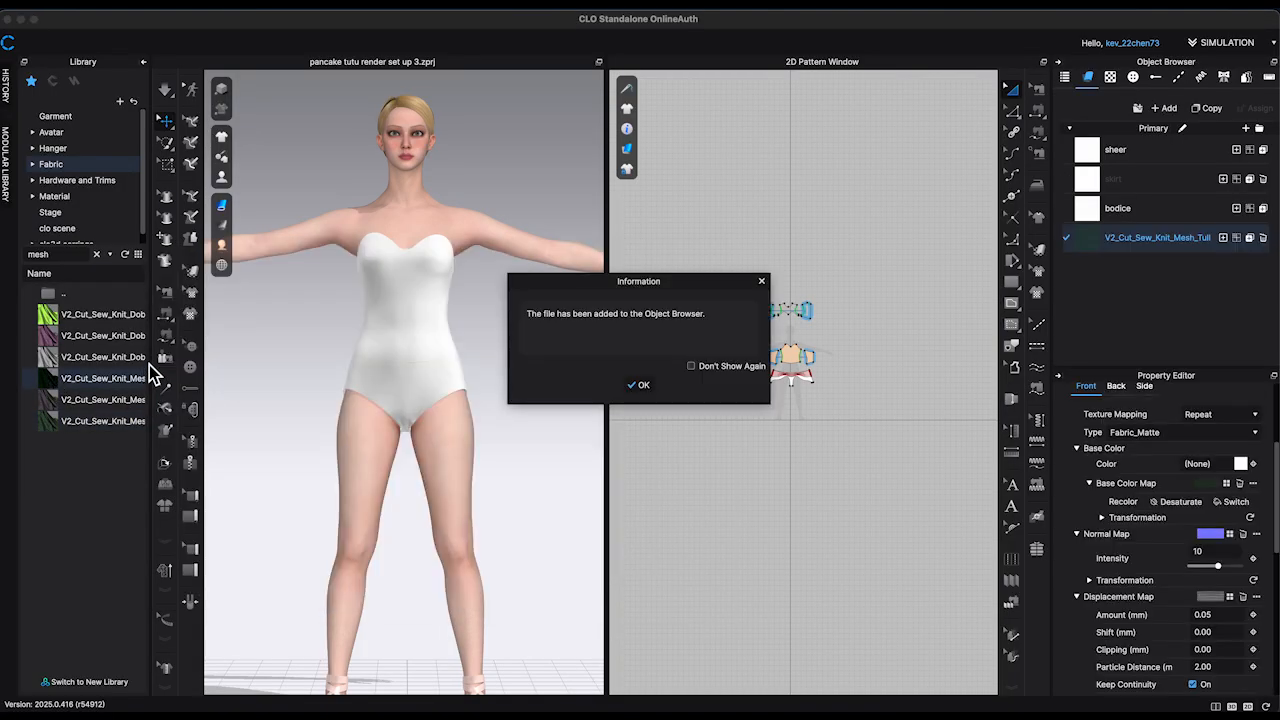
{"action": "left_click", "coordinate": [637, 386]}
{"action": "left_click", "coordinate": [143, 63]}
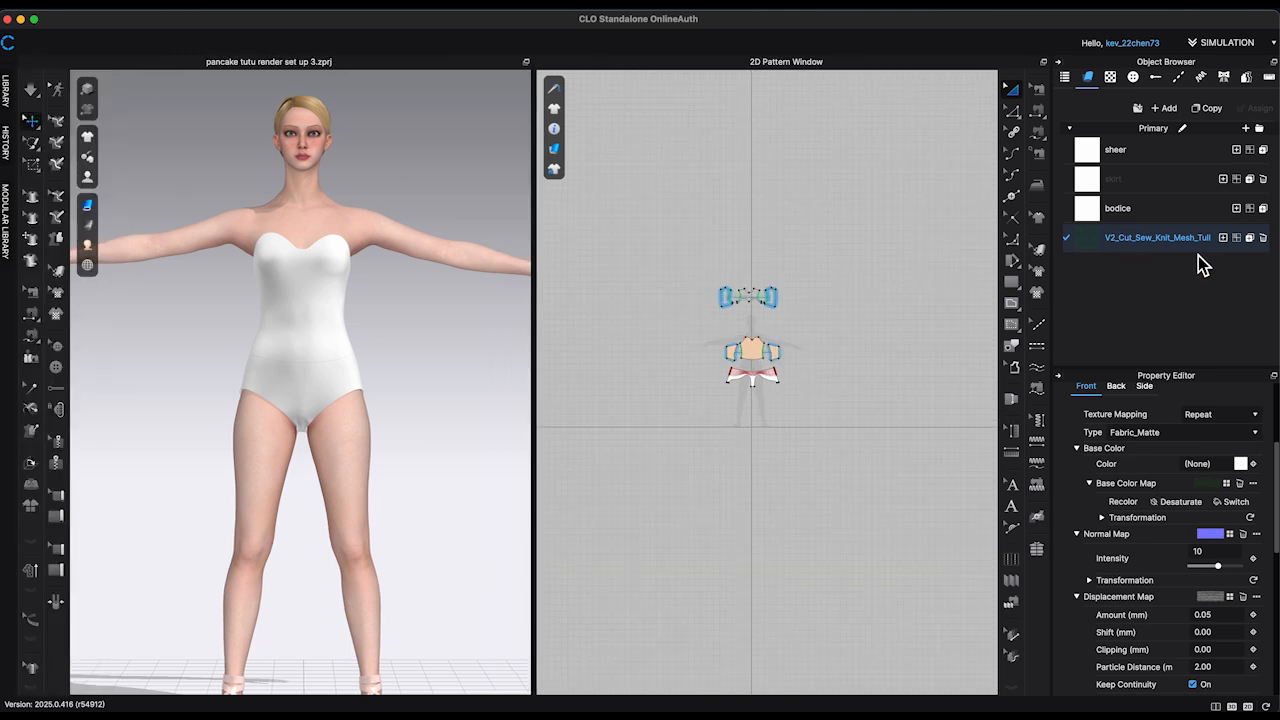
Step: Rename the mesh tulle fabric as tutu and desaturate its base color map
{"action": "double_click", "coordinate": [1164, 240]}
{"action": "scroll", "coordinate": [1218, 490], "scroll_direction": "down", "scroll_amount": 1}
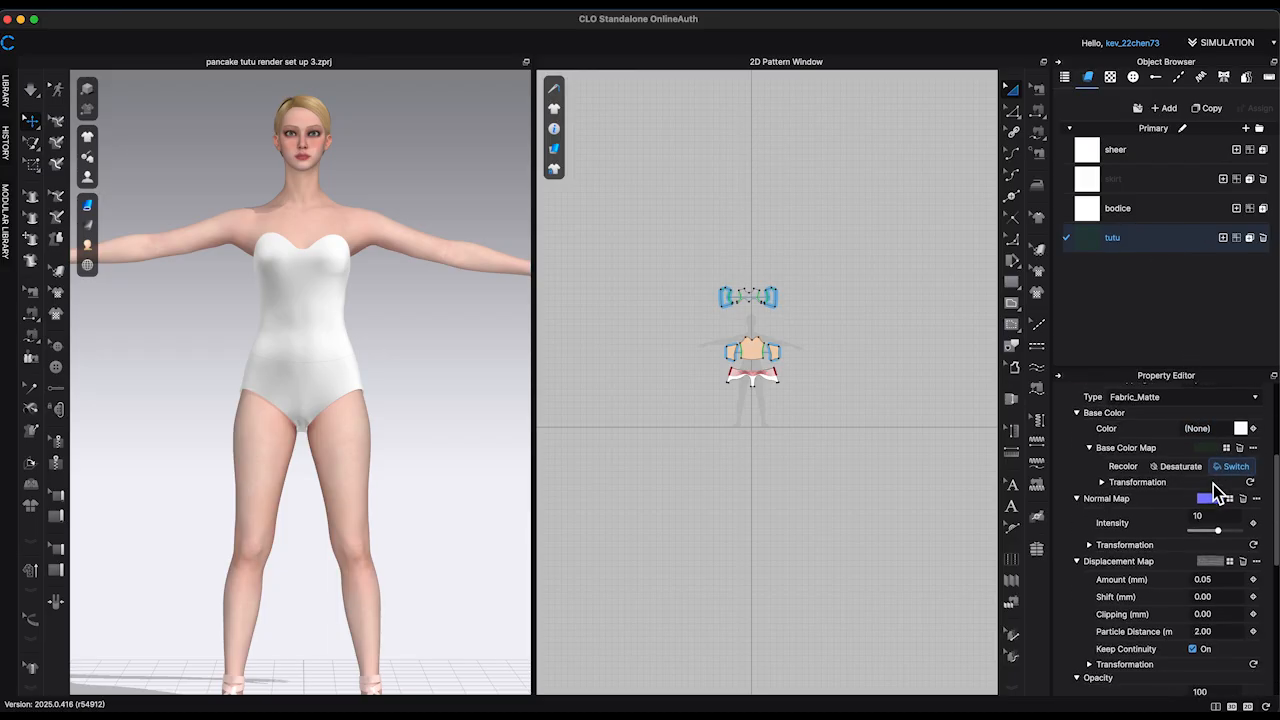
{"action": "left_click", "coordinate": [1180, 466]}
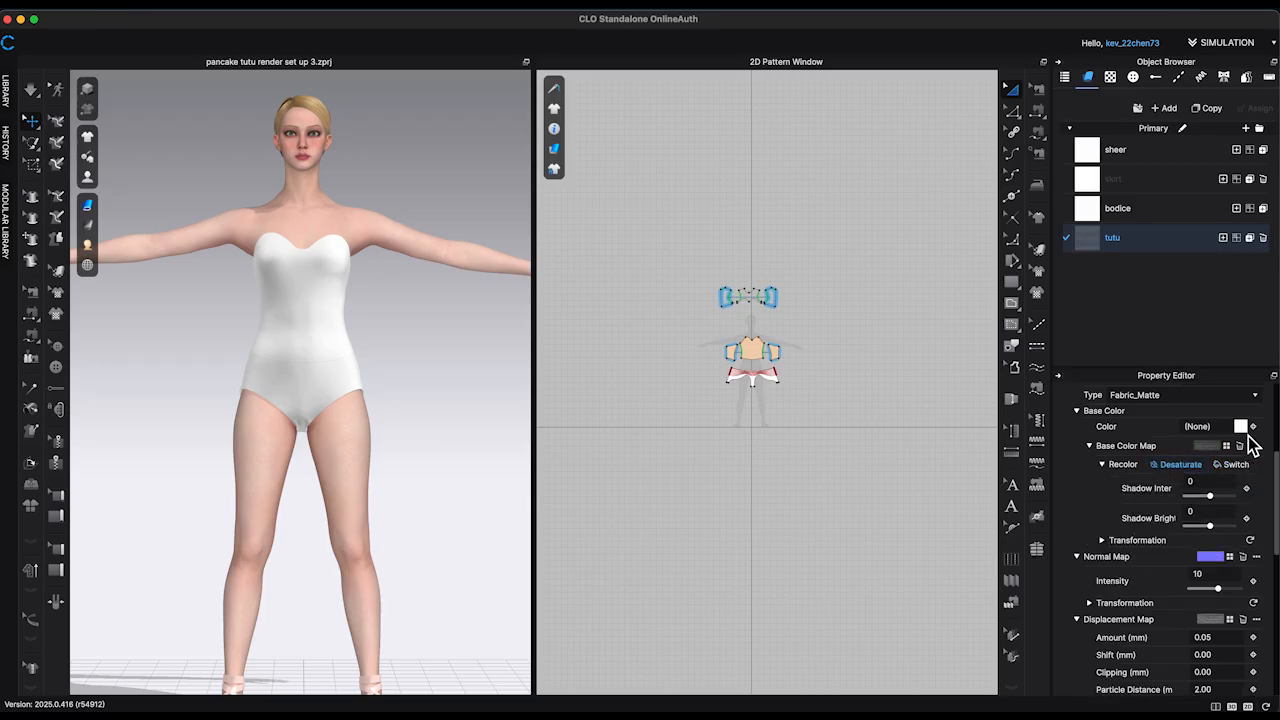
Step: Set the tutu fabric's base color to red FF0000
{"action": "left_click", "coordinate": [1240, 426]}
{"action": "left_click", "coordinate": [610, 163]}
{"action": "left_click", "coordinate": [583, 545]}
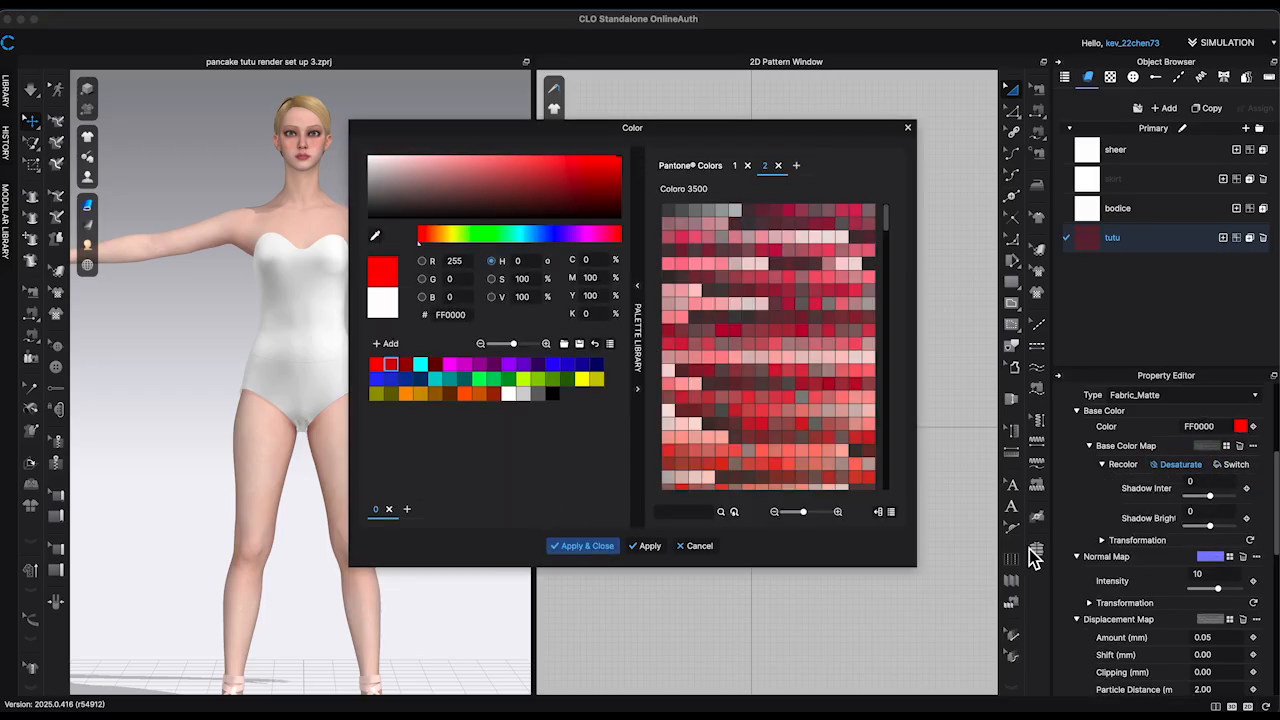
Step: Change the tutu fabric's physical property preset to V1_Non-Fabric_Trim_Hardware
{"action": "scroll", "coordinate": [1198, 553], "scroll_direction": "down", "scroll_amount": 8}
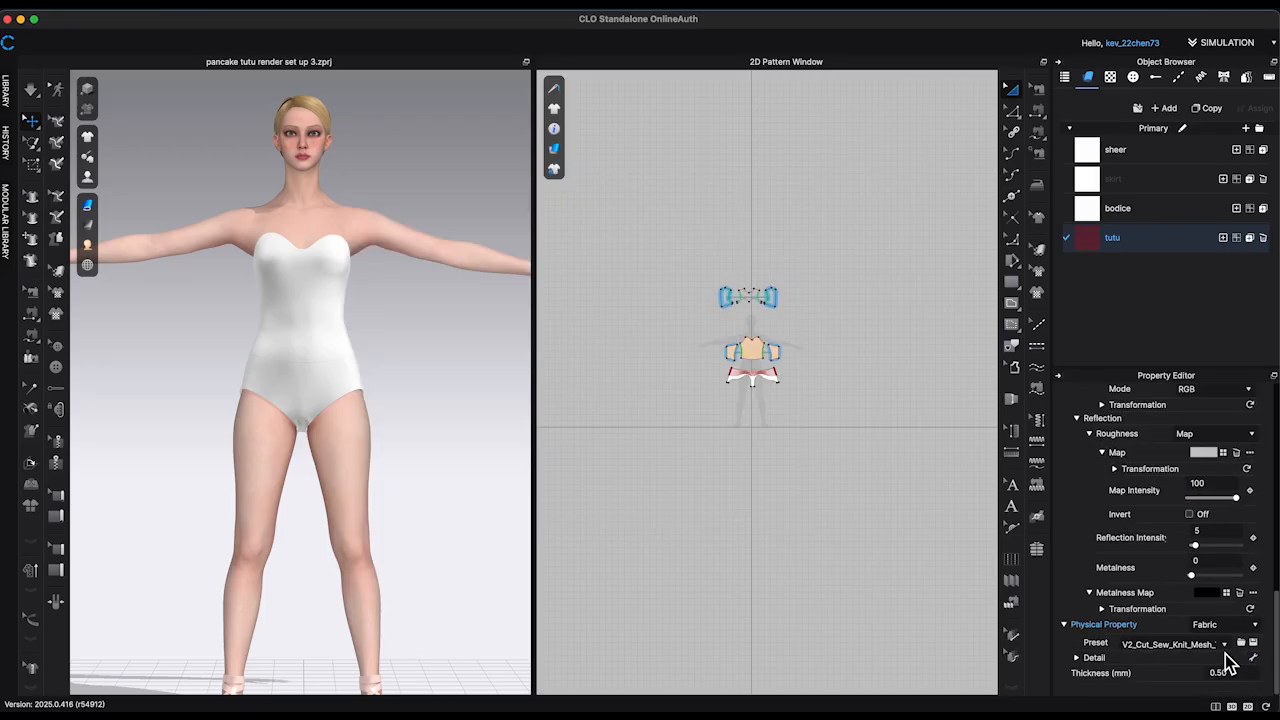
{"action": "left_click", "coordinate": [1225, 645]}
{"action": "scroll", "coordinate": [1198, 190], "scroll_direction": "up", "scroll_amount": 5}
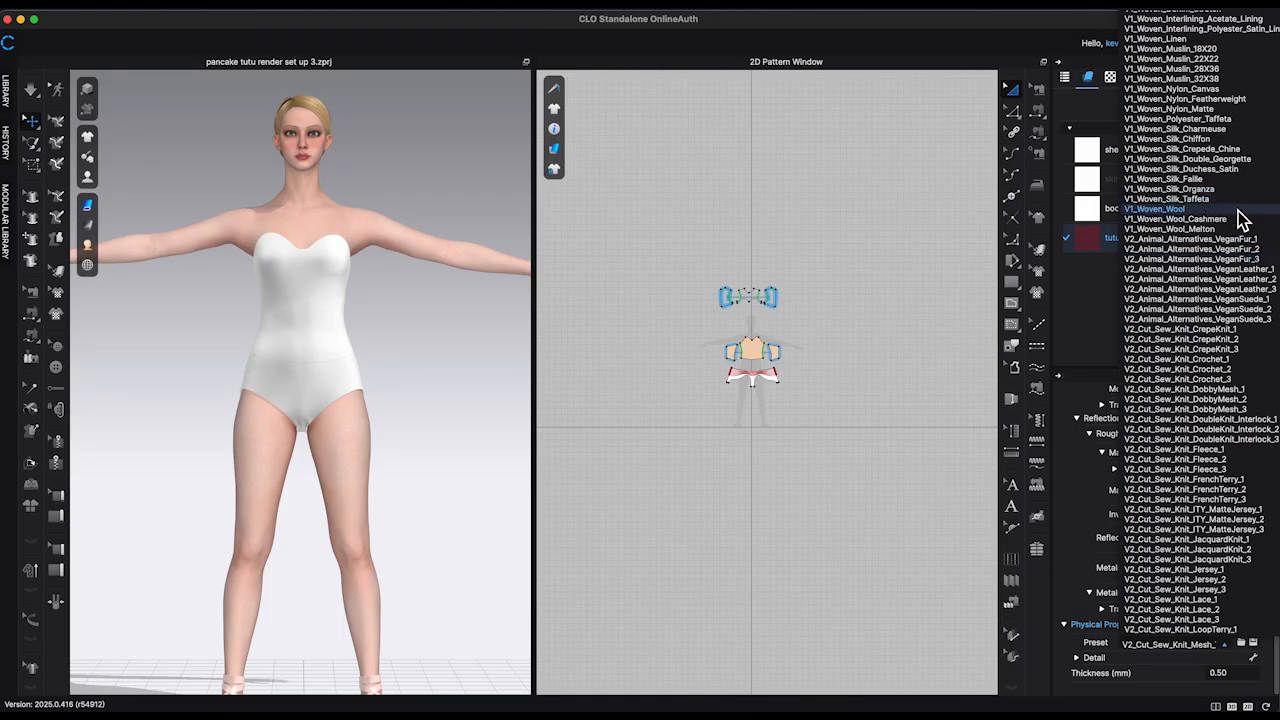
{"action": "scroll", "coordinate": [1240, 218], "scroll_direction": "up", "scroll_amount": 5}
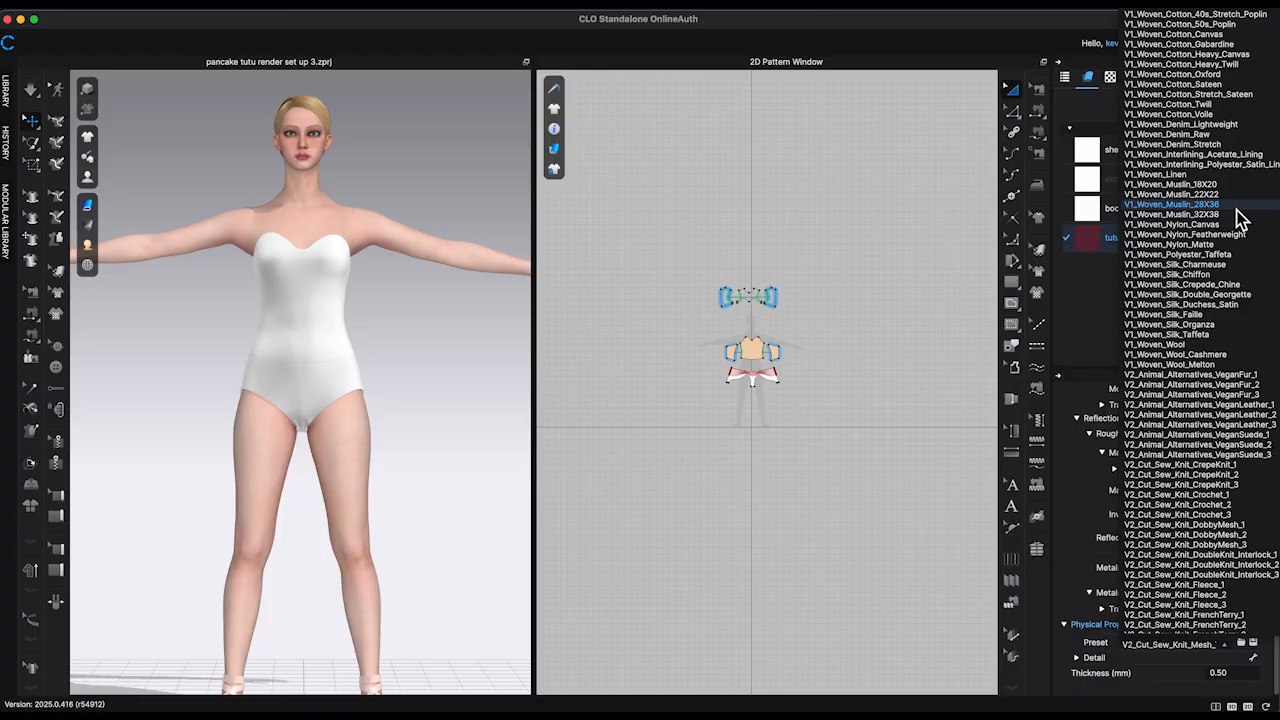
{"action": "scroll", "coordinate": [1236, 215], "scroll_direction": "up", "scroll_amount": 6}
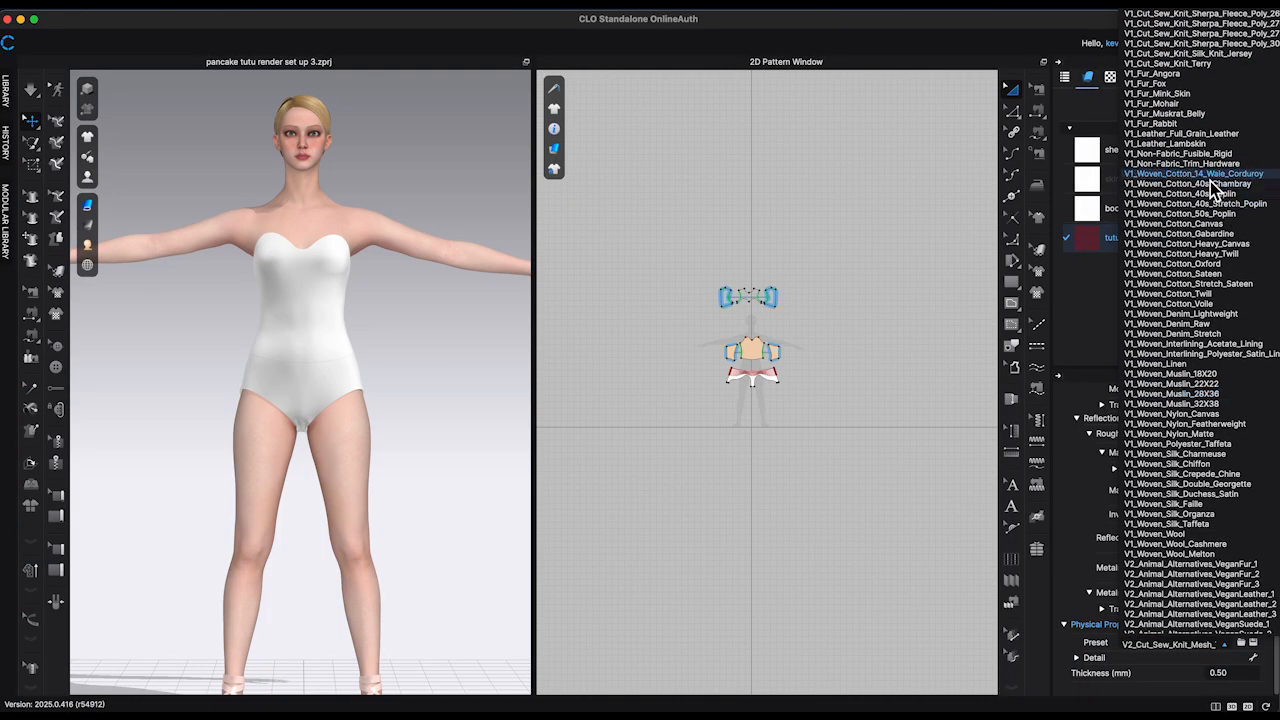
{"action": "left_click", "coordinate": [1218, 165]}
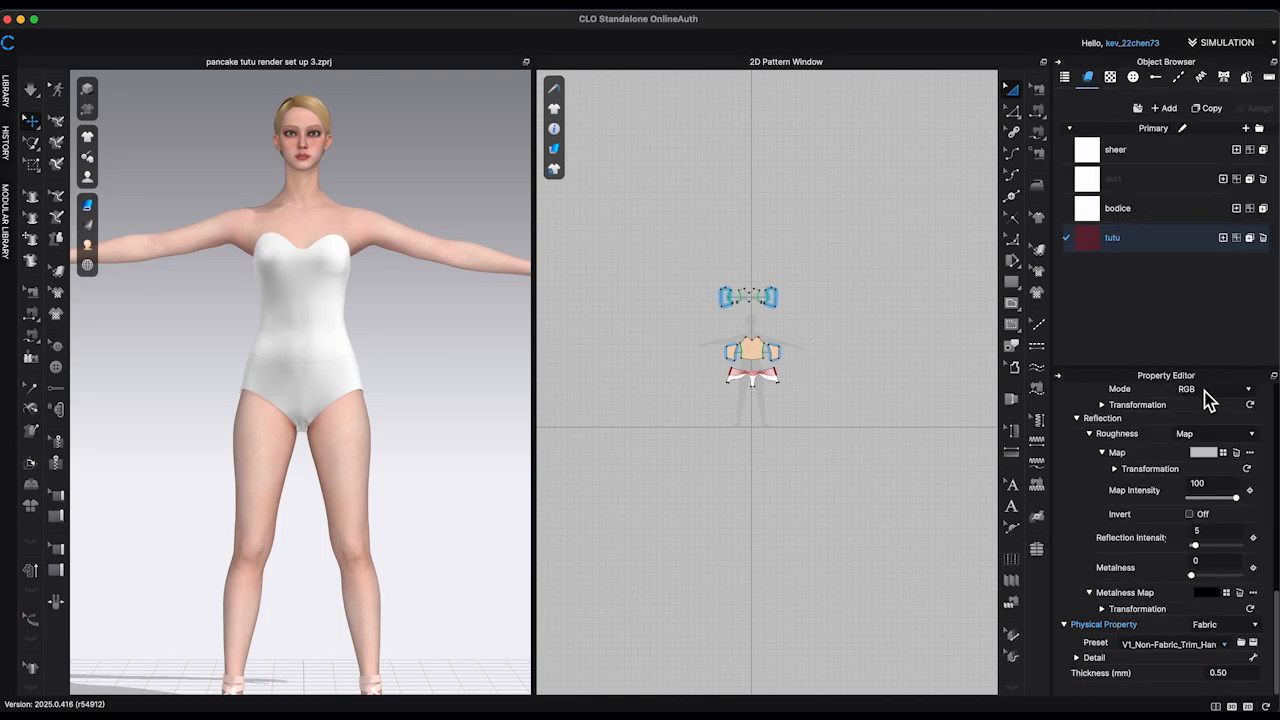
Step: Check the 2D length of the lowest internal line on the briefs pattern
{"action": "left_click", "coordinate": [888, 422]}
{"action": "scroll", "coordinate": [746, 435], "scroll_direction": "up", "scroll_amount": 5}
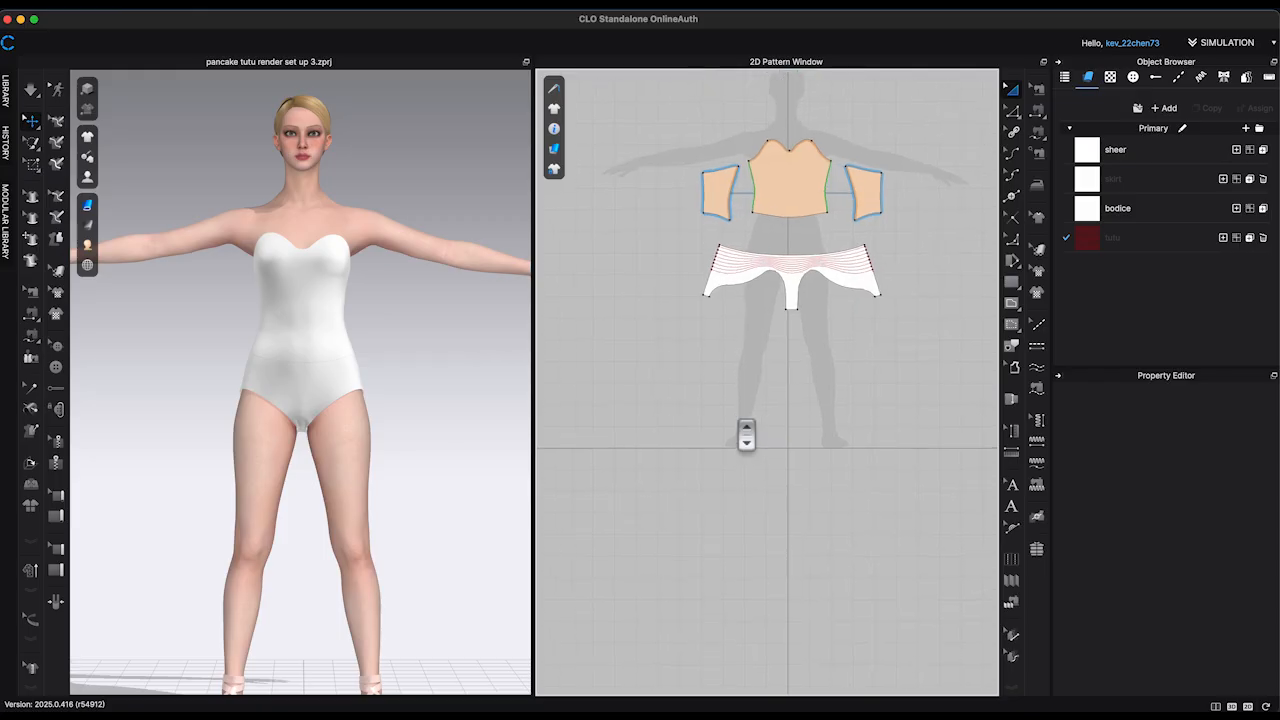
{"action": "scroll", "coordinate": [746, 435], "scroll_direction": "up", "scroll_amount": 10}
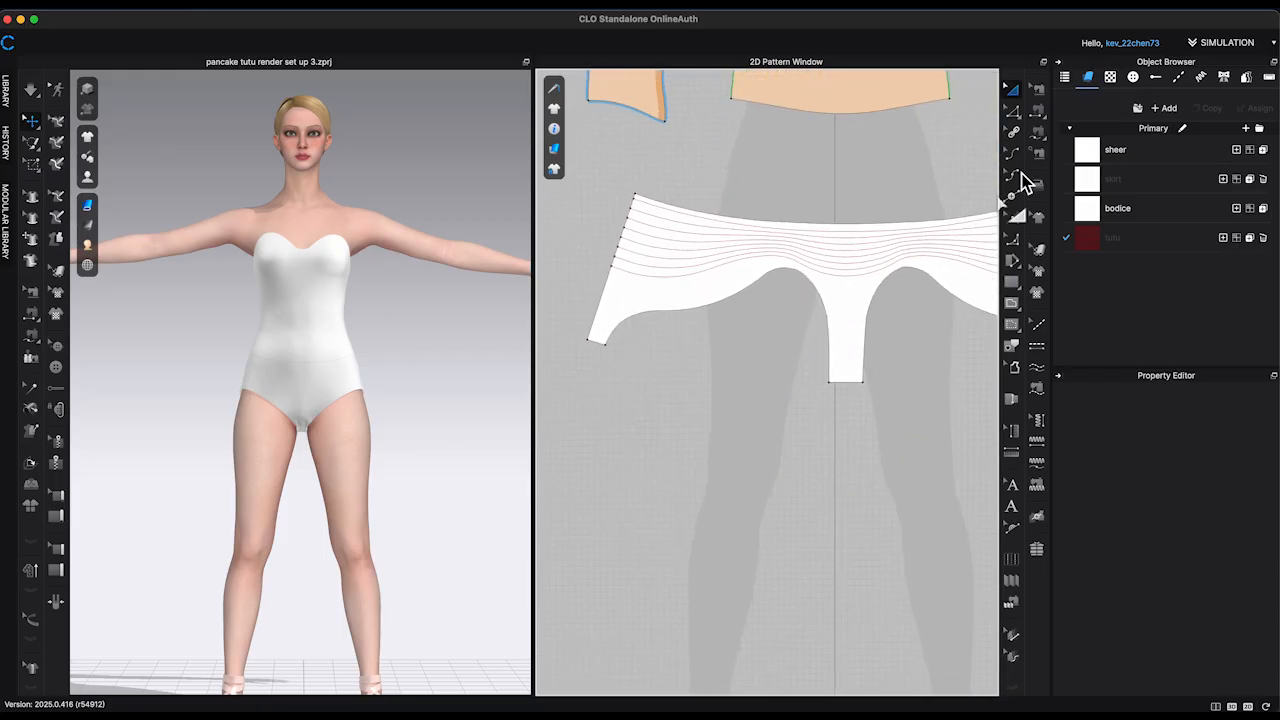
{"action": "left_click", "coordinate": [1013, 109]}
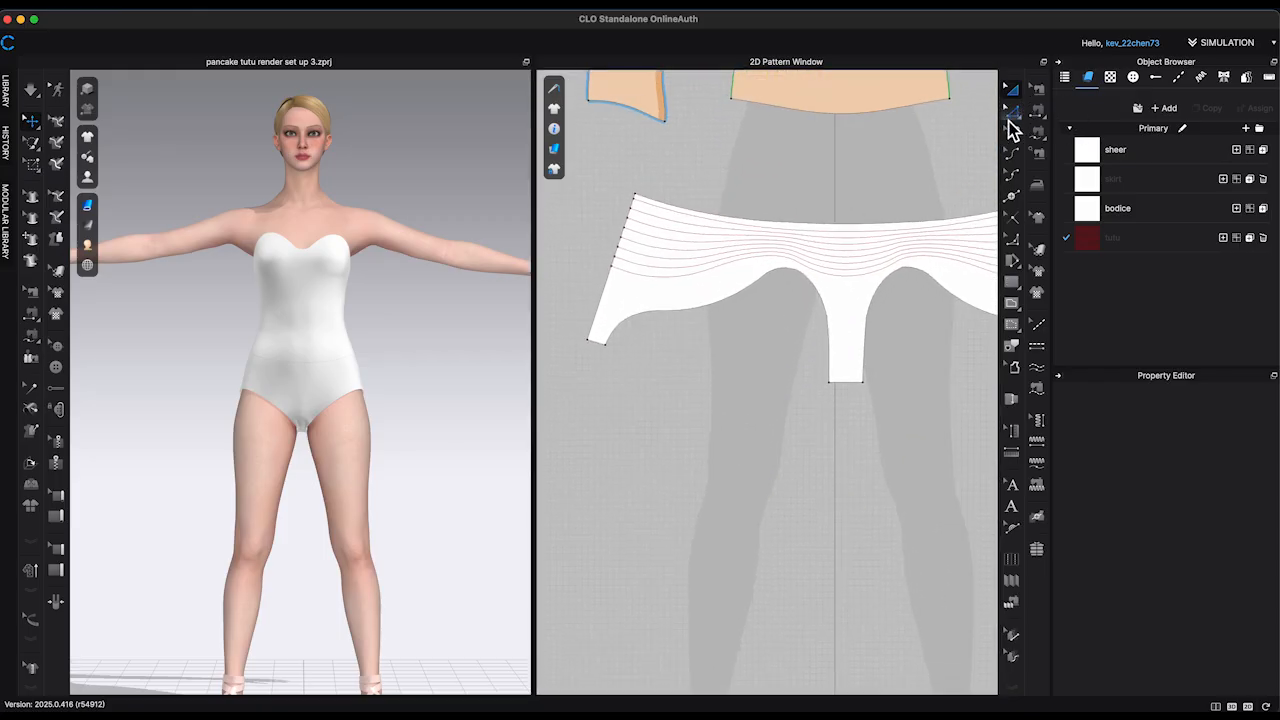
{"action": "left_click", "coordinate": [852, 292]}
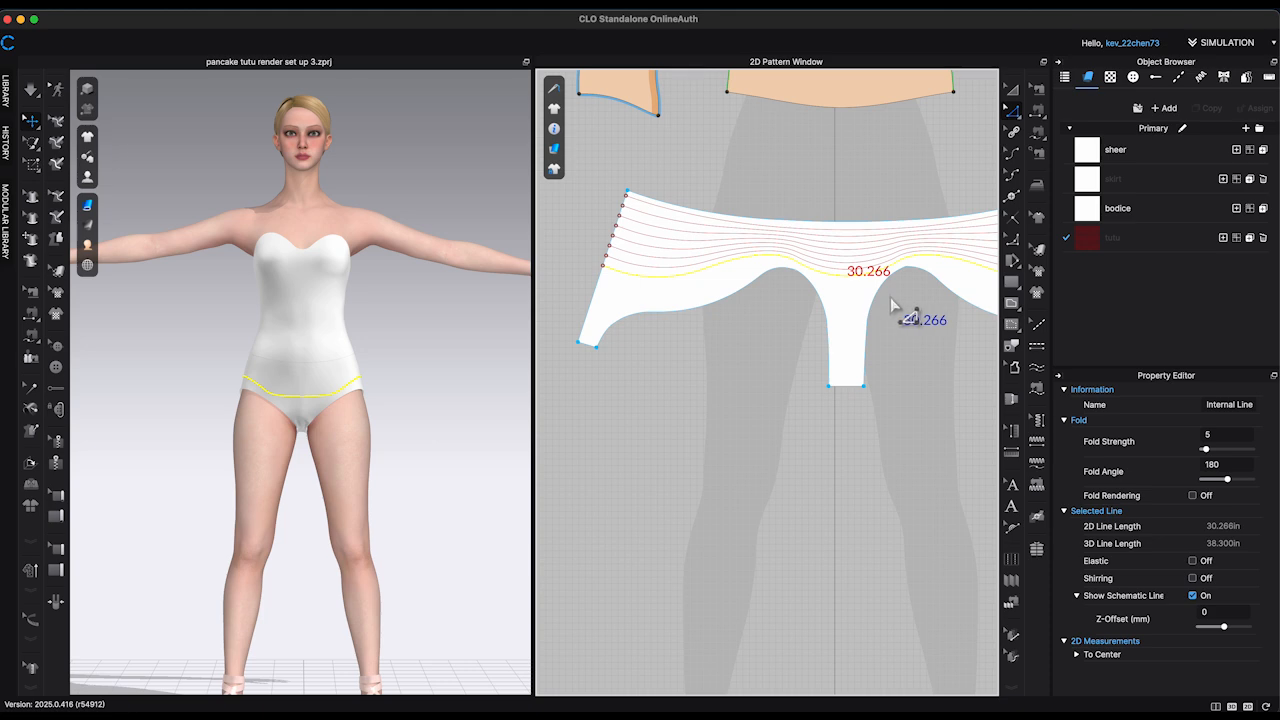
Step: Create a rectangle pattern 90 in wide and 3 in high below the briefs pattern
{"action": "scroll", "coordinate": [889, 300], "scroll_direction": "down", "scroll_amount": 5}
{"action": "middle_click_drag", "start_coordinate": [929, 418], "coordinate": [911, 360]}
{"action": "scroll", "coordinate": [905, 362], "scroll_direction": "down", "scroll_amount": 3}
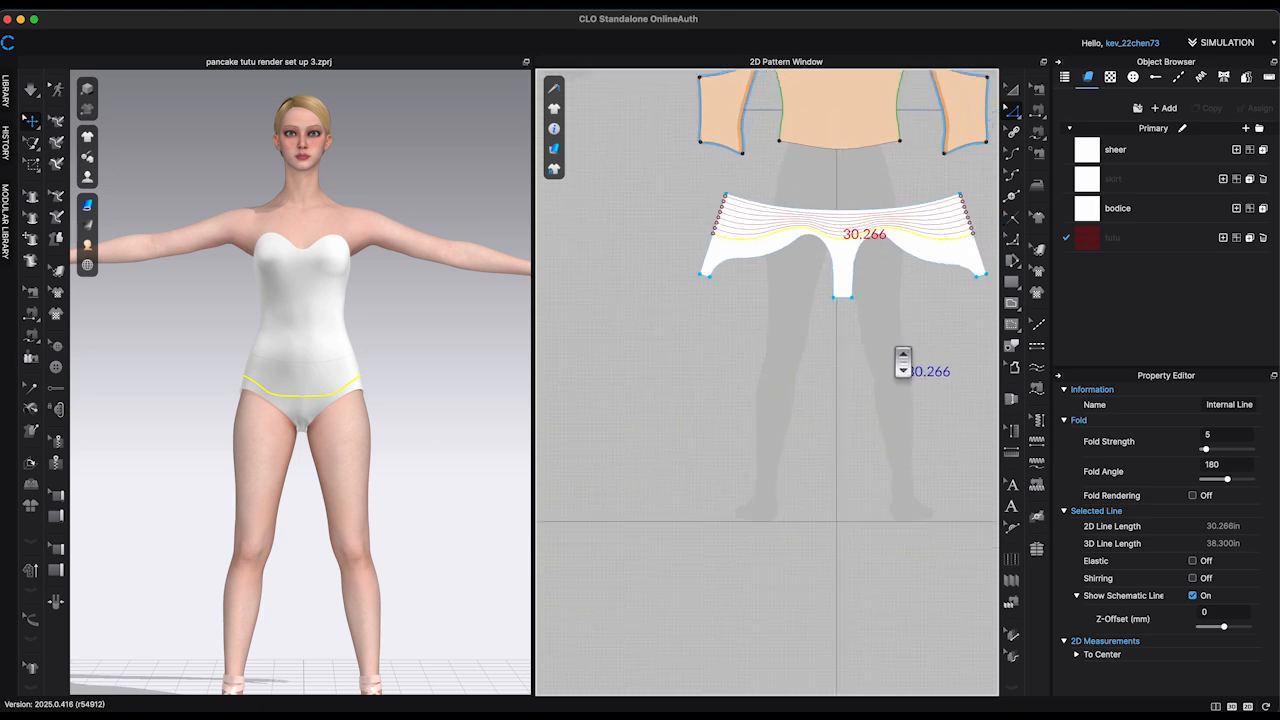
{"action": "left_click", "coordinate": [1016, 290]}
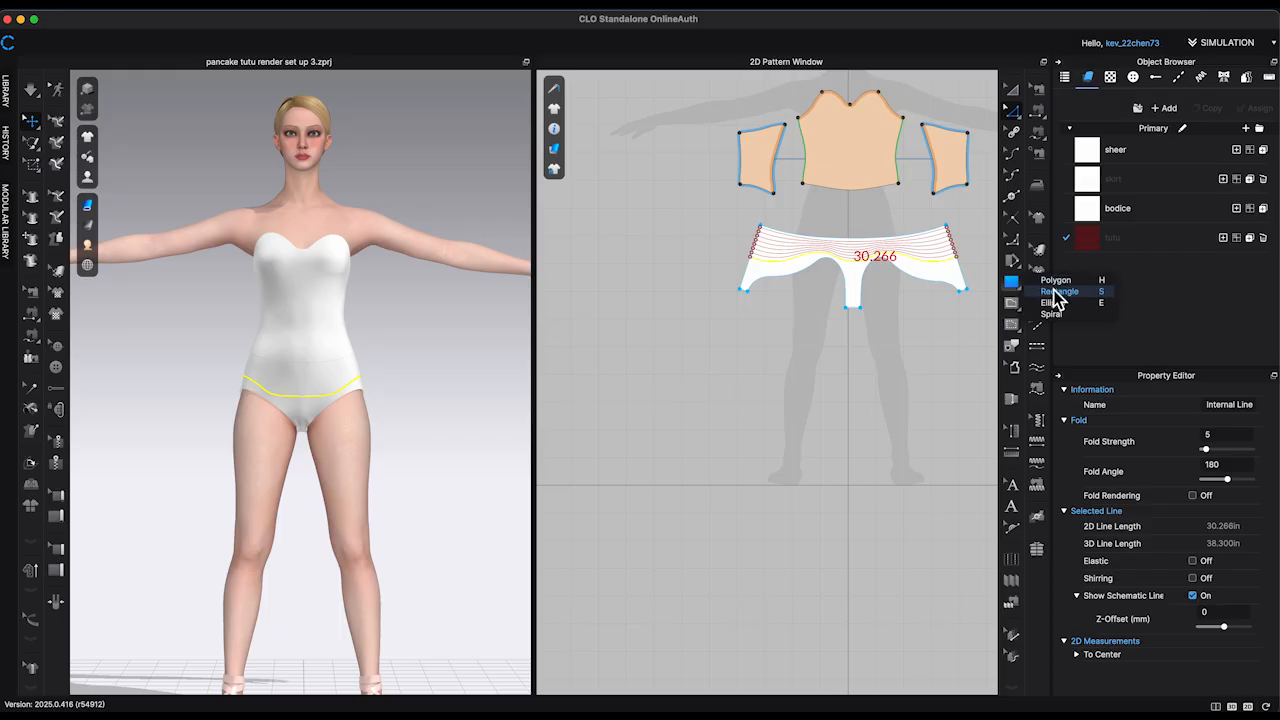
{"action": "left_click", "coordinate": [1058, 292]}
{"action": "left_click", "coordinate": [688, 424]}
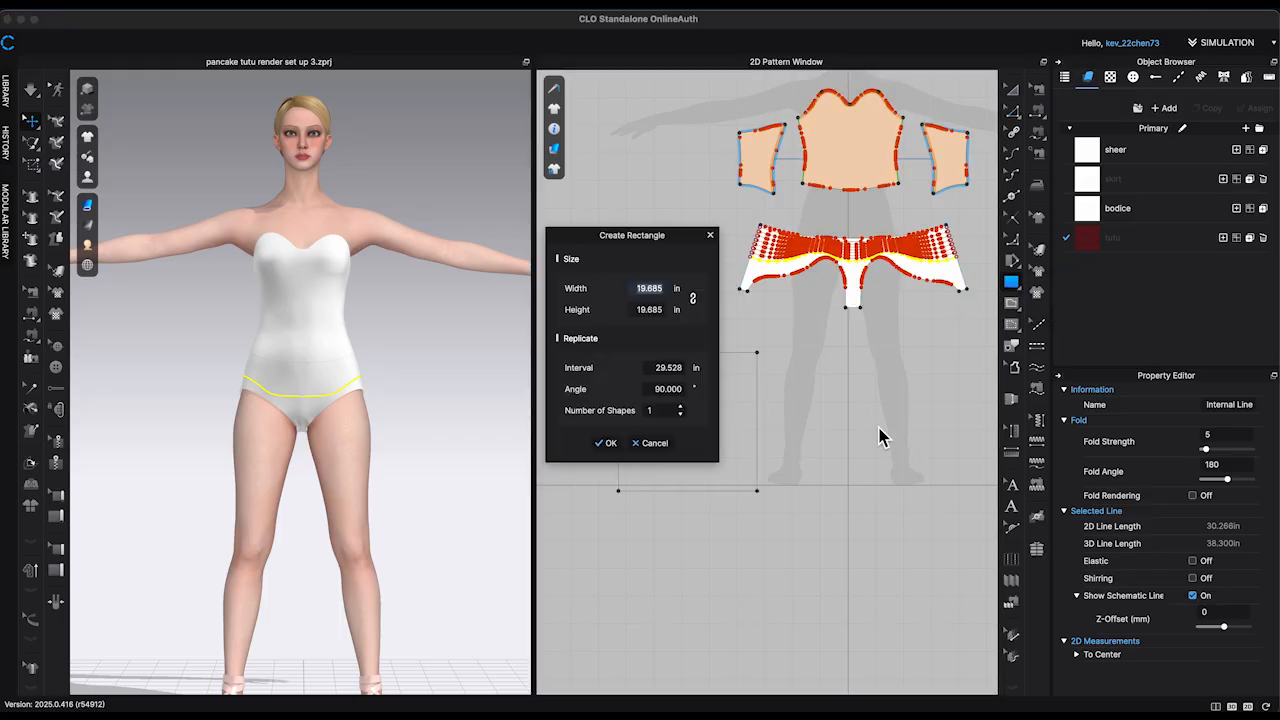
{"action": "type", "text": "90"}
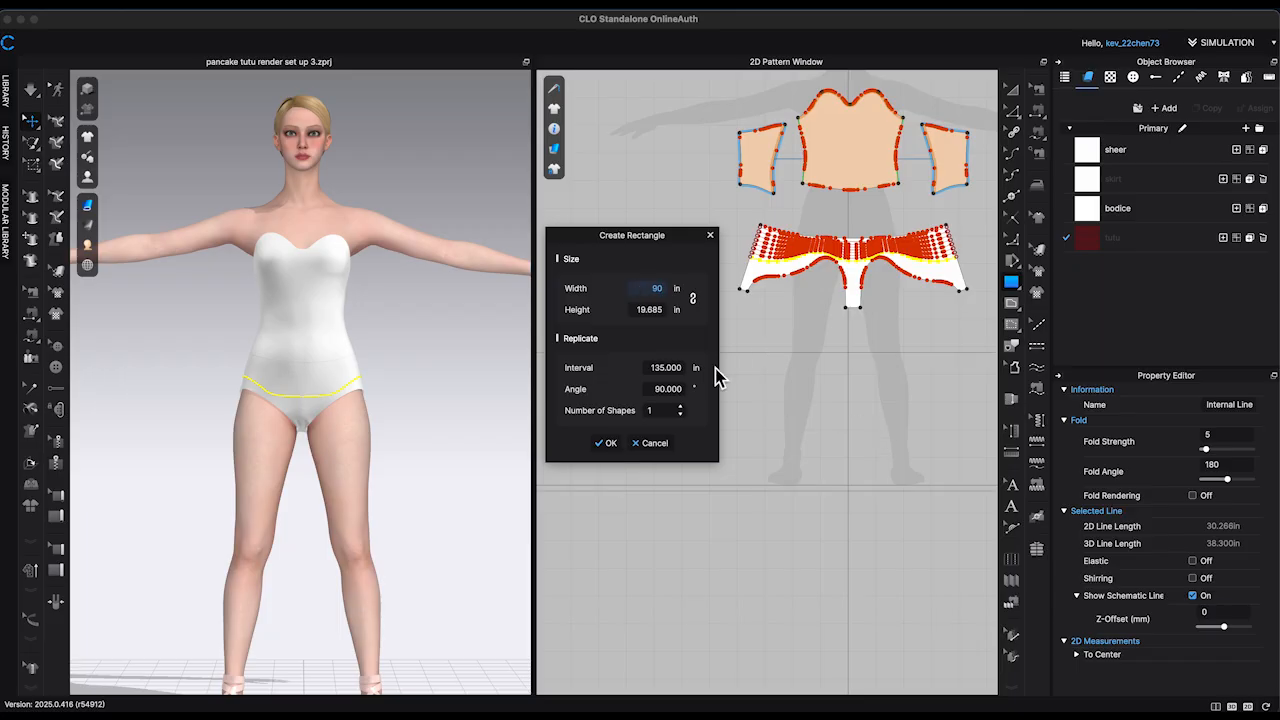
{"action": "left_click", "coordinate": [664, 308]}
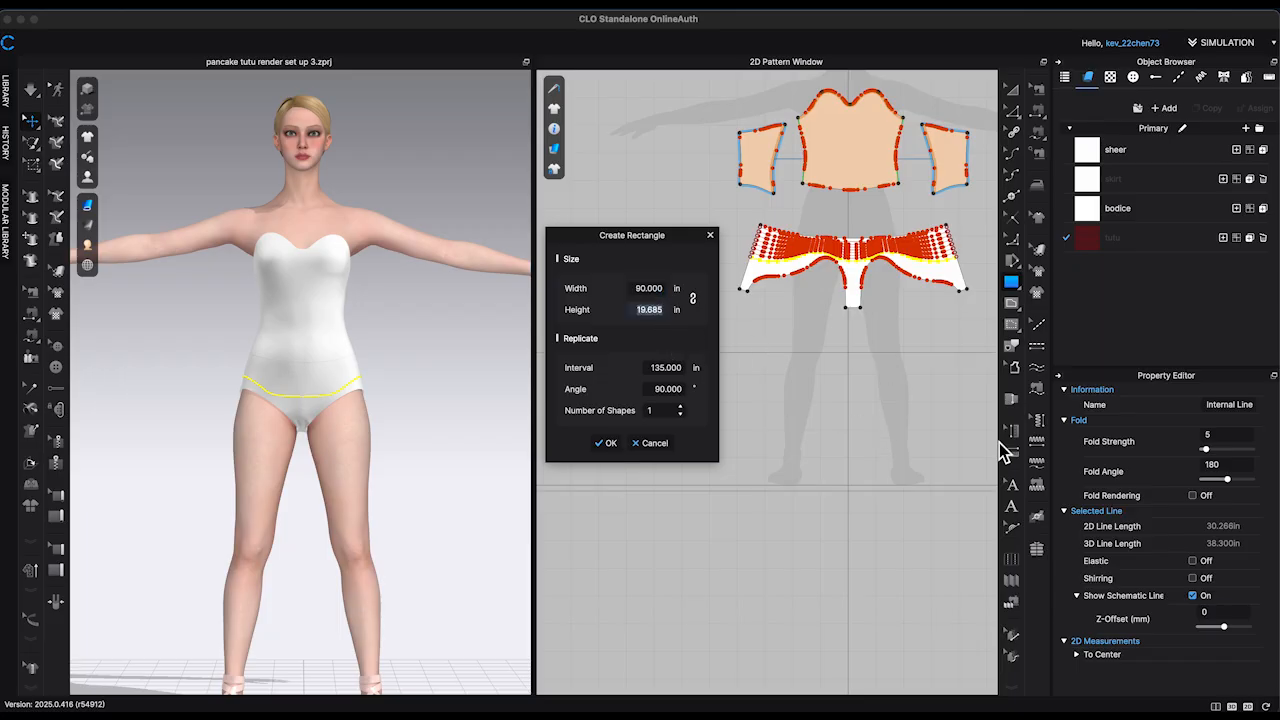
{"action": "type", "text": "3"}
{"action": "left_click", "coordinate": [605, 446]}
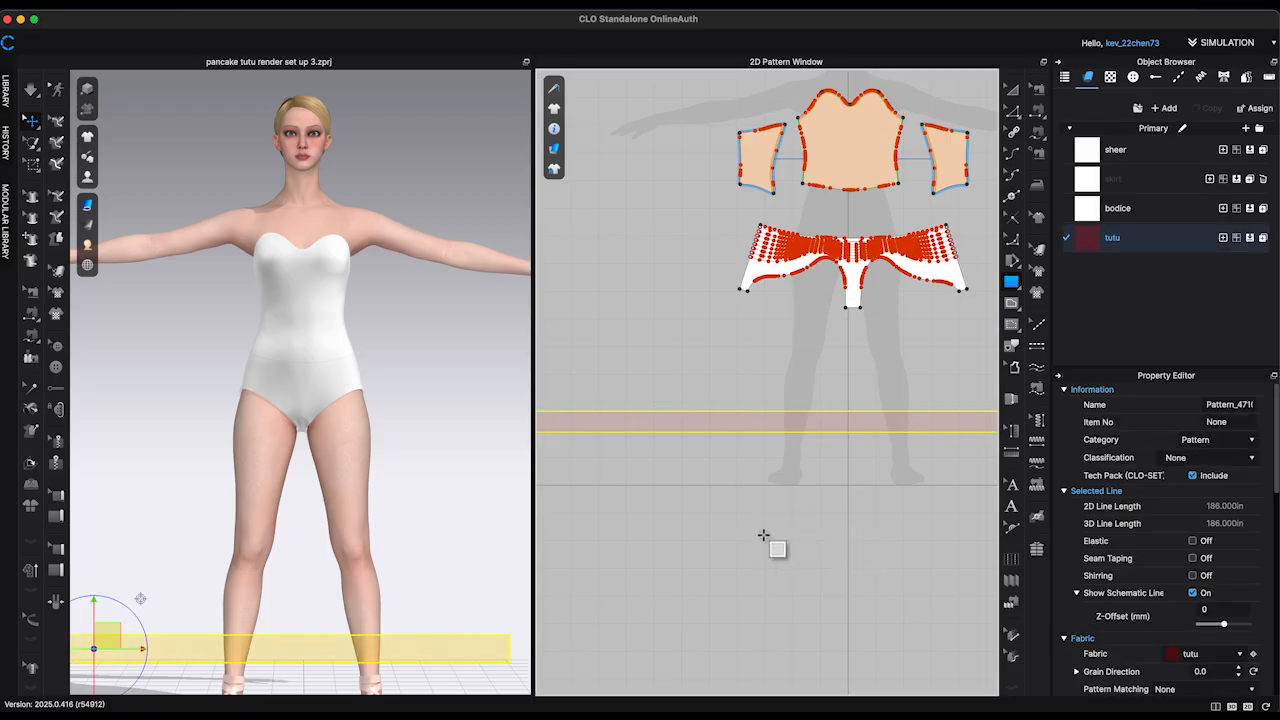
Step: Raise the new strip to hip height in the 3D view and turn it flat in front of the avatar
{"action": "scroll", "coordinate": [815, 540], "scroll_direction": "down", "scroll_amount": 5}
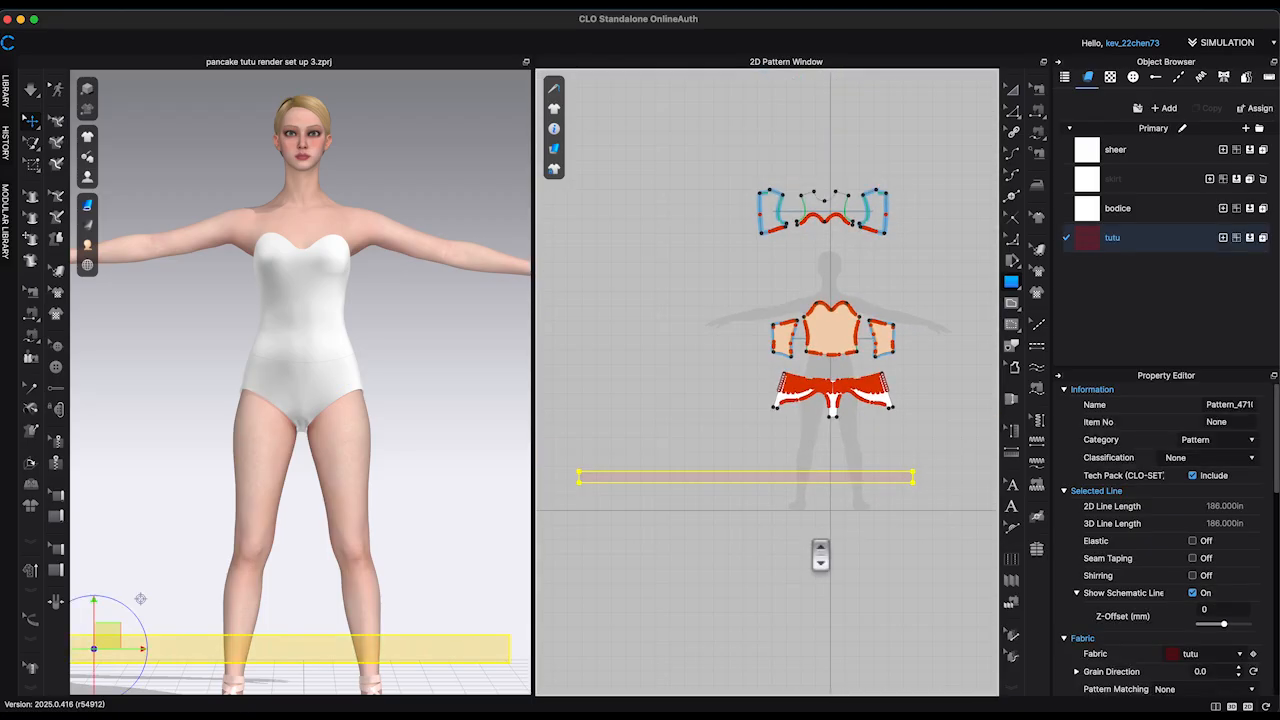
{"action": "scroll", "coordinate": [283, 531], "scroll_direction": "down", "scroll_amount": 5}
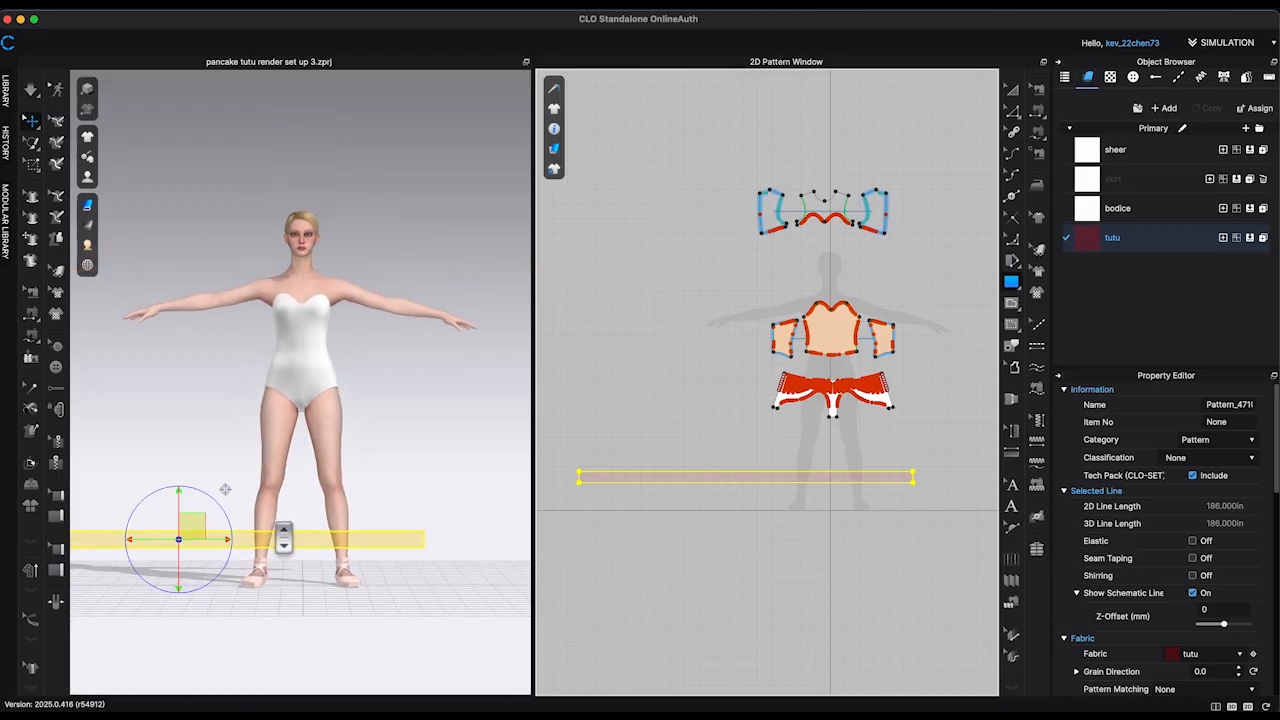
{"action": "right_click_drag", "start_coordinate": [309, 527], "coordinate": [340, 537]}
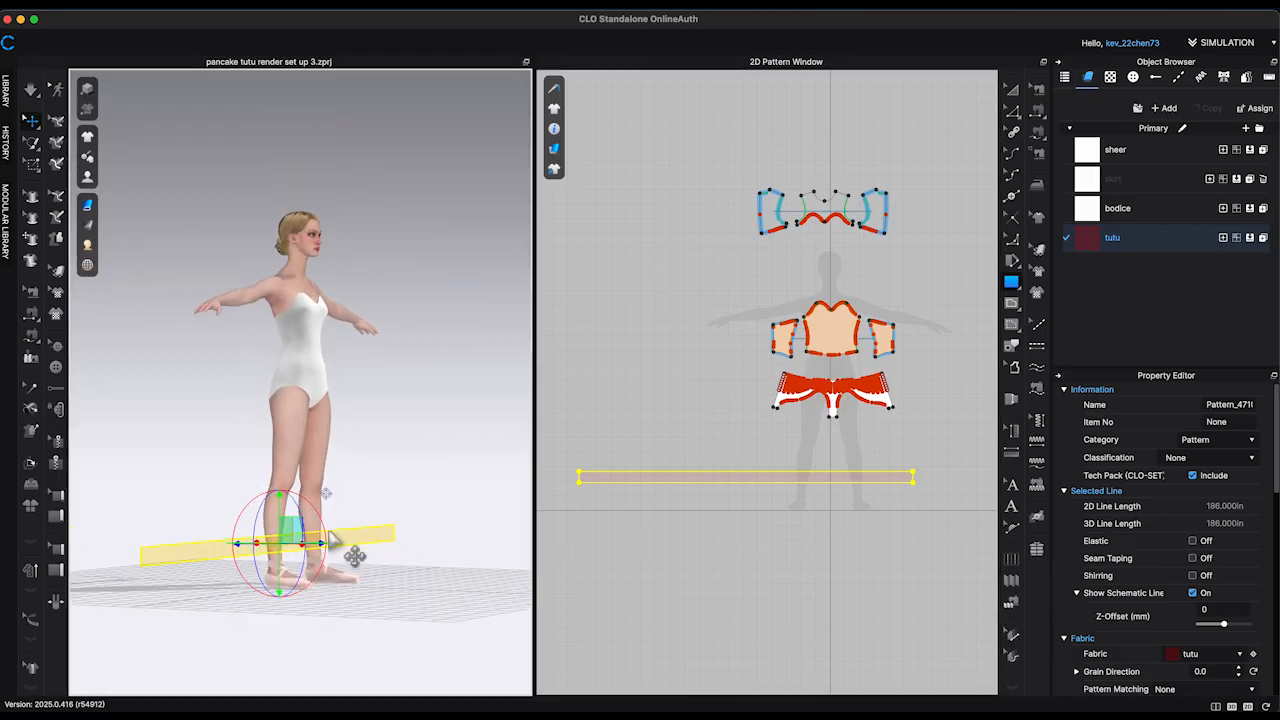
{"action": "left_click_drag", "start_coordinate": [295, 530], "coordinate": [335, 462]}
{"action": "right_click_drag", "start_coordinate": [371, 400], "coordinate": [401, 381]}
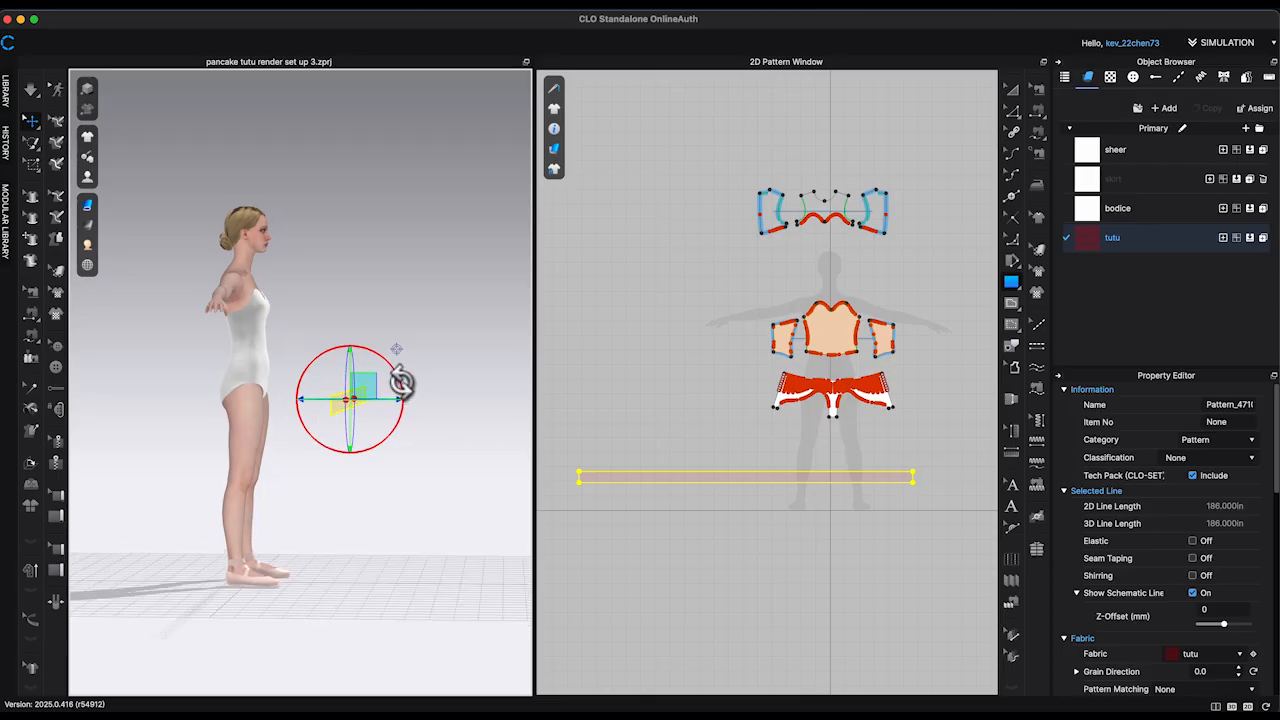
{"action": "left_click", "coordinate": [652, 410]}
{"action": "left_click", "coordinate": [610, 442]}
{"action": "right_click_drag", "start_coordinate": [428, 414], "coordinate": [371, 409]}
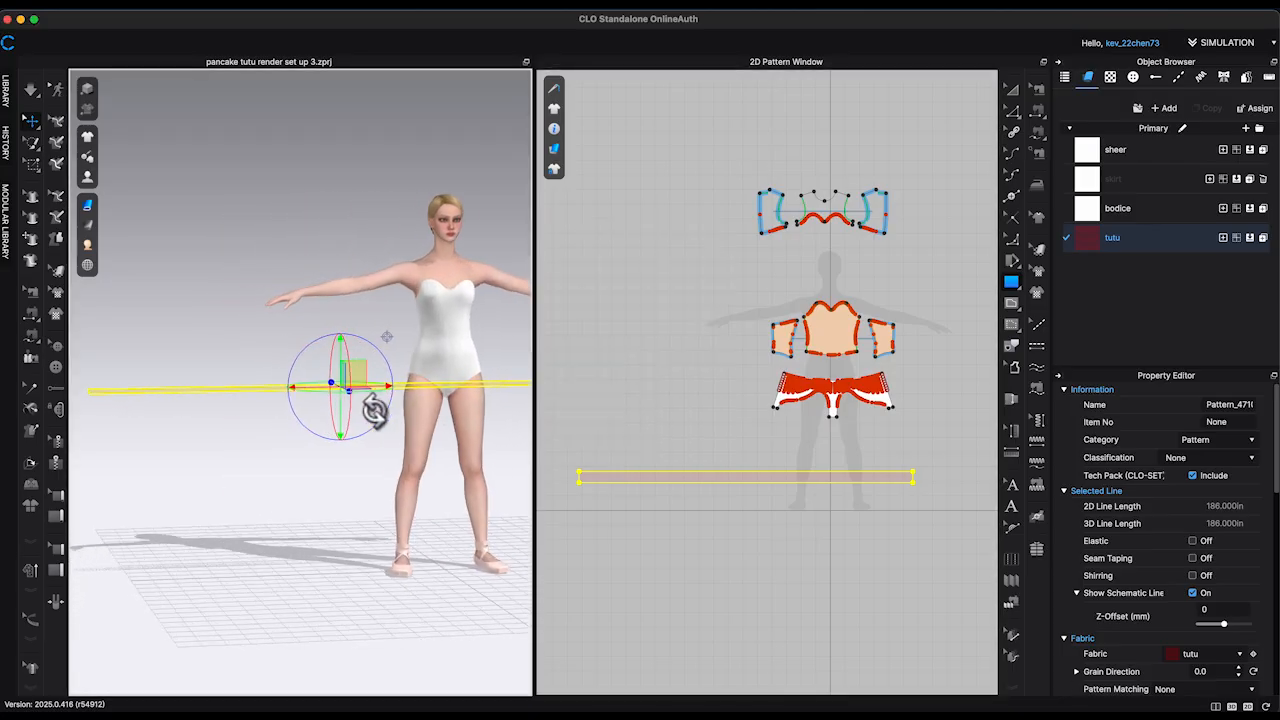
Step: Select all the bodice, sheer and briefs patterns and freeze them
{"action": "left_click_drag", "start_coordinate": [728, 172], "coordinate": [930, 443]}
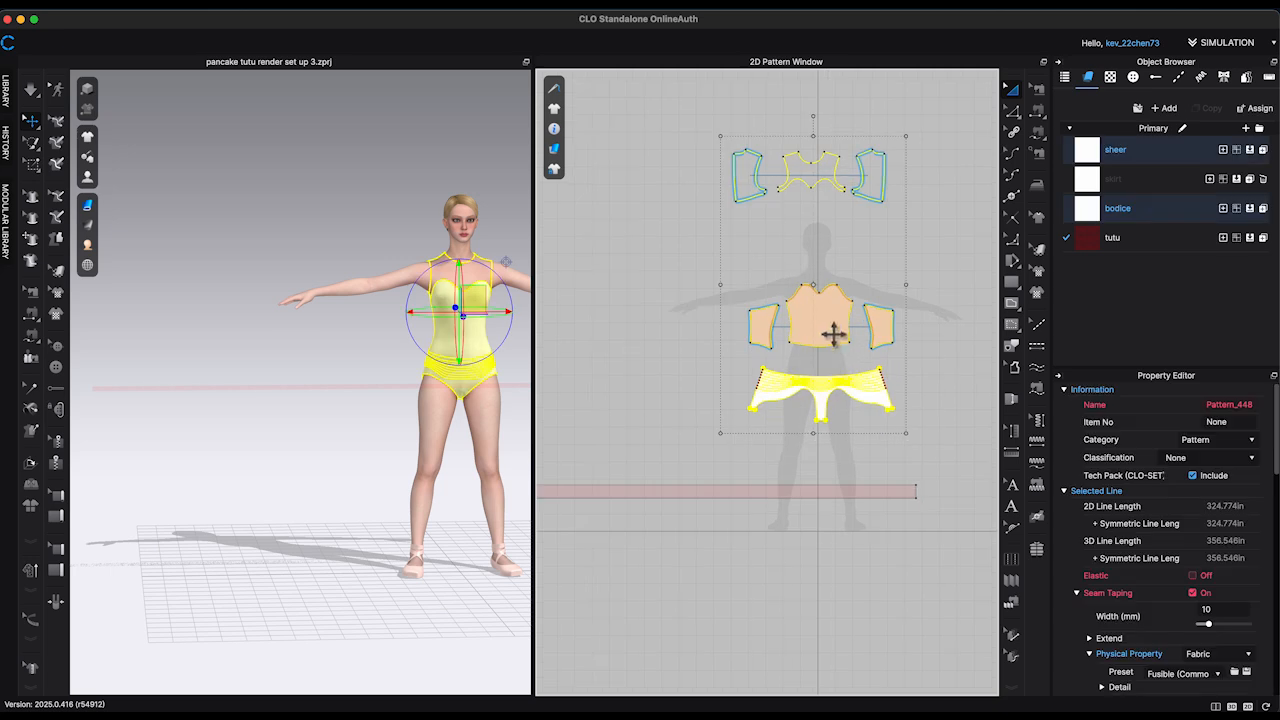
{"action": "right_click", "coordinate": [831, 334]}
{"action": "left_click", "coordinate": [866, 419]}
{"action": "left_click", "coordinate": [530, 362]}
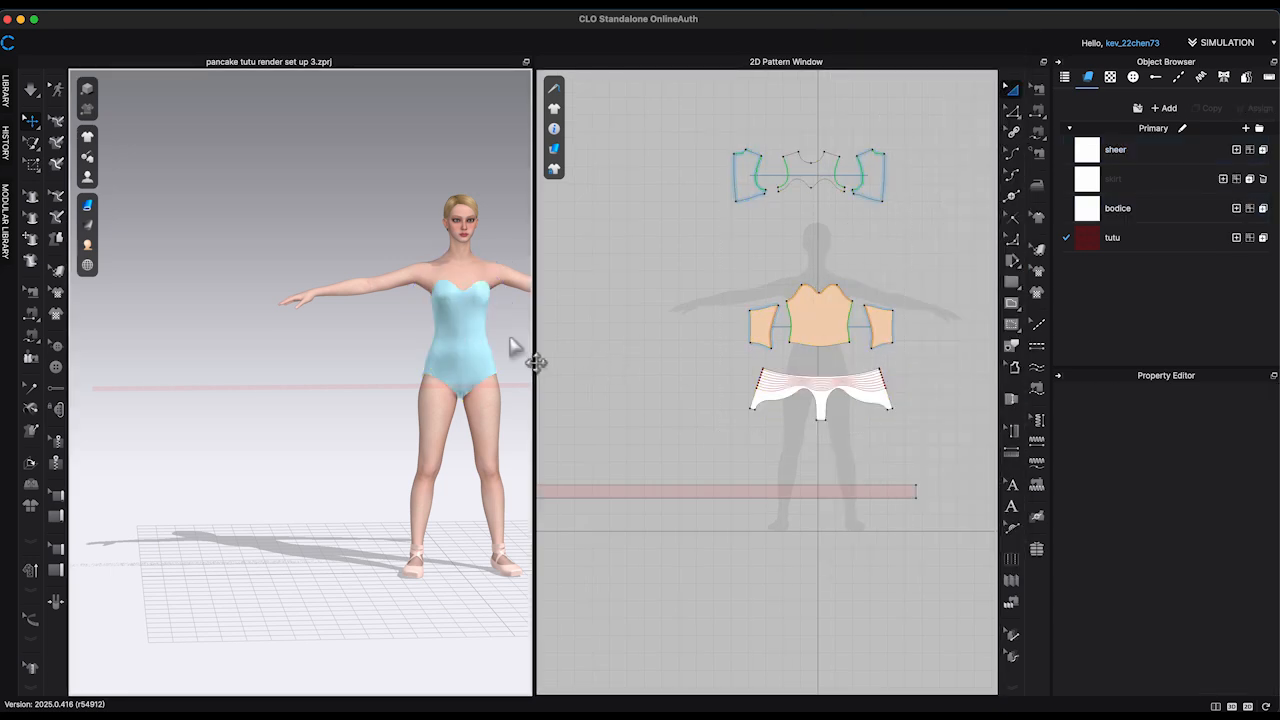
Step: Sew the strip's top edge to the lowest internal line of the briefs with Free Sewing's segment counterpart, edge to line
{"action": "scroll", "coordinate": [445, 413], "scroll_direction": "up", "scroll_amount": 3}
{"action": "scroll", "coordinate": [845, 486], "scroll_direction": "up", "scroll_amount": 7}
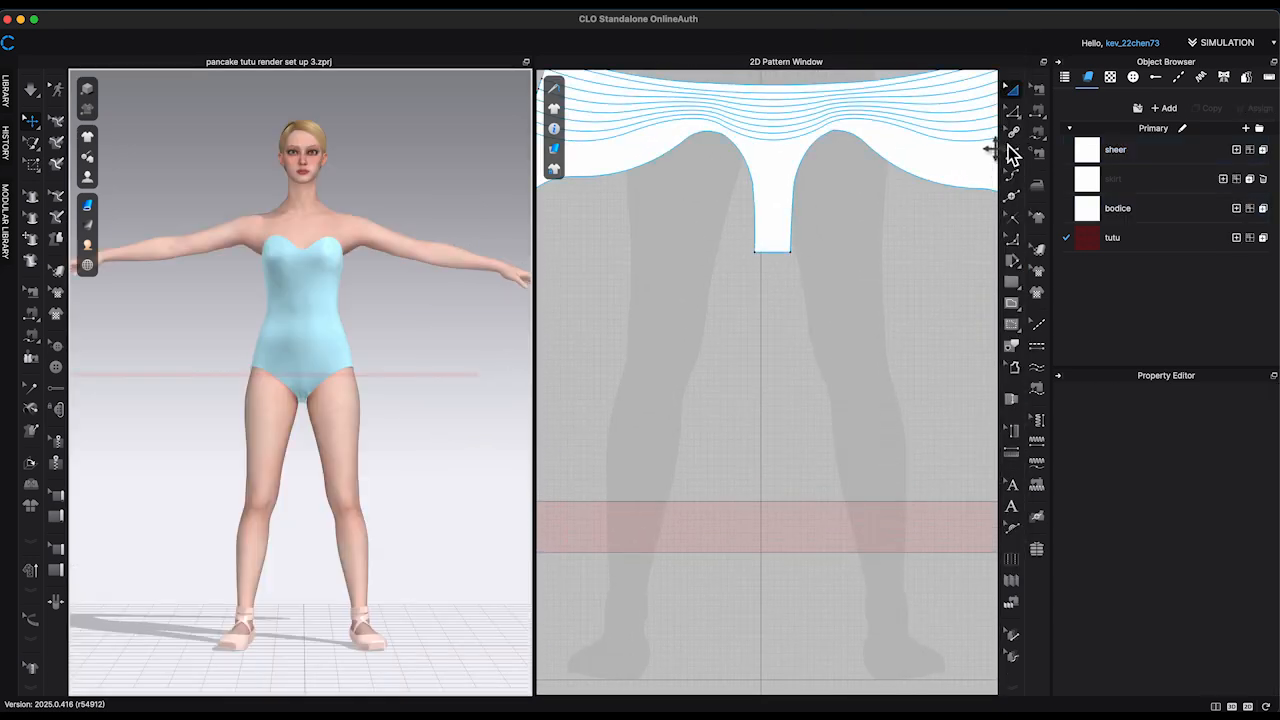
{"action": "left_click", "coordinate": [1039, 112]}
{"action": "left_click", "coordinate": [866, 508]}
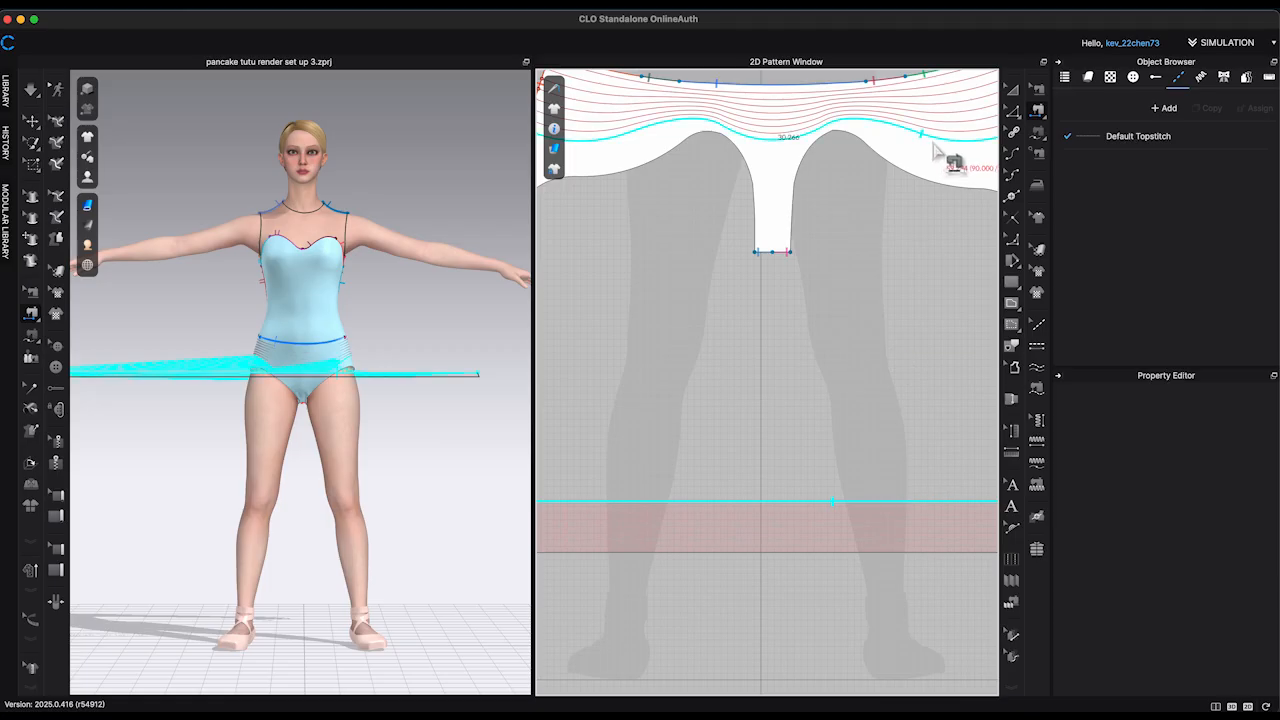
{"action": "left_click", "coordinate": [941, 150]}
Step: Center the strip across the avatar's hips, simulate it into a gathered ruffle and pull its back end into place
{"action": "scroll", "coordinate": [400, 380], "scroll_direction": "down", "scroll_amount": 3}
{"action": "left_click", "coordinate": [33, 123]}
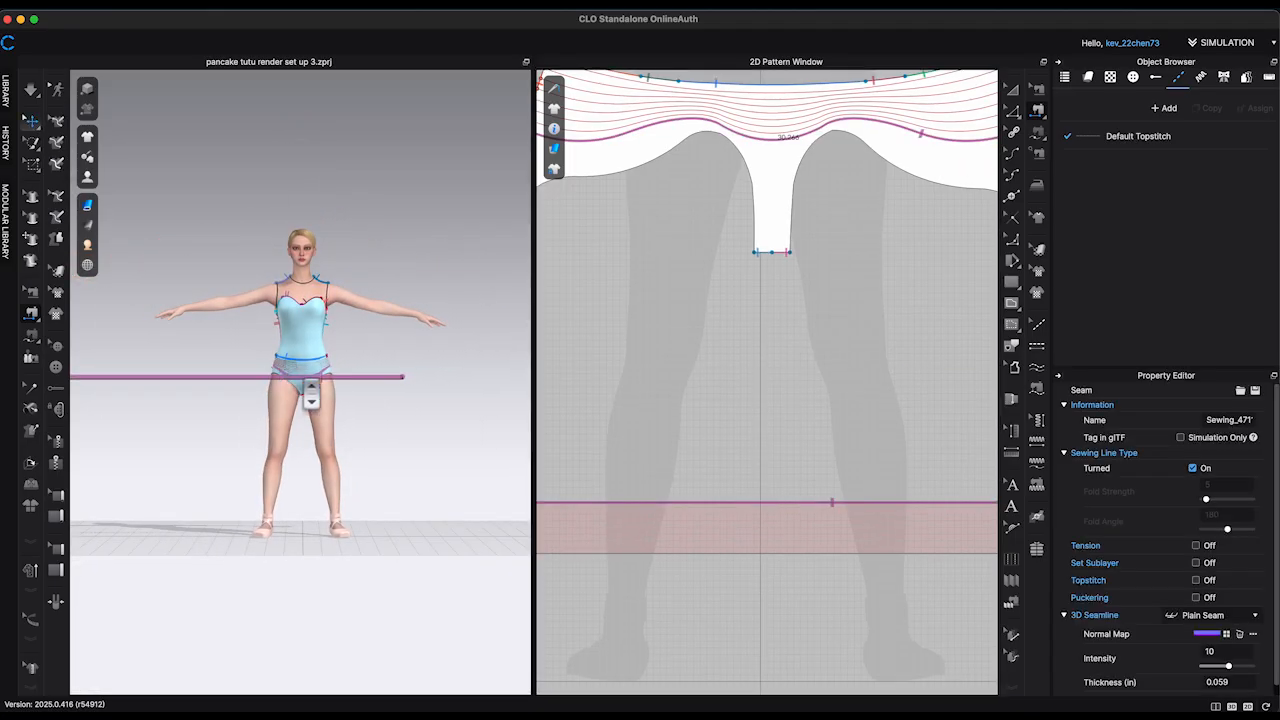
{"action": "left_click_drag", "start_coordinate": [332, 377], "coordinate": [397, 351]}
{"action": "scroll", "coordinate": [749, 466], "scroll_direction": "down", "scroll_amount": 5}
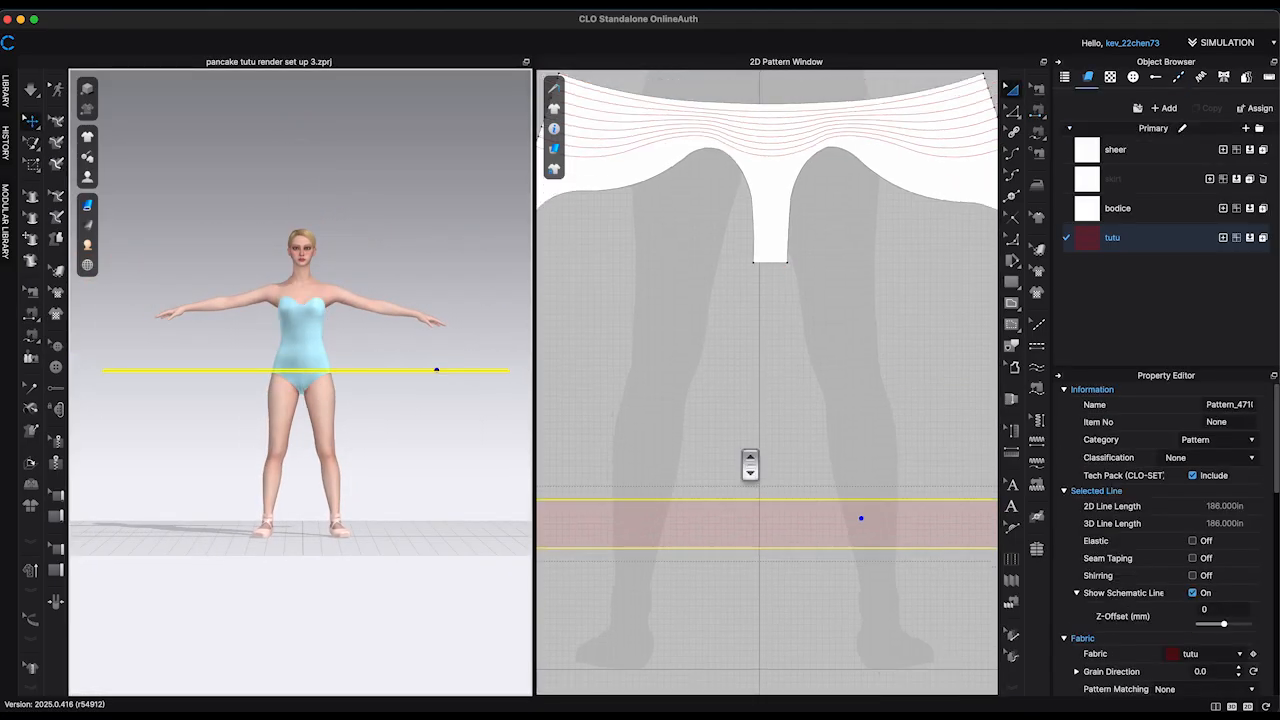
{"action": "right_click_drag", "start_coordinate": [430, 470], "coordinate": [443, 500]}
{"action": "key", "text": "space"}
{"action": "scroll", "coordinate": [389, 508], "scroll_direction": "up", "scroll_amount": 5}
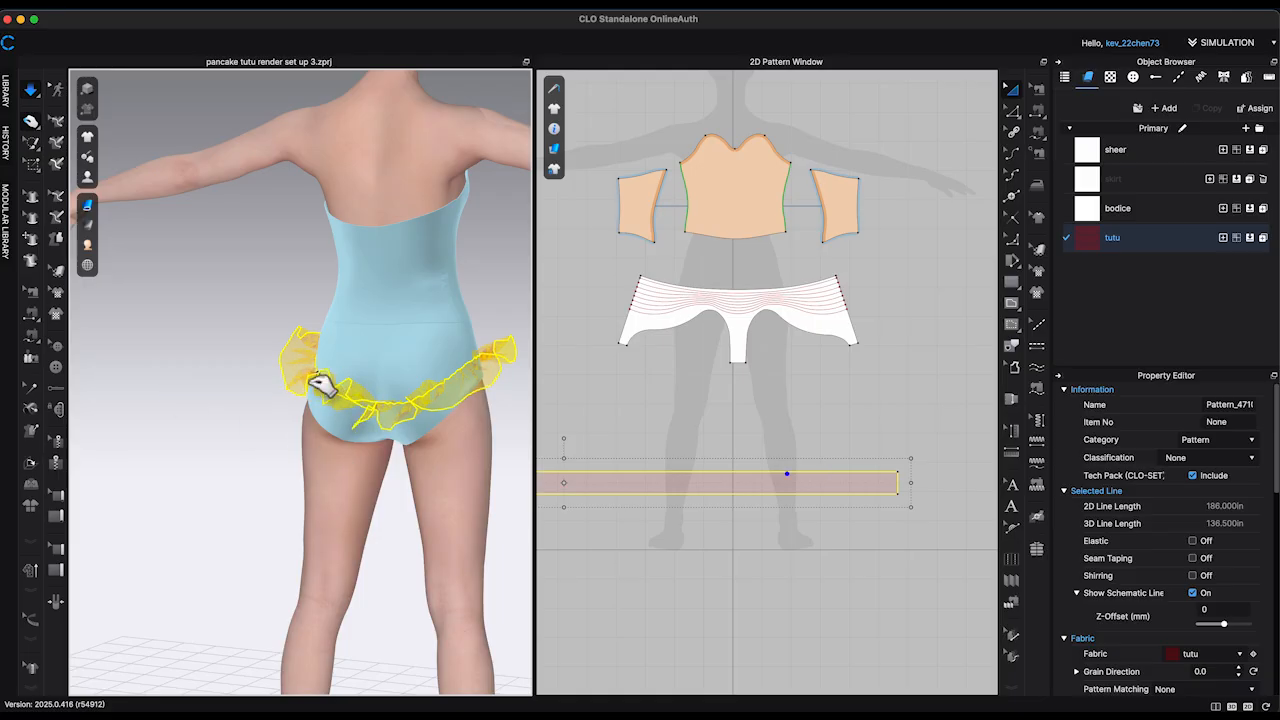
{"action": "left_click_drag", "start_coordinate": [314, 376], "coordinate": [205, 450]}
Step: Sew the strip's two short ends together to close the ruffle at the back
{"action": "scroll", "coordinate": [953, 386], "scroll_direction": "down", "scroll_amount": 4}
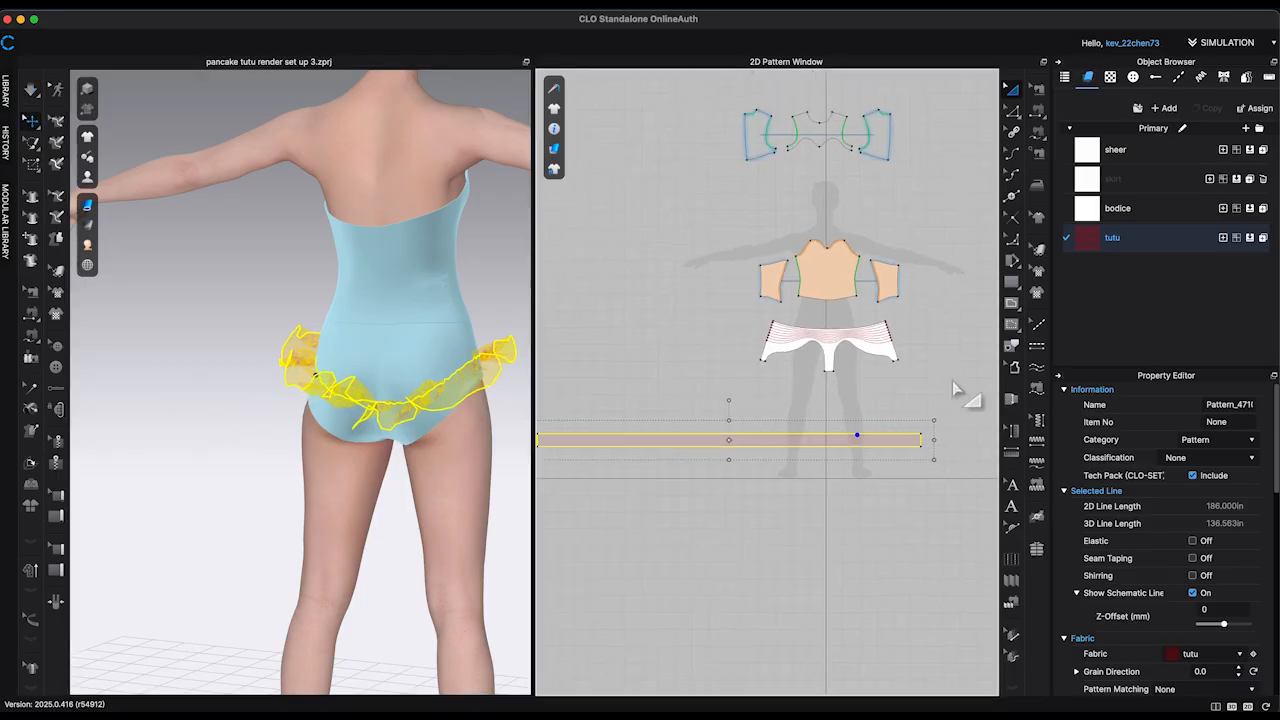
{"action": "middle_click_drag", "start_coordinate": [952, 381], "coordinate": [970, 370]}
{"action": "left_click", "coordinate": [1038, 113]}
{"action": "left_click", "coordinate": [940, 431]}
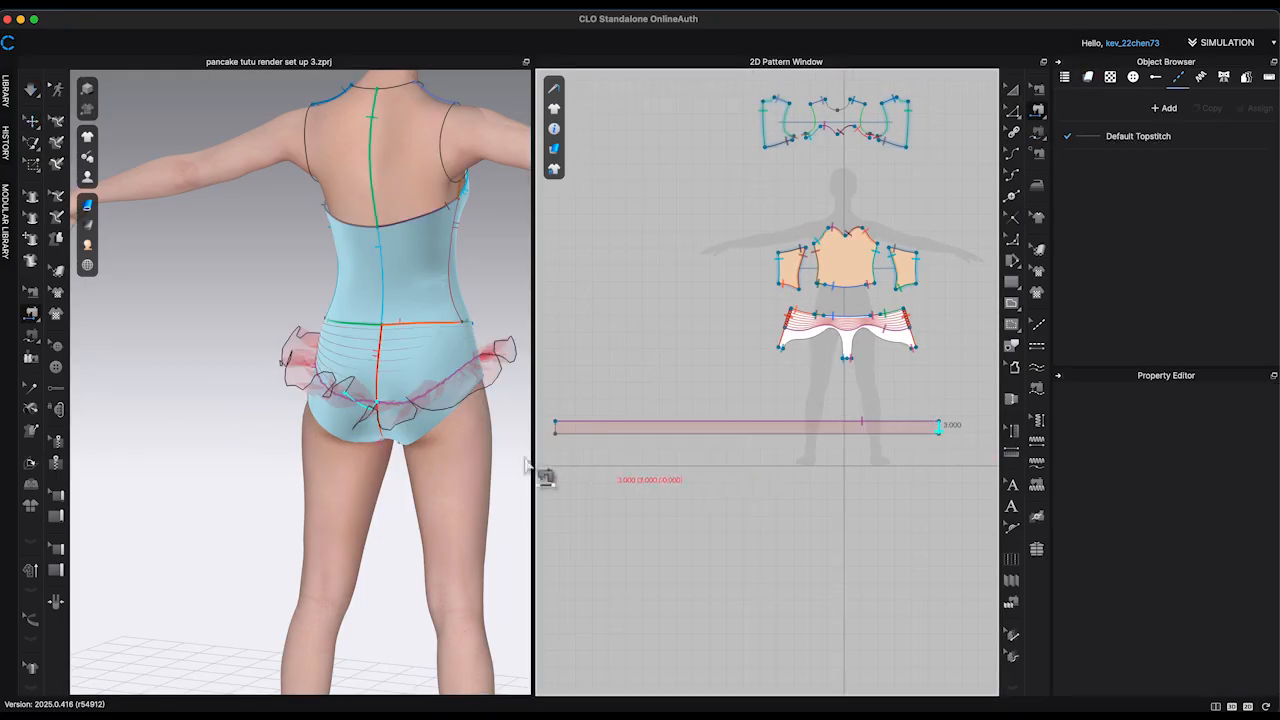
{"action": "left_click", "coordinate": [580, 429]}
Step: Select the tutu strip and set its particle distance in the simulation properties
{"action": "key", "text": "a"}
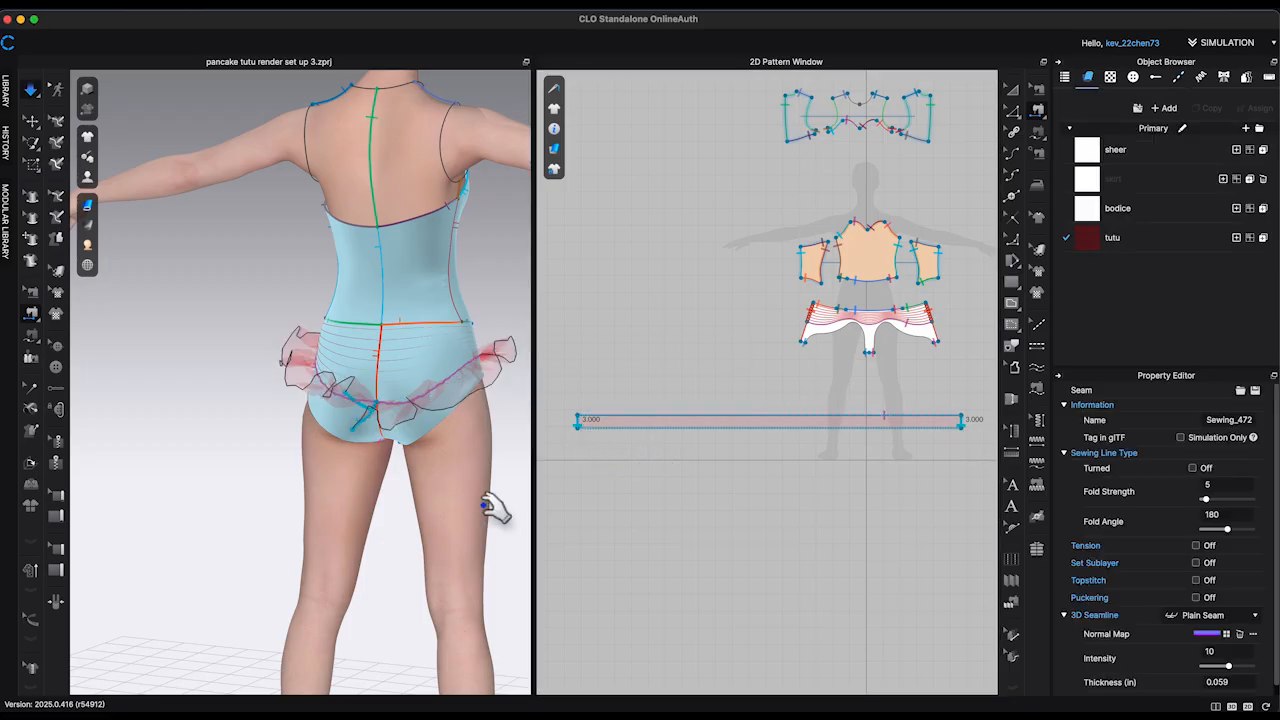
{"action": "left_click", "coordinate": [743, 421]}
{"action": "scroll", "coordinate": [1236, 580], "scroll_direction": "down", "scroll_amount": 3}
{"action": "left_click", "coordinate": [1236, 639]}
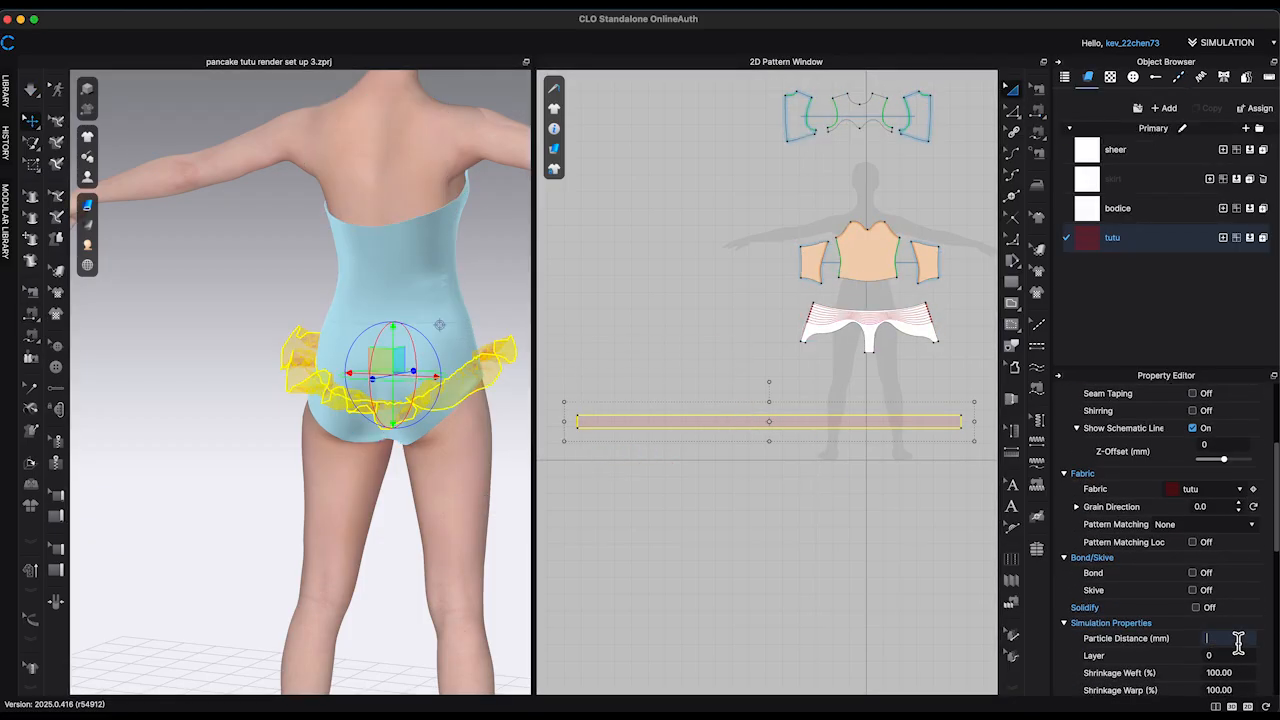
{"action": "left_click", "coordinate": [506, 454]}
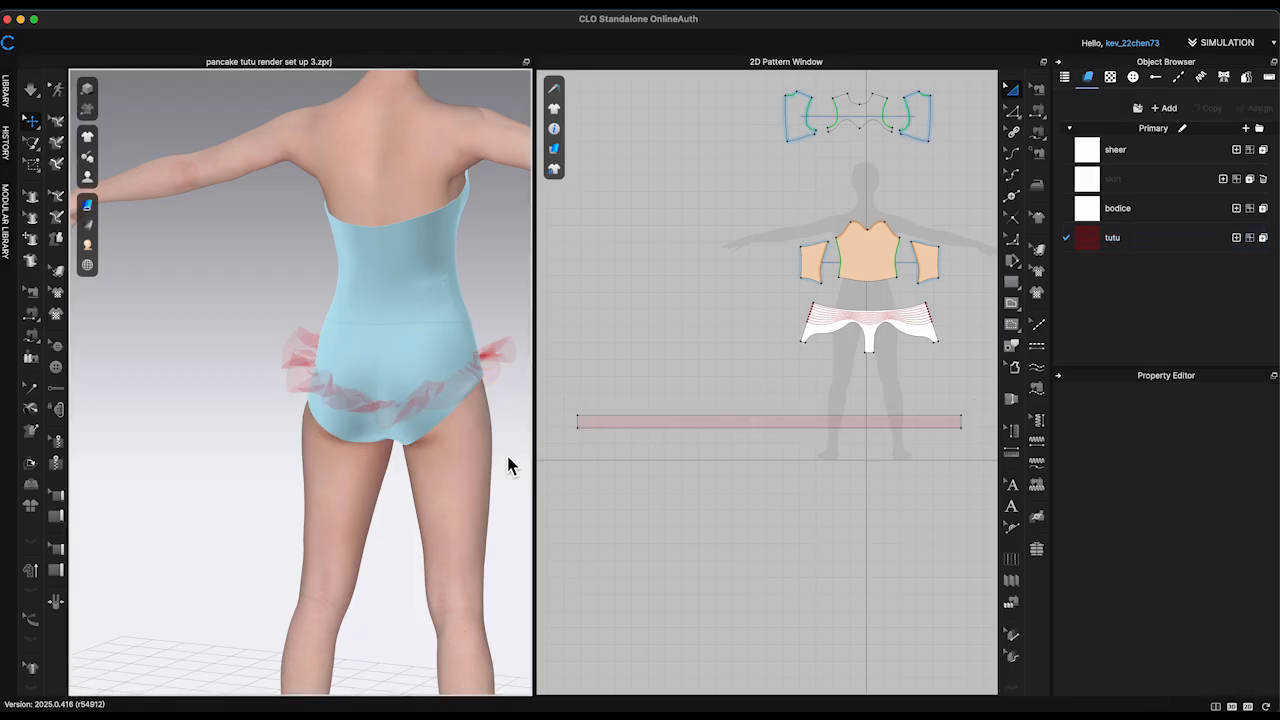
Step: Simulate the tutu ruffle with its new particle distance and check it from the avatar's front
{"action": "key", "text": "space"}
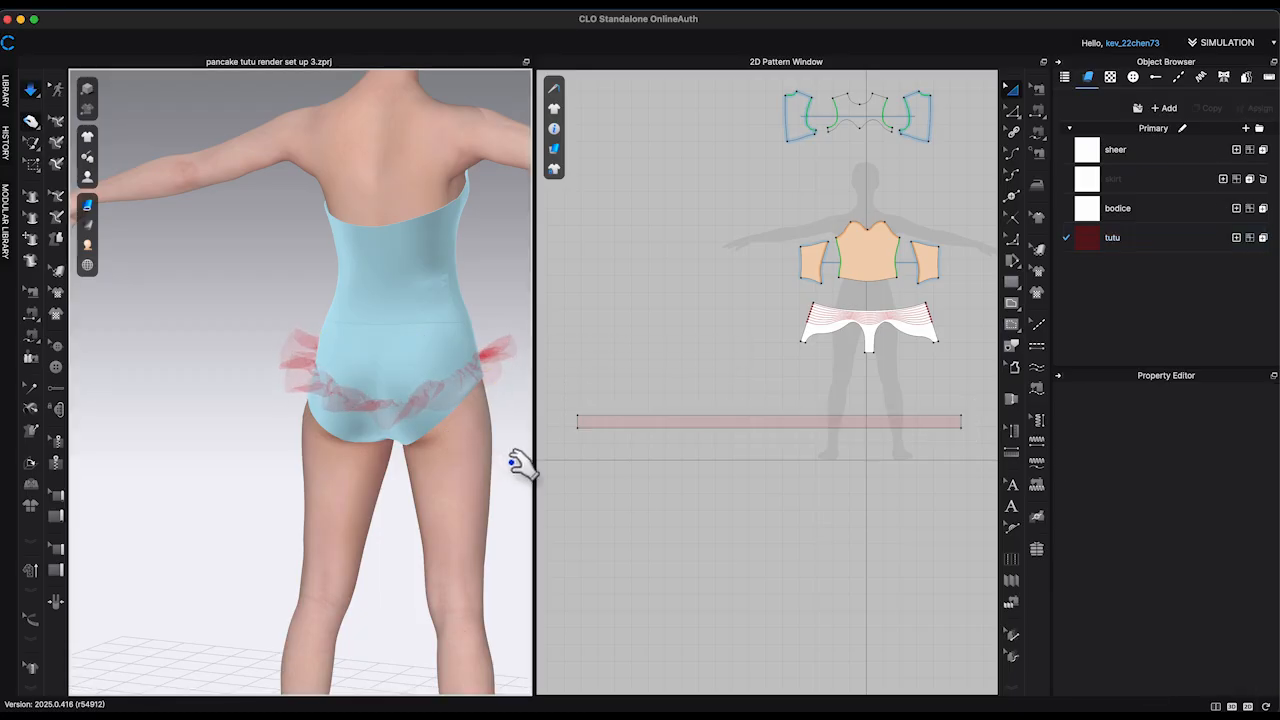
{"action": "right_click_drag", "start_coordinate": [518, 463], "coordinate": [331, 497]}
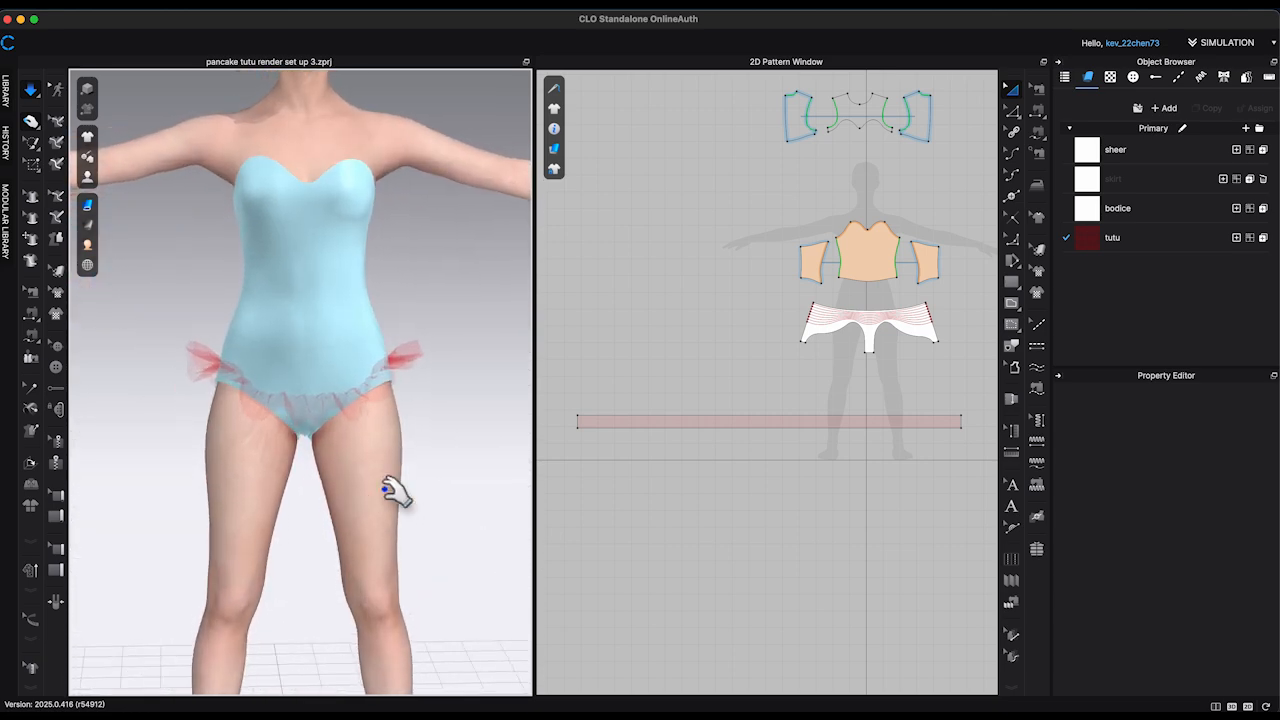
{"action": "scroll", "coordinate": [467, 507], "scroll_direction": "up", "scroll_amount": 3}
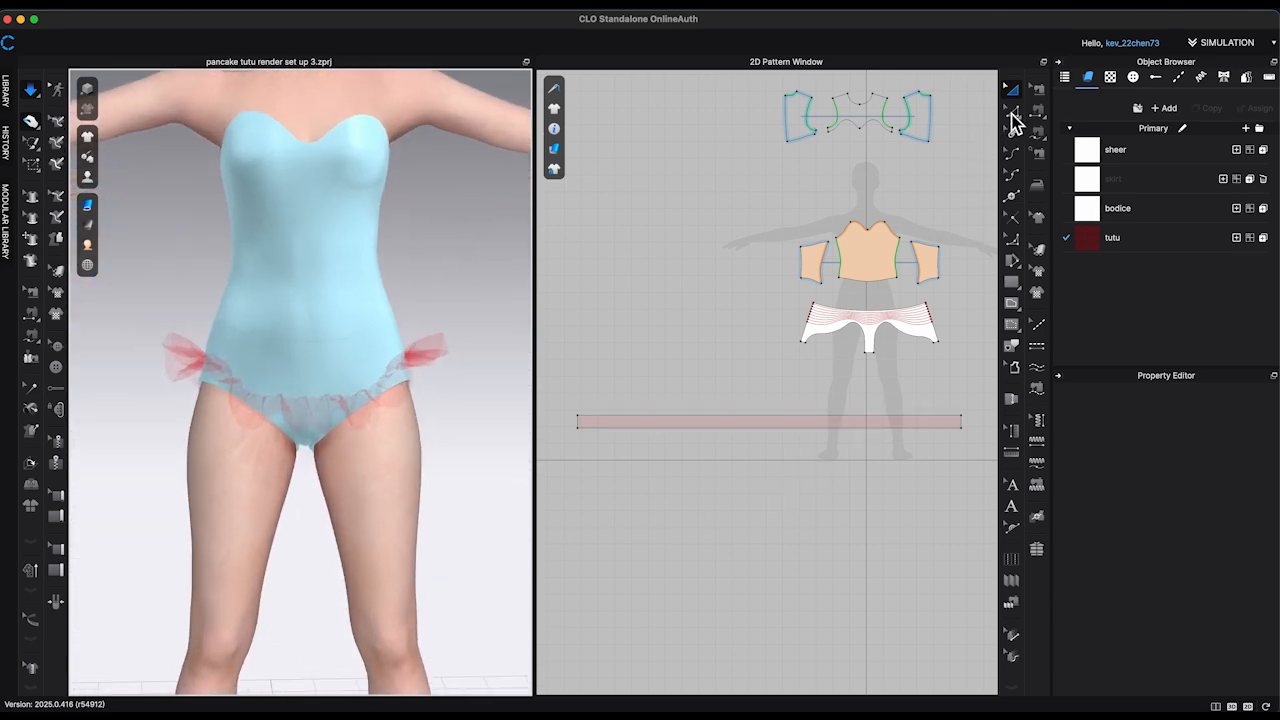
Step: Select the tutu strip's two short end segments and open Distribute Internal Line between Segments for them
{"action": "left_click", "coordinate": [1015, 110]}
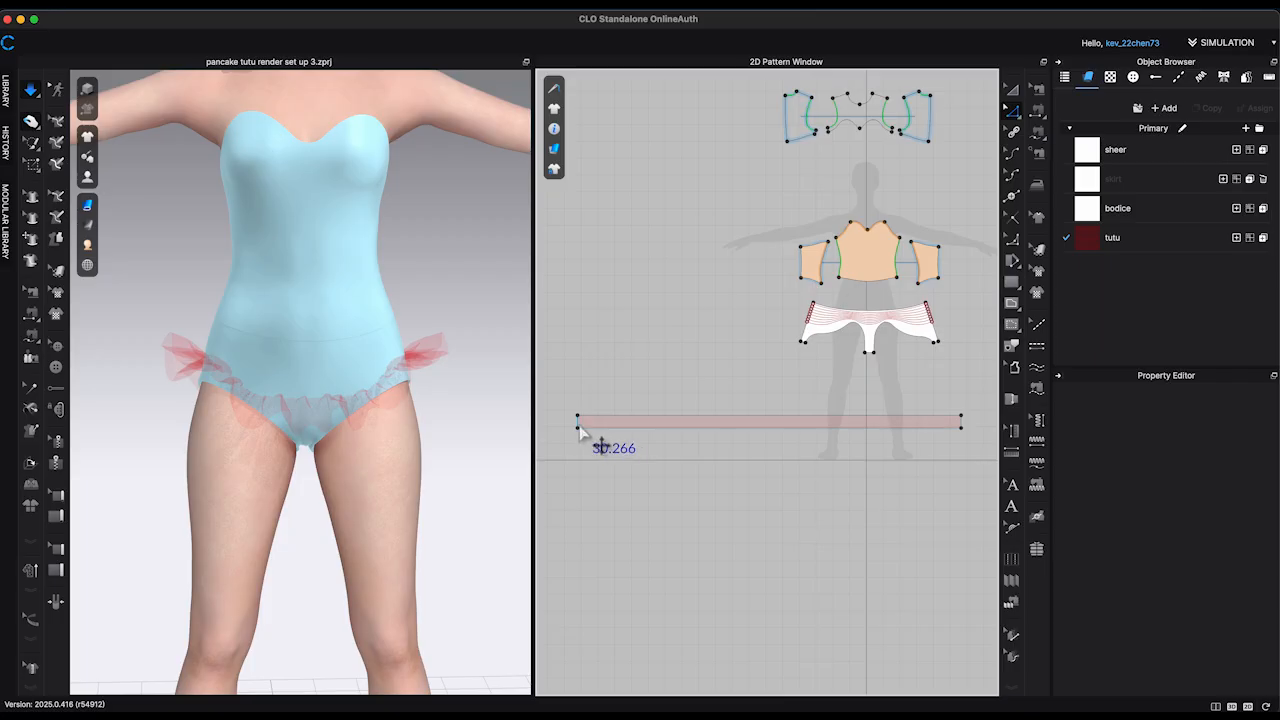
{"action": "left_click", "coordinate": [579, 431]}
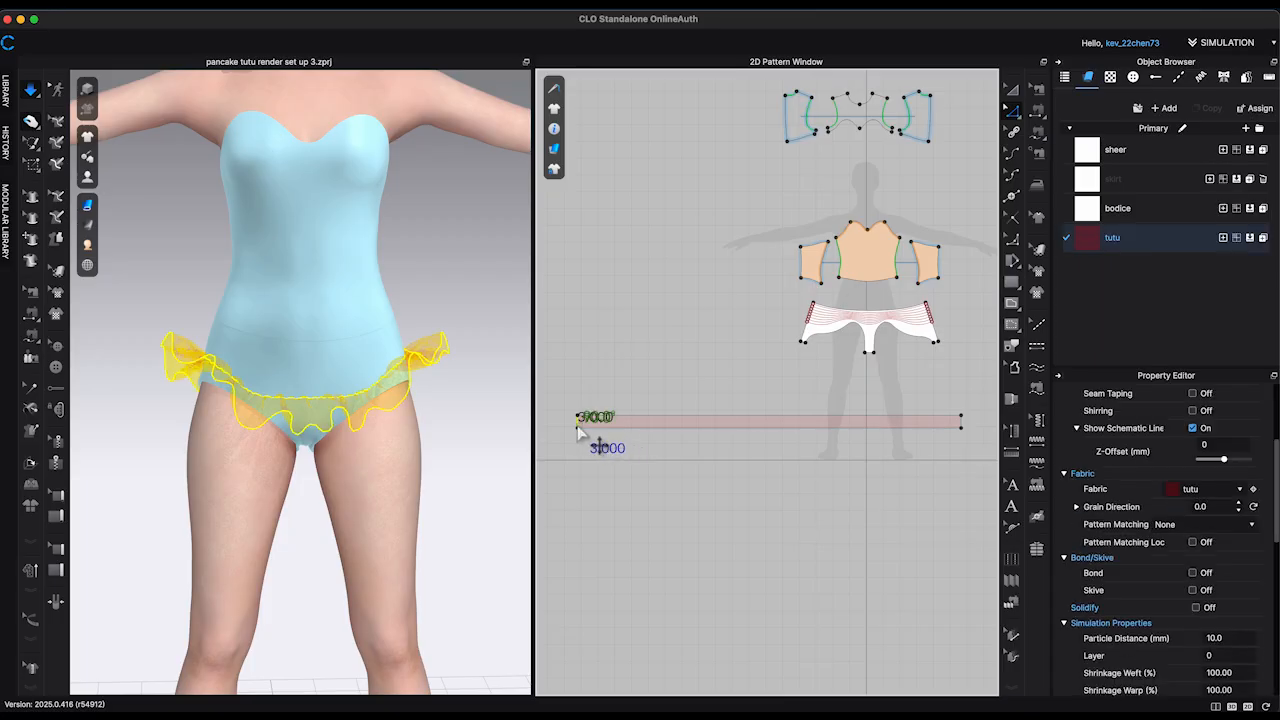
{"action": "right_click", "coordinate": [964, 430]}
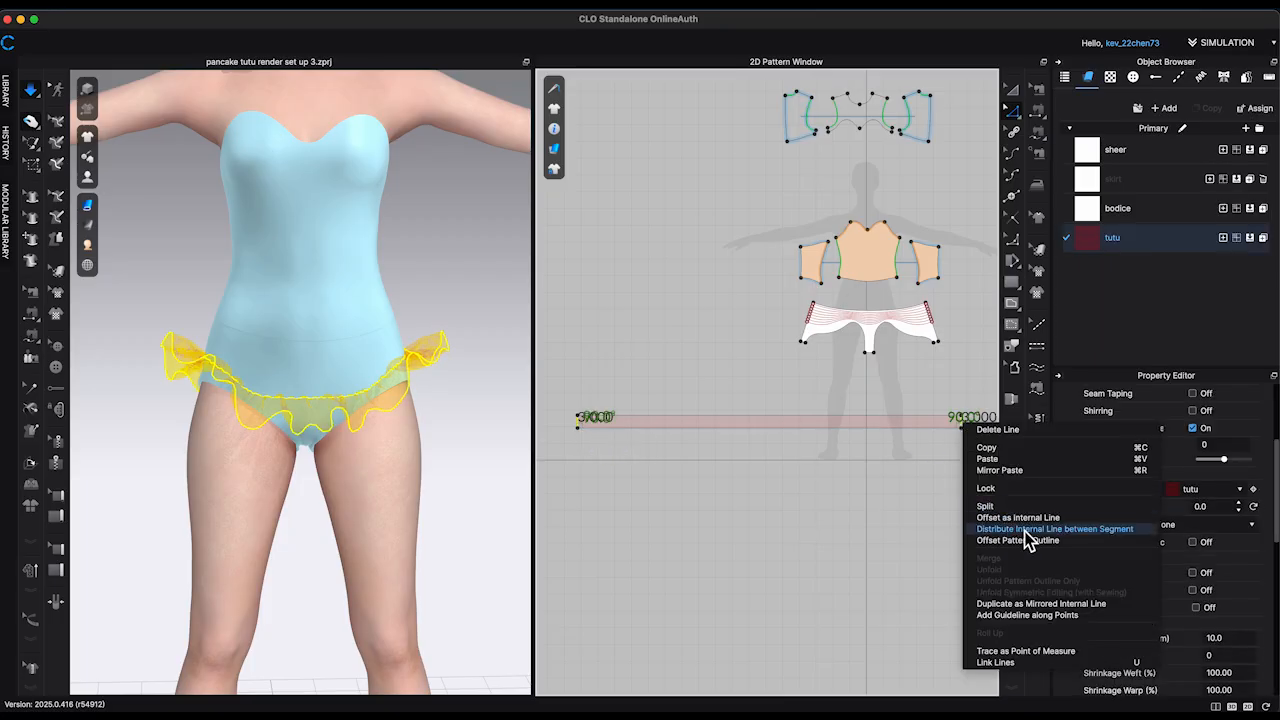
{"action": "left_click", "coordinate": [1060, 529]}
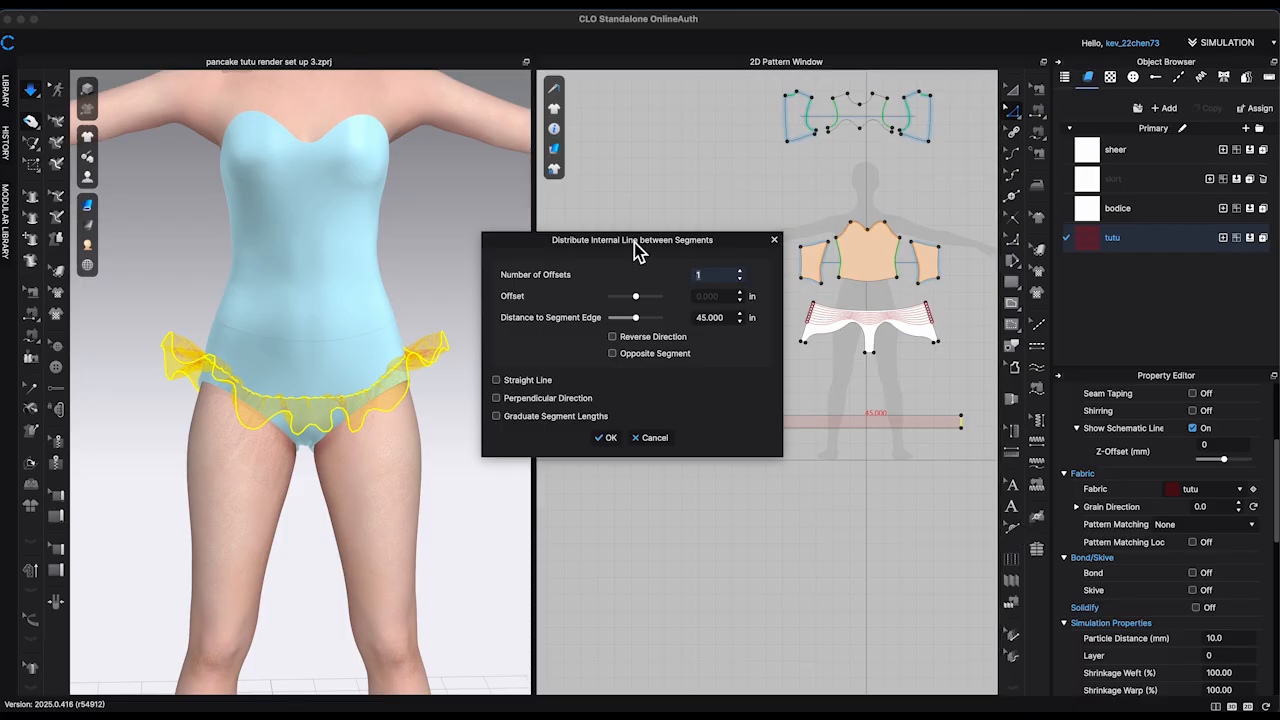
{"action": "left_click_drag", "start_coordinate": [638, 252], "coordinate": [406, 207]}
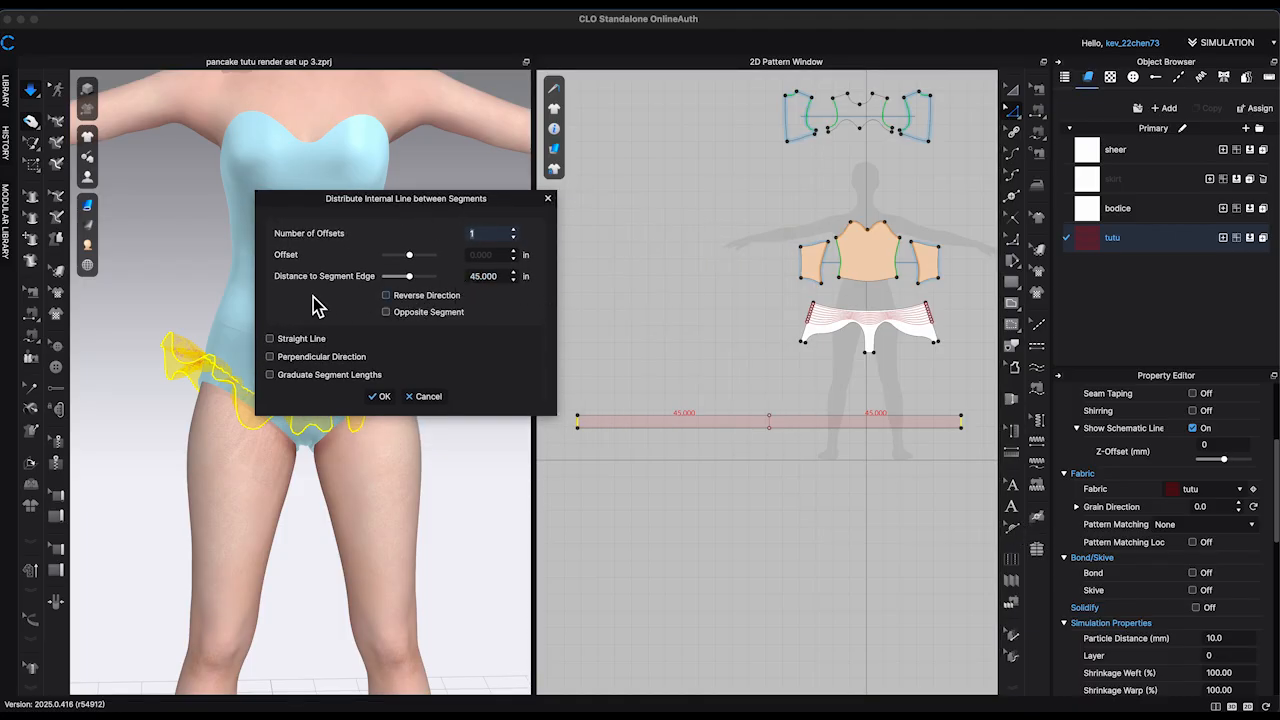
Step: Set the number of offsets to 150 and create the evenly distributed internal lines across the tutu strip
{"action": "left_click", "coordinate": [516, 232]}
{"action": "left_click", "coordinate": [516, 232]}
{"action": "left_click", "coordinate": [516, 232]}
{"action": "left_click", "coordinate": [516, 232]}
{"action": "left_click", "coordinate": [516, 232]}
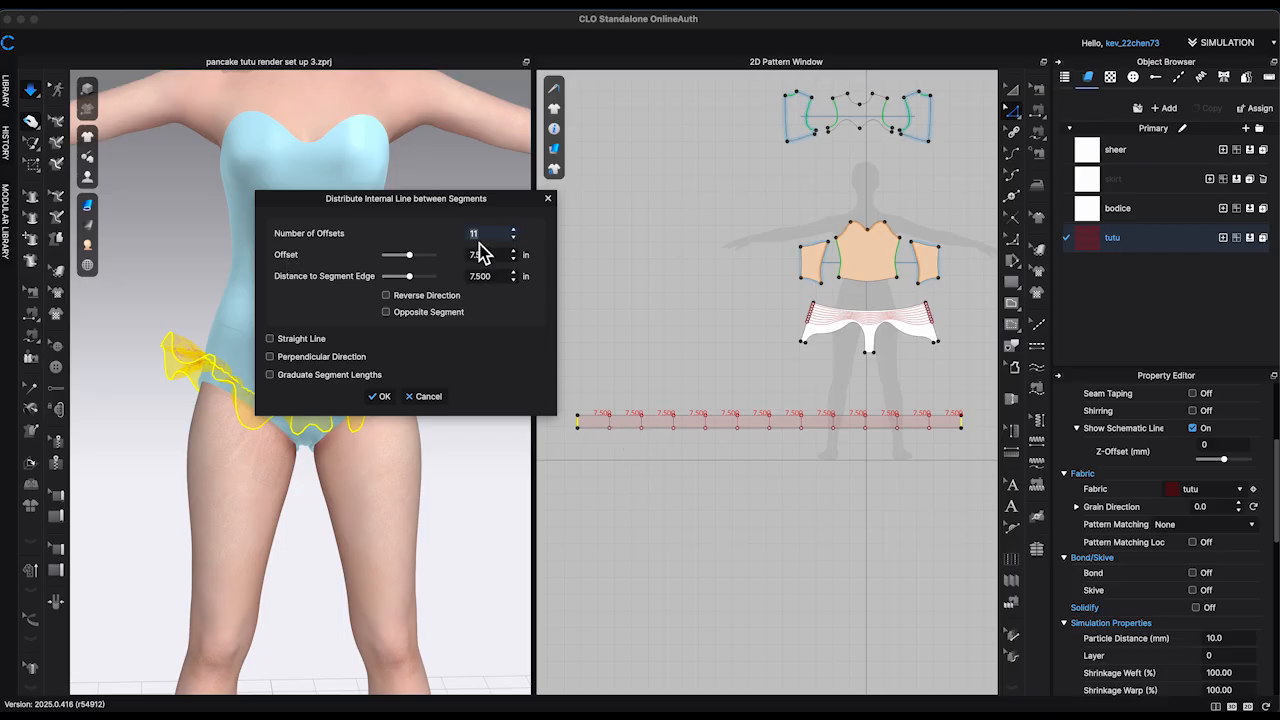
{"action": "left_click", "coordinate": [515, 231]}
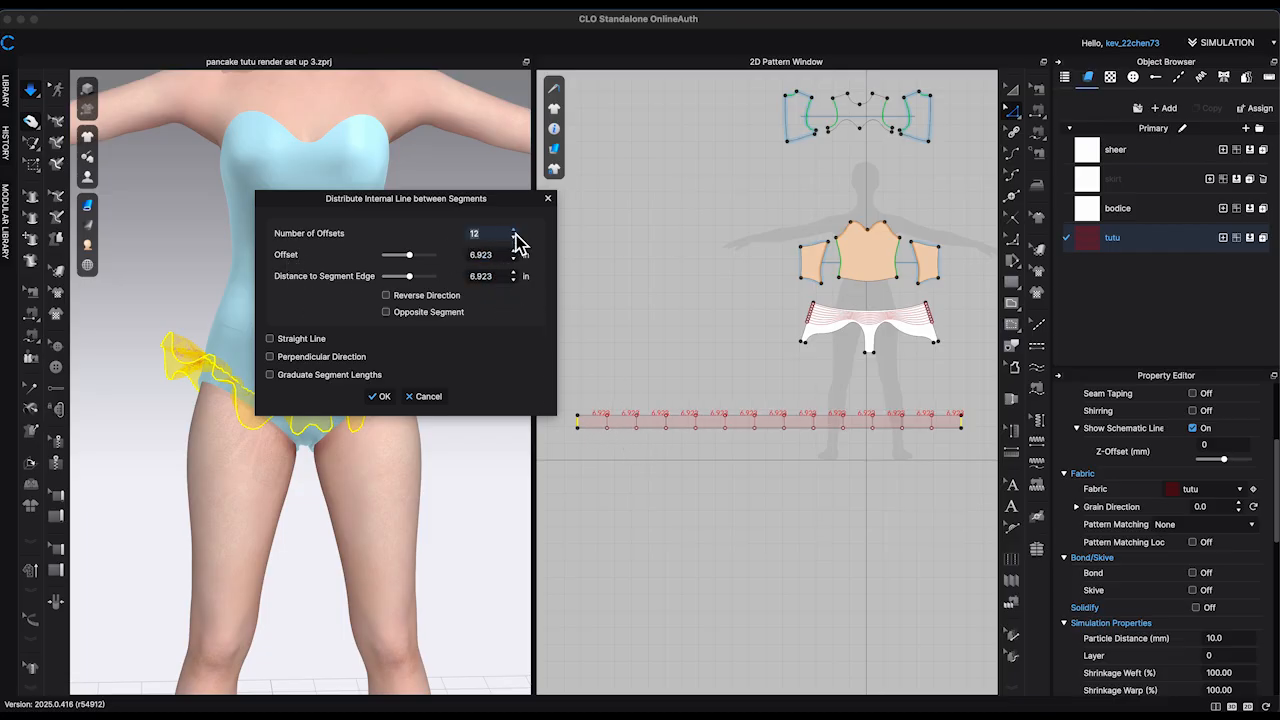
{"action": "left_click", "coordinate": [515, 231]}
{"action": "left_click", "coordinate": [515, 231]}
{"action": "left_click", "coordinate": [515, 231]}
{"action": "left_click", "coordinate": [515, 231]}
{"action": "left_click", "coordinate": [515, 231]}
{"action": "left_click", "coordinate": [515, 231]}
{"action": "left_click", "coordinate": [515, 231]}
{"action": "key", "text": "BackSpace"}
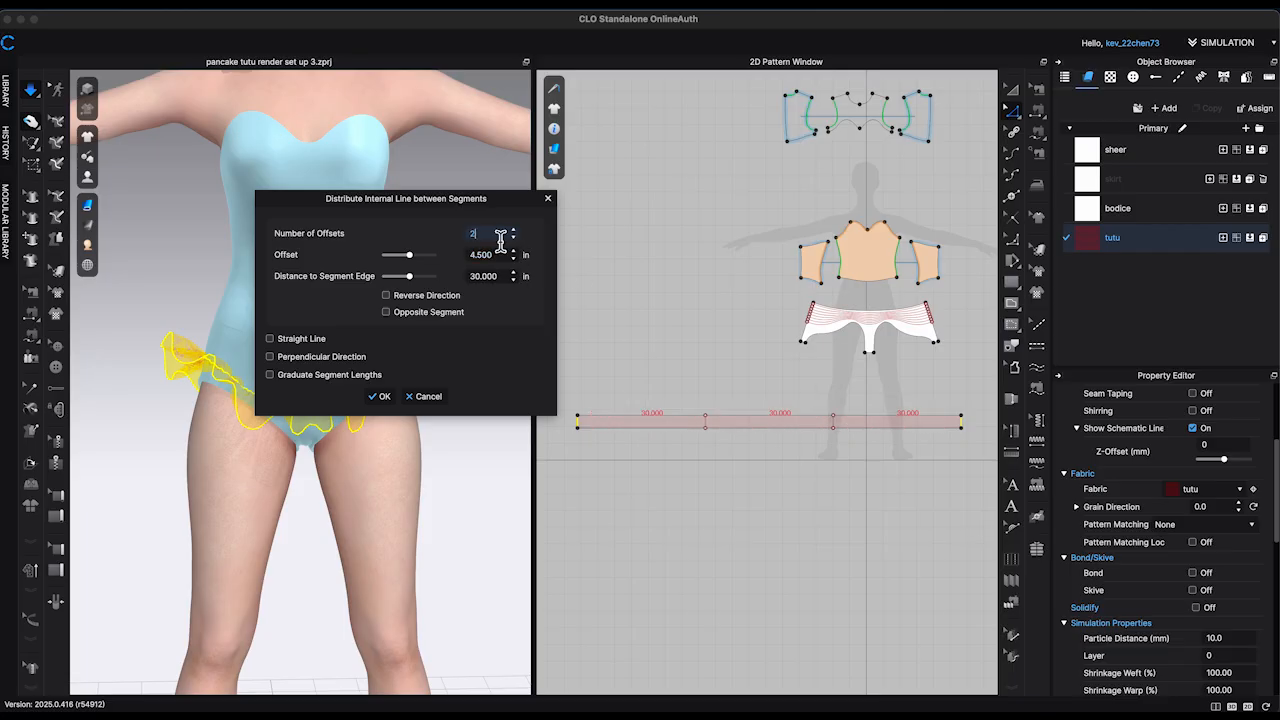
{"action": "type", "text": "110"}
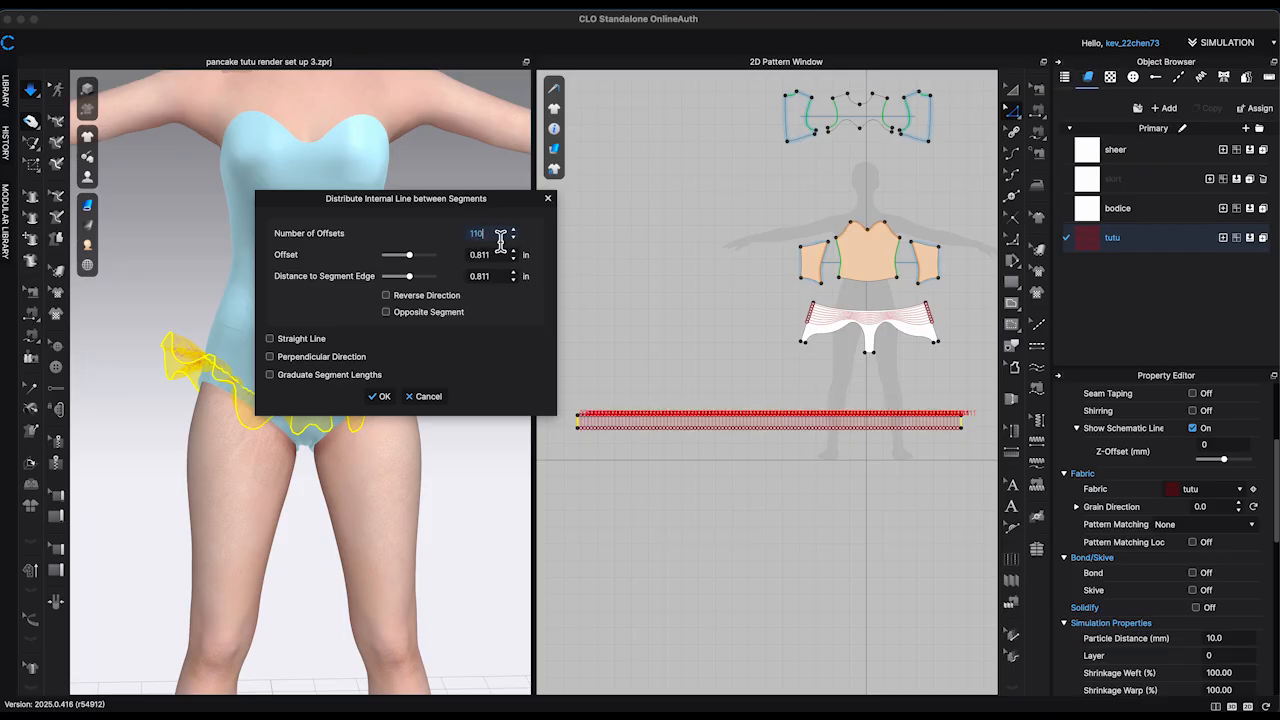
{"action": "key", "text": "BackSpace"}
{"action": "key", "text": "BackSpace"}
{"action": "type", "text": "20"}
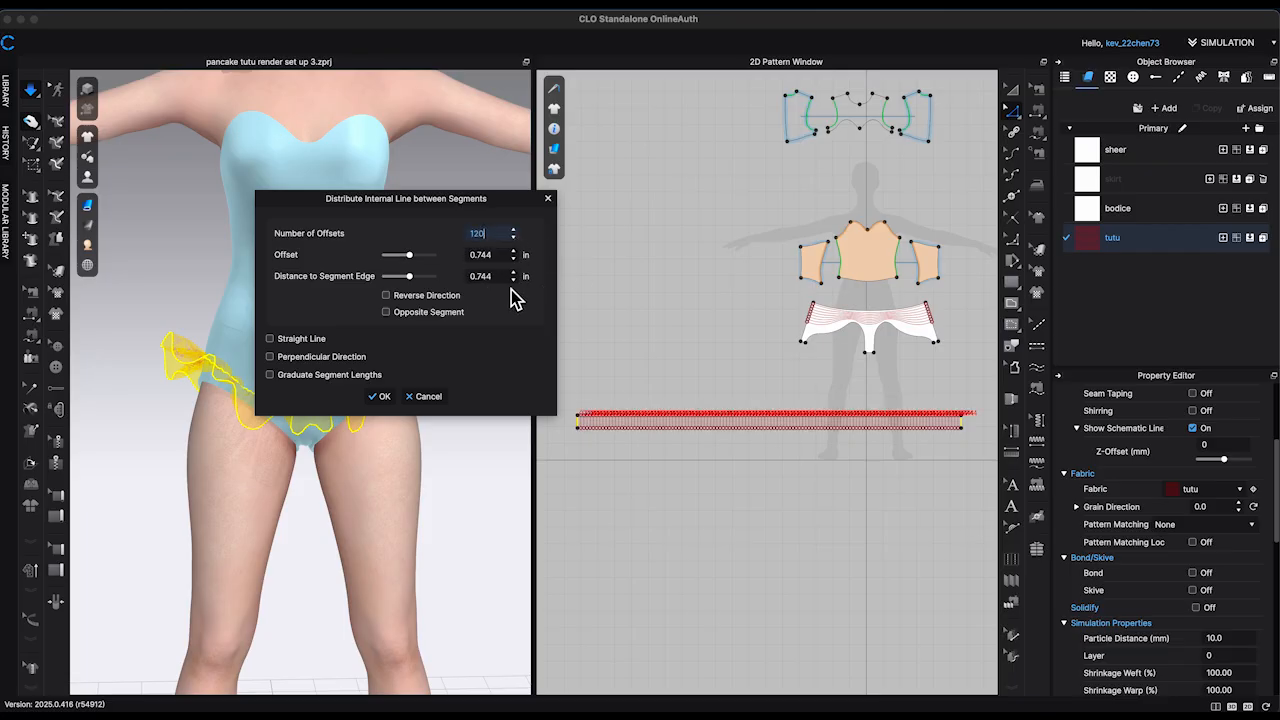
{"action": "key", "text": "BackSpace"}
{"action": "key", "text": "BackSpace"}
{"action": "type", "text": "50"}
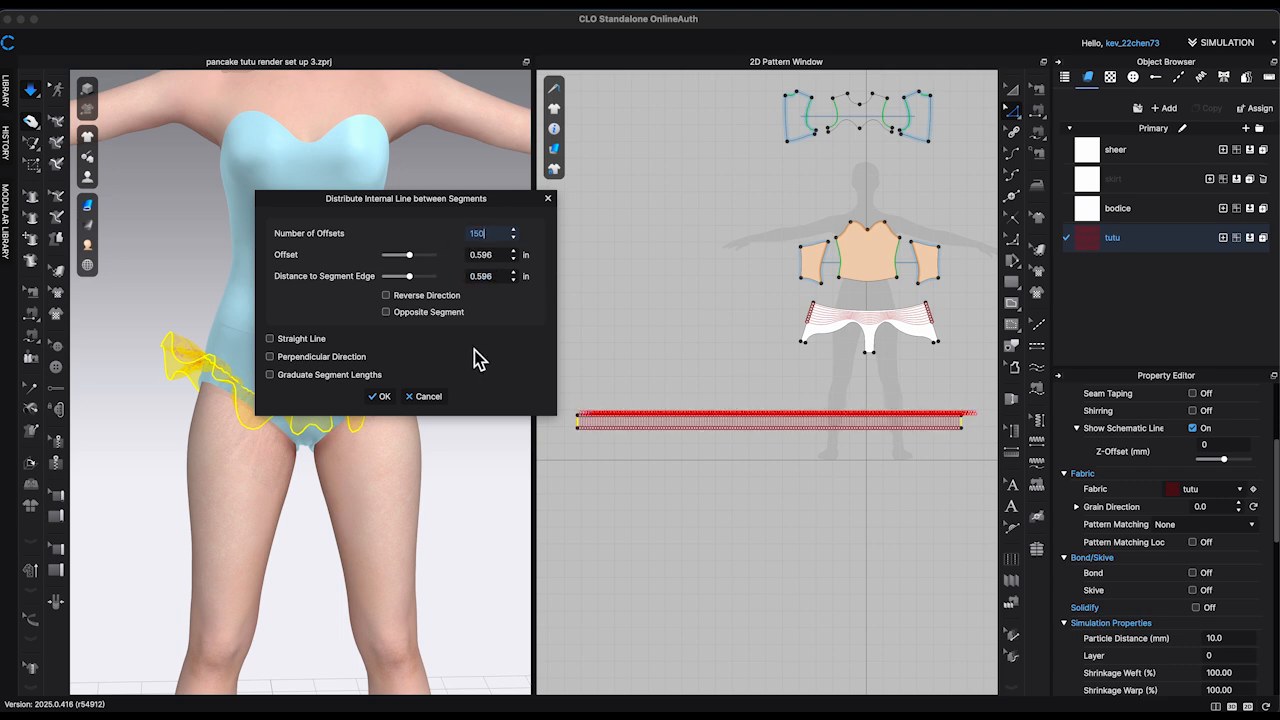
{"action": "left_click", "coordinate": [380, 397]}
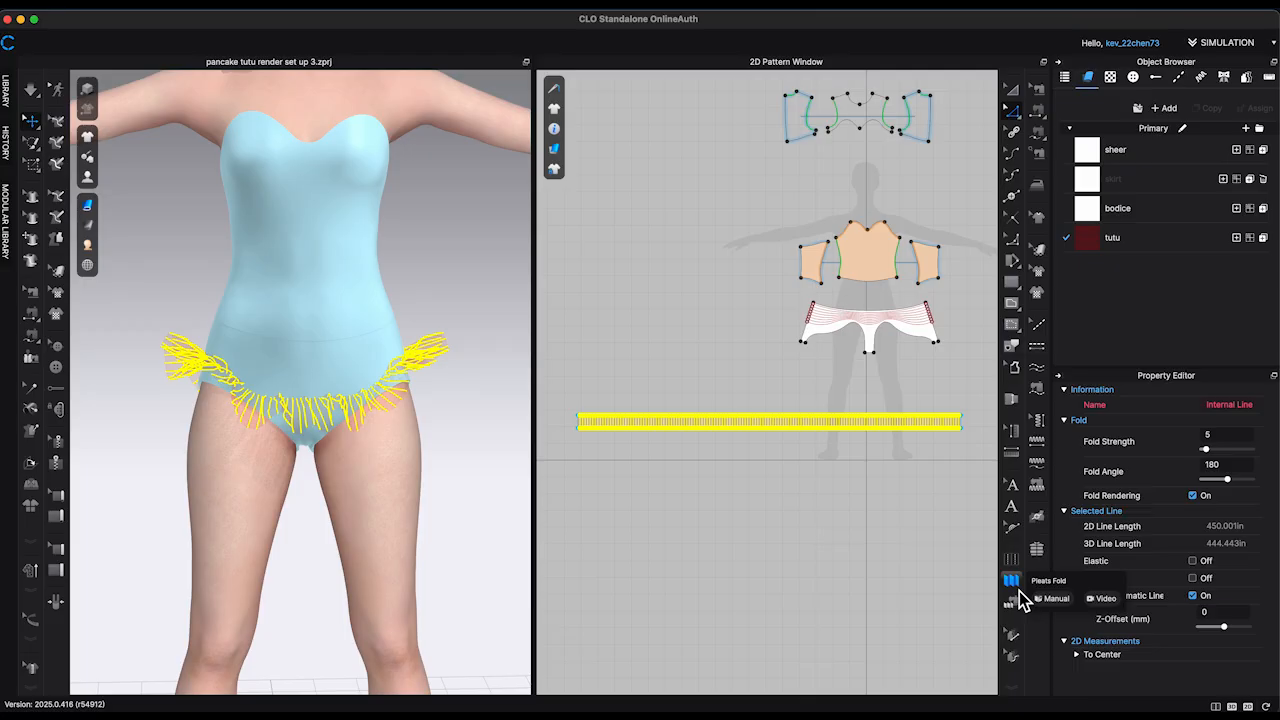
Step: Apply Pleats Fold across the whole tutu strip as accordion pleats with 2 internal lines per pleat and fold angles 0 - 360
{"action": "left_click", "coordinate": [1011, 582]}
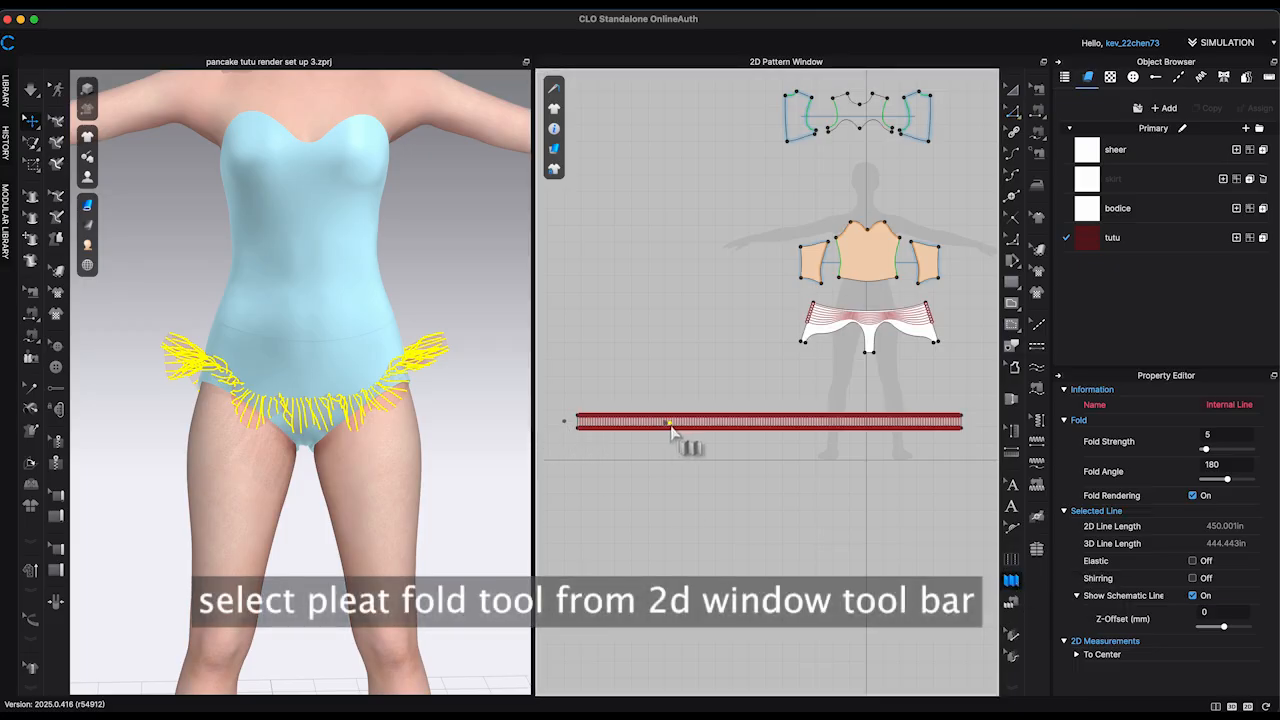
{"action": "scroll", "coordinate": [731, 435], "scroll_direction": "up", "scroll_amount": 3}
{"action": "scroll", "coordinate": [842, 436], "scroll_direction": "down", "scroll_amount": 3}
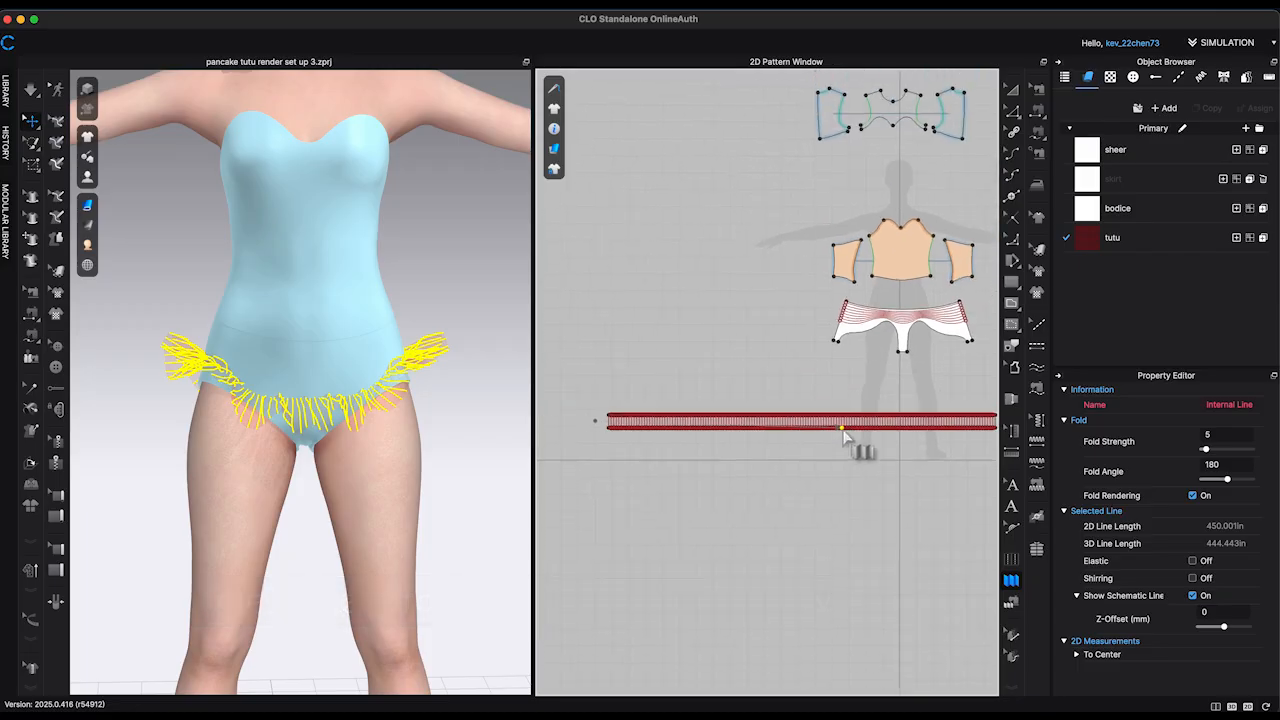
{"action": "middle_click_drag", "start_coordinate": [862, 456], "coordinate": [798, 490]}
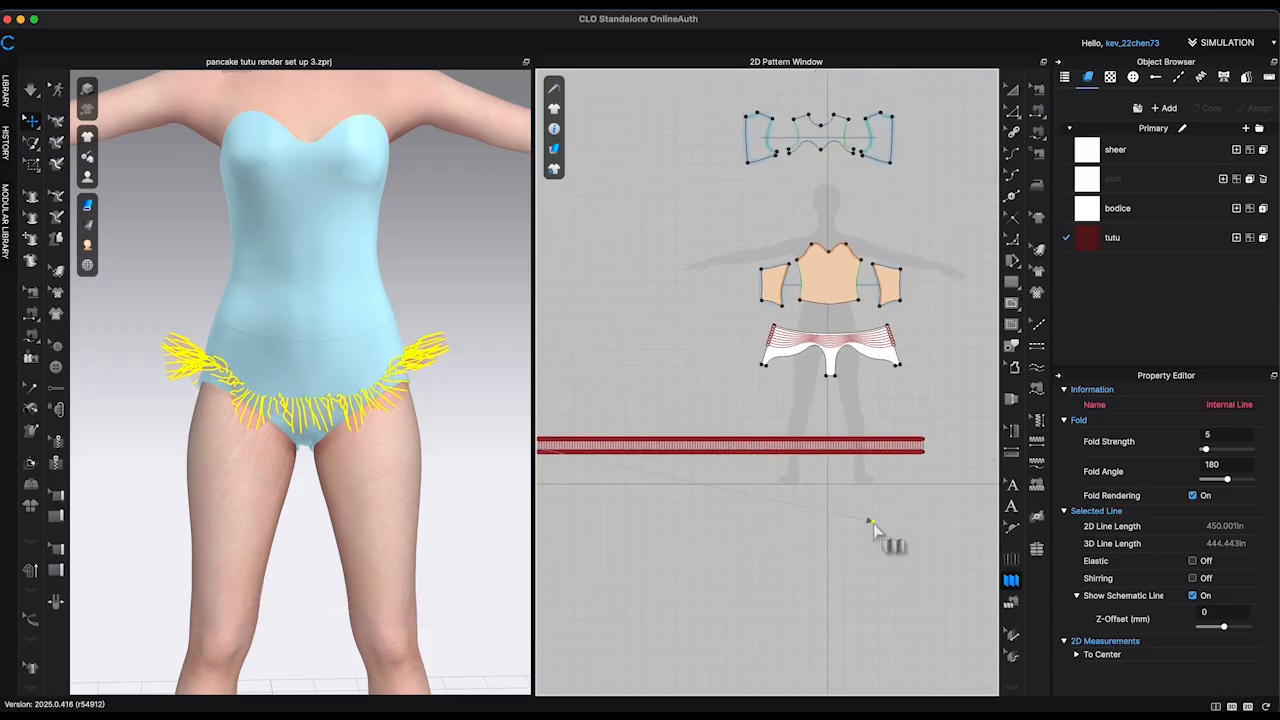
{"action": "left_click", "coordinate": [951, 455]}
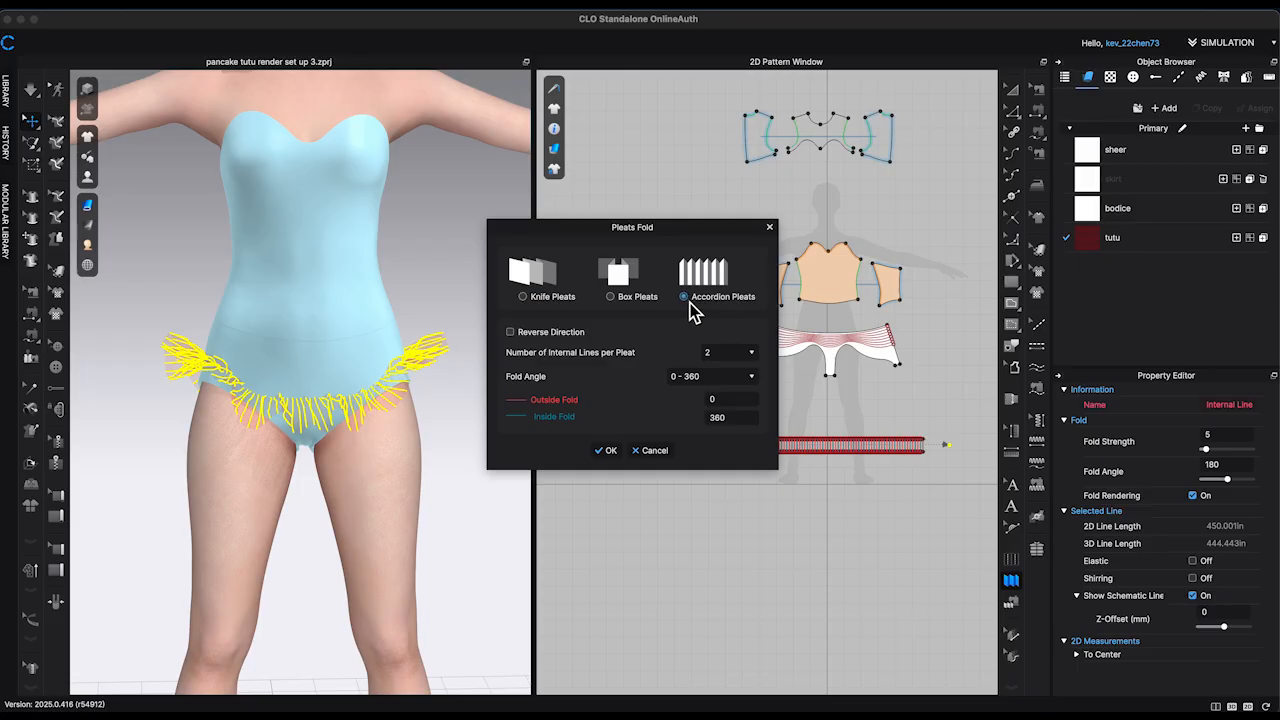
{"action": "left_click", "coordinate": [606, 451]}
Step: Simulate the pleated tutu strip so the accordion folds form around the hips, and clear the line selection
{"action": "scroll", "coordinate": [447, 447], "scroll_direction": "up", "scroll_amount": 5}
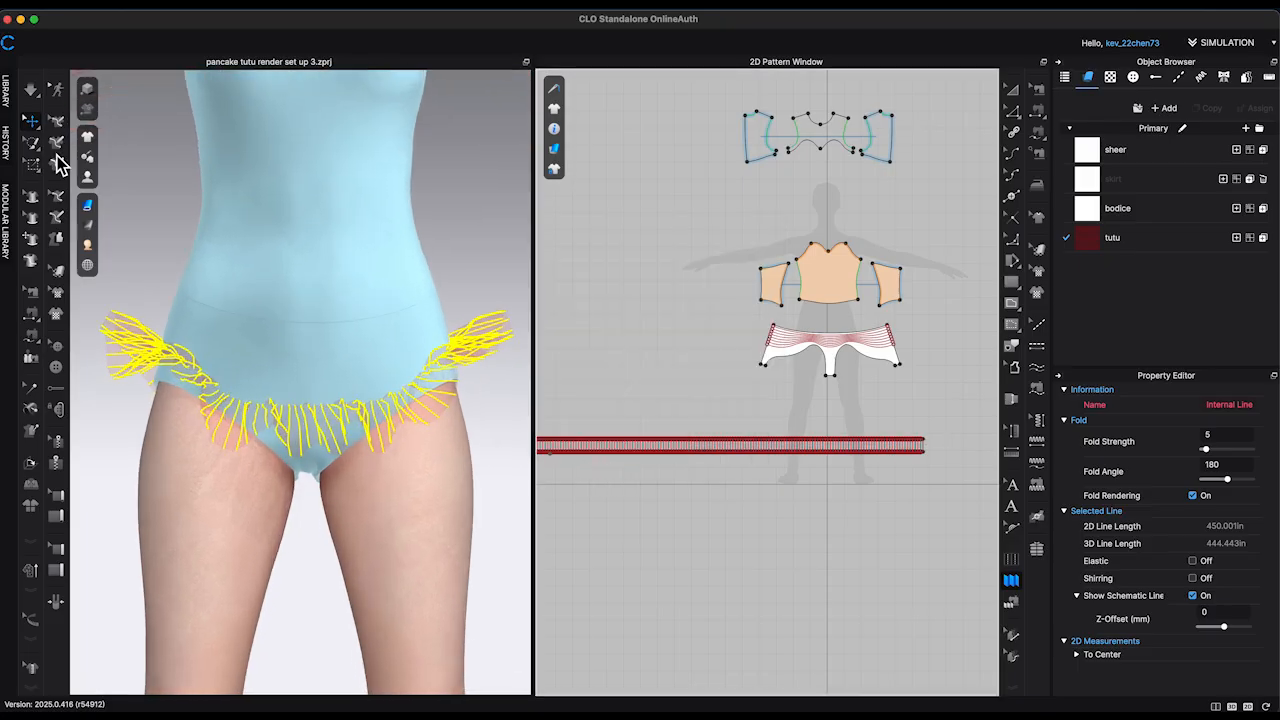
{"action": "scroll", "coordinate": [463, 403], "scroll_direction": "up", "scroll_amount": 1}
{"action": "left_click", "coordinate": [36, 94]}
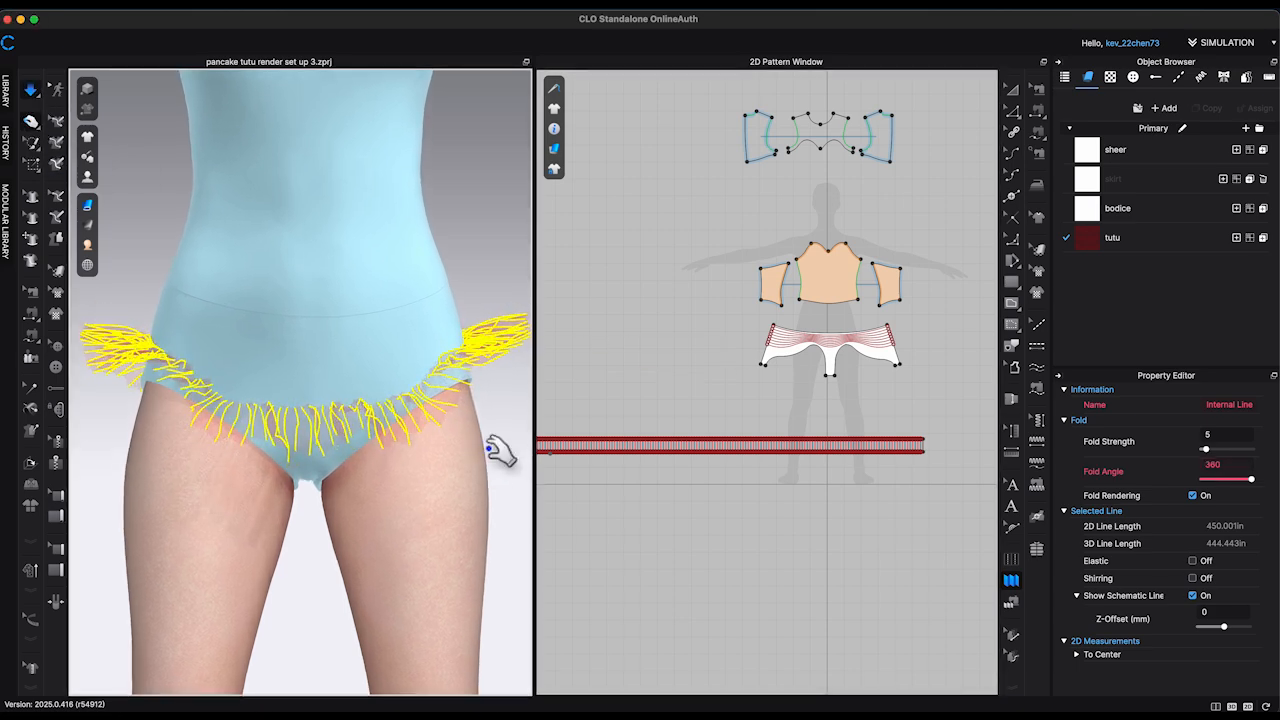
{"action": "right_click_drag", "start_coordinate": [500, 450], "coordinate": [569, 486]}
{"action": "scroll", "coordinate": [536, 464], "scroll_direction": "down", "scroll_amount": 4}
{"action": "left_click", "coordinate": [520, 466]}
{"action": "scroll", "coordinate": [689, 514], "scroll_direction": "down", "scroll_amount": 6}
{"action": "scroll", "coordinate": [688, 516], "scroll_direction": "down", "scroll_amount": 1}
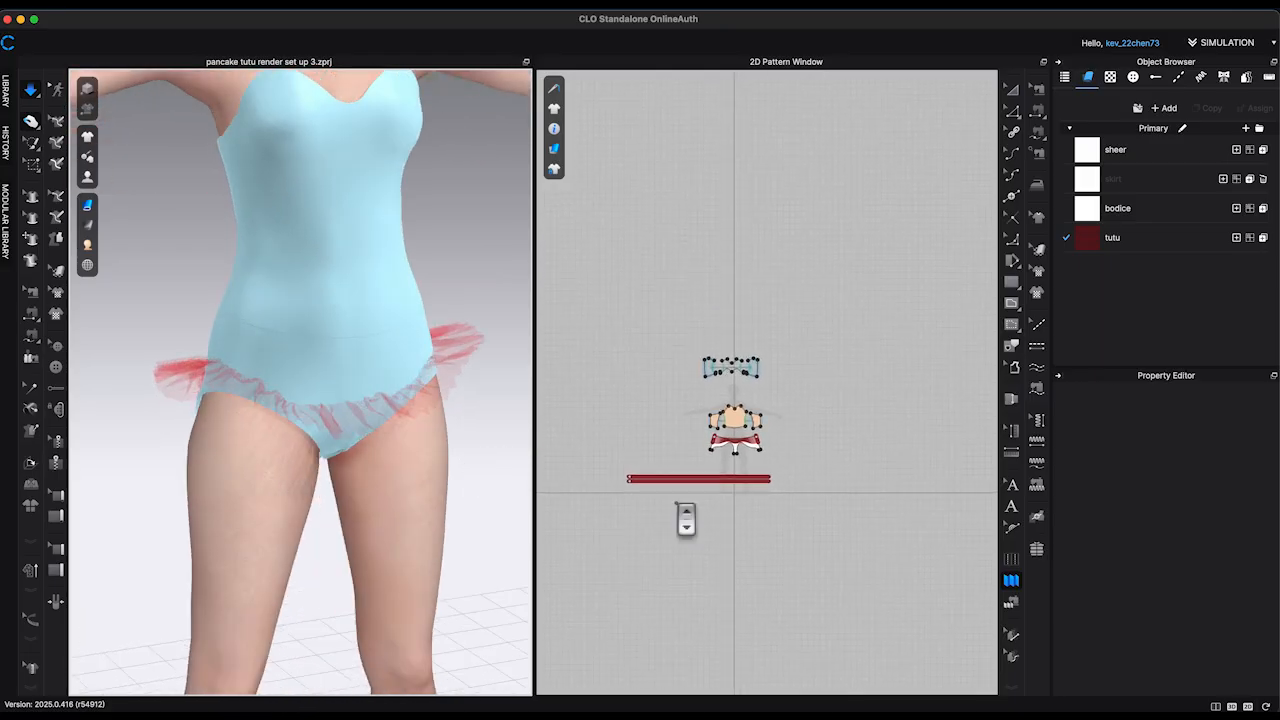
Step: Select the pleated tutu strip, set its particle distance to 8 mm and let it simulate
{"action": "scroll", "coordinate": [684, 518], "scroll_direction": "up", "scroll_amount": 3}
{"action": "key", "text": "a"}
{"action": "left_click_drag", "start_coordinate": [591, 491], "coordinate": [858, 449]}
{"action": "scroll", "coordinate": [1232, 580], "scroll_direction": "down", "scroll_amount": 3}
{"action": "scroll", "coordinate": [1237, 588], "scroll_direction": "down", "scroll_amount": 3}
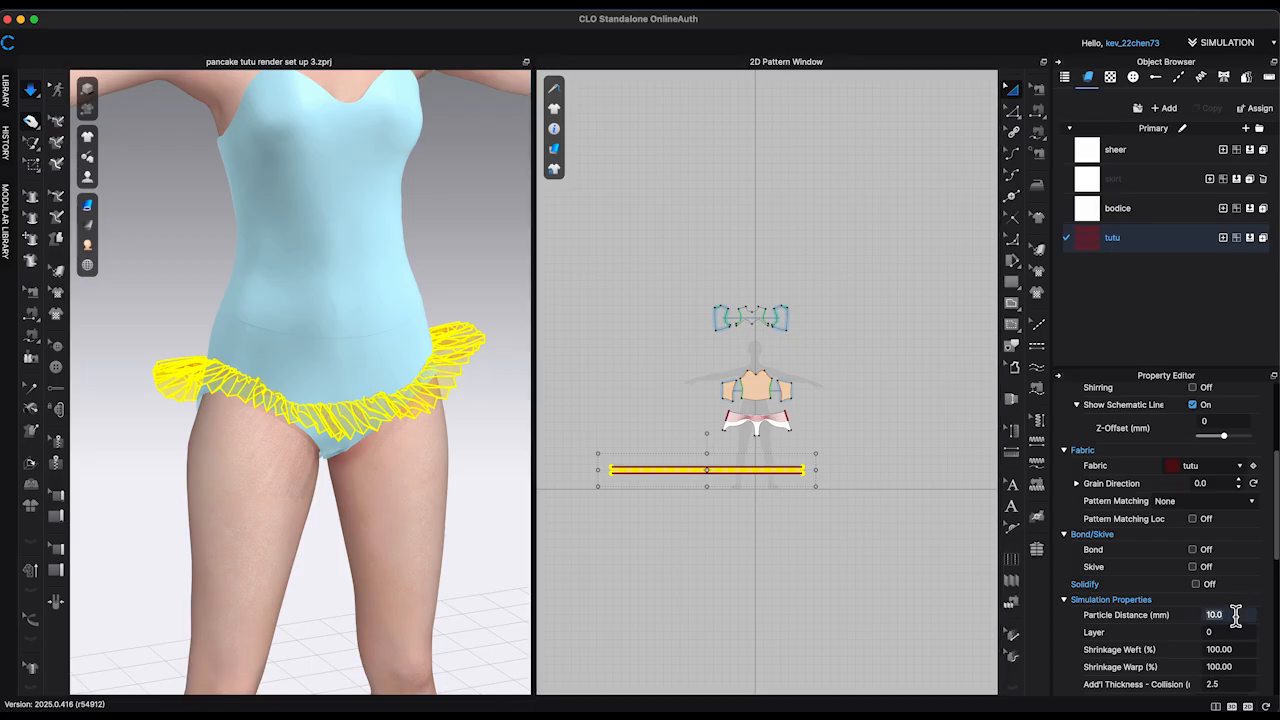
{"action": "right_click_drag", "start_coordinate": [500, 514], "coordinate": [527, 508]}
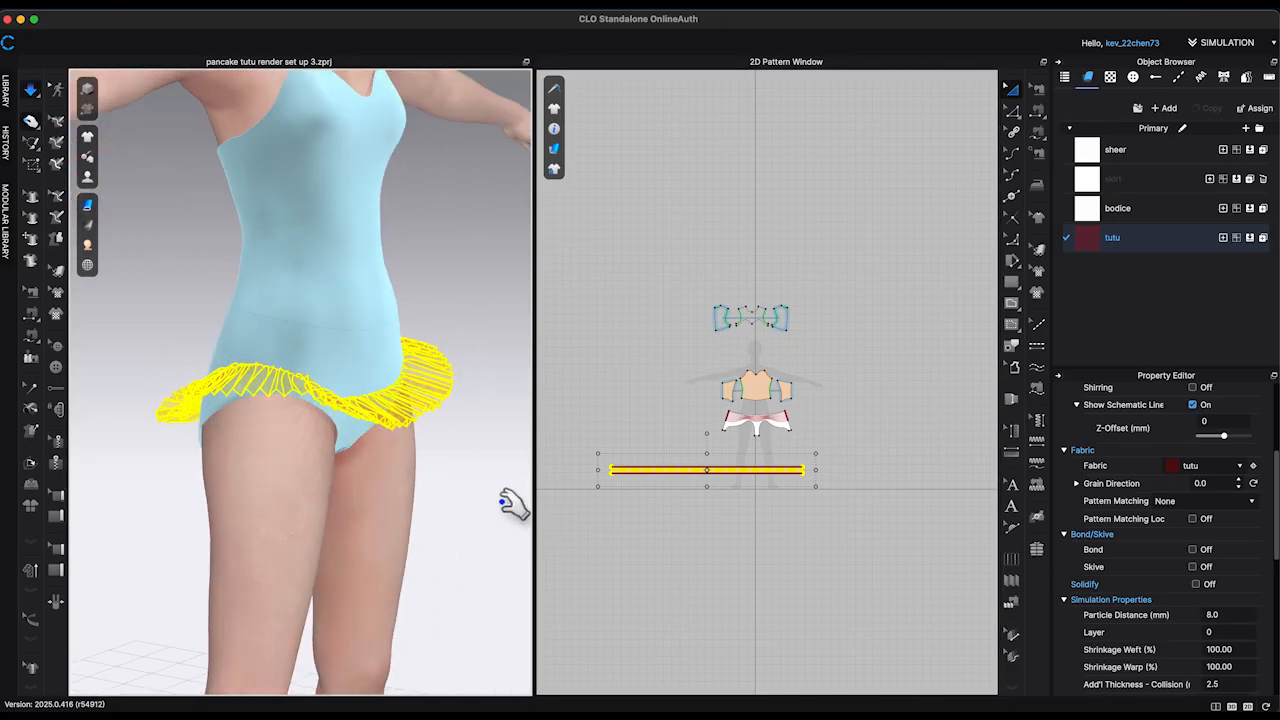
{"action": "left_click", "coordinate": [512, 505]}
Step: Scale the mesh texture on the tutu strip slightly down with the Edit Texture tool
{"action": "scroll", "coordinate": [490, 500], "scroll_direction": "up", "scroll_amount": 10}
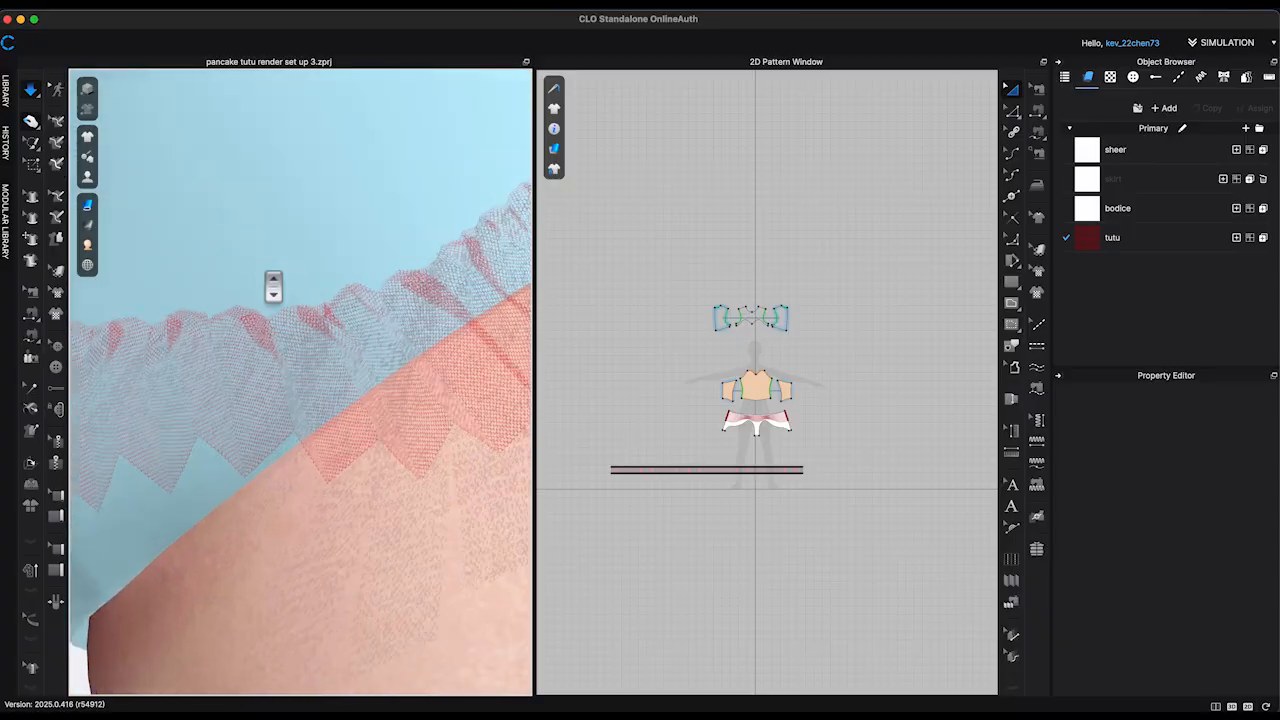
{"action": "scroll", "coordinate": [273, 287], "scroll_direction": "up", "scroll_amount": 2}
{"action": "left_click", "coordinate": [1042, 256]}
{"action": "scroll", "coordinate": [762, 440], "scroll_direction": "up", "scroll_amount": 10}
{"action": "middle_click_drag", "start_coordinate": [762, 440], "coordinate": [740, 140]}
{"action": "scroll", "coordinate": [763, 426], "scroll_direction": "up", "scroll_amount": 5}
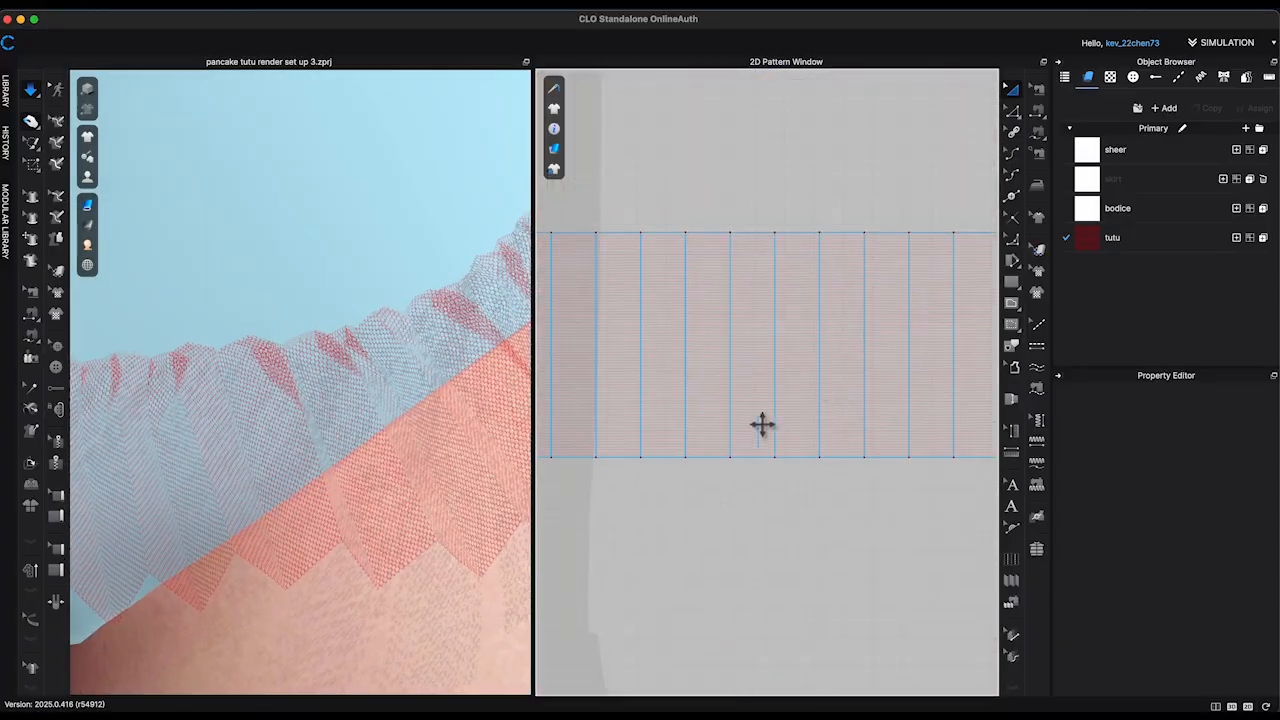
{"action": "left_click", "coordinate": [799, 331]}
{"action": "mouse_move", "coordinate": [947, 122]}
{"action": "left_mouse_down"}
{"action": "mouse_move", "coordinate": [971, 109]}
{"action": "mouse_move", "coordinate": [943, 138]}
{"action": "left_mouse_up"}
{"action": "scroll", "coordinate": [494, 380], "scroll_direction": "down", "scroll_amount": 6}
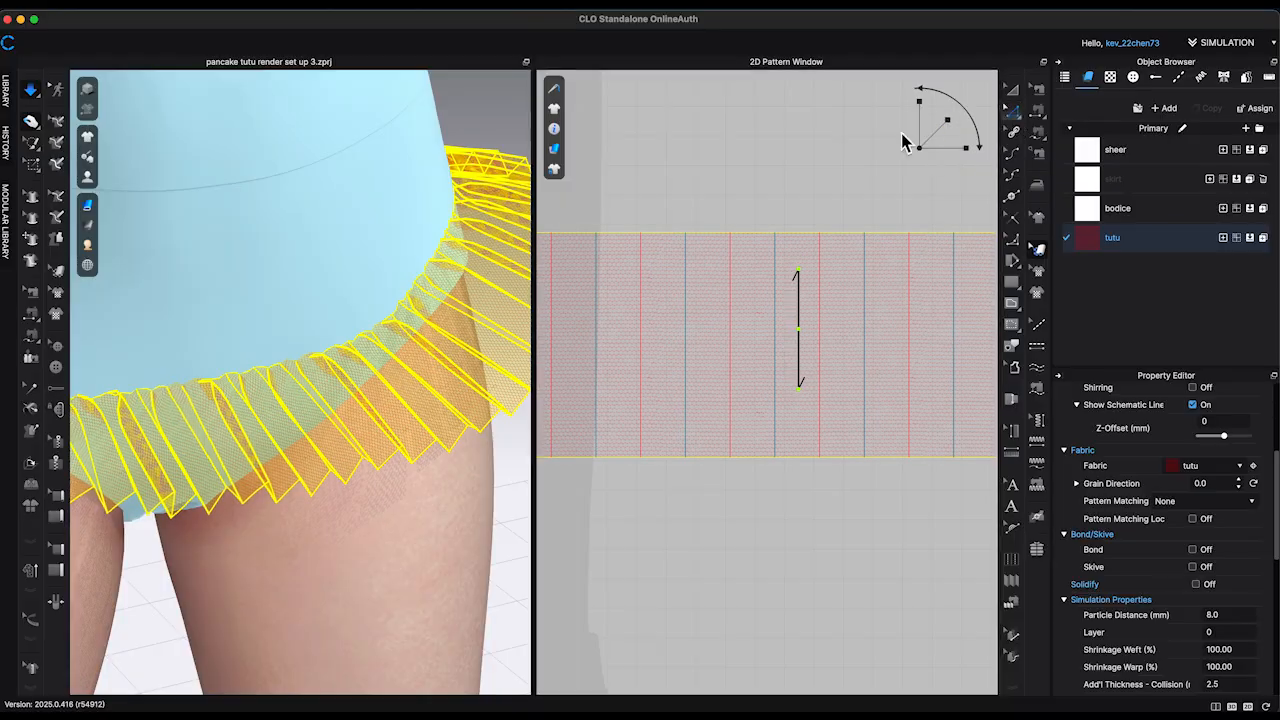
{"action": "left_click", "coordinate": [868, 163]}
Step: Strengthen the tutu strip on the avatar and restart the simulation
{"action": "scroll", "coordinate": [808, 186], "scroll_direction": "down", "scroll_amount": 10}
{"action": "scroll", "coordinate": [412, 203], "scroll_direction": "down", "scroll_amount": 5}
{"action": "scroll", "coordinate": [920, 200], "scroll_direction": "down", "scroll_amount": 5}
{"action": "middle_click_drag", "start_coordinate": [405, 243], "coordinate": [487, 253]}
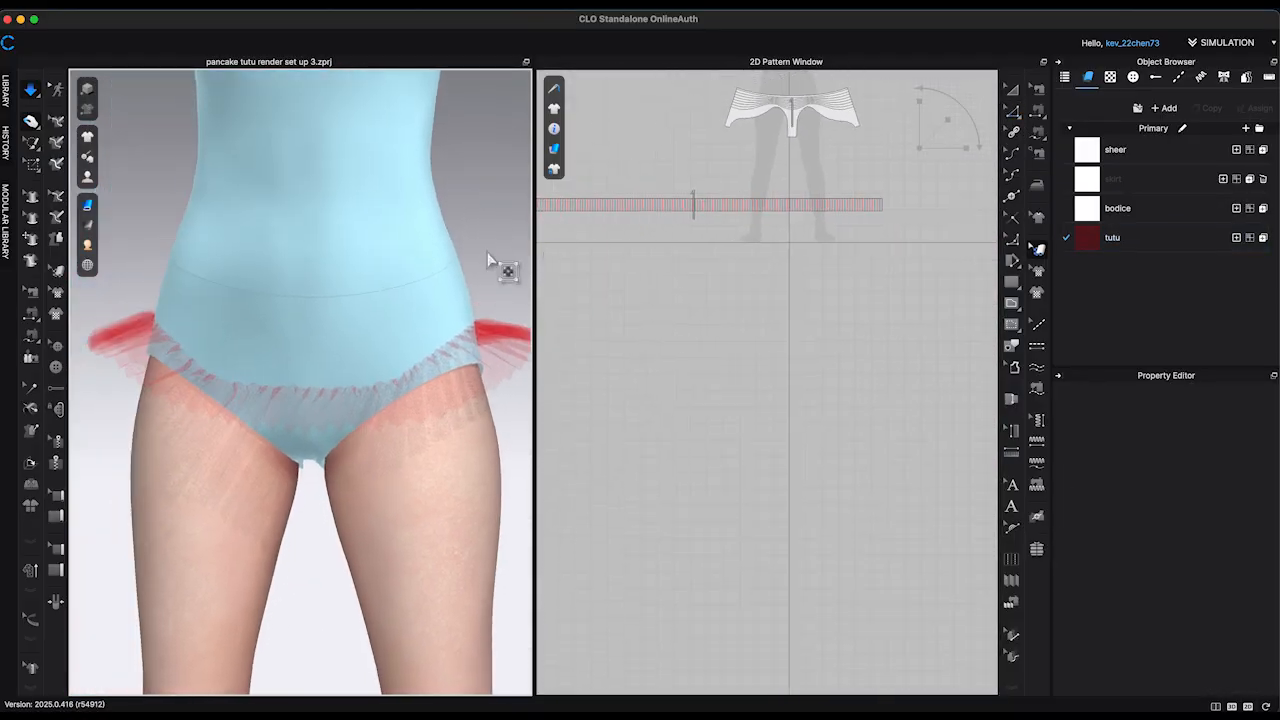
{"action": "right_click_drag", "start_coordinate": [489, 260], "coordinate": [462, 249]}
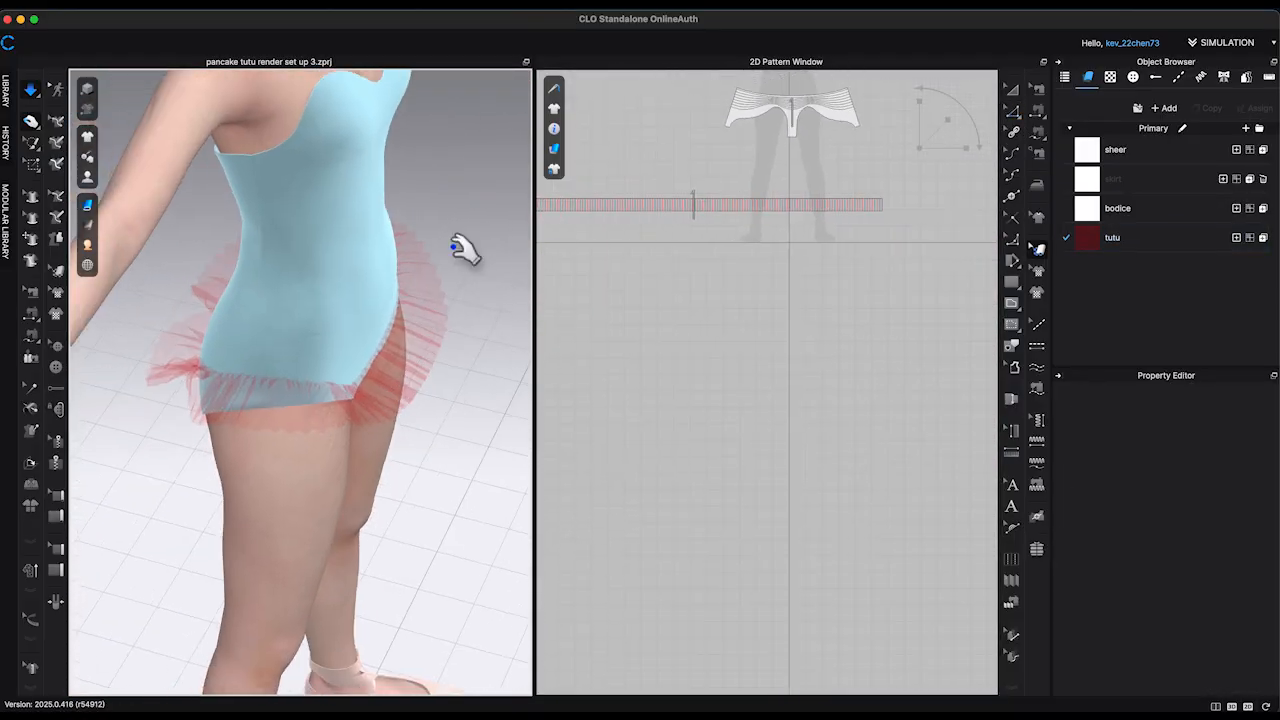
{"action": "right_click", "coordinate": [204, 399]}
{"action": "left_click", "coordinate": [258, 119]}
{"action": "key", "text": "space"}
Step: Pull the bunched pleats at the avatar's back into place until the ruffle lies evenly around the hips
{"action": "right_click_drag", "start_coordinate": [240, 428], "coordinate": [317, 457]}
{"action": "middle_click_drag", "start_coordinate": [317, 457], "coordinate": [390, 430]}
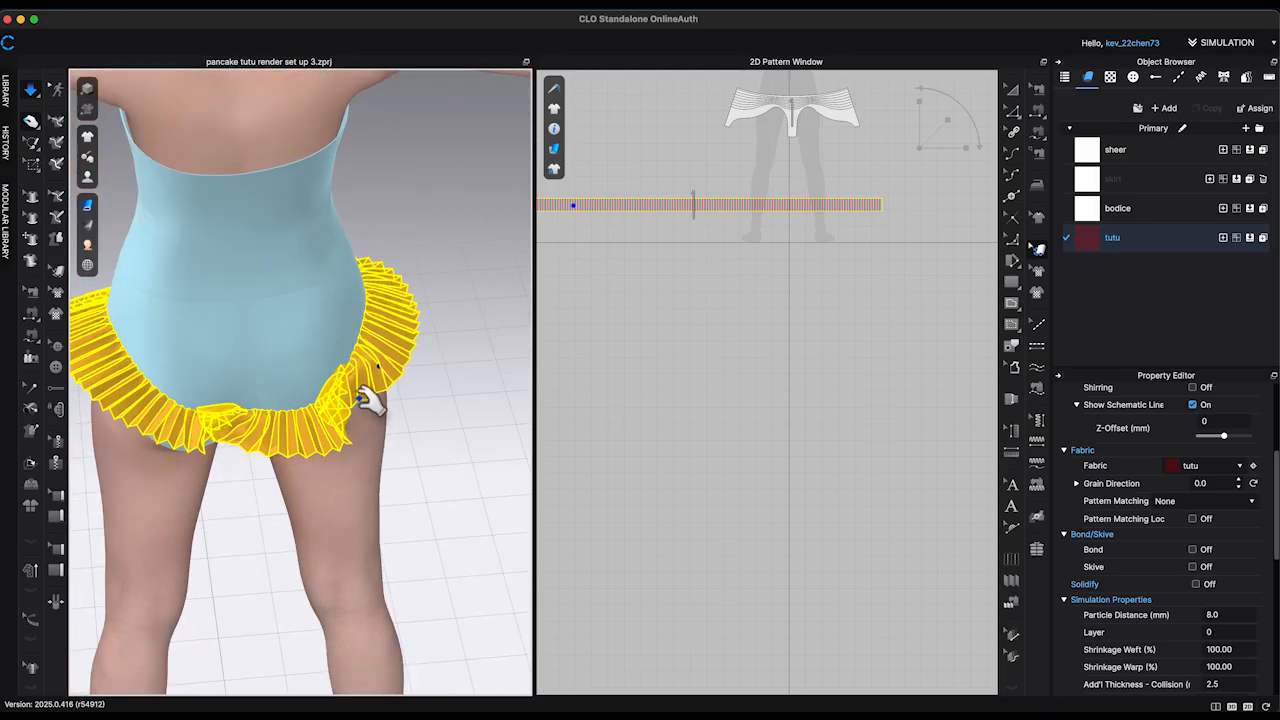
{"action": "left_click_drag", "start_coordinate": [486, 398], "coordinate": [375, 405]}
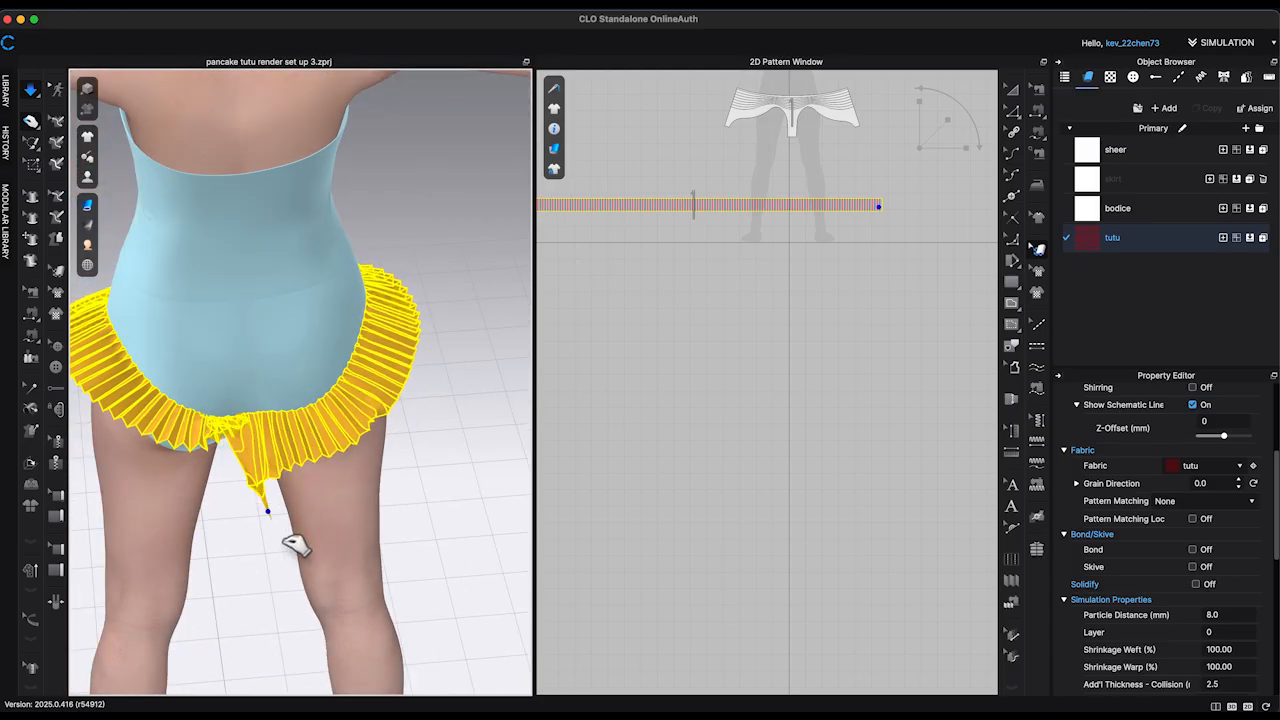
{"action": "left_click_drag", "start_coordinate": [296, 545], "coordinate": [229, 503]}
{"action": "left_click_drag", "start_coordinate": [140, 510], "coordinate": [212, 474]}
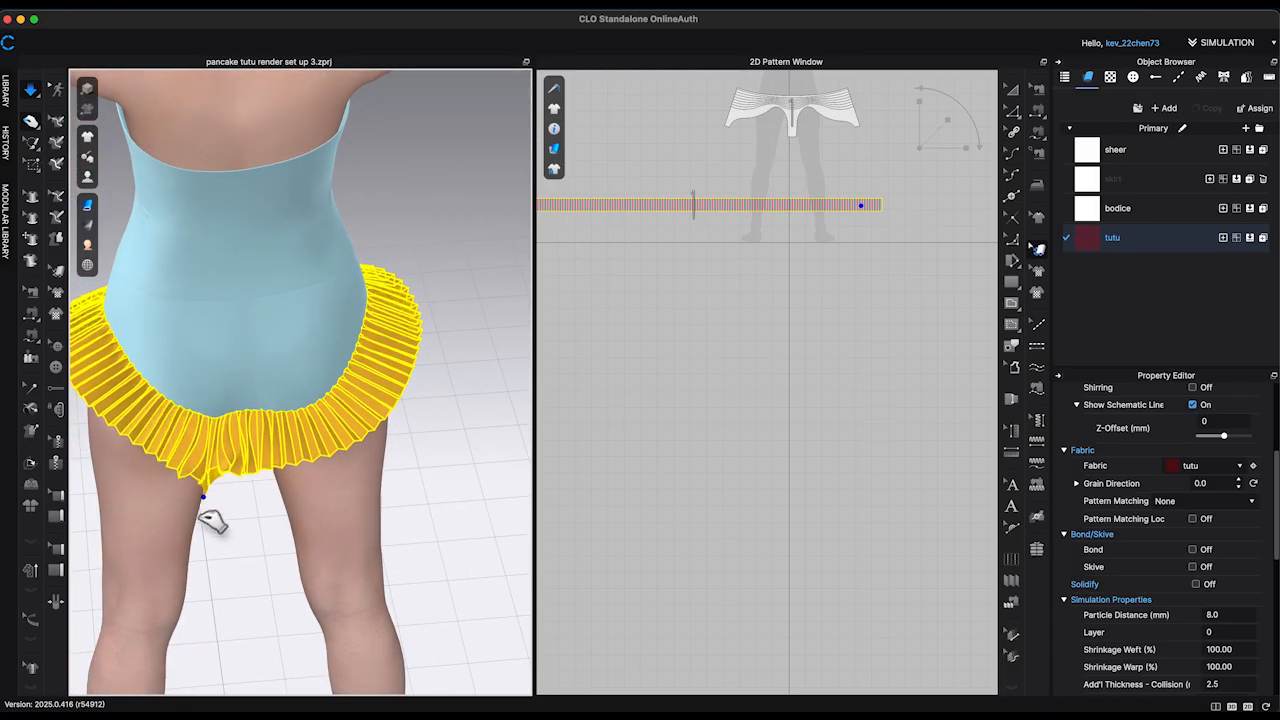
{"action": "left_click_drag", "start_coordinate": [210, 518], "coordinate": [228, 470]}
{"action": "right_click_drag", "start_coordinate": [228, 497], "coordinate": [232, 467]}
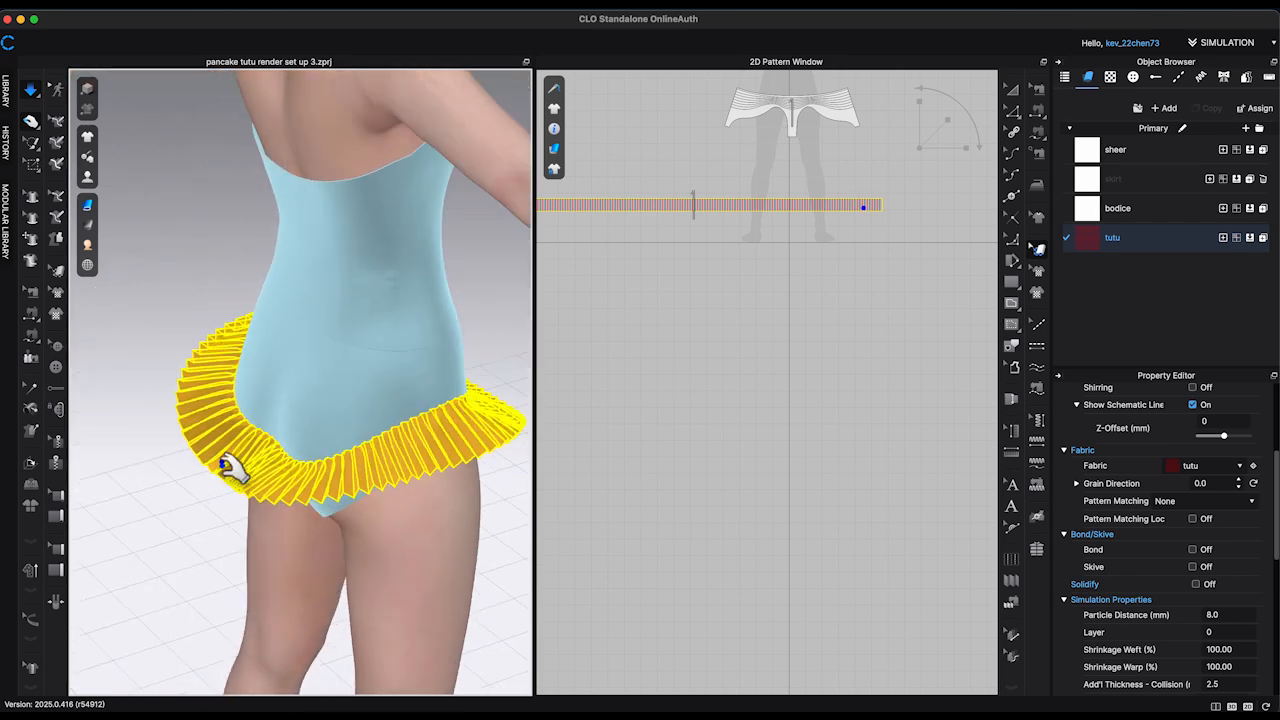
Step: Remove the strengthening from the tutu strip and simulate it again
{"action": "key", "text": "space"}
{"action": "right_click", "coordinate": [273, 481]}
{"action": "left_click", "coordinate": [326, 179]}
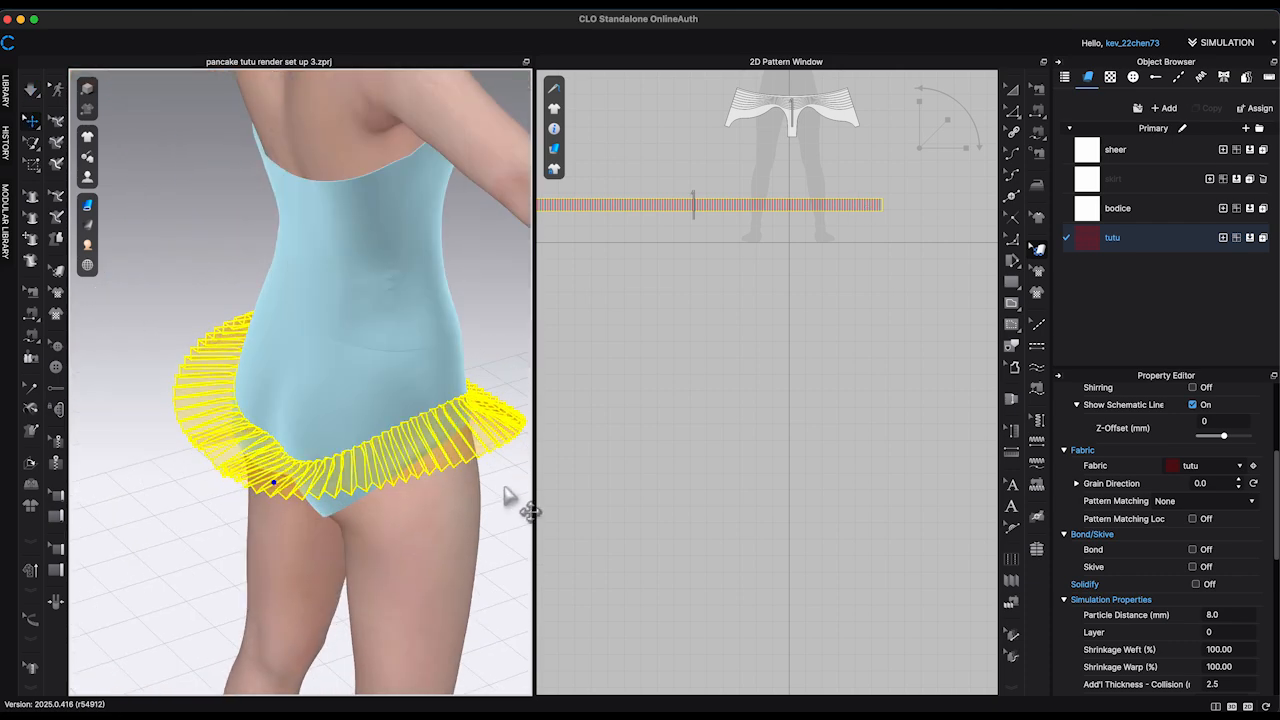
{"action": "middle_click_drag", "start_coordinate": [511, 495], "coordinate": [414, 427]}
{"action": "right_click_drag", "start_coordinate": [486, 474], "coordinate": [362, 428]}
{"action": "key", "text": "space"}
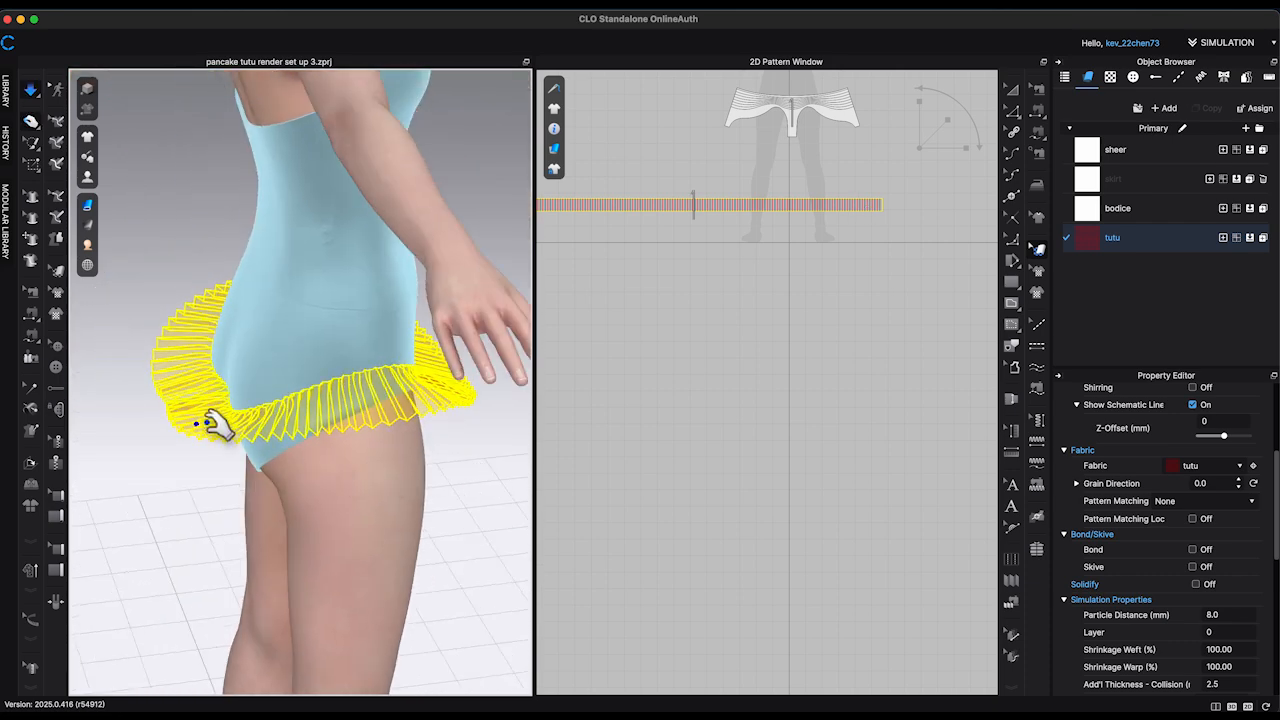
Step: Copy the pleated tutu strip and paste the duplicate directly below the original in the pattern layout
{"action": "right_click_drag", "start_coordinate": [255, 430], "coordinate": [380, 543]}
{"action": "left_click", "coordinate": [217, 543]}
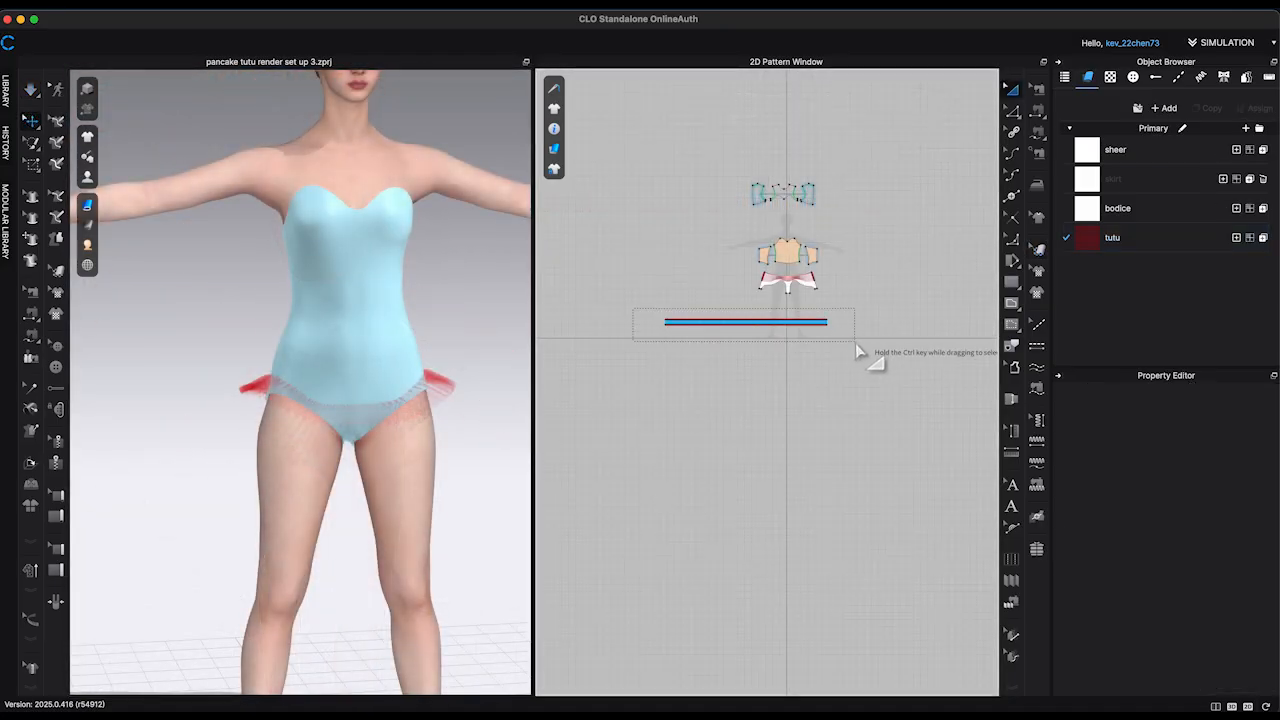
{"action": "left_click", "coordinate": [824, 322]}
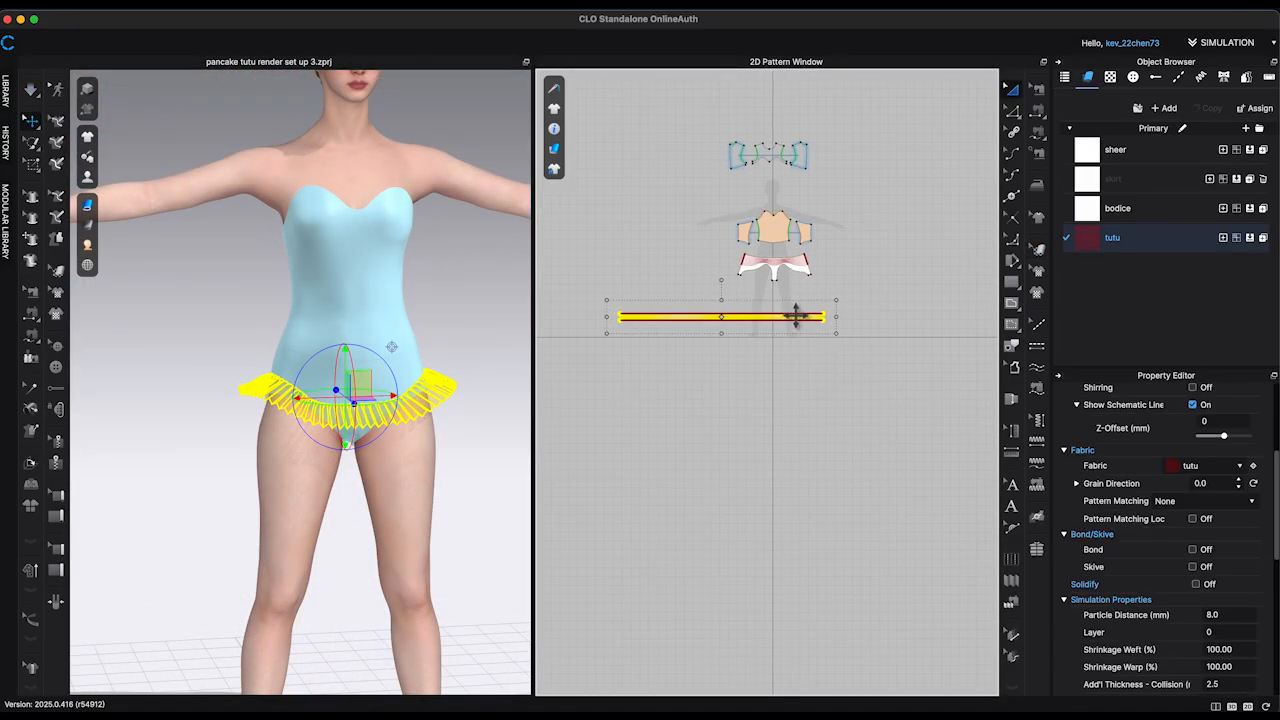
{"action": "key", "text": "super+v"}
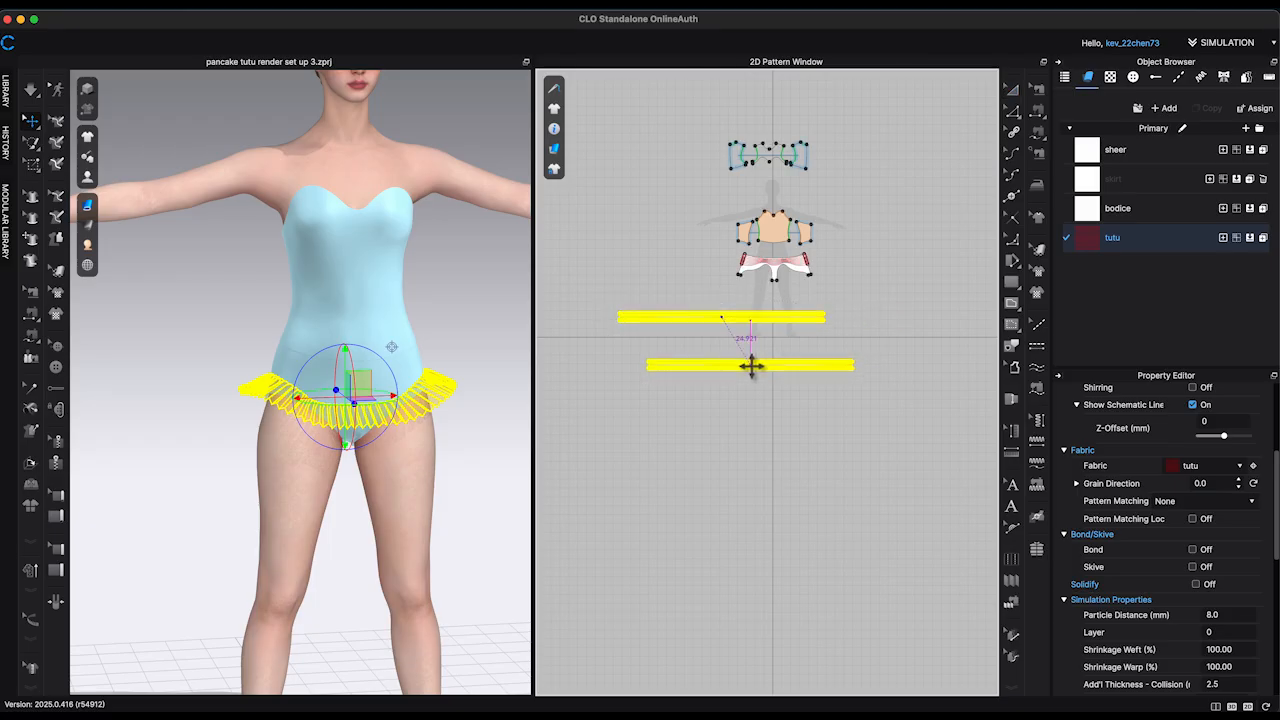
{"action": "left_click", "coordinate": [751, 366]}
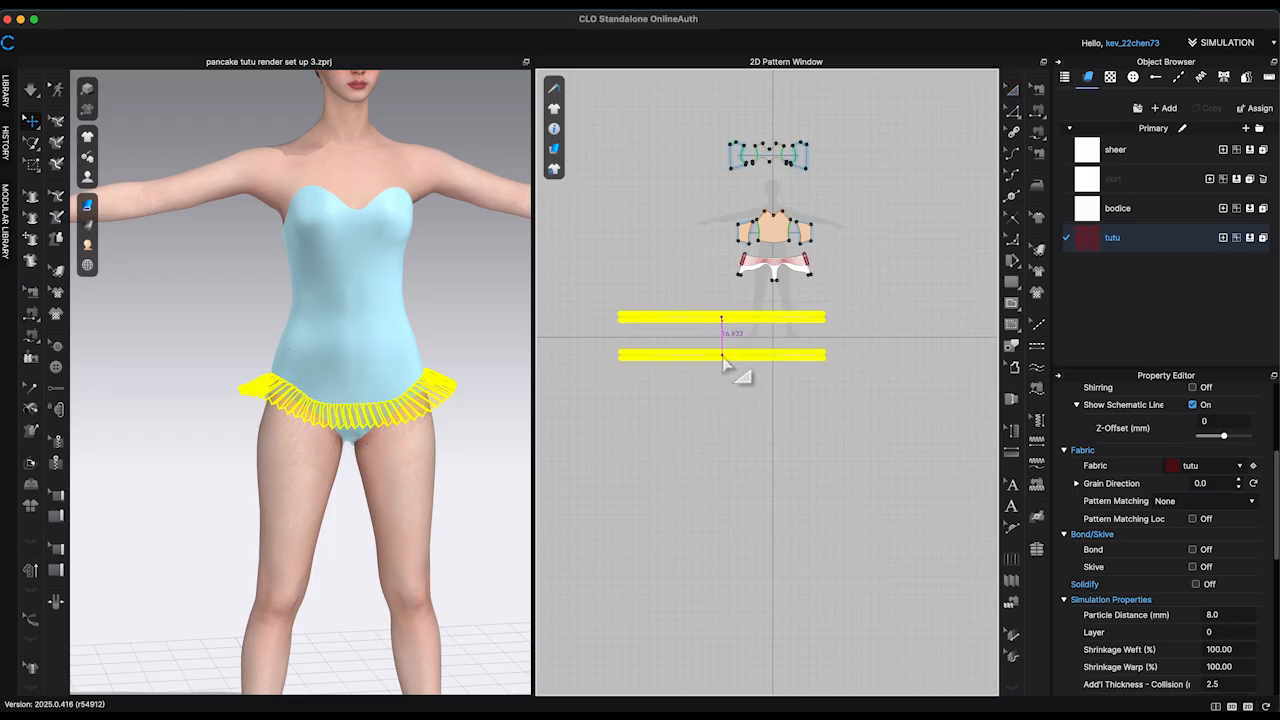
{"action": "left_click", "coordinate": [735, 397]}
Step: Scale the copied strip slightly taller and wider, and move it up around the avatar's hips
{"action": "scroll", "coordinate": [680, 400], "scroll_direction": "up", "scroll_amount": 5}
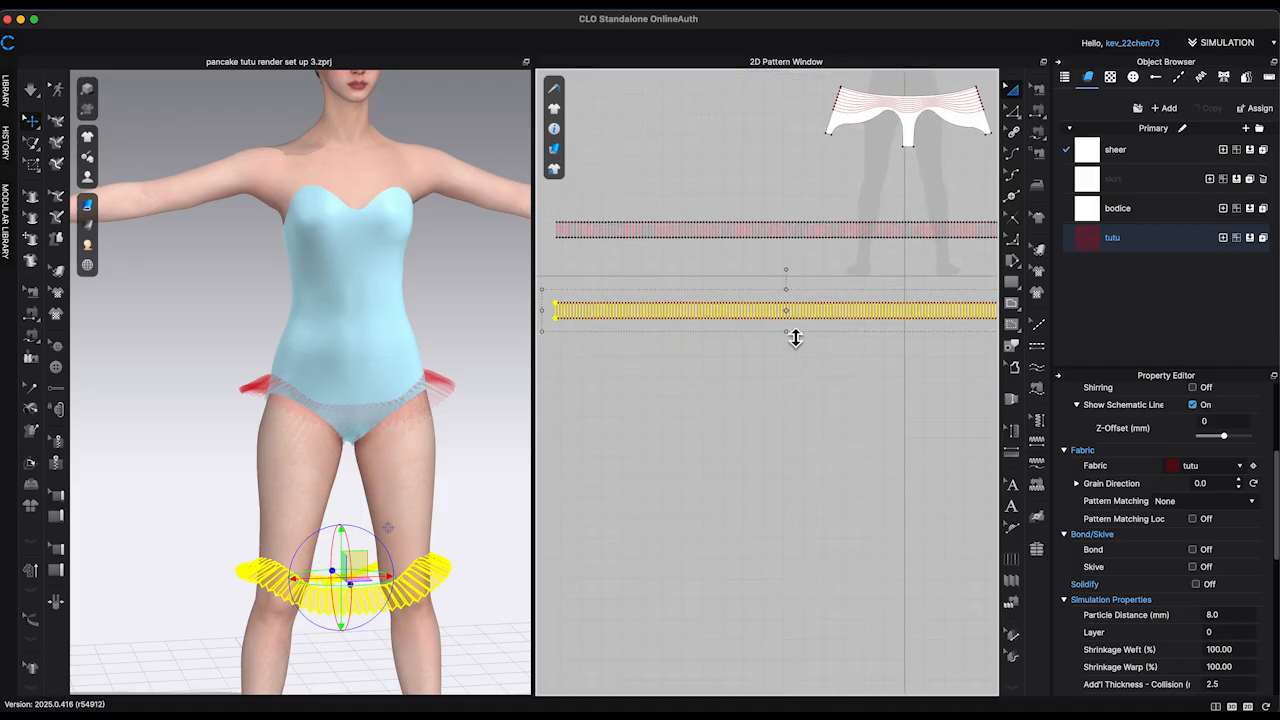
{"action": "scroll", "coordinate": [674, 423], "scroll_direction": "down", "scroll_amount": 3}
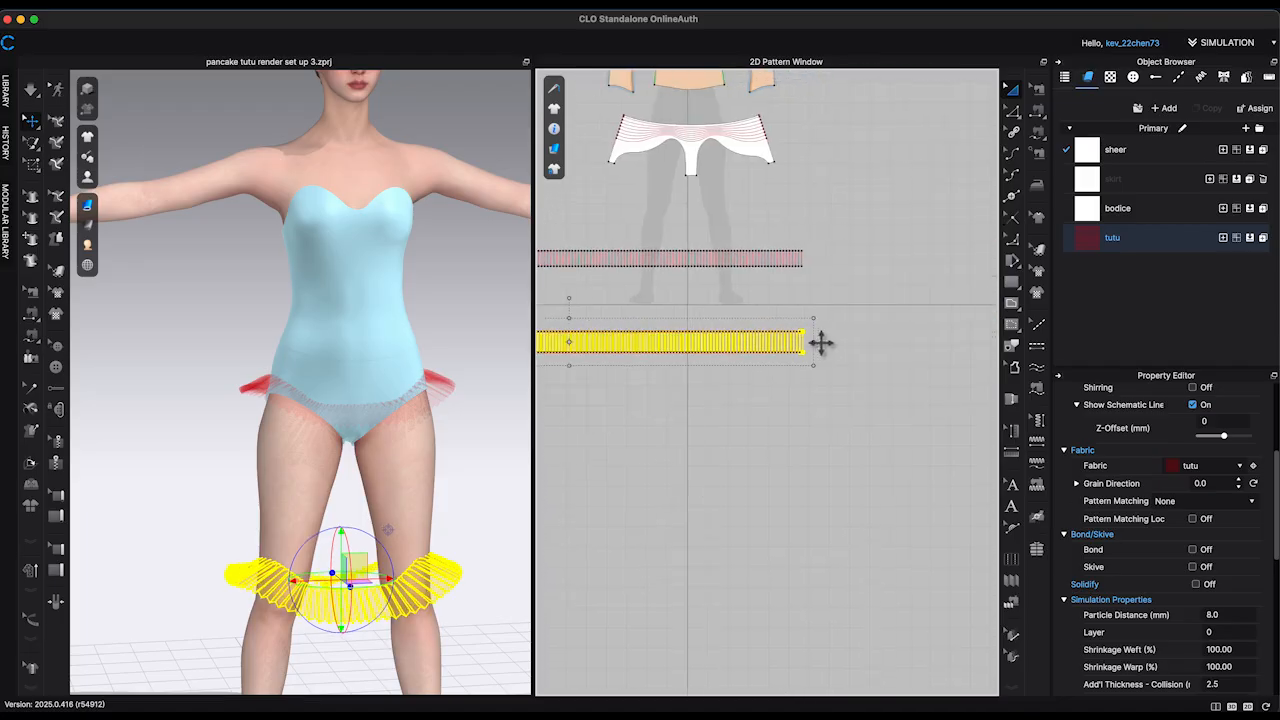
{"action": "left_click_drag", "start_coordinate": [821, 343], "coordinate": [847, 343]}
{"action": "left_click_drag", "start_coordinate": [361, 573], "coordinate": [360, 349]}
{"action": "scroll", "coordinate": [817, 320], "scroll_direction": "up", "scroll_amount": 4}
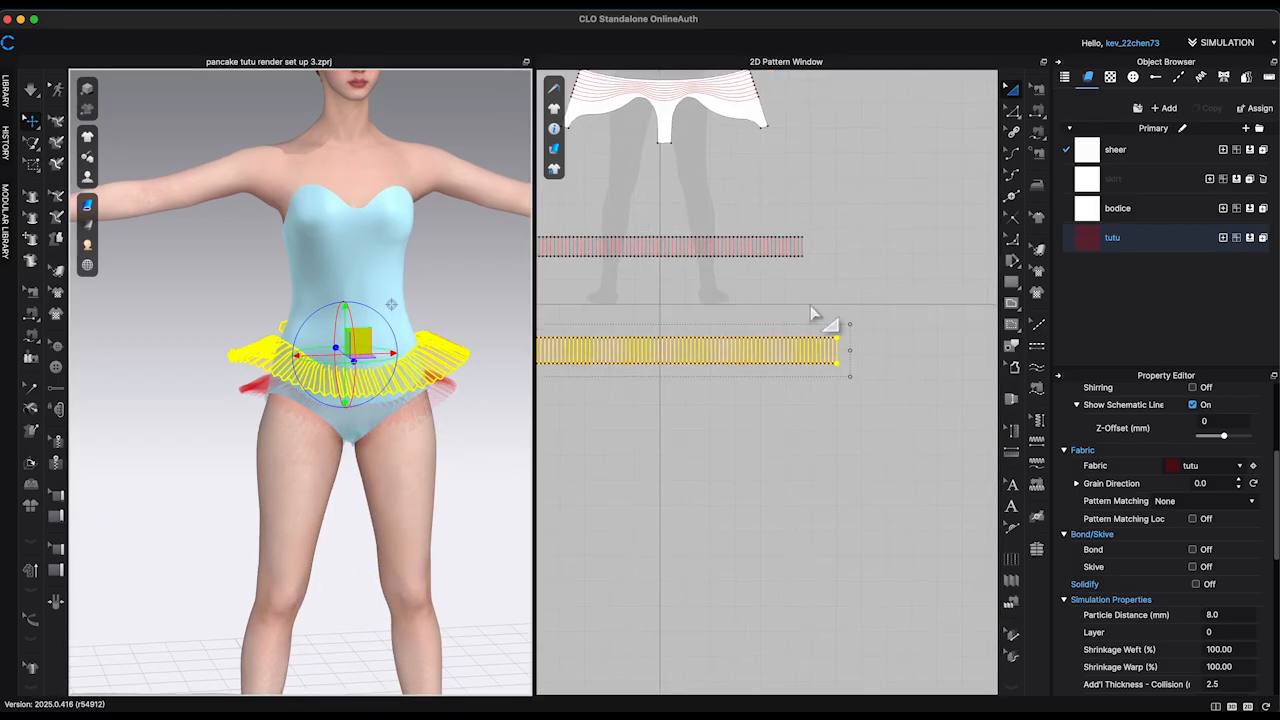
Step: Sew the upper edge of the enlarged strip to the next internal line of the briefs
{"action": "left_click", "coordinate": [1038, 110]}
{"action": "left_click", "coordinate": [802, 495]}
{"action": "left_click", "coordinate": [690, 110]}
{"action": "scroll", "coordinate": [942, 465], "scroll_direction": "down", "scroll_amount": 5}
{"action": "middle_click_drag", "start_coordinate": [881, 440], "coordinate": [962, 493]}
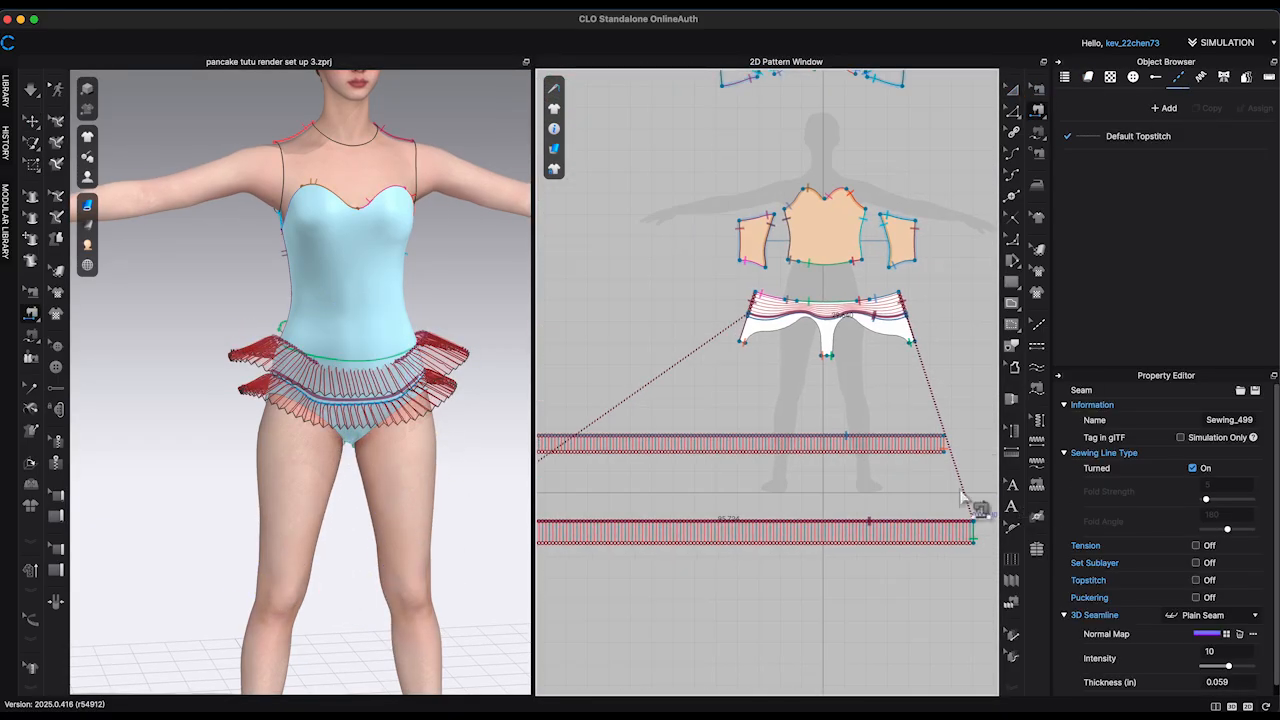
{"action": "scroll", "coordinate": [961, 490], "scroll_direction": "down", "scroll_amount": 5}
Step: Freeze the first tutu strip
{"action": "key", "text": "a"}
{"action": "right_click", "coordinate": [906, 466]}
{"action": "left_click", "coordinate": [940, 378]}
{"action": "left_click", "coordinate": [514, 400]}
Step: Simulate the enlarged strip and pull its pleats at the avatar's back into place
{"action": "scroll", "coordinate": [516, 405], "scroll_direction": "up", "scroll_amount": 3}
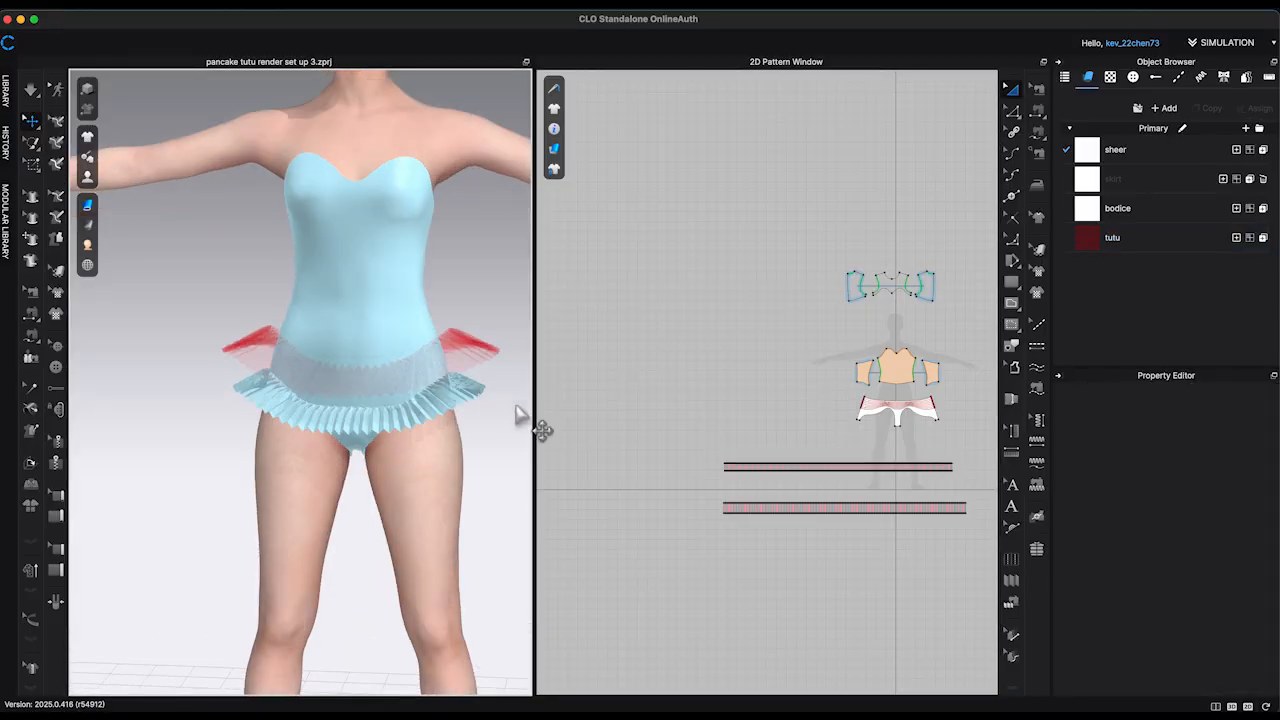
{"action": "right_click_drag", "start_coordinate": [500, 409], "coordinate": [375, 497]}
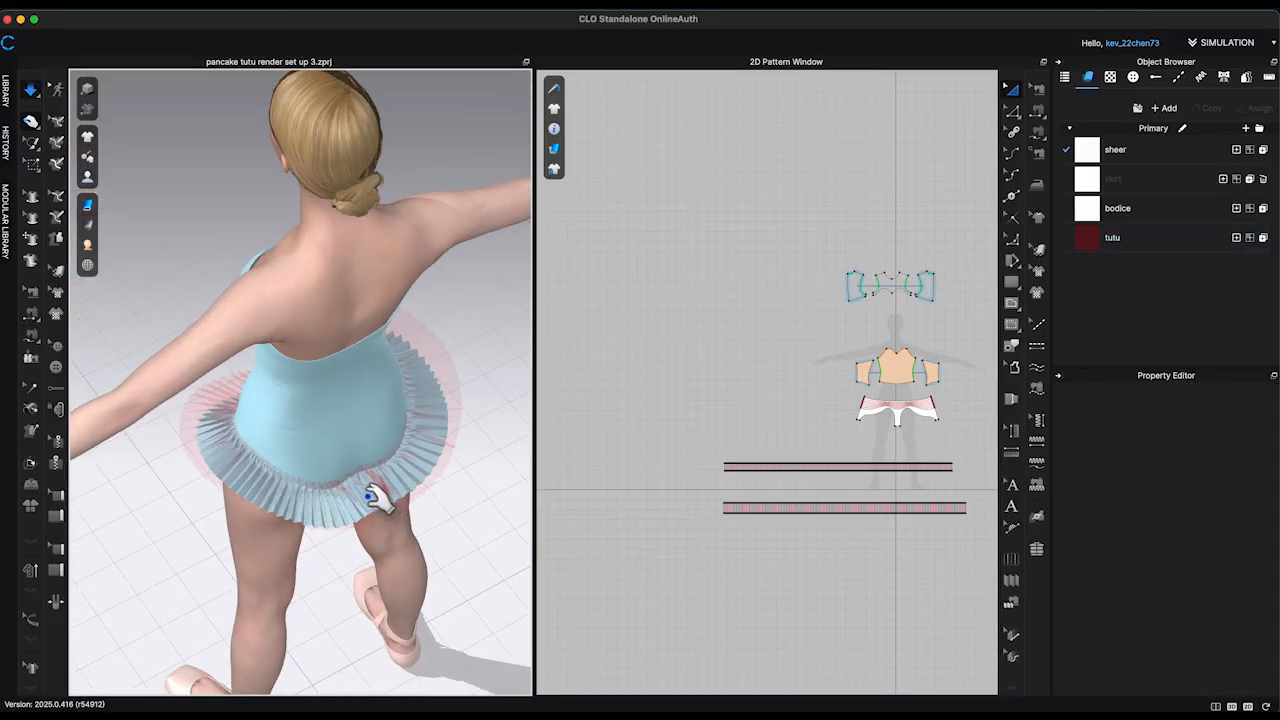
{"action": "left_click", "coordinate": [375, 497]}
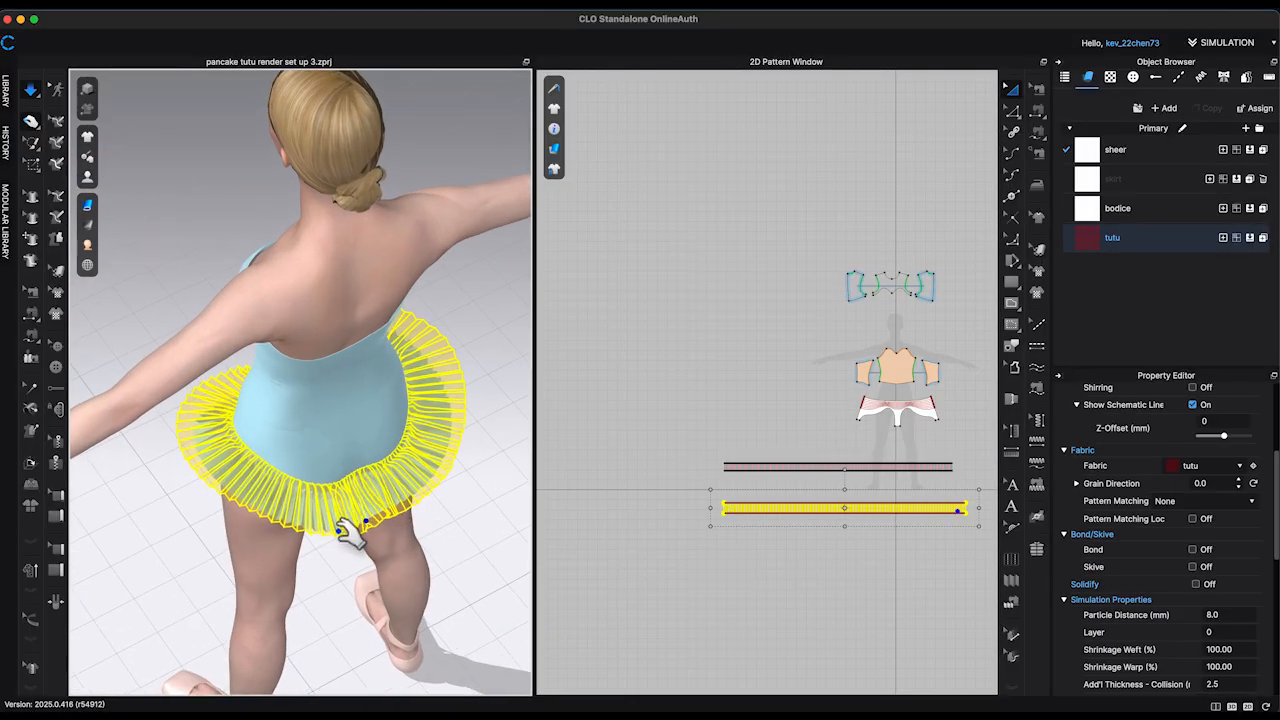
{"action": "left_click", "coordinate": [477, 529]}
{"action": "right_click_drag", "start_coordinate": [477, 529], "coordinate": [486, 412]}
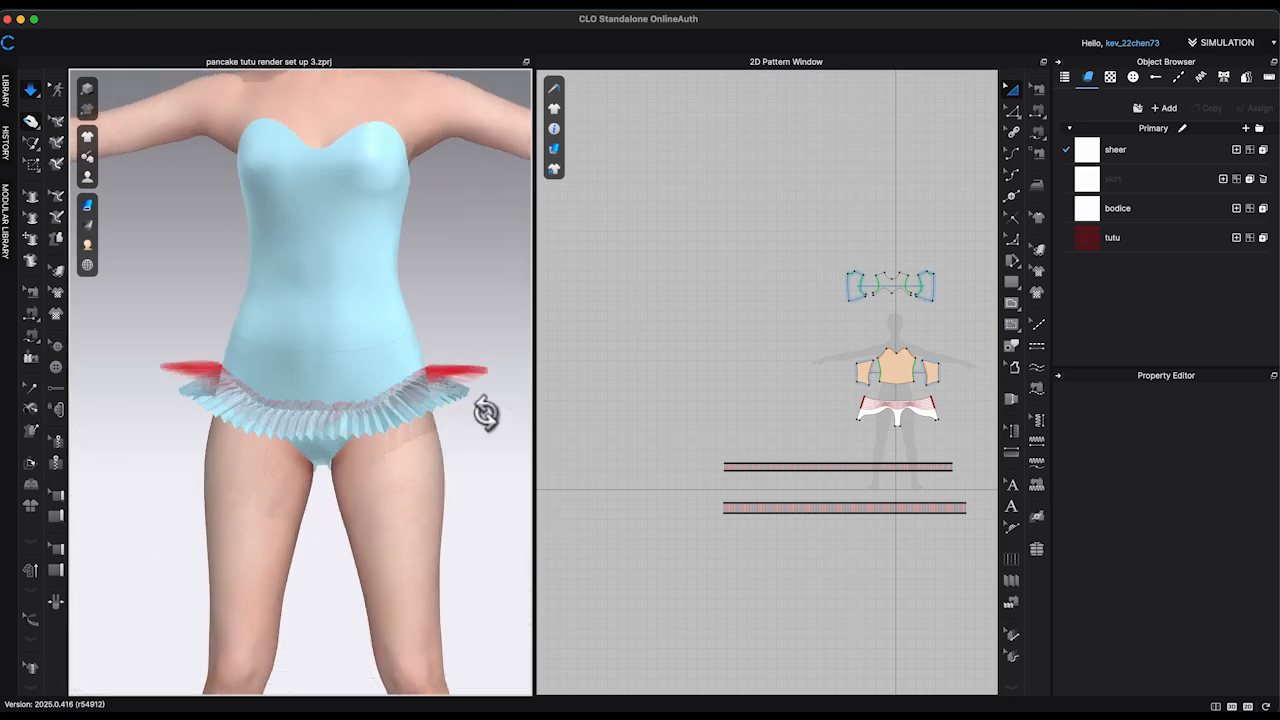
Step: Extend the short end edge of the second tutu strip by 10 in with Offset Pattern Outline
{"action": "key", "text": "z"}
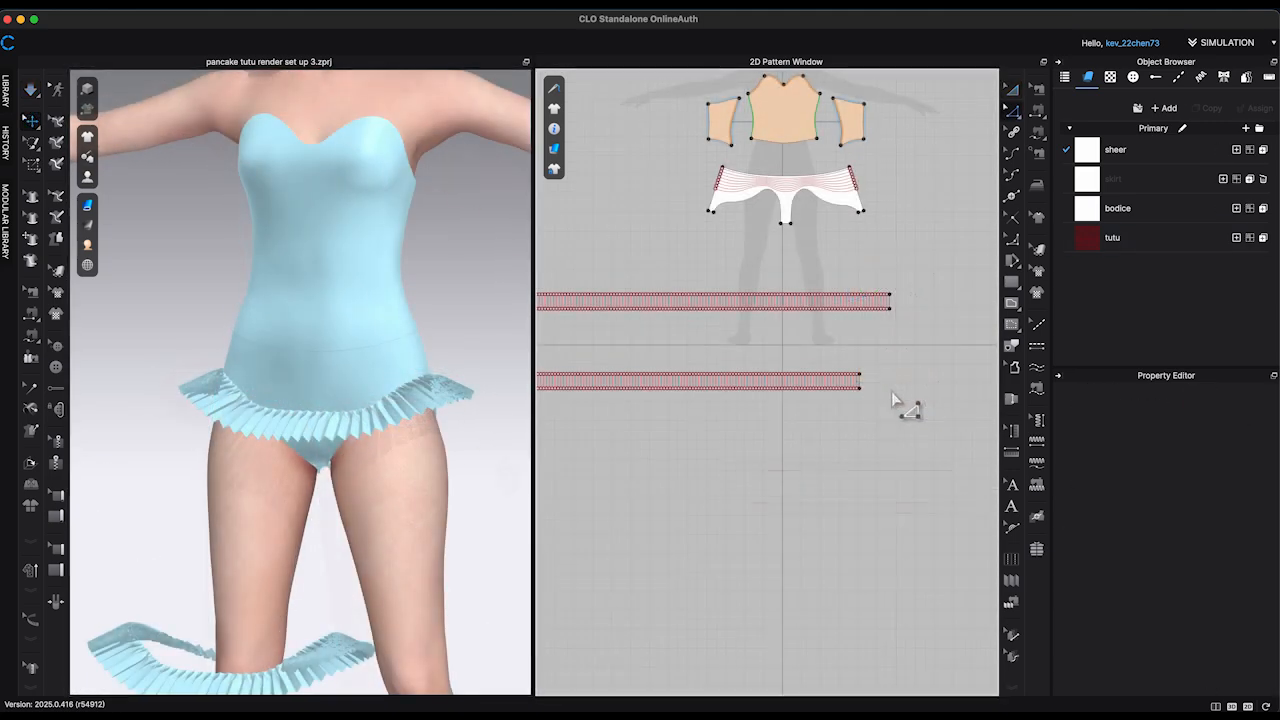
{"action": "scroll", "coordinate": [895, 397], "scroll_direction": "up", "scroll_amount": 5}
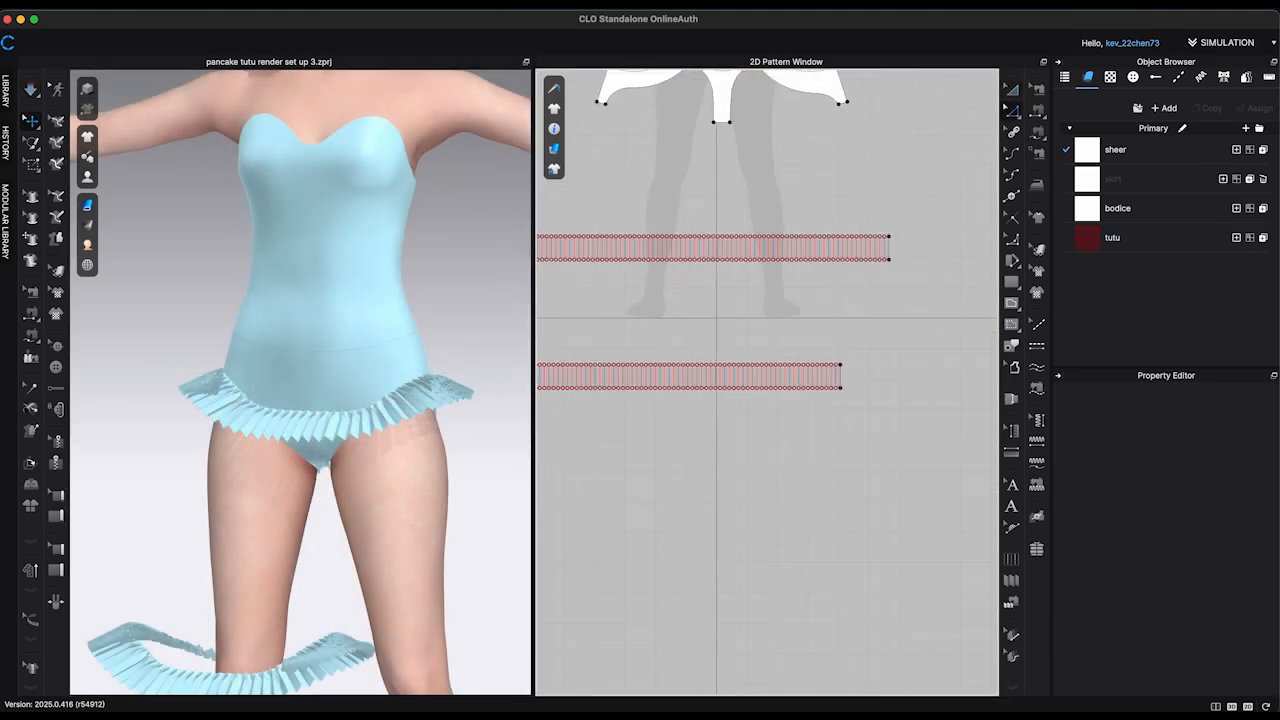
{"action": "left_click", "coordinate": [840, 378]}
{"action": "right_click", "coordinate": [843, 380]}
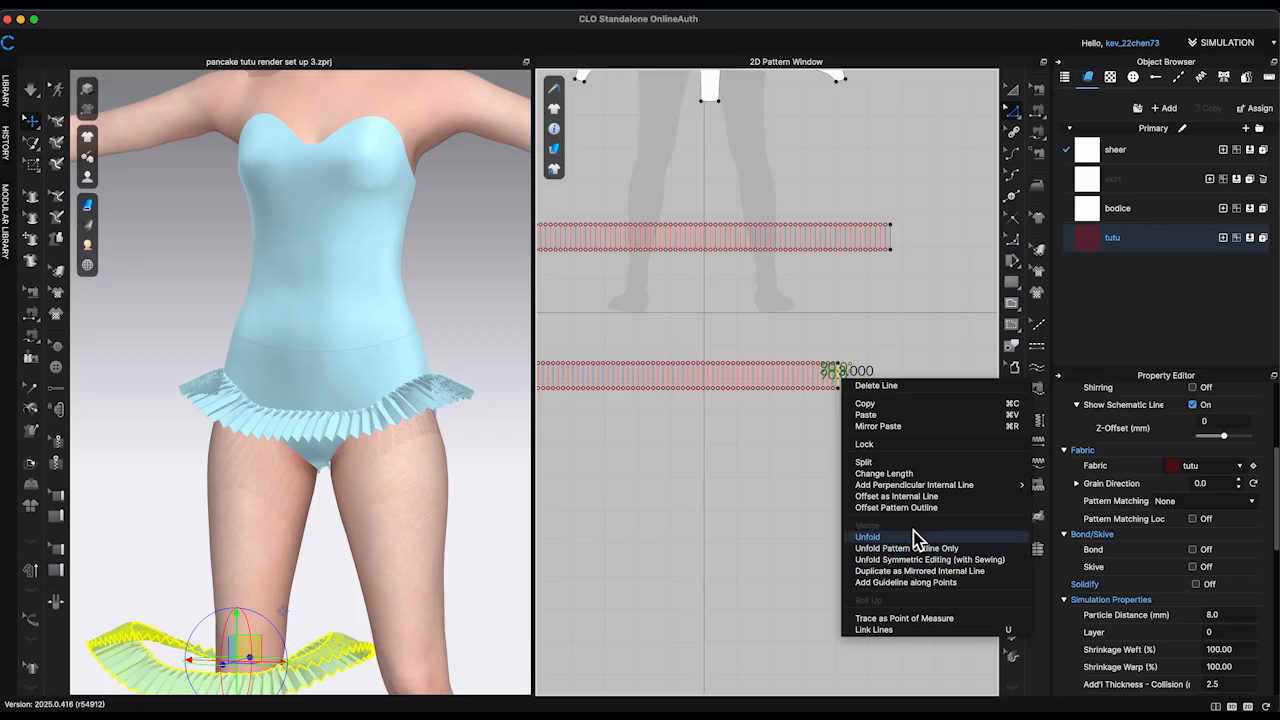
{"action": "key", "text": "Return"}
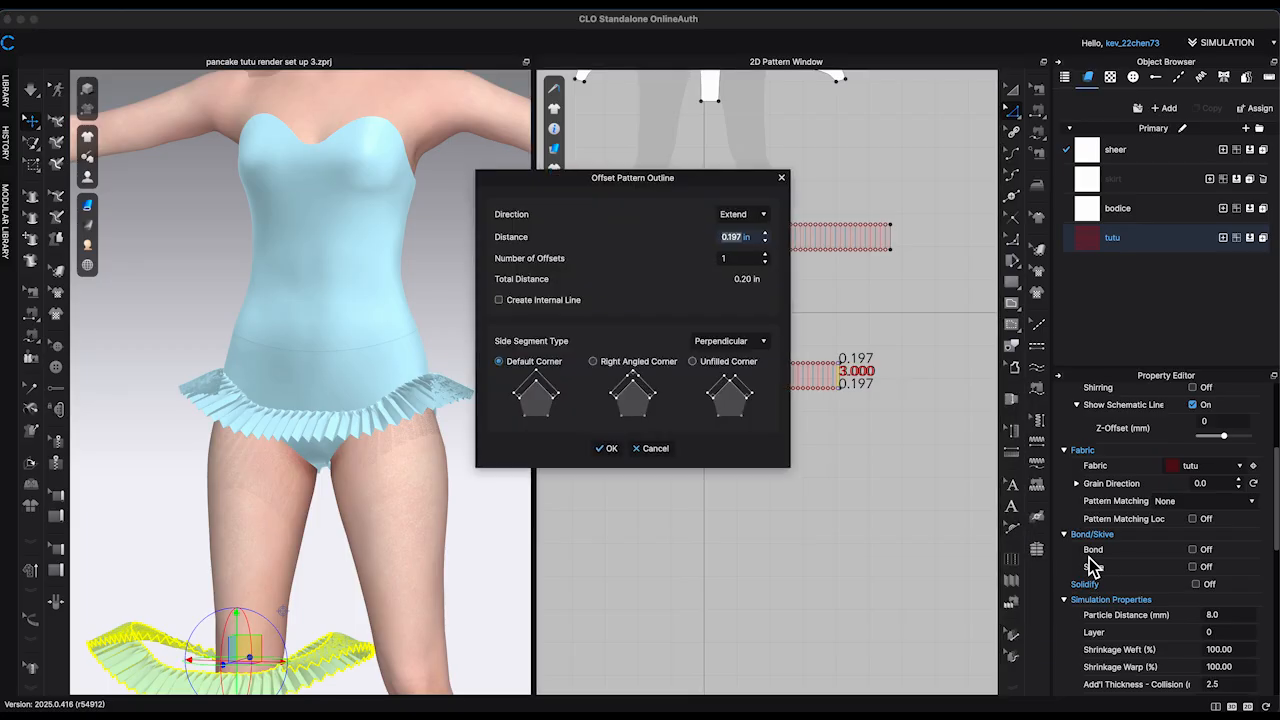
{"action": "type", "text": "10"}
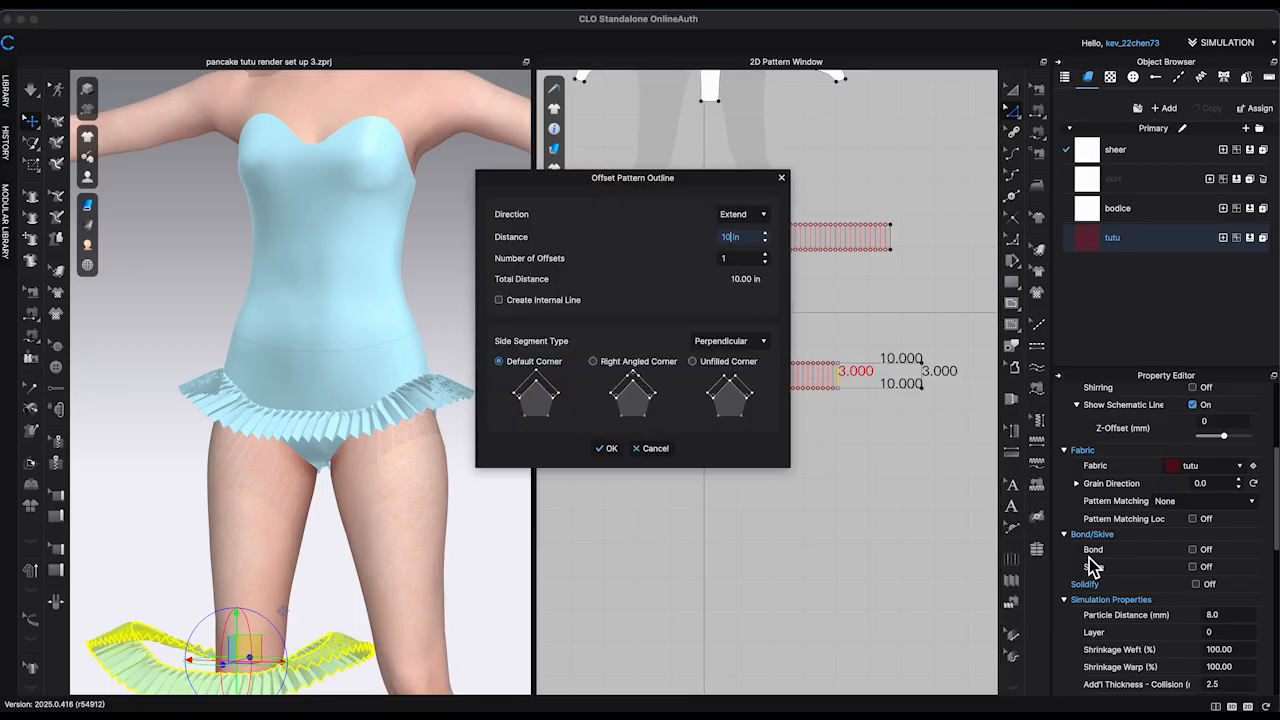
{"action": "left_click", "coordinate": [607, 449]}
{"action": "left_click", "coordinate": [849, 443]}
Step: Delete the pleat fold lines inside the second tutu strip
{"action": "scroll", "coordinate": [849, 436], "scroll_direction": "down", "scroll_amount": 4}
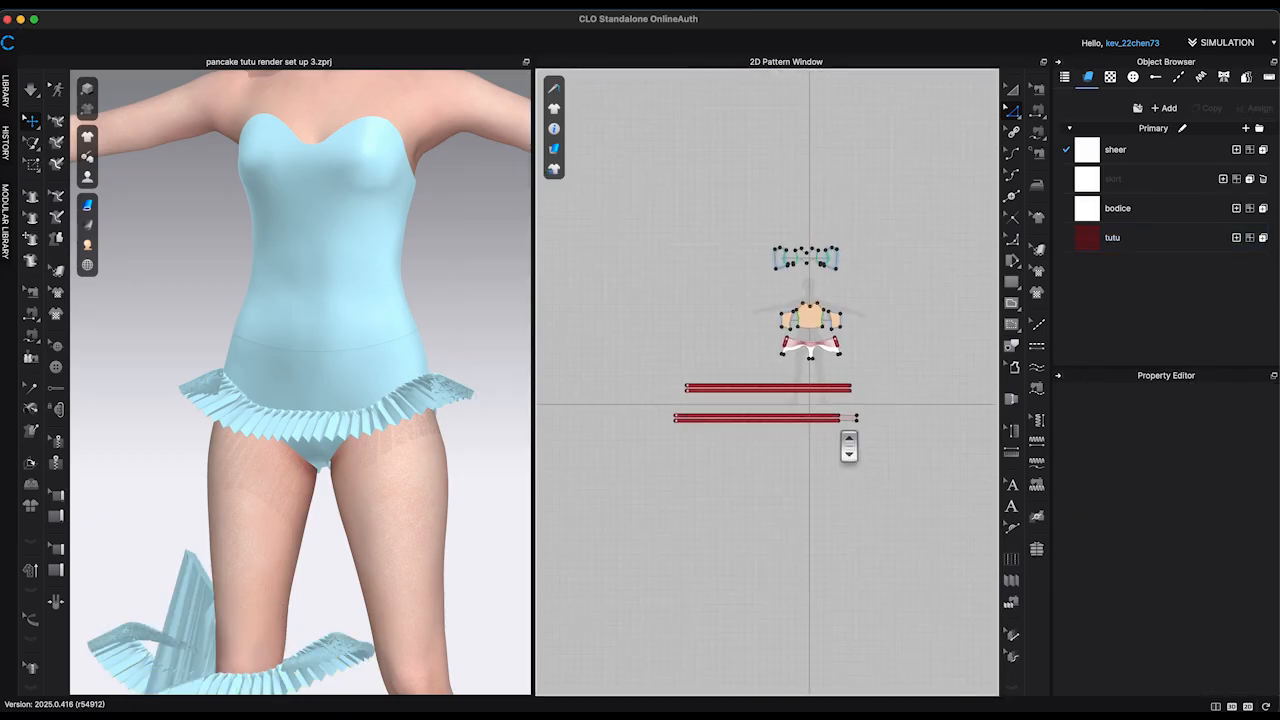
{"action": "scroll", "coordinate": [640, 450], "scroll_direction": "up", "scroll_amount": 3}
{"action": "left_click_drag", "start_coordinate": [582, 362], "coordinate": [909, 451]}
{"action": "scroll", "coordinate": [914, 457], "scroll_direction": "down", "scroll_amount": 3}
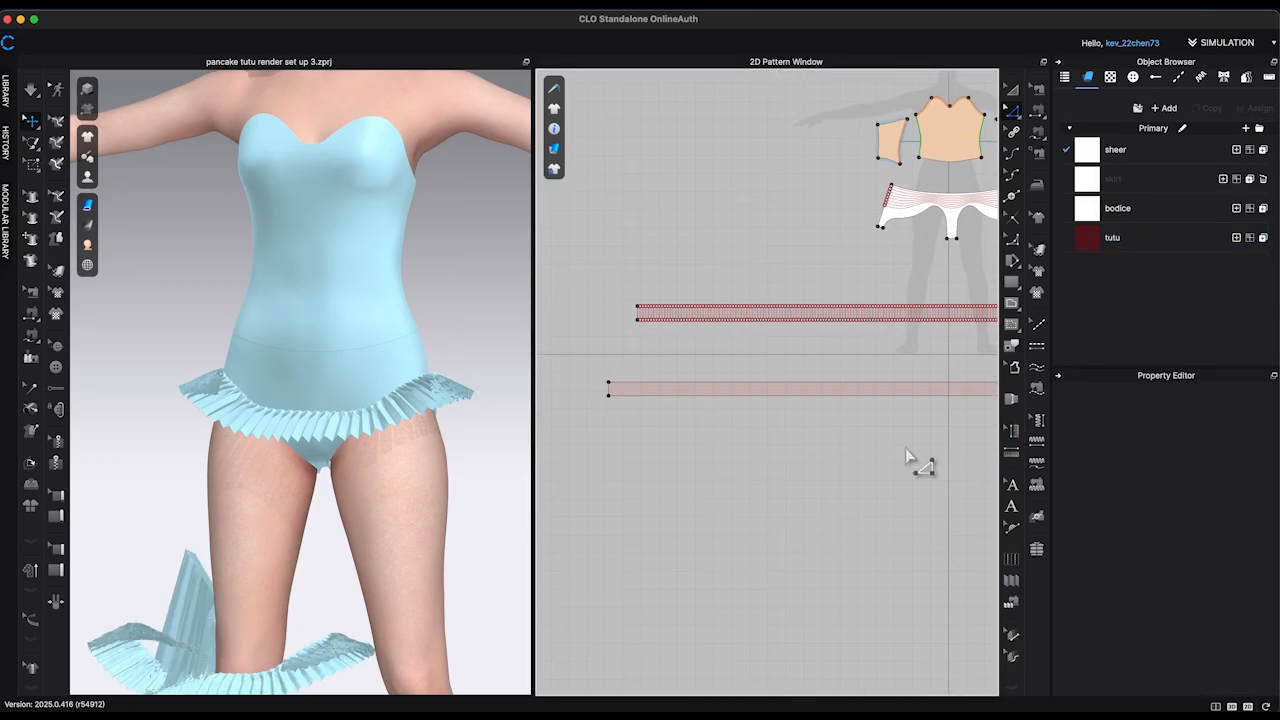
{"action": "key", "text": "Delete"}
Step: Extend the long lower edge of the second strip by 1 in with Offset Pattern Outline
{"action": "scroll", "coordinate": [862, 432], "scroll_direction": "up", "scroll_amount": 3}
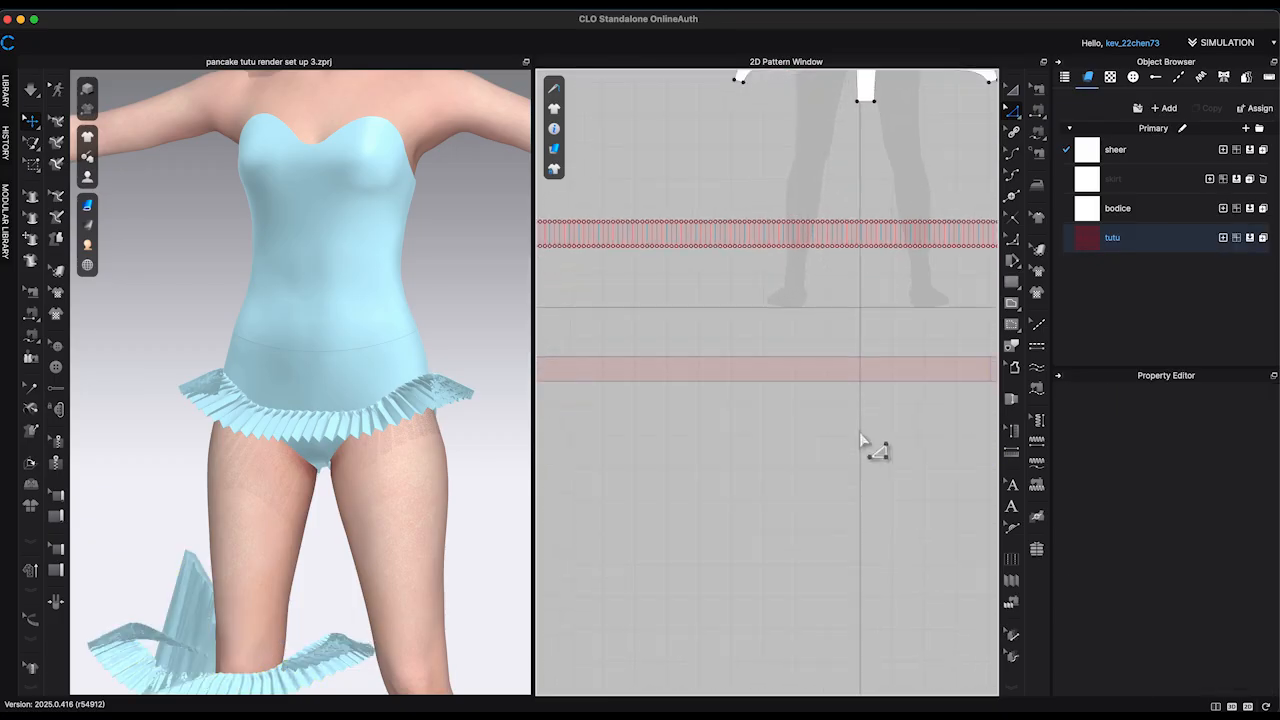
{"action": "middle_click_drag", "start_coordinate": [860, 432], "coordinate": [757, 437]}
{"action": "left_click", "coordinate": [725, 387]}
{"action": "right_click", "coordinate": [727, 392]}
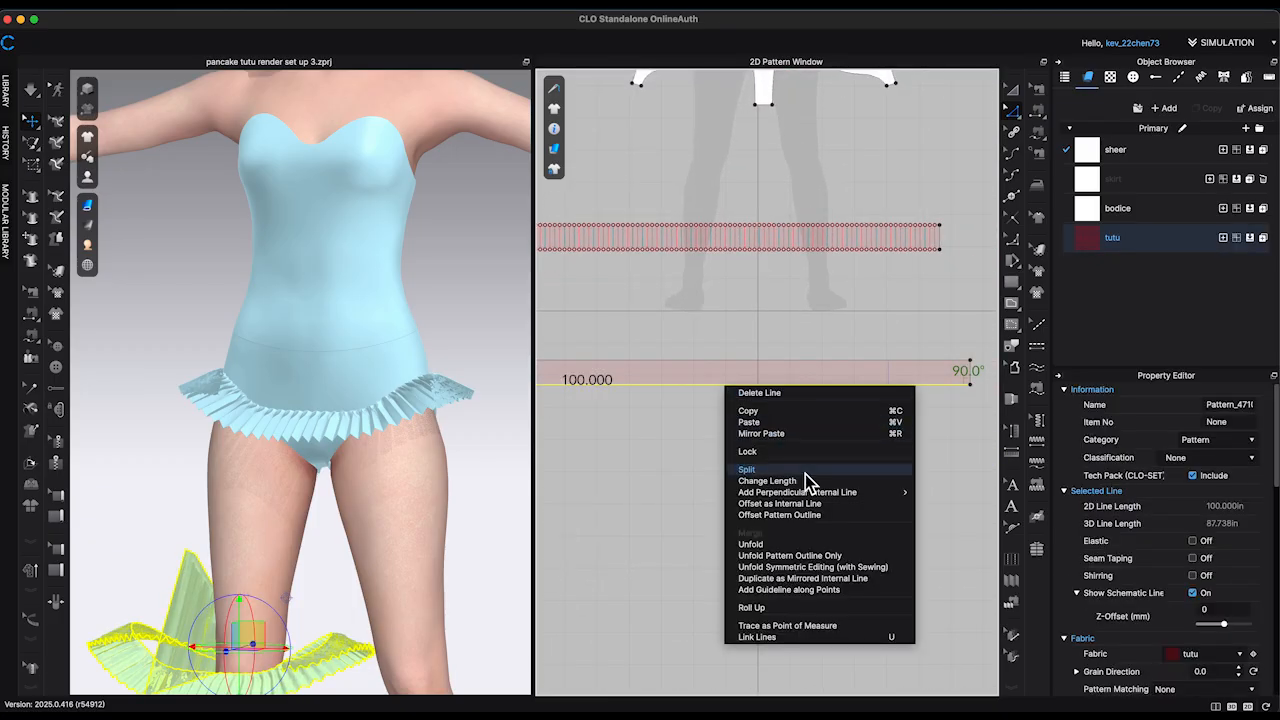
{"action": "left_click", "coordinate": [811, 517]}
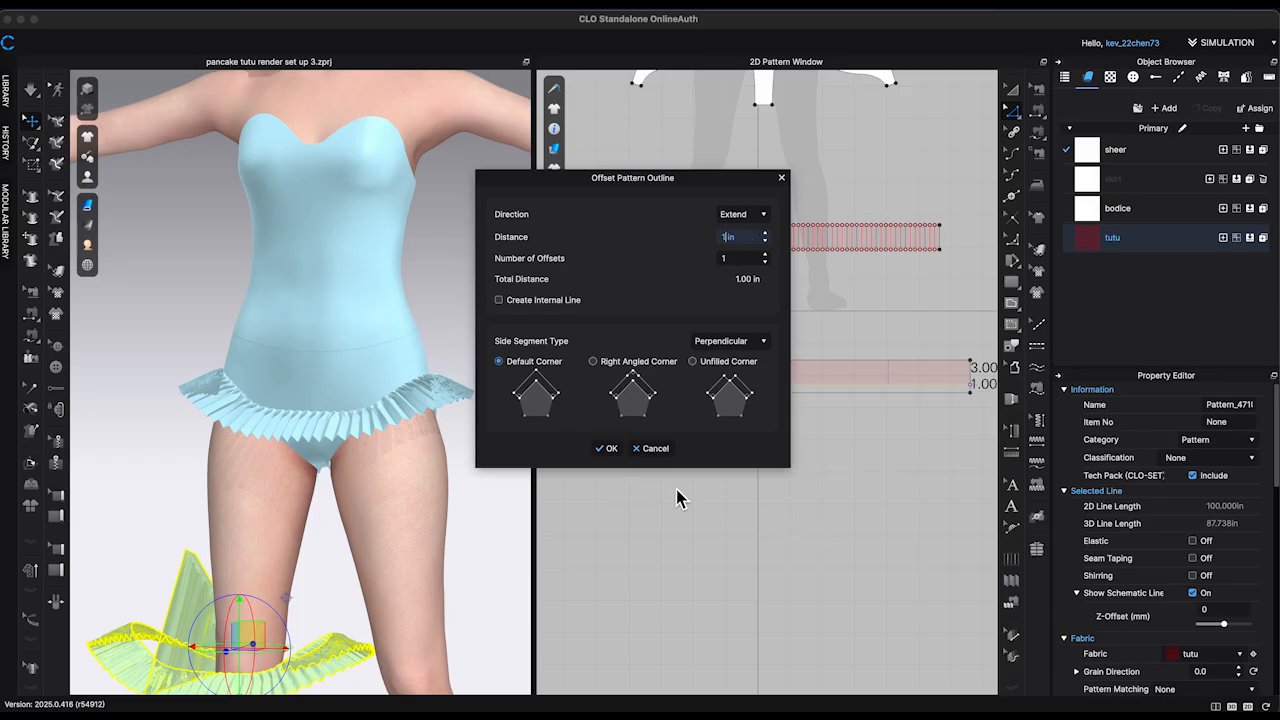
{"action": "left_click", "coordinate": [607, 449]}
{"action": "left_click", "coordinate": [929, 537]}
Step: Distribute 160 internal lines between the two short end edges of the second strip
{"action": "scroll", "coordinate": [932, 537], "scroll_direction": "down", "scroll_amount": 4}
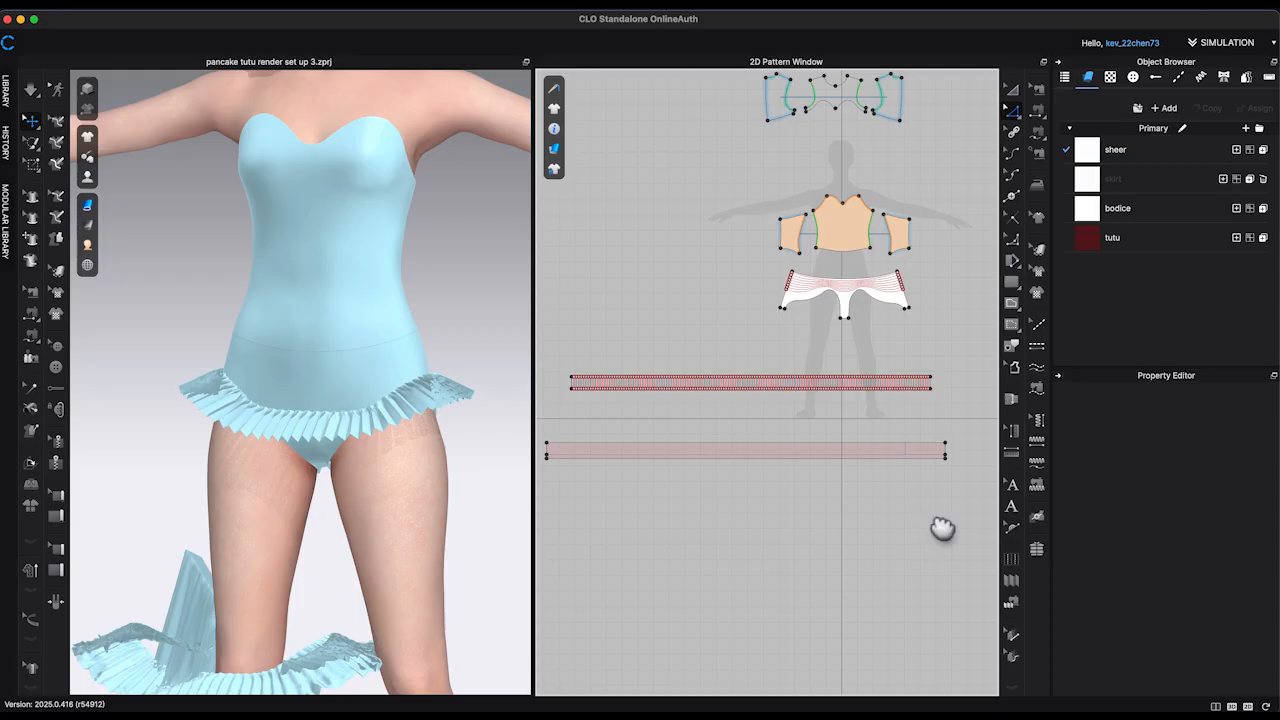
{"action": "middle_click_drag", "start_coordinate": [942, 529], "coordinate": [979, 521]}
{"action": "scroll", "coordinate": [979, 521], "scroll_direction": "up", "scroll_amount": 1}
{"action": "left_click", "coordinate": [567, 439]}
{"action": "left_click", "coordinate": [983, 440], "text": "shift"}
{"action": "right_click", "coordinate": [984, 441]}
{"action": "left_click", "coordinate": [1025, 547]}
{"action": "left_click_drag", "start_coordinate": [668, 243], "coordinate": [559, 213]}
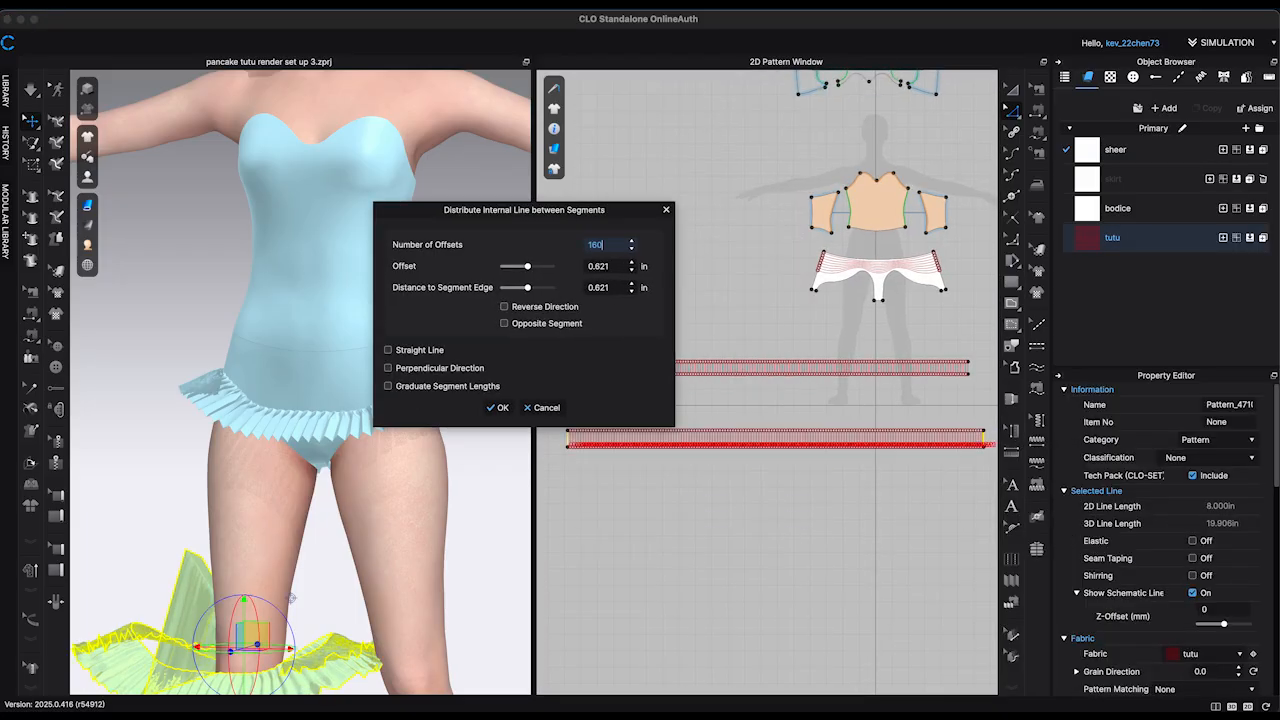
{"action": "key", "text": "Return"}
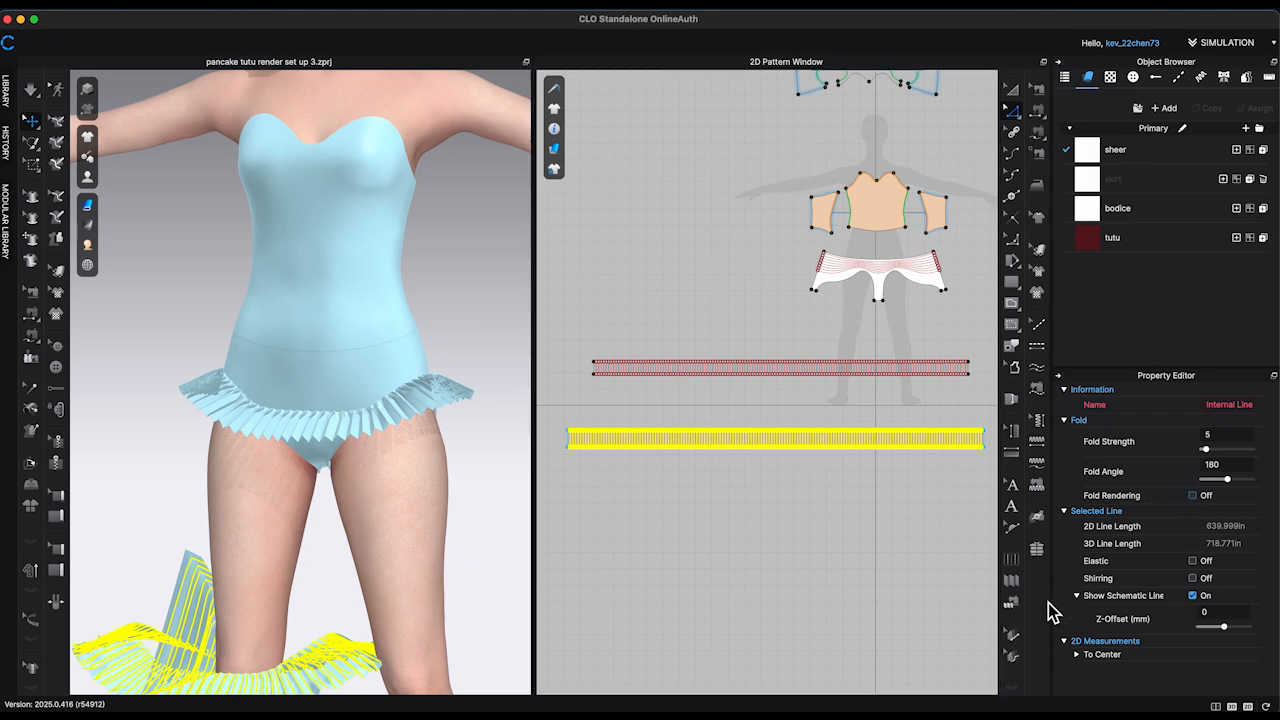
Step: Fold the second strip's internal lines into accordion pleats across its whole length with the Pleats Fold tool
{"action": "left_click", "coordinate": [1011, 580]}
{"action": "double_click", "coordinate": [992, 441]}
{"action": "left_click", "coordinate": [687, 299]}
{"action": "left_click", "coordinate": [614, 453]}
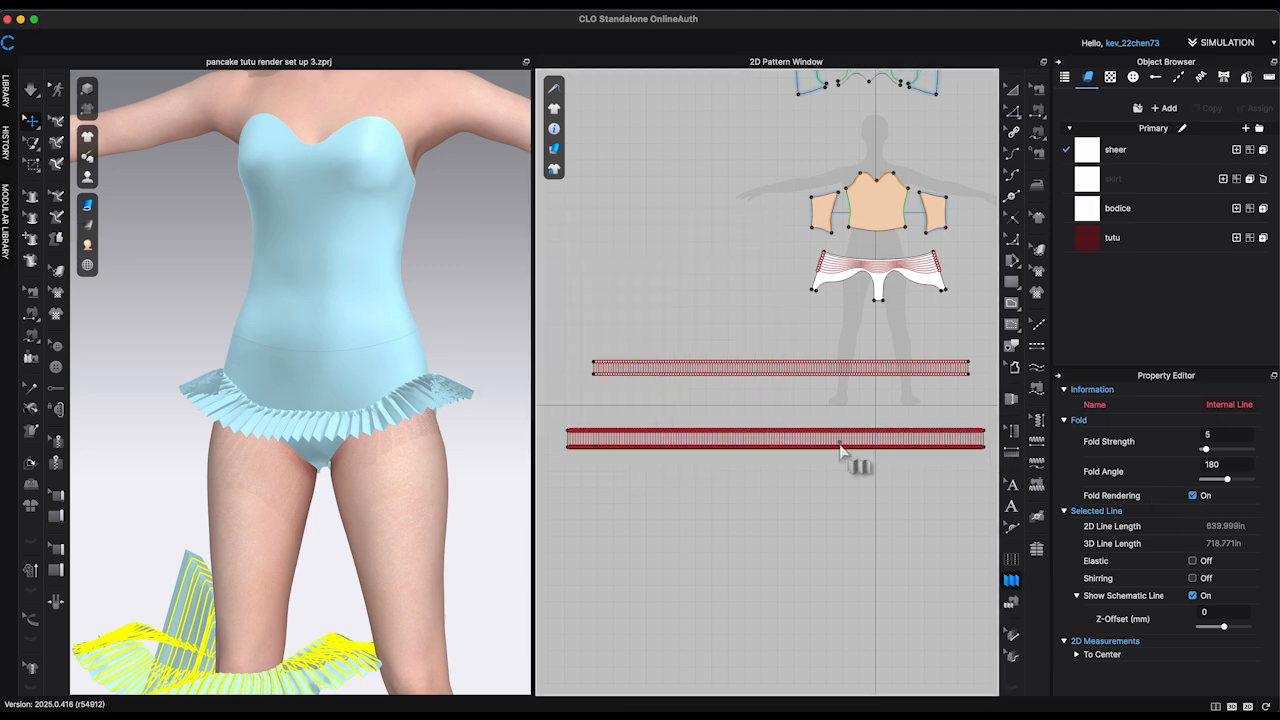
Step: Sew the upper edge of the 100 in second strip to the next internal line of the briefs
{"action": "scroll", "coordinate": [922, 395], "scroll_direction": "up", "scroll_amount": 3}
{"action": "left_click", "coordinate": [1040, 113]}
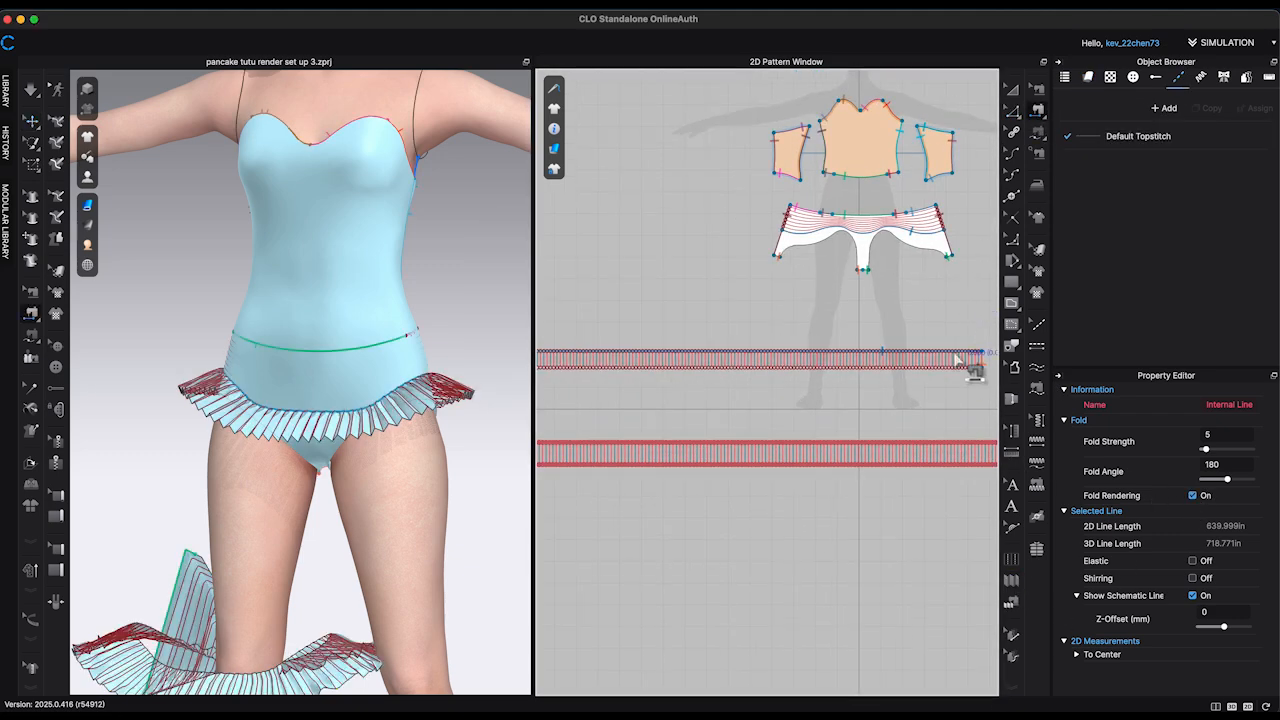
{"action": "left_click", "coordinate": [917, 446]}
{"action": "scroll", "coordinate": [925, 250], "scroll_direction": "up", "scroll_amount": 3}
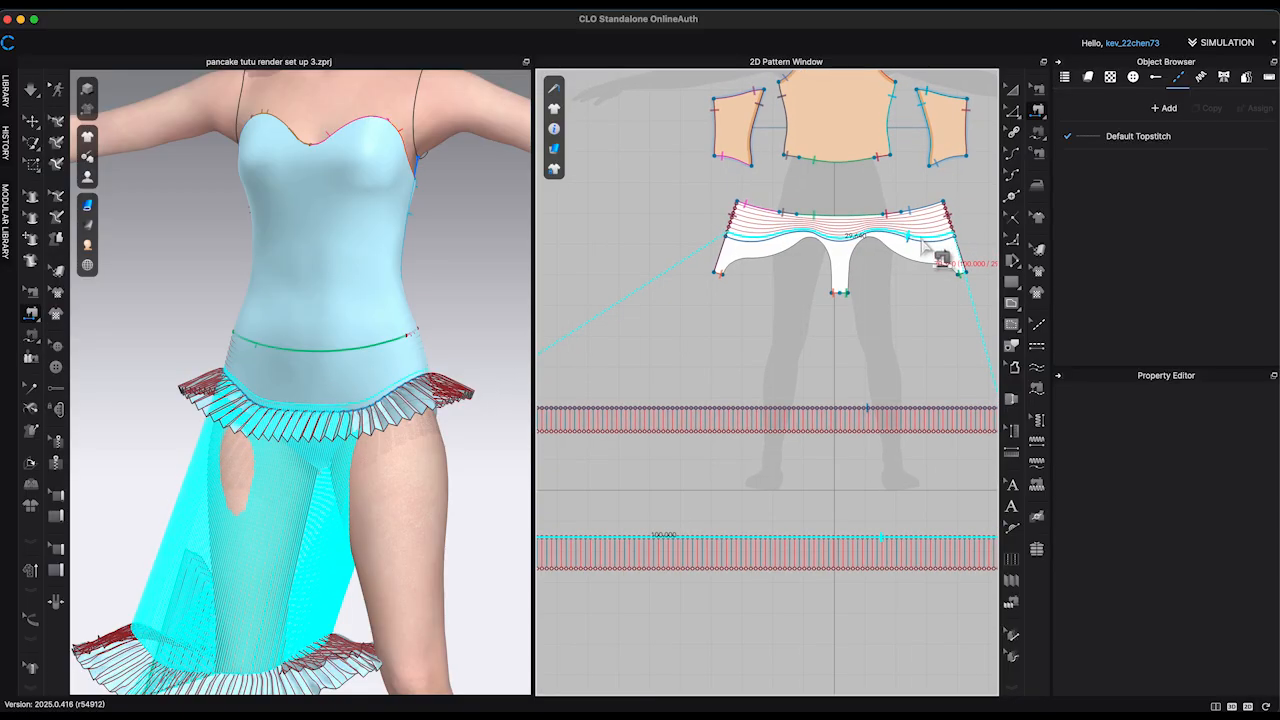
Step: Unfreeze the second tutu strip and move it up around the avatar's hips, just above the first strip
{"action": "scroll", "coordinate": [377, 402], "scroll_direction": "down", "scroll_amount": 5}
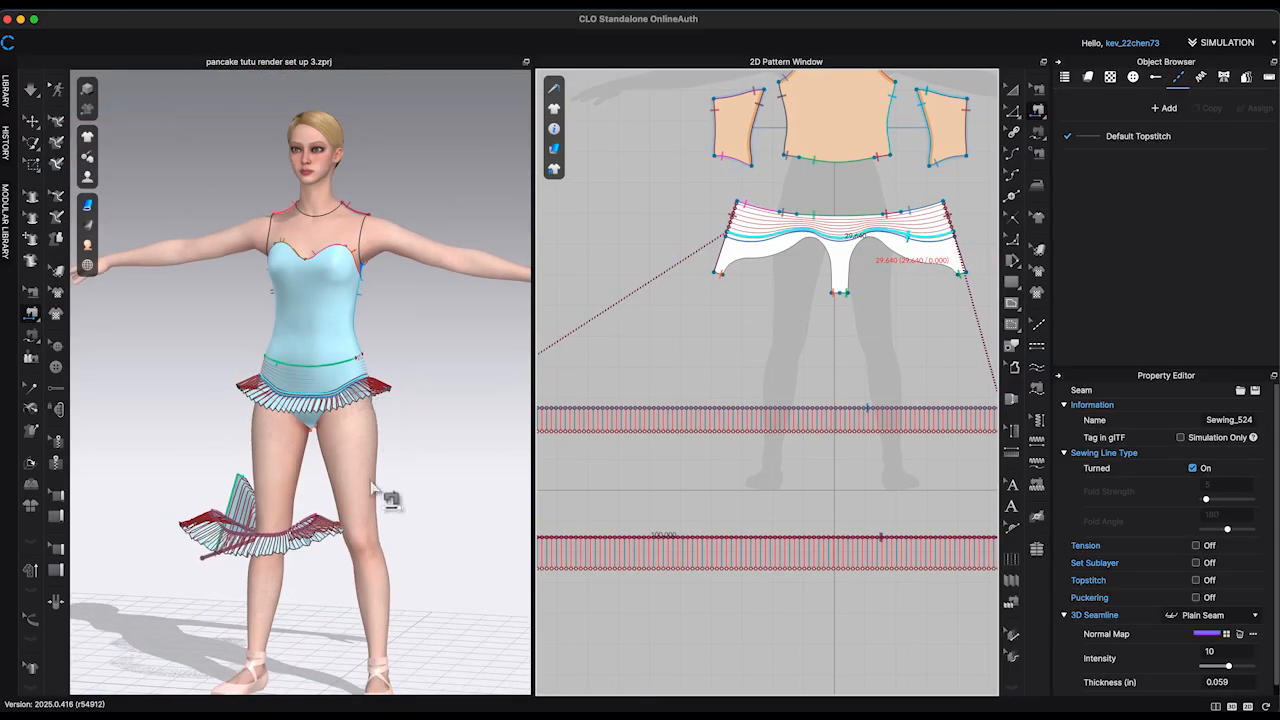
{"action": "right_click_drag", "start_coordinate": [384, 523], "coordinate": [388, 528]}
{"action": "left_click", "coordinate": [32, 122]}
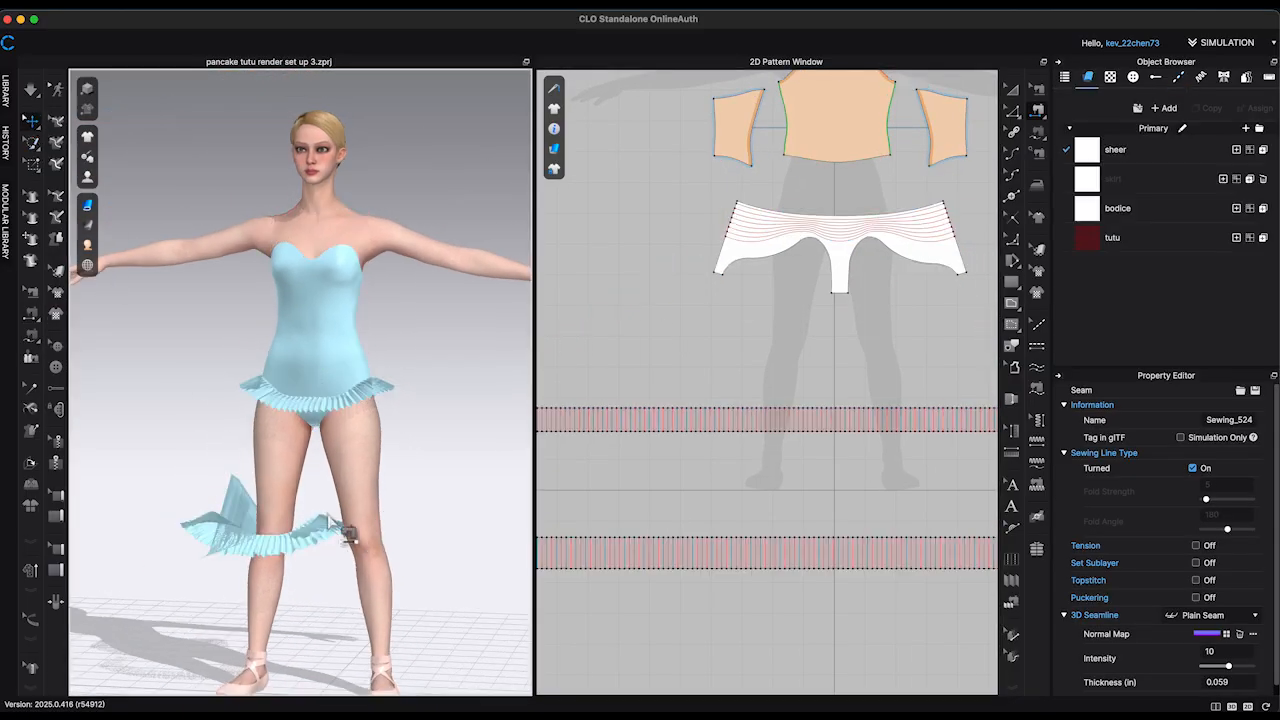
{"action": "left_click", "coordinate": [295, 556]}
{"action": "right_click", "coordinate": [292, 555]}
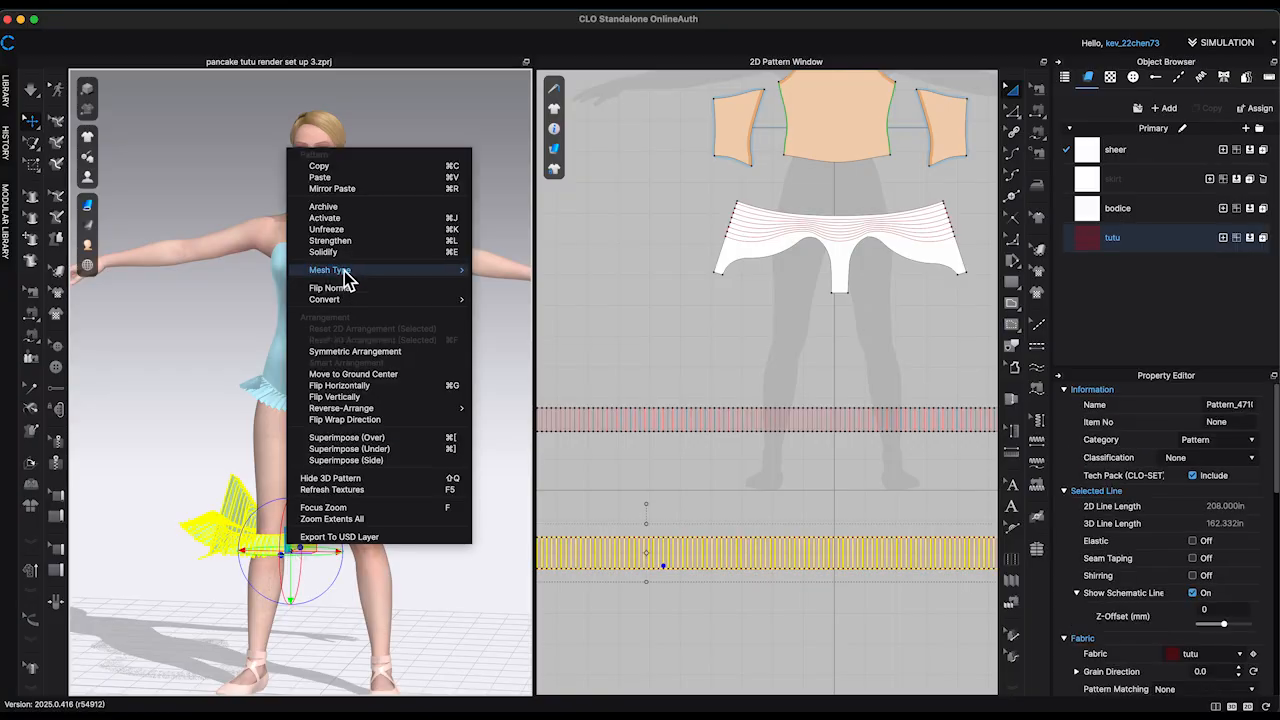
{"action": "left_click", "coordinate": [330, 229]}
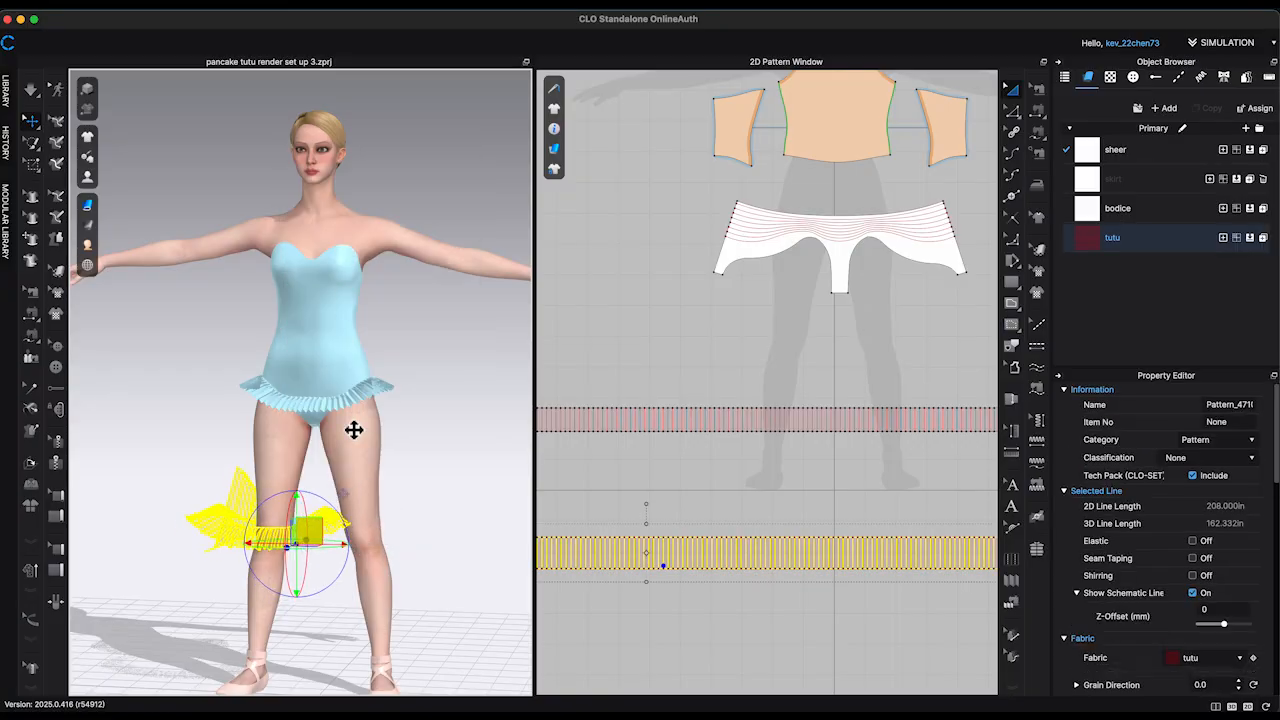
{"action": "left_click_drag", "start_coordinate": [354, 430], "coordinate": [365, 370]}
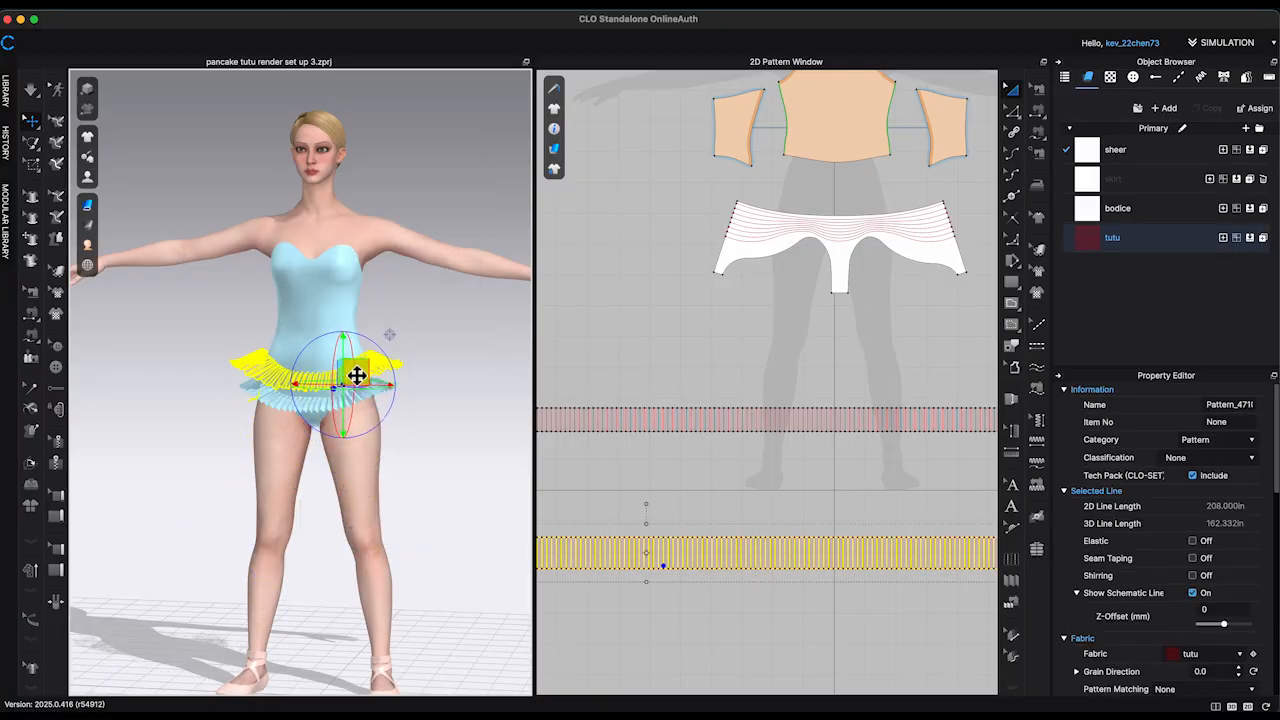
Step: Set the simulation layer of the second tutu strip to 1
{"action": "right_click_drag", "start_coordinate": [392, 408], "coordinate": [451, 420]}
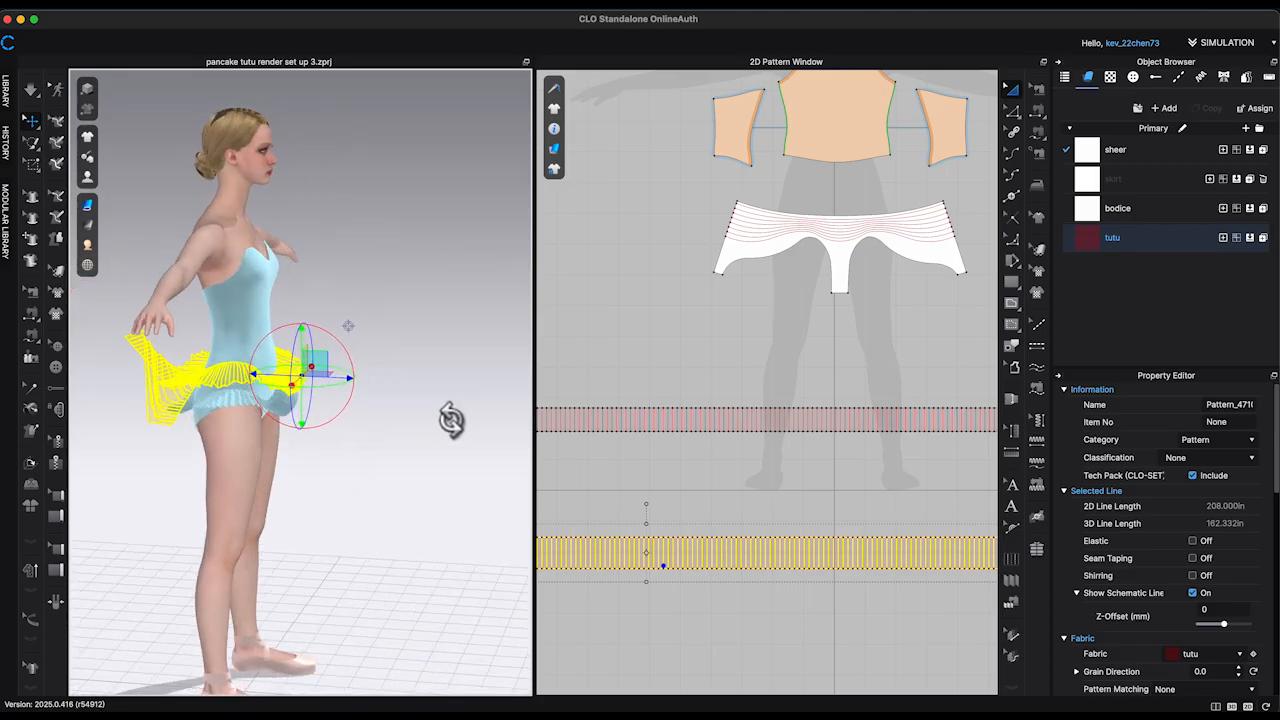
{"action": "scroll", "coordinate": [1248, 613], "scroll_direction": "down", "scroll_amount": 5}
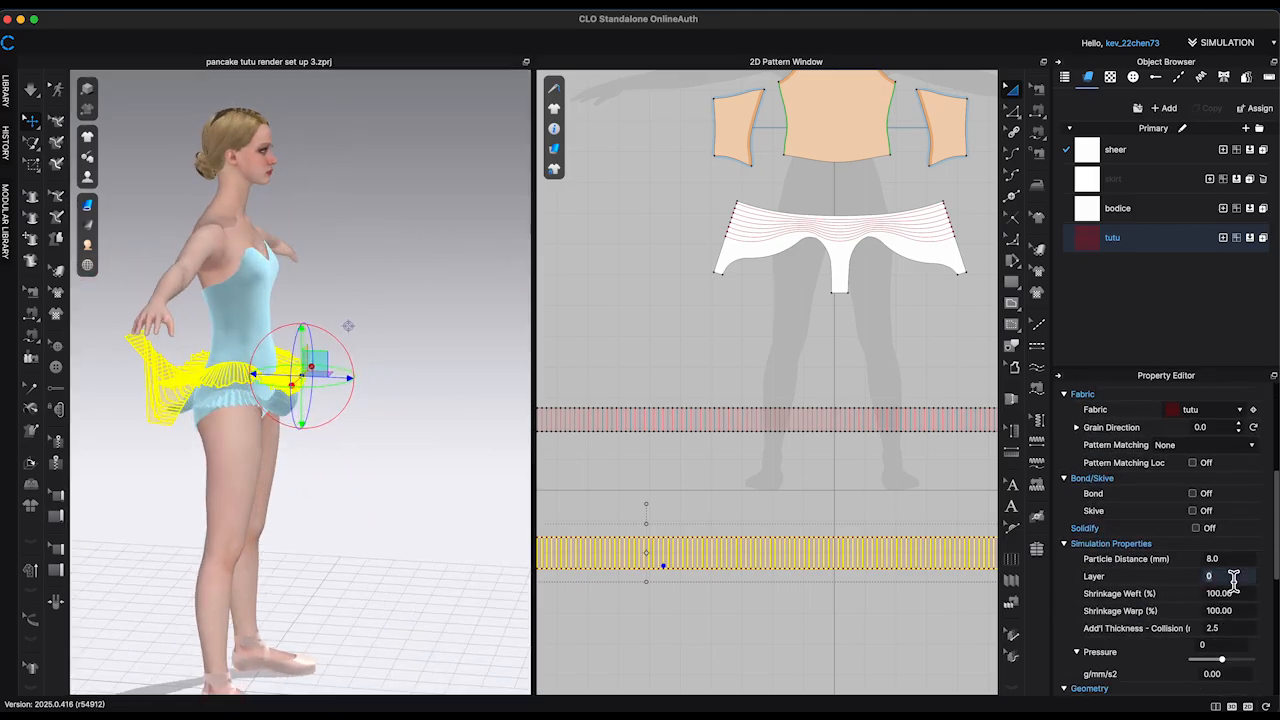
{"action": "key", "text": "Return"}
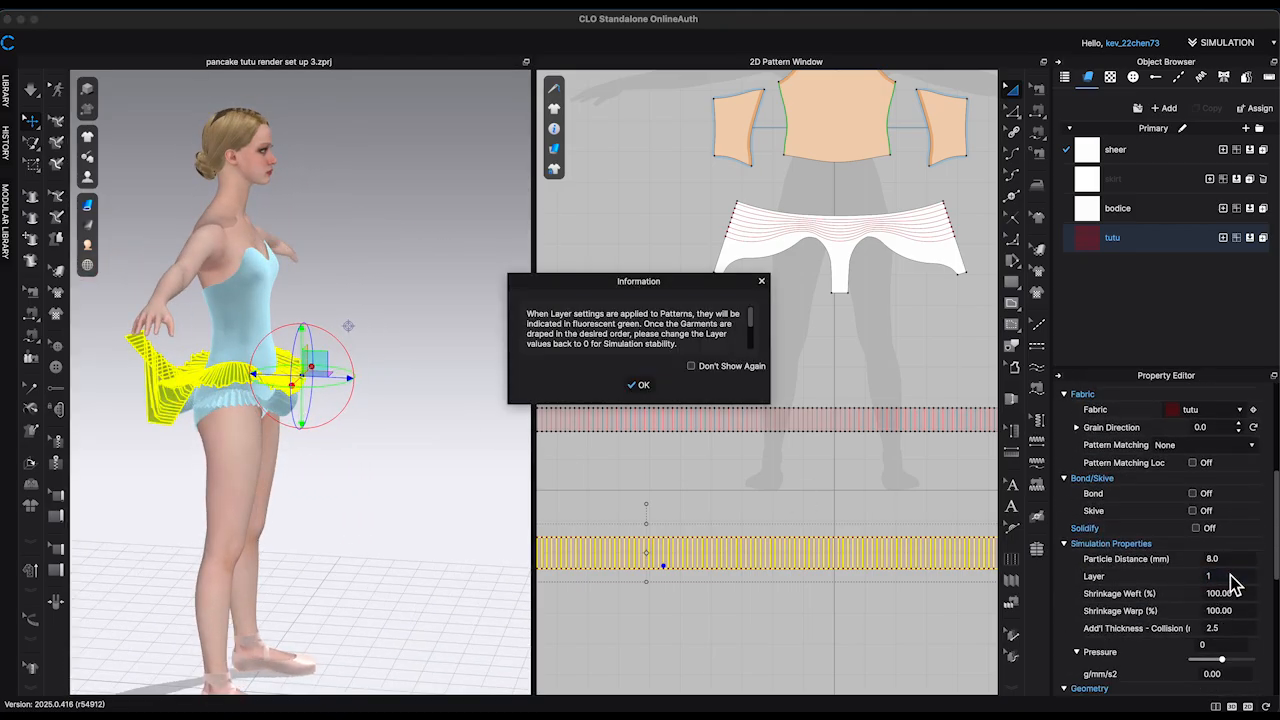
Step: Simulate the garment and pull the second tutu strip into place around the hips so it drapes evenly over the first strip
{"action": "left_click", "coordinate": [641, 385]}
{"action": "key", "text": "space"}
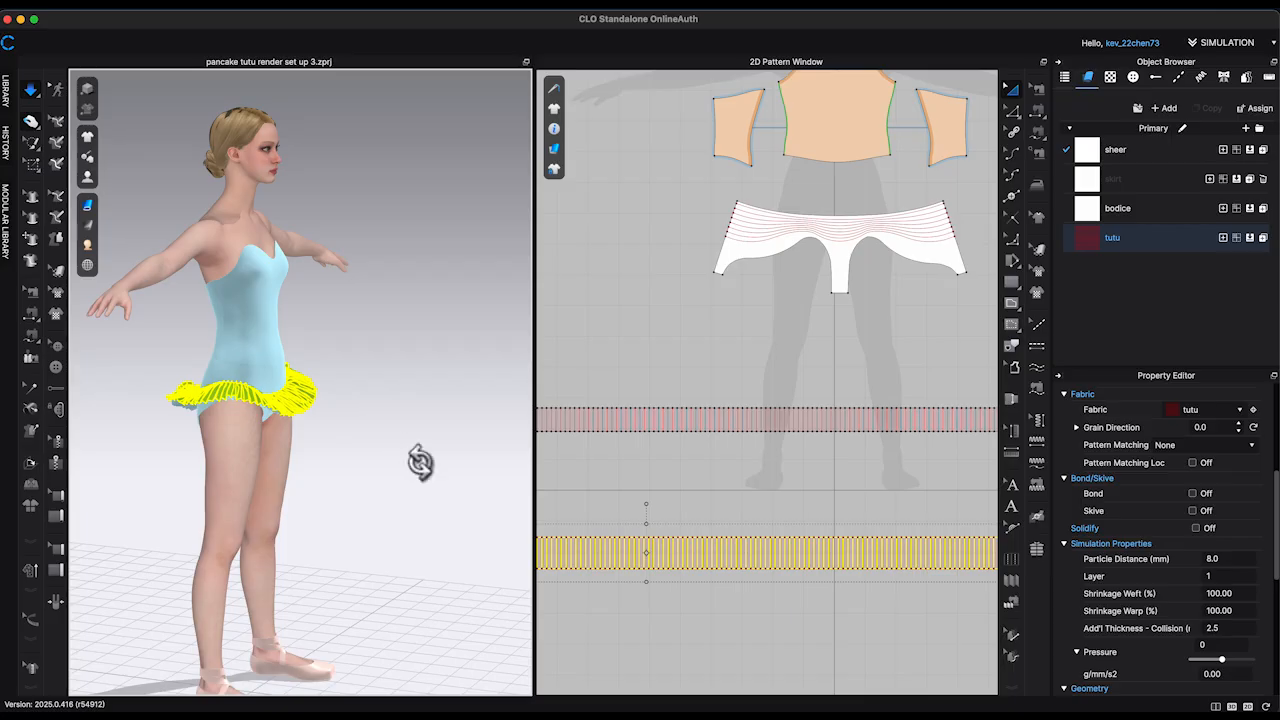
{"action": "right_click_drag", "start_coordinate": [420, 461], "coordinate": [449, 467]}
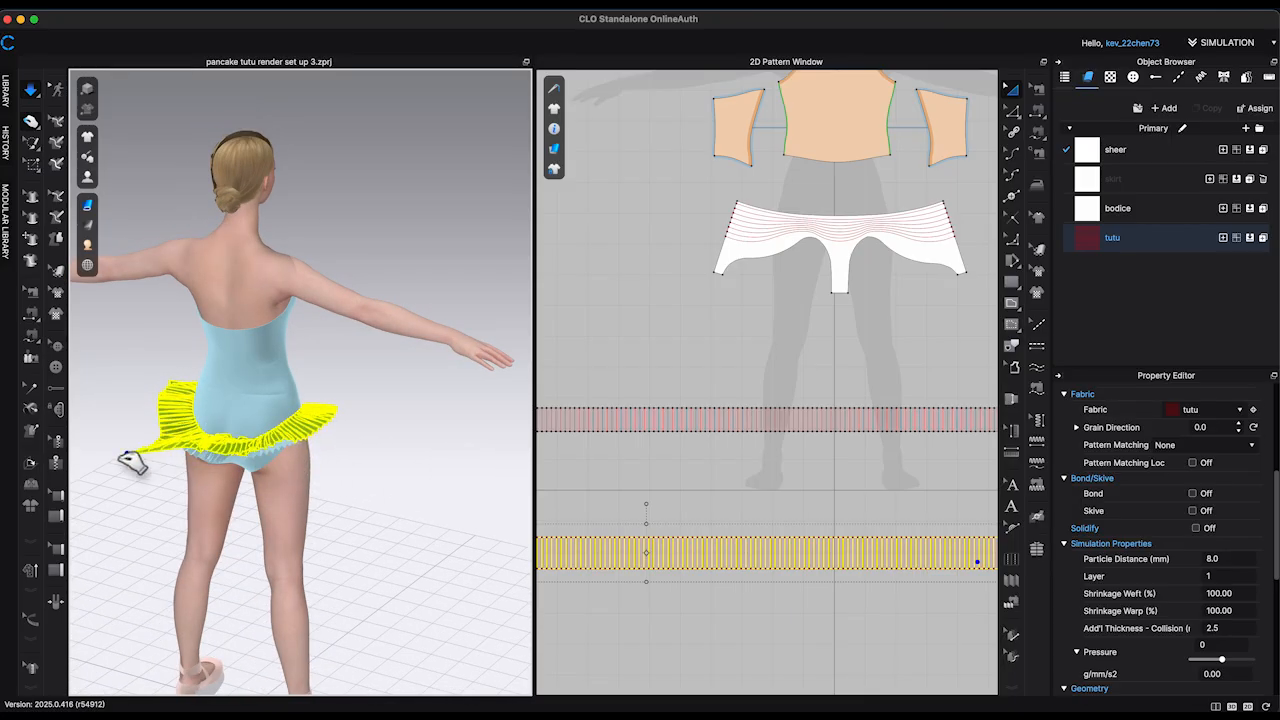
{"action": "right_click_drag", "start_coordinate": [280, 483], "coordinate": [287, 477]}
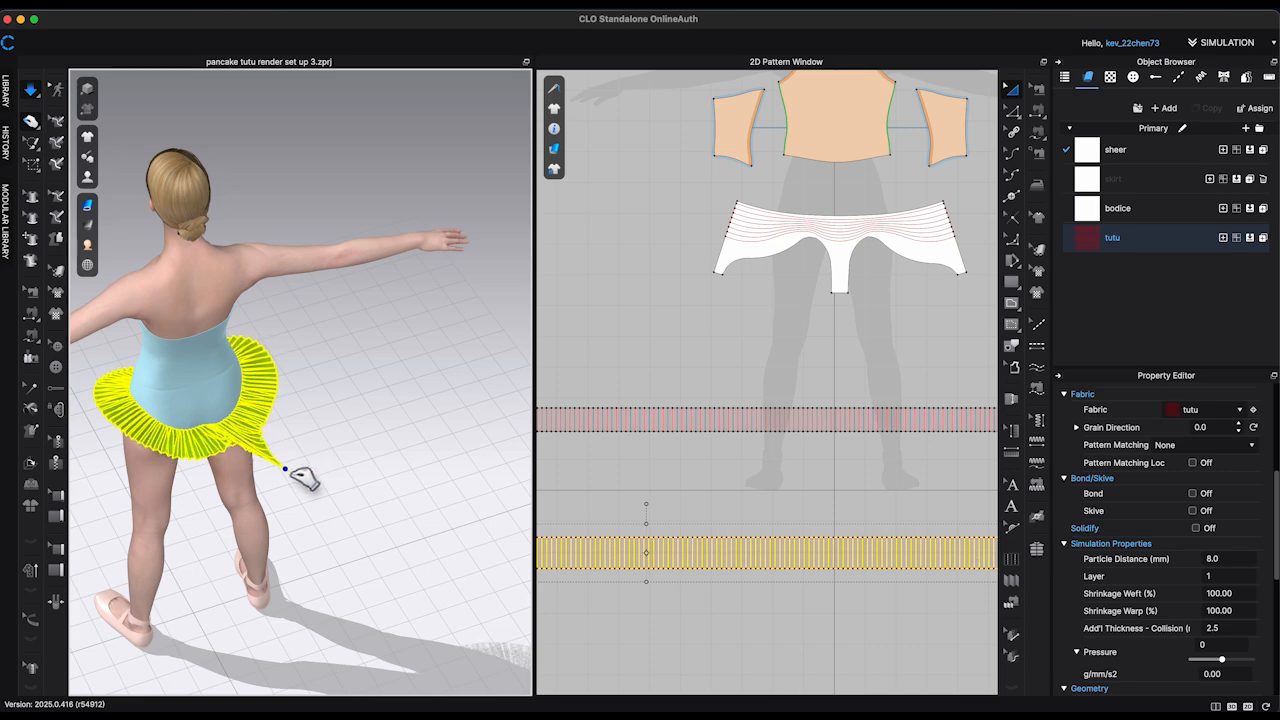
{"action": "right_click_drag", "start_coordinate": [343, 484], "coordinate": [219, 463]}
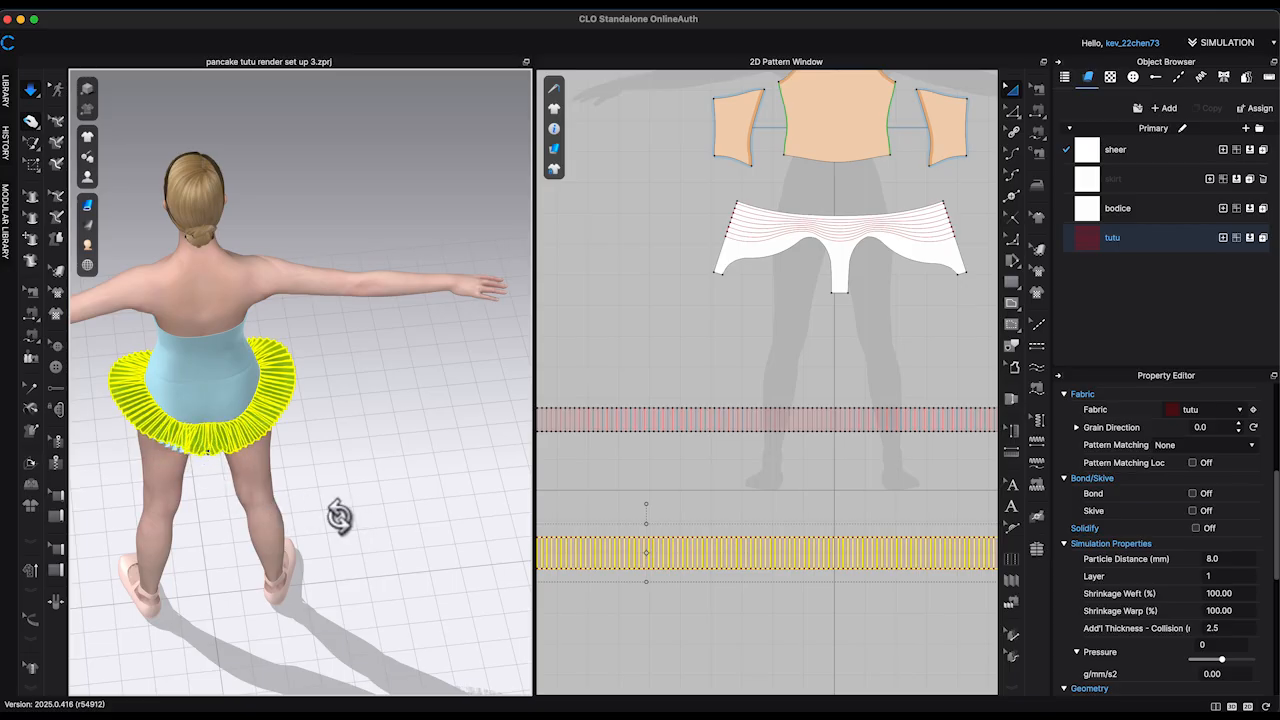
Step: Set the second tutu strip's simulation layer back to 0 and settle the garment with another simulation
{"action": "right_click_drag", "start_coordinate": [339, 516], "coordinate": [273, 500]}
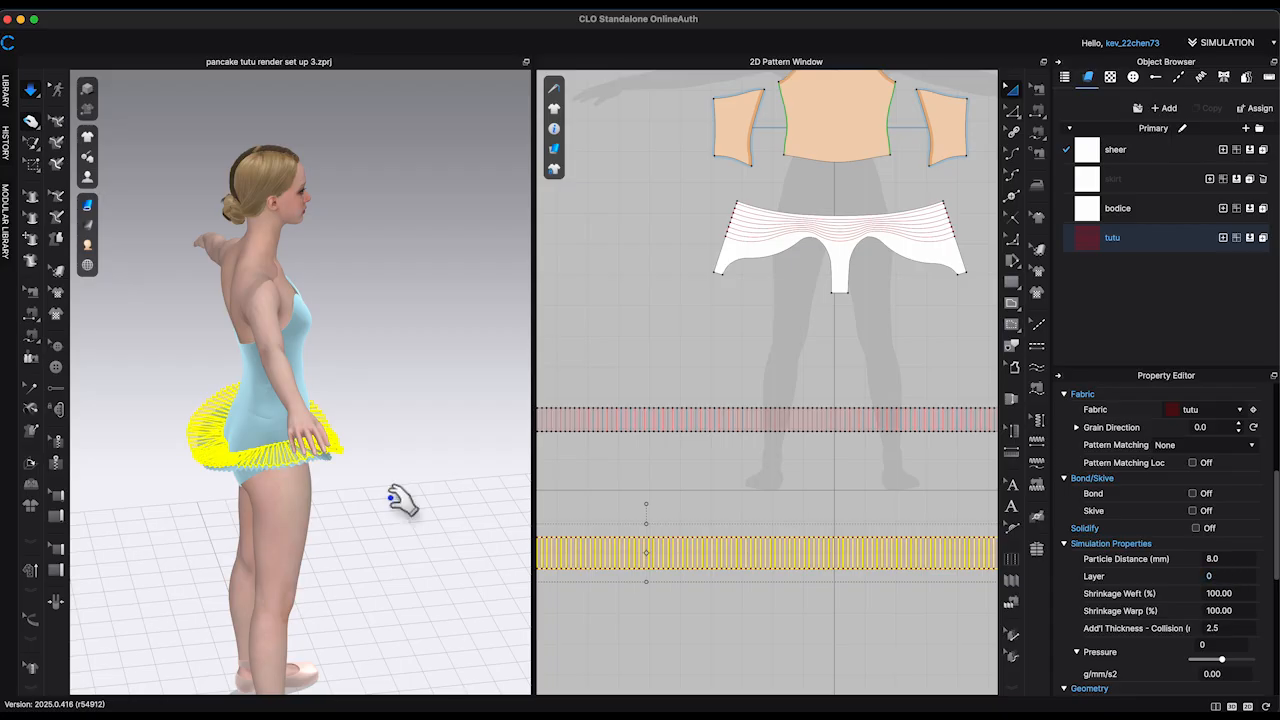
{"action": "left_click", "coordinate": [417, 549]}
{"action": "right_click_drag", "start_coordinate": [417, 549], "coordinate": [463, 571]}
{"action": "key", "text": "space"}
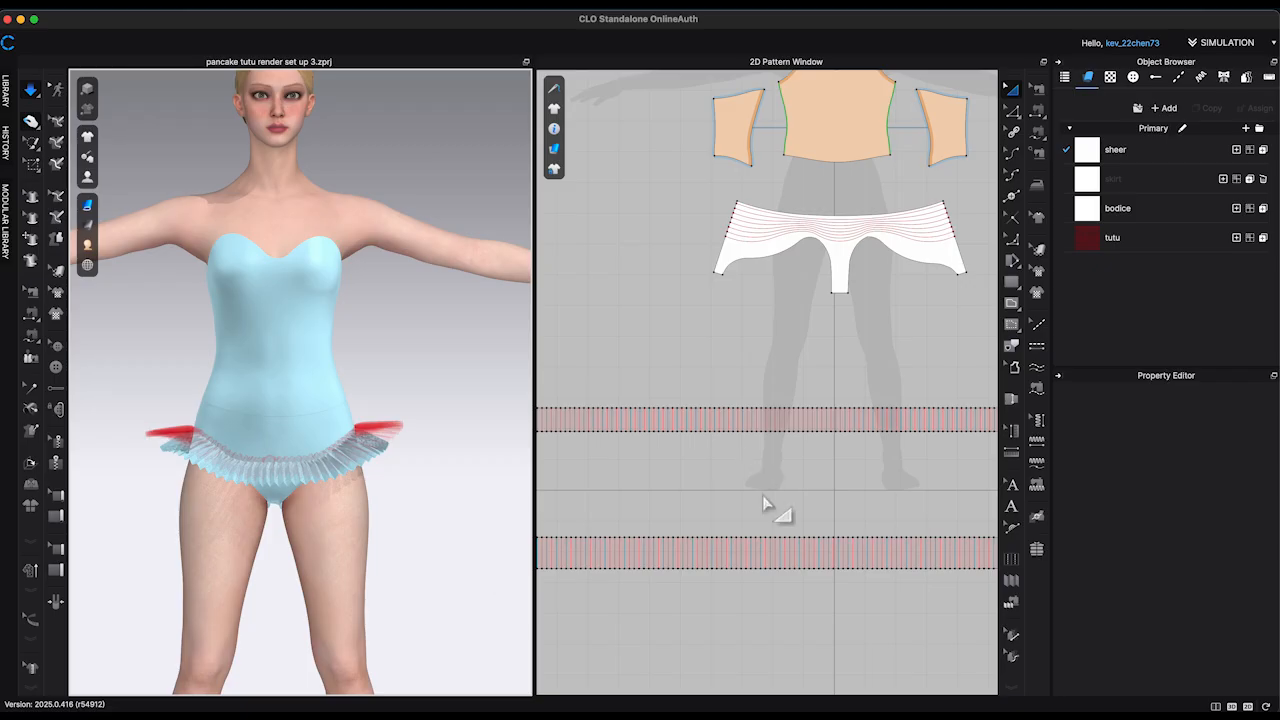
Step: Unfreeze the first tutu strip and simulate it together with the second strip
{"action": "scroll", "coordinate": [764, 505], "scroll_direction": "down", "scroll_amount": 6}
{"action": "left_click", "coordinate": [829, 470]}
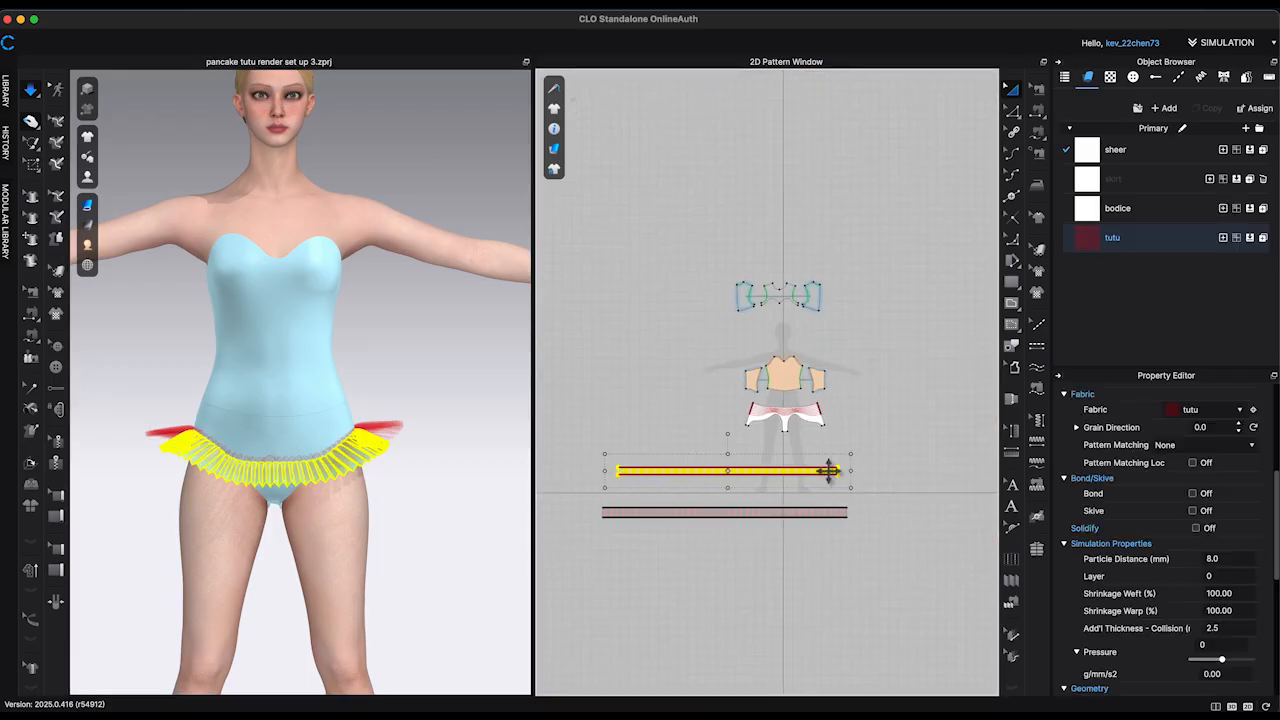
{"action": "right_click", "coordinate": [829, 471]}
{"action": "left_click", "coordinate": [470, 425]}
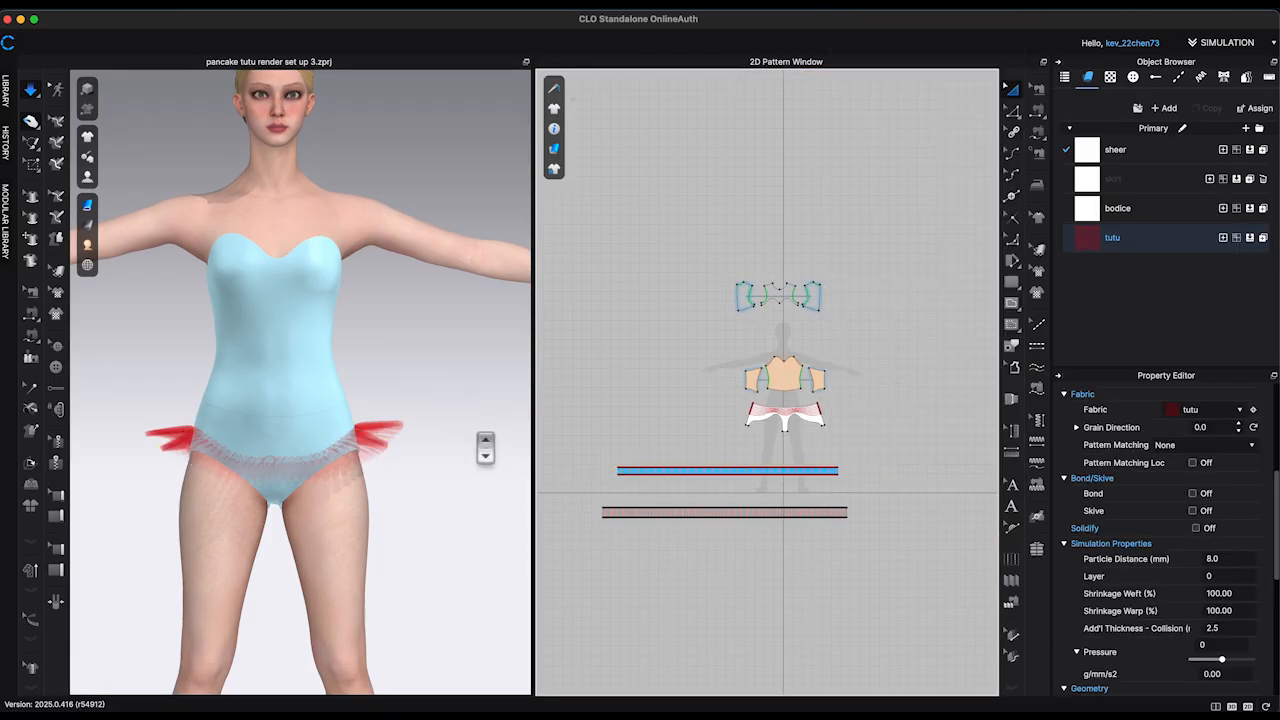
{"action": "scroll", "coordinate": [490, 460], "scroll_direction": "up", "scroll_amount": 5}
{"action": "right_click_drag", "start_coordinate": [490, 425], "coordinate": [518, 348]}
{"action": "key", "text": "space"}
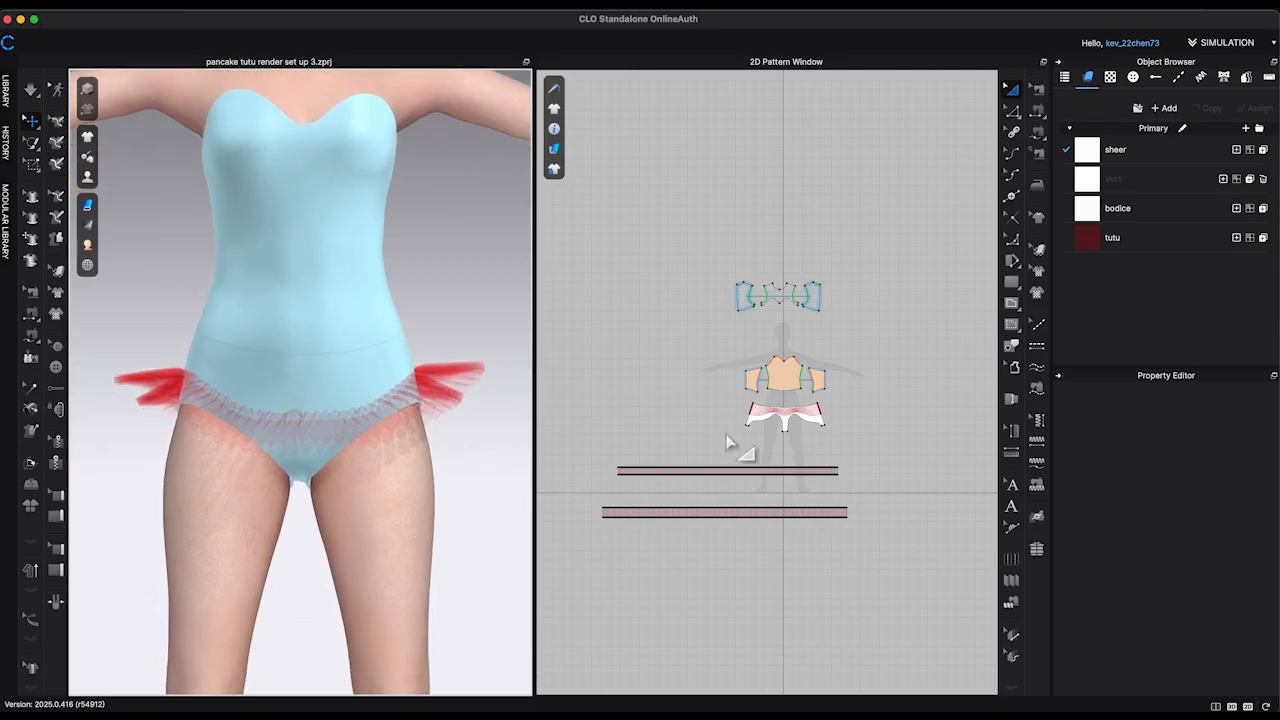
Step: Unfreeze the briefs and simulate them with both tutu strips attached
{"action": "left_click", "coordinate": [812, 420]}
{"action": "right_click", "coordinate": [828, 437]}
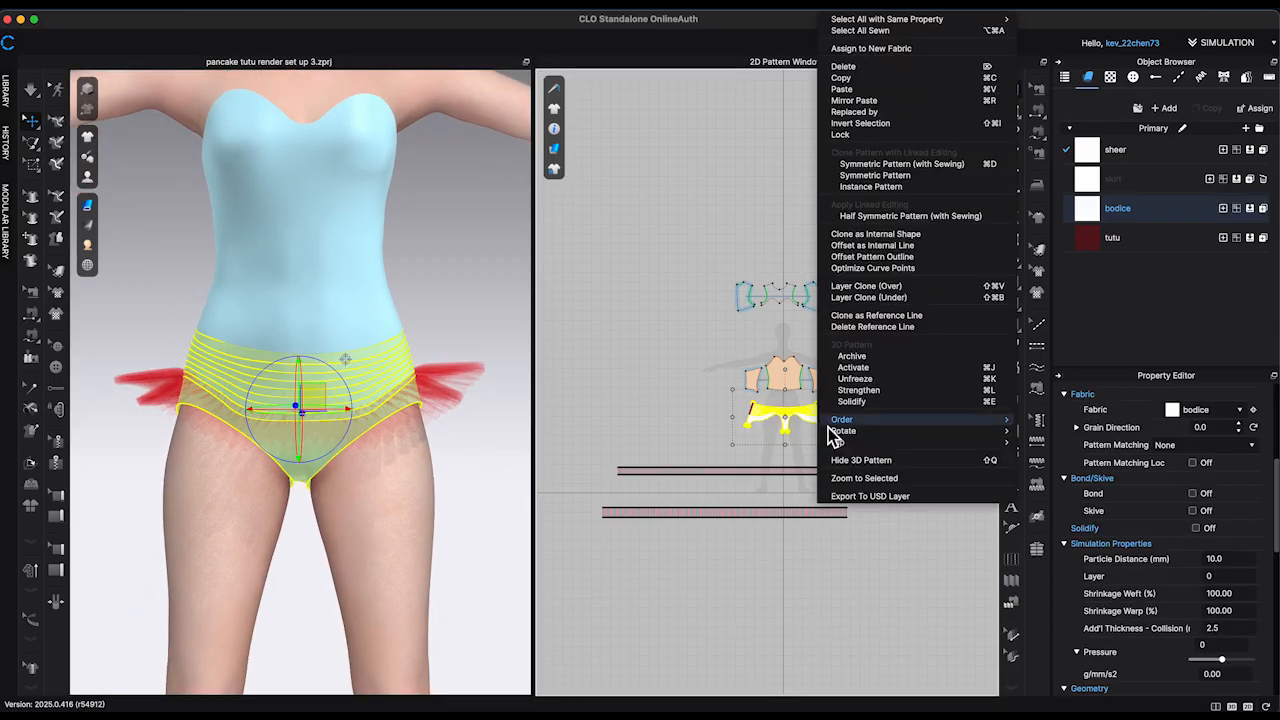
{"action": "left_click", "coordinate": [861, 382]}
{"action": "left_click", "coordinate": [446, 301]}
{"action": "key", "text": "space"}
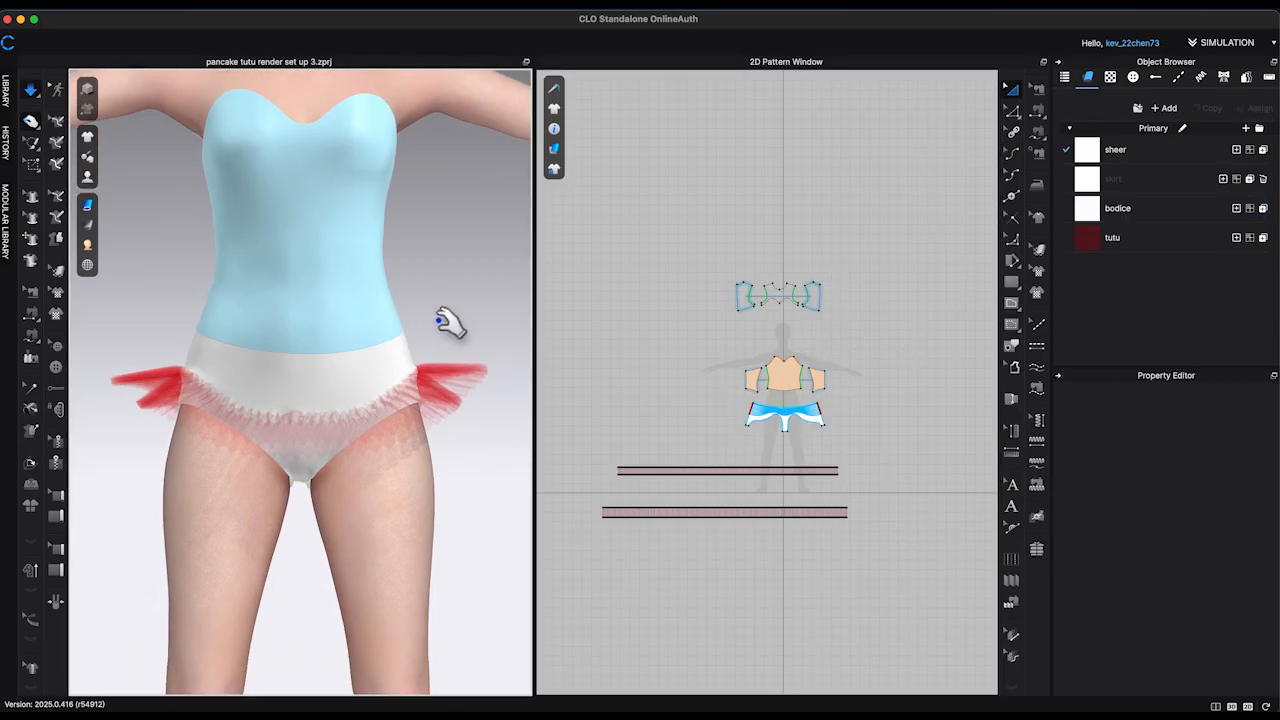
{"action": "scroll", "coordinate": [374, 471], "scroll_direction": "up", "scroll_amount": 3}
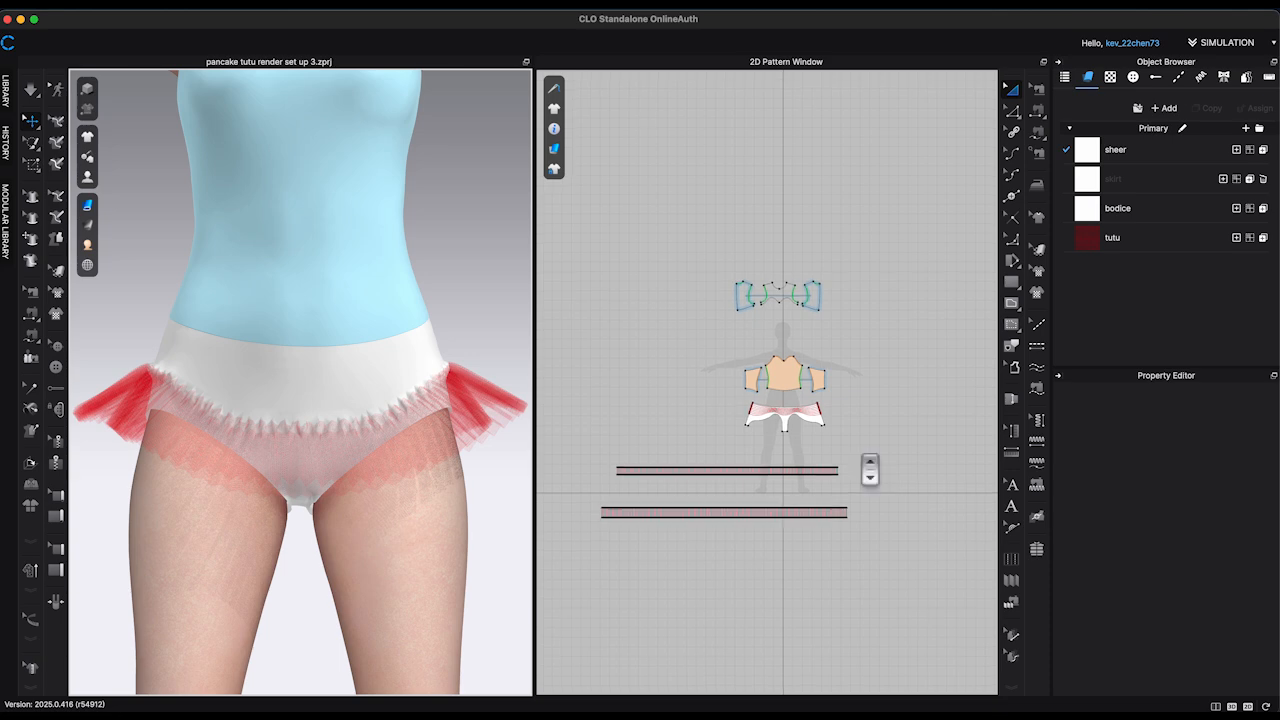
Step: Select the lowest internal line of the briefs with the Edit Pattern tool
{"action": "scroll", "coordinate": [869, 469], "scroll_direction": "up", "scroll_amount": 5}
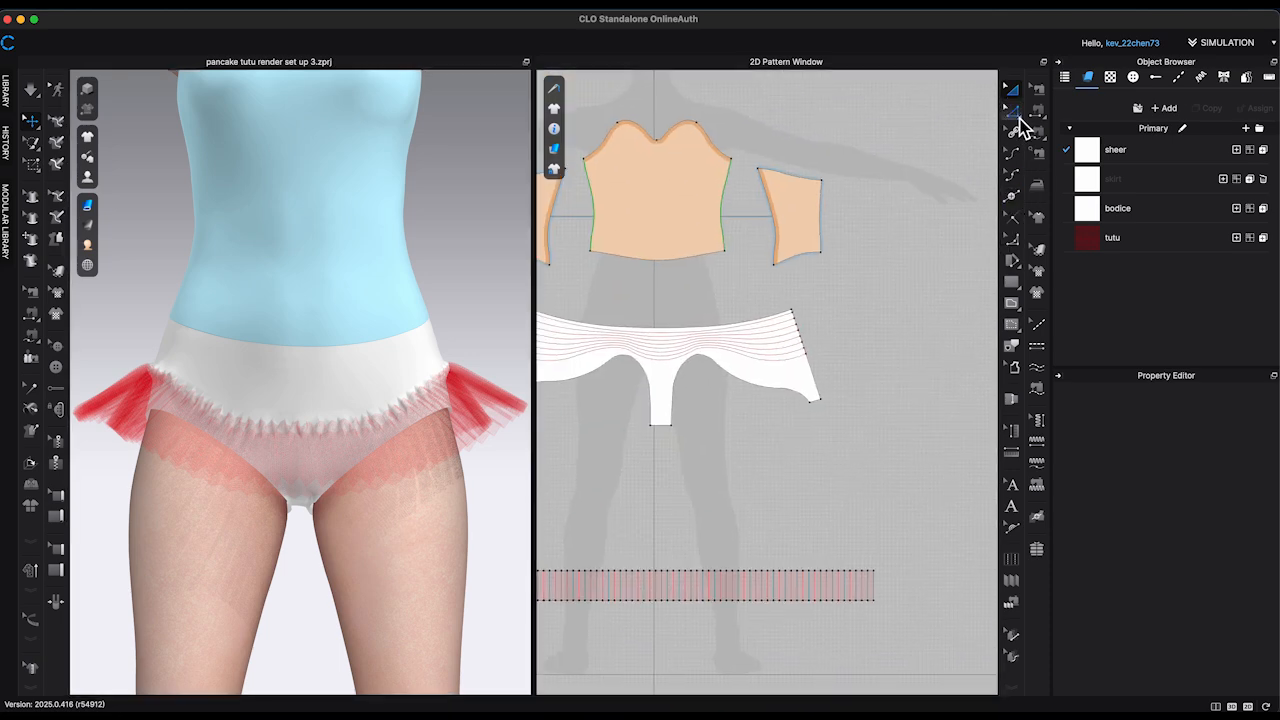
{"action": "scroll", "coordinate": [820, 412], "scroll_direction": "up", "scroll_amount": 5}
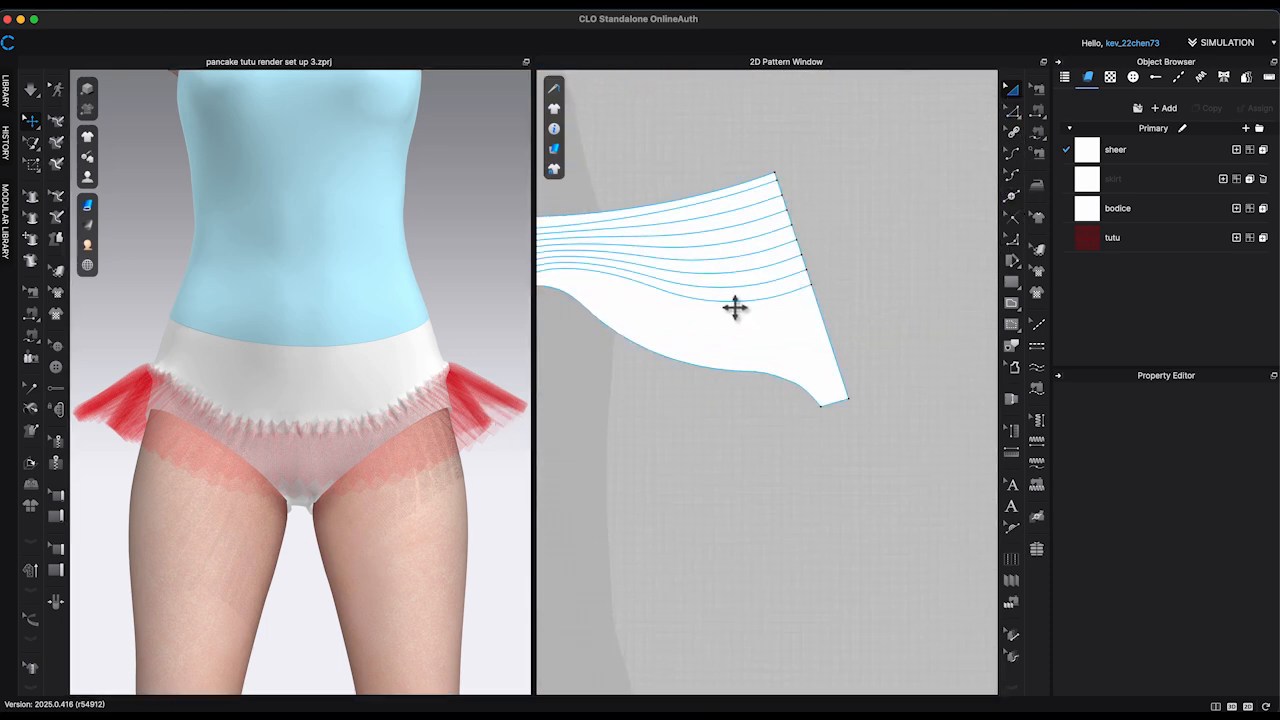
{"action": "key", "text": "z"}
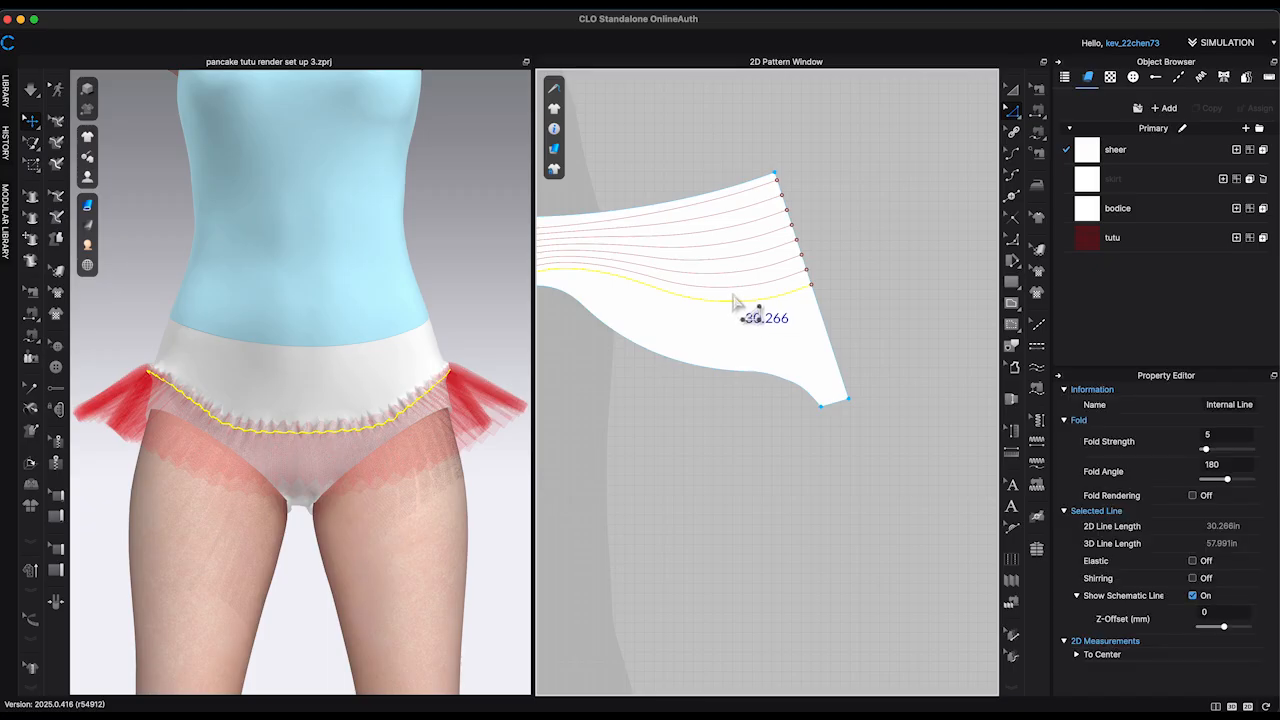
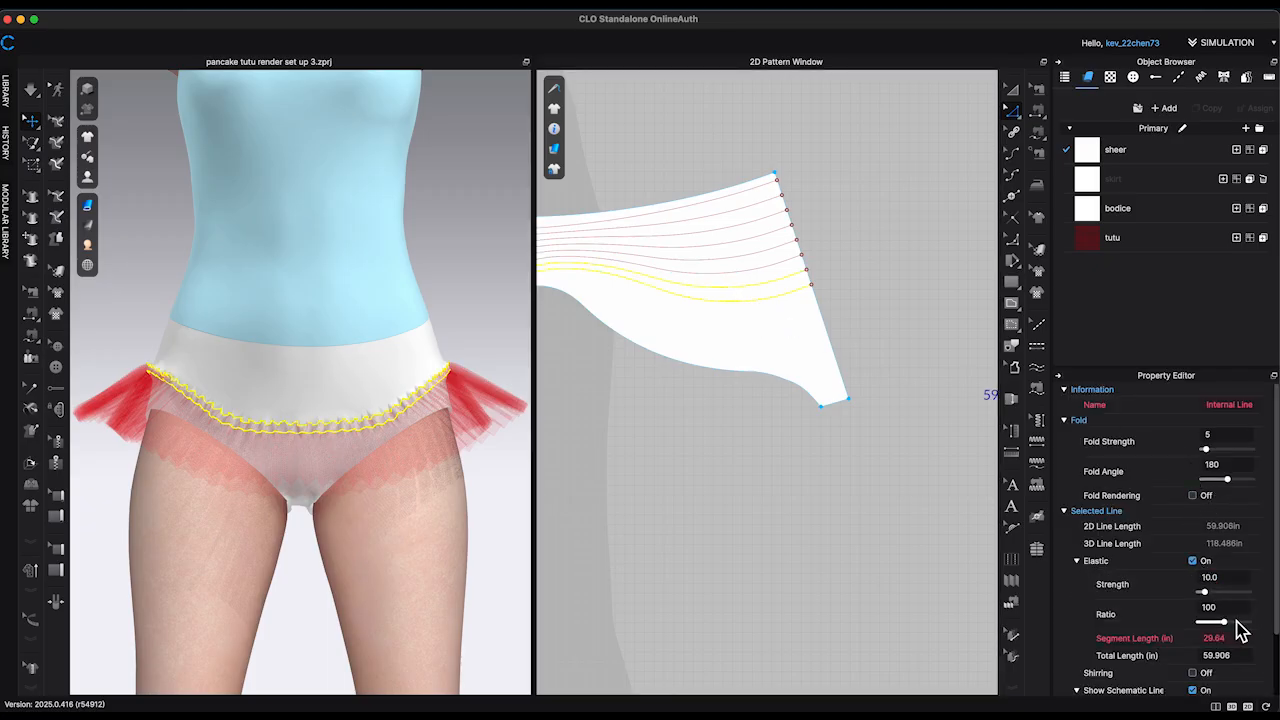
Step: Simulate the garment and pull lightly on it to settle the briefs' elastic lines with both tutu strips
{"action": "left_click", "coordinate": [458, 316]}
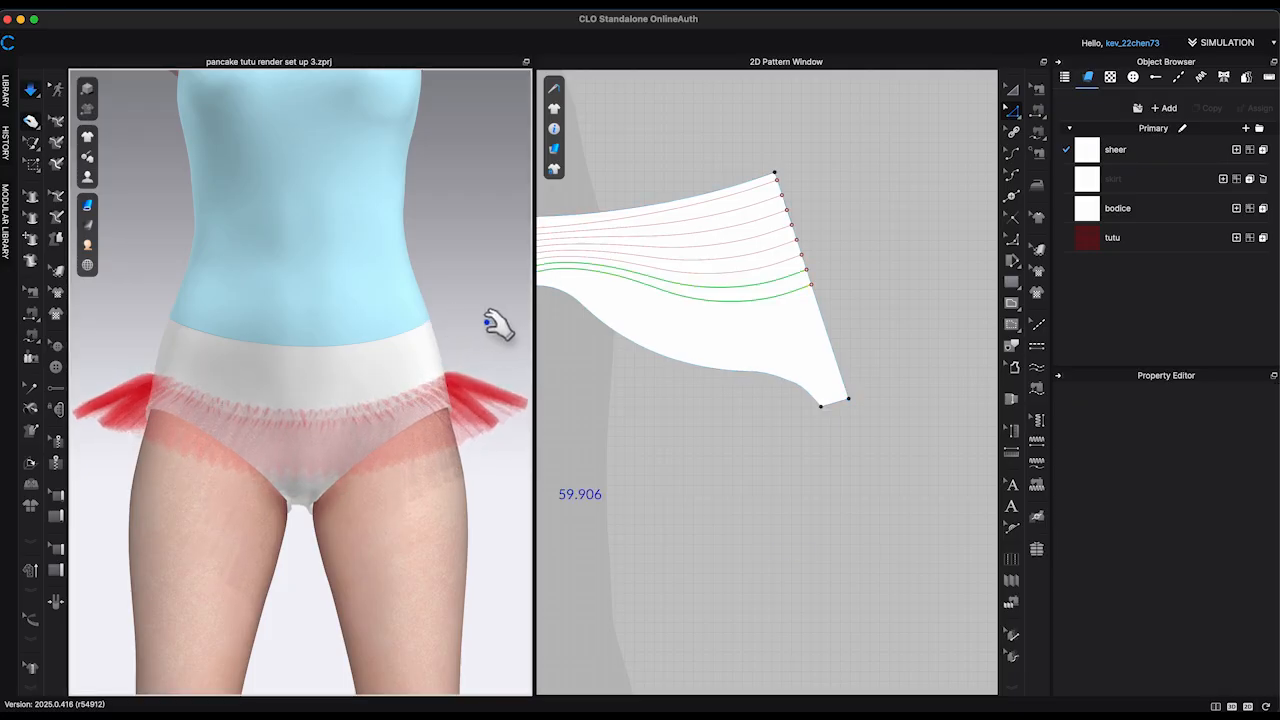
{"action": "right_click_drag", "start_coordinate": [497, 323], "coordinate": [518, 360]}
{"action": "left_click", "coordinate": [400, 443]}
{"action": "key", "text": "2"}
{"action": "scroll", "coordinate": [566, 530], "scroll_direction": "down", "scroll_amount": 10}
{"action": "left_click", "coordinate": [568, 535]}
{"action": "key", "text": "space"}
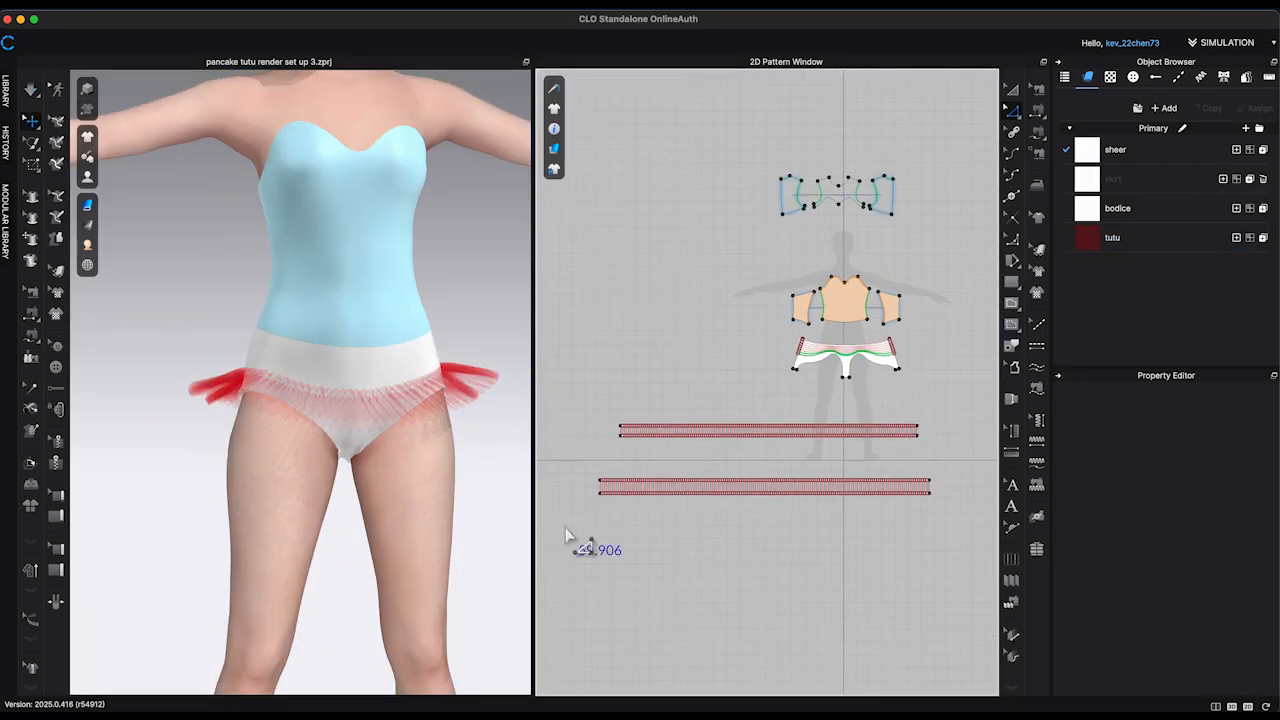
Step: Copy the second tutu strip and paste it directly below the original as the third strip
{"action": "left_click", "coordinate": [905, 488]}
{"action": "key", "text": "super+c"}
{"action": "key", "text": "super+v"}
{"action": "left_click", "coordinate": [918, 548]}
{"action": "middle_click_drag", "start_coordinate": [918, 548], "coordinate": [912, 457]}
Step: Lengthen the third strip to 110 in and extend its bottom edge so the strip is 5.25 in deep
{"action": "left_click", "coordinate": [1012, 110]}
{"action": "scroll", "coordinate": [943, 460], "scroll_direction": "up", "scroll_amount": 10}
{"action": "right_click", "coordinate": [867, 344]}
{"action": "left_click", "coordinate": [943, 474]}
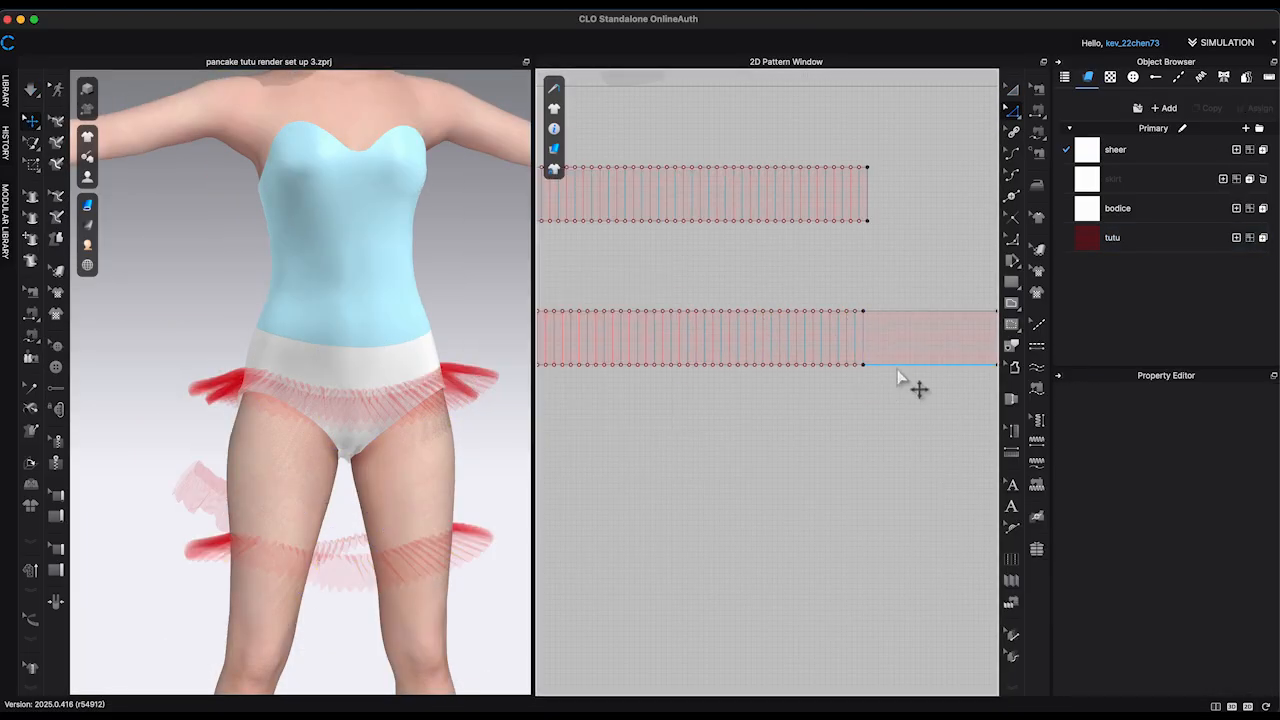
{"action": "left_click", "coordinate": [863, 311]}
{"action": "key", "text": "Delete"}
{"action": "right_click", "coordinate": [859, 364]}
{"action": "left_click", "coordinate": [869, 500]}
{"action": "type", "text": "1"}
{"action": "key", "text": "Return"}
{"action": "scroll", "coordinate": [829, 484], "scroll_direction": "down", "scroll_amount": 10}
Step: Delete the third strip's copied pleat lines and distribute new evenly spaced internal lines between its two short ends
{"action": "left_click_drag", "start_coordinate": [592, 415], "coordinate": [903, 463]}
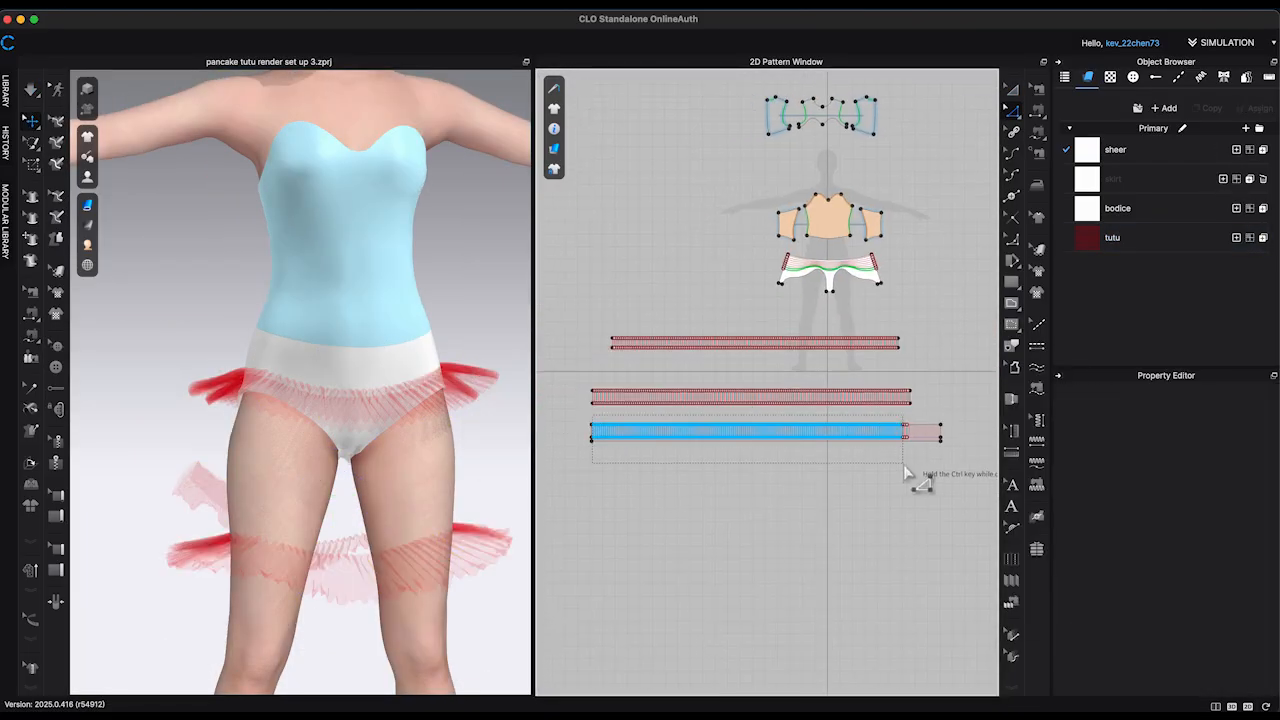
{"action": "scroll", "coordinate": [945, 437], "scroll_direction": "up", "scroll_amount": 5}
{"action": "scroll", "coordinate": [766, 497], "scroll_direction": "down", "scroll_amount": 7}
{"action": "left_click", "coordinate": [637, 430]}
{"action": "left_click", "coordinate": [894, 431], "text": "shift"}
{"action": "right_click", "coordinate": [894, 431]}
{"action": "left_click", "coordinate": [1006, 542]}
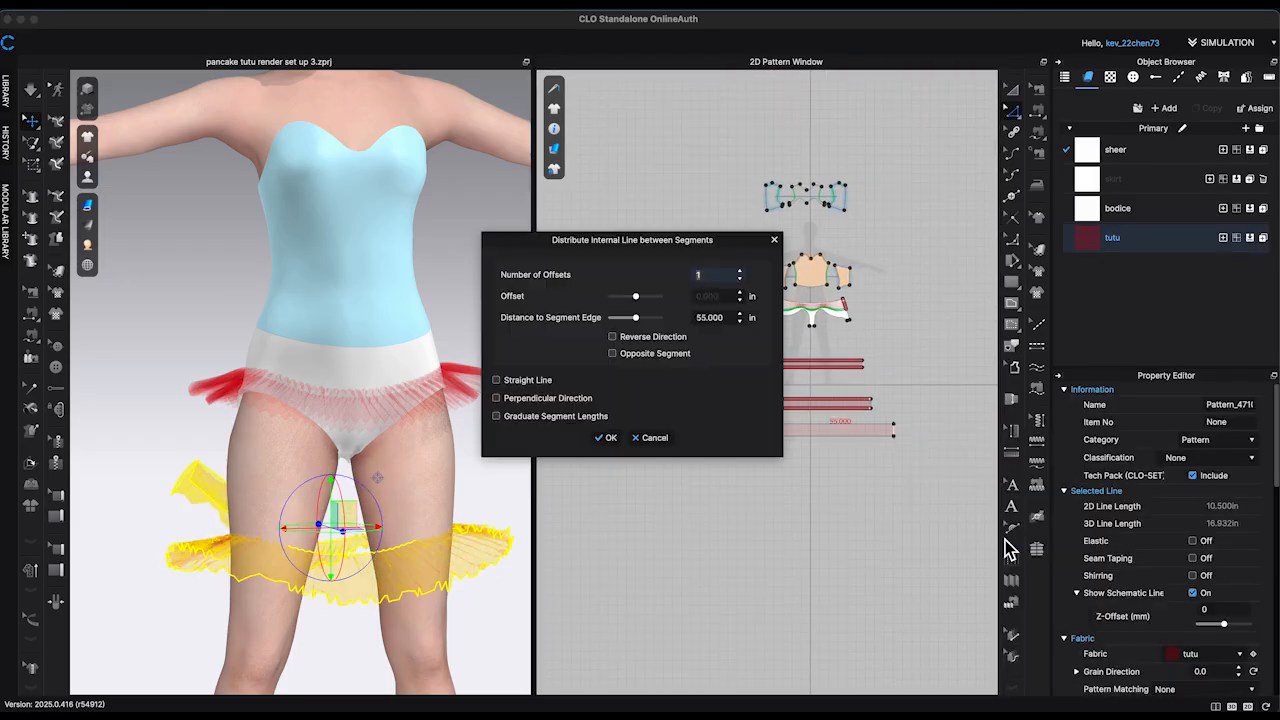
{"action": "type", "text": "90"}
{"action": "key", "text": "Return"}
Step: Sew the third strip to the briefs' internal line just above the two elastic ones and simulate it on layer 1
{"action": "left_click", "coordinate": [848, 449]}
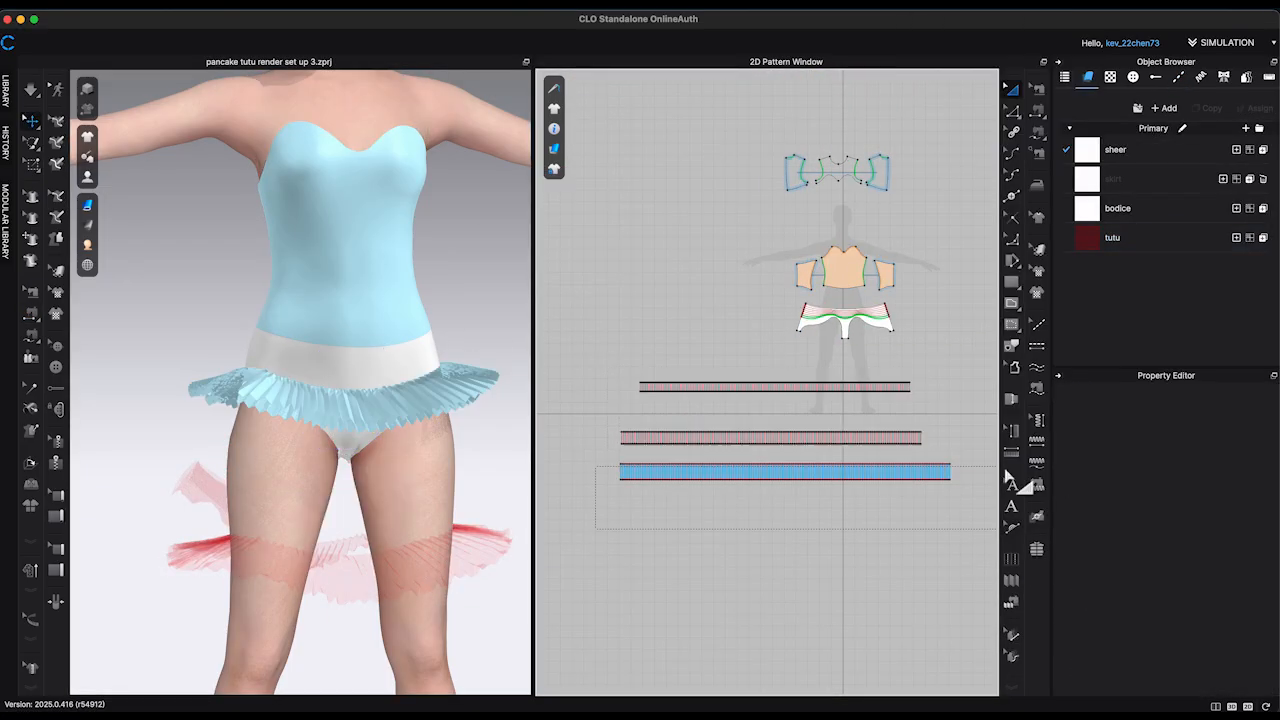
{"action": "left_click", "coordinate": [700, 472]}
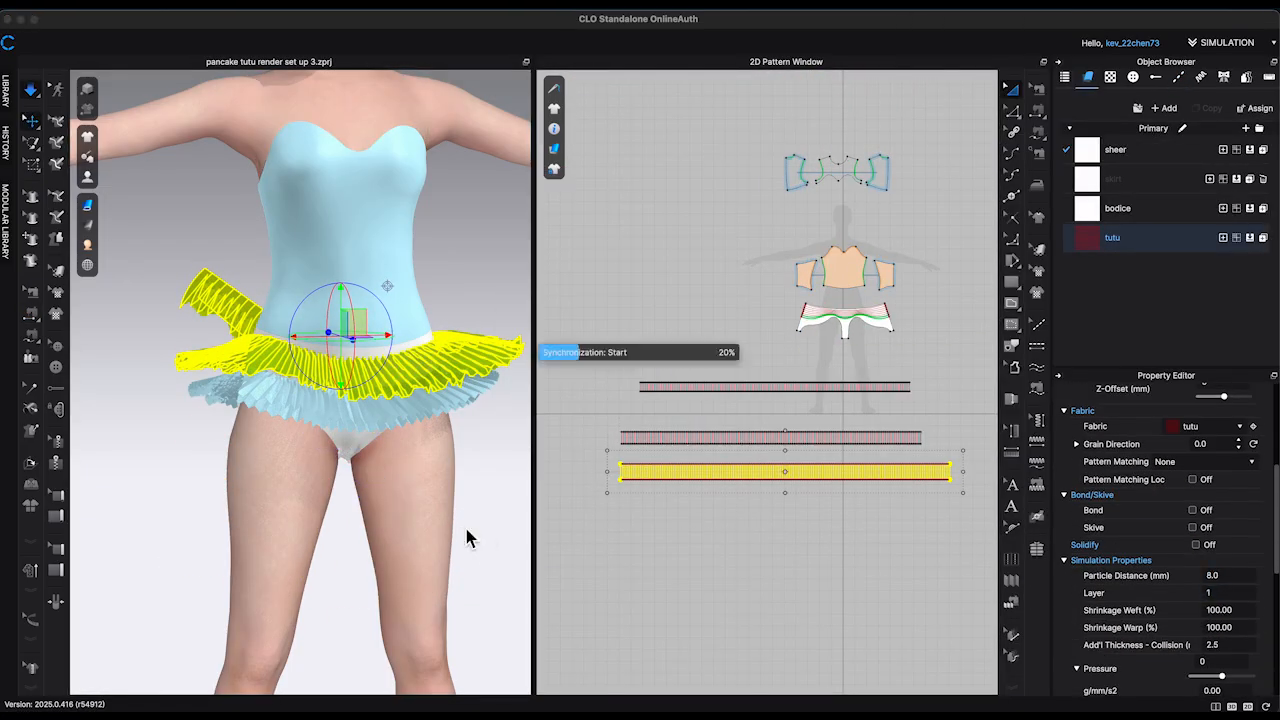
{"action": "right_click_drag", "start_coordinate": [476, 549], "coordinate": [191, 540]}
Step: Pull the third strip outwards at the back and sides during simulation so it fans around the hips
{"action": "right_click_drag", "start_coordinate": [191, 386], "coordinate": [343, 451]}
{"action": "left_click", "coordinate": [343, 451]}
{"action": "left_click_drag", "start_coordinate": [257, 443], "coordinate": [217, 526]}
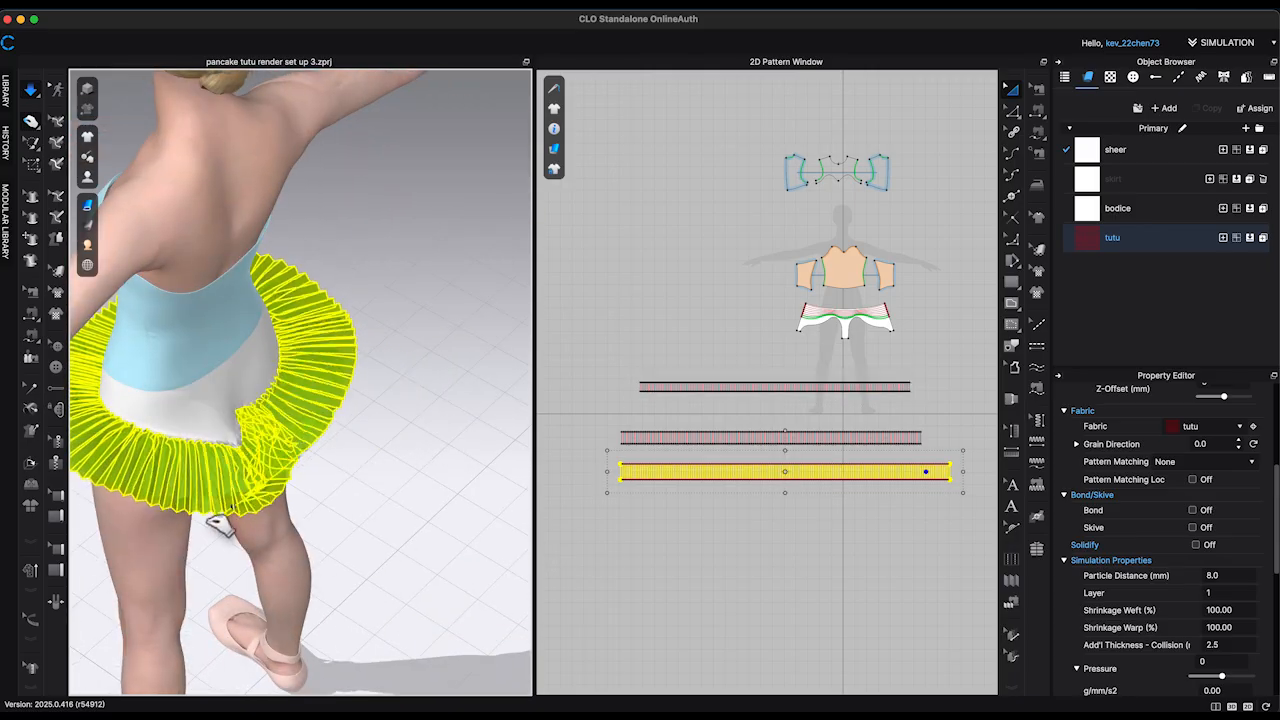
{"action": "right_click_drag", "start_coordinate": [217, 526], "coordinate": [340, 436]}
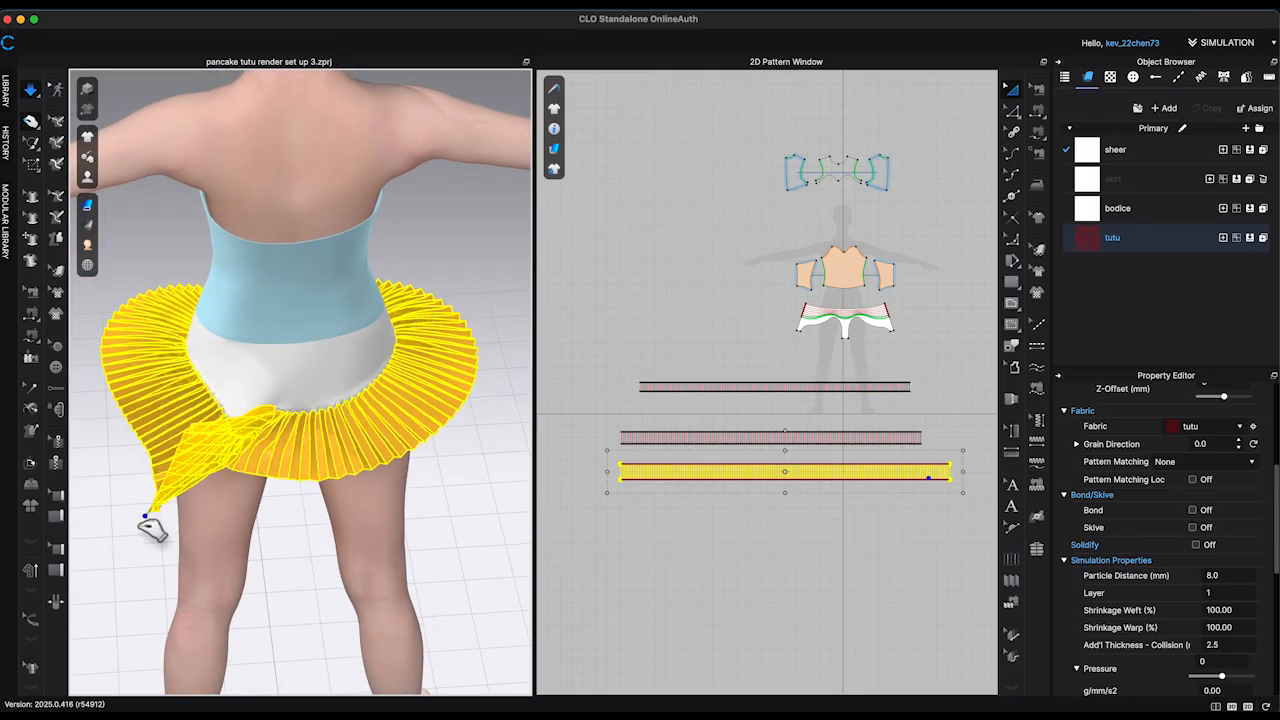
{"action": "right_click_drag", "start_coordinate": [149, 523], "coordinate": [318, 437]}
{"action": "left_click_drag", "start_coordinate": [388, 491], "coordinate": [385, 506]}
{"action": "right_click_drag", "start_coordinate": [385, 506], "coordinate": [472, 408]}
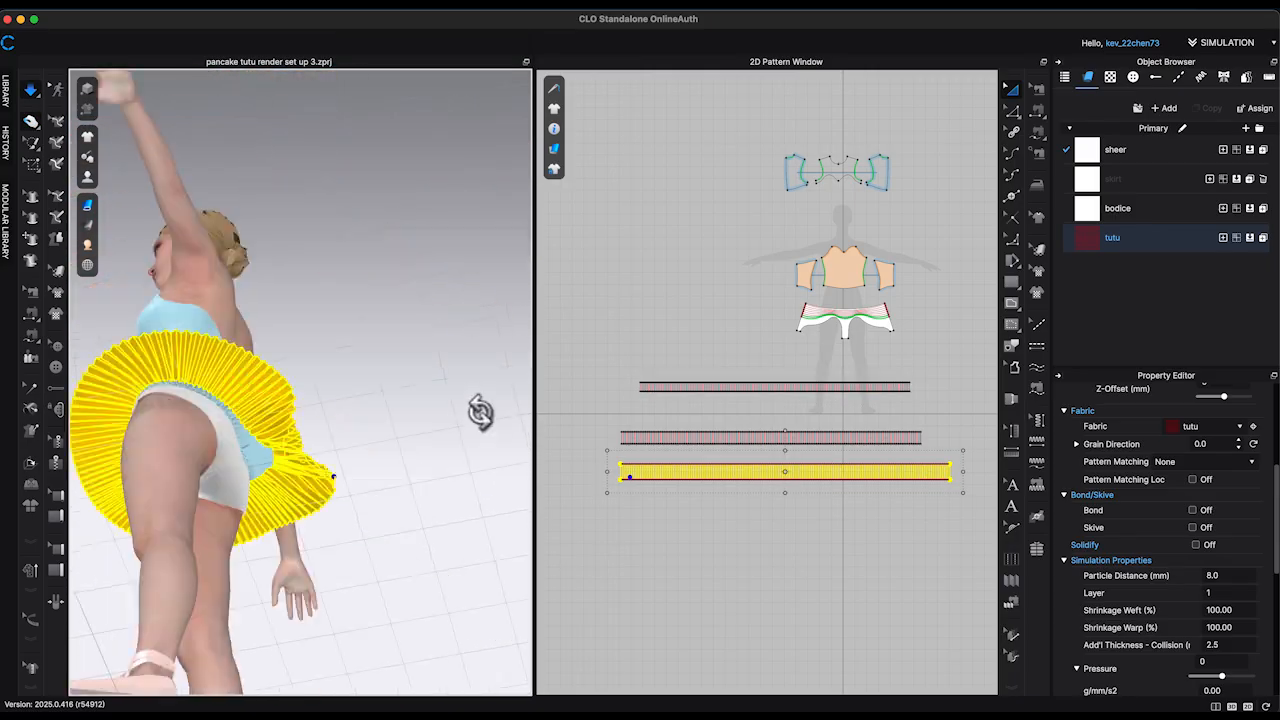
{"action": "left_click_drag", "start_coordinate": [325, 465], "coordinate": [318, 434]}
{"action": "left_click", "coordinate": [305, 428]}
{"action": "mouse_move", "coordinate": [305, 428]}
{"action": "right_mouse_down"}
{"action": "mouse_move", "coordinate": [381, 511]}
{"action": "mouse_move", "coordinate": [322, 418]}
{"action": "right_mouse_up"}
{"action": "left_click_drag", "start_coordinate": [322, 418], "coordinate": [357, 428]}
{"action": "right_click_drag", "start_coordinate": [357, 430], "coordinate": [350, 560]}
Step: Sew the third strip's two short ends together at the centre back
{"action": "left_click", "coordinate": [1038, 90]}
{"action": "scroll", "coordinate": [966, 491], "scroll_direction": "up", "scroll_amount": 8}
{"action": "left_click_drag", "start_coordinate": [890, 403], "coordinate": [890, 433]}
{"action": "left_click_drag", "start_coordinate": [754, 252], "coordinate": [754, 266]}
{"action": "middle_click_drag", "start_coordinate": [661, 505], "coordinate": [960, 509]}
{"action": "left_click_drag", "start_coordinate": [920, 407], "coordinate": [918, 441]}
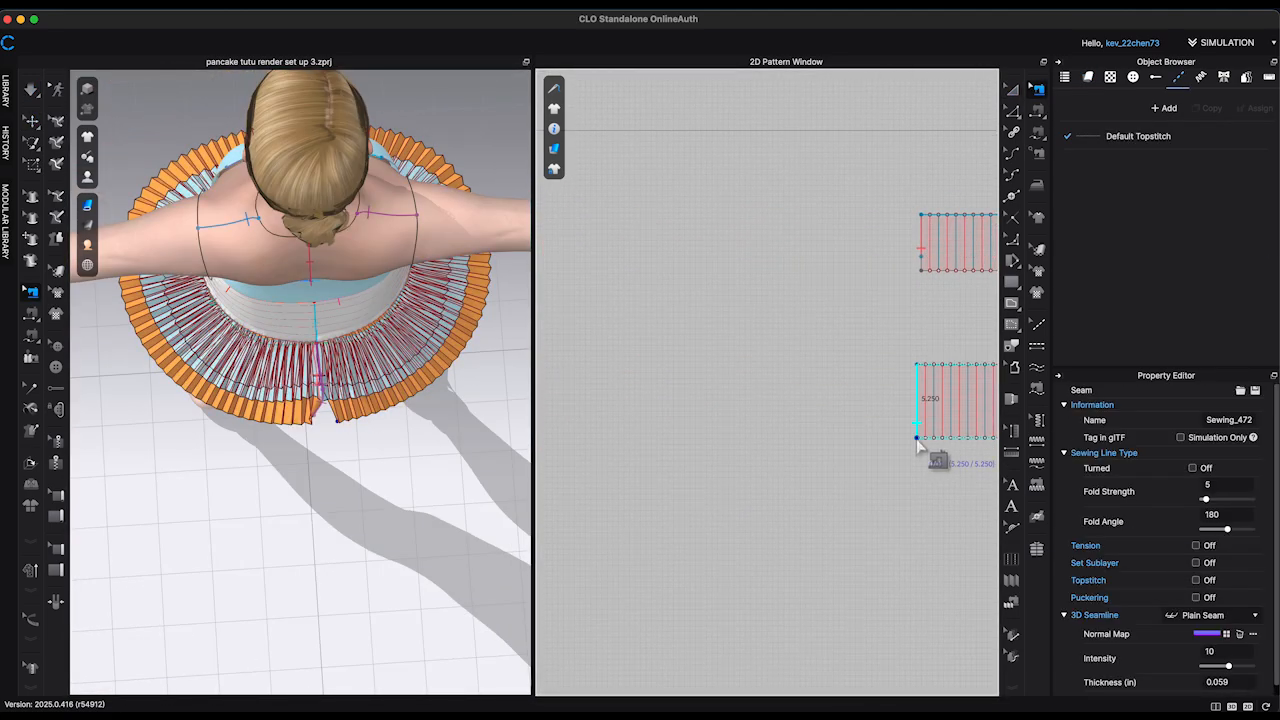
{"action": "scroll", "coordinate": [608, 334], "scroll_direction": "down", "scroll_amount": 8}
Step: Simulate the garment to pull the third strip's back seam closed
{"action": "key", "text": "a"}
{"action": "key", "text": "space"}
{"action": "right_click_drag", "start_coordinate": [346, 375], "coordinate": [351, 232]}
{"action": "key", "text": "space"}
{"action": "key", "text": "z"}
Step: Set the third tutu strip's simulation layer back to 0
{"action": "scroll", "coordinate": [592, 420], "scroll_direction": "down", "scroll_amount": 4}
{"action": "left_click_drag", "start_coordinate": [590, 314], "coordinate": [909, 374]}
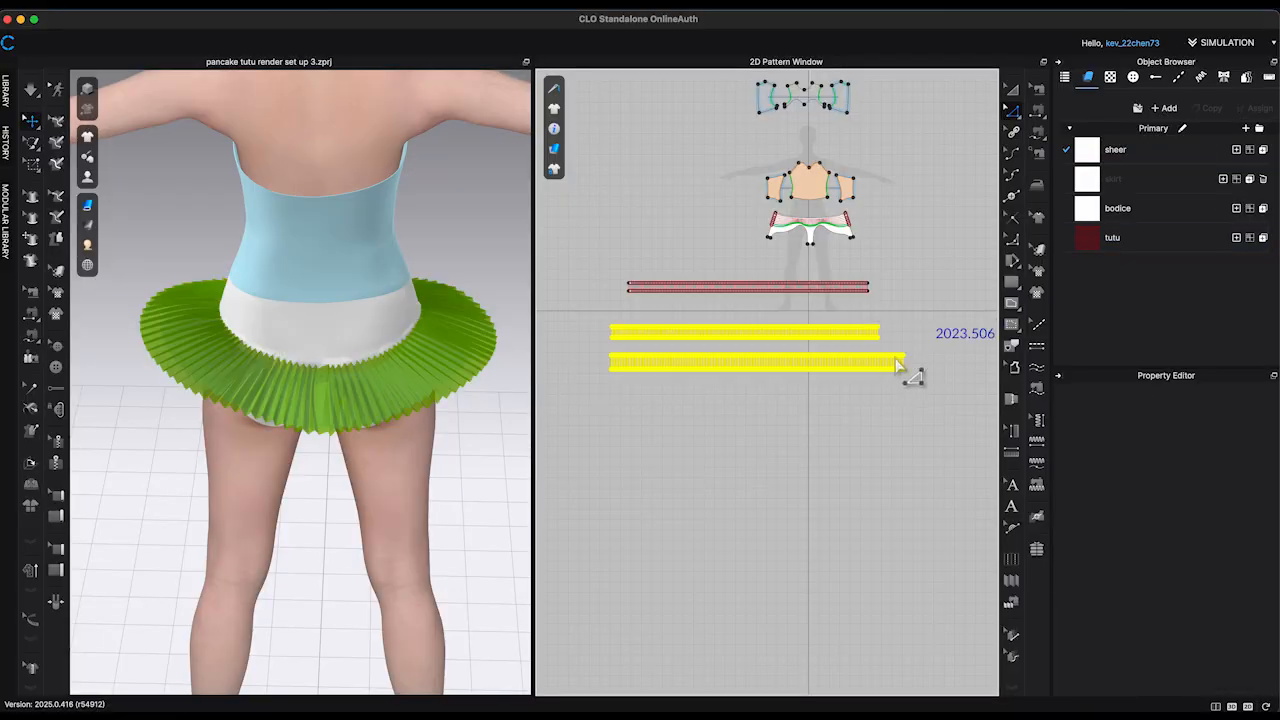
{"action": "left_click", "coordinate": [402, 347]}
{"action": "left_click", "coordinate": [1231, 595]}
Step: Turn on Elastic for the remaining upper internal lines of the briefs
{"action": "left_click", "coordinate": [920, 440]}
{"action": "scroll", "coordinate": [823, 224], "scroll_direction": "up", "scroll_amount": 10}
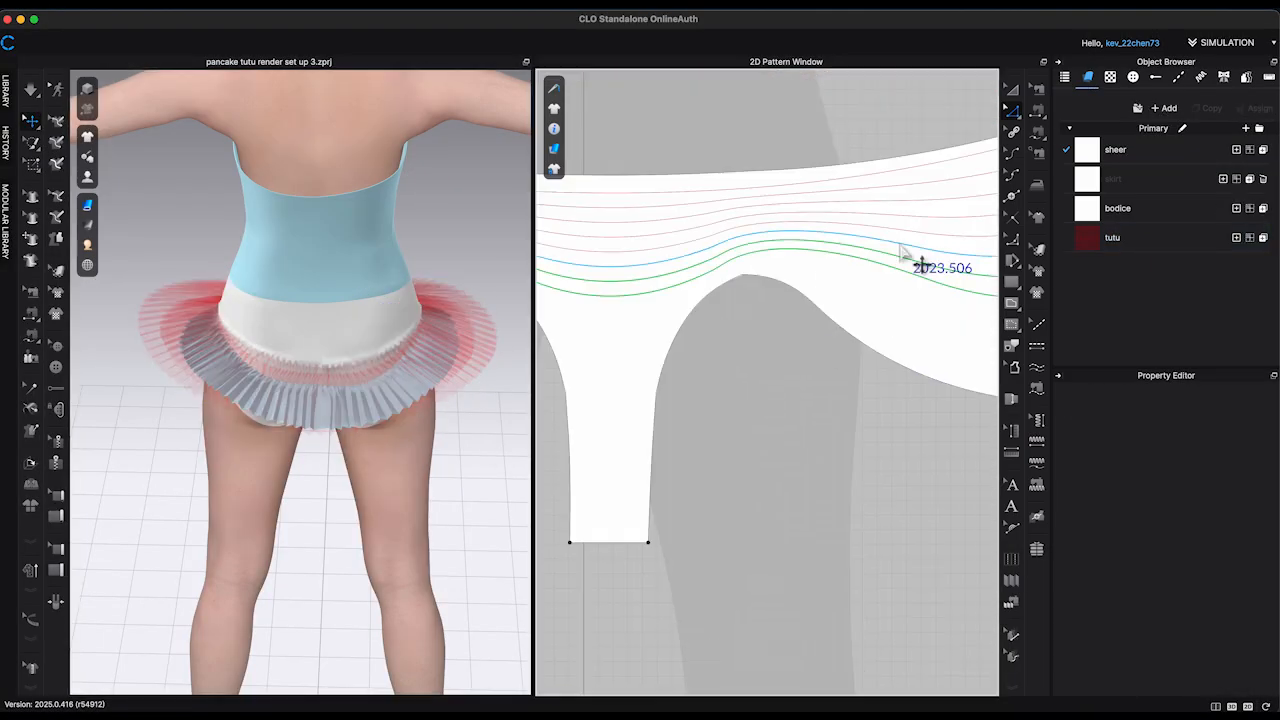
{"action": "left_click", "coordinate": [890, 173], "text": "shift"}
{"action": "left_click", "coordinate": [1192, 561]}
{"action": "left_click", "coordinate": [471, 506]}
Step: Freeze the second and third tutu strips and paste a copy of the third strip below them
{"action": "right_click_drag", "start_coordinate": [471, 506], "coordinate": [310, 489]}
{"action": "scroll", "coordinate": [871, 560], "scroll_direction": "down", "scroll_amount": 10}
{"action": "left_click", "coordinate": [845, 388]}
{"action": "left_click", "coordinate": [848, 422], "text": "shift"}
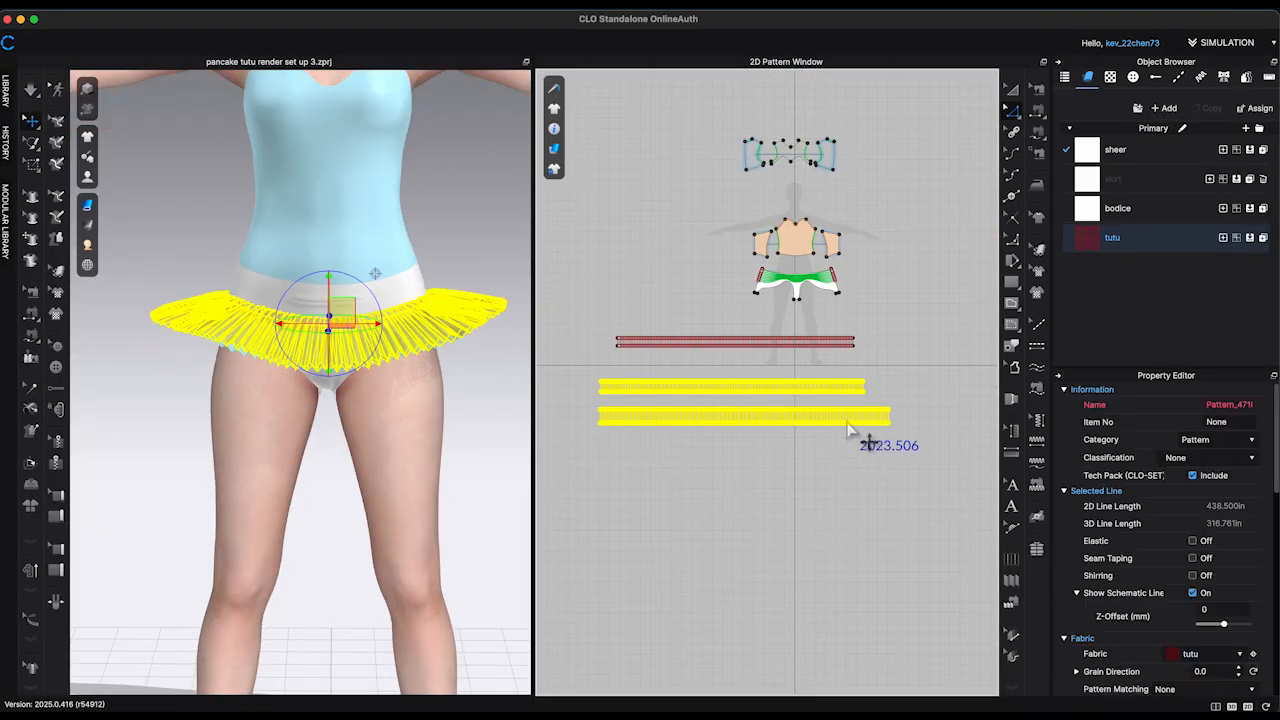
{"action": "left_click_drag", "start_coordinate": [589, 458], "coordinate": [893, 405]}
{"action": "key", "text": "super+c"}
{"action": "key", "text": "super+v"}
{"action": "left_click", "coordinate": [605, 494]}
{"action": "key", "text": "super+z"}
{"action": "key", "text": "super+shift+z"}
{"action": "scroll", "coordinate": [625, 503], "scroll_direction": "up", "scroll_amount": 3}
Step: Delete the fourth strip's copied pleat lines and extend one short end outwards by 10 in
{"action": "left_click_drag", "start_coordinate": [582, 463], "coordinate": [992, 440]}
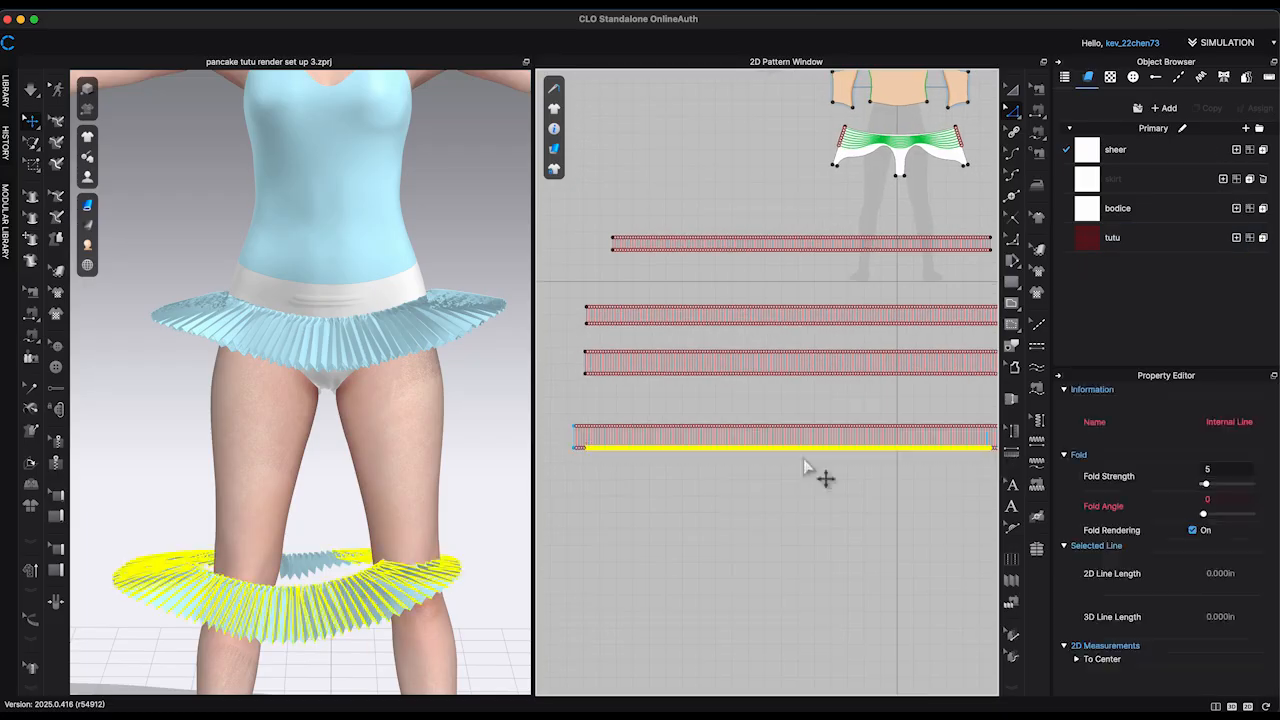
{"action": "key", "text": "Delete"}
{"action": "scroll", "coordinate": [580, 440], "scroll_direction": "up", "scroll_amount": 8}
{"action": "scroll", "coordinate": [589, 420], "scroll_direction": "down", "scroll_amount": 5}
{"action": "left_click_drag", "start_coordinate": [640, 383], "coordinate": [740, 431]}
{"action": "right_click", "coordinate": [754, 438]}
{"action": "left_click", "coordinate": [817, 574]}
{"action": "type", "text": "10"}
{"action": "left_click", "coordinate": [611, 446]}
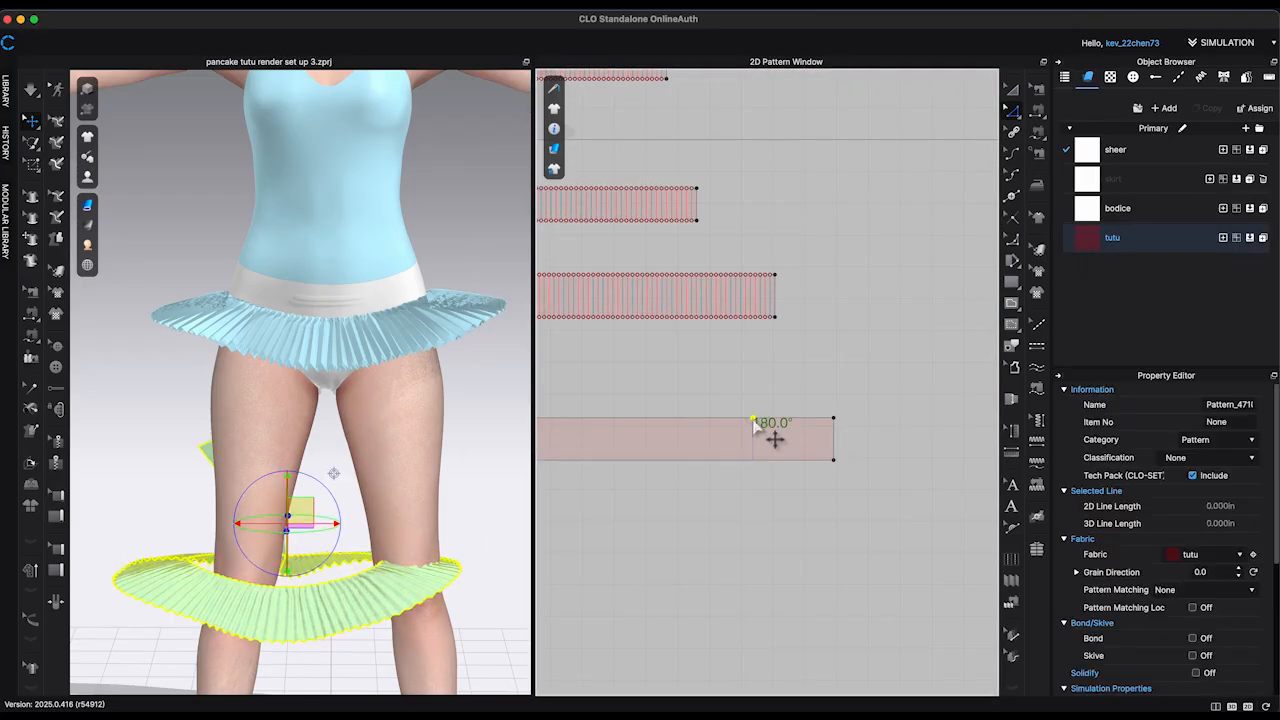
Step: Extend the fourth strip's bottom edge by 1.5 in and remove the leftover points and lines
{"action": "key", "text": "Delete"}
{"action": "middle_click_drag", "start_coordinate": [754, 440], "coordinate": [899, 387]}
{"action": "right_click", "coordinate": [793, 407]}
{"action": "left_click", "coordinate": [857, 543]}
{"action": "type", "text": "1.5"}
{"action": "left_click", "coordinate": [611, 447]}
{"action": "left_click", "coordinate": [854, 422]}
{"action": "key", "text": "Delete"}
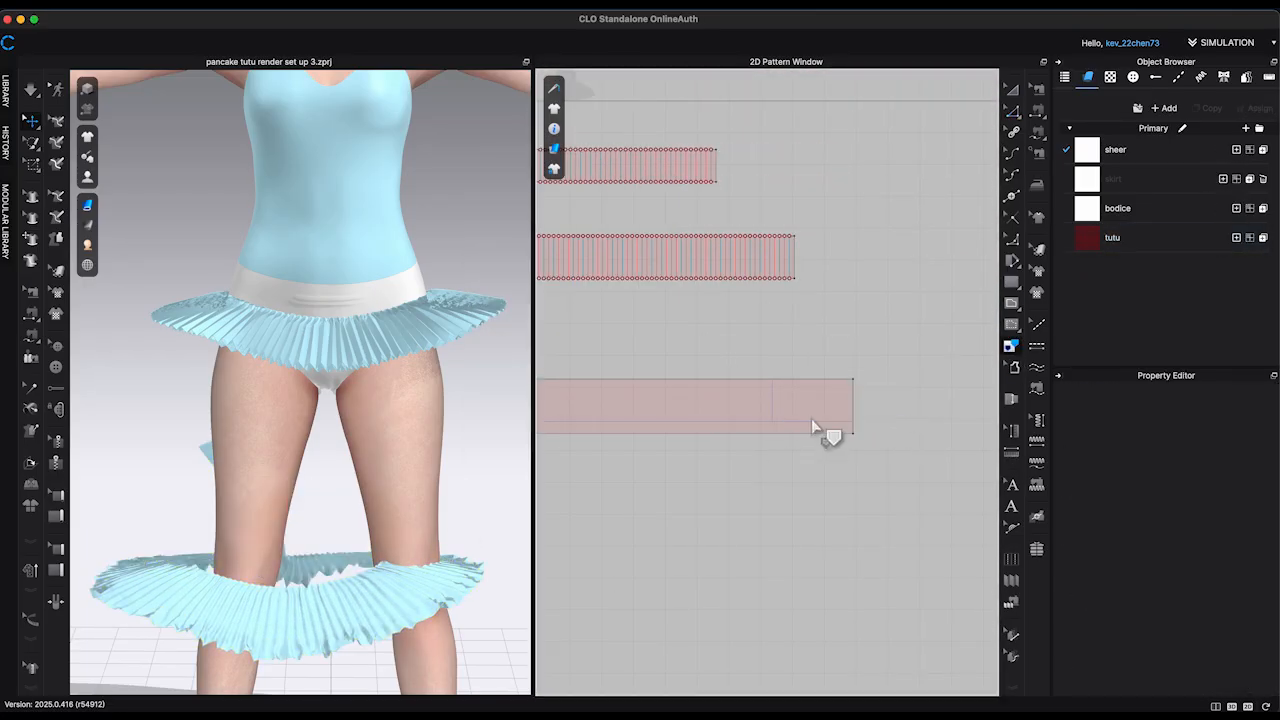
Step: Distribute 195 internal lines between the fourth strip's two short ends
{"action": "scroll", "coordinate": [812, 427], "scroll_direction": "down", "scroll_amount": 5}
{"action": "scroll", "coordinate": [651, 457], "scroll_direction": "up", "scroll_amount": 4}
{"action": "key", "text": "z"}
{"action": "left_click", "coordinate": [723, 272]}
{"action": "scroll", "coordinate": [723, 272], "scroll_direction": "down", "scroll_amount": 4}
{"action": "left_click", "coordinate": [912, 266], "text": "shift"}
{"action": "right_click", "coordinate": [912, 267]}
{"action": "left_click", "coordinate": [973, 371]}
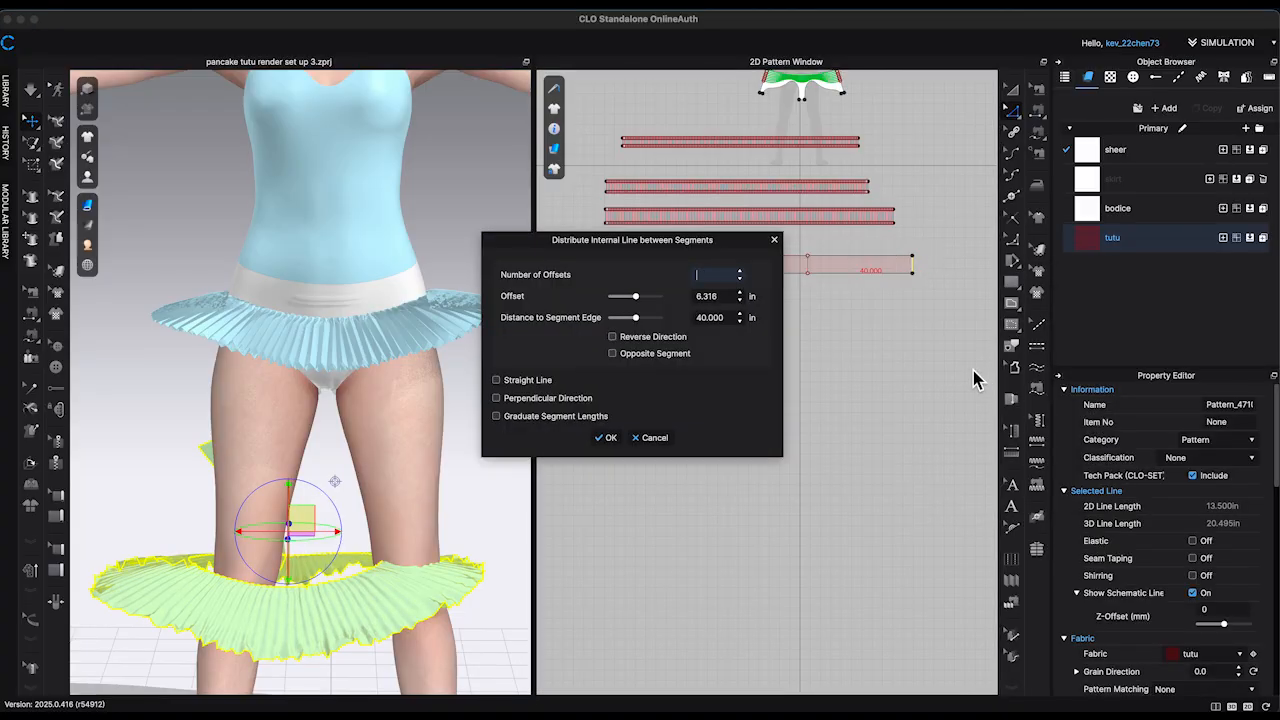
{"action": "type", "text": "195"}
{"action": "left_click", "coordinate": [607, 438]}
Step: Turn on Fold Rendering for the new lines and fold the fourth strip into accordion pleats across its full length
{"action": "left_click", "coordinate": [1193, 497]}
{"action": "left_click", "coordinate": [1015, 582]}
{"action": "left_click", "coordinate": [591, 264]}
{"action": "double_click", "coordinate": [932, 267]}
{"action": "left_click", "coordinate": [607, 448]}
Step: Sew the fourth strip's upper edge to the next free internal line of the briefs
{"action": "left_click", "coordinate": [1037, 89]}
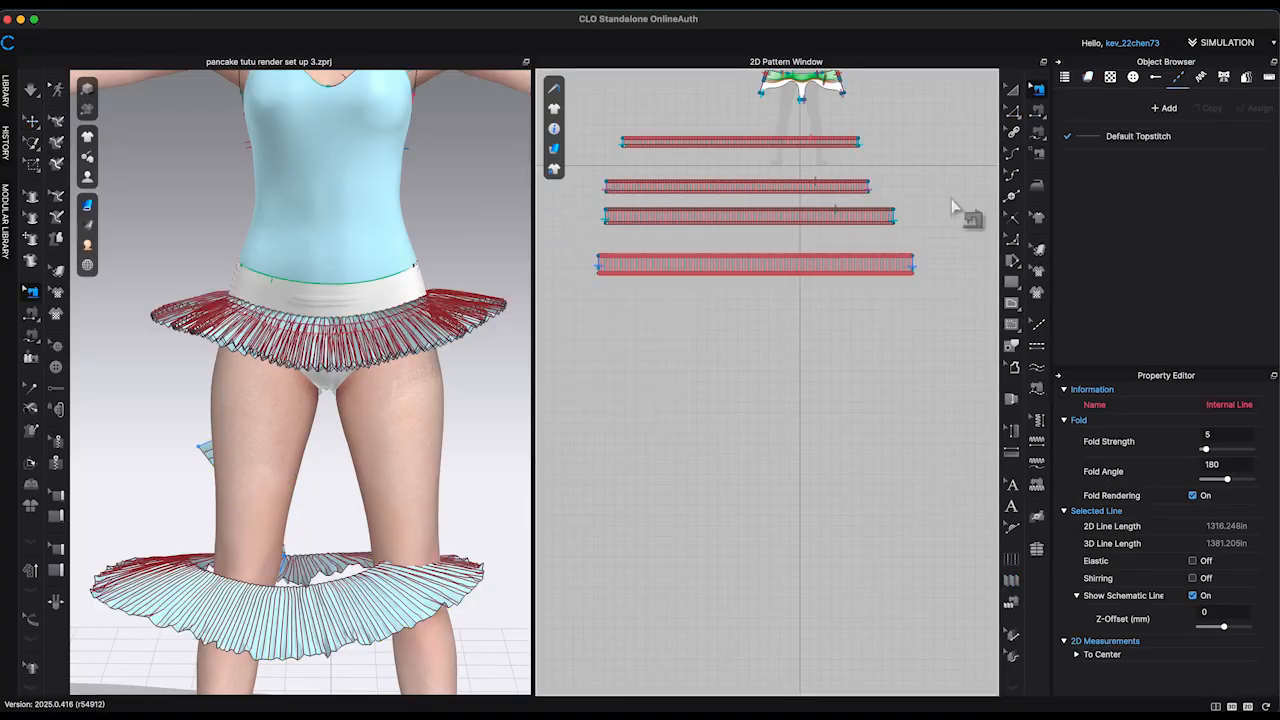
{"action": "scroll", "coordinate": [640, 290], "scroll_direction": "up", "scroll_amount": 5}
{"action": "left_click", "coordinate": [671, 506]}
{"action": "middle_click_drag", "start_coordinate": [900, 520], "coordinate": [634, 535]}
{"action": "left_click", "coordinate": [1037, 132]}
{"action": "left_click", "coordinate": [900, 498]}
{"action": "scroll", "coordinate": [766, 390], "scroll_direction": "up", "scroll_amount": 5}
{"action": "left_click", "coordinate": [743, 360]}
{"action": "scroll", "coordinate": [743, 360], "scroll_direction": "down", "scroll_amount": 4}
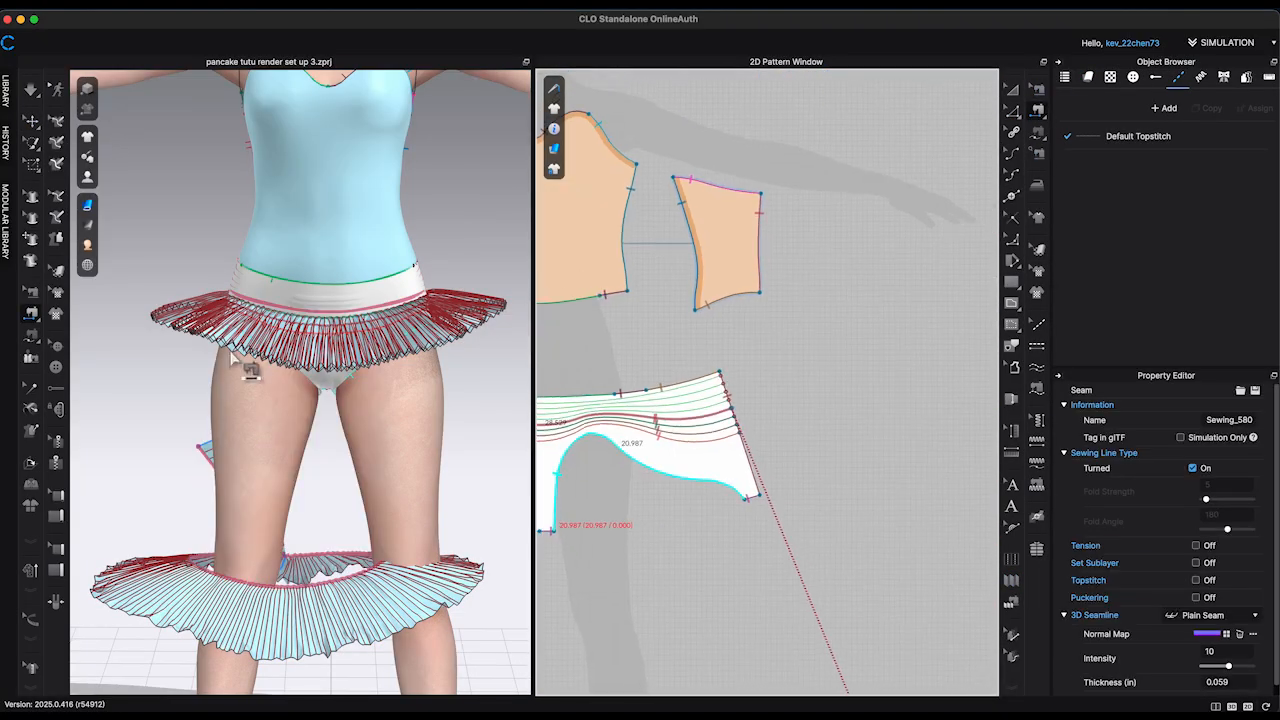
Step: Raise the fourth tutu strip on the avatar to hip level, above the frozen strips
{"action": "left_click", "coordinate": [32, 121]}
{"action": "scroll", "coordinate": [300, 400], "scroll_direction": "down", "scroll_amount": 6}
{"action": "right_click", "coordinate": [320, 430]}
{"action": "left_click_drag", "start_coordinate": [322, 433], "coordinate": [322, 354]}
{"action": "scroll", "coordinate": [322, 354], "scroll_direction": "up", "scroll_amount": 8}
{"action": "right_click_drag", "start_coordinate": [410, 400], "coordinate": [465, 395]}
{"action": "scroll", "coordinate": [1238, 573], "scroll_direction": "down", "scroll_amount": 15}
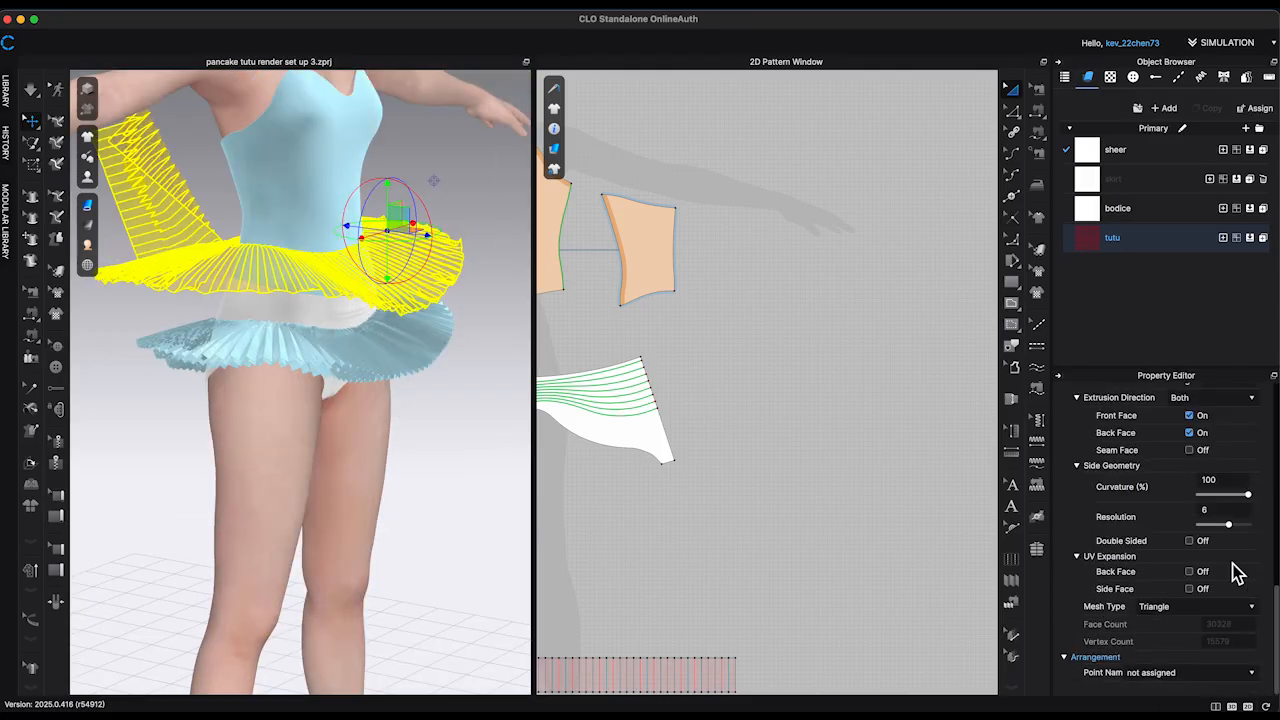
{"action": "scroll", "coordinate": [1195, 573], "scroll_direction": "up", "scroll_amount": 5}
Step: Simulate the fourth strip and pull its ends into place around the back, keeping it above the lower layers
{"action": "left_click", "coordinate": [491, 560]}
{"action": "scroll", "coordinate": [480, 550], "scroll_direction": "down", "scroll_amount": 5}
{"action": "right_click_drag", "start_coordinate": [491, 560], "coordinate": [449, 526]}
{"action": "left_click", "coordinate": [440, 300]}
{"action": "key", "text": "space"}
{"action": "right_click_drag", "start_coordinate": [330, 370], "coordinate": [197, 432]}
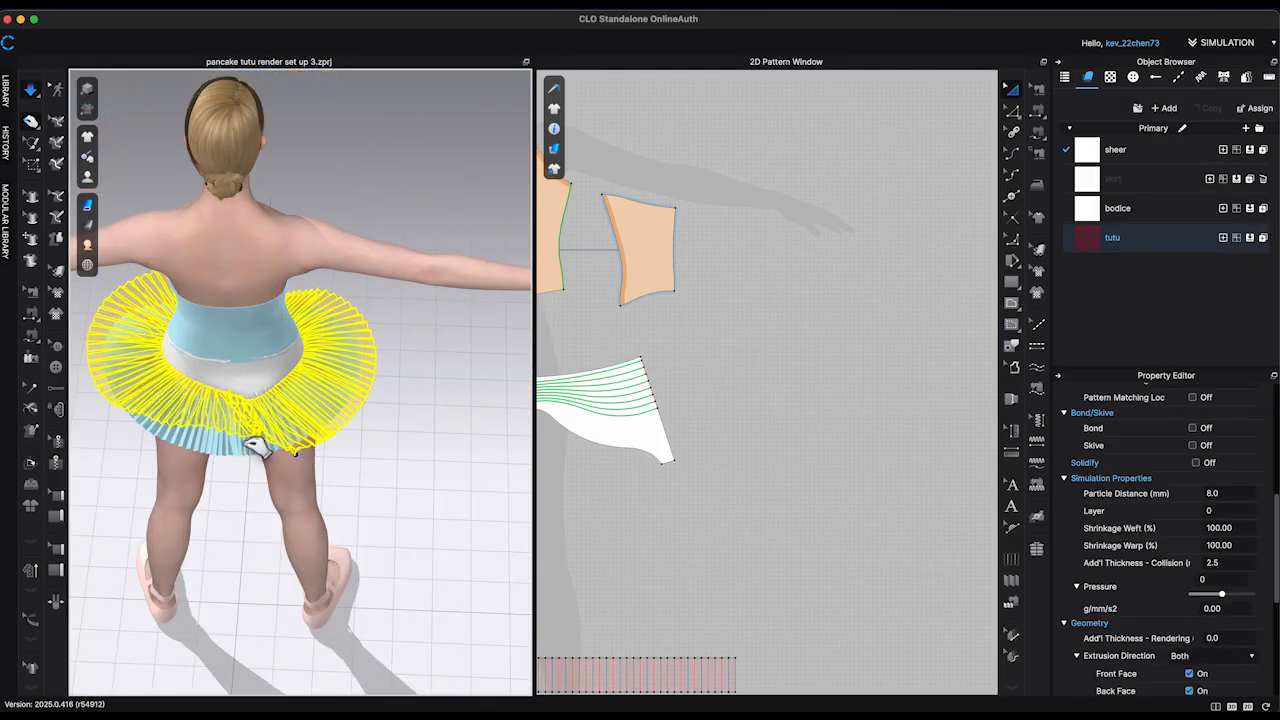
{"action": "left_click", "coordinate": [390, 468]}
{"action": "right_click_drag", "start_coordinate": [390, 468], "coordinate": [330, 402]}
{"action": "left_click", "coordinate": [200, 345]}
{"action": "left_click", "coordinate": [190, 385]}
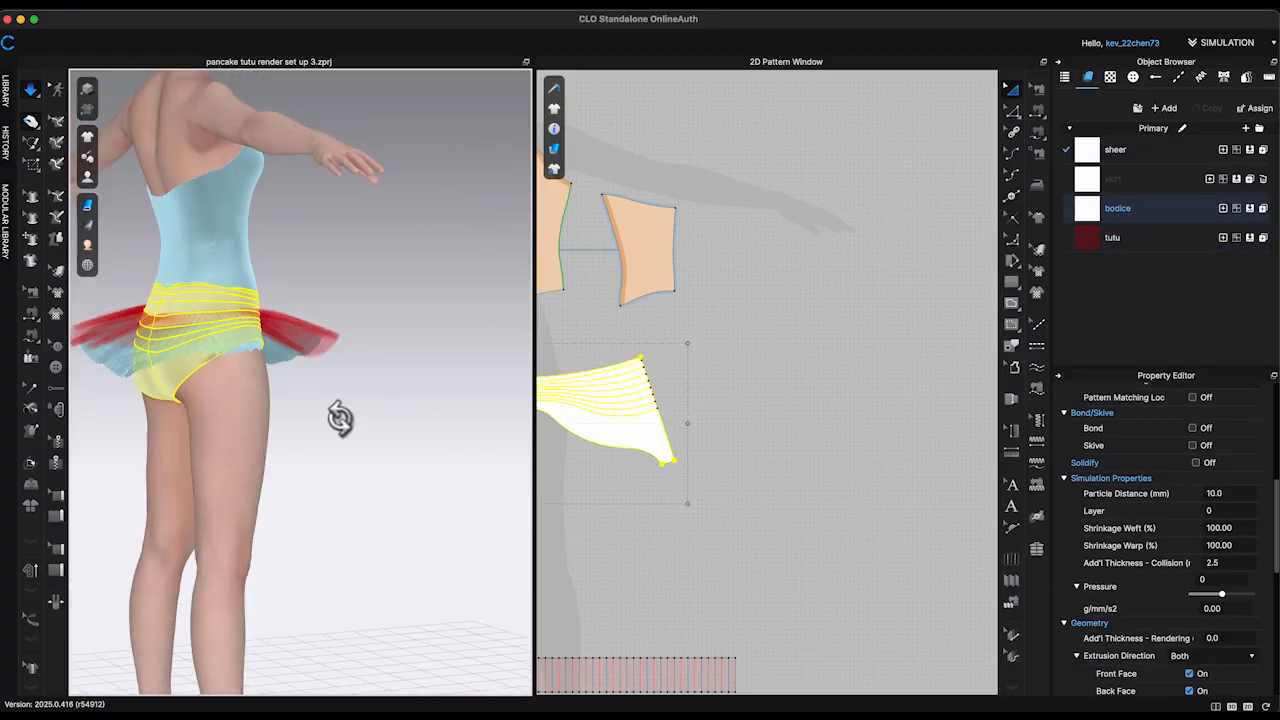
{"action": "key", "text": "space"}
Step: Finish arranging the fourth tutu strip around the hips and freeze it
{"action": "left_click", "coordinate": [325, 303]}
{"action": "right_click_drag", "start_coordinate": [325, 303], "coordinate": [280, 307]}
{"action": "right_click", "coordinate": [282, 310]}
{"action": "left_click", "coordinate": [440, 300]}
{"action": "right_click_drag", "start_coordinate": [440, 300], "coordinate": [160, 290]}
{"action": "left_click", "coordinate": [275, 335]}
{"action": "left_click", "coordinate": [485, 288]}
{"action": "right_click", "coordinate": [432, 357]}
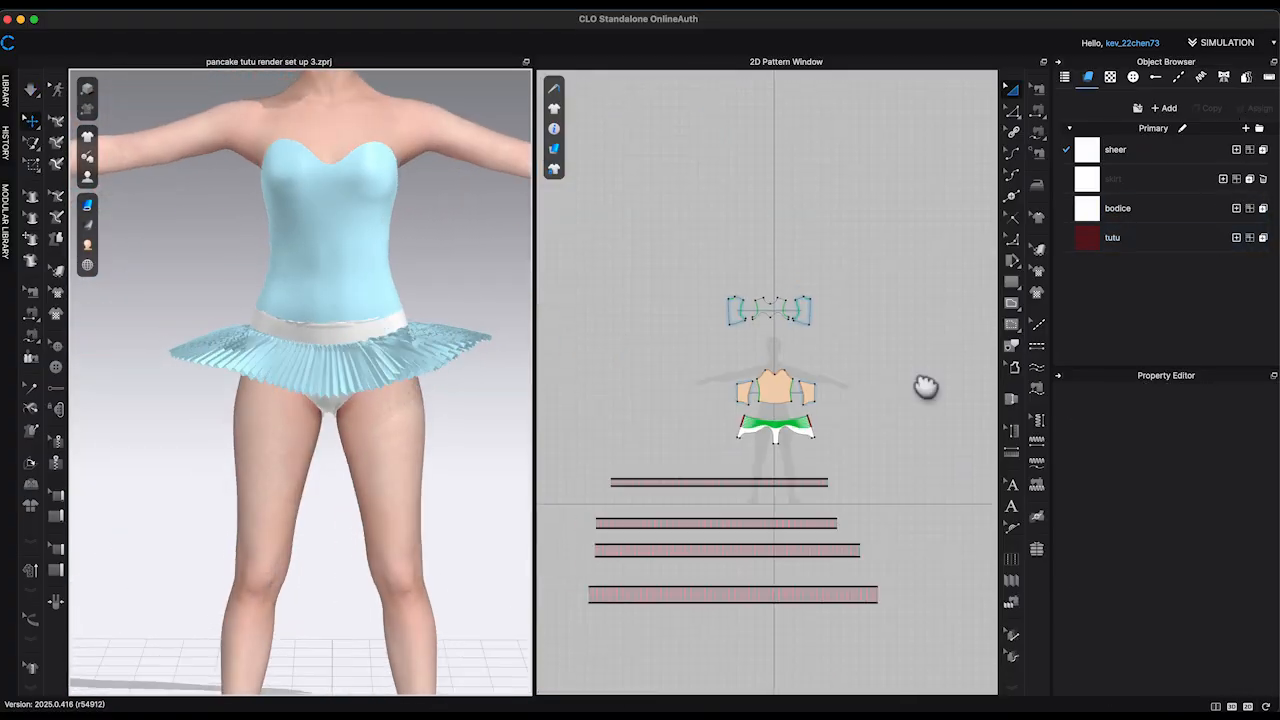
Step: Enlarge a pasted copy of the fourth strip as the fifth strip, extending its short end and bottom edge
{"action": "left_click", "coordinate": [928, 484]}
{"action": "left_click", "coordinate": [924, 521], "text": "shift"}
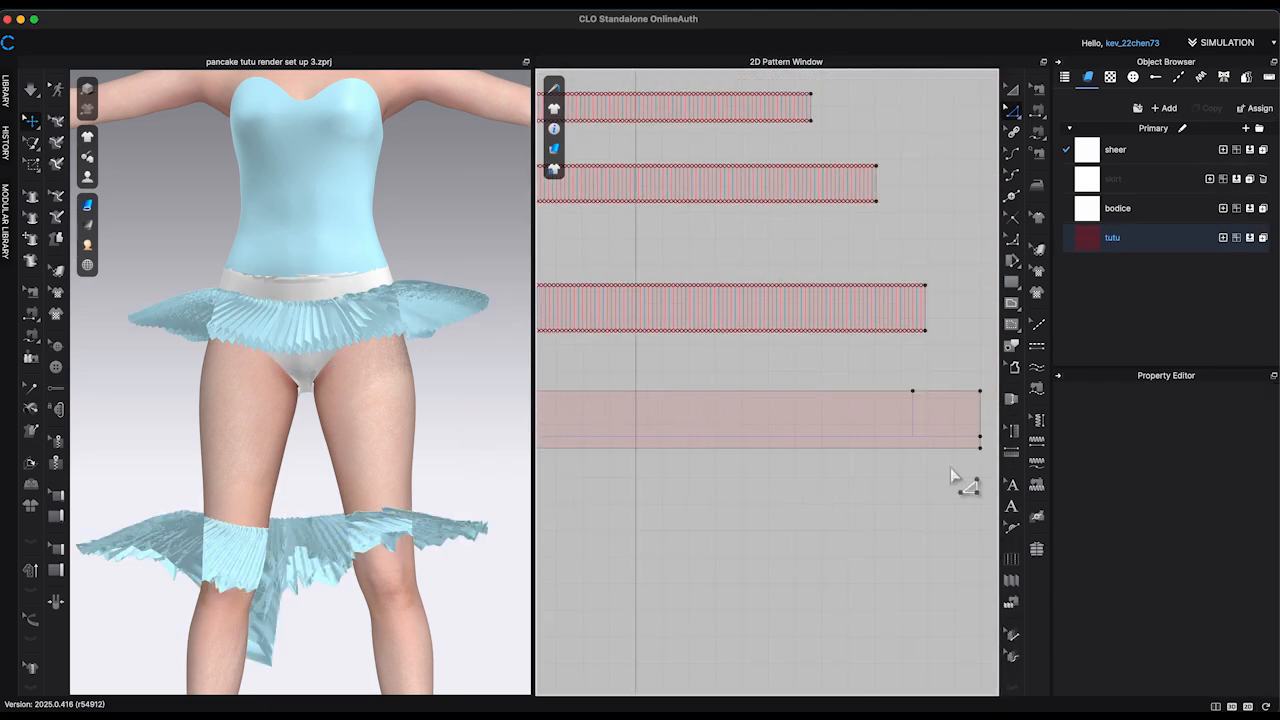
{"action": "left_click", "coordinate": [925, 445]}
Step: Distribute evenly spaced internal lines between the fifth strip's short ends and fold the strip into accordion pleats
{"action": "scroll", "coordinate": [934, 270], "scroll_direction": "down", "scroll_amount": 5}
{"action": "left_click", "coordinate": [1020, 113]}
{"action": "left_click", "coordinate": [609, 329]}
{"action": "left_click", "coordinate": [952, 329], "text": "shift"}
{"action": "right_click", "coordinate": [952, 329]}
{"action": "left_click", "coordinate": [1007, 438]}
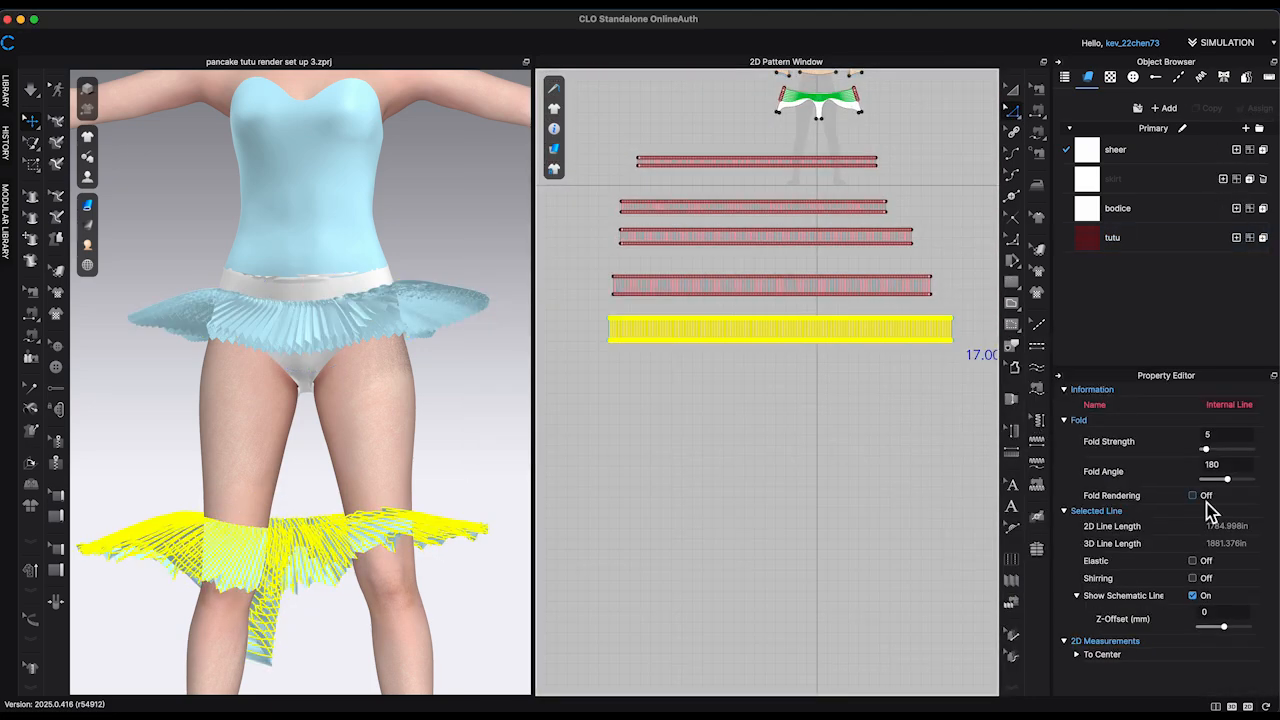
{"action": "left_click", "coordinate": [971, 343]}
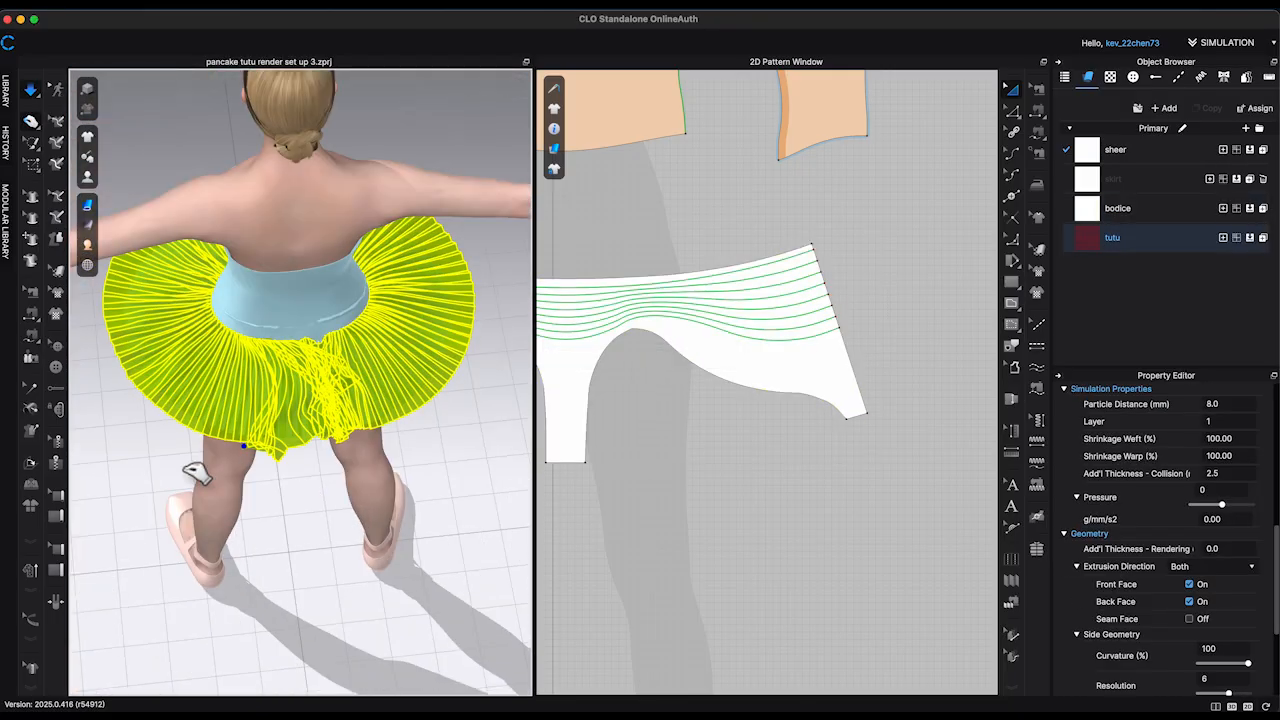
Step: Try to drape the pleated fifth strip by pulling its sides and ends into place around the back
{"action": "left_click_drag", "start_coordinate": [289, 497], "coordinate": [505, 445]}
{"action": "right_click_drag", "start_coordinate": [505, 445], "coordinate": [278, 437]}
{"action": "right_click_drag", "start_coordinate": [363, 400], "coordinate": [414, 371]}
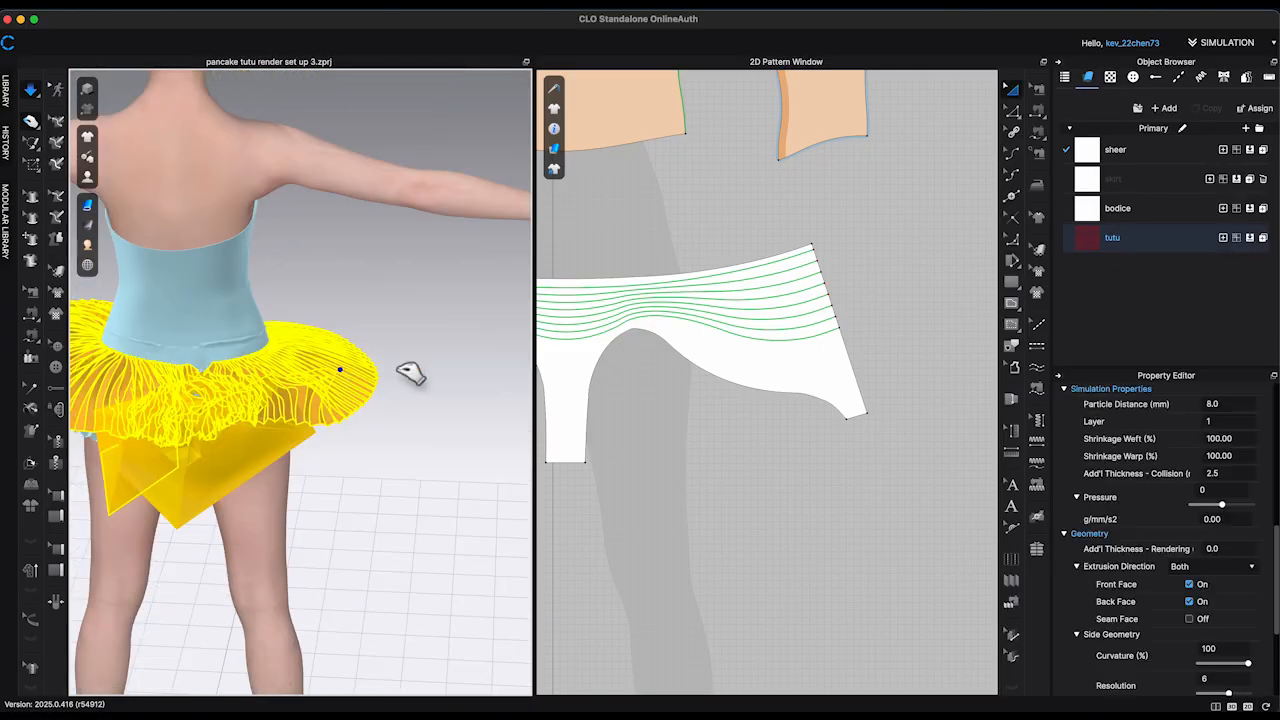
{"action": "right_click", "coordinate": [420, 375]}
{"action": "left_click", "coordinate": [544, 219]}
{"action": "right_click", "coordinate": [436, 284]}
{"action": "left_click", "coordinate": [537, 613]}
{"action": "right_click", "coordinate": [433, 283]}
{"action": "left_click", "coordinate": [535, 602]}
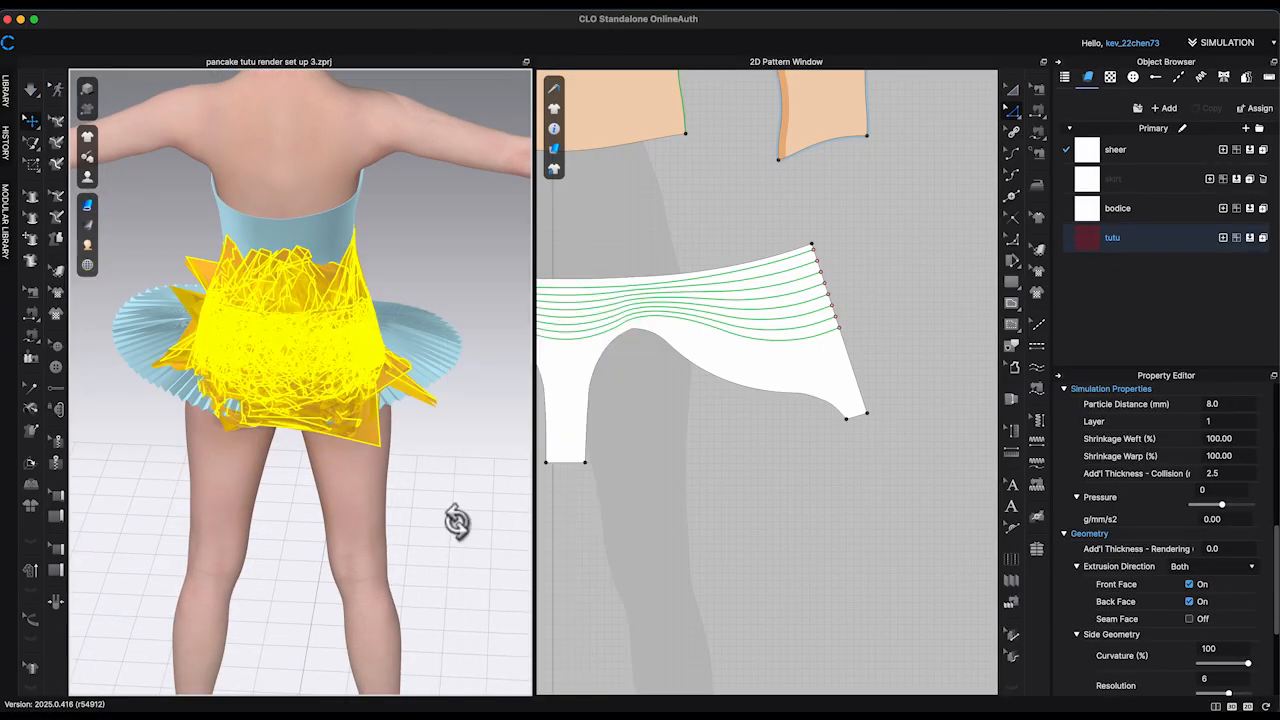
{"action": "right_click_drag", "start_coordinate": [457, 522], "coordinate": [366, 388]}
{"action": "key", "text": "space"}
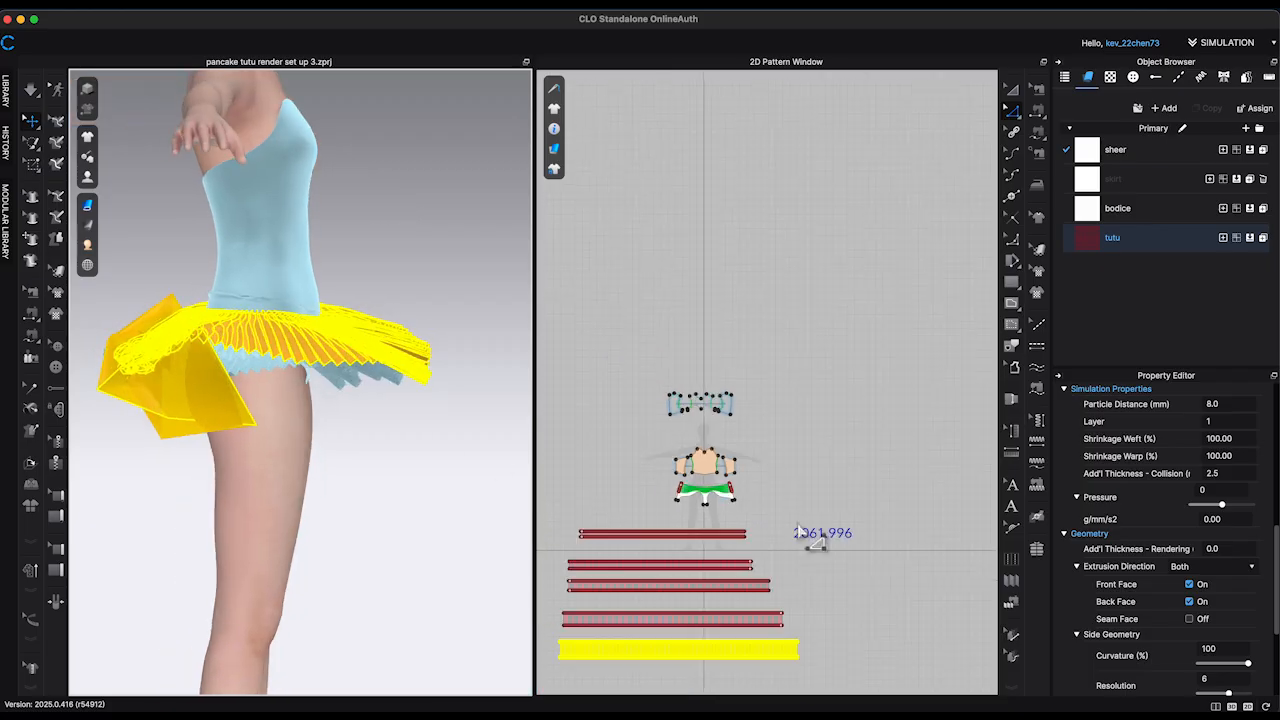
Step: Delete the fifth strip's pleat fold lines so the strip is plain
{"action": "scroll", "coordinate": [823, 531], "scroll_direction": "up", "scroll_amount": 3}
{"action": "left_click", "coordinate": [880, 462]}
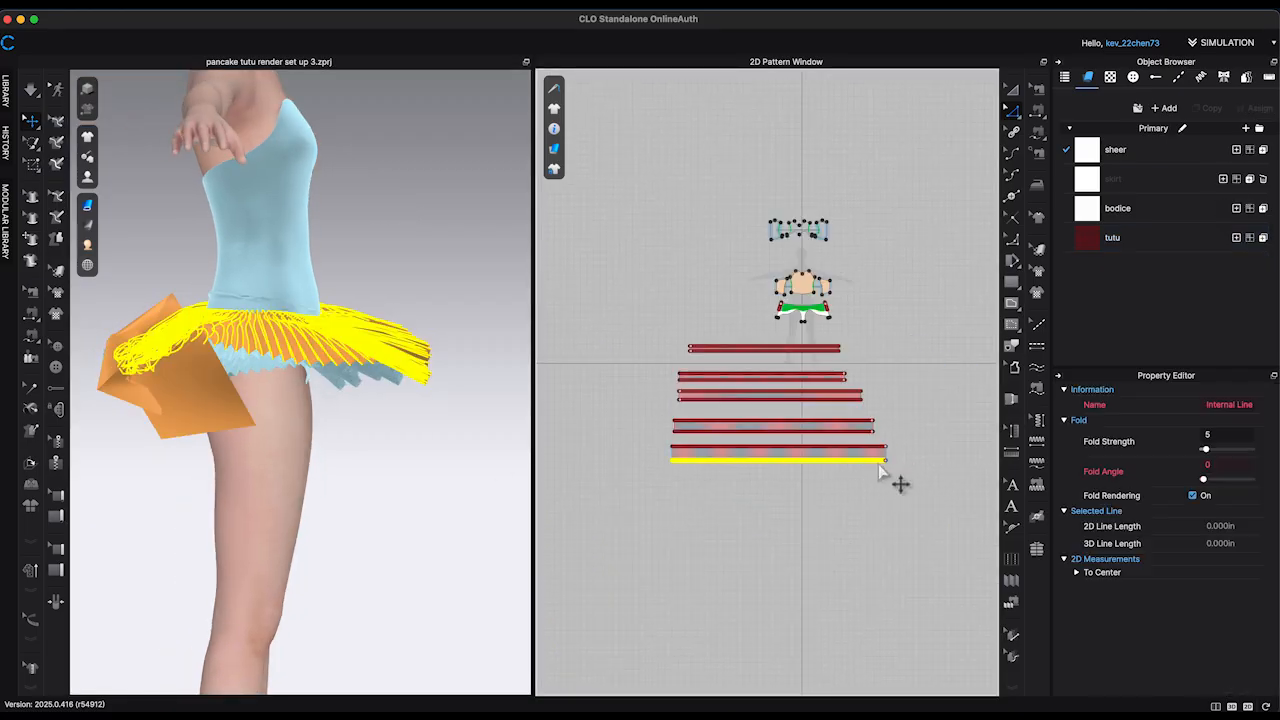
{"action": "key", "text": "Delete"}
{"action": "scroll", "coordinate": [892, 470], "scroll_direction": "up", "scroll_amount": 5}
{"action": "left_click", "coordinate": [856, 410]}
{"action": "left_click", "coordinate": [886, 422]}
{"action": "scroll", "coordinate": [880, 440], "scroll_direction": "down", "scroll_amount": 4}
{"action": "right_click_drag", "start_coordinate": [250, 440], "coordinate": [318, 428]}
{"action": "left_click", "coordinate": [320, 336]}
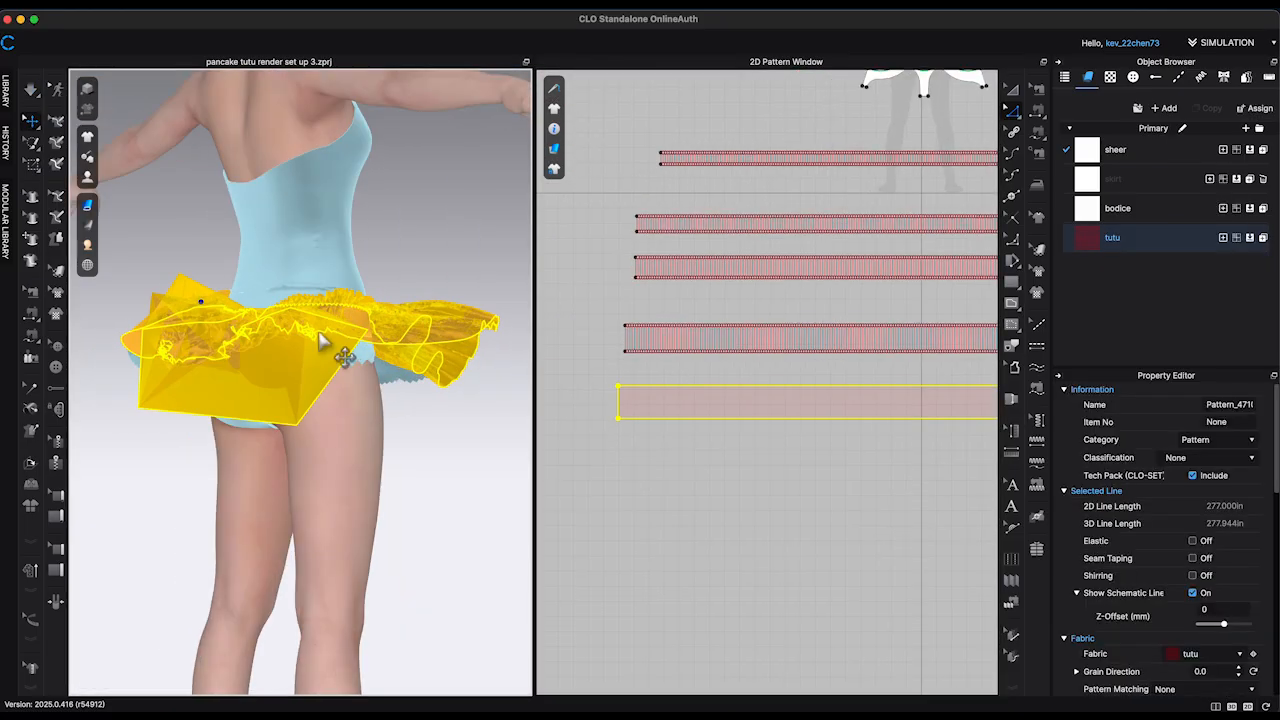
Step: Simulate the unpleated fifth strip and try to pull its tangled ends outward behind the hips
{"action": "left_click", "coordinate": [449, 534]}
{"action": "key", "text": "space"}
{"action": "right_click_drag", "start_coordinate": [449, 534], "coordinate": [446, 600]}
{"action": "left_click_drag", "start_coordinate": [180, 470], "coordinate": [366, 446]}
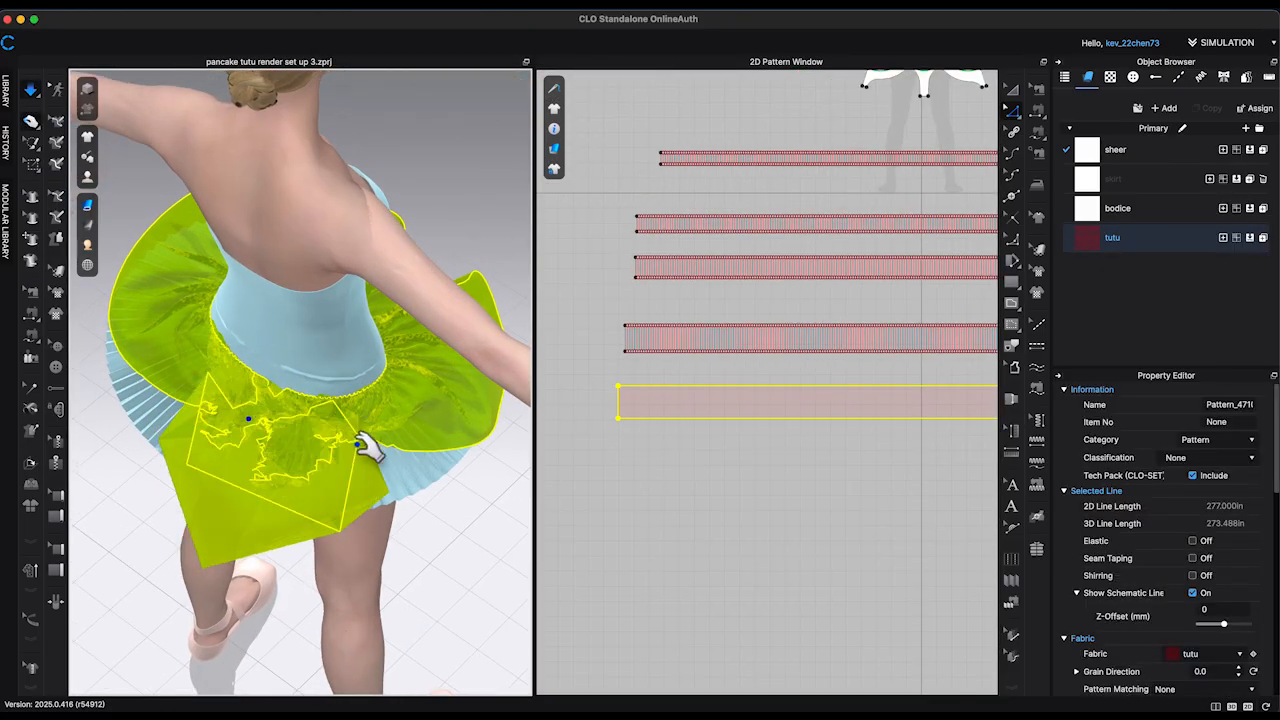
{"action": "left_click", "coordinate": [376, 500]}
{"action": "right_click_drag", "start_coordinate": [360, 490], "coordinate": [386, 572]}
{"action": "left_click_drag", "start_coordinate": [300, 530], "coordinate": [104, 656]}
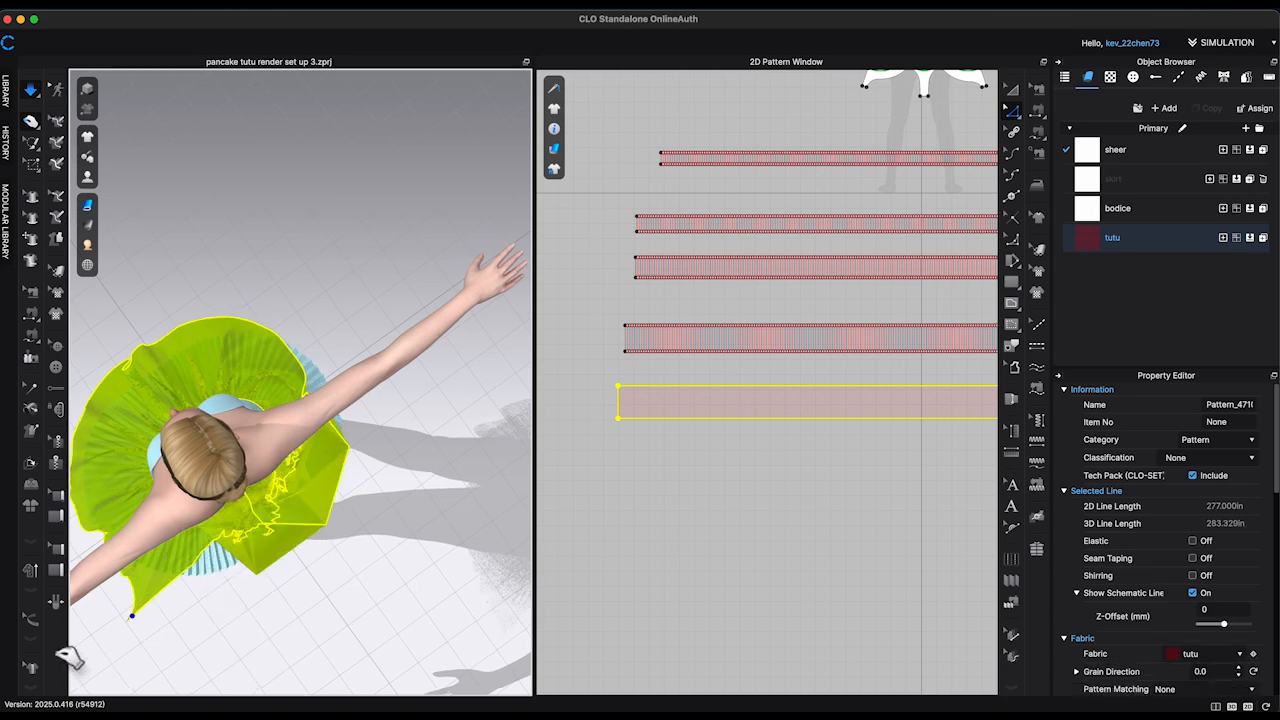
{"action": "key", "text": "8"}
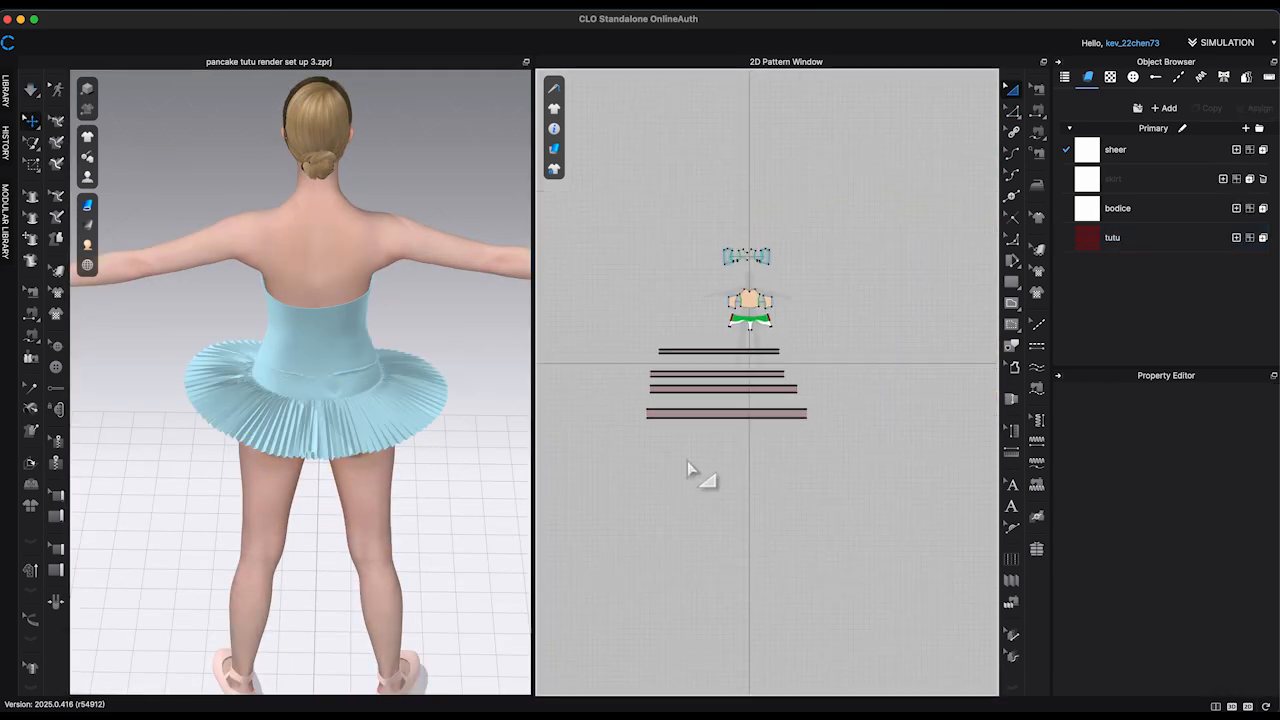
Step: Redo the fifth strip from a fresh, enlarged and unpleated copy of the fourth strip and simulate it
{"action": "left_click", "coordinate": [843, 400]}
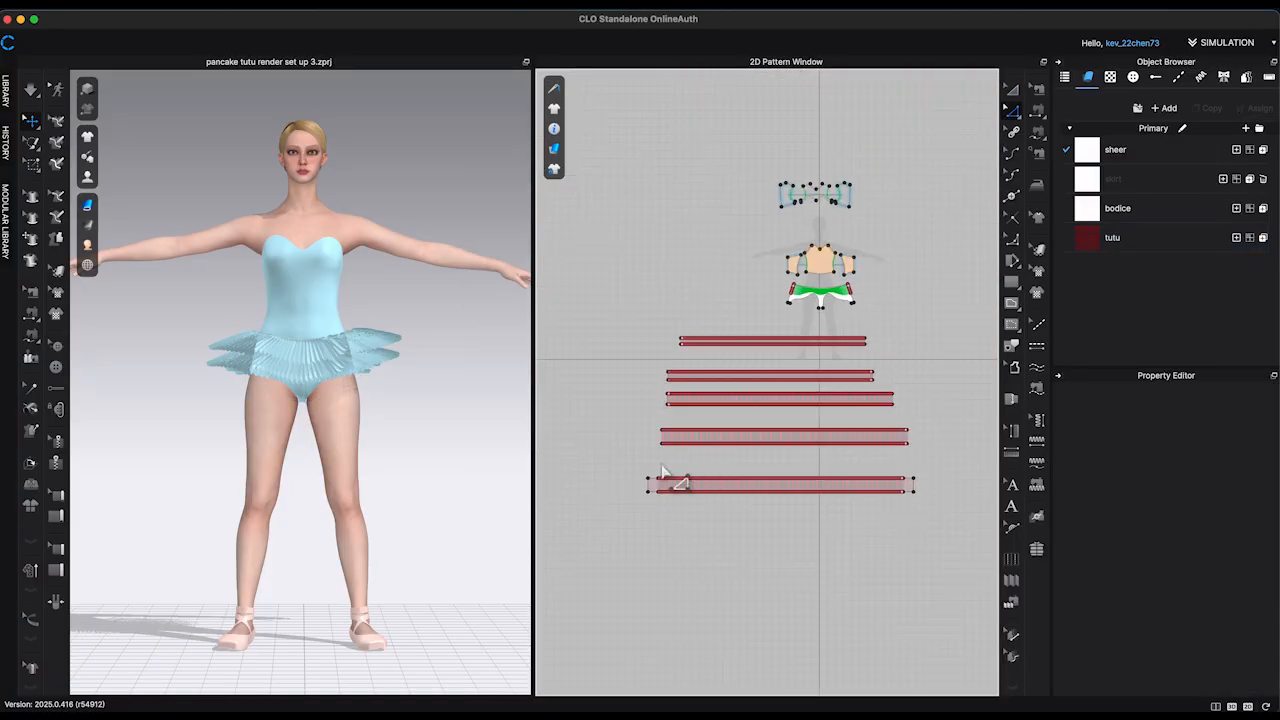
{"action": "left_click", "coordinate": [862, 490]}
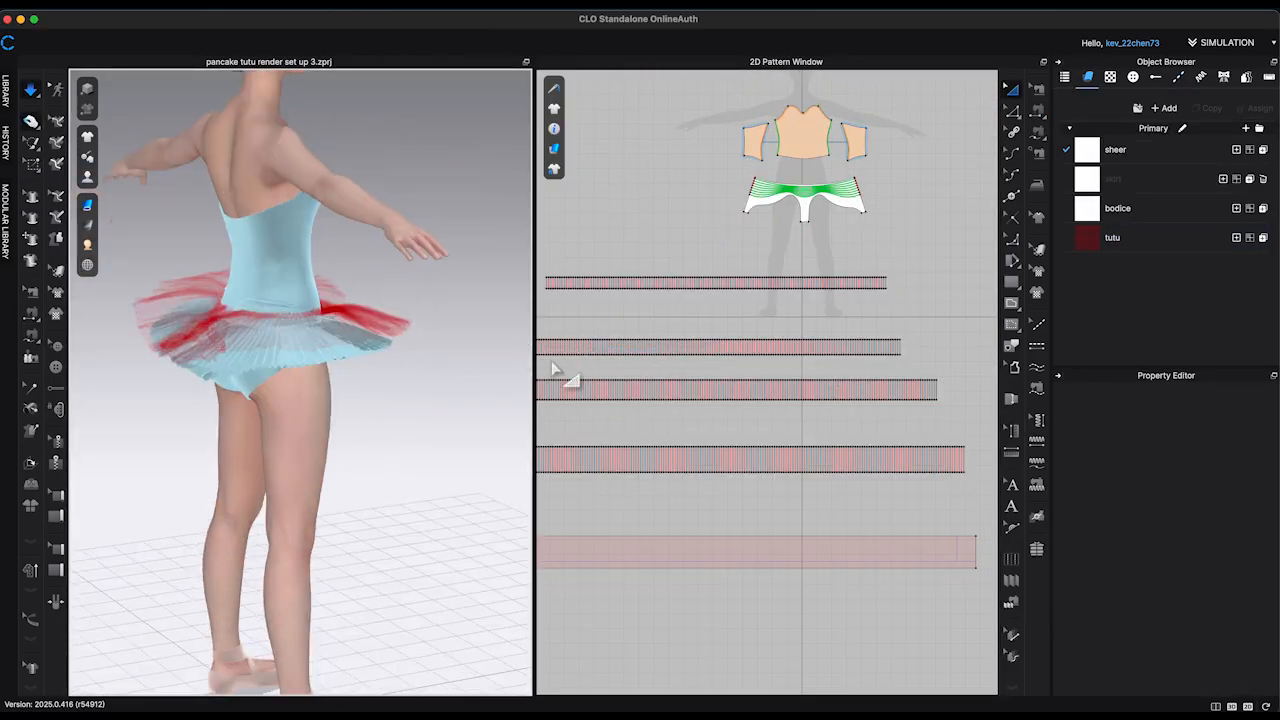
{"action": "left_click", "coordinate": [382, 362]}
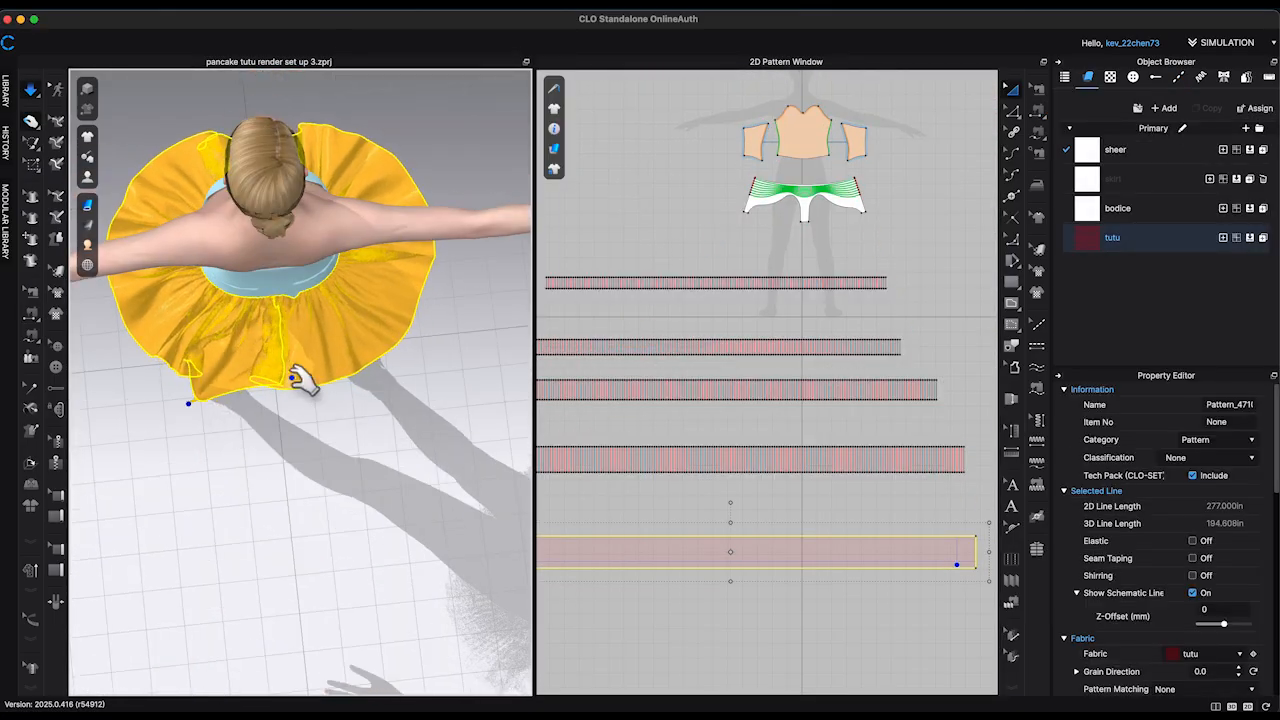
Step: Pull the fifth strip's ends and sides into place around the back, above the lower layers
{"action": "right_click_drag", "start_coordinate": [345, 392], "coordinate": [398, 275]}
{"action": "left_click_drag", "start_coordinate": [285, 352], "coordinate": [183, 308]}
{"action": "right_click_drag", "start_coordinate": [440, 380], "coordinate": [358, 403]}
{"action": "right_click", "coordinate": [314, 420]}
{"action": "left_click", "coordinate": [380, 119]}
Step: Distribute evenly spaced internal lines between the fifth strip's two short ends
{"action": "left_click", "coordinate": [727, 594]}
{"action": "scroll", "coordinate": [733, 600], "scroll_direction": "down", "scroll_amount": 3}
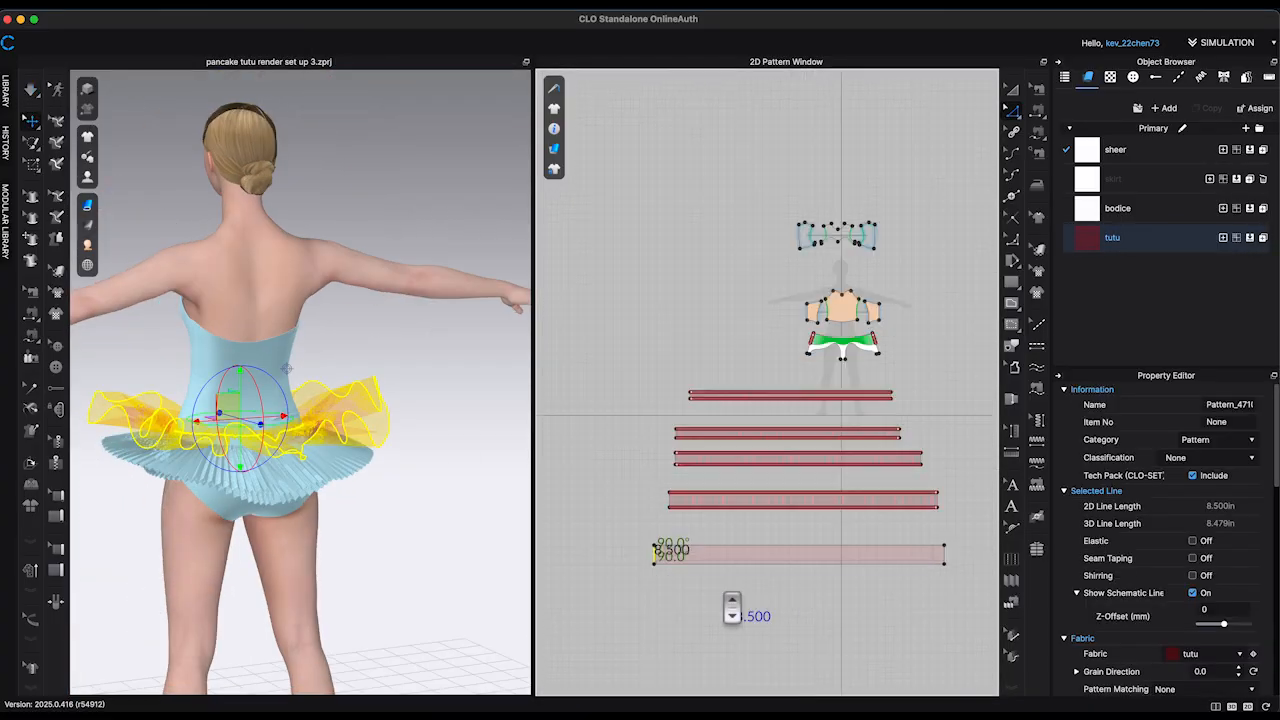
{"action": "scroll", "coordinate": [934, 588], "scroll_direction": "up", "scroll_amount": 2}
{"action": "left_click", "coordinate": [948, 549], "text": "shift"}
{"action": "right_click", "coordinate": [948, 549]}
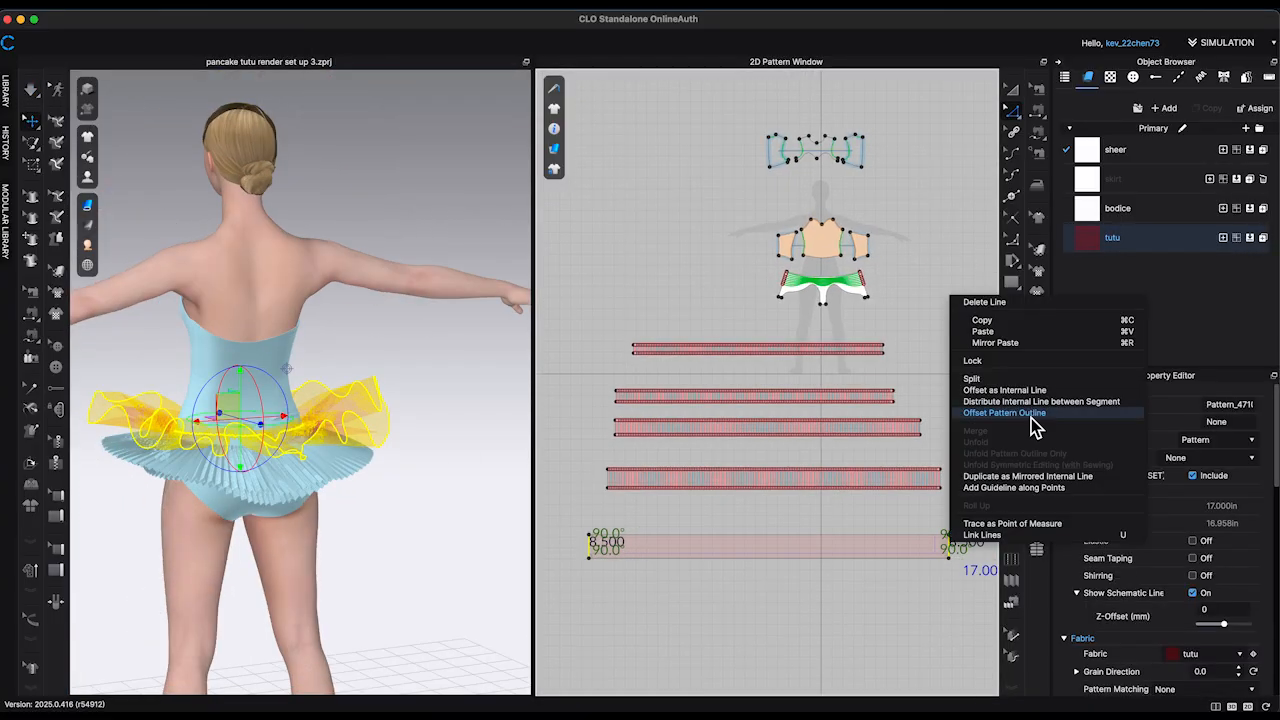
{"action": "left_click", "coordinate": [1035, 401]}
{"action": "key", "text": "Return"}
Step: Turn off fold rendering for the fifth strip's internal lines and fold the strip into accordion pleats
{"action": "left_click", "coordinate": [1192, 496]}
{"action": "left_click", "coordinate": [1012, 581]}
{"action": "left_click", "coordinate": [563, 543]}
{"action": "double_click", "coordinate": [968, 547]}
{"action": "key", "text": "Return"}
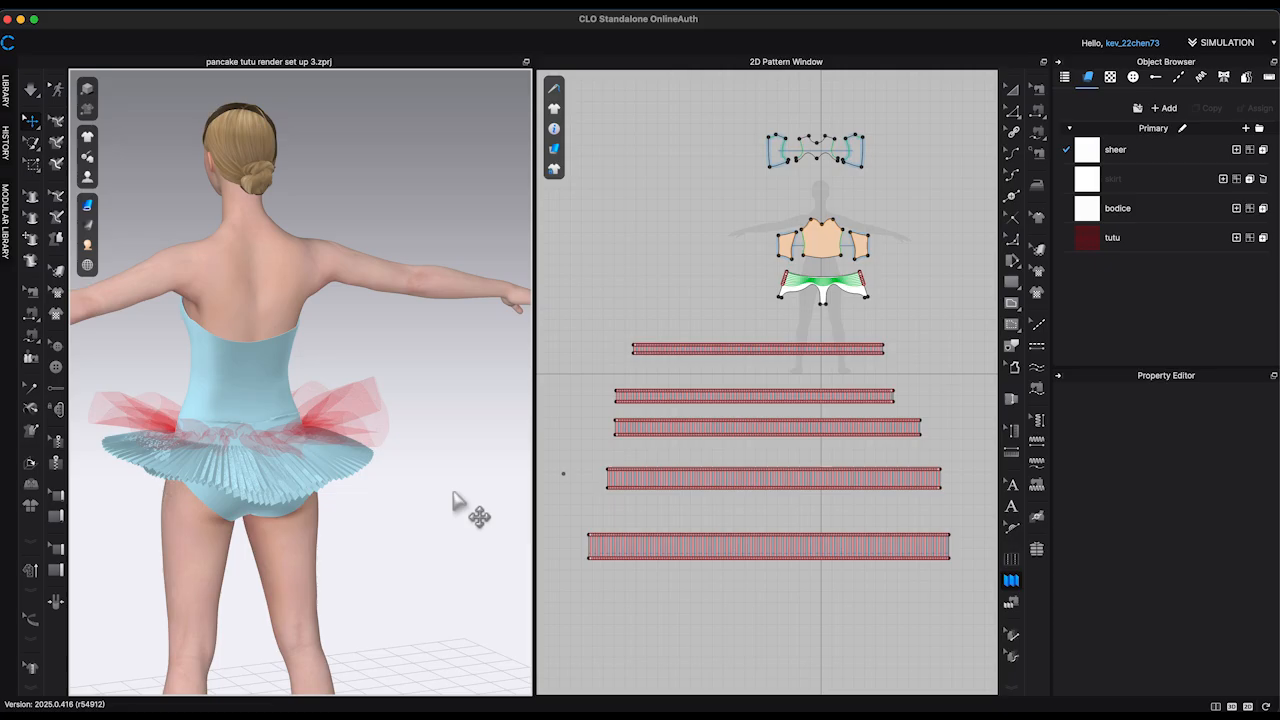
Step: Simulate the pleated fifth strip until it settles around the hips and freeze it
{"action": "key", "text": "space"}
{"action": "mouse_move", "coordinate": [453, 494]}
{"action": "right_mouse_down"}
{"action": "mouse_move", "coordinate": [560, 505]}
{"action": "mouse_move", "coordinate": [506, 516]}
{"action": "mouse_move", "coordinate": [516, 522]}
{"action": "mouse_move", "coordinate": [515, 487]}
{"action": "mouse_move", "coordinate": [486, 543]}
{"action": "mouse_move", "coordinate": [466, 543]}
{"action": "right_mouse_up"}
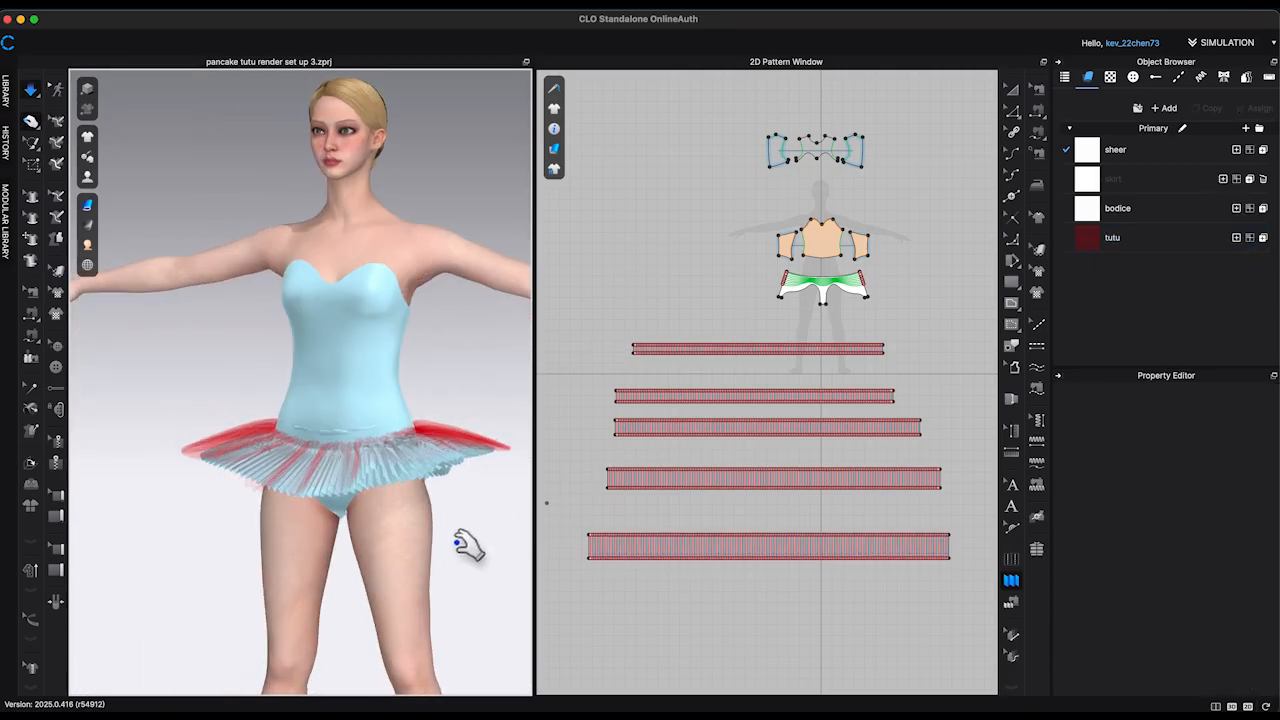
{"action": "scroll", "coordinate": [865, 292], "scroll_direction": "up", "scroll_amount": 5}
{"action": "scroll", "coordinate": [865, 297], "scroll_direction": "up", "scroll_amount": 2}
{"action": "left_click", "coordinate": [1037, 91]}
{"action": "scroll", "coordinate": [716, 350], "scroll_direction": "up", "scroll_amount": 5}
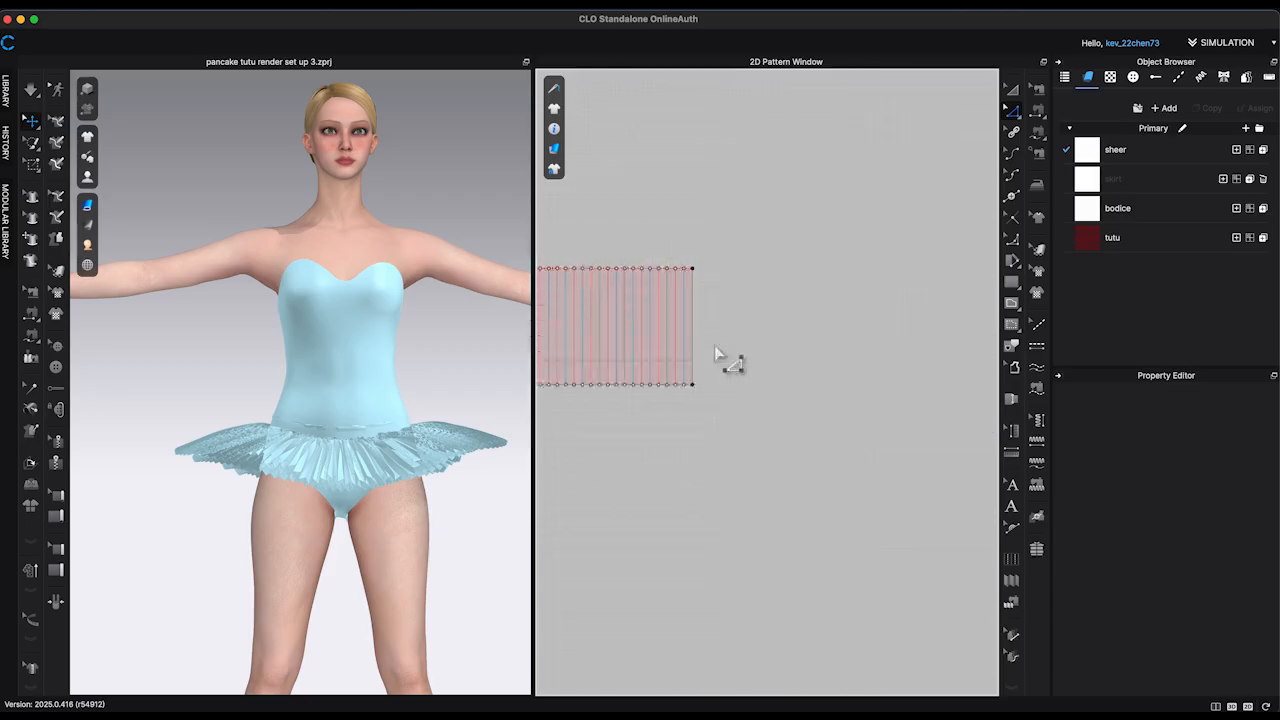
Step: Paste a copy of the fifth strip directly below it as the sixth strip and raise it to the waist
{"action": "scroll", "coordinate": [716, 350], "scroll_direction": "down", "scroll_amount": 8}
{"action": "left_click_drag", "start_coordinate": [884, 349], "coordinate": [891, 349]}
{"action": "scroll", "coordinate": [891, 350], "scroll_direction": "down", "scroll_amount": 1}
{"action": "left_click", "coordinate": [773, 352]}
{"action": "key", "text": "super+c"}
{"action": "key", "text": "super+v"}
{"action": "left_click", "coordinate": [773, 398]}
{"action": "left_click_drag", "start_coordinate": [400, 680], "coordinate": [409, 580]}
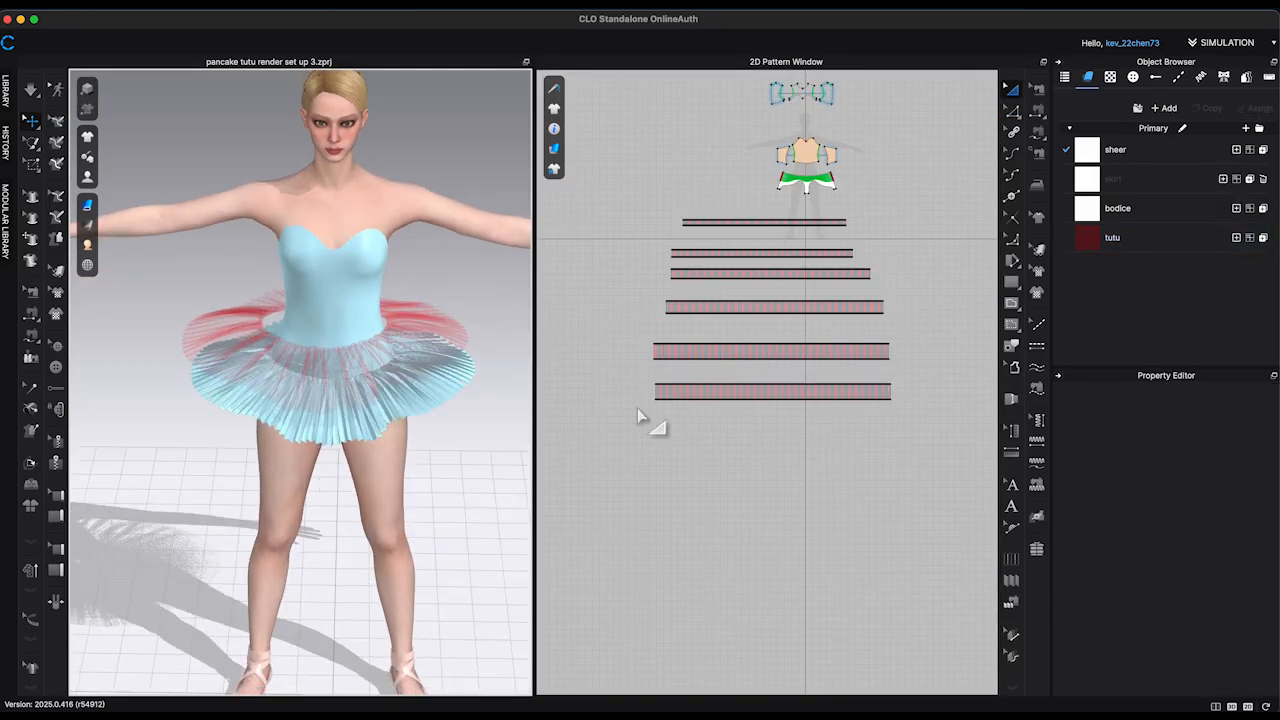
Step: Extend both short ends of the sixth strip outward by 5 in using Offset Pattern Outline
{"action": "scroll", "coordinate": [779, 326], "scroll_direction": "up", "scroll_amount": 5}
{"action": "right_click", "coordinate": [779, 326]}
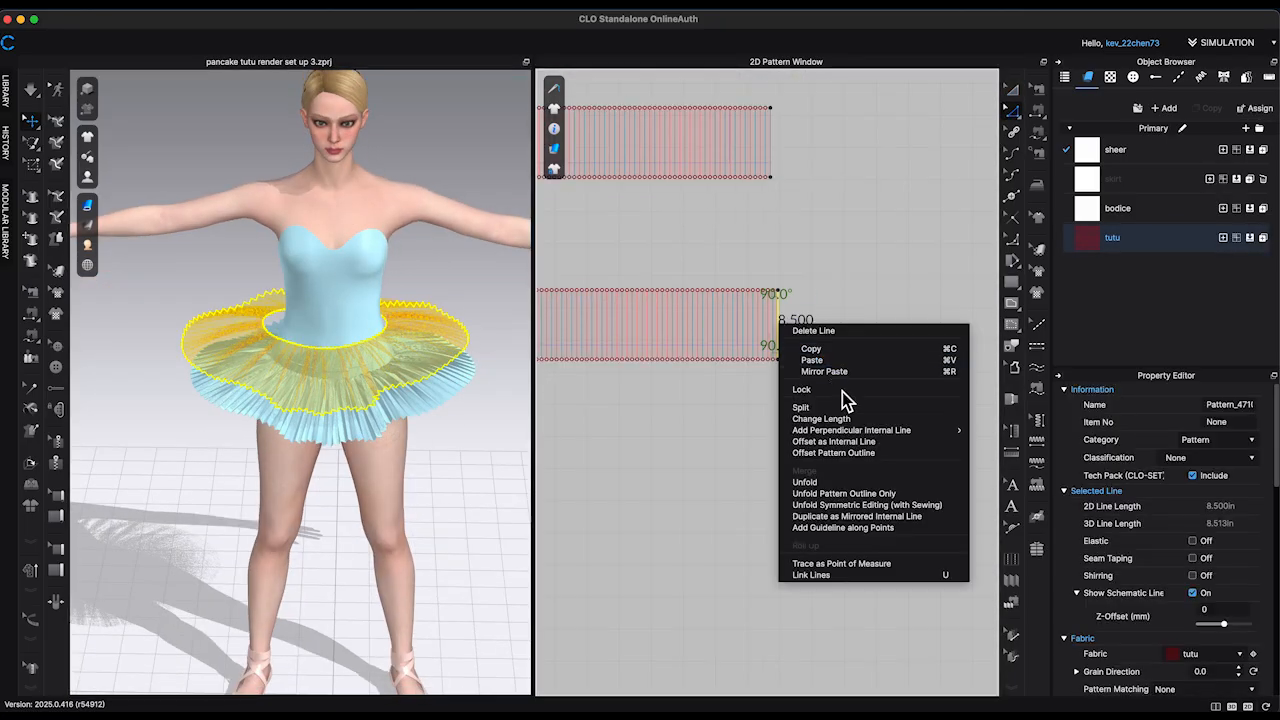
{"action": "left_click", "coordinate": [862, 452]}
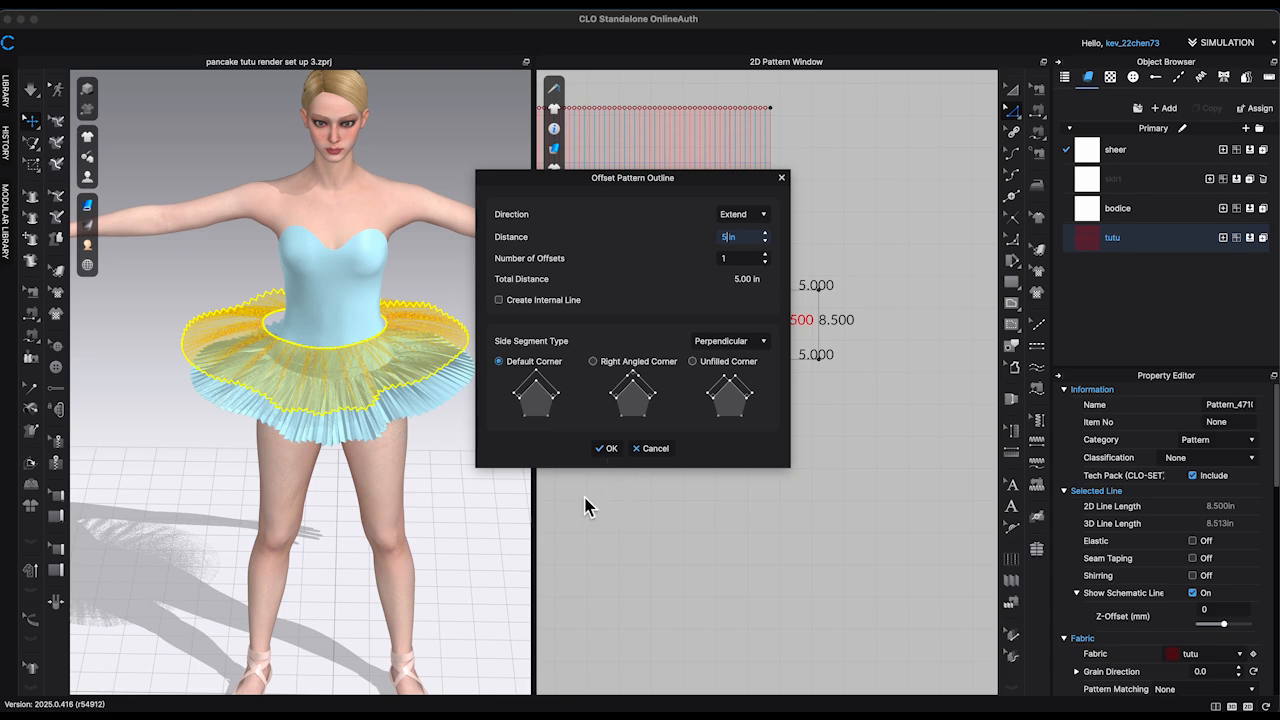
{"action": "left_click", "coordinate": [636, 452]}
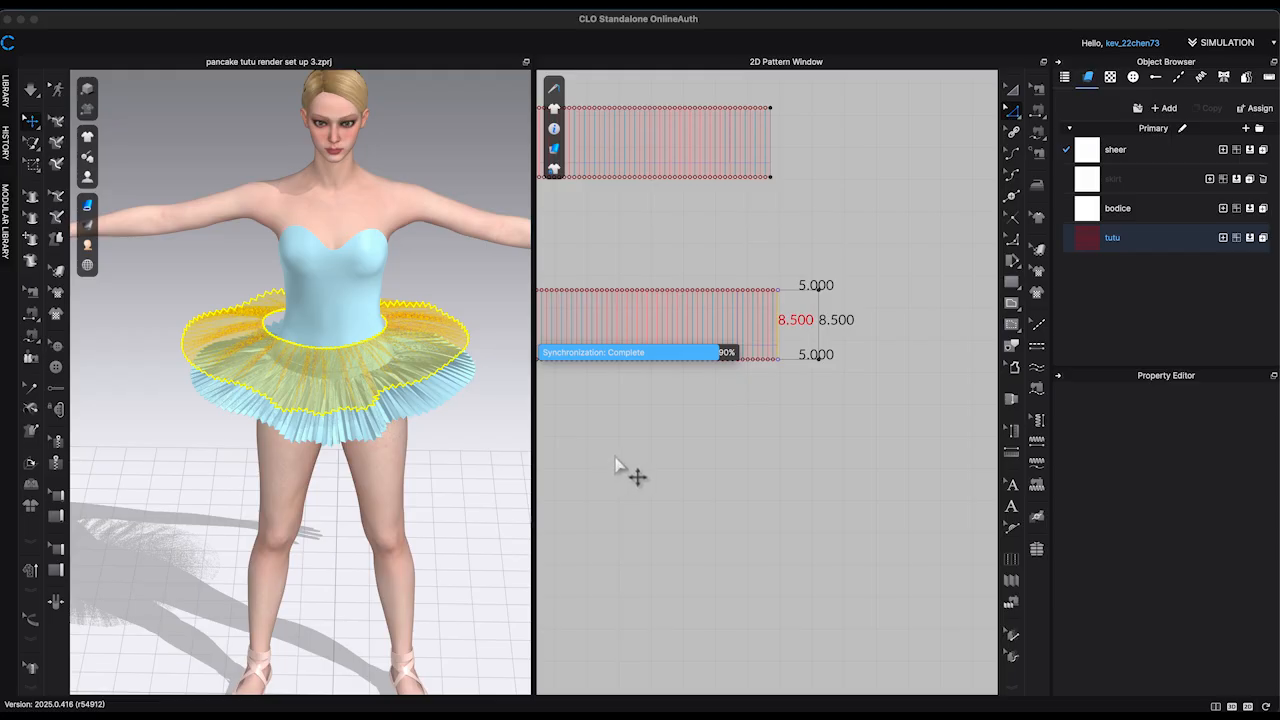
{"action": "right_click_drag", "start_coordinate": [623, 471], "coordinate": [889, 478]}
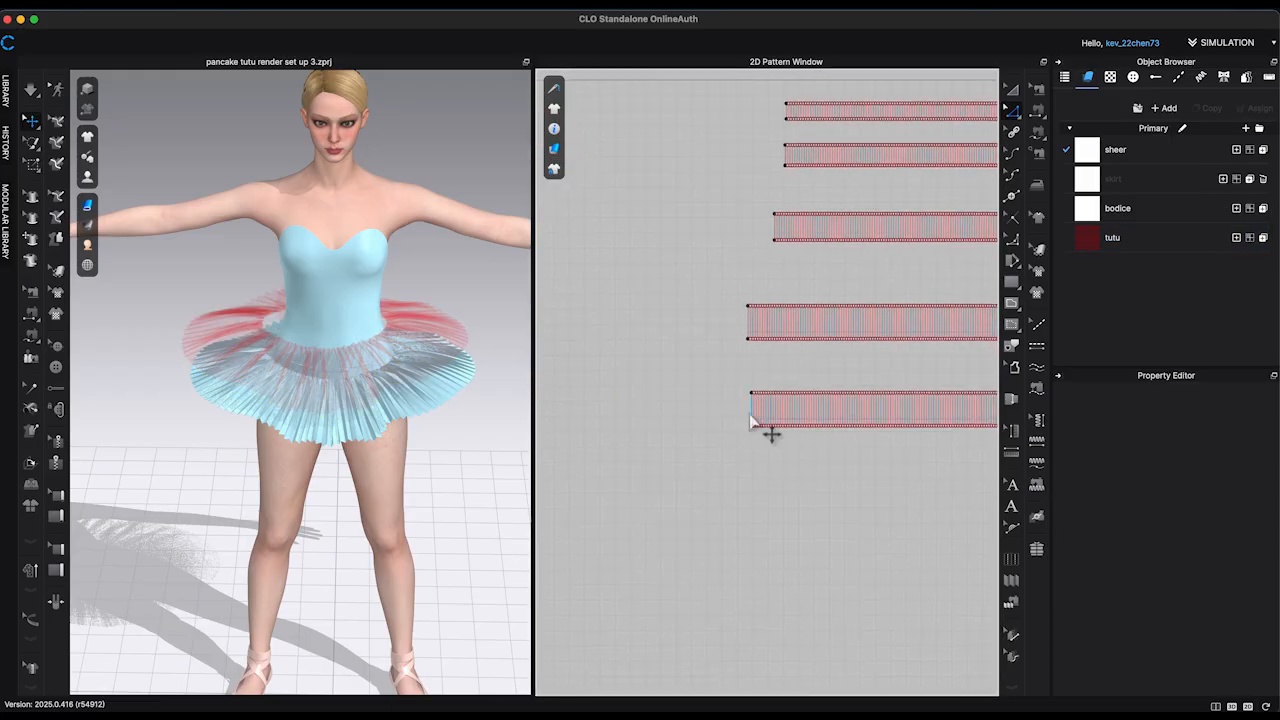
{"action": "right_click", "coordinate": [752, 410]}
{"action": "left_click", "coordinate": [825, 544]}
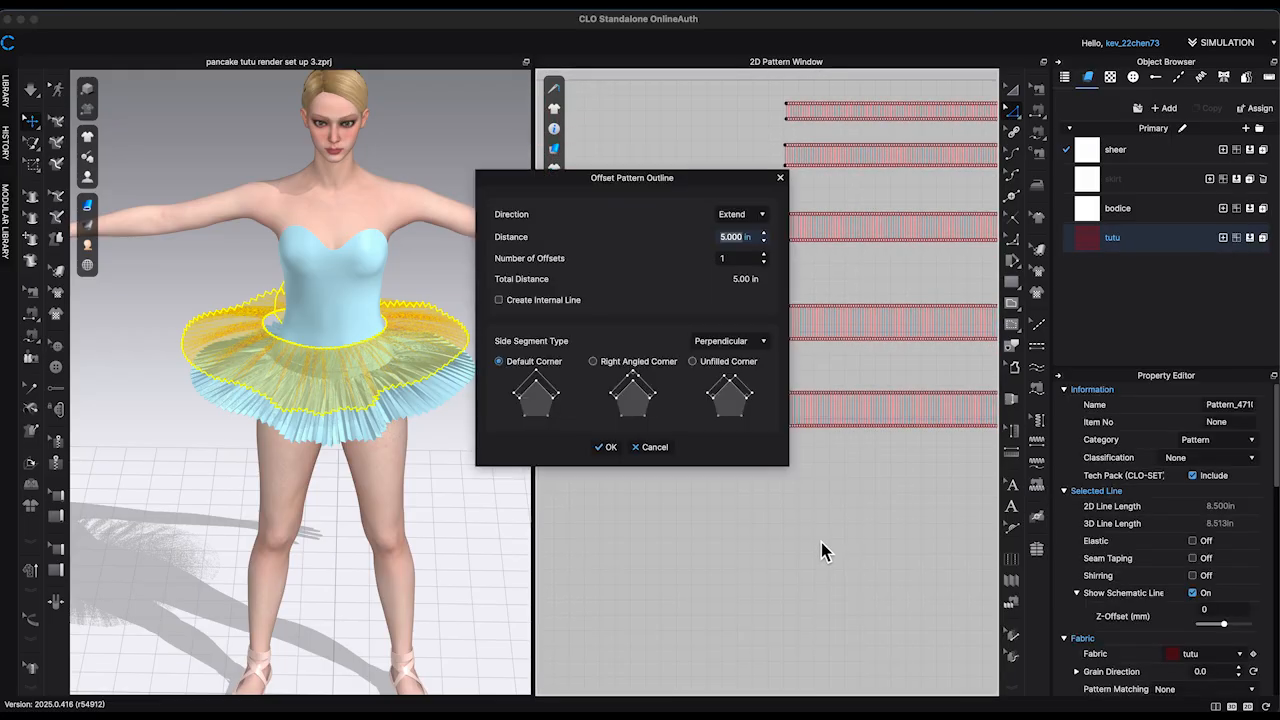
{"action": "left_click", "coordinate": [606, 448]}
{"action": "left_click", "coordinate": [608, 470]}
Step: Delete the sixth strip's copied pleat lines and extend its bottom edge to a strip depth of 10.5 in
{"action": "middle_click_drag", "start_coordinate": [608, 470], "coordinate": [388, 432]}
{"action": "scroll", "coordinate": [724, 483], "scroll_direction": "down", "scroll_amount": 5}
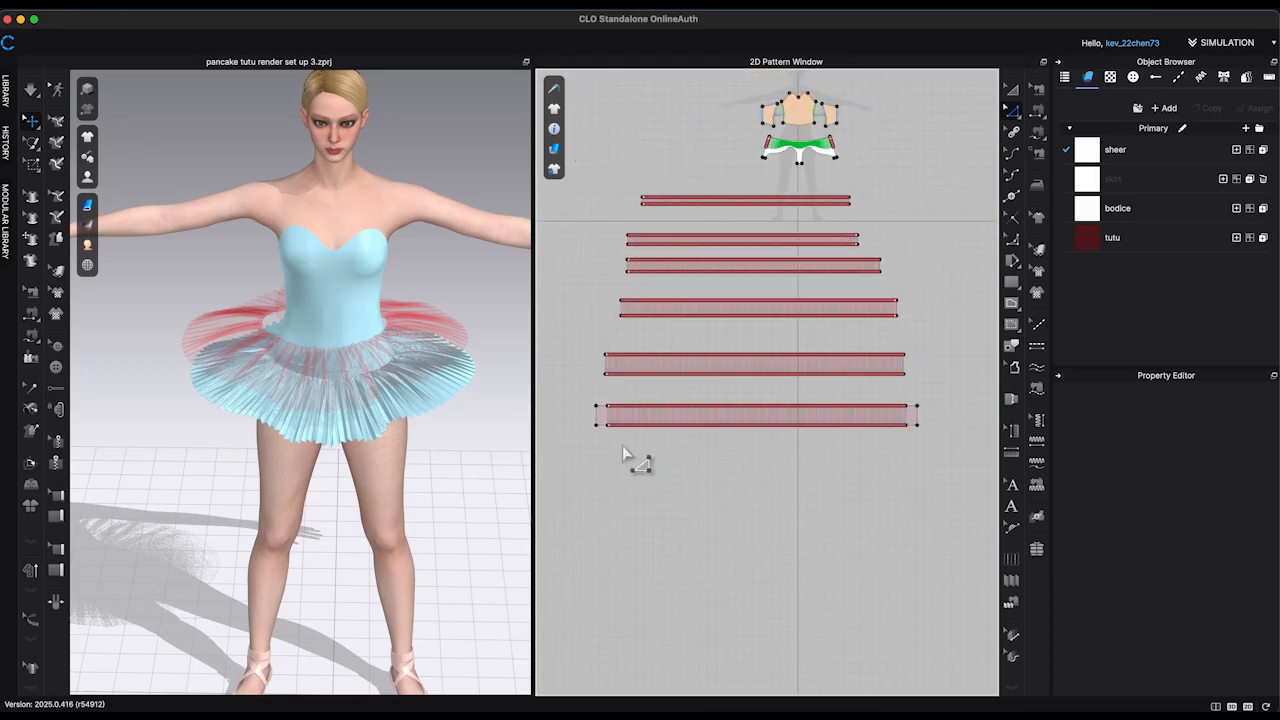
{"action": "left_click_drag", "start_coordinate": [911, 397], "coordinate": [912, 397]}
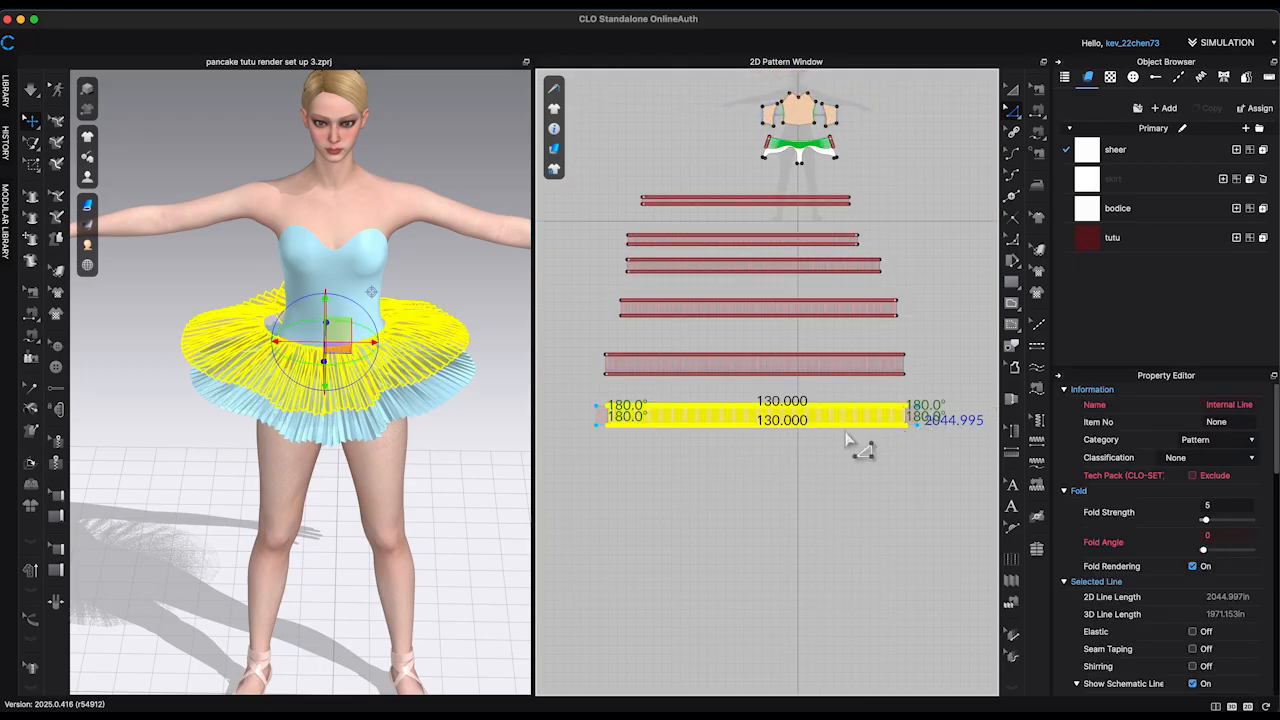
{"action": "key", "text": "Delete"}
{"action": "right_click", "coordinate": [843, 425]}
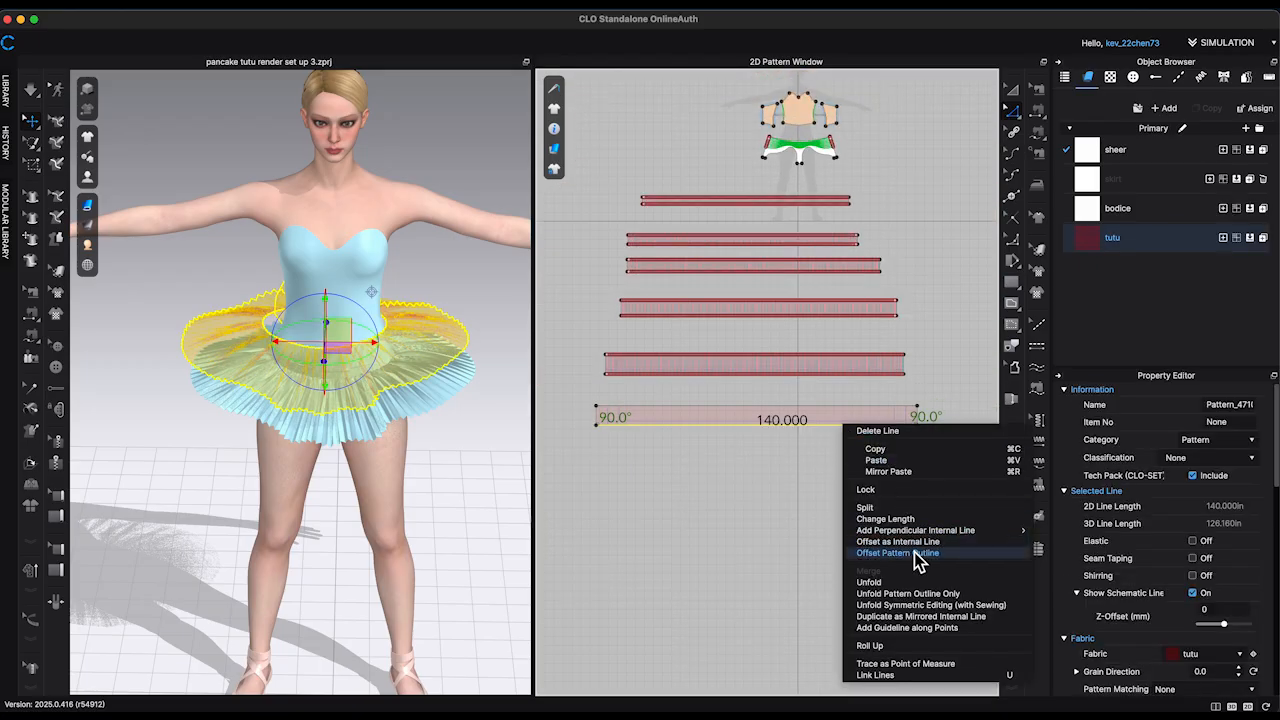
{"action": "left_click", "coordinate": [914, 553]}
{"action": "left_click", "coordinate": [607, 449]}
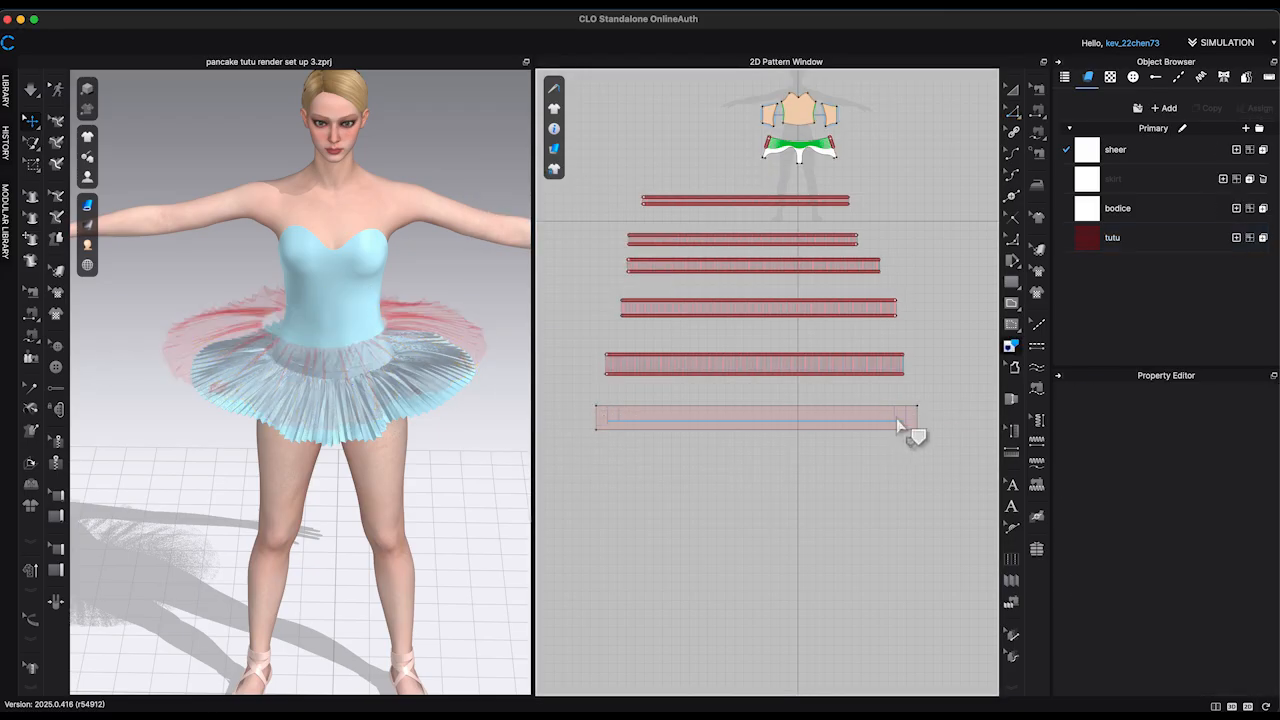
Step: Sew the sixth strip's long edge to the next free internal line on the briefs and simulate it
{"action": "left_click", "coordinate": [834, 396]}
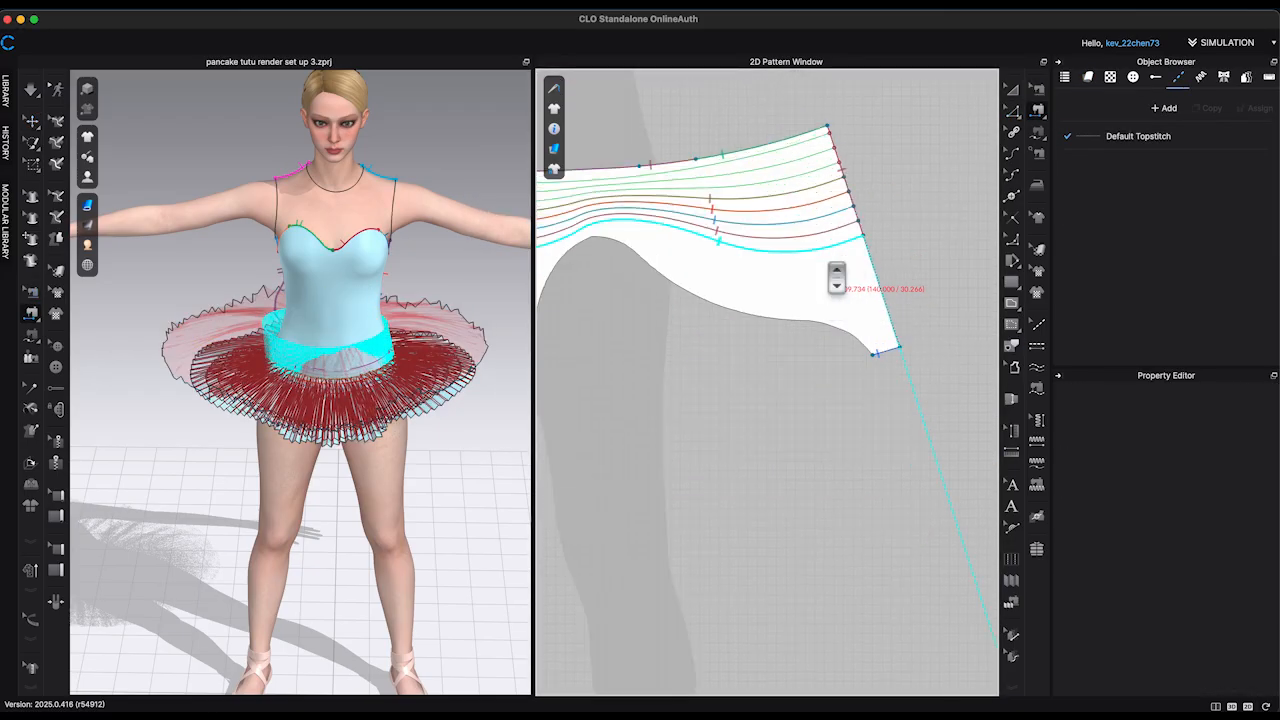
{"action": "right_click_drag", "start_coordinate": [456, 498], "coordinate": [237, 449]}
{"action": "left_click", "coordinate": [320, 443]}
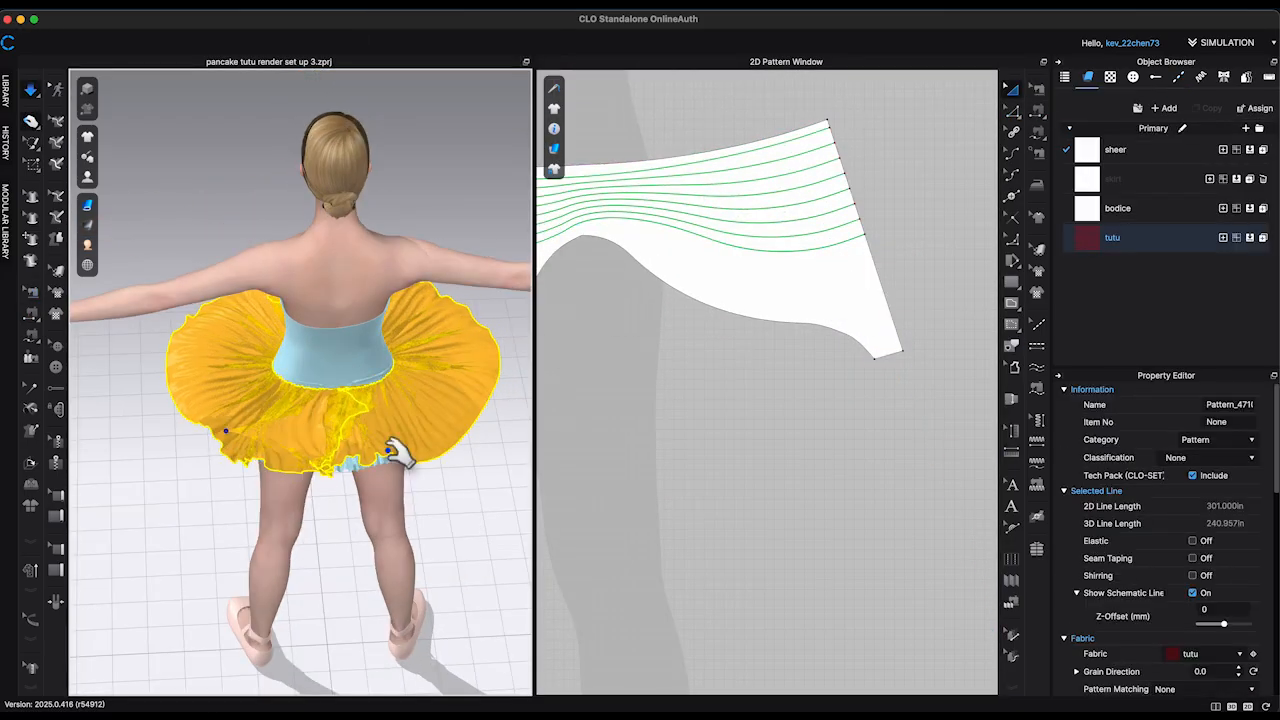
Step: Pull the sixth strip's ends and sides into place around the back and unstrengthen the strip
{"action": "left_click_drag", "start_coordinate": [229, 470], "coordinate": [268, 466]}
{"action": "left_click_drag", "start_coordinate": [429, 457], "coordinate": [453, 466]}
{"action": "right_click_drag", "start_coordinate": [466, 522], "coordinate": [480, 490]}
{"action": "left_click_drag", "start_coordinate": [446, 466], "coordinate": [467, 474]}
{"action": "right_click_drag", "start_coordinate": [330, 458], "coordinate": [394, 500]}
{"action": "right_click", "coordinate": [394, 456]}
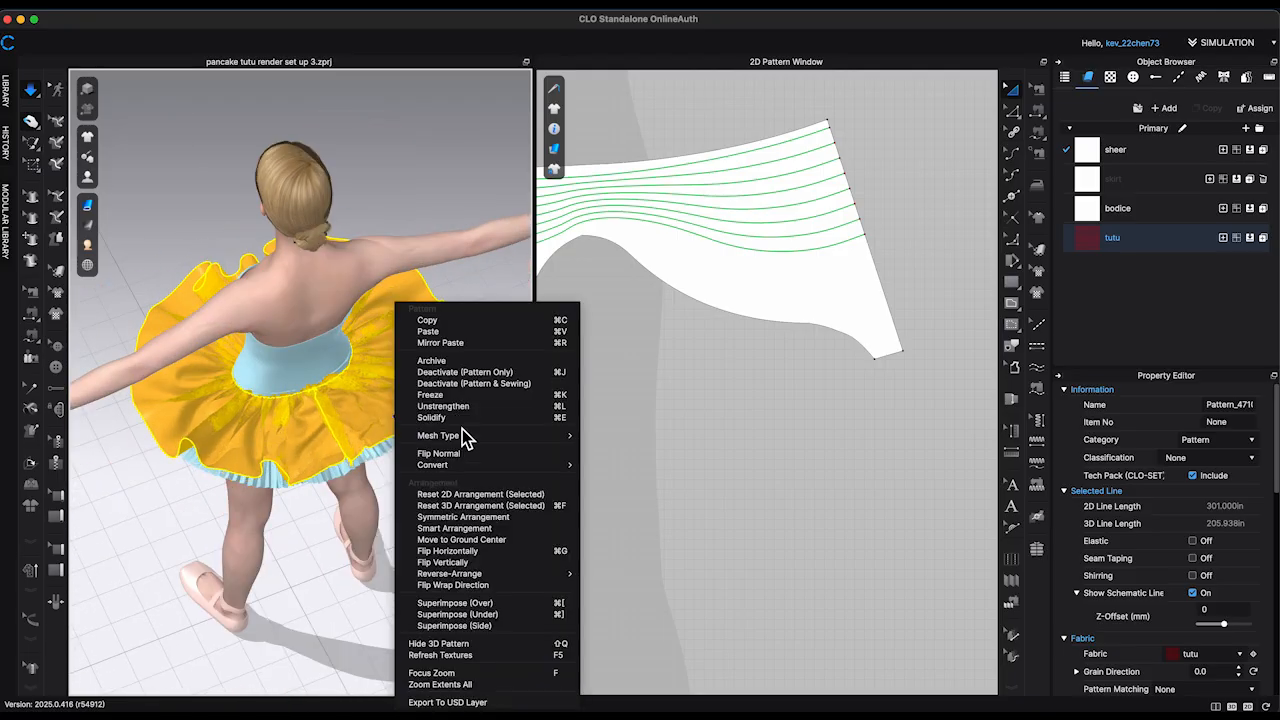
{"action": "left_click", "coordinate": [457, 383]}
Step: Distribute evenly spaced internal lines between the sixth strip's short ends, with fold rendering off
{"action": "right_click_drag", "start_coordinate": [440, 430], "coordinate": [470, 330]}
{"action": "scroll", "coordinate": [381, 455], "scroll_direction": "down", "scroll_amount": 3}
{"action": "left_click", "coordinate": [362, 436]}
{"action": "left_click", "coordinate": [756, 493]}
{"action": "key", "text": "space"}
{"action": "scroll", "coordinate": [755, 493], "scroll_direction": "down", "scroll_amount": 10}
{"action": "key", "text": "z"}
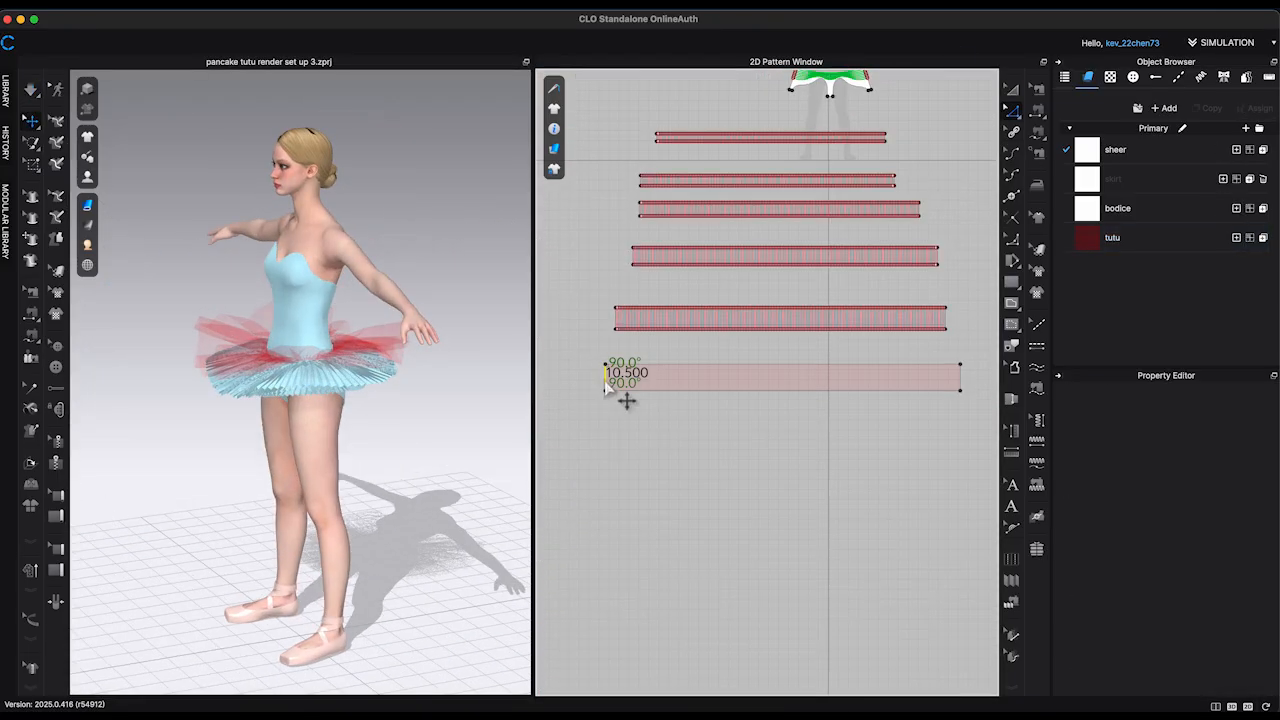
{"action": "left_click", "coordinate": [606, 378]}
{"action": "left_click", "coordinate": [961, 378], "text": "shift"}
{"action": "right_click", "coordinate": [961, 381]}
{"action": "left_click", "coordinate": [1015, 489]}
{"action": "left_click", "coordinate": [608, 438]}
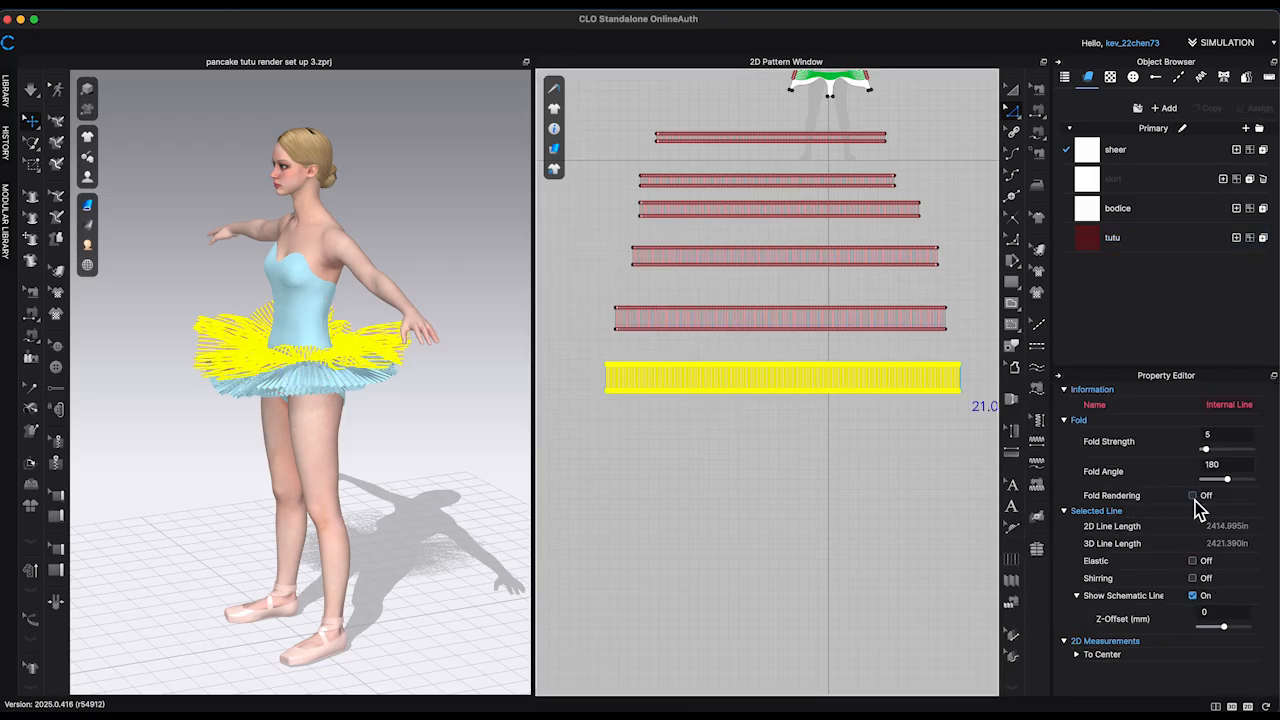
Step: Fold the sixth strip into accordion pleats and simulate it around the hips
{"action": "left_click", "coordinate": [1013, 603]}
{"action": "left_click", "coordinate": [606, 449]}
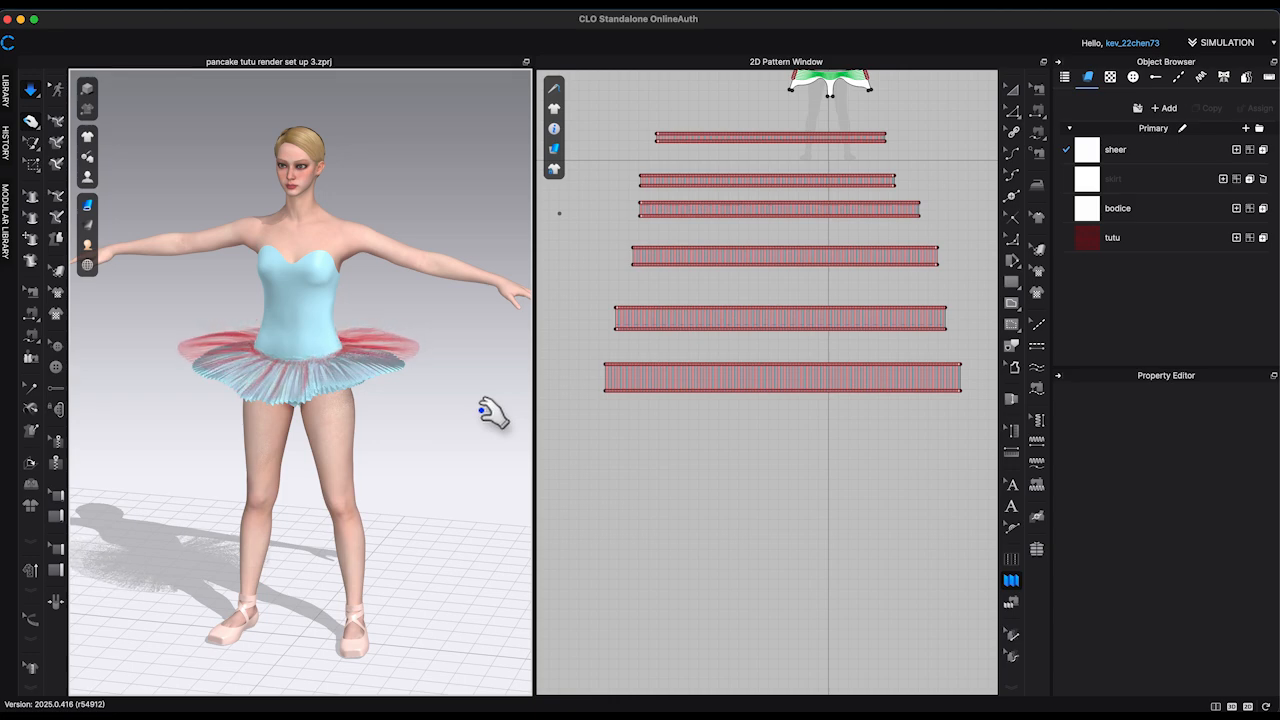
{"action": "mouse_move", "coordinate": [440, 425]}
{"action": "right_mouse_down"}
{"action": "mouse_move", "coordinate": [417, 430]}
{"action": "mouse_move", "coordinate": [457, 456]}
{"action": "mouse_move", "coordinate": [405, 372]}
{"action": "mouse_move", "coordinate": [430, 425]}
{"action": "right_mouse_up"}
Step: Paste a copy of the sixth strip directly below it as the seventh strip
{"action": "key", "text": "a"}
{"action": "left_click_drag", "start_coordinate": [576, 409], "coordinate": [956, 361]}
{"action": "key", "text": "ctrl+c"}
{"action": "key", "text": "ctrl+v"}
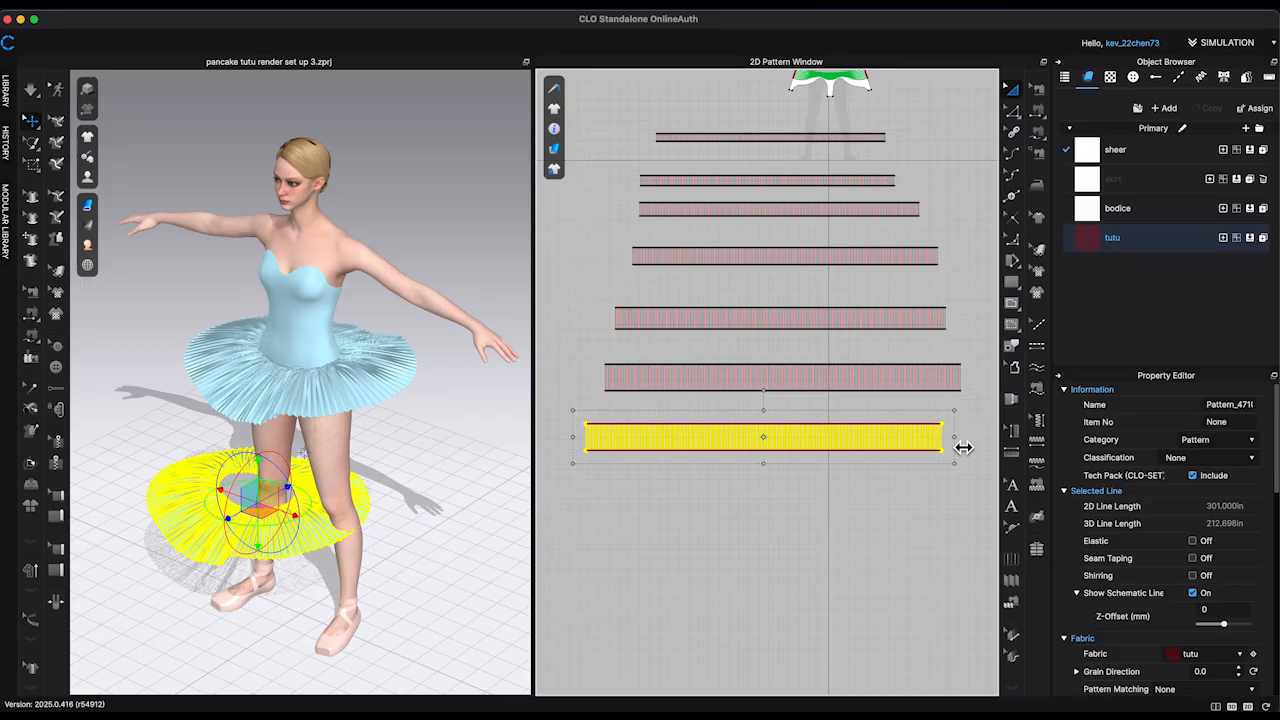
Step: Extend both short ends of the seventh strip outward using Offset Pattern Outline
{"action": "key", "text": "z"}
{"action": "scroll", "coordinate": [960, 445], "scroll_direction": "up", "scroll_amount": 10}
{"action": "left_click", "coordinate": [866, 447]}
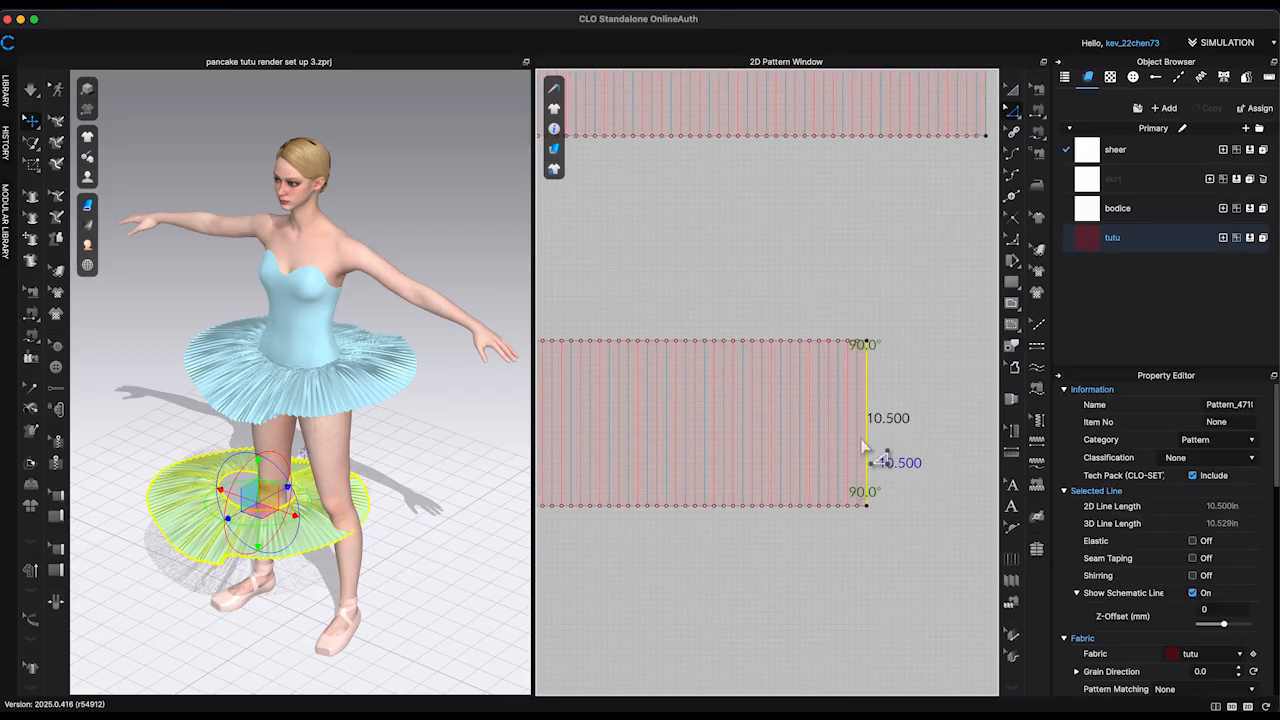
{"action": "right_click", "coordinate": [866, 449]}
{"action": "left_click", "coordinate": [922, 590]}
{"action": "left_click", "coordinate": [619, 452]}
{"action": "scroll", "coordinate": [940, 545], "scroll_direction": "down", "scroll_amount": 10}
{"action": "right_click", "coordinate": [752, 514]}
{"action": "left_click", "coordinate": [850, 384]}
{"action": "left_click", "coordinate": [619, 452]}
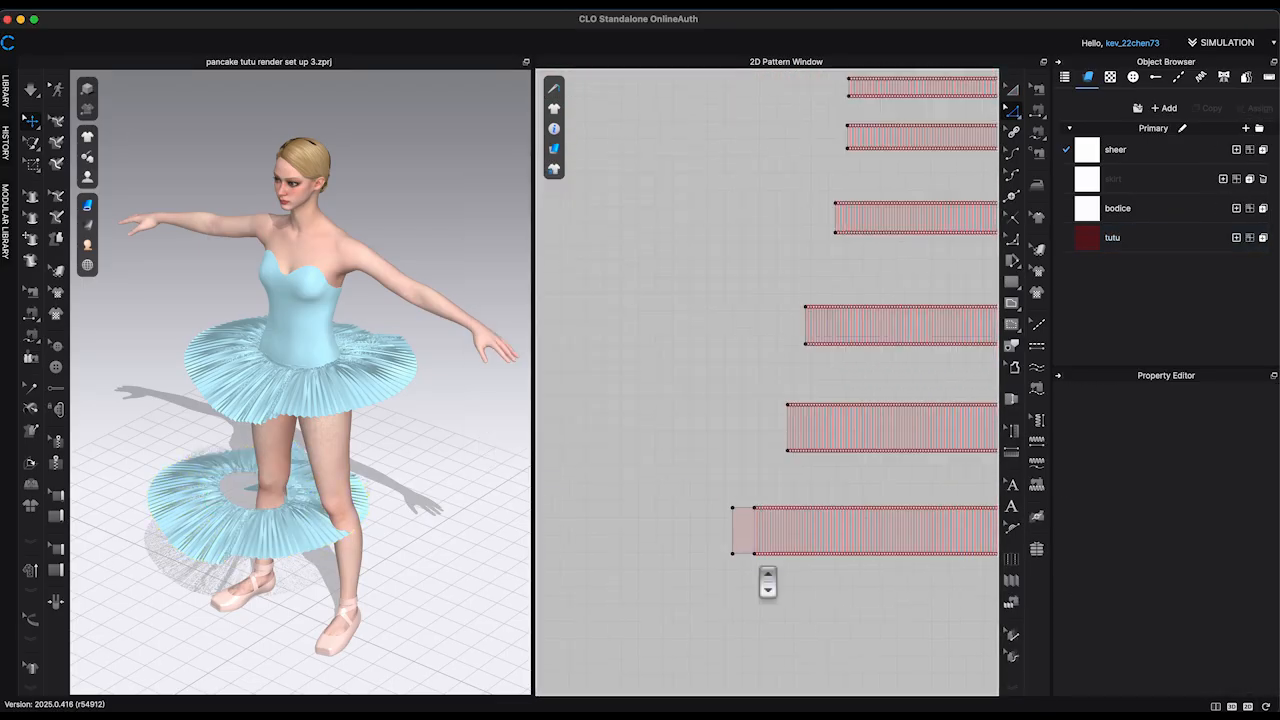
Step: Delete the seventh strip's copied pleat lines and extend its bottom edge to make the strip deeper
{"action": "scroll", "coordinate": [570, 545], "scroll_direction": "down", "scroll_amount": 8}
{"action": "left_click_drag", "start_coordinate": [601, 518], "coordinate": [860, 530]}
{"action": "key", "text": "Delete"}
{"action": "scroll", "coordinate": [846, 556], "scroll_direction": "up", "scroll_amount": 5}
{"action": "right_click", "coordinate": [828, 540]}
{"action": "left_click", "coordinate": [882, 568]}
{"action": "scroll", "coordinate": [920, 526], "scroll_direction": "down", "scroll_amount": 5}
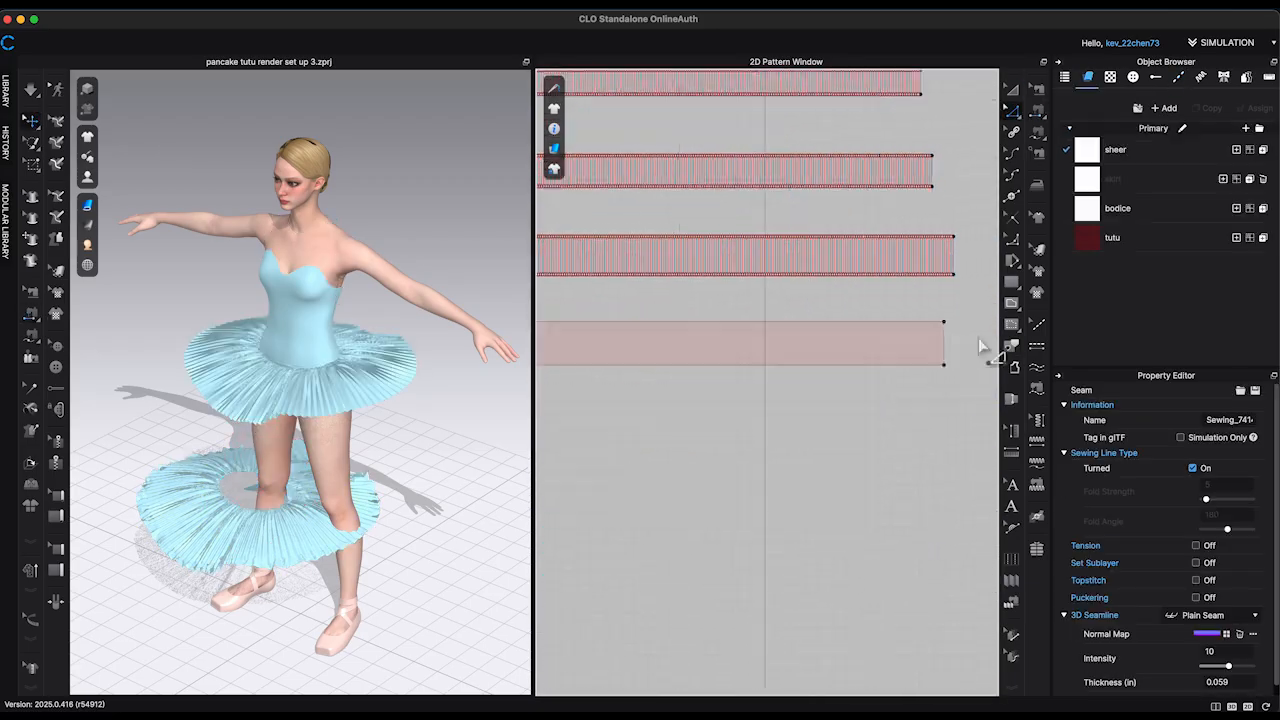
Step: Strengthen the sixth strip and simulate it to open its pleats around the hips
{"action": "left_click", "coordinate": [980, 349]}
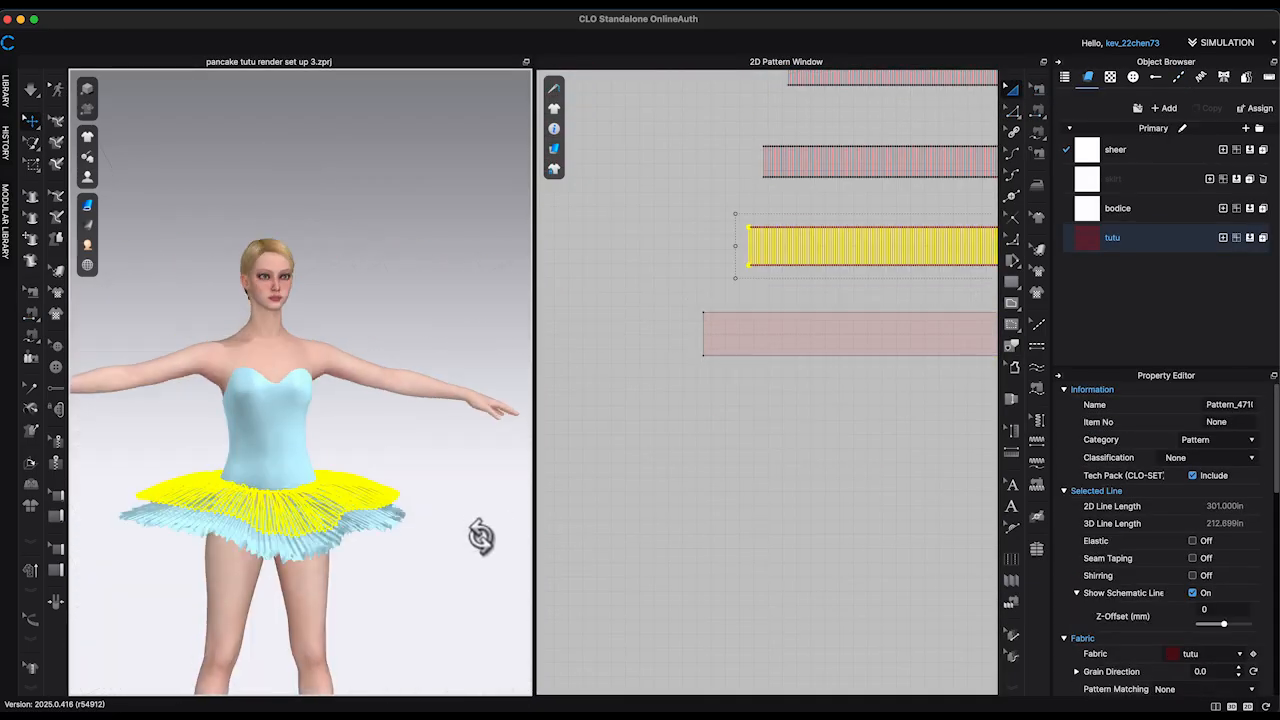
{"action": "right_click_drag", "start_coordinate": [431, 527], "coordinate": [329, 494]}
{"action": "right_click", "coordinate": [334, 494]}
{"action": "left_click", "coordinate": [400, 573]}
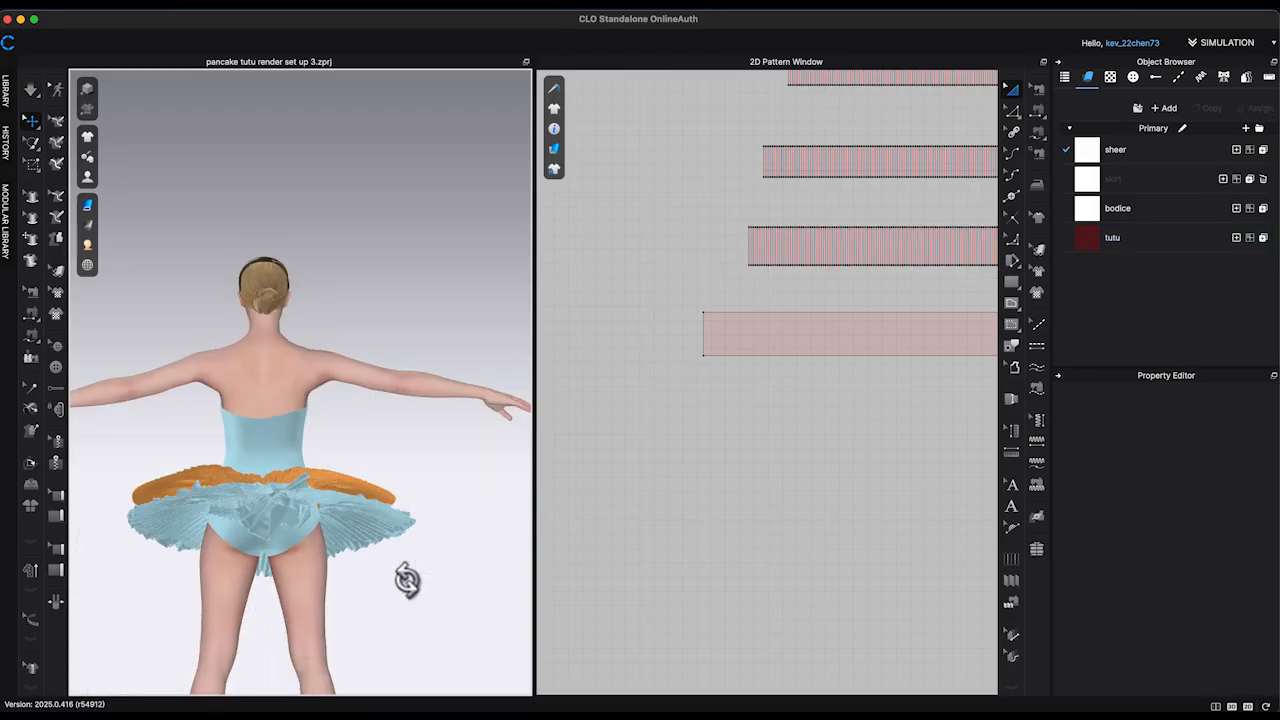
{"action": "right_click_drag", "start_coordinate": [402, 573], "coordinate": [438, 499]}
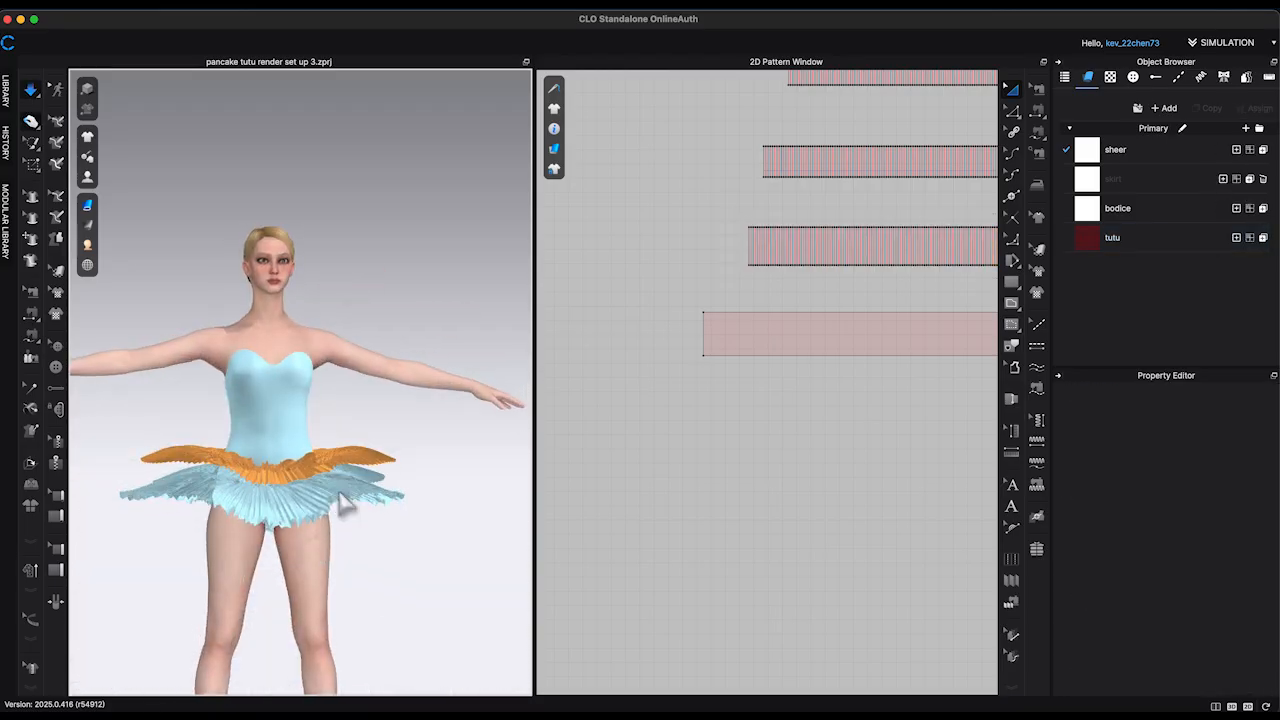
{"action": "left_click", "coordinate": [423, 497]}
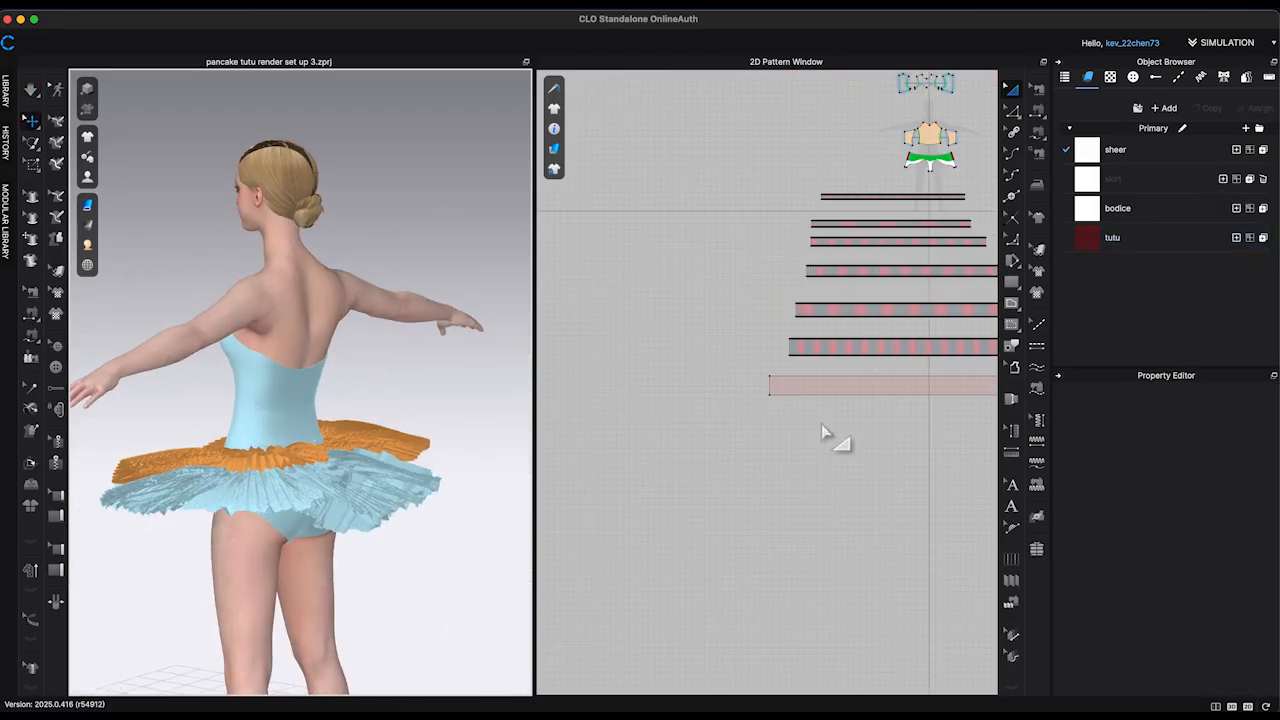
Step: Hide the seventh strip in the 3D view and unstrengthen the sixth strip
{"action": "right_click", "coordinate": [857, 229]}
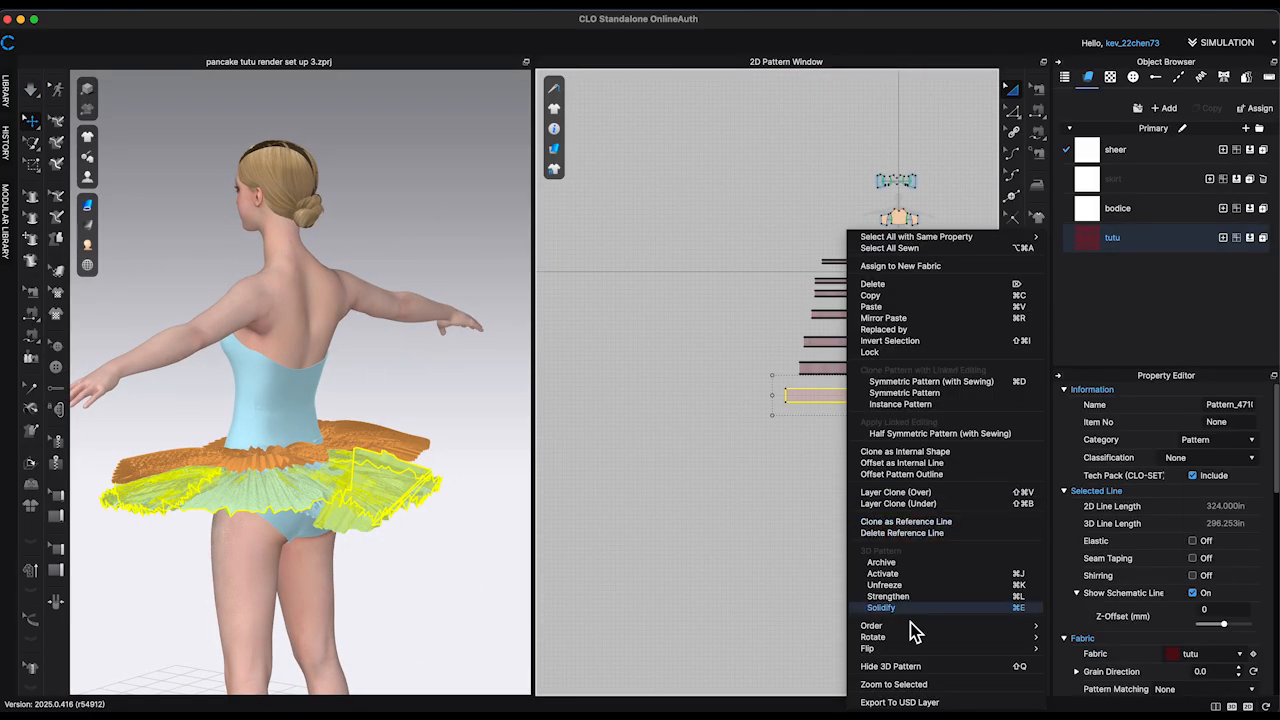
{"action": "left_click", "coordinate": [920, 662]}
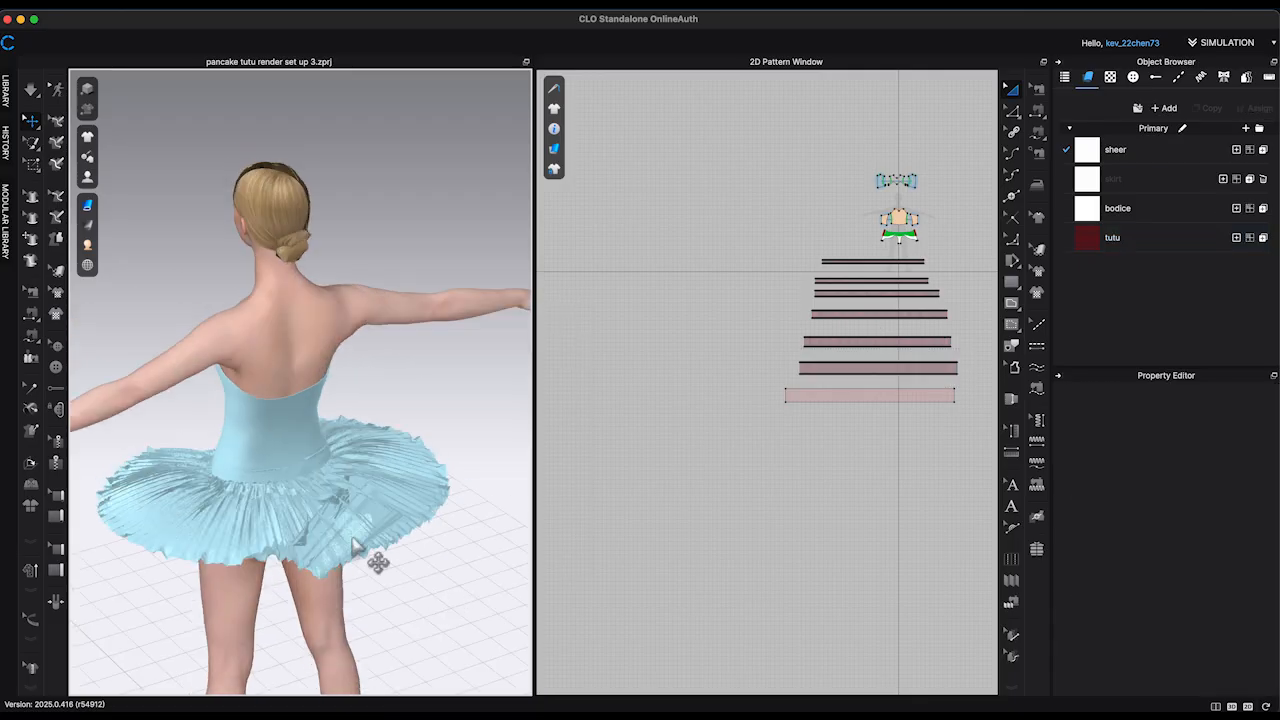
{"action": "left_click_drag", "start_coordinate": [749, 346], "coordinate": [977, 391]}
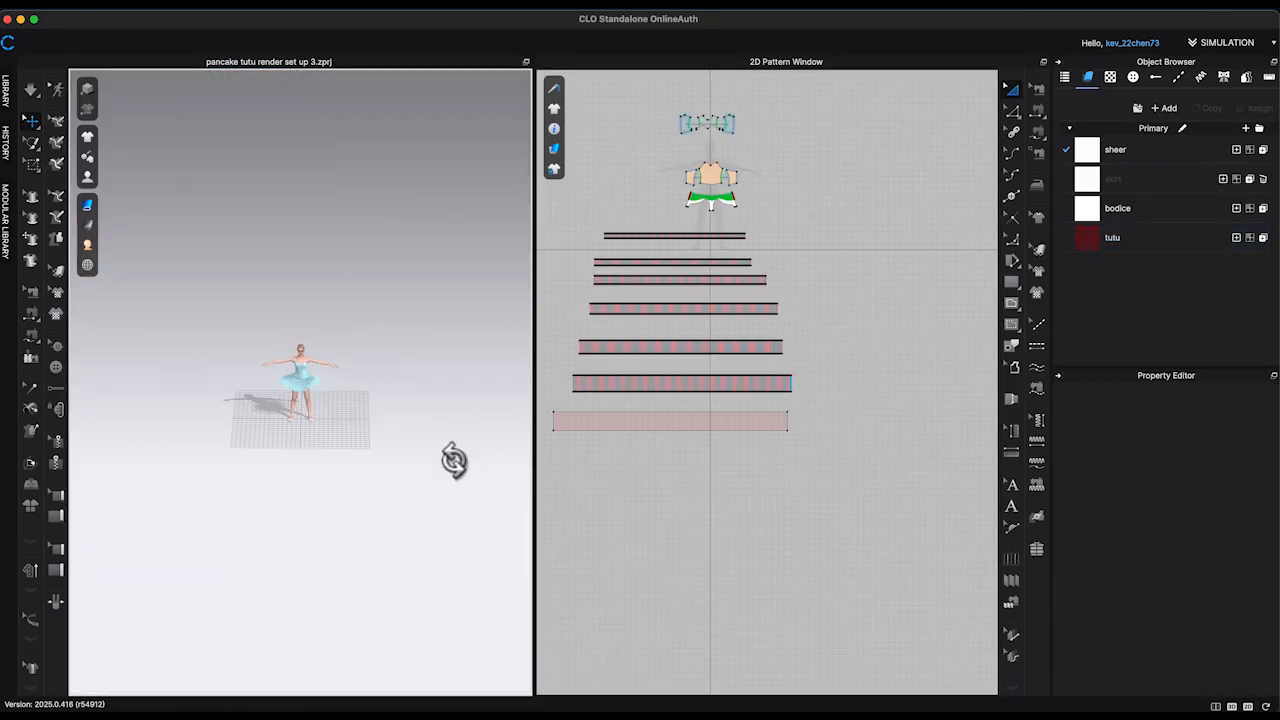
{"action": "right_click", "coordinate": [790, 383]}
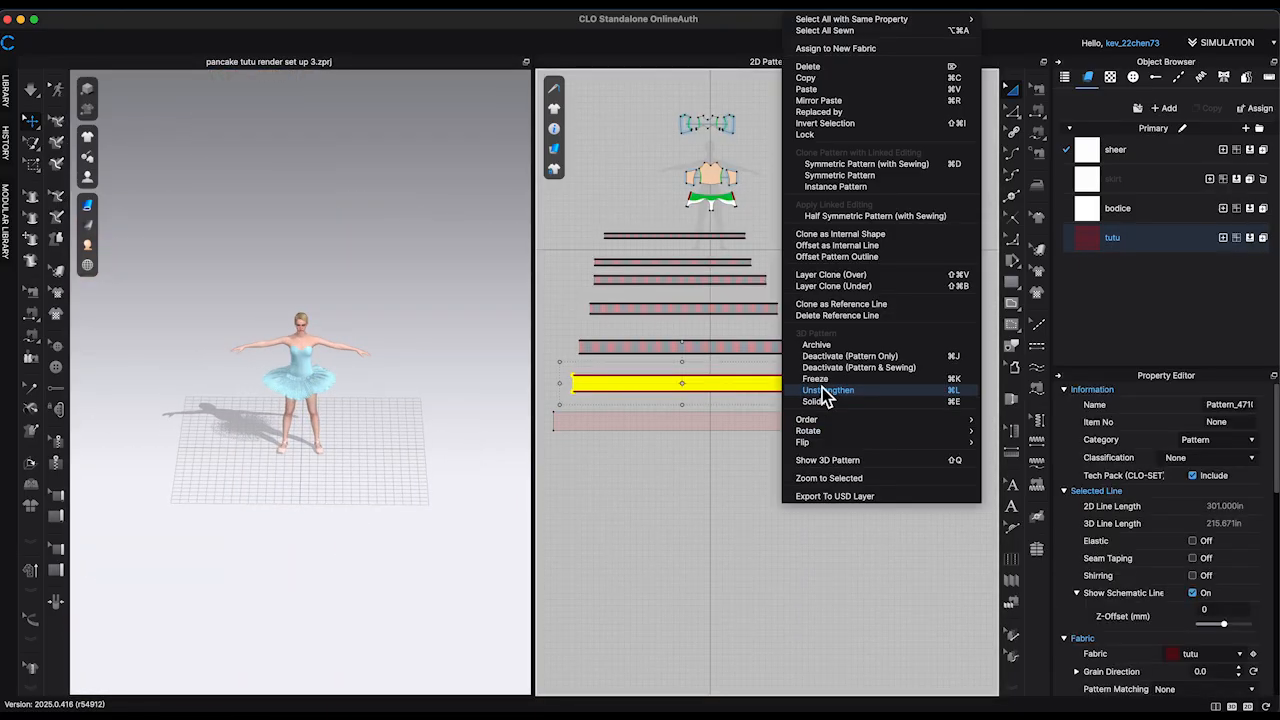
{"action": "left_click", "coordinate": [829, 395]}
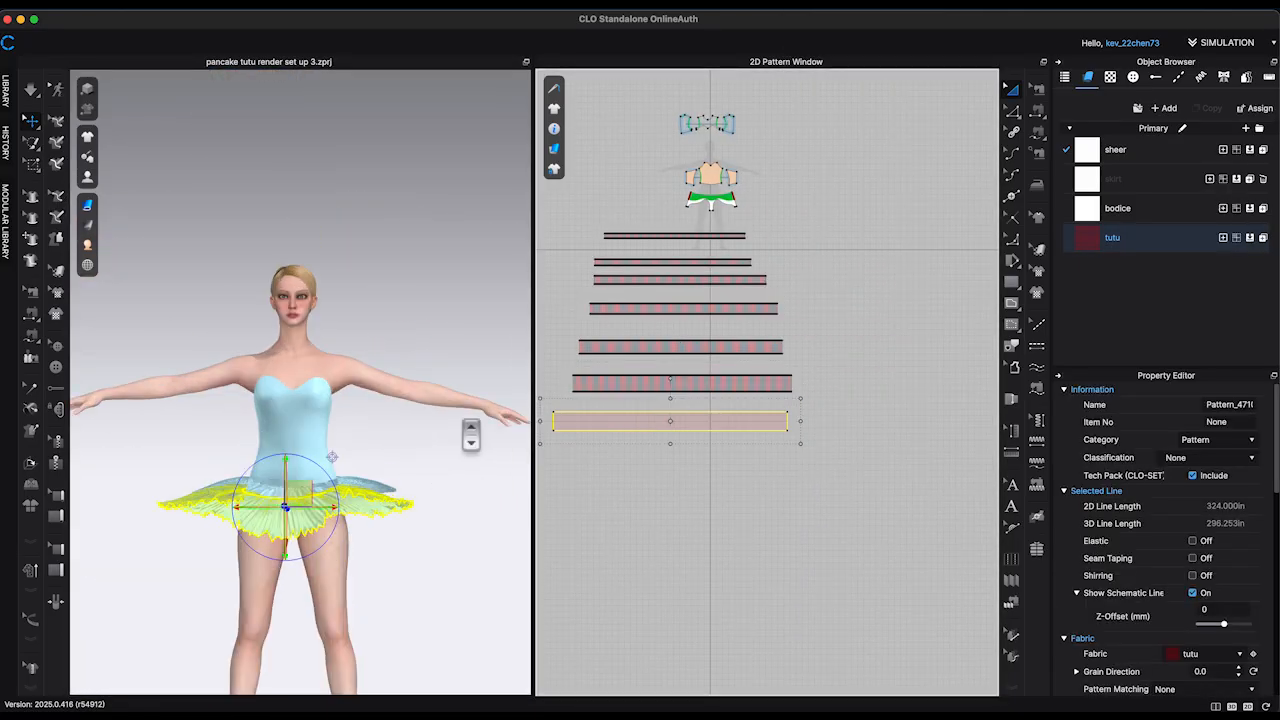
{"action": "left_click", "coordinate": [460, 490]}
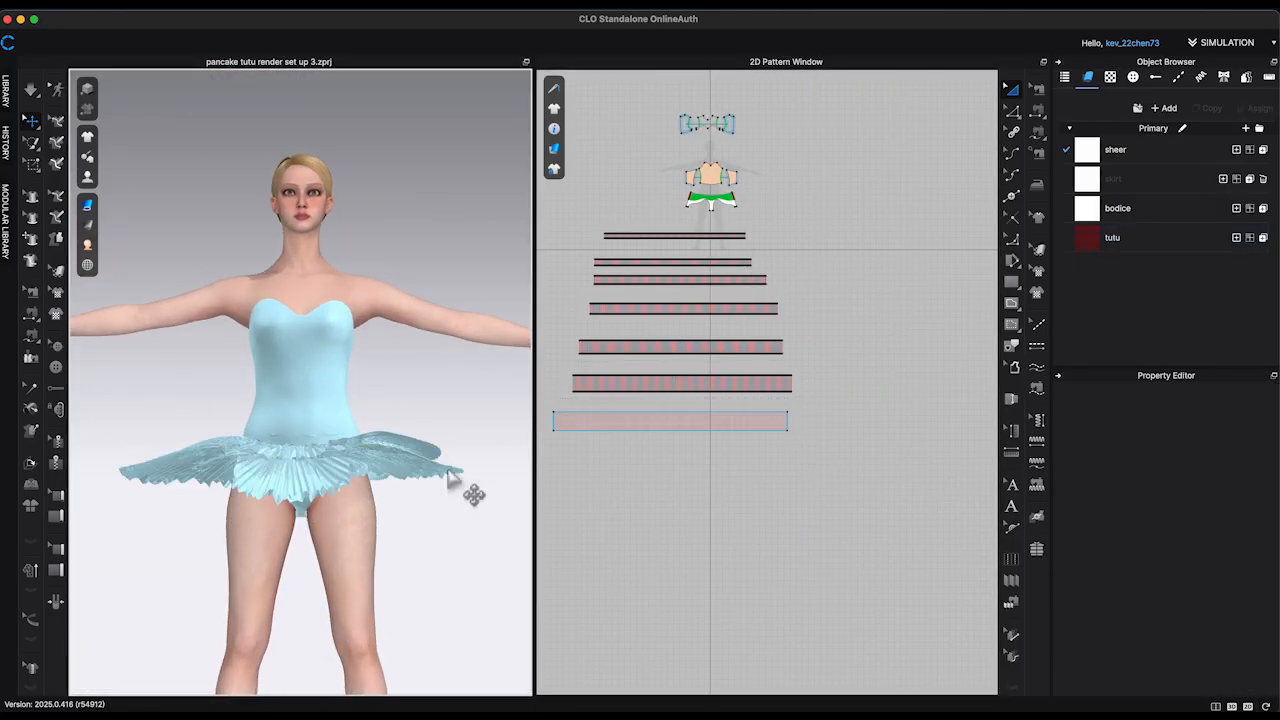
Step: Remove the existing seventh strip and paste a fresh copy of the sixth strip below the original
{"action": "left_click", "coordinate": [742, 445]}
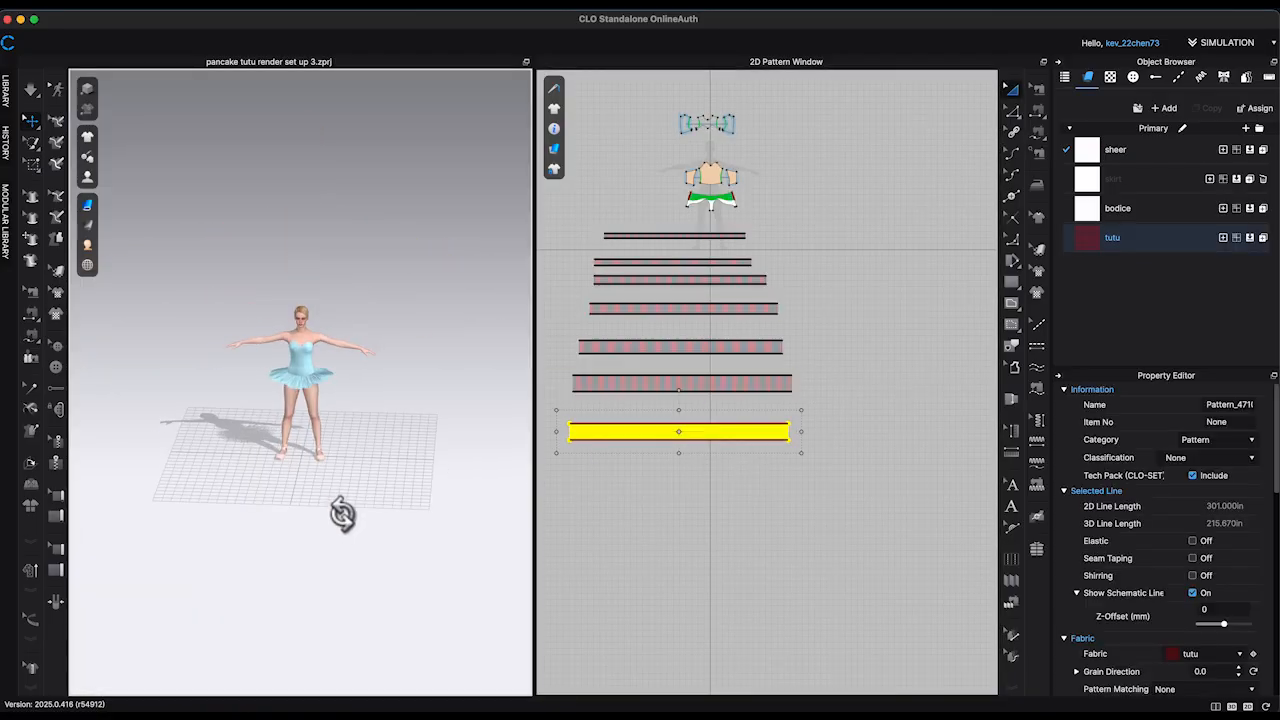
{"action": "right_click", "coordinate": [789, 432]}
{"action": "left_click", "coordinate": [849, 463]}
{"action": "left_click", "coordinate": [553, 402]}
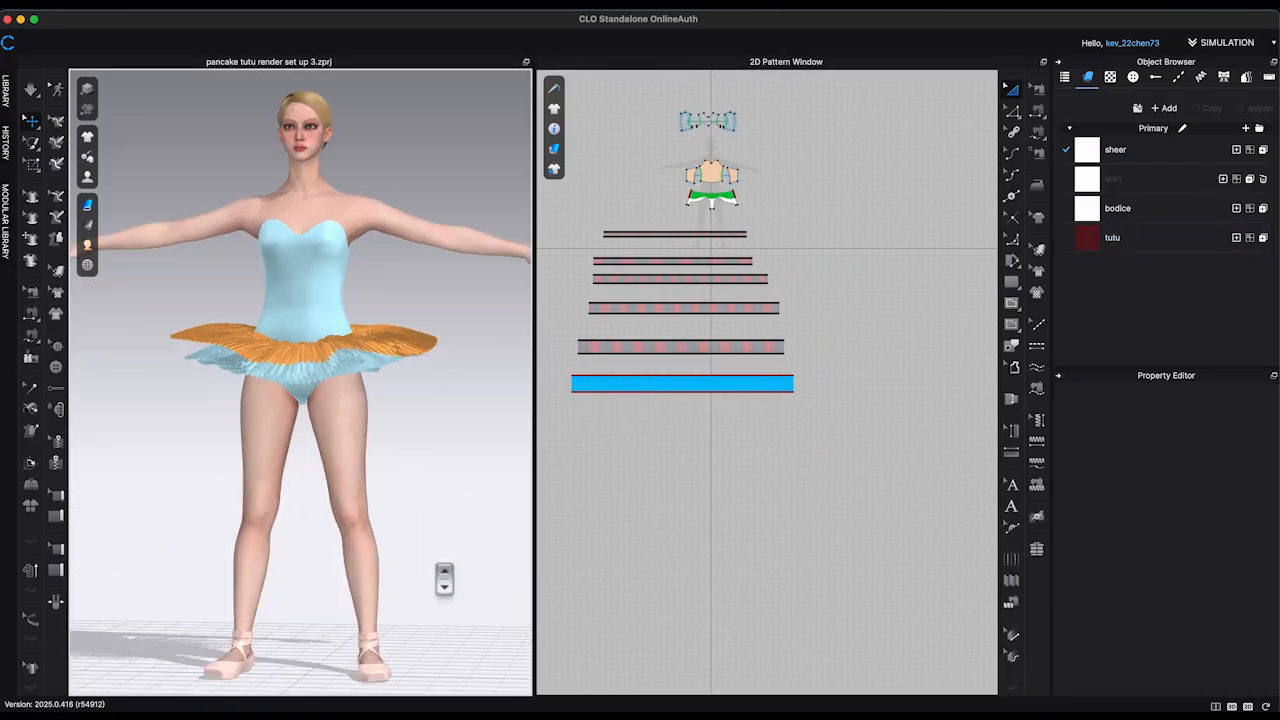
Step: Simulate the strengthened sixth strip around the hips and place another copy of it below as the seventh strip
{"action": "scroll", "coordinate": [455, 543], "scroll_direction": "up", "scroll_amount": 5}
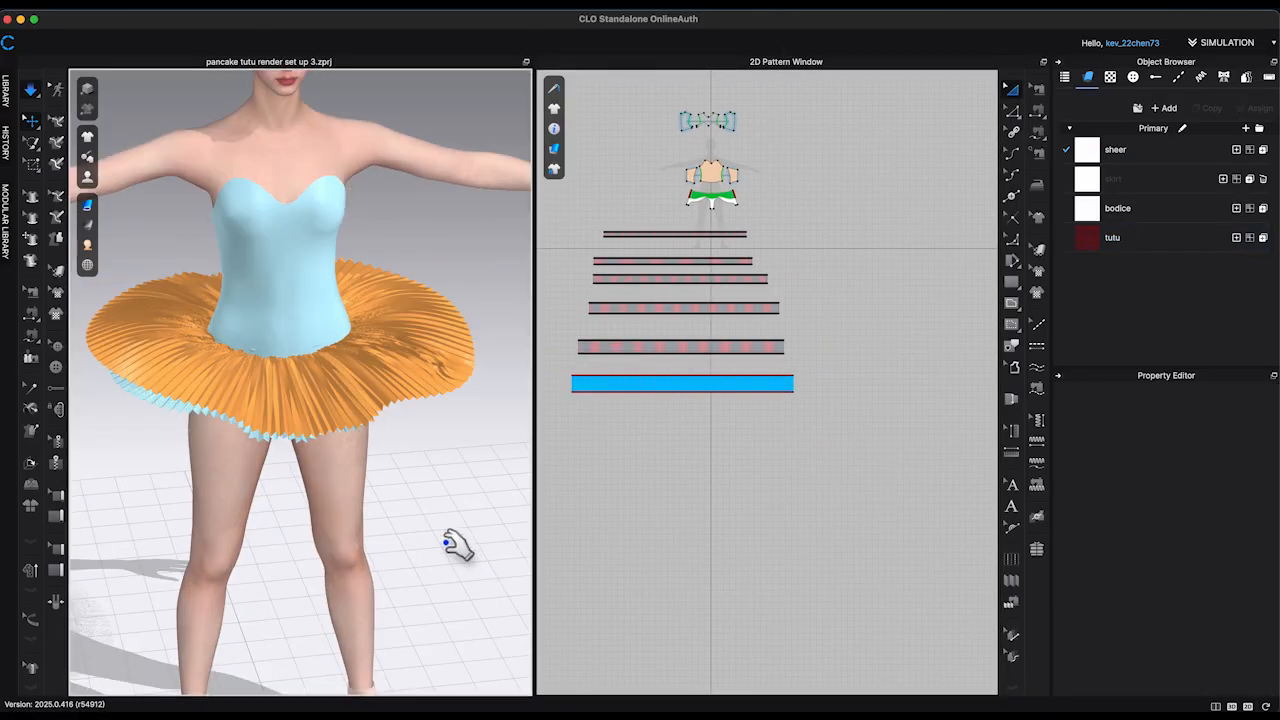
{"action": "right_click", "coordinate": [430, 305]}
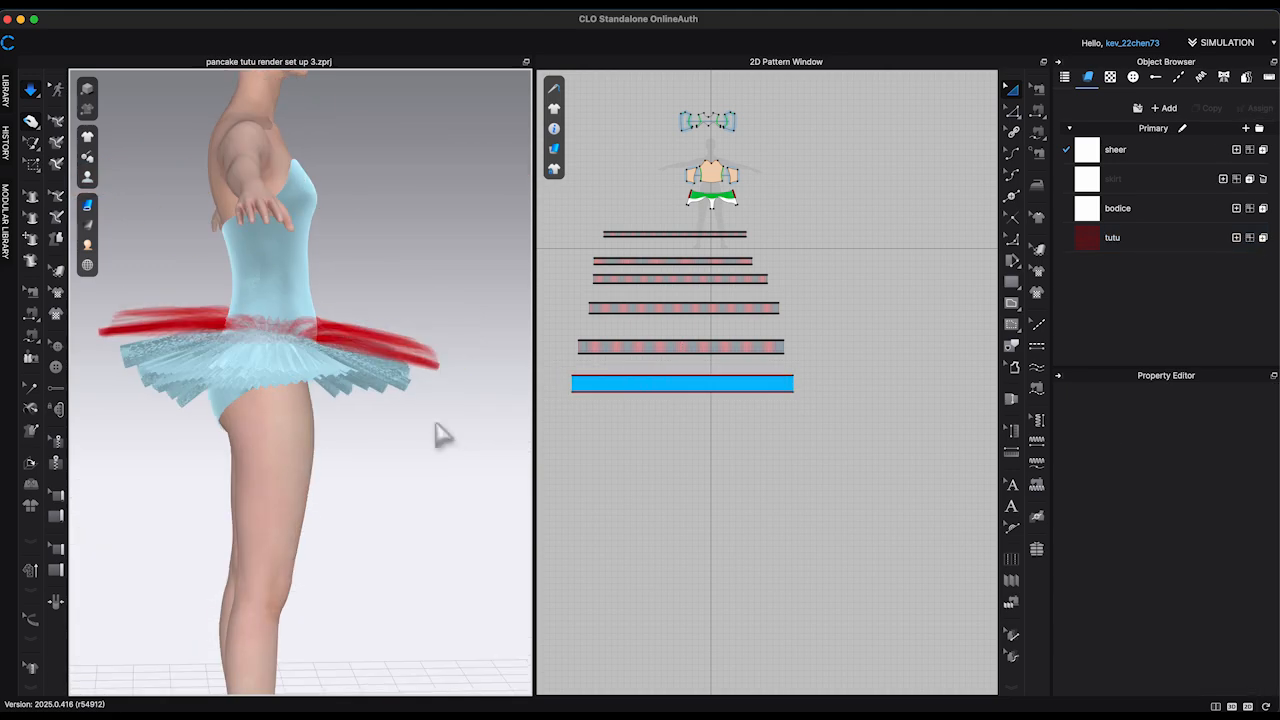
{"action": "scroll", "coordinate": [834, 423], "scroll_direction": "up", "scroll_amount": 5}
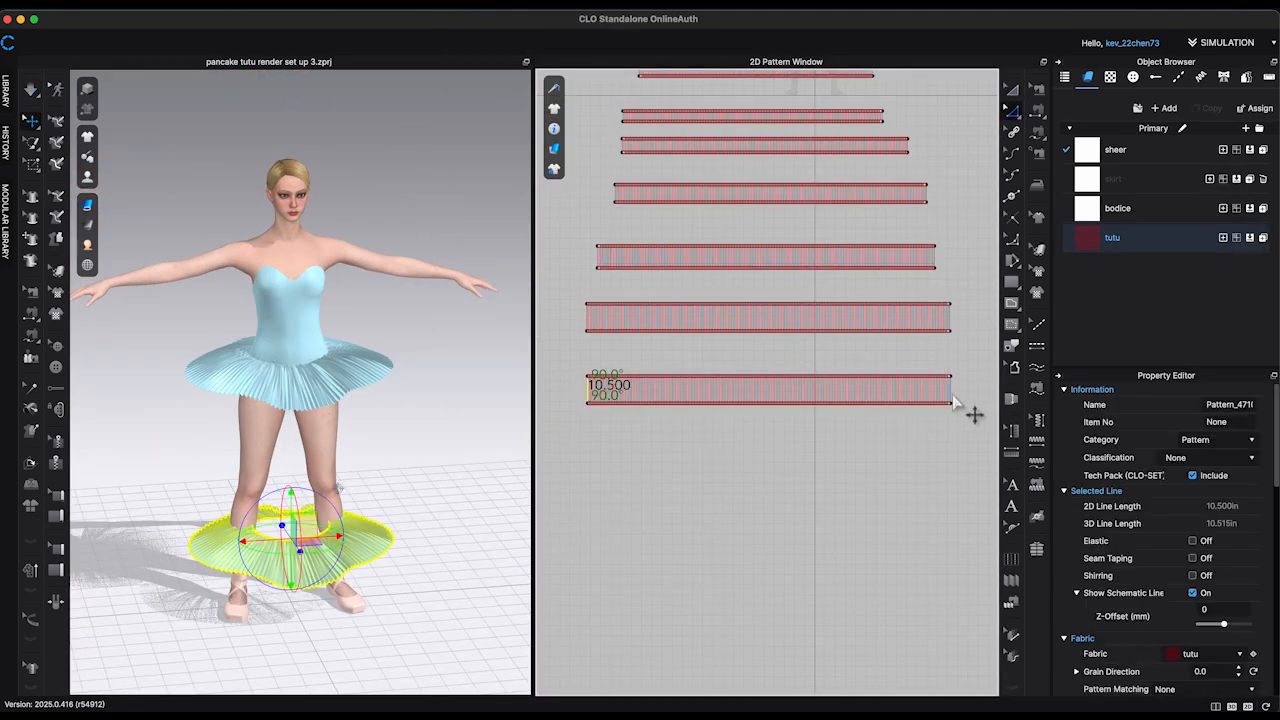
Step: Lengthen the new seventh strip at both short ends with Offset Pattern Outline and extend its bottom edge to a 12 in depth
{"action": "right_click", "coordinate": [950, 393]}
{"action": "left_click", "coordinate": [980, 511]}
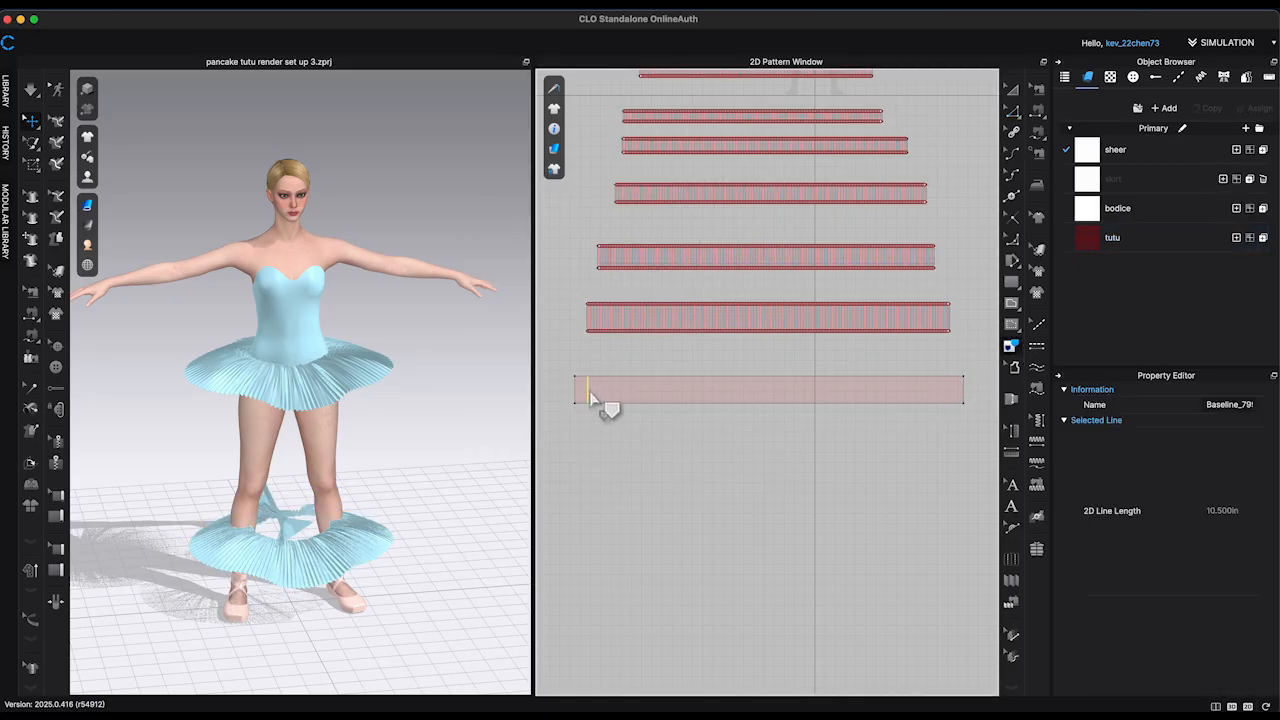
{"action": "right_click", "coordinate": [738, 403]}
{"action": "left_click", "coordinate": [763, 535]}
{"action": "left_click", "coordinate": [606, 446]}
{"action": "left_click", "coordinate": [1040, 91]}
{"action": "left_click_drag", "start_coordinate": [574, 403], "coordinate": [574, 411]}
Step: Move the seventh strip up from the legs to the hips in the 3D view
{"action": "left_click", "coordinate": [1012, 89]}
{"action": "left_click", "coordinate": [339, 565]}
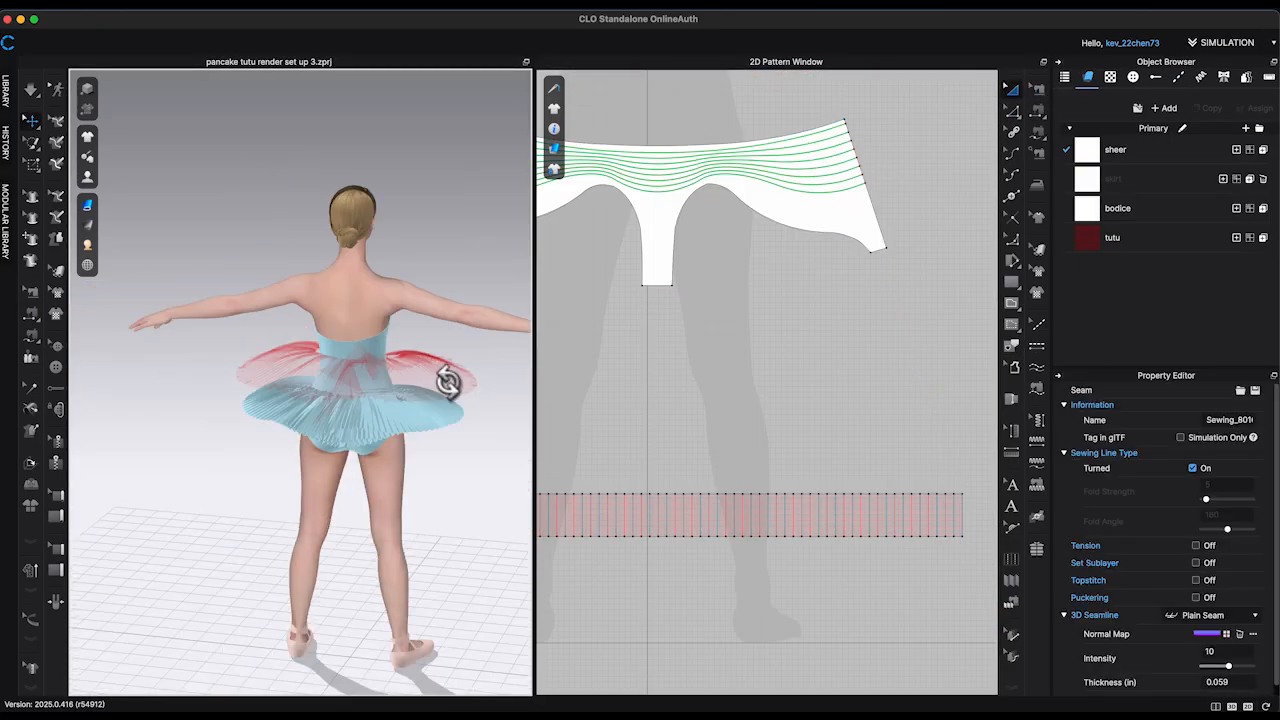
{"action": "left_click", "coordinate": [340, 362]}
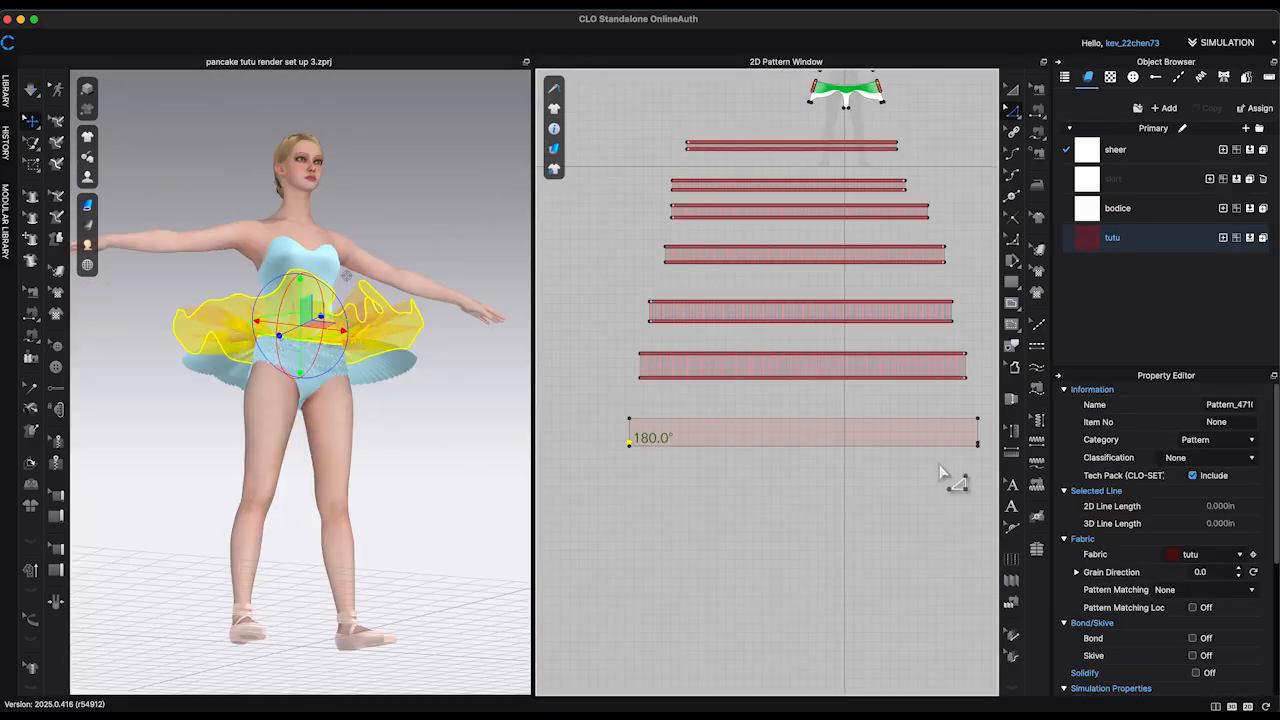
Step: Delete the extra corner points of the seventh strip and fill it with evenly spaced vertical internal lines offset from its short ends
{"action": "key", "text": "Delete"}
{"action": "left_click", "coordinate": [1038, 110]}
{"action": "left_click", "coordinate": [1013, 110]}
{"action": "left_click", "coordinate": [978, 432]}
{"action": "left_click", "coordinate": [629, 432], "text": "shift"}
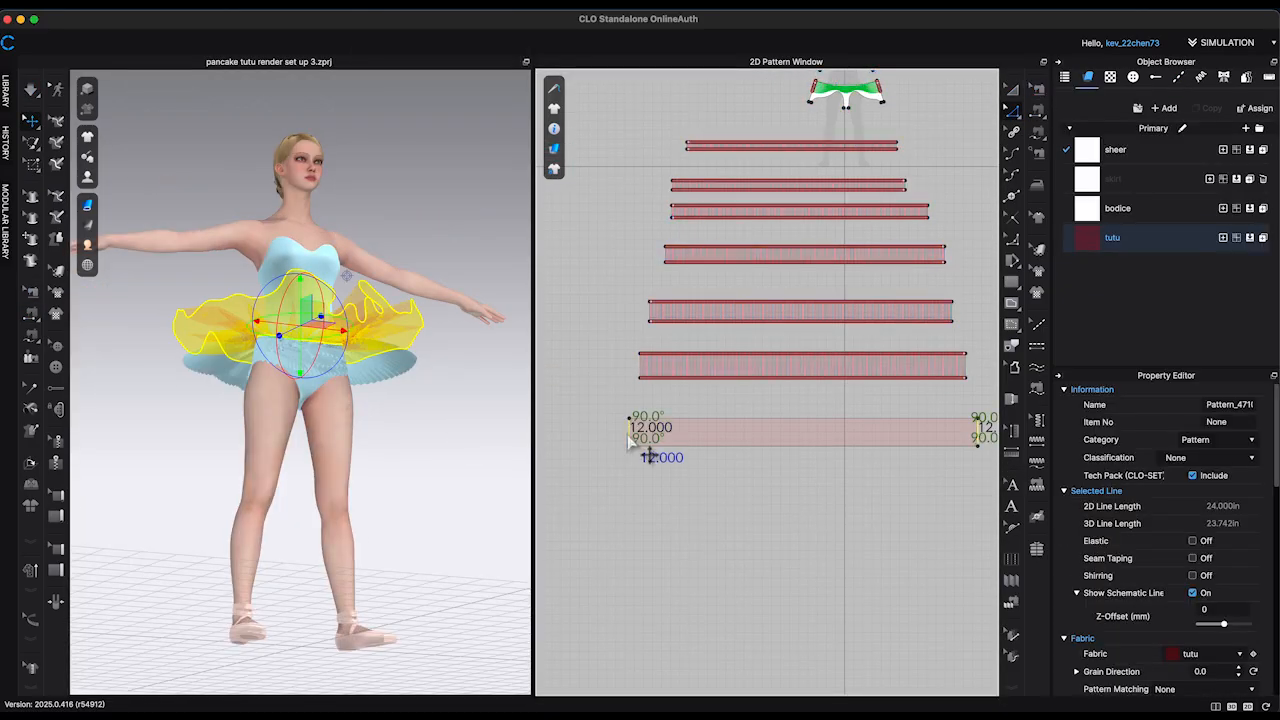
{"action": "right_click", "coordinate": [630, 434]}
{"action": "left_click", "coordinate": [640, 490]}
{"action": "left_click", "coordinate": [606, 437]}
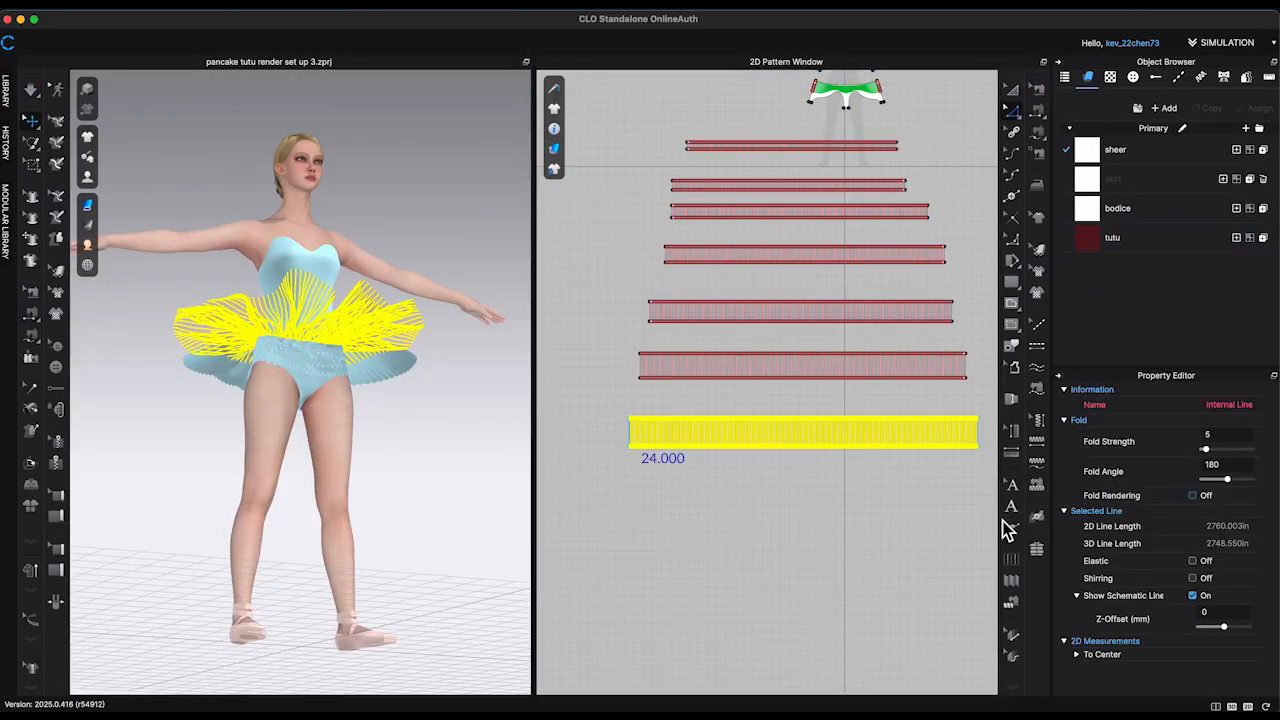
Step: Fold the seventh strip's internal lines into accordion pleats and simulate it around the hips
{"action": "left_click", "coordinate": [1012, 601]}
{"action": "left_click", "coordinate": [604, 449]}
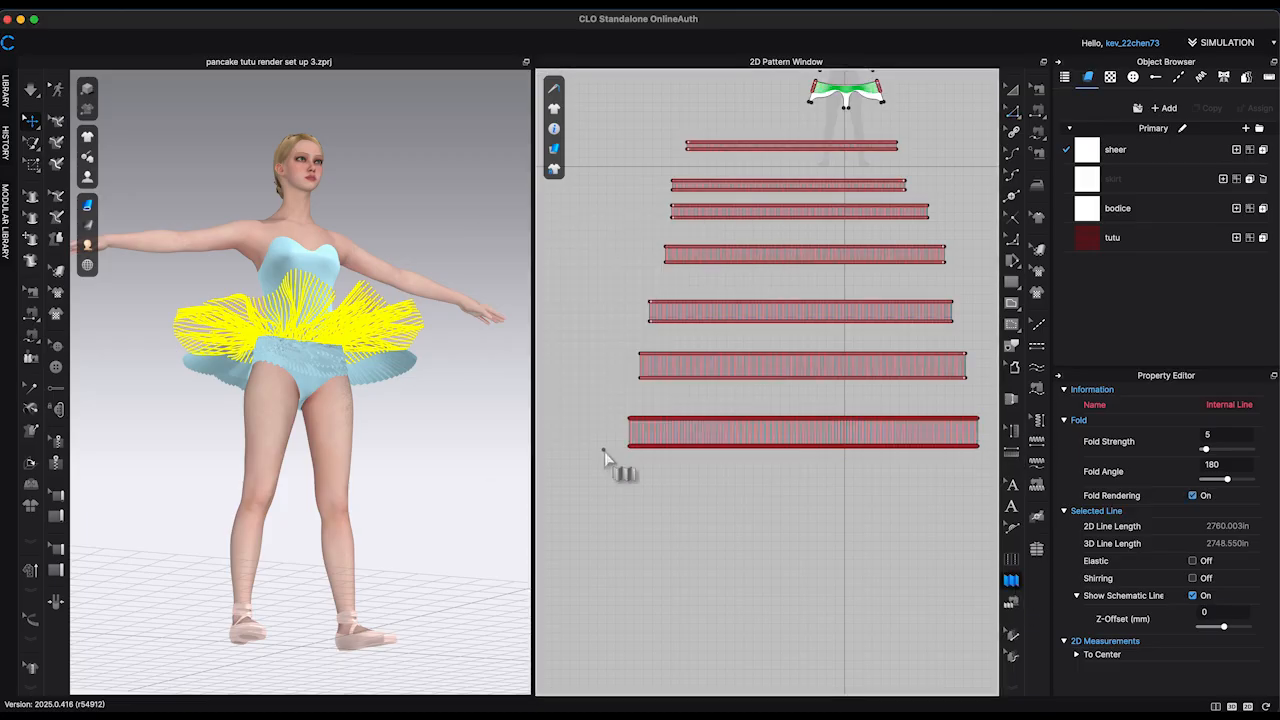
{"action": "right_click_drag", "start_coordinate": [458, 310], "coordinate": [384, 415]}
{"action": "left_click", "coordinate": [401, 346]}
{"action": "right_click_drag", "start_coordinate": [358, 318], "coordinate": [418, 350]}
Step: Freeze the seventh strip and paste a copy directly below it as the eighth strip
{"action": "right_click", "coordinate": [463, 334]}
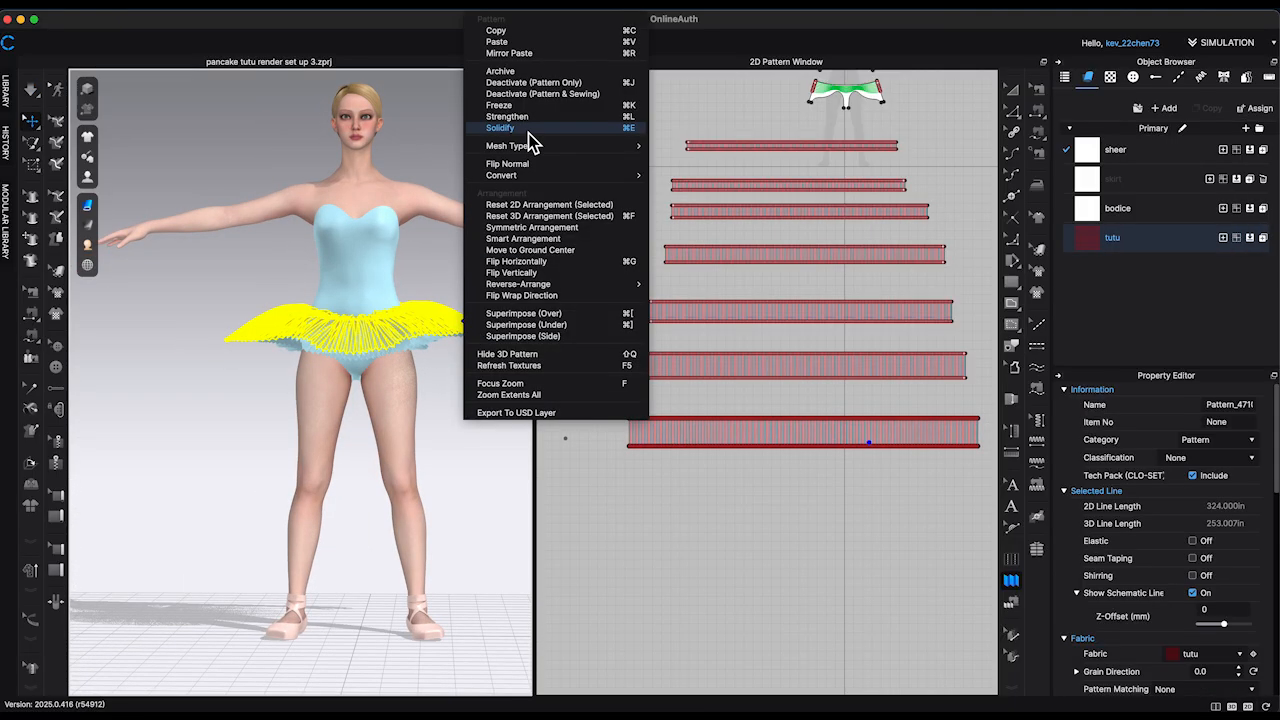
{"action": "left_click", "coordinate": [508, 106]}
{"action": "left_click_drag", "start_coordinate": [610, 481], "coordinate": [988, 412]}
{"action": "key", "text": "super+c"}
{"action": "key", "text": "super+v"}
{"action": "left_click", "coordinate": [804, 492]}
Step: Sew the eighth strip's top edge to the uppermost internal line on the briefs
{"action": "left_click", "coordinate": [1038, 110]}
{"action": "left_click", "coordinate": [909, 479]}
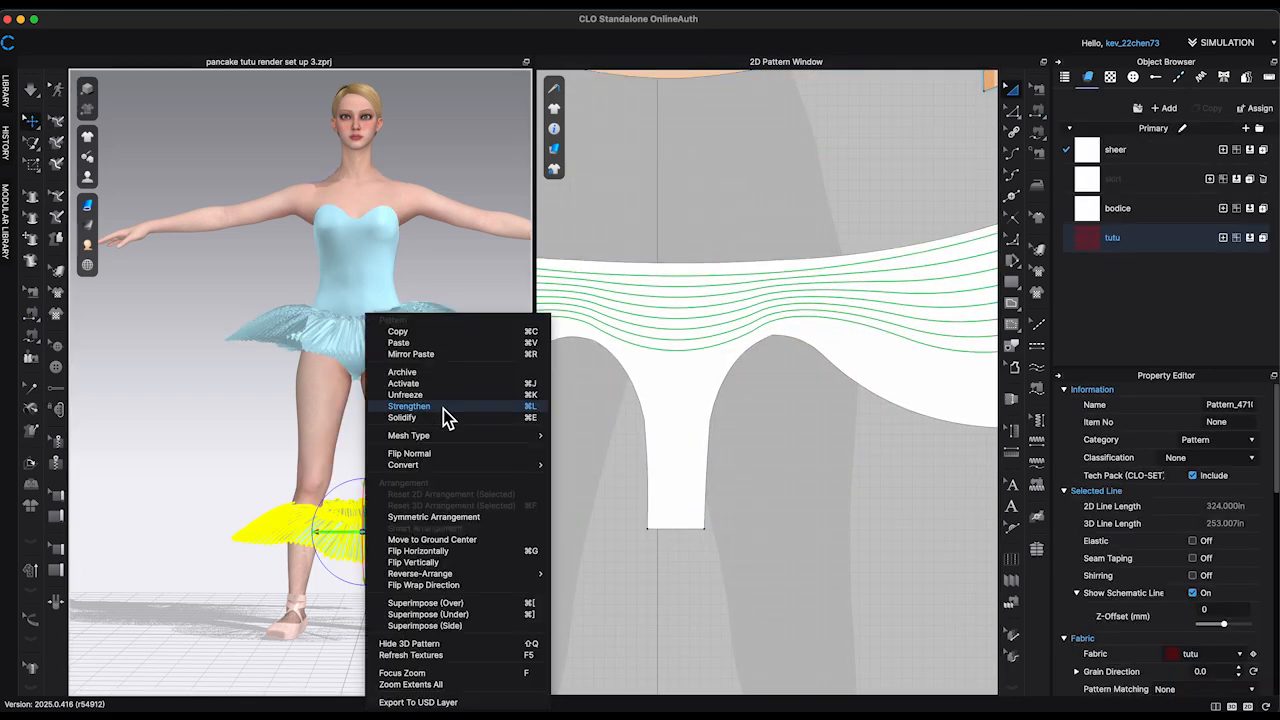
{"action": "left_click", "coordinate": [443, 409]}
{"action": "right_click_drag", "start_coordinate": [525, 376], "coordinate": [518, 312]}
Step: Extend the eighth strip's bottom edge outward with Offset Pattern Outline to make the strip deeper
{"action": "scroll", "coordinate": [862, 160], "scroll_direction": "down", "scroll_amount": 10}
{"action": "left_click", "coordinate": [1012, 112]}
{"action": "middle_click_drag", "start_coordinate": [889, 640], "coordinate": [797, 328]}
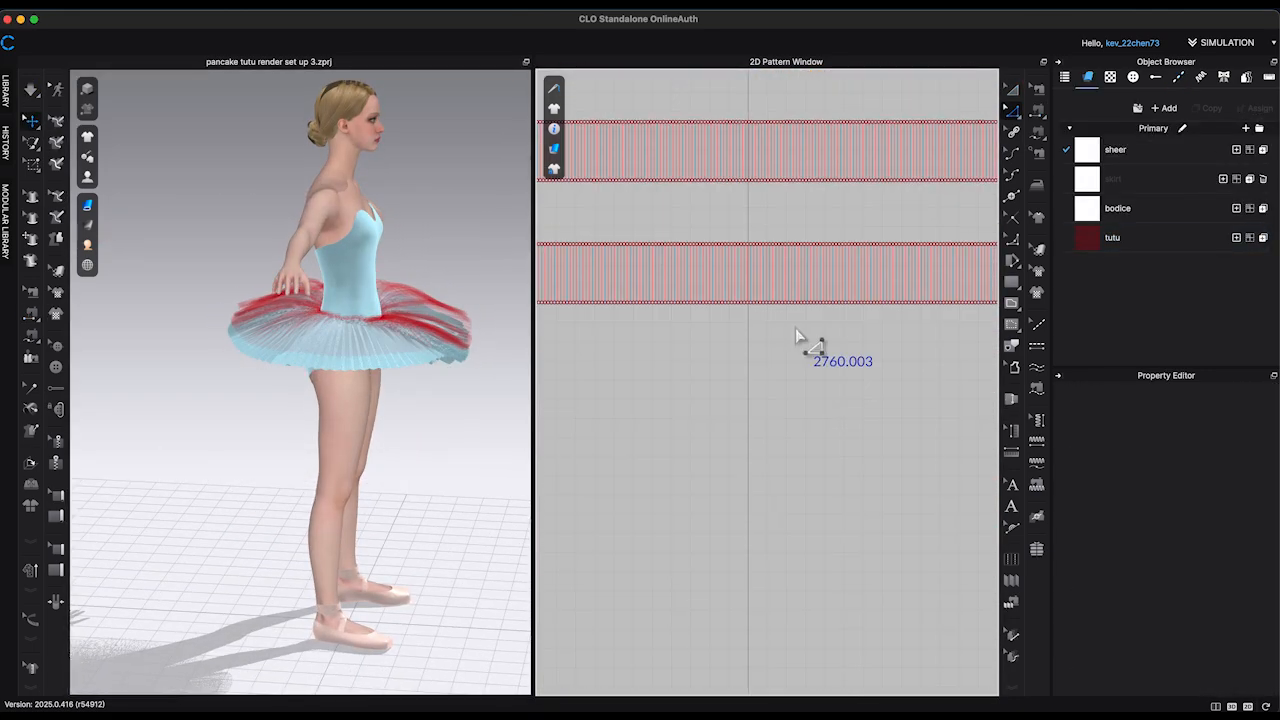
{"action": "scroll", "coordinate": [797, 326], "scroll_direction": "up", "scroll_amount": 8}
{"action": "right_click", "coordinate": [788, 241]}
{"action": "left_click", "coordinate": [865, 382]}
{"action": "left_click", "coordinate": [788, 457]}
{"action": "left_click", "coordinate": [788, 457]}
Step: Extend the pleat lines along the eighth strip, including those at its left end, down to the new bottom edge with Extend/Trim
{"action": "scroll", "coordinate": [808, 452], "scroll_direction": "down", "scroll_amount": 10}
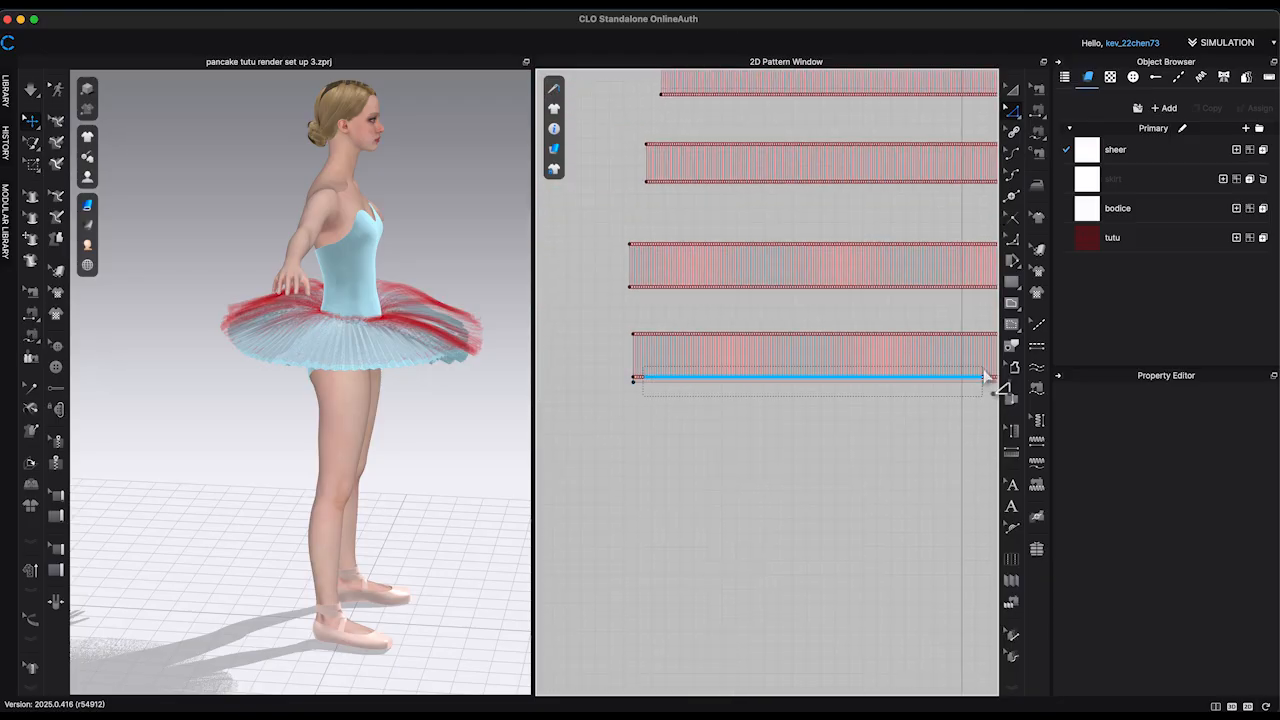
{"action": "right_click", "coordinate": [801, 377]}
{"action": "left_click", "coordinate": [661, 403]}
{"action": "scroll", "coordinate": [636, 391], "scroll_direction": "up", "scroll_amount": 8}
{"action": "left_click_drag", "start_coordinate": [612, 318], "coordinate": [663, 337]}
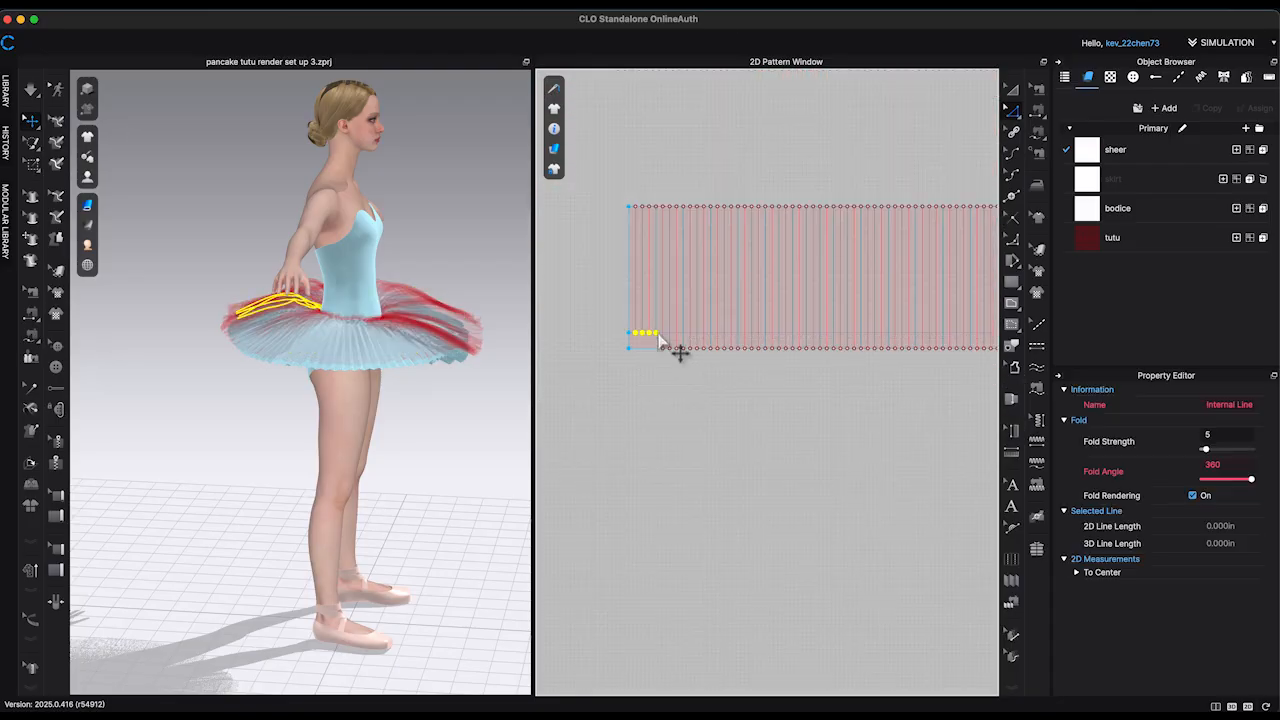
{"action": "right_click", "coordinate": [661, 337]}
{"action": "left_click", "coordinate": [848, 387]}
{"action": "left_click", "coordinate": [868, 440]}
Step: Extend the remaining pleat lines at the right end of the eighth strip to its bottom edge with Extend/Trim
{"action": "scroll", "coordinate": [870, 440], "scroll_direction": "down", "scroll_amount": 5}
{"action": "middle_click_drag", "start_coordinate": [950, 485], "coordinate": [586, 480]}
{"action": "right_click", "coordinate": [866, 365]}
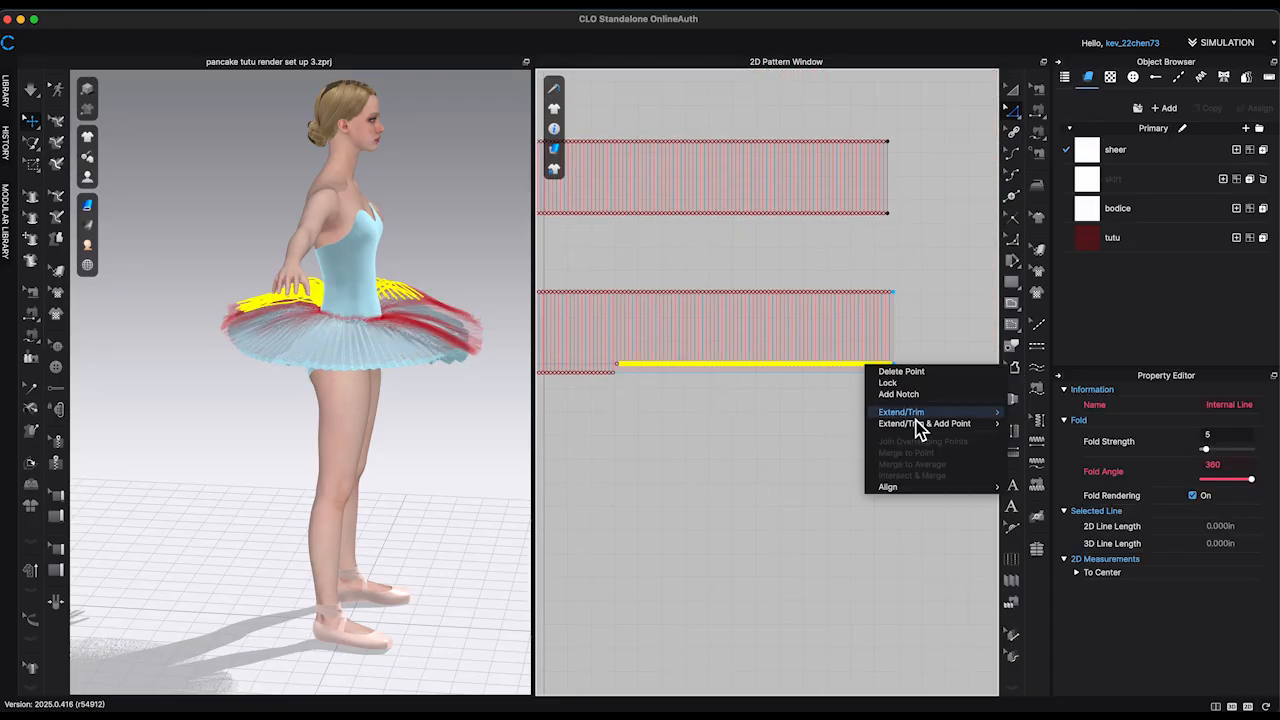
{"action": "right_click", "coordinate": [618, 363]}
{"action": "mouse_move", "coordinate": [660, 421]}
{"action": "left_click", "coordinate": [826, 424]}
Step: Simulate the eighth strip over the other layers and tug the tulle into place
{"action": "right_click_drag", "start_coordinate": [505, 415], "coordinate": [471, 440]}
{"action": "key", "text": "space"}
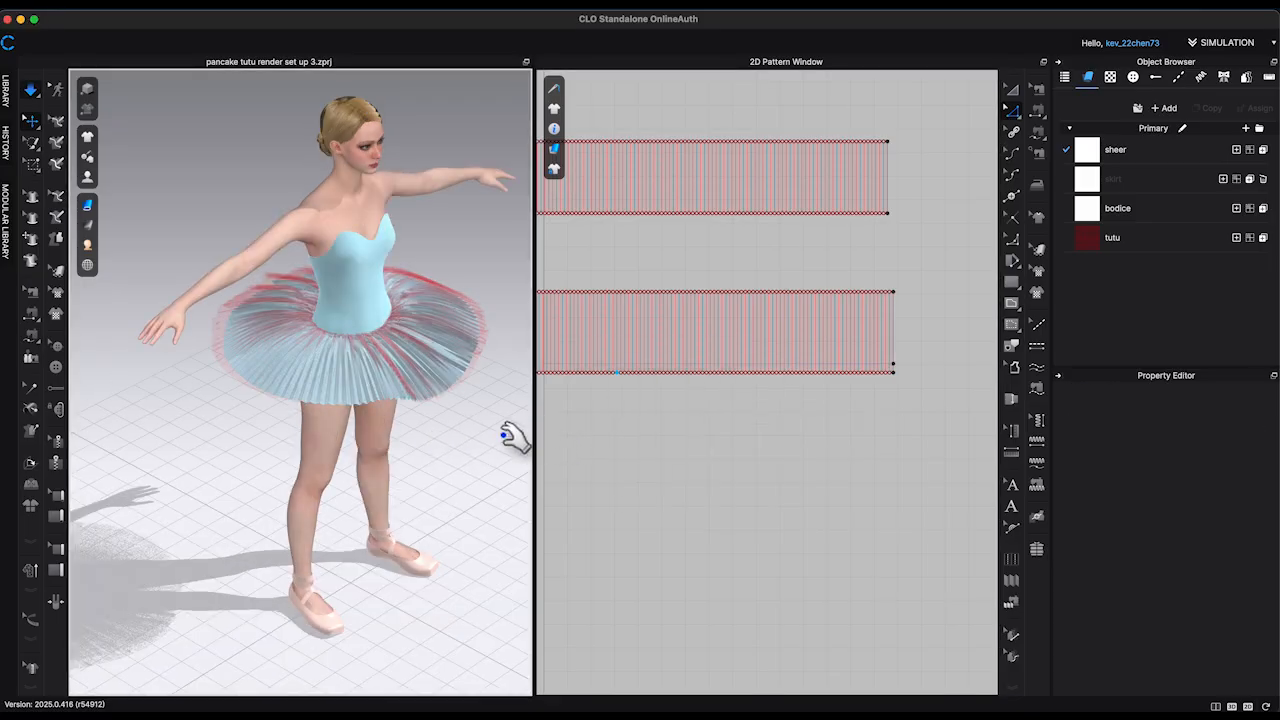
{"action": "right_click_drag", "start_coordinate": [503, 435], "coordinate": [504, 435]}
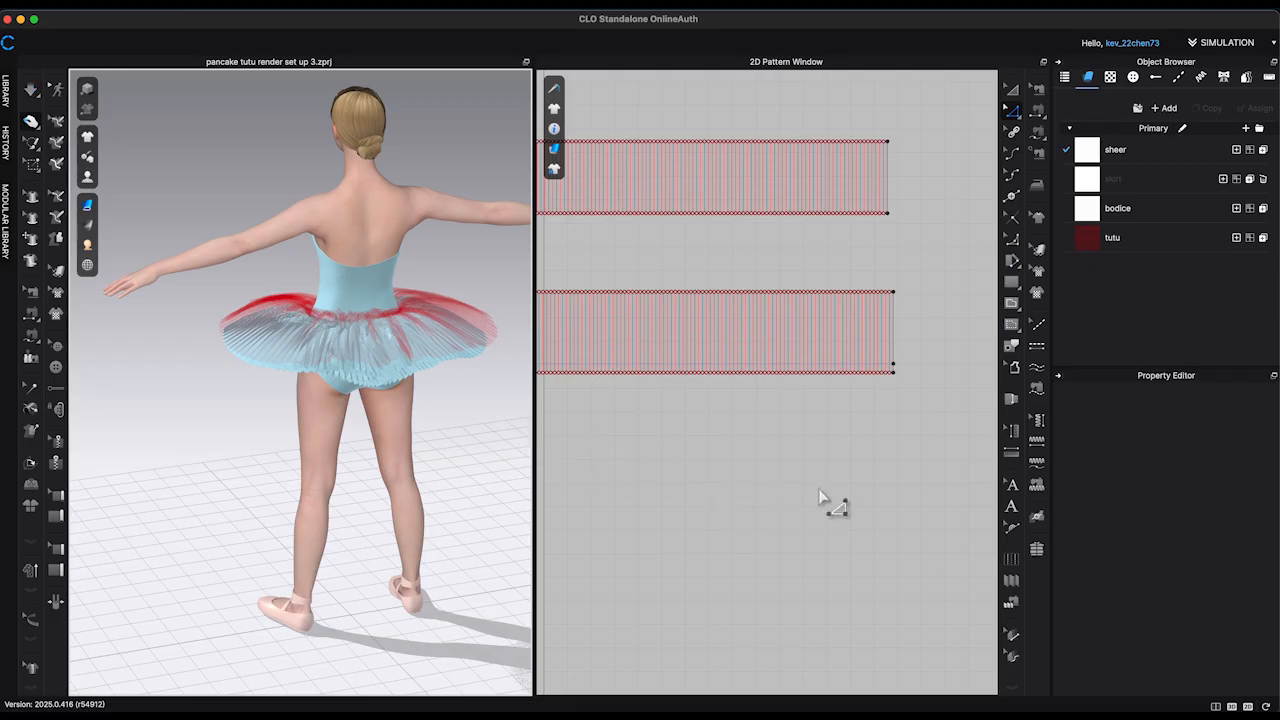
Step: Unfreeze the first seven strips and simulate all the tutu layers together, pulling at the skirt's edge
{"action": "scroll", "coordinate": [829, 506], "scroll_direction": "down", "scroll_amount": 10}
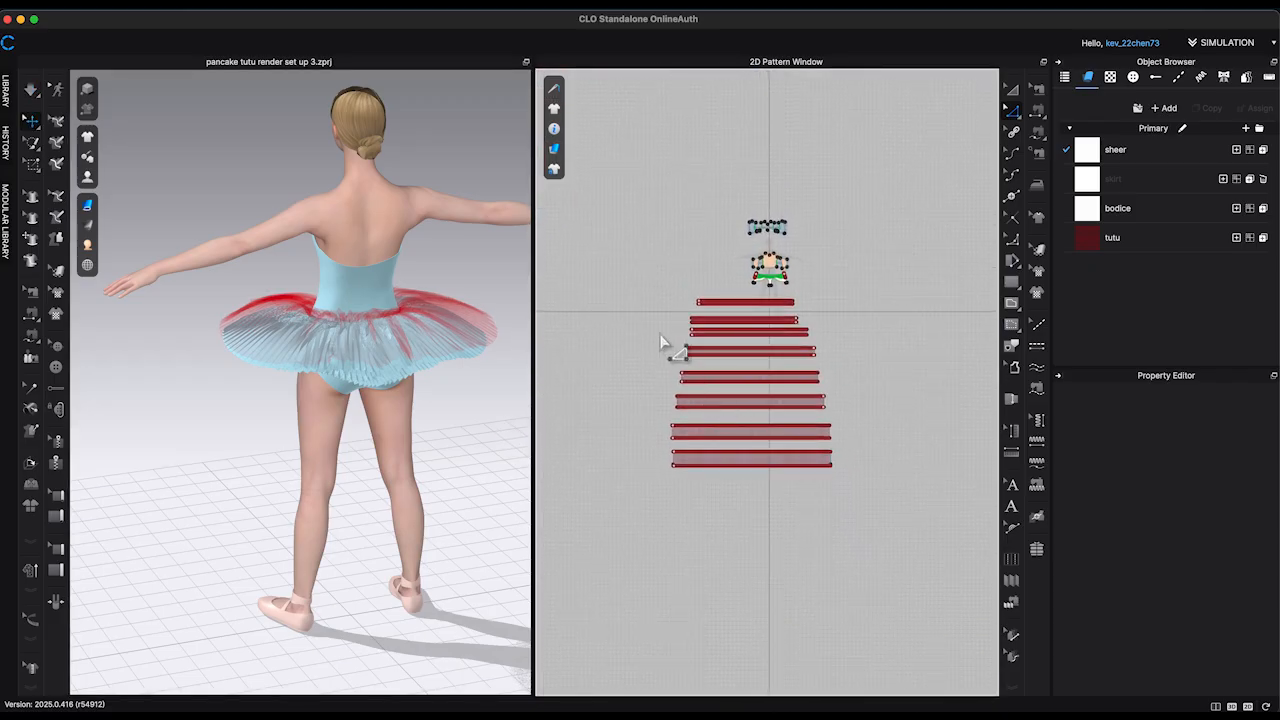
{"action": "right_click", "coordinate": [830, 447]}
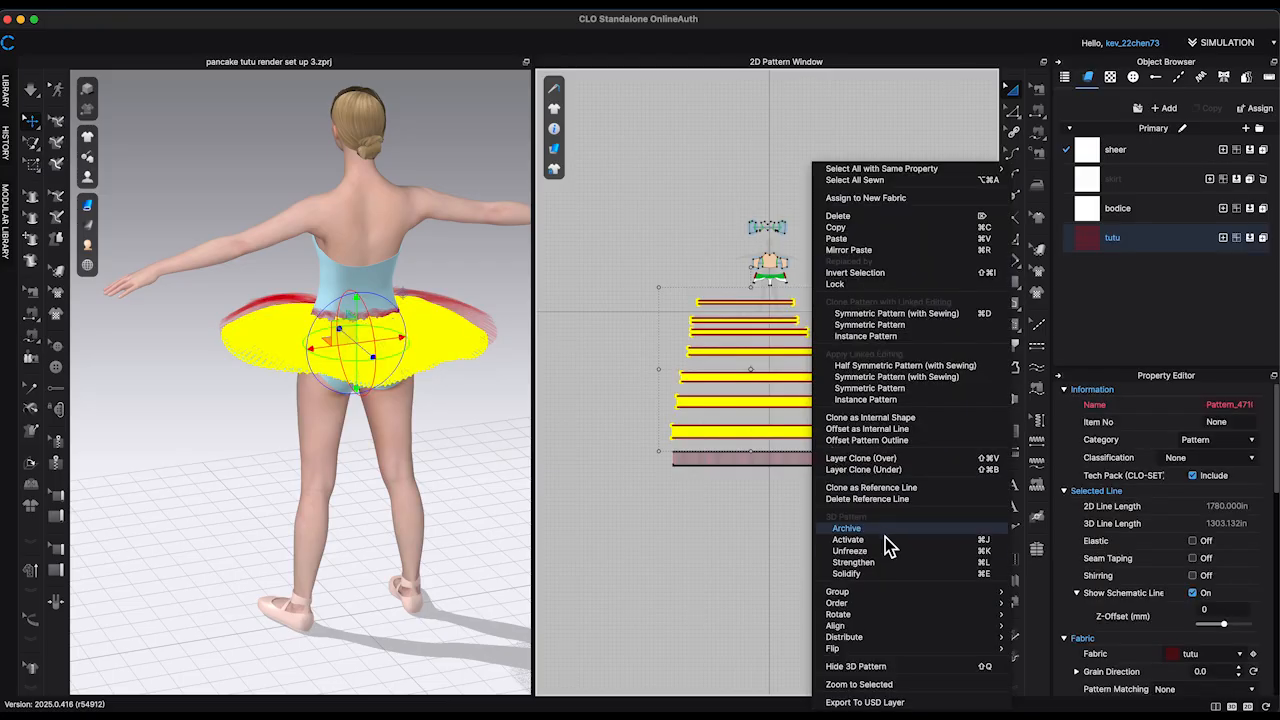
{"action": "left_click", "coordinate": [496, 481]}
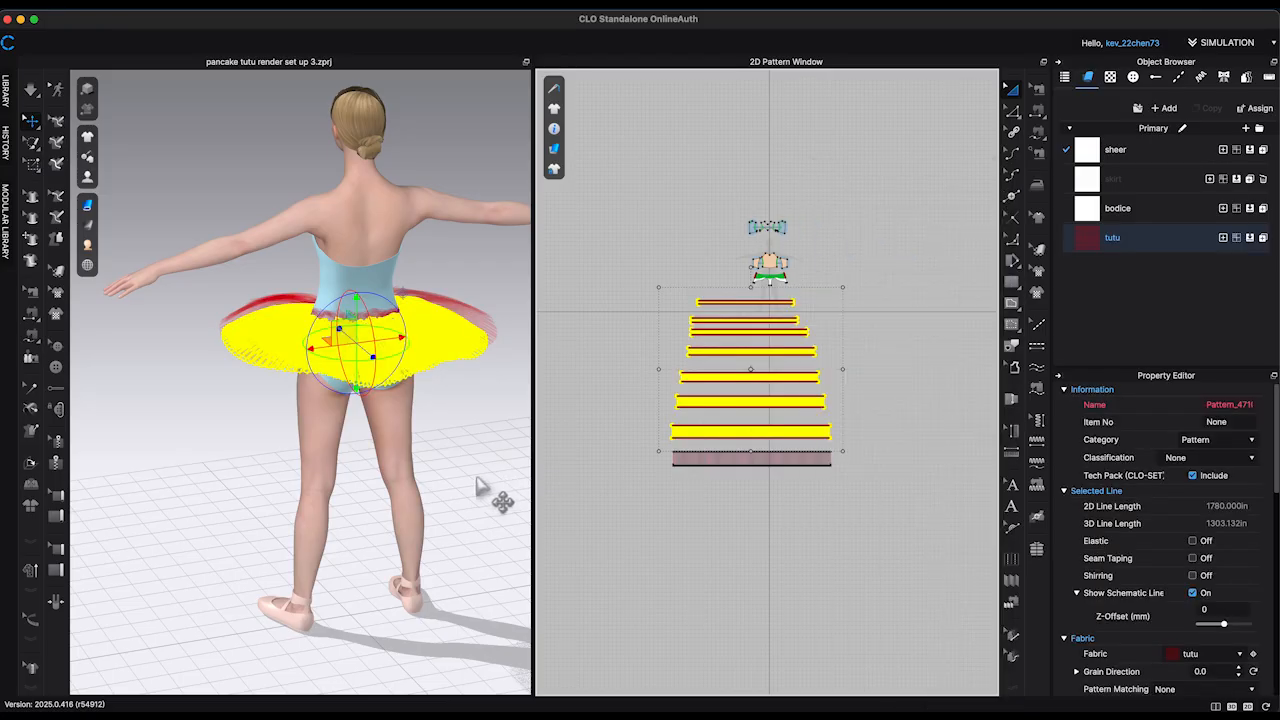
{"action": "left_click", "coordinate": [509, 467]}
{"action": "key", "text": "space"}
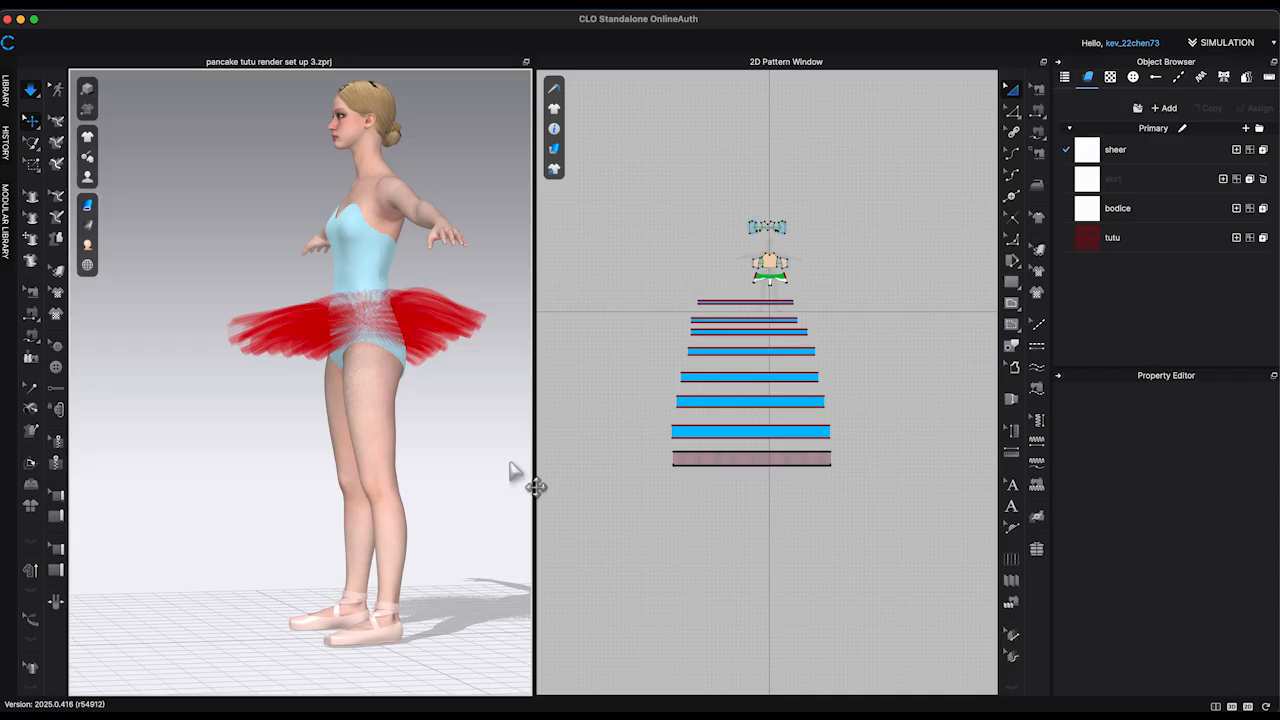
{"action": "right_click_drag", "start_coordinate": [500, 465], "coordinate": [629, 471]}
{"action": "right_click_drag", "start_coordinate": [207, 281], "coordinate": [210, 291]}
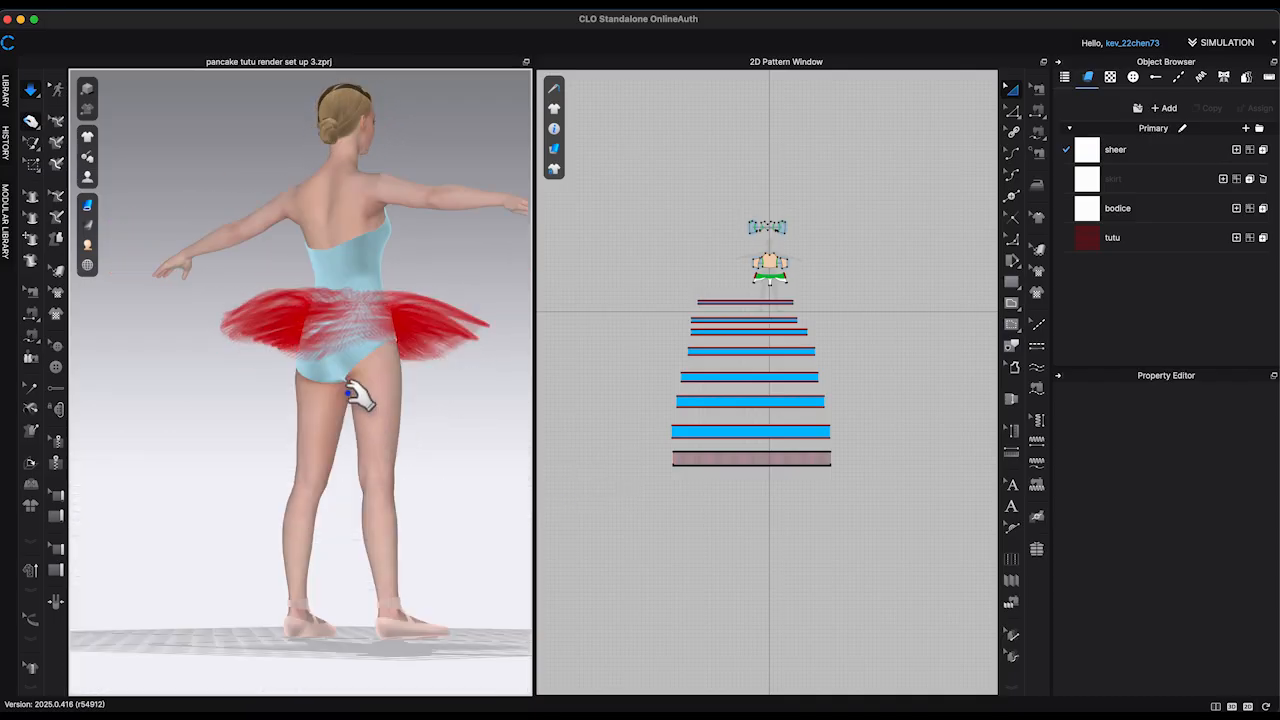
Step: Unfreeze the briefs and the back bodice panels and simulate the garment
{"action": "right_click", "coordinate": [340, 371]}
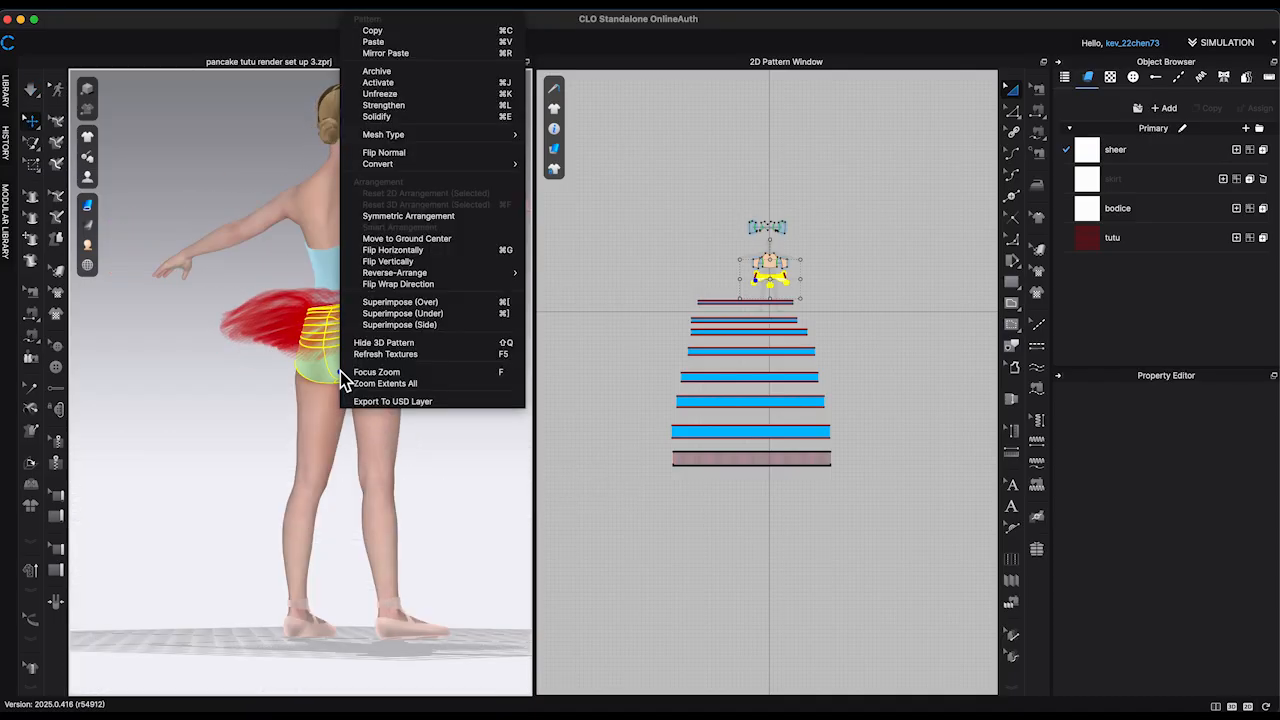
{"action": "left_click", "coordinate": [392, 94]}
{"action": "left_click", "coordinate": [358, 276]}
{"action": "right_click", "coordinate": [347, 269]}
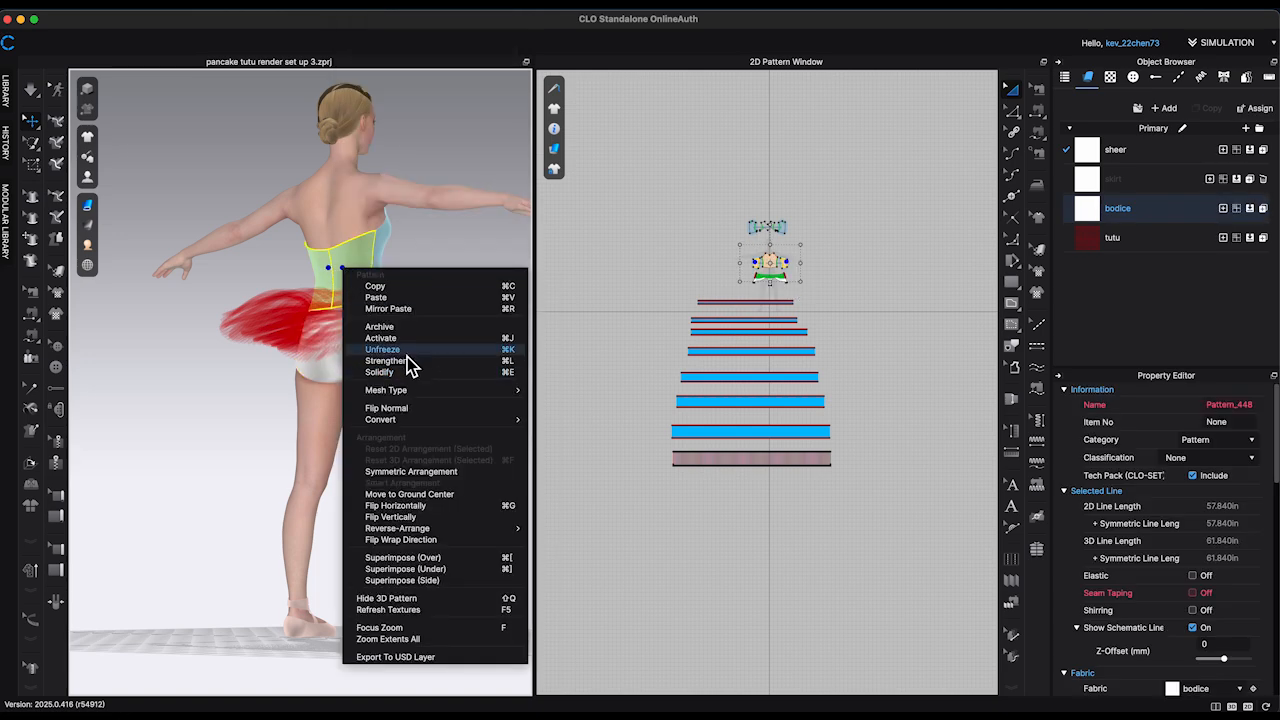
{"action": "left_click", "coordinate": [404, 353]}
{"action": "left_click", "coordinate": [455, 411]}
{"action": "key", "text": "space"}
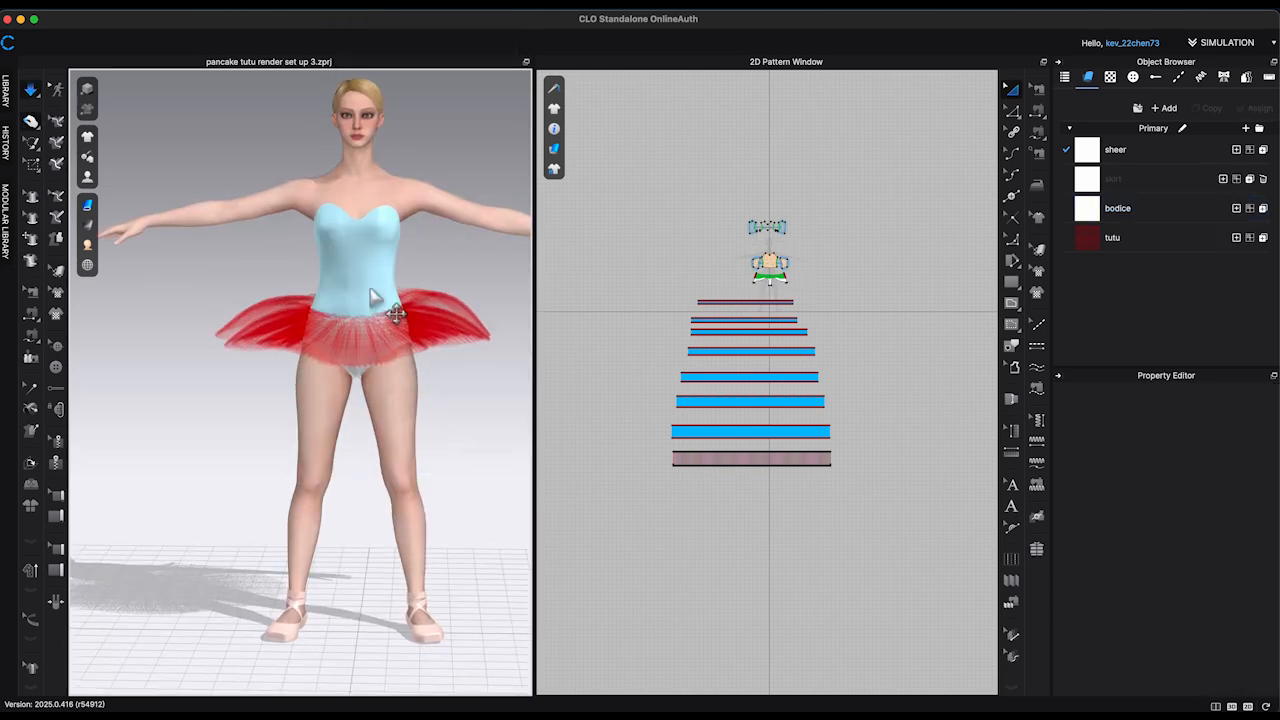
Step: Unfreeze the front bodice panel and simulate the whole dress, tugging the tutu's outer edge
{"action": "right_click", "coordinate": [370, 297]}
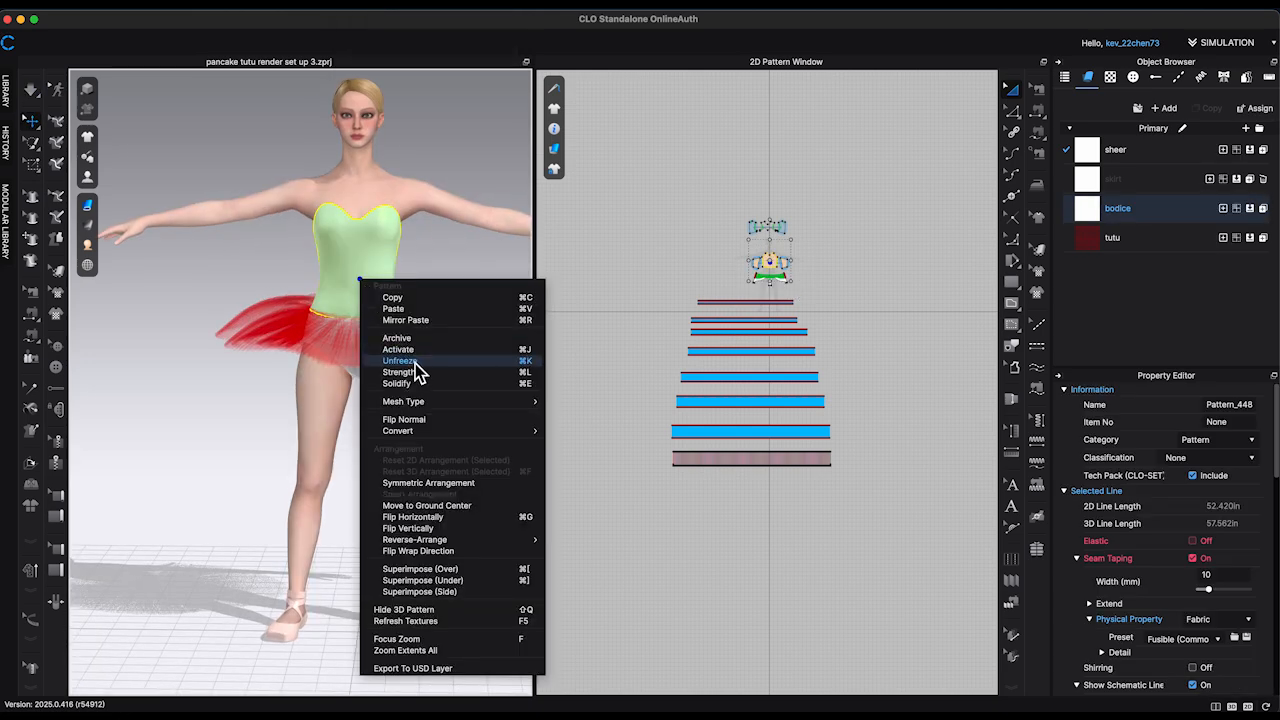
{"action": "left_click", "coordinate": [417, 366]}
{"action": "left_click", "coordinate": [467, 275]}
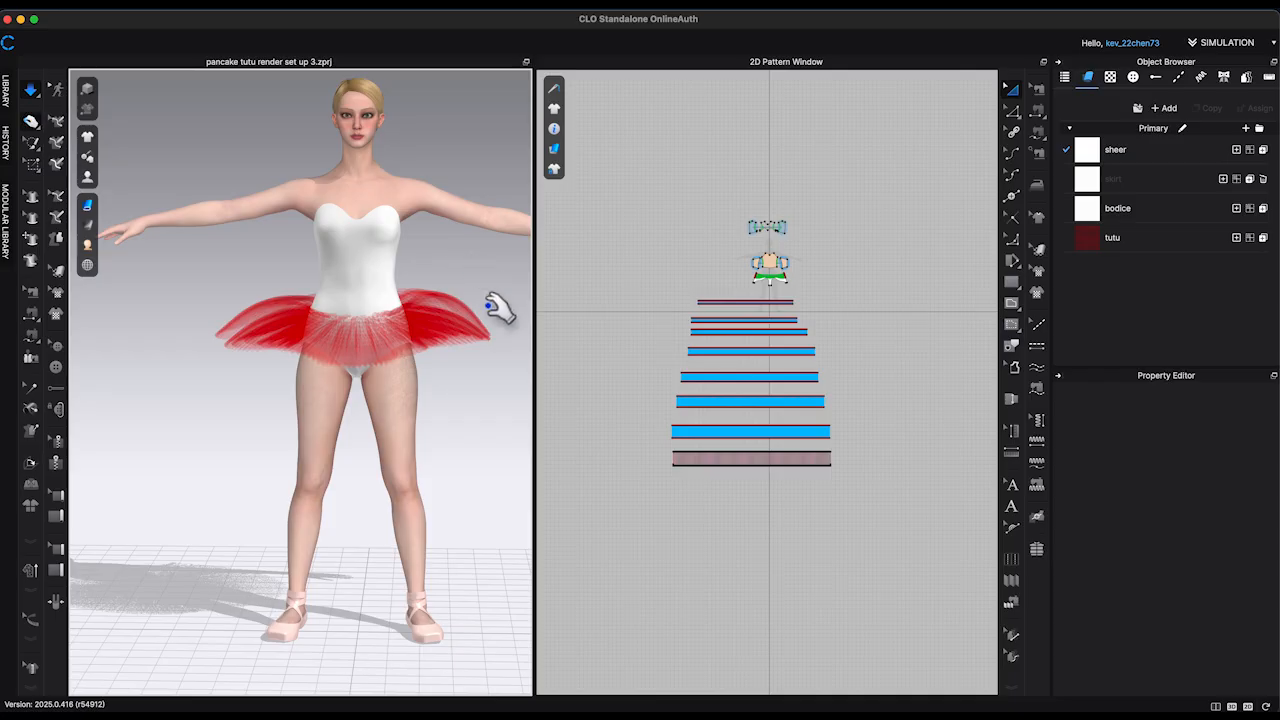
{"action": "right_click_drag", "start_coordinate": [488, 305], "coordinate": [480, 334]}
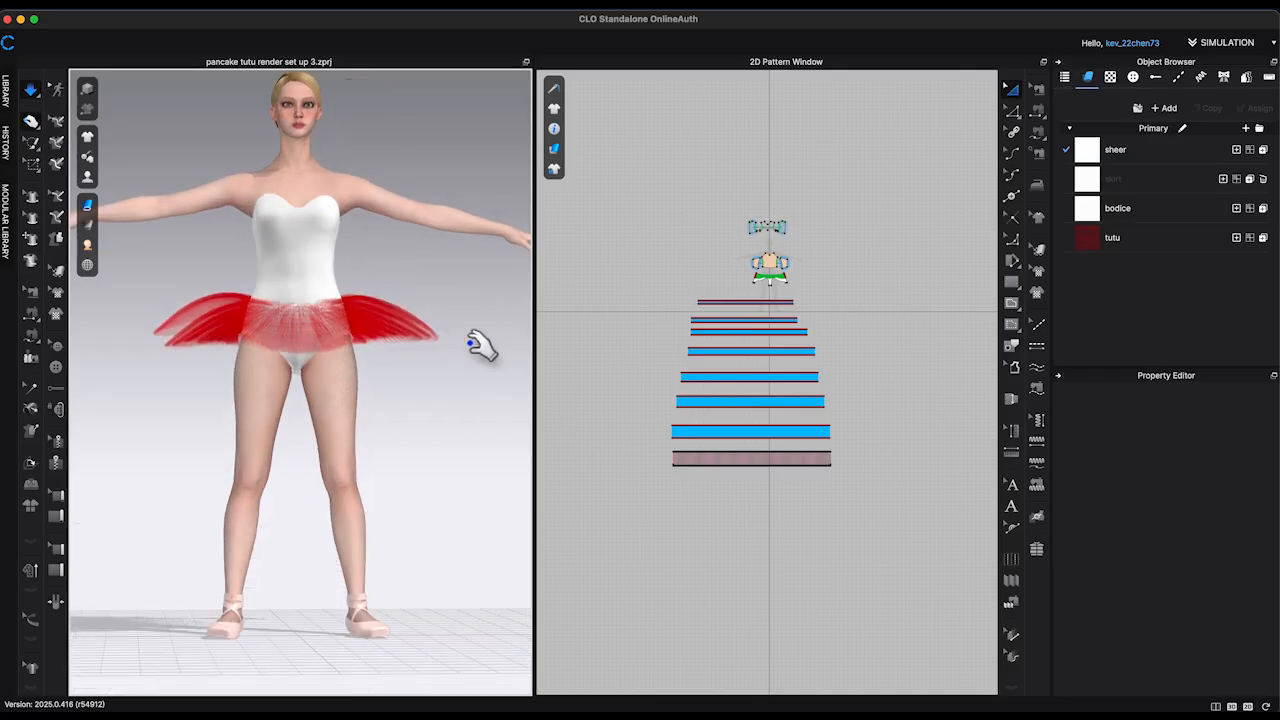
Step: Continue simulating the whole dress while pulling down the tulle at the tutu's side, and stop once the layers settle
{"action": "left_click", "coordinate": [666, 350]}
{"action": "scroll", "coordinate": [666, 350], "scroll_direction": "down", "scroll_amount": 2}
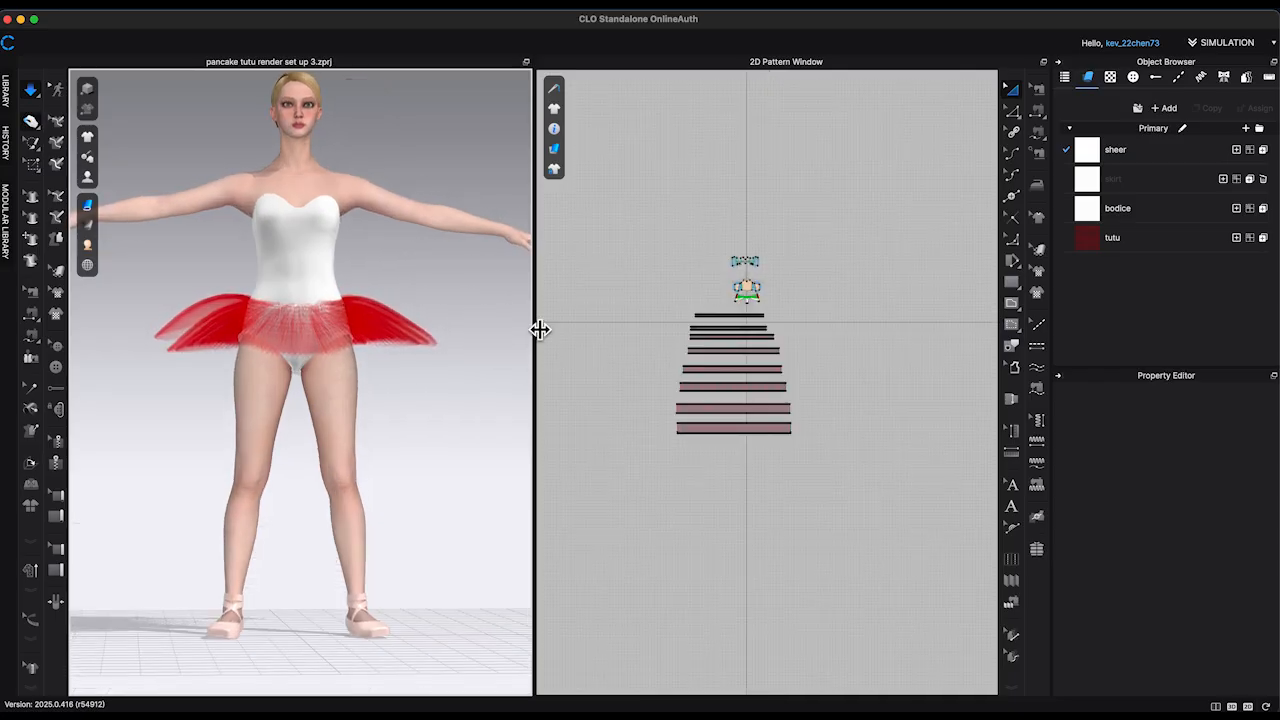
{"action": "right_click_drag", "start_coordinate": [198, 350], "coordinate": [194, 368]}
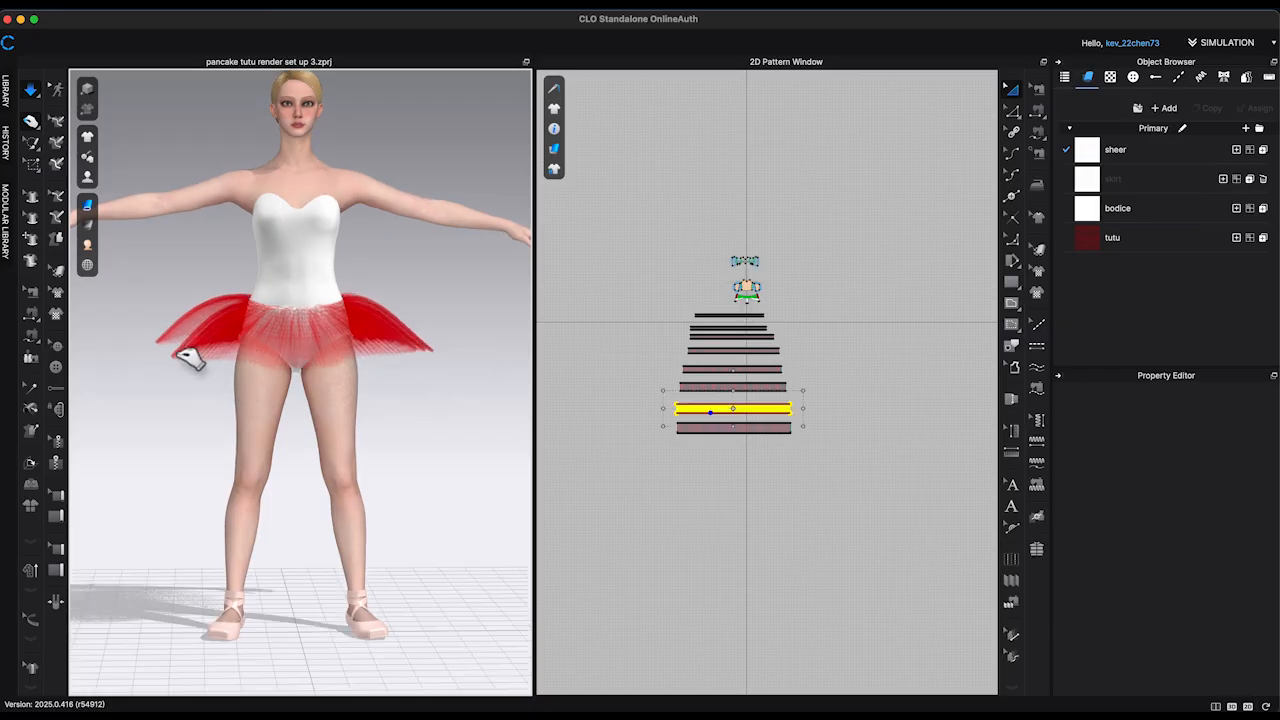
{"action": "left_click", "coordinate": [188, 358]}
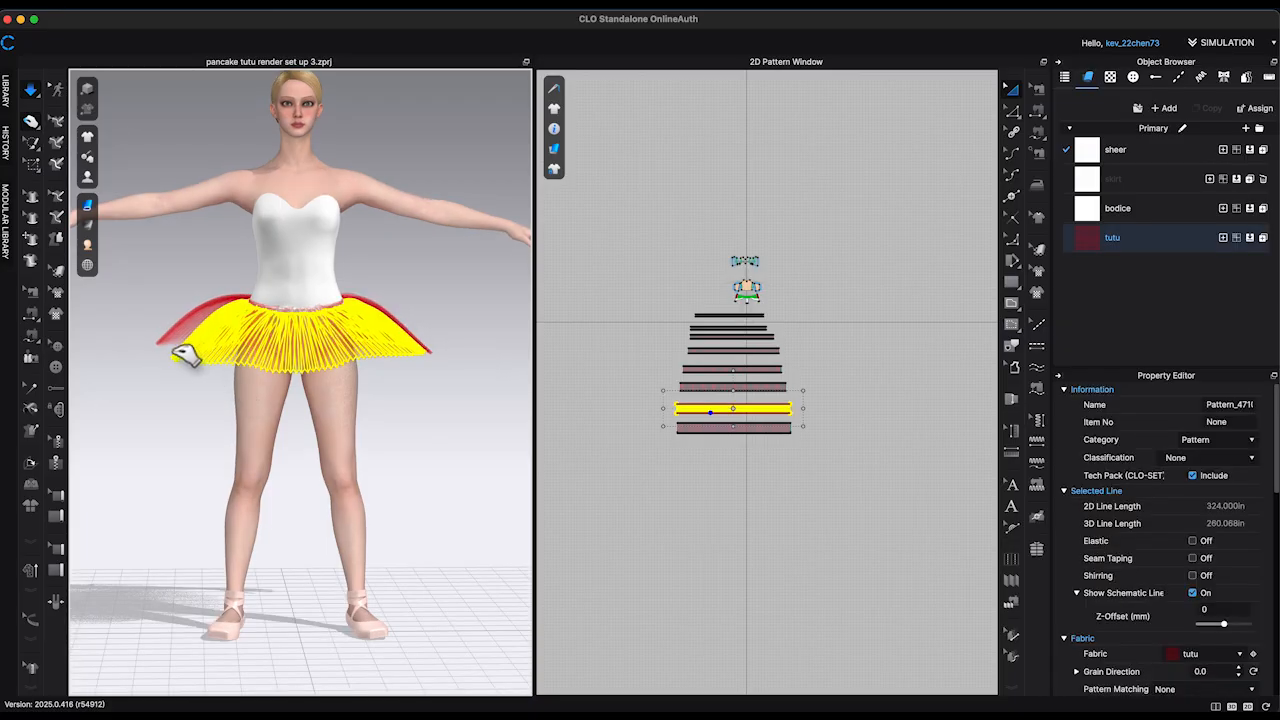
{"action": "left_click", "coordinate": [413, 431]}
{"action": "key", "text": "space"}
{"action": "key", "text": "space"}
{"action": "key", "text": "space"}
{"action": "scroll", "coordinate": [826, 298], "scroll_direction": "up", "scroll_amount": 4}
{"action": "scroll", "coordinate": [829, 300], "scroll_direction": "down", "scroll_amount": 2}
{"action": "middle_click_drag", "start_coordinate": [829, 300], "coordinate": [929, 262]}
{"action": "left_click_drag", "start_coordinate": [674, 472], "coordinate": [969, 310]}
{"action": "left_click", "coordinate": [478, 468]}
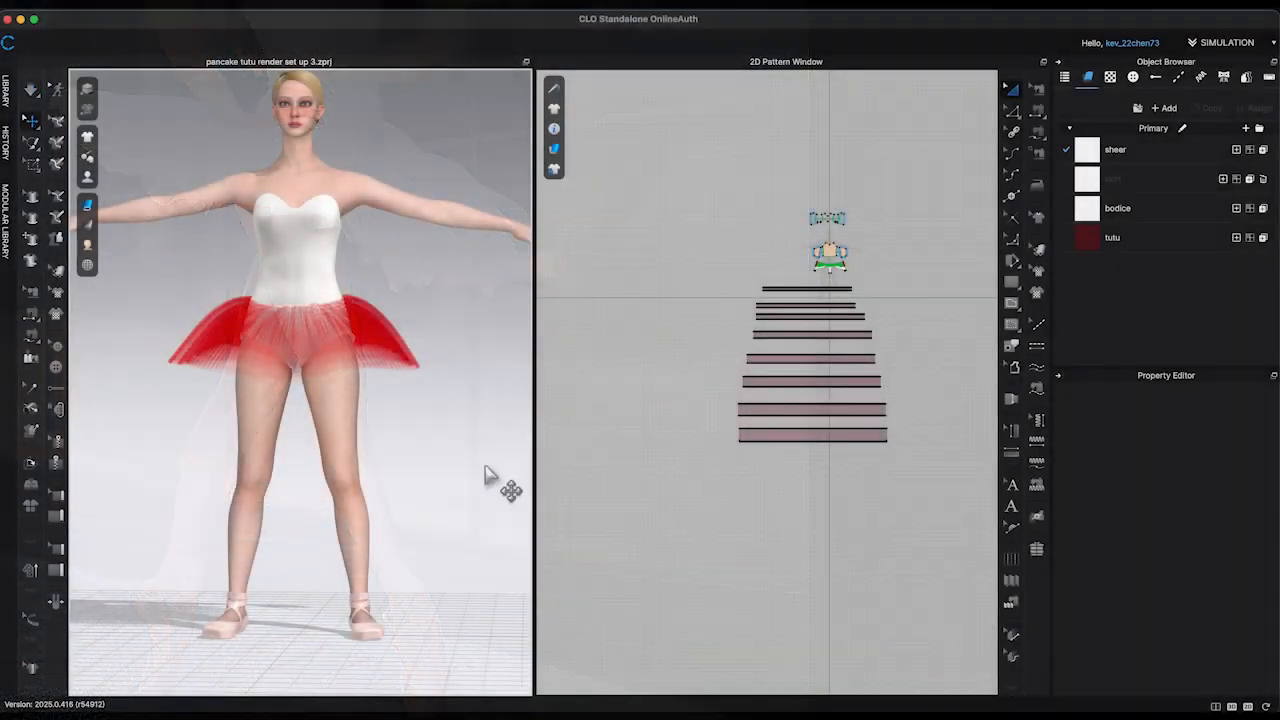
{"action": "right_click_drag", "start_coordinate": [487, 474], "coordinate": [520, 460]}
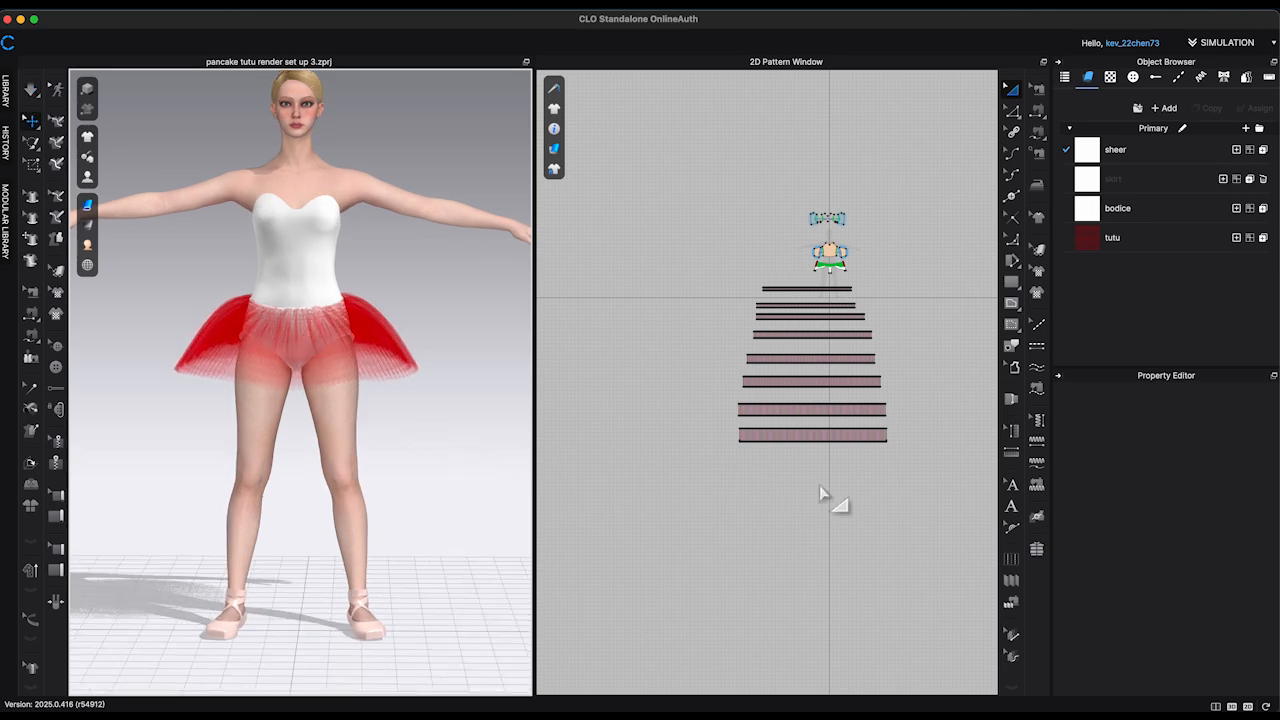
Step: Select all eight tulle strips of the tutu and set their pressure to 1 g/mm/s2
{"action": "right_click_drag", "start_coordinate": [820, 488], "coordinate": [701, 504]}
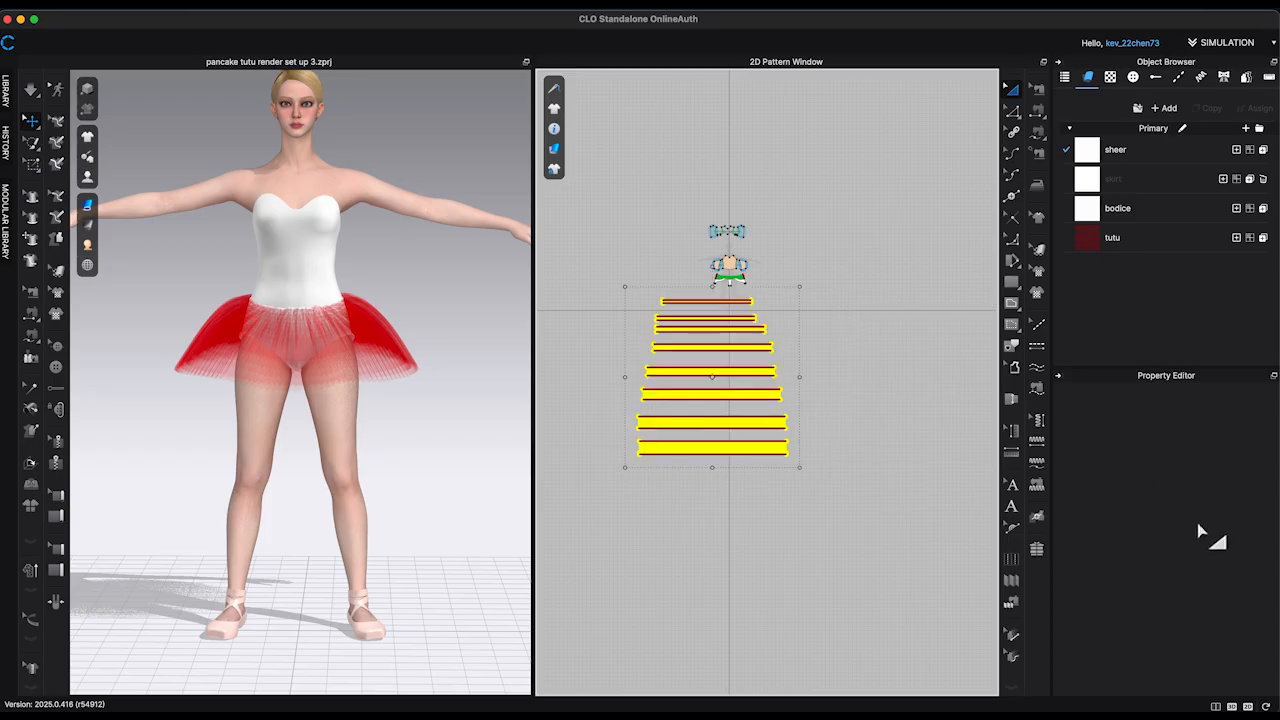
{"action": "scroll", "coordinate": [1203, 530], "scroll_direction": "down", "scroll_amount": 3}
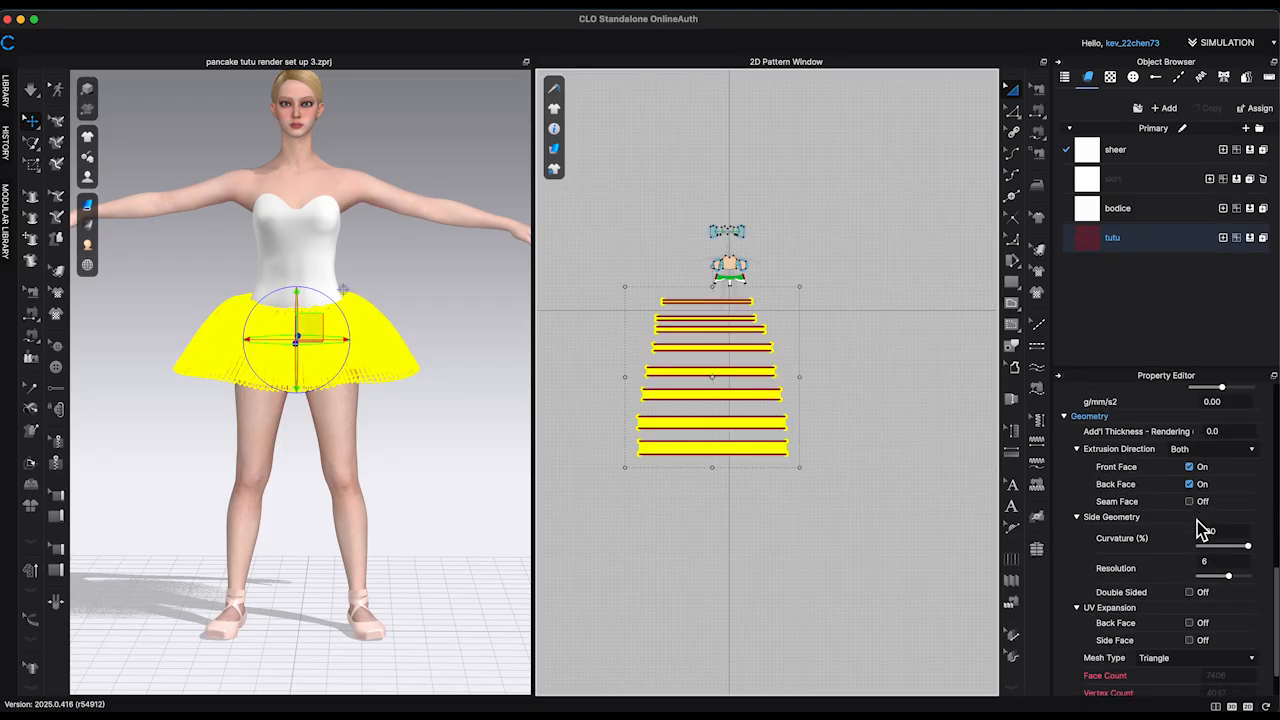
{"action": "scroll", "coordinate": [1205, 528], "scroll_direction": "up", "scroll_amount": 2}
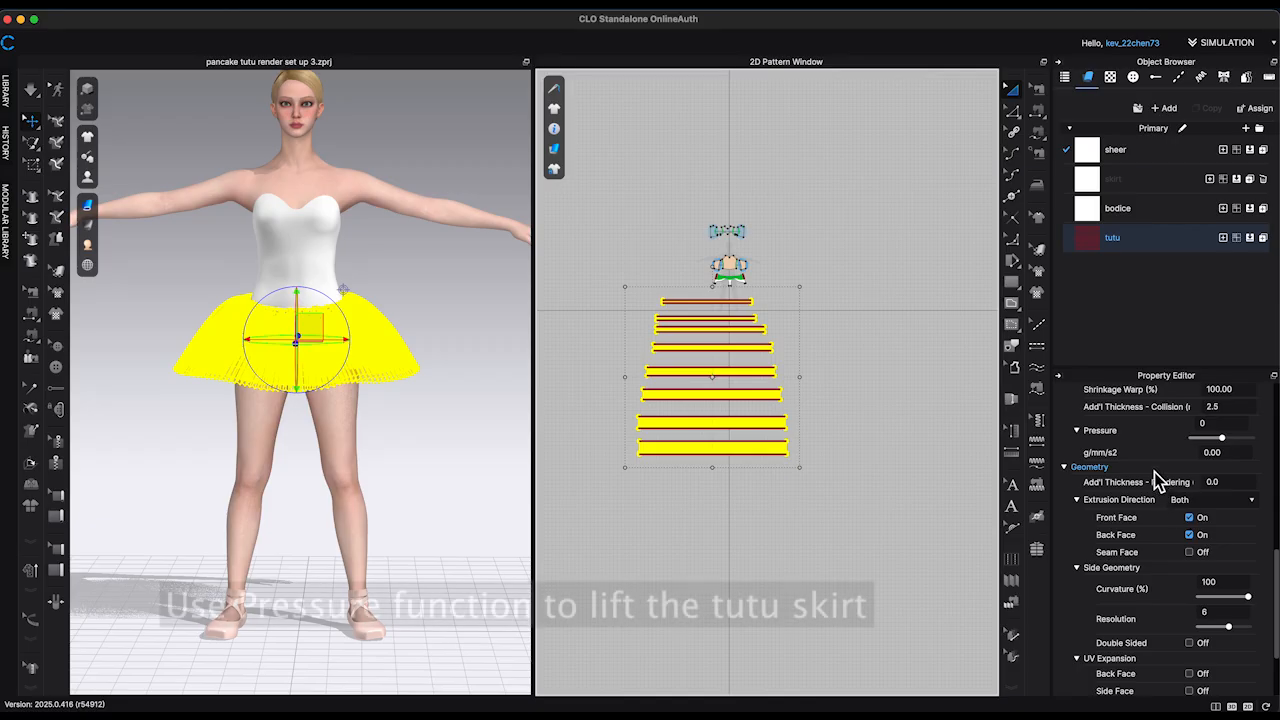
{"action": "left_click", "coordinate": [1240, 453]}
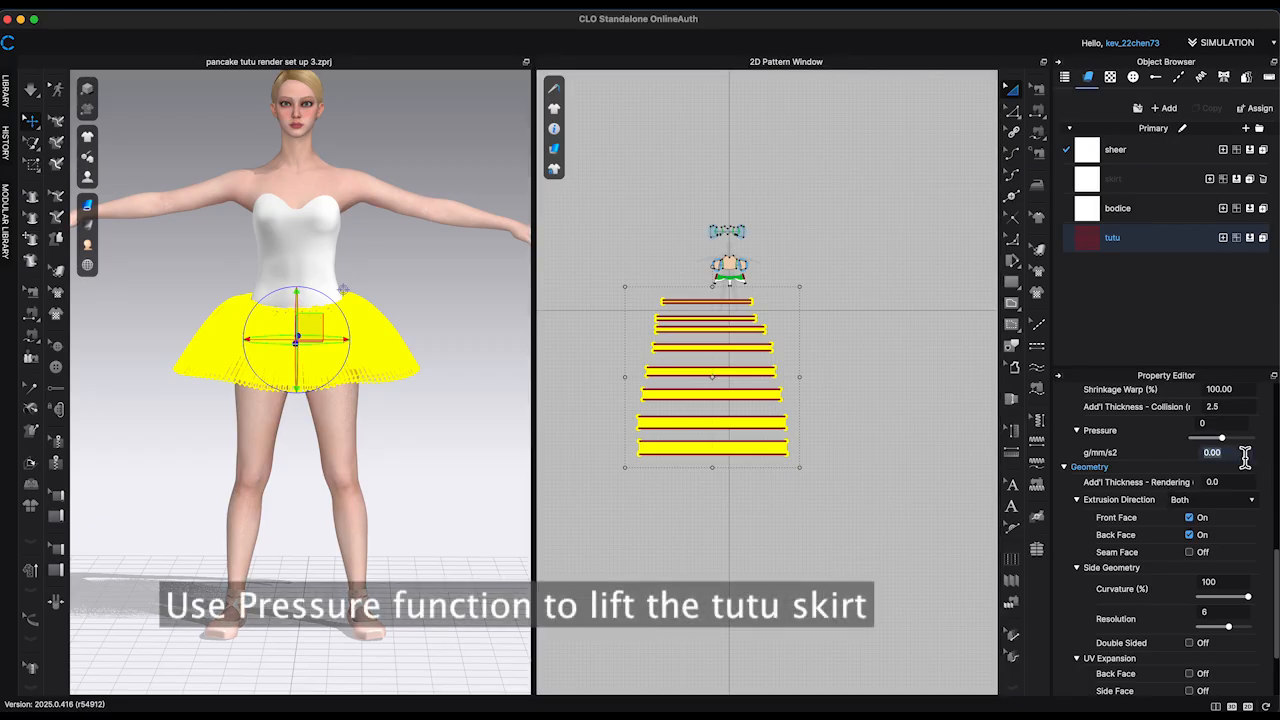
{"action": "type", "text": "2"}
{"action": "key", "text": "Return"}
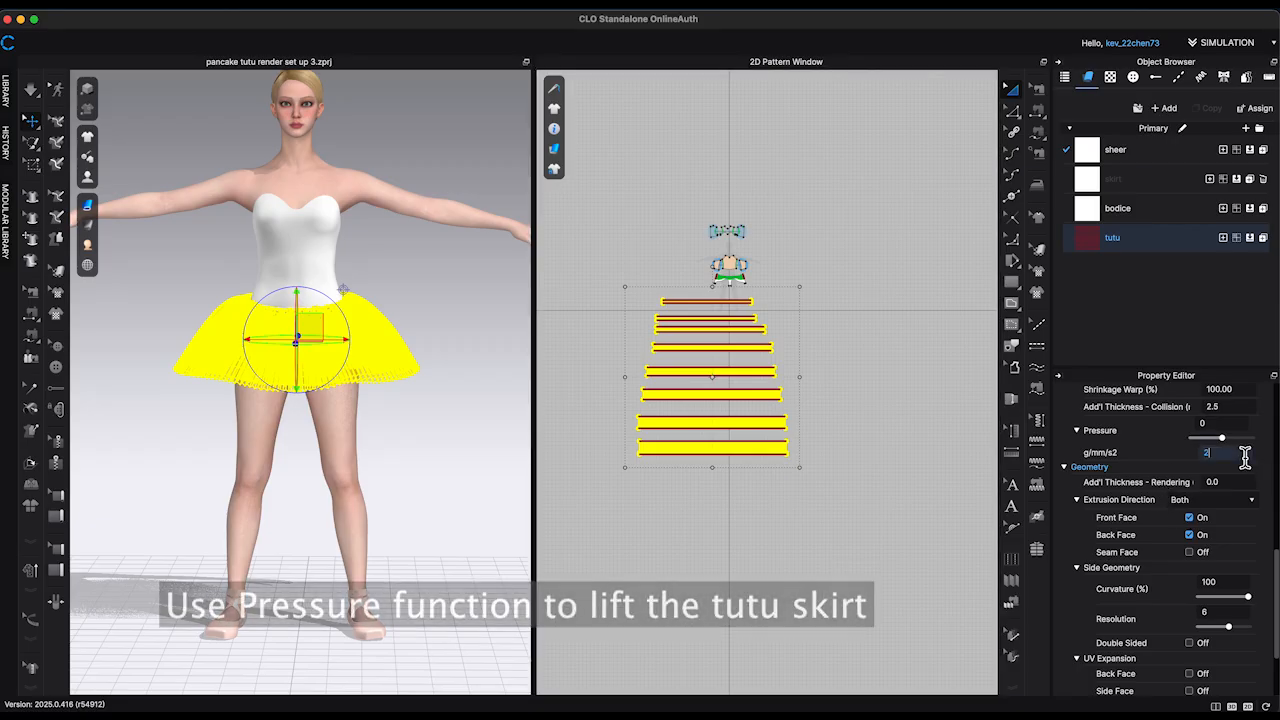
Step: Simulate the dress with the pressure applied to lift the tutu skirt, and stop the simulation
{"action": "key", "text": "space"}
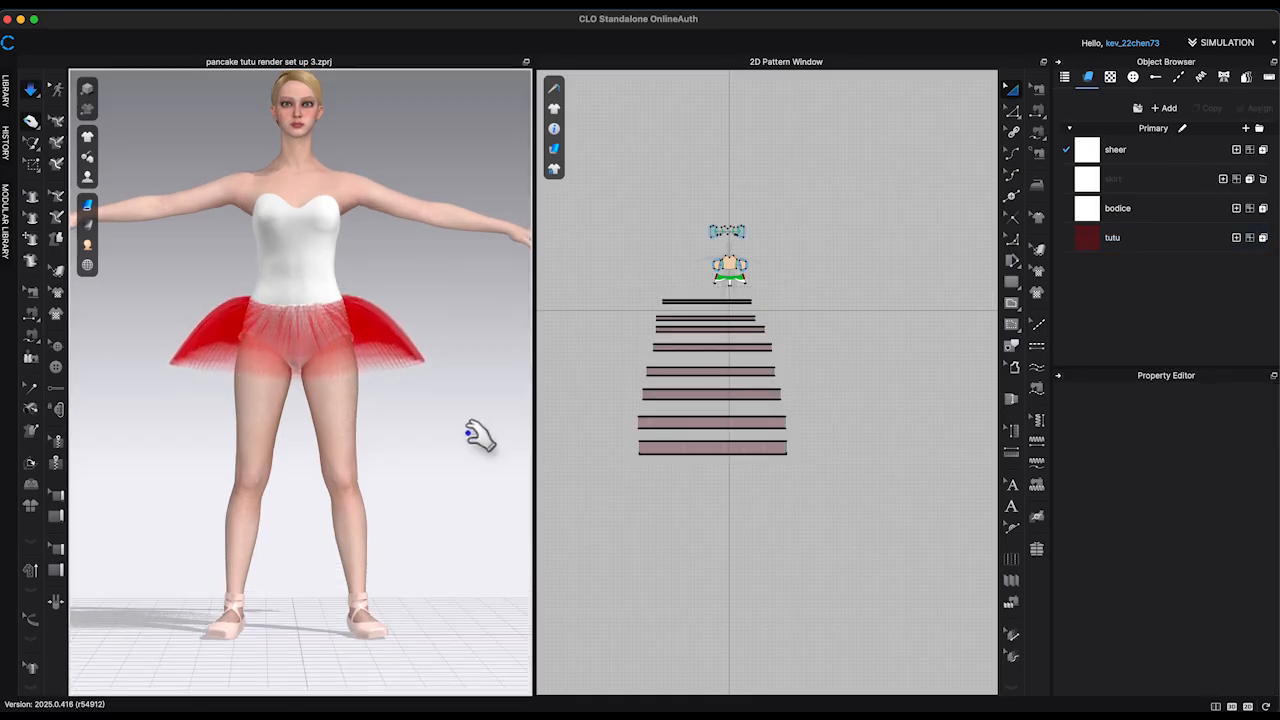
{"action": "key", "text": "space"}
{"action": "left_click", "coordinate": [695, 348]}
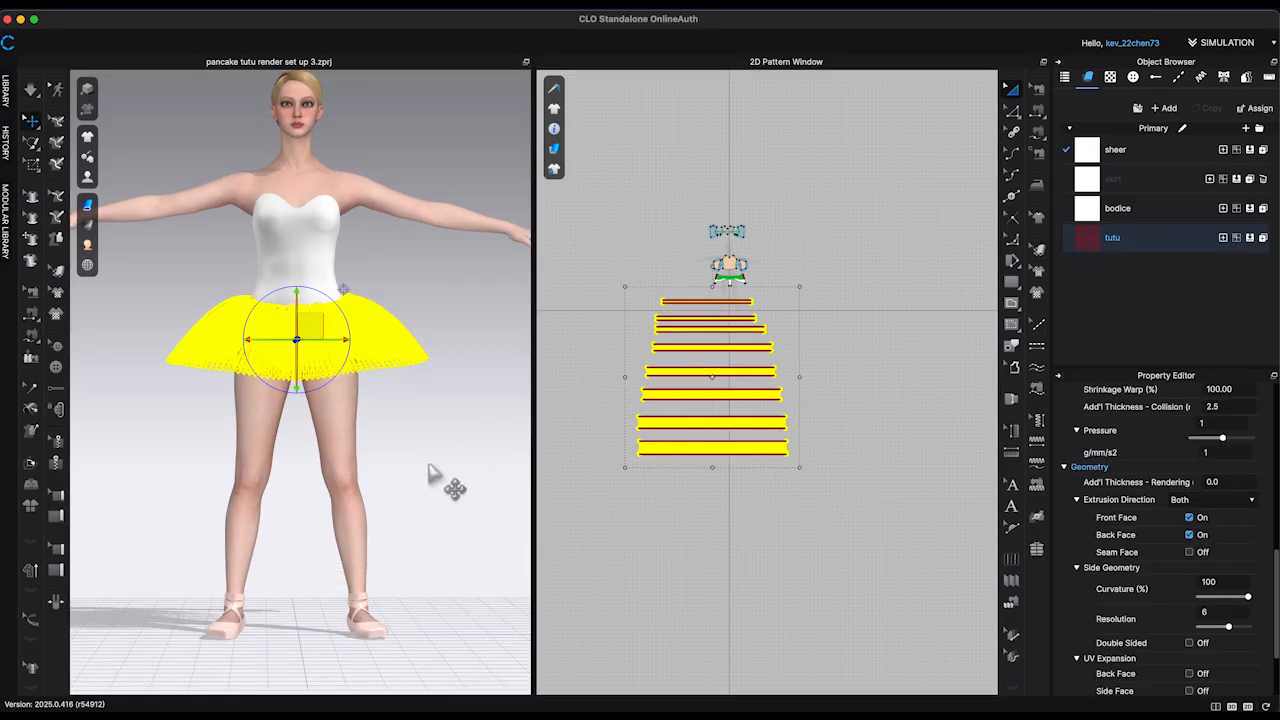
{"action": "key", "text": "space"}
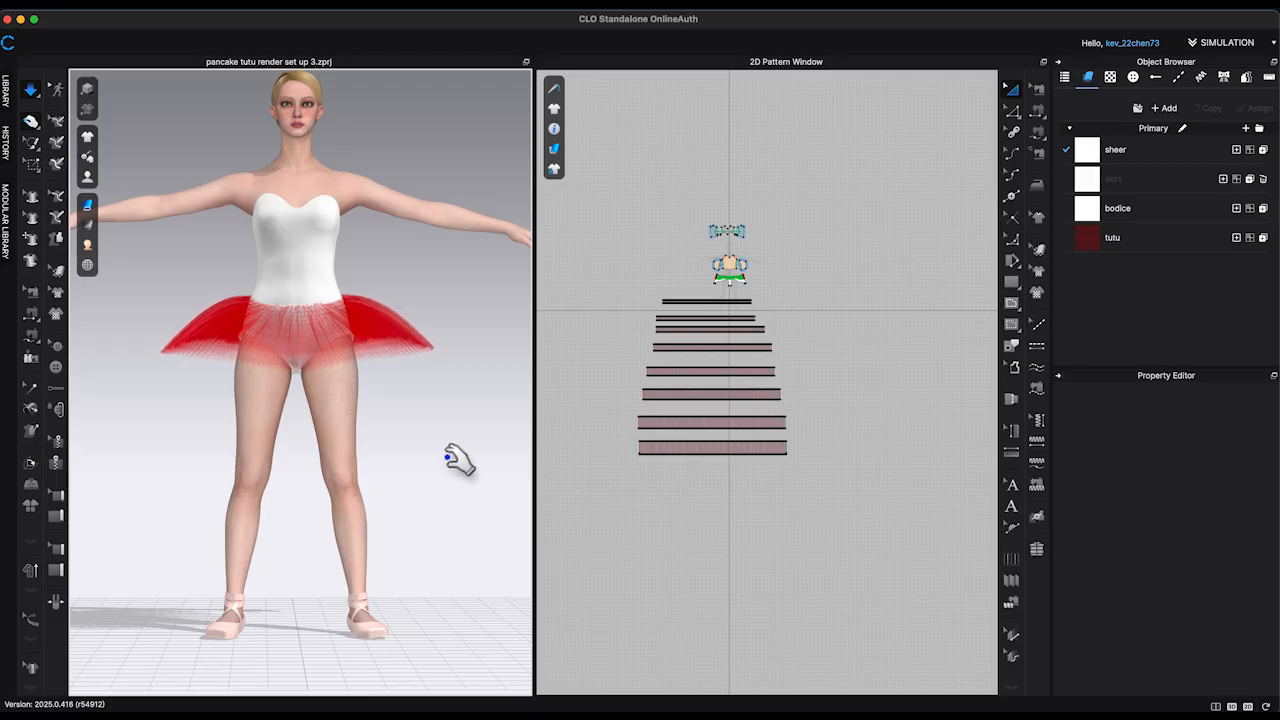
{"action": "mouse_move", "coordinate": [458, 458]}
{"action": "right_mouse_down"}
{"action": "mouse_move", "coordinate": [533, 480]}
{"action": "mouse_move", "coordinate": [449, 470]}
{"action": "right_mouse_up"}
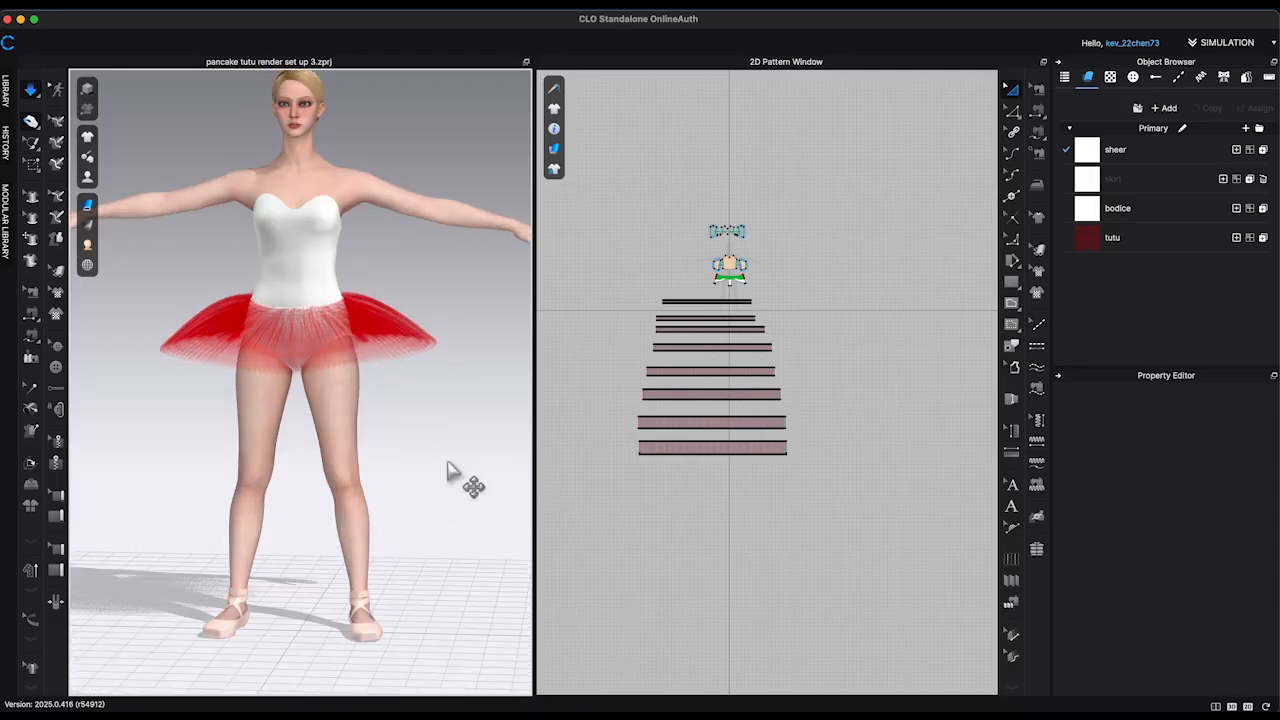
Step: Make the skirt fabric the active one and freeze all eight tutu strips
{"action": "left_click", "coordinate": [1120, 182]}
{"action": "scroll", "coordinate": [830, 320], "scroll_direction": "up", "scroll_amount": 5}
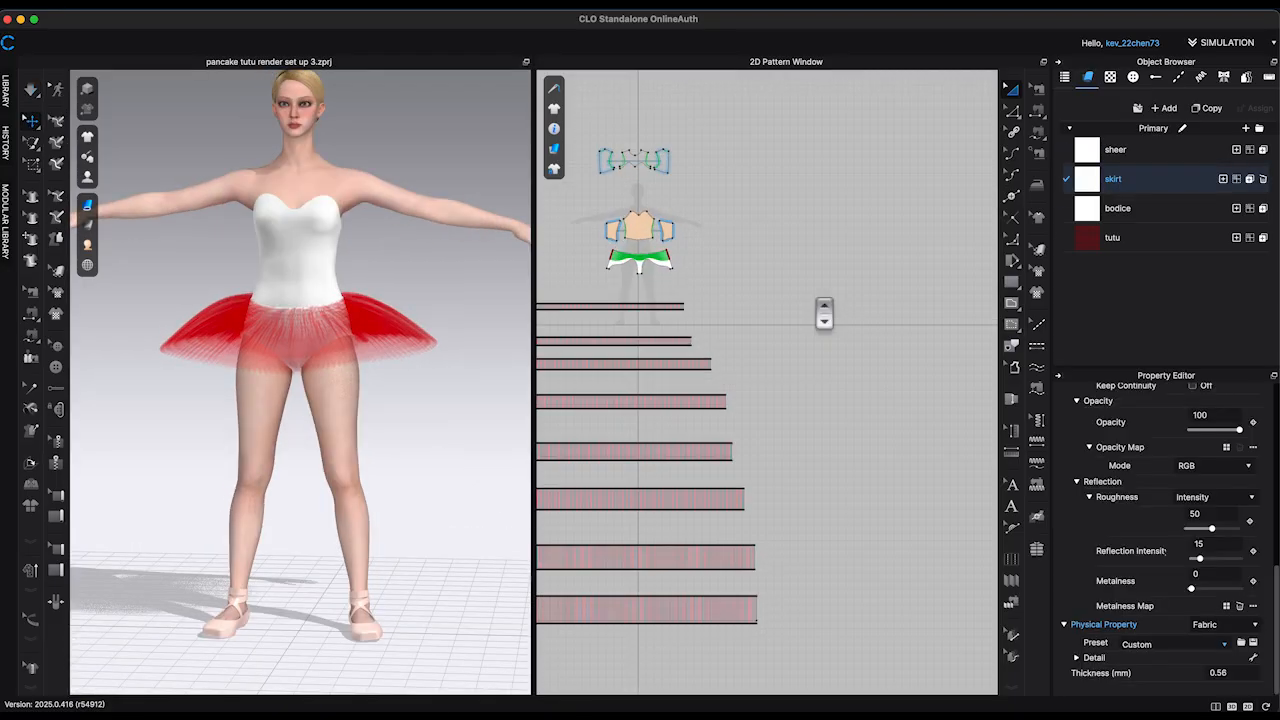
{"action": "scroll", "coordinate": [830, 443], "scroll_direction": "down", "scroll_amount": 8}
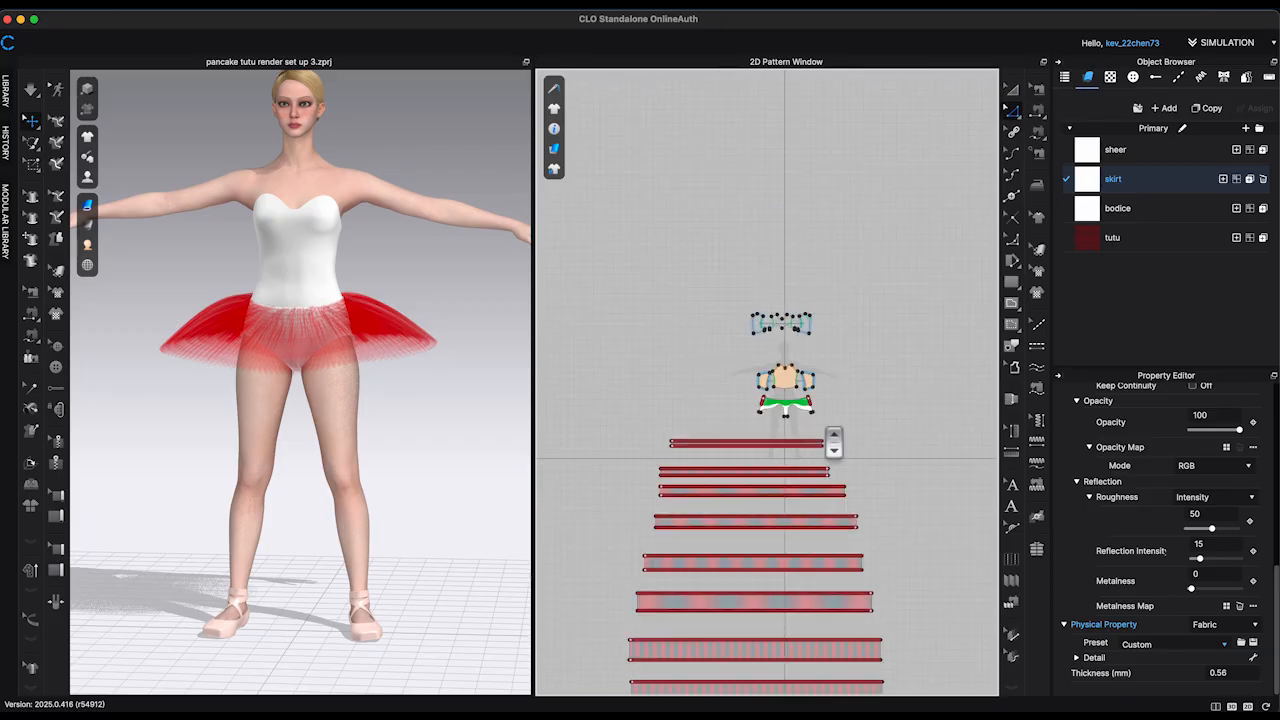
{"action": "left_click_drag", "start_coordinate": [694, 383], "coordinate": [850, 527]}
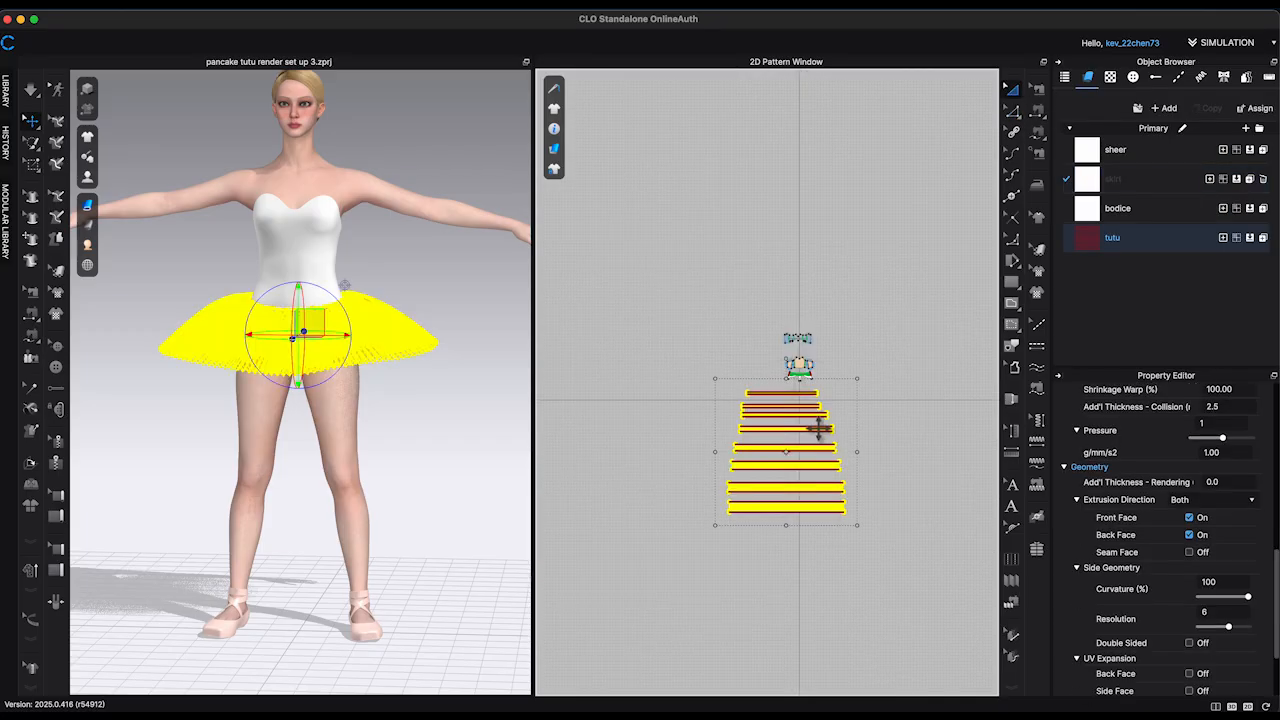
{"action": "right_click", "coordinate": [818, 430]}
{"action": "left_click", "coordinate": [862, 563]}
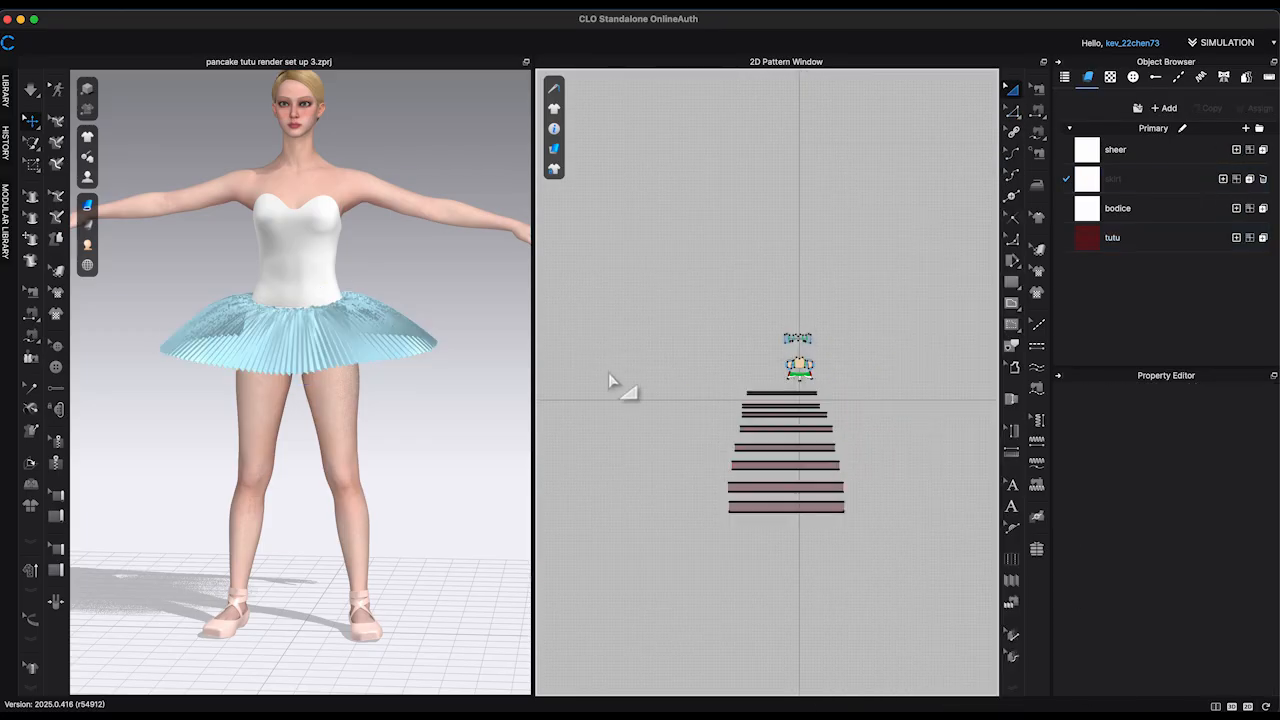
Step: Check the length of the upper waist edge of the briefs pattern
{"action": "scroll", "coordinate": [820, 400], "scroll_direction": "up", "scroll_amount": 4}
{"action": "scroll", "coordinate": [822, 395], "scroll_direction": "up", "scroll_amount": 2}
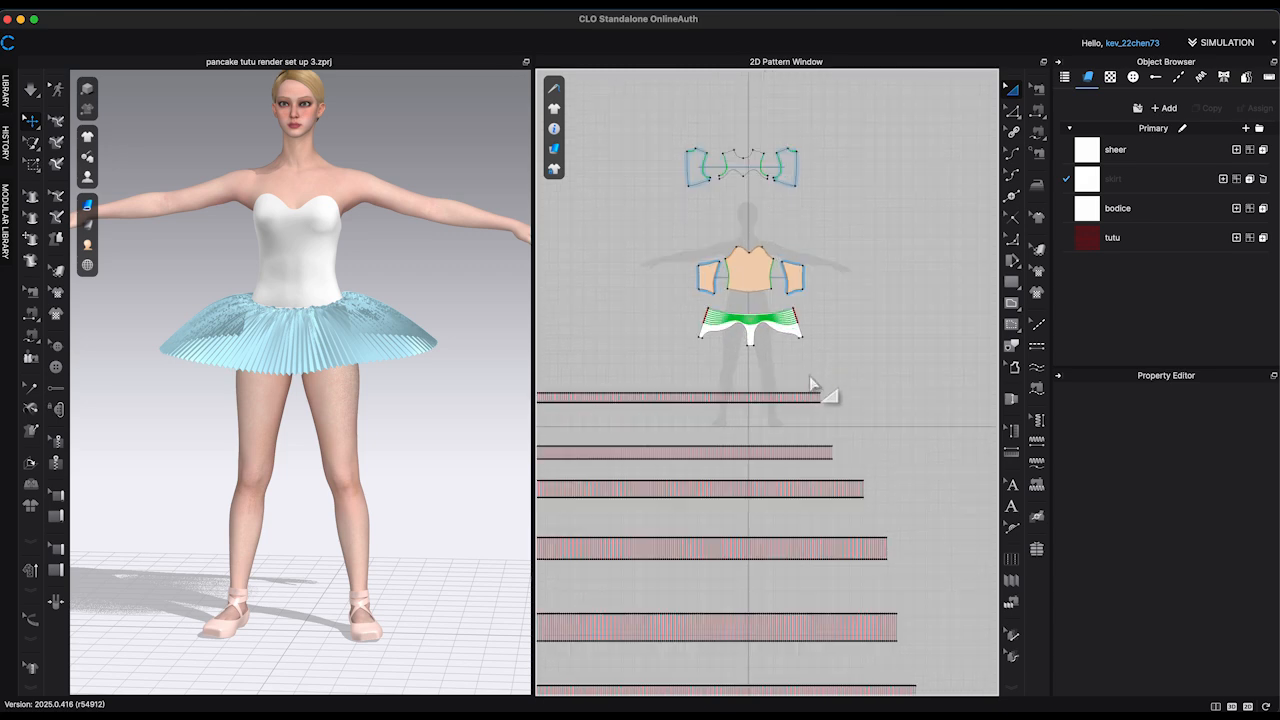
{"action": "scroll", "coordinate": [820, 385], "scroll_direction": "up", "scroll_amount": 6}
{"action": "scroll", "coordinate": [854, 392], "scroll_direction": "up", "scroll_amount": 1}
{"action": "middle_click_drag", "start_coordinate": [854, 392], "coordinate": [981, 520]}
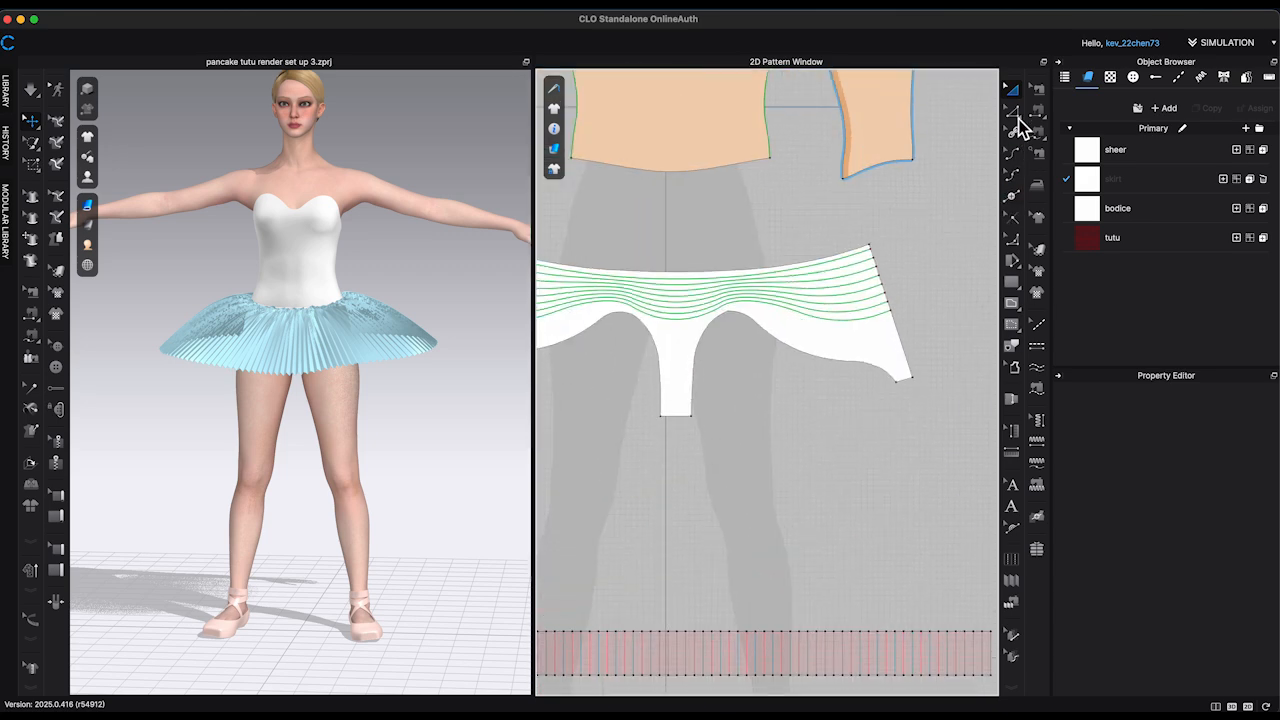
{"action": "left_click", "coordinate": [1014, 113]}
{"action": "left_click", "coordinate": [755, 289]}
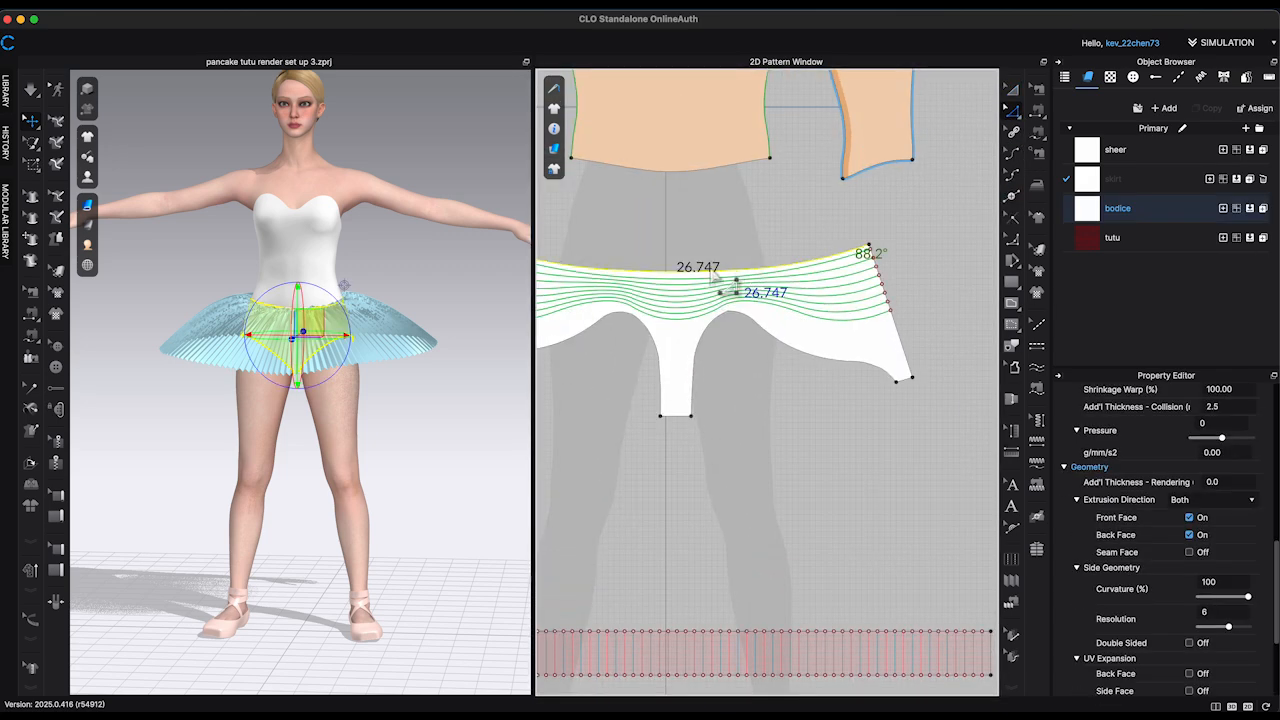
Step: Create a circular pattern piece with a 27 in circumference in the empty area beside the bodice and strips
{"action": "scroll", "coordinate": [914, 284], "scroll_direction": "down", "scroll_amount": 6}
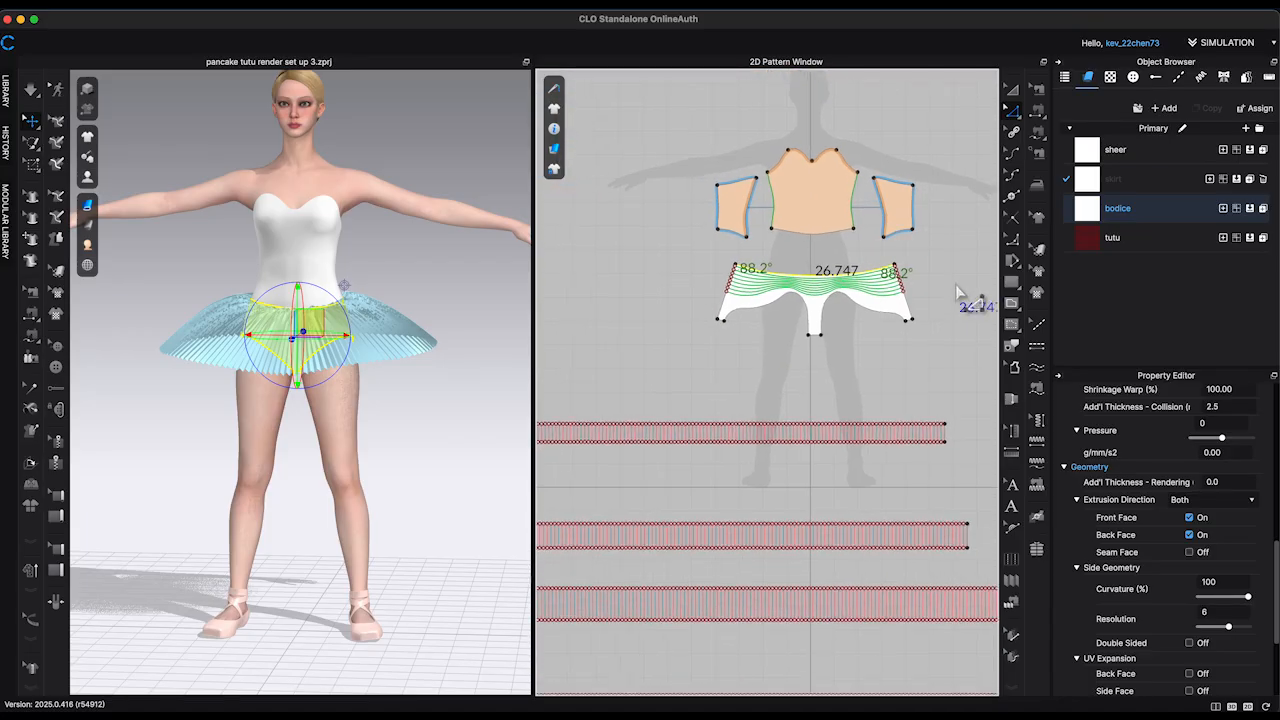
{"action": "middle_click_drag", "start_coordinate": [956, 288], "coordinate": [598, 284]}
{"action": "scroll", "coordinate": [757, 304], "scroll_direction": "down", "scroll_amount": 5}
{"action": "middle_click_drag", "start_coordinate": [797, 331], "coordinate": [722, 328]}
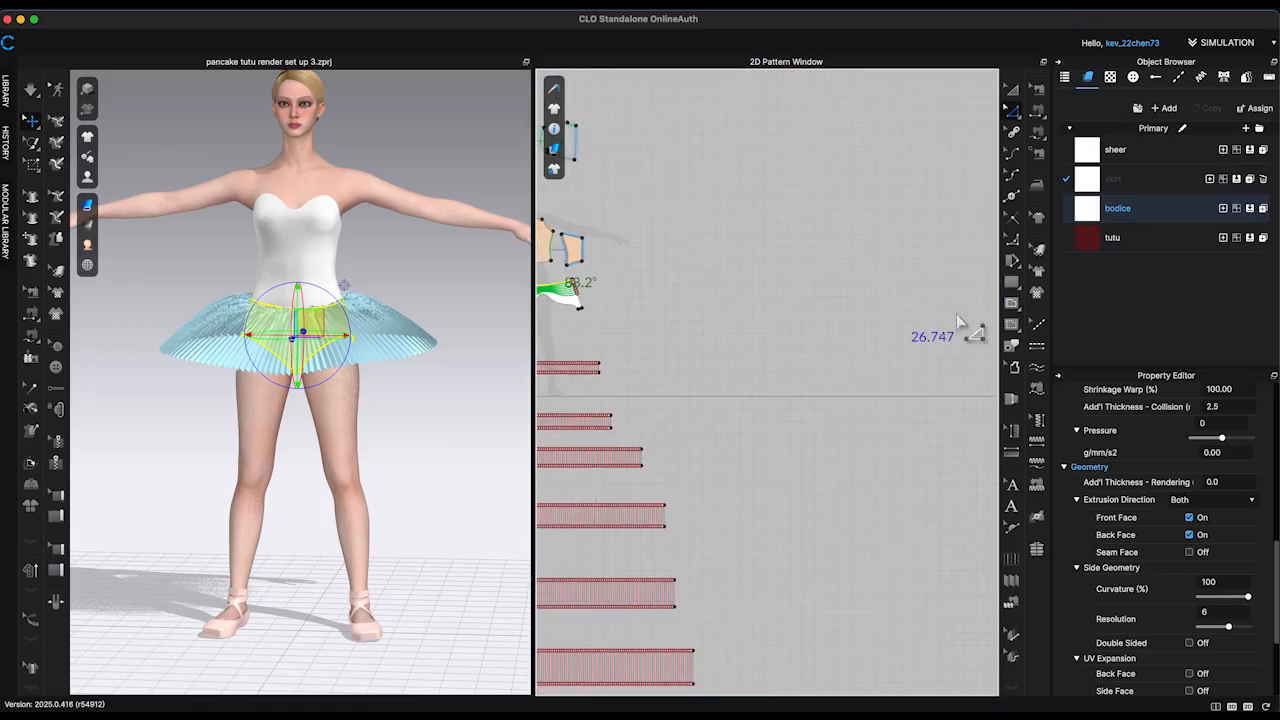
{"action": "left_click", "coordinate": [1012, 284]}
{"action": "left_click", "coordinate": [1050, 303]}
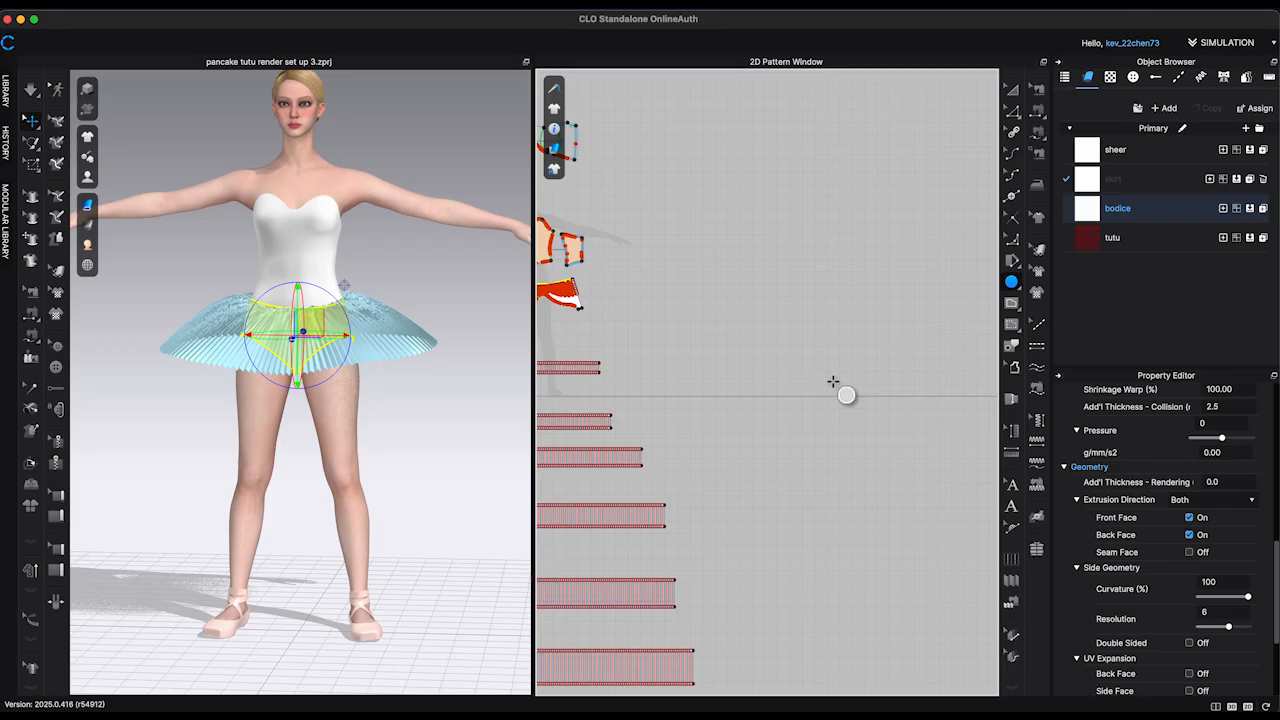
{"action": "left_click", "coordinate": [830, 384]}
{"action": "type", "text": "27"}
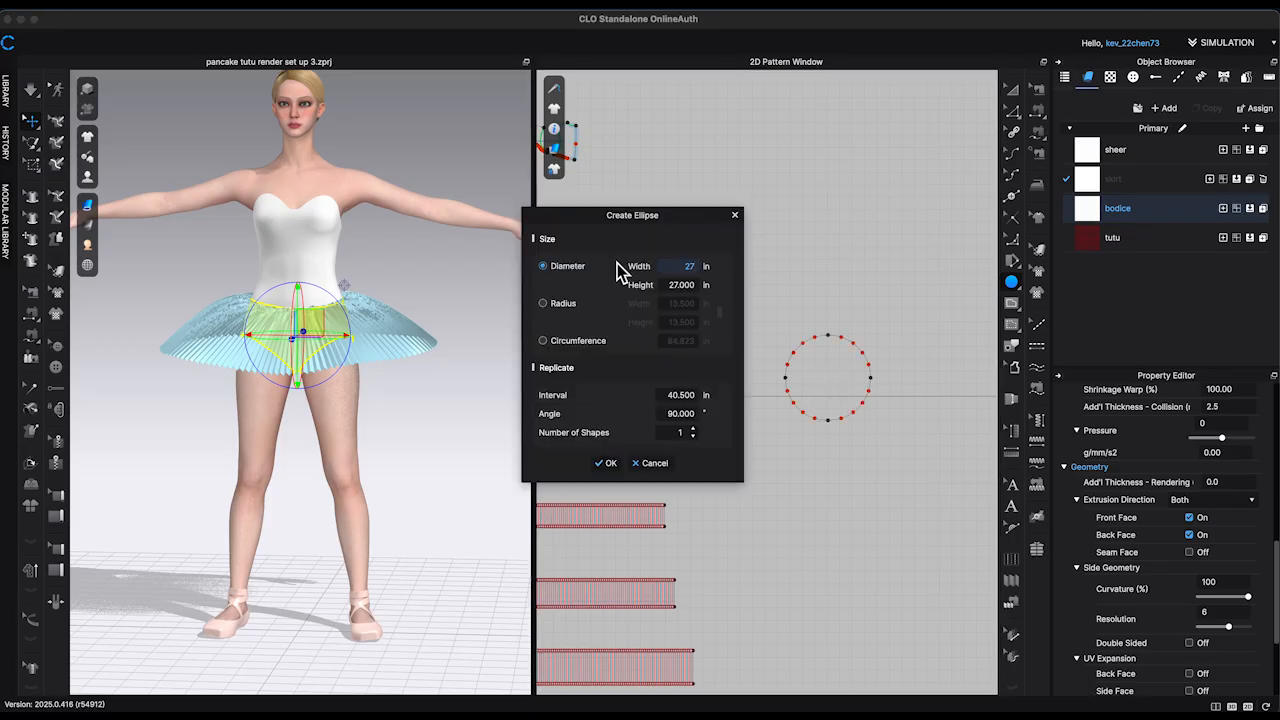
{"action": "left_click", "coordinate": [549, 343]}
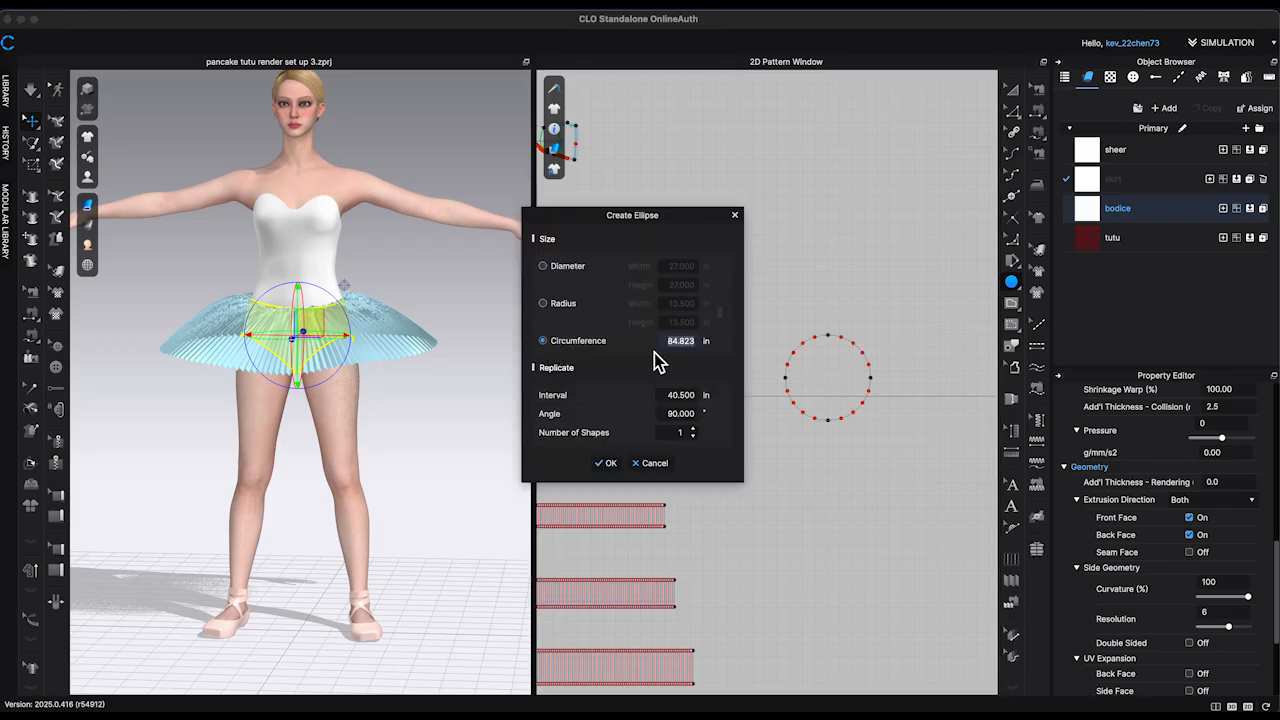
{"action": "left_click", "coordinate": [606, 463]}
Step: Convert the circle's side and lower outline points to curve points, leaving only the top point as a segment point
{"action": "scroll", "coordinate": [849, 422], "scroll_direction": "up", "scroll_amount": 5}
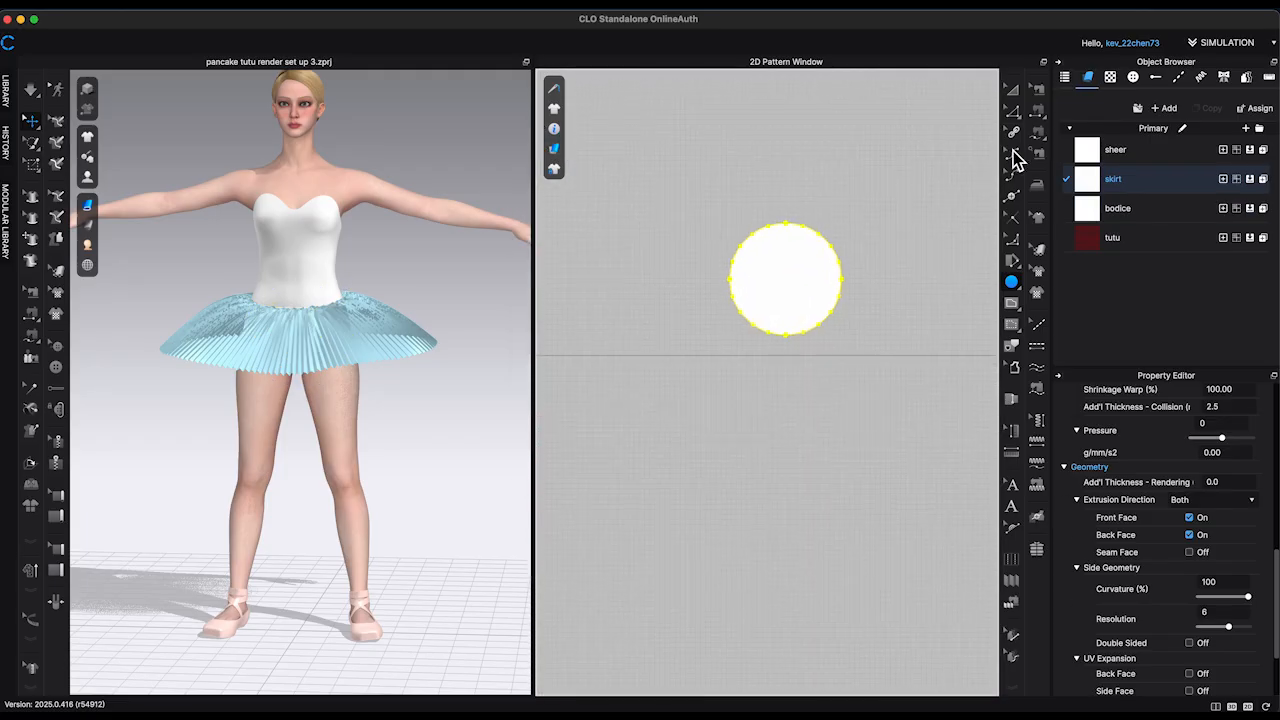
{"action": "left_click", "coordinate": [1013, 112]}
{"action": "scroll", "coordinate": [986, 226], "scroll_direction": "up", "scroll_amount": 2}
{"action": "left_click", "coordinate": [656, 378]}
{"action": "left_click_drag", "start_coordinate": [826, 292], "coordinate": [826, 290]}
{"action": "right_click", "coordinate": [826, 290]}
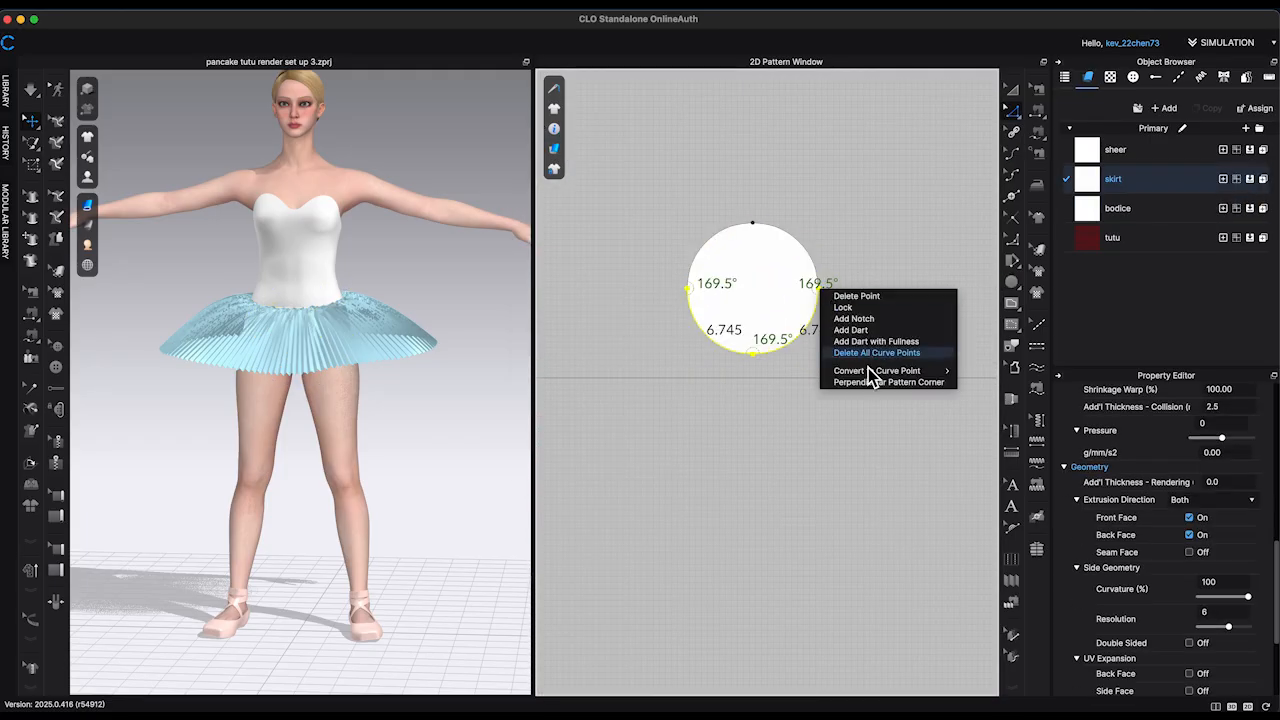
{"action": "mouse_move", "coordinate": [860, 370]}
{"action": "left_click", "coordinate": [995, 370]}
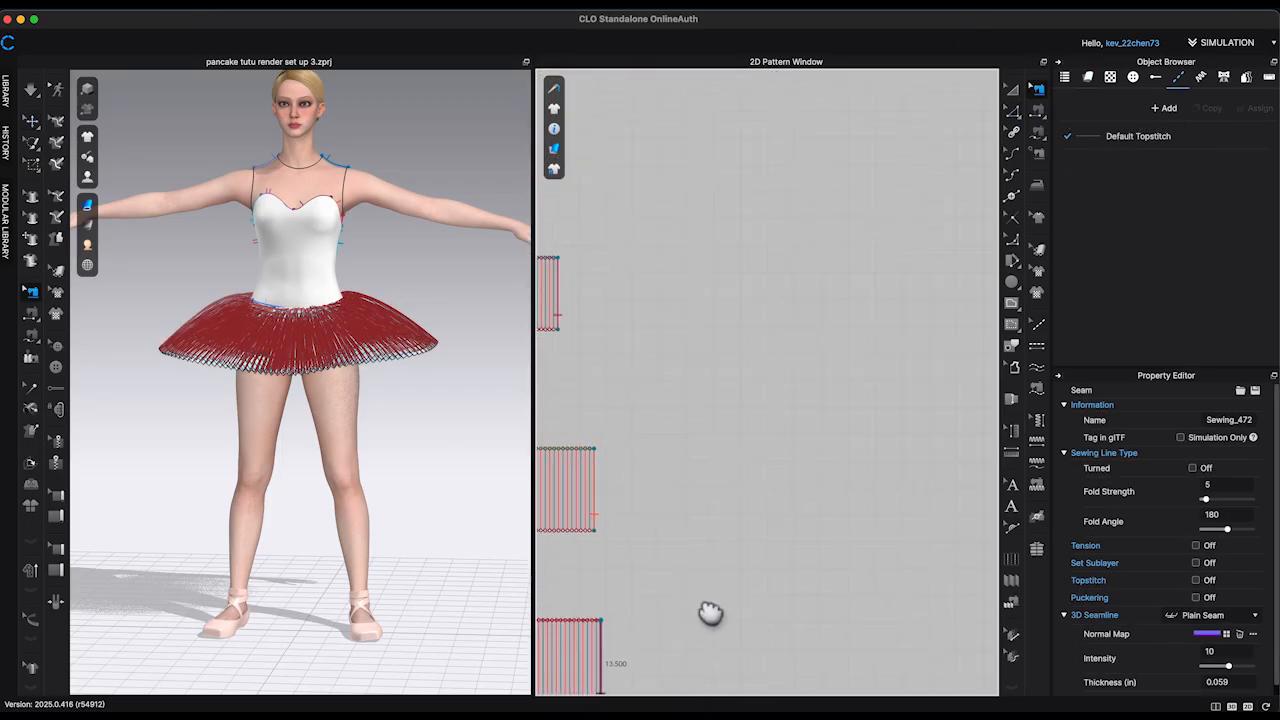
Step: Offset the small circle's outline outward by 11.5 in to form the circular skirt pattern
{"action": "middle_click_drag", "start_coordinate": [711, 613], "coordinate": [642, 688]}
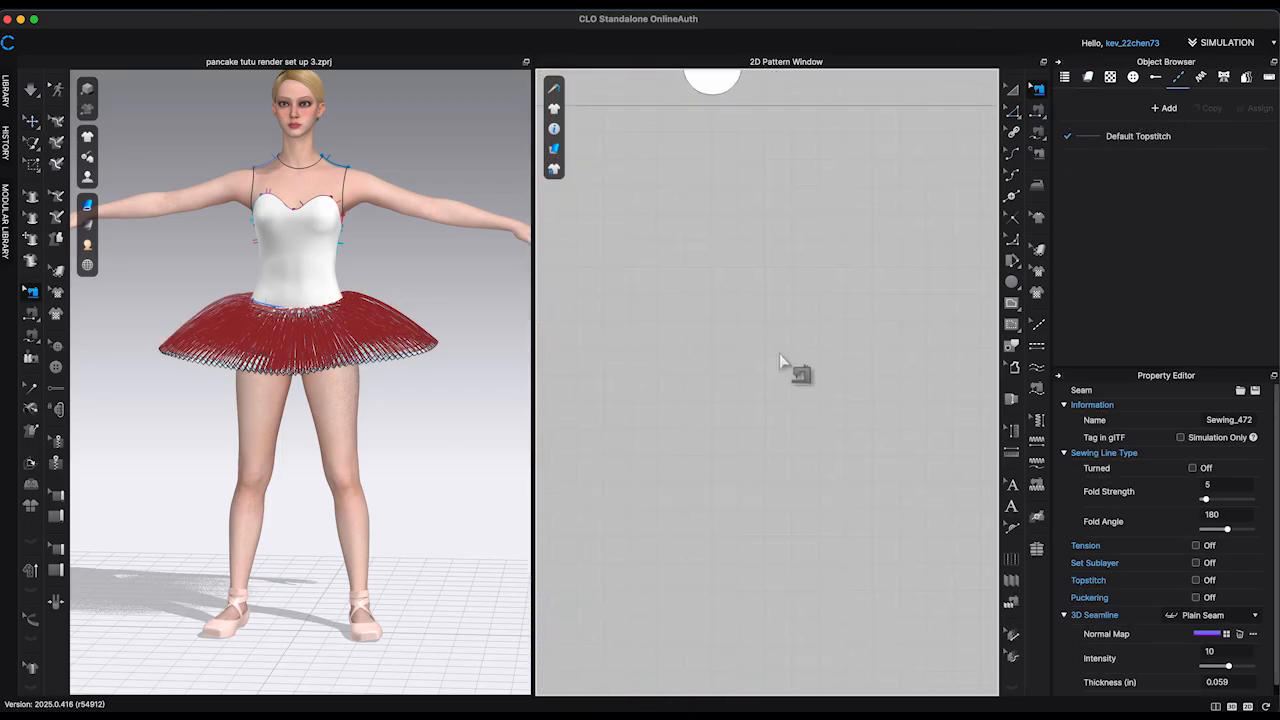
{"action": "middle_click_drag", "start_coordinate": [781, 359], "coordinate": [807, 718]}
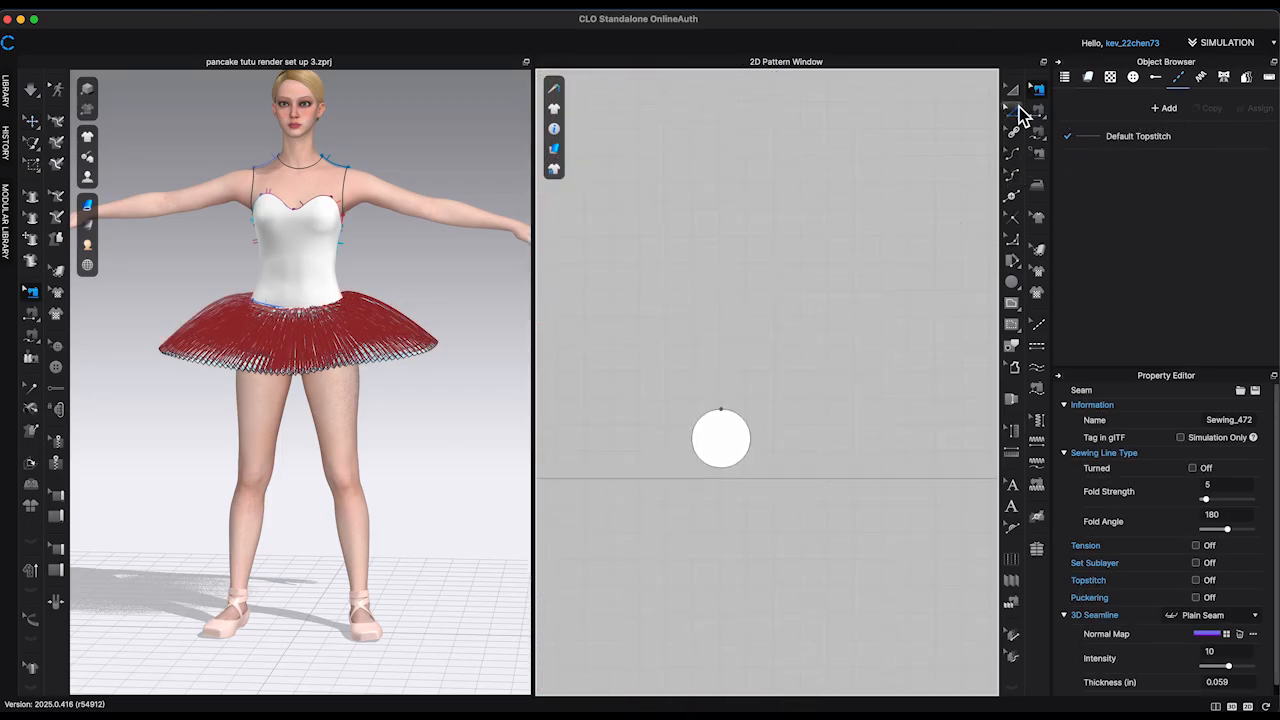
{"action": "left_click", "coordinate": [1018, 108]}
{"action": "scroll", "coordinate": [768, 523], "scroll_direction": "up", "scroll_amount": 6}
{"action": "middle_click_drag", "start_coordinate": [755, 443], "coordinate": [812, 468]}
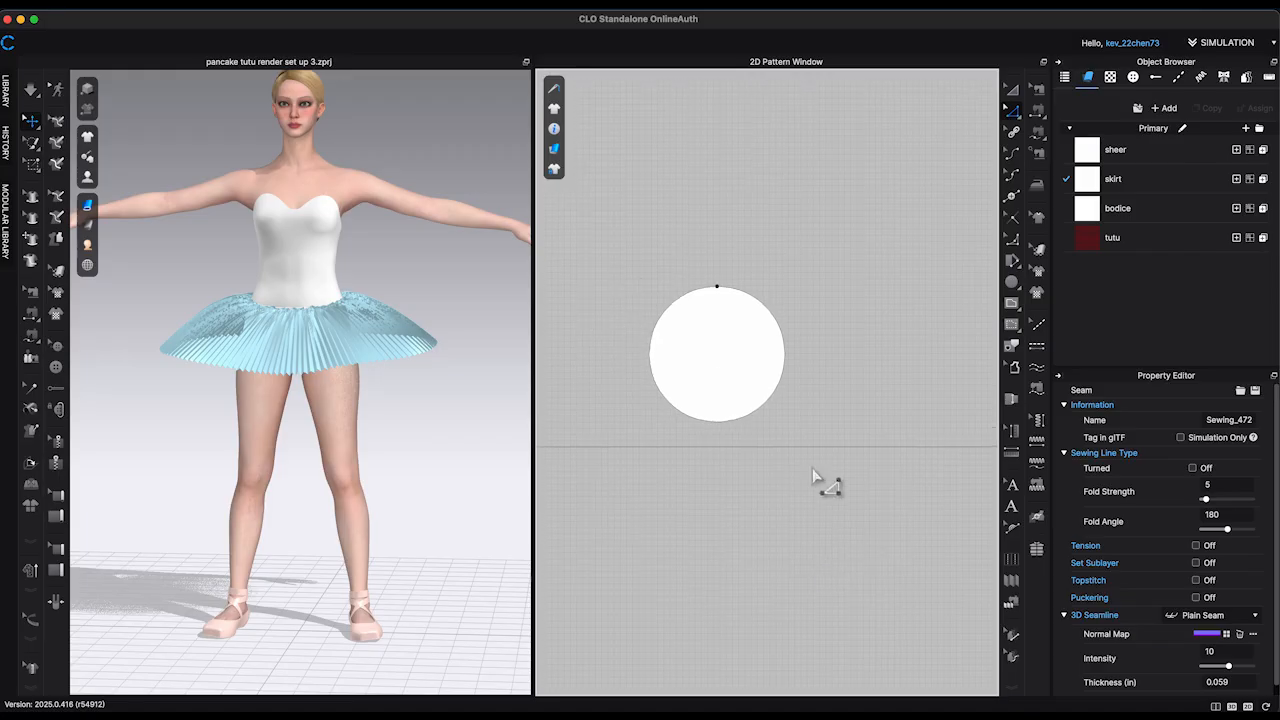
{"action": "left_click", "coordinate": [779, 399]}
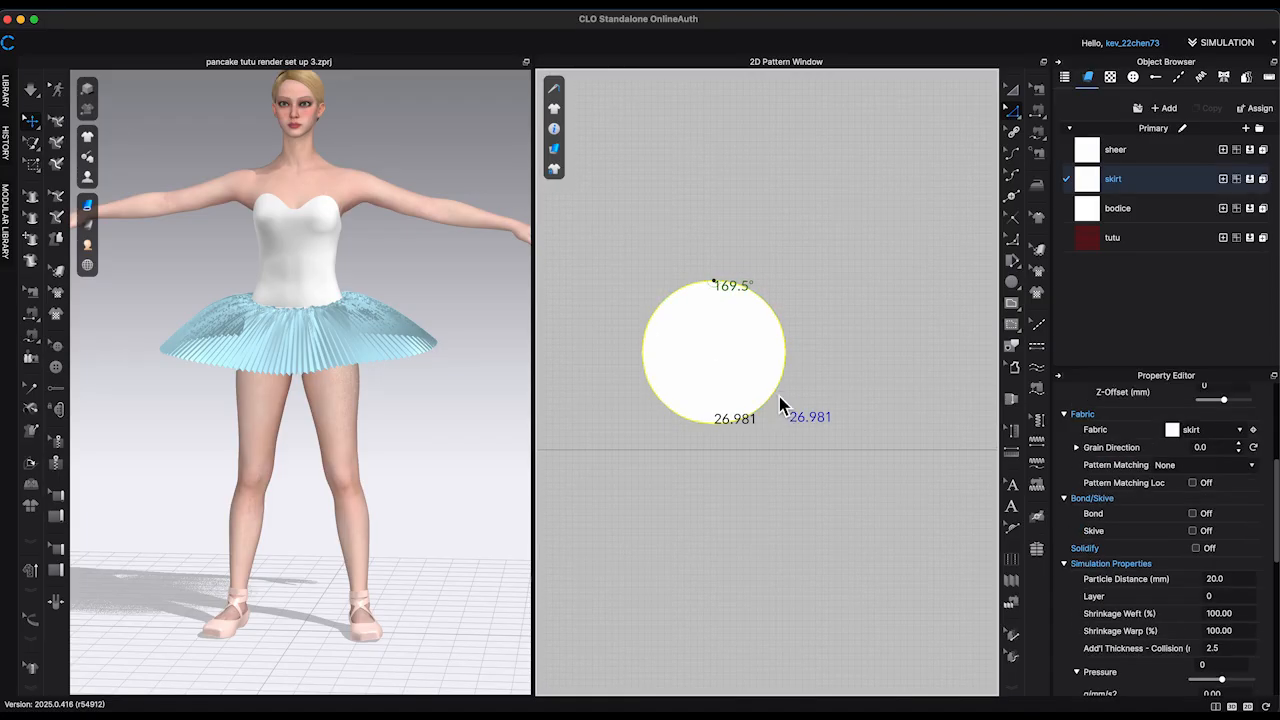
{"action": "right_click", "coordinate": [777, 393]}
{"action": "left_click", "coordinate": [866, 521]}
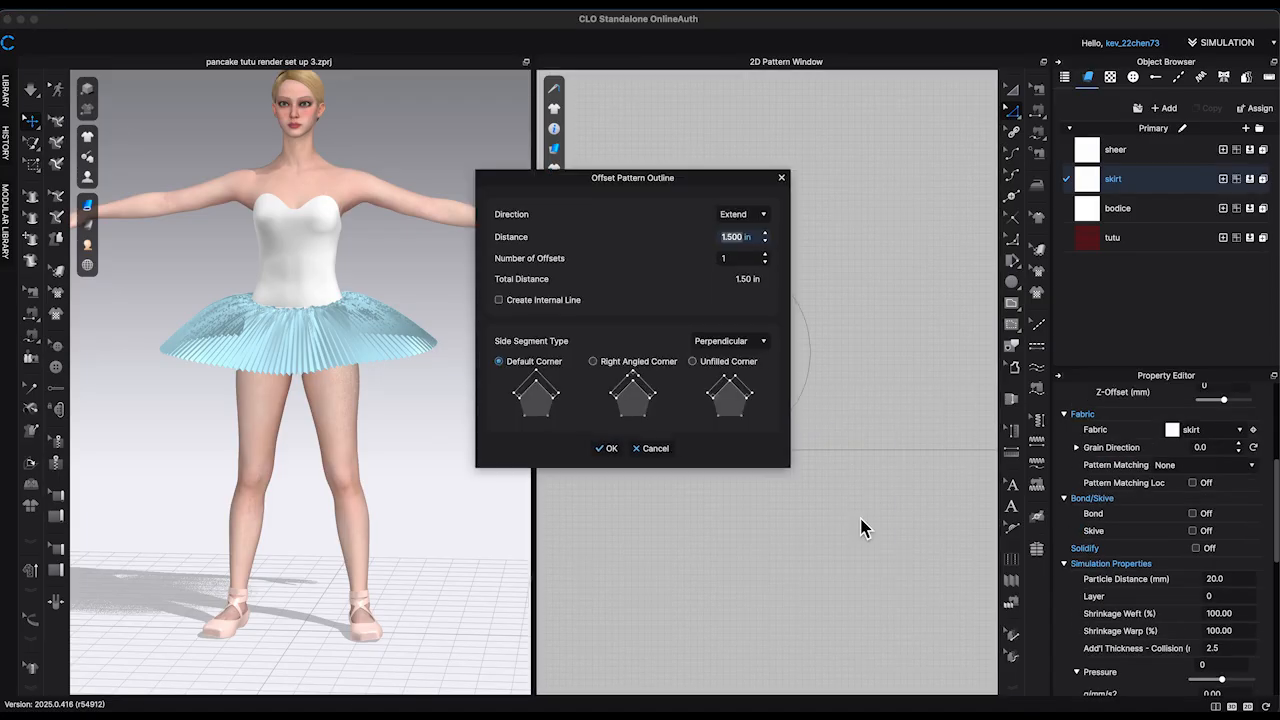
{"action": "type", "text": "1.5"}
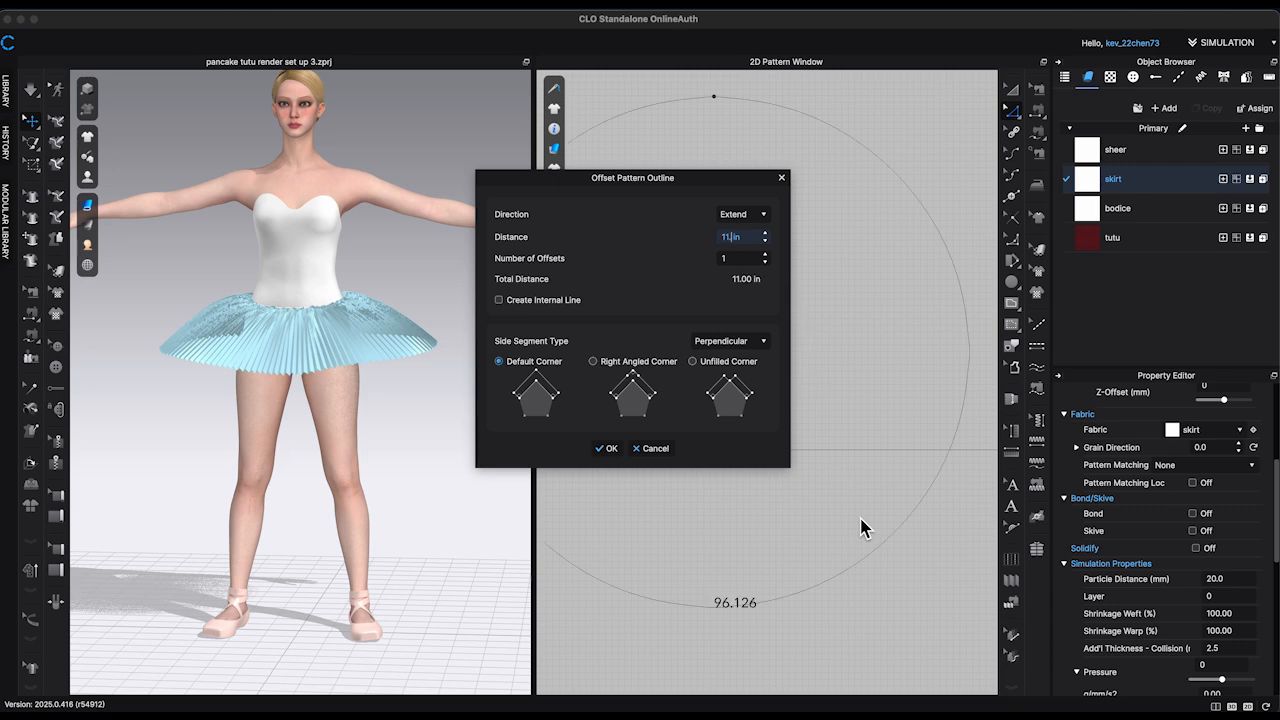
{"action": "left_click", "coordinate": [607, 449]}
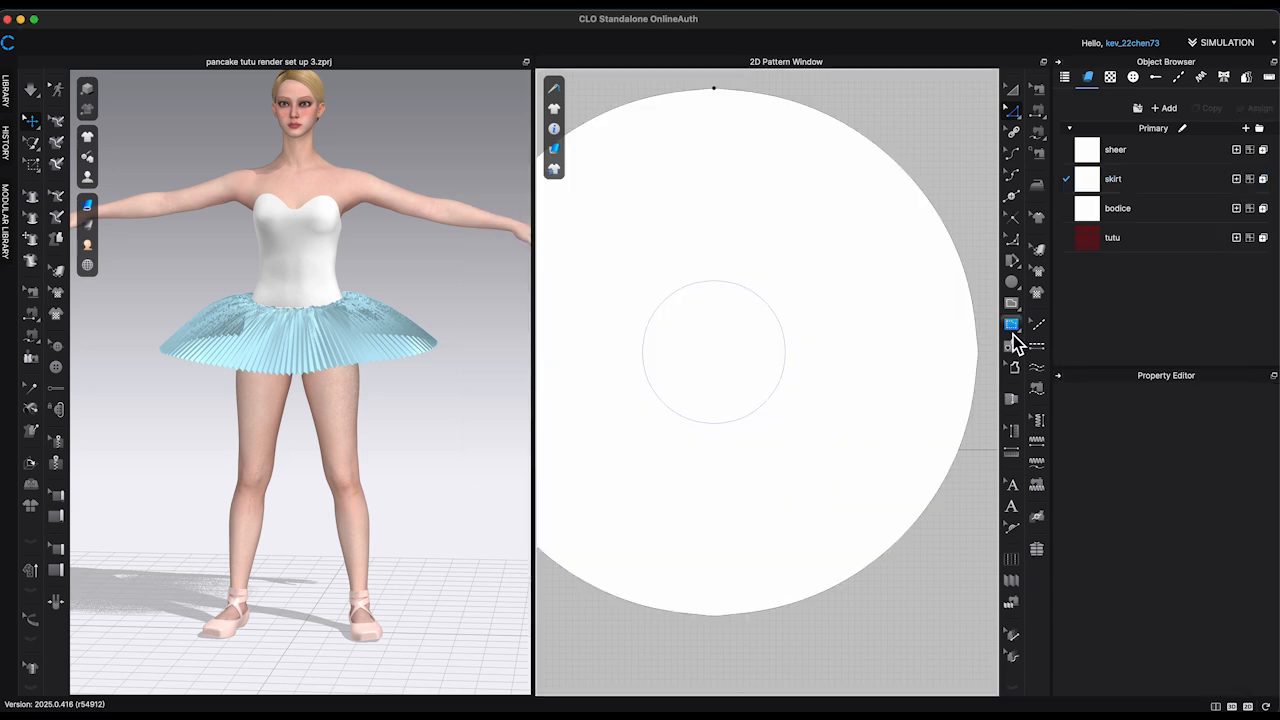
Step: Convert the inner circle of the circular skirt pattern to a hole
{"action": "left_click", "coordinate": [1012, 347]}
{"action": "left_click", "coordinate": [788, 367]}
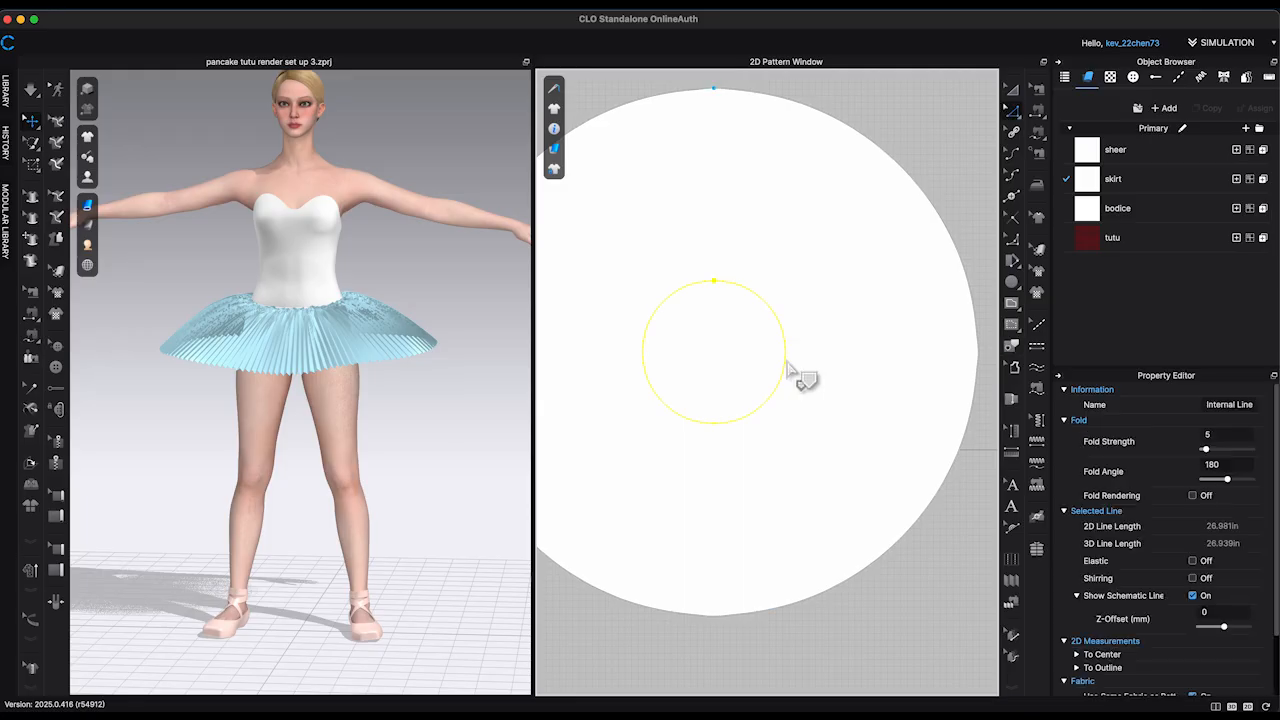
{"action": "key", "text": "a"}
{"action": "right_click", "coordinate": [789, 363]}
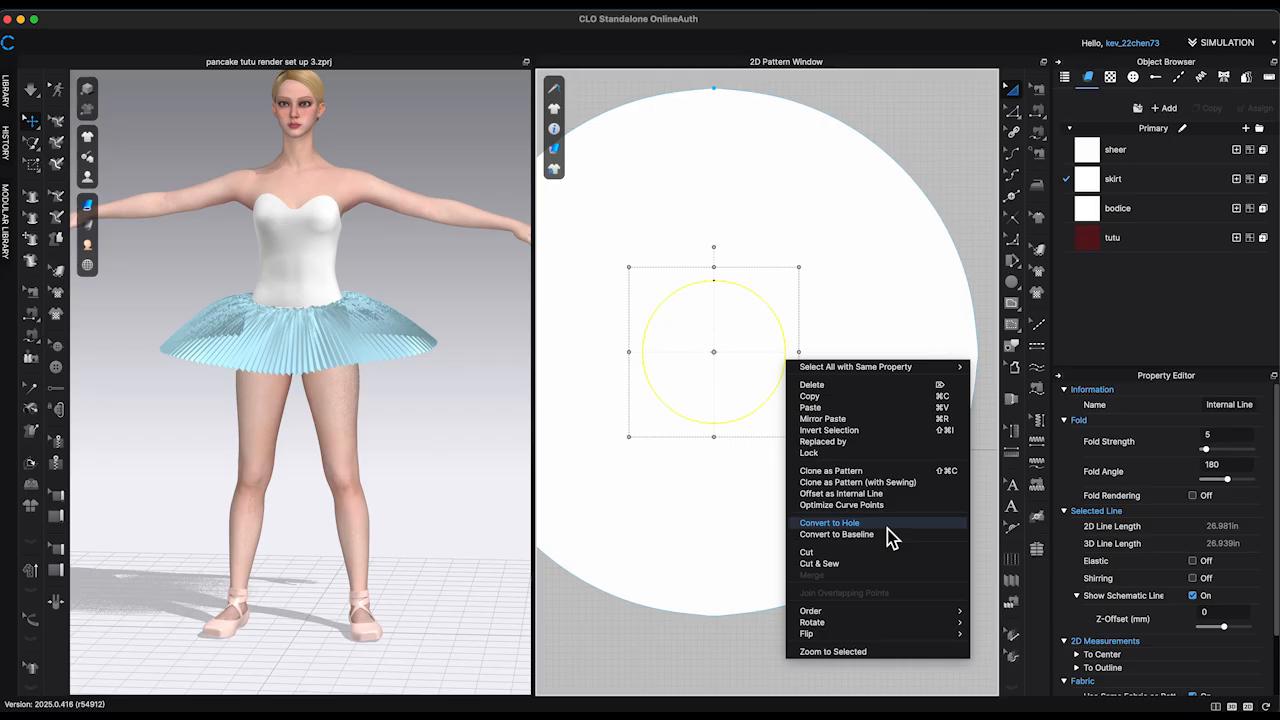
{"action": "left_click", "coordinate": [932, 524]}
{"action": "scroll", "coordinate": [951, 537], "scroll_direction": "down", "scroll_amount": 4}
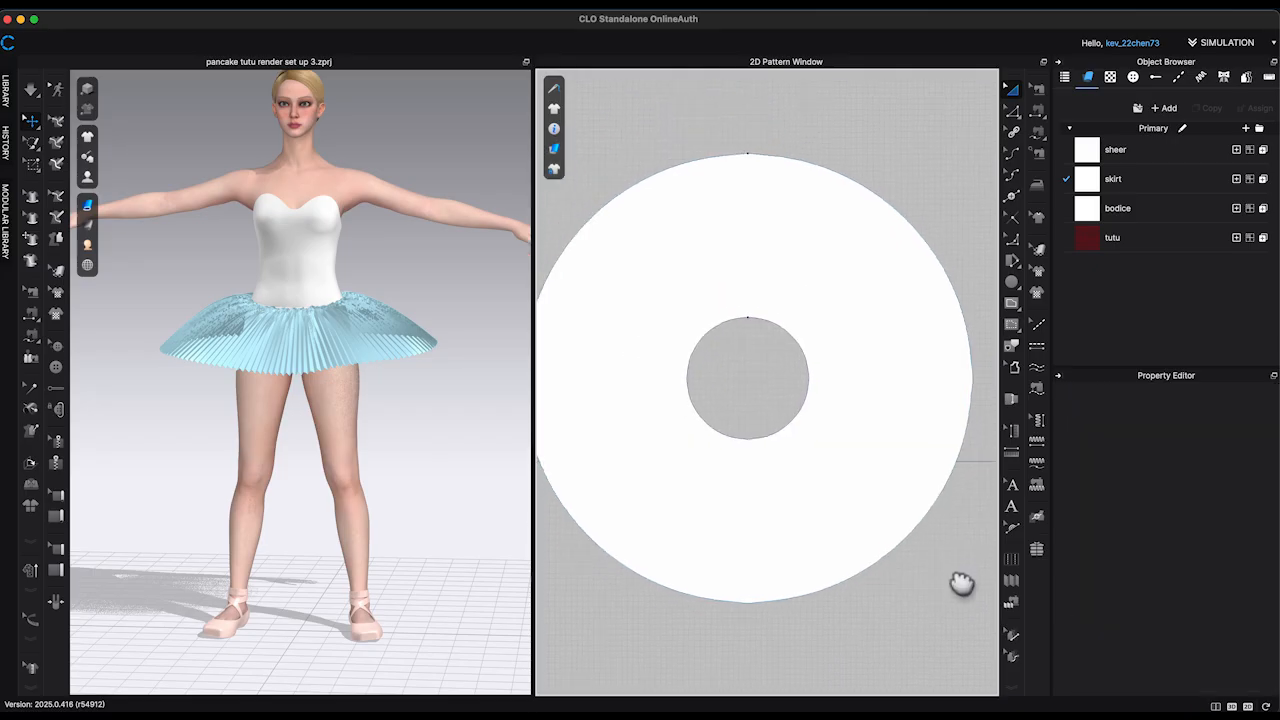
Step: Draw a vertical internal line from the hole's top point to the top point of the outer outline
{"action": "key", "text": "g"}
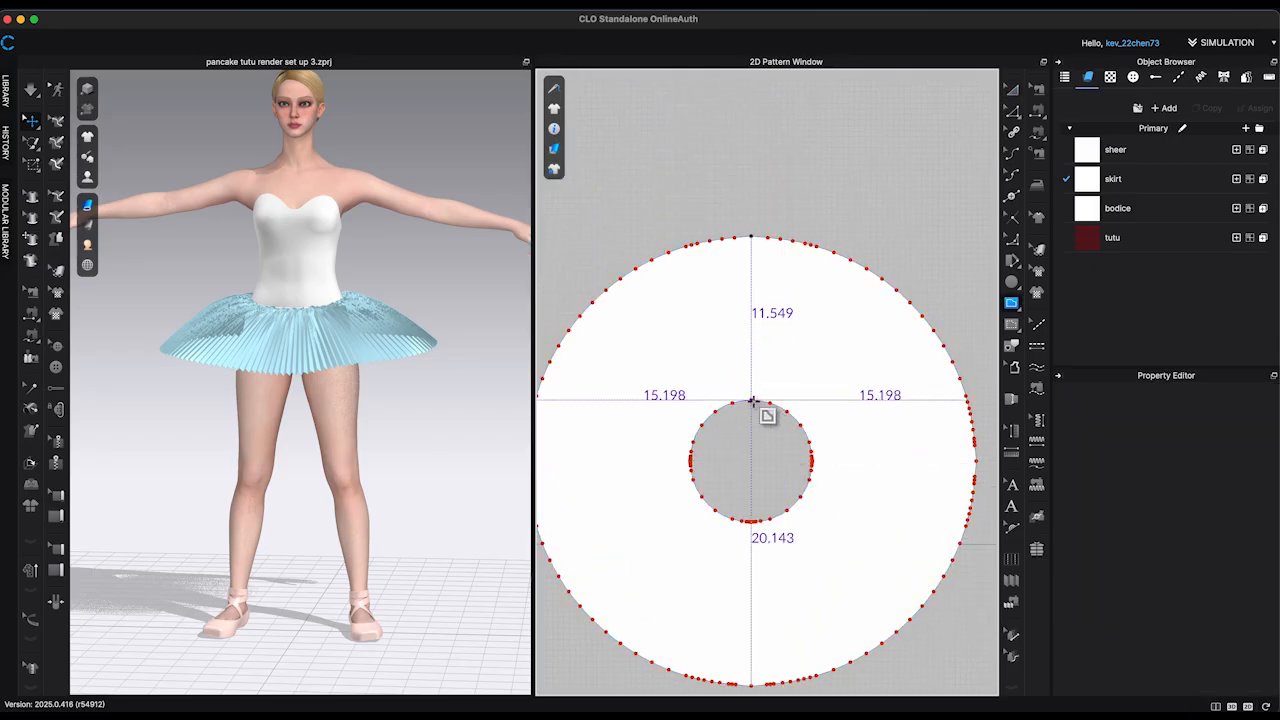
{"action": "left_click", "coordinate": [751, 401]}
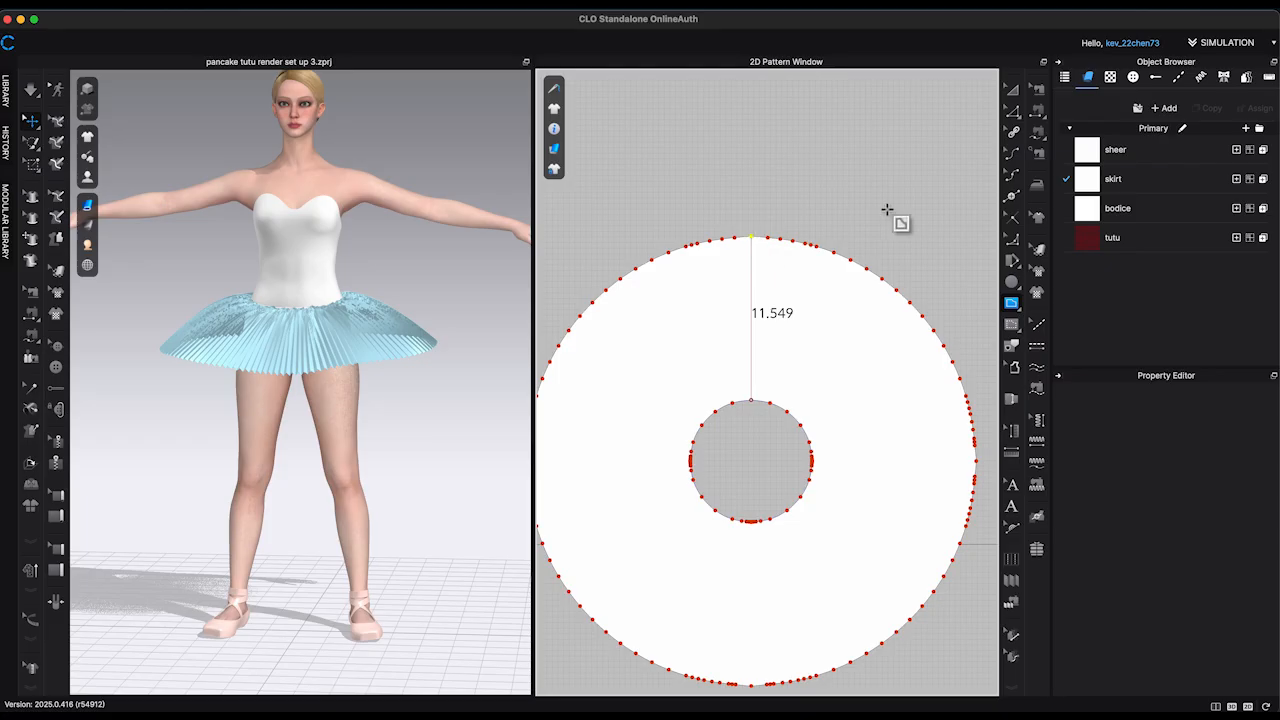
{"action": "scroll", "coordinate": [845, 170], "scroll_direction": "up", "scroll_amount": 3}
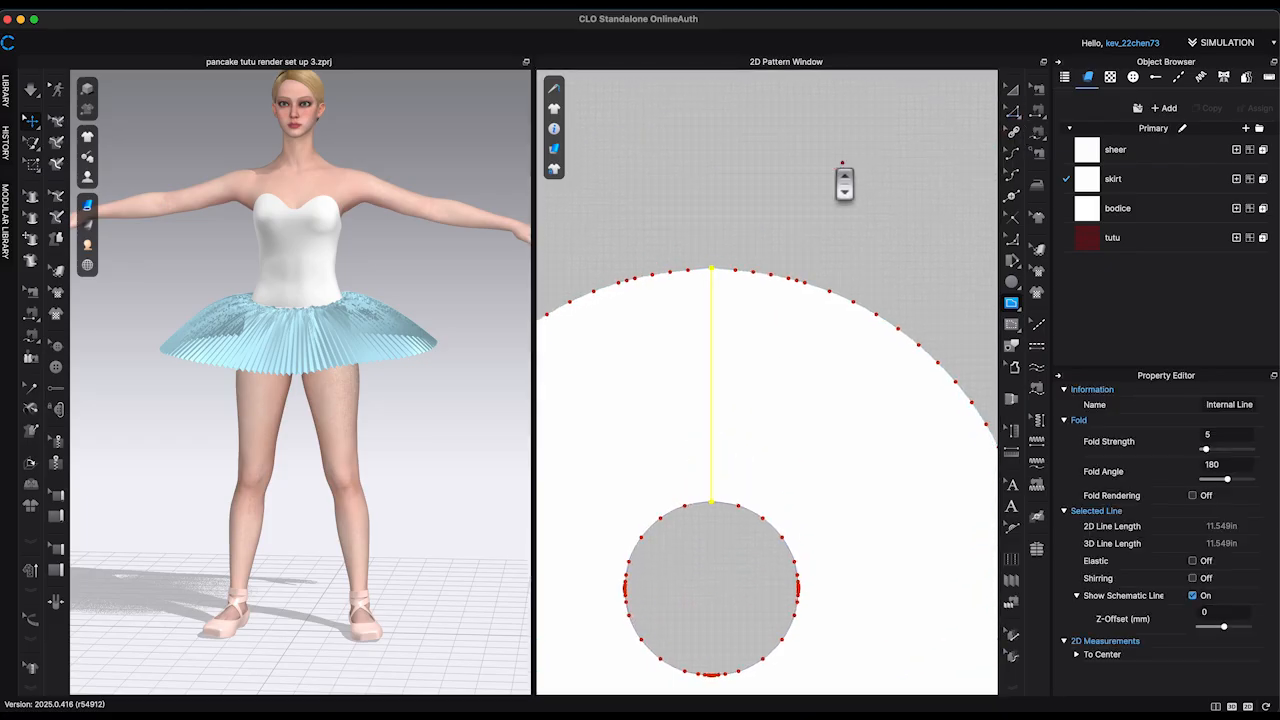
{"action": "left_click", "coordinate": [833, 167]}
{"action": "left_click", "coordinate": [763, 290]}
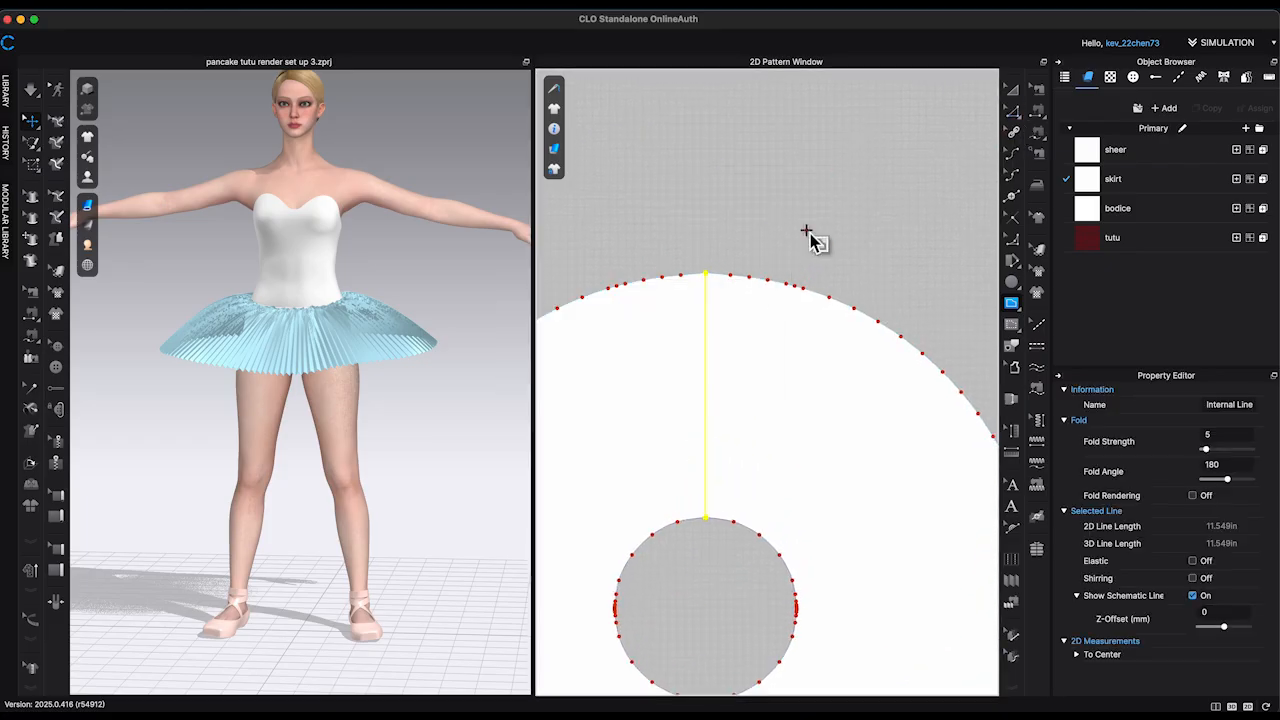
{"action": "left_click", "coordinate": [806, 230]}
{"action": "left_click", "coordinate": [641, 379]}
{"action": "key", "text": "a"}
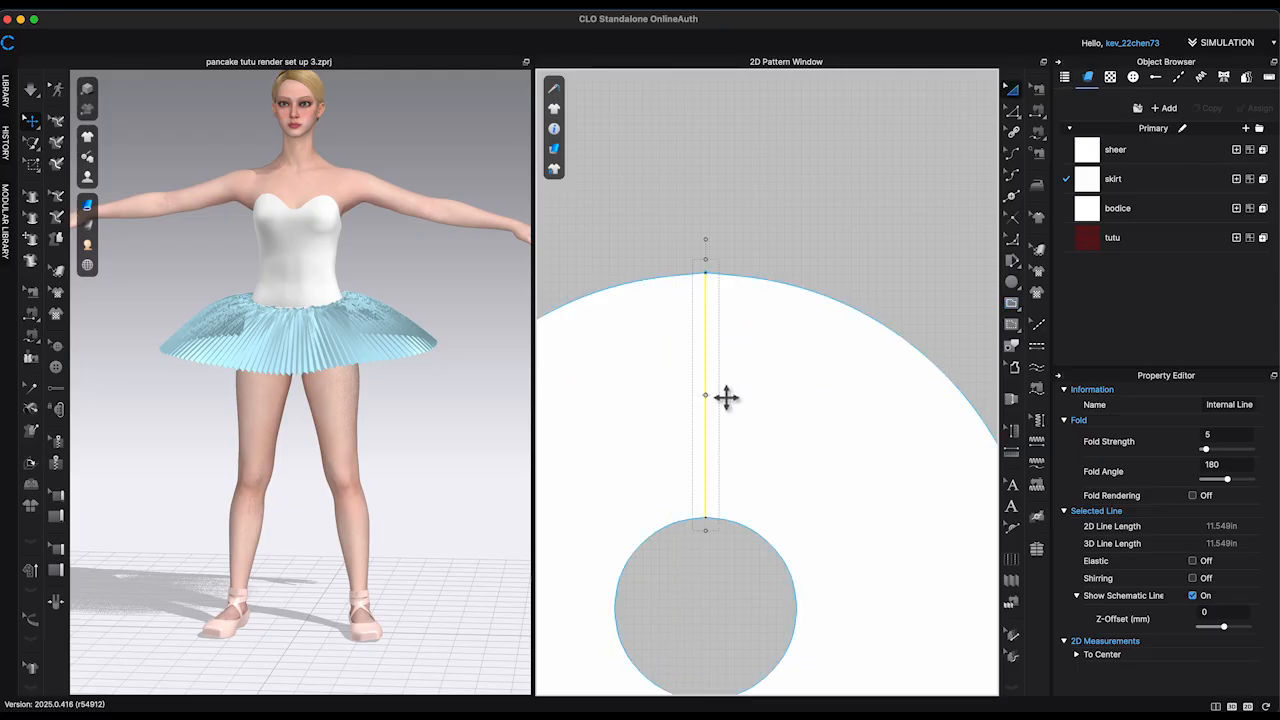
Step: Split the outer outline 1.5 in from its top point on both sides
{"action": "key", "text": "x"}
{"action": "right_click", "coordinate": [672, 277]}
{"action": "type", "text": "1.5"}
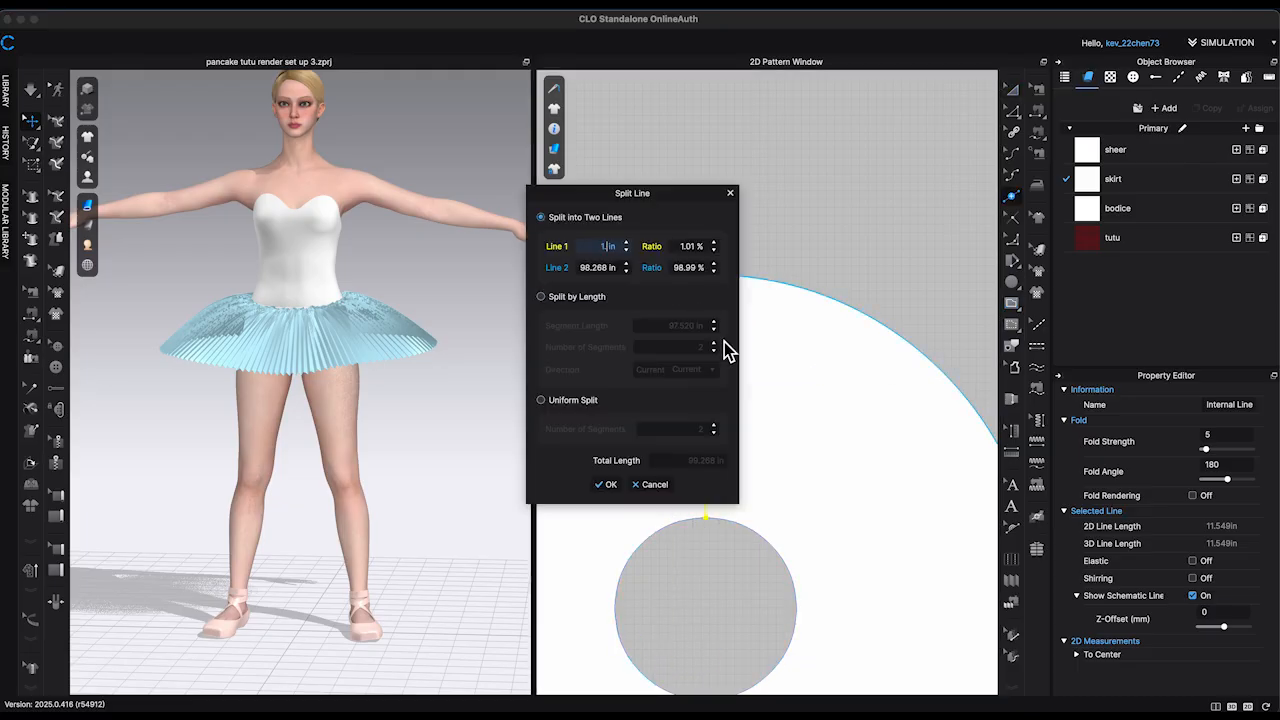
{"action": "key", "text": "Return"}
{"action": "right_click", "coordinate": [750, 282]}
{"action": "key", "text": "Return"}
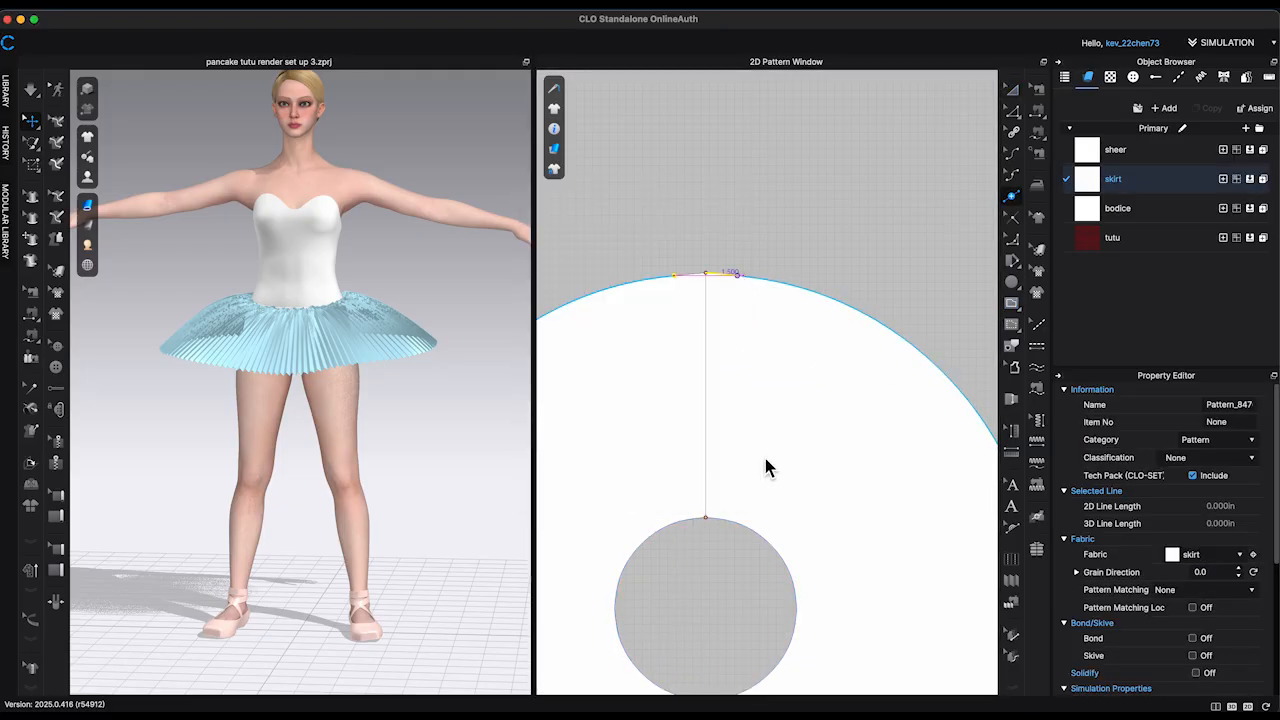
Step: Draw two slanted internal lines connecting the new outline points to the hole's top point
{"action": "key", "text": "g"}
{"action": "left_click", "coordinate": [674, 275]}
{"action": "double_click", "coordinate": [706, 518]}
{"action": "left_click", "coordinate": [737, 276]}
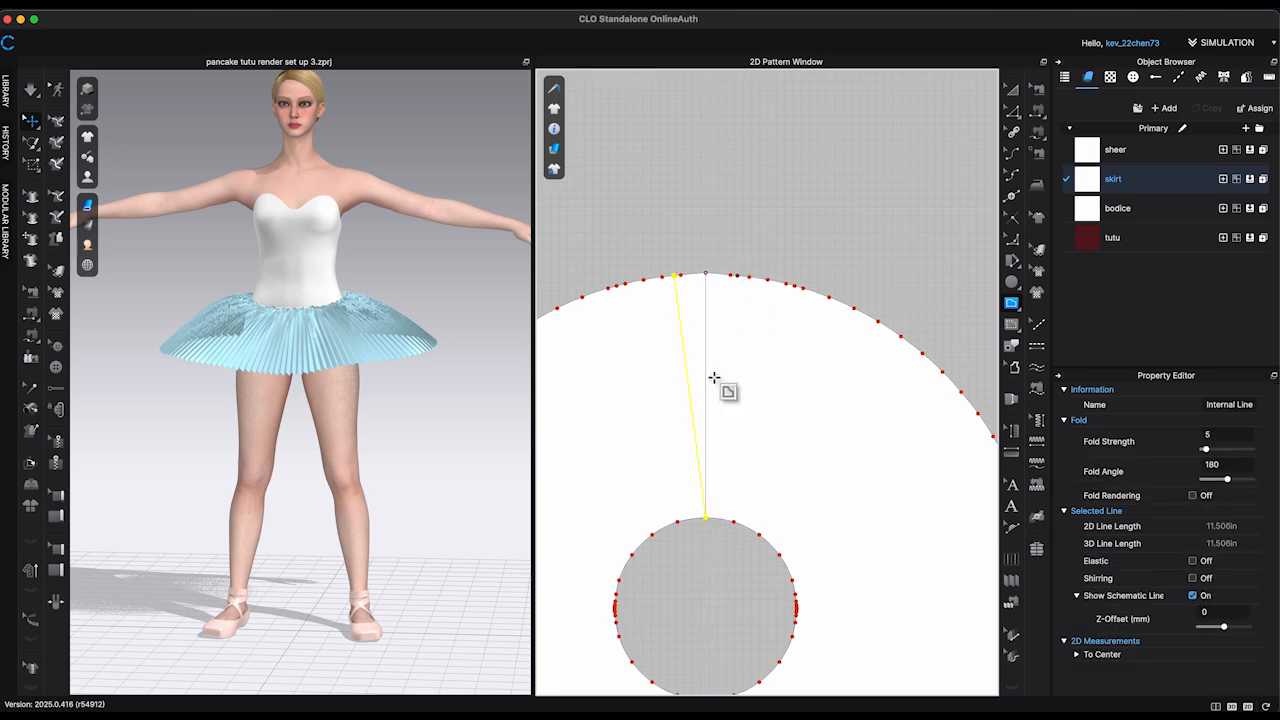
{"action": "double_click", "coordinate": [706, 518]}
Step: Cut the circular pattern along the slanted line left of its top point
{"action": "right_click", "coordinate": [688, 384]}
{"action": "left_click", "coordinate": [734, 187]}
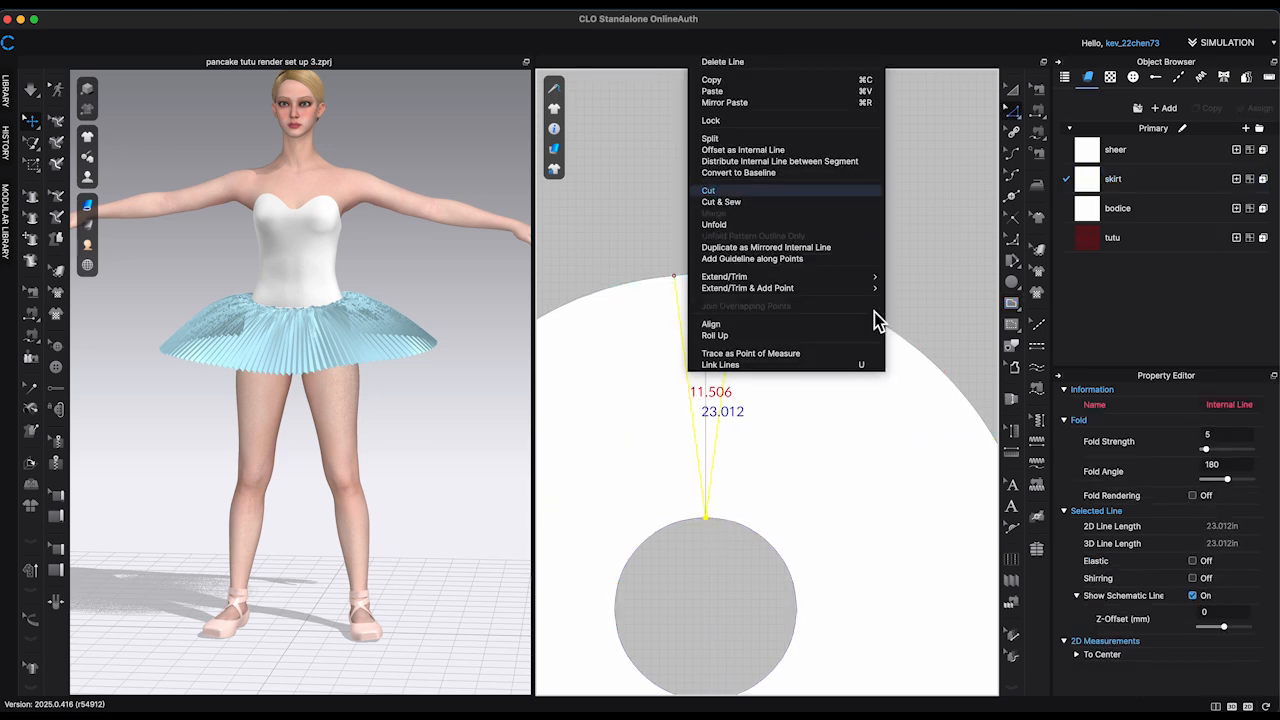
{"action": "left_click", "coordinate": [641, 381]}
{"action": "right_click", "coordinate": [685, 354]}
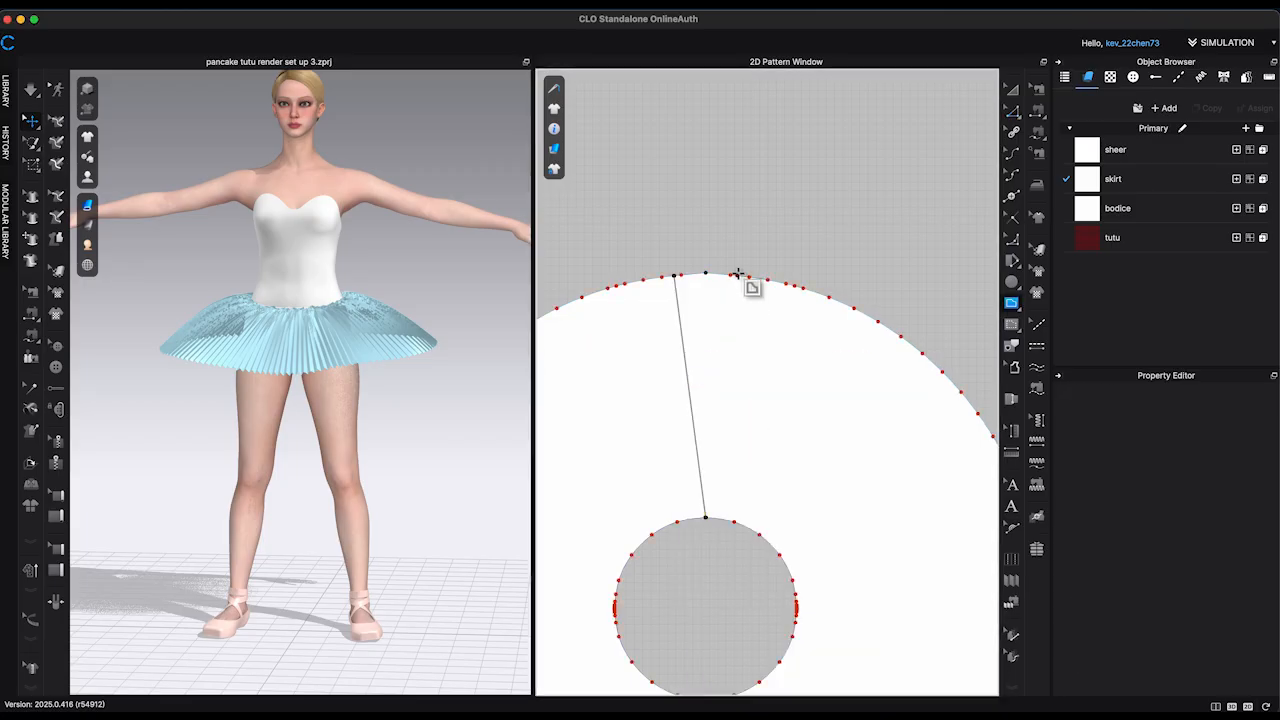
Step: Redraw the slanted line right of the top point, and cut along it to remove the wedge
{"action": "left_click", "coordinate": [737, 273]}
{"action": "left_click", "coordinate": [705, 519]}
{"action": "right_click", "coordinate": [722, 385]}
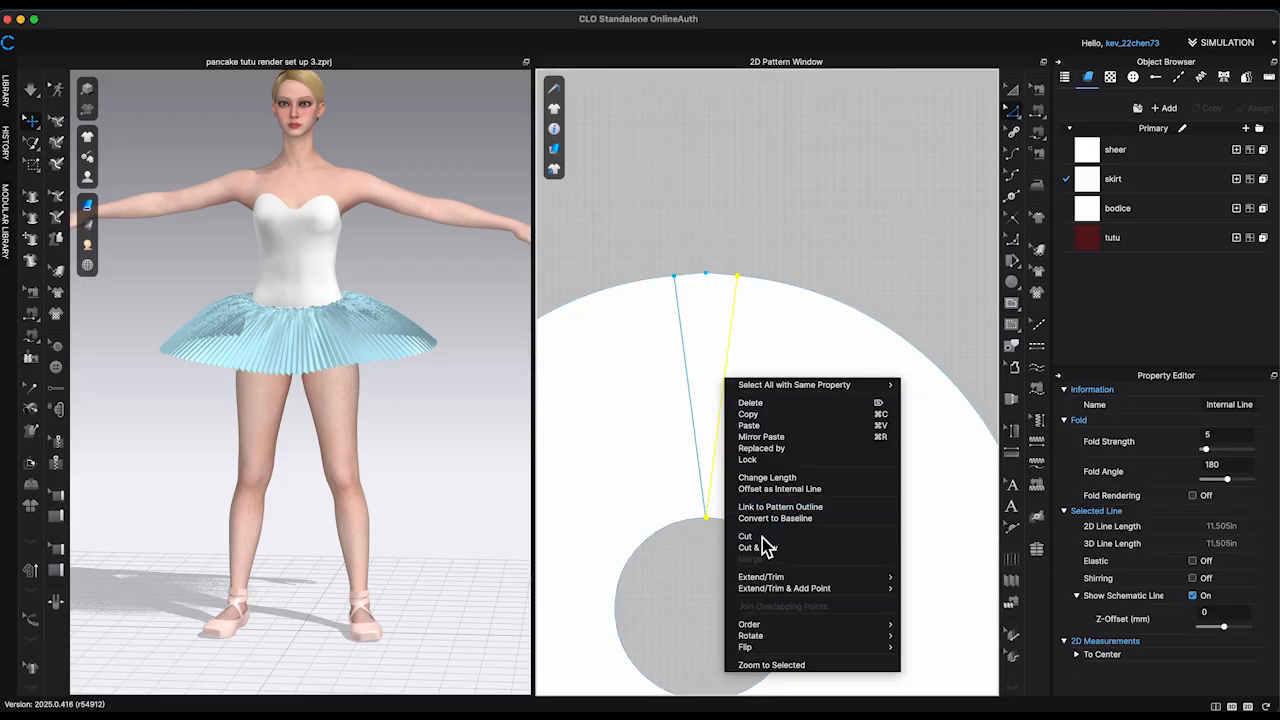
{"action": "left_click", "coordinate": [748, 535]}
{"action": "left_click", "coordinate": [745, 349]}
{"action": "key", "text": "Delete"}
Step: Sew the two slit edges together and the hole's edge to the upper waist edge of the briefs
{"action": "left_click", "coordinate": [1040, 108]}
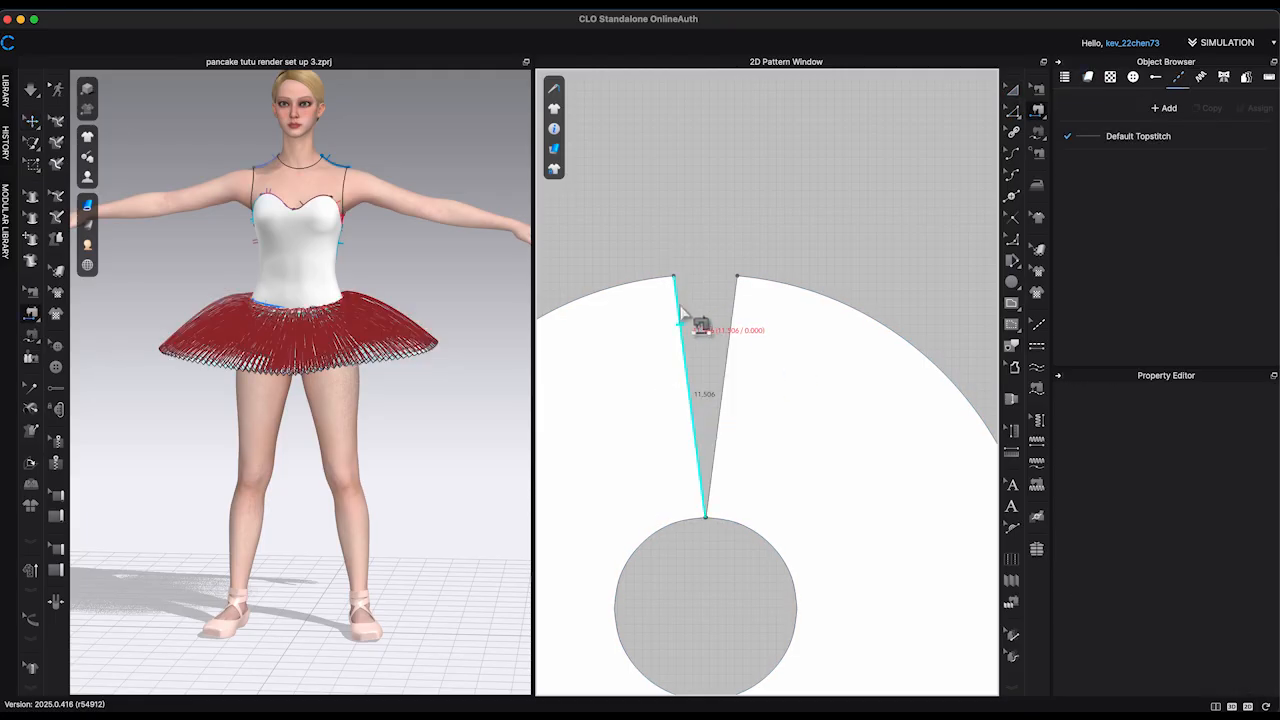
{"action": "scroll", "coordinate": [934, 345], "scroll_direction": "down", "scroll_amount": 4}
{"action": "middle_click_drag", "start_coordinate": [934, 349], "coordinate": [938, 195]}
{"action": "left_click", "coordinate": [838, 300]}
{"action": "middle_click_drag", "start_coordinate": [895, 520], "coordinate": [1230, 375]}
{"action": "middle_click_drag", "start_coordinate": [735, 560], "coordinate": [915, 551]}
{"action": "middle_click_drag", "start_coordinate": [560, 232], "coordinate": [978, 647]}
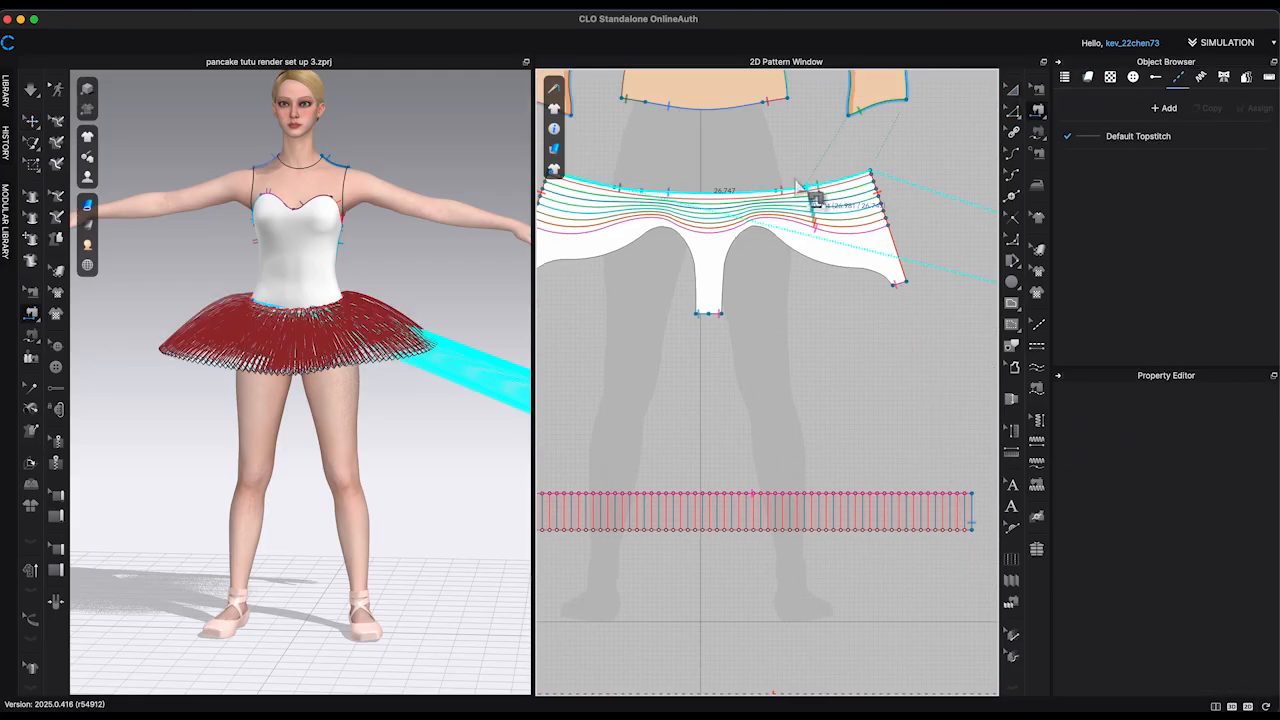
{"action": "scroll", "coordinate": [800, 185], "scroll_direction": "up", "scroll_amount": 5}
{"action": "left_click", "coordinate": [866, 223]}
{"action": "scroll", "coordinate": [858, 212], "scroll_direction": "down", "scroll_amount": 8}
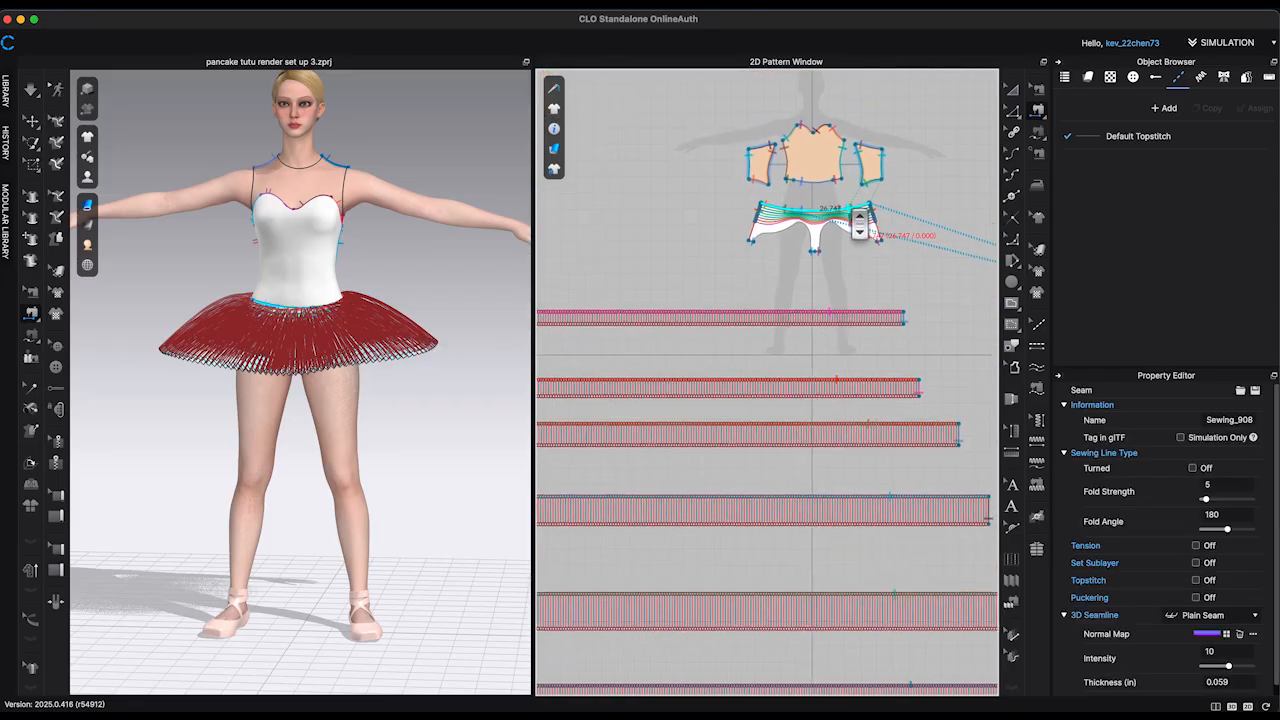
Step: Select the circular skirt piece and rotate it to lie horizontally in the 3D scene
{"action": "key", "text": "a"}
{"action": "scroll", "coordinate": [905, 262], "scroll_direction": "down", "scroll_amount": 5}
{"action": "middle_click_drag", "start_coordinate": [920, 260], "coordinate": [811, 275]}
{"action": "left_click", "coordinate": [909, 308]}
{"action": "key", "text": "5"}
{"action": "scroll", "coordinate": [340, 352], "scroll_direction": "down", "scroll_amount": 8}
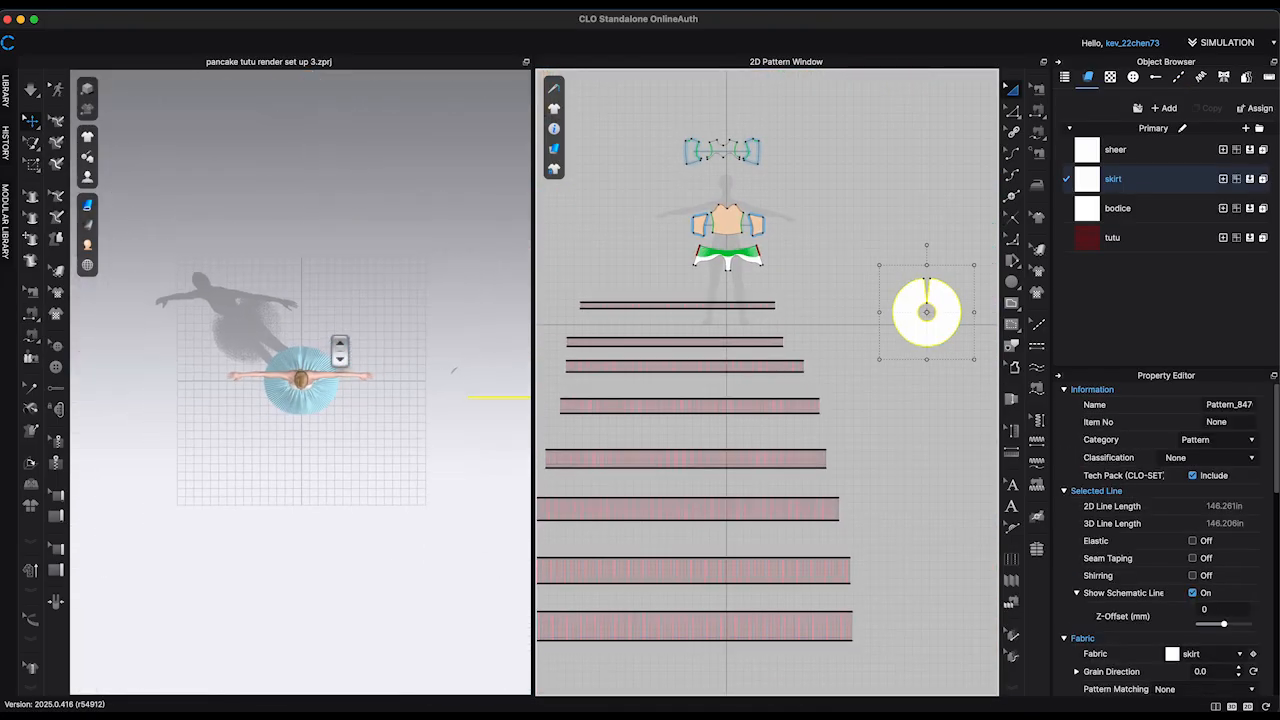
{"action": "scroll", "coordinate": [340, 351], "scroll_direction": "down", "scroll_amount": 4}
{"action": "right_click_drag", "start_coordinate": [346, 353], "coordinate": [407, 333]}
{"action": "left_click", "coordinate": [349, 364]}
{"action": "left_click", "coordinate": [416, 357]}
{"action": "left_click", "coordinate": [350, 339]}
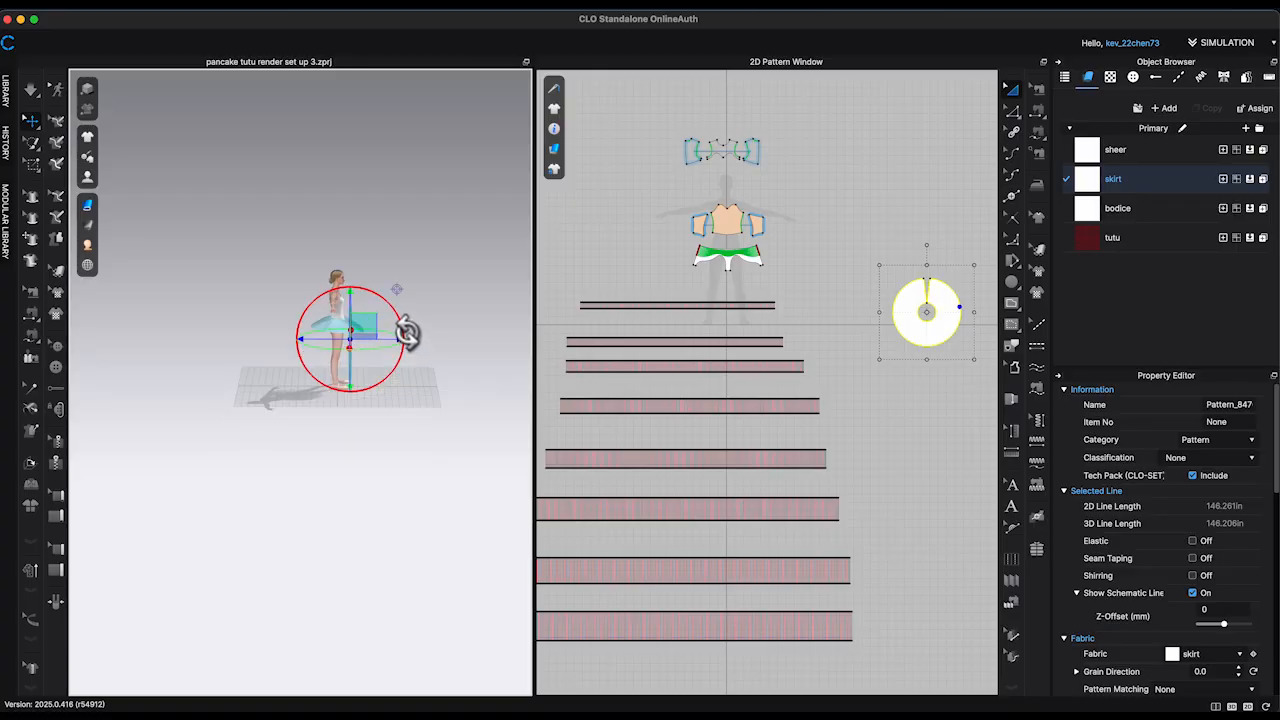
{"action": "left_click_drag", "start_coordinate": [407, 333], "coordinate": [360, 316]}
Step: Move the circular skirt piece around the avatar's waist above the tutu layers and simulate it
{"action": "key", "text": "5"}
{"action": "scroll", "coordinate": [437, 446], "scroll_direction": "down", "scroll_amount": 5}
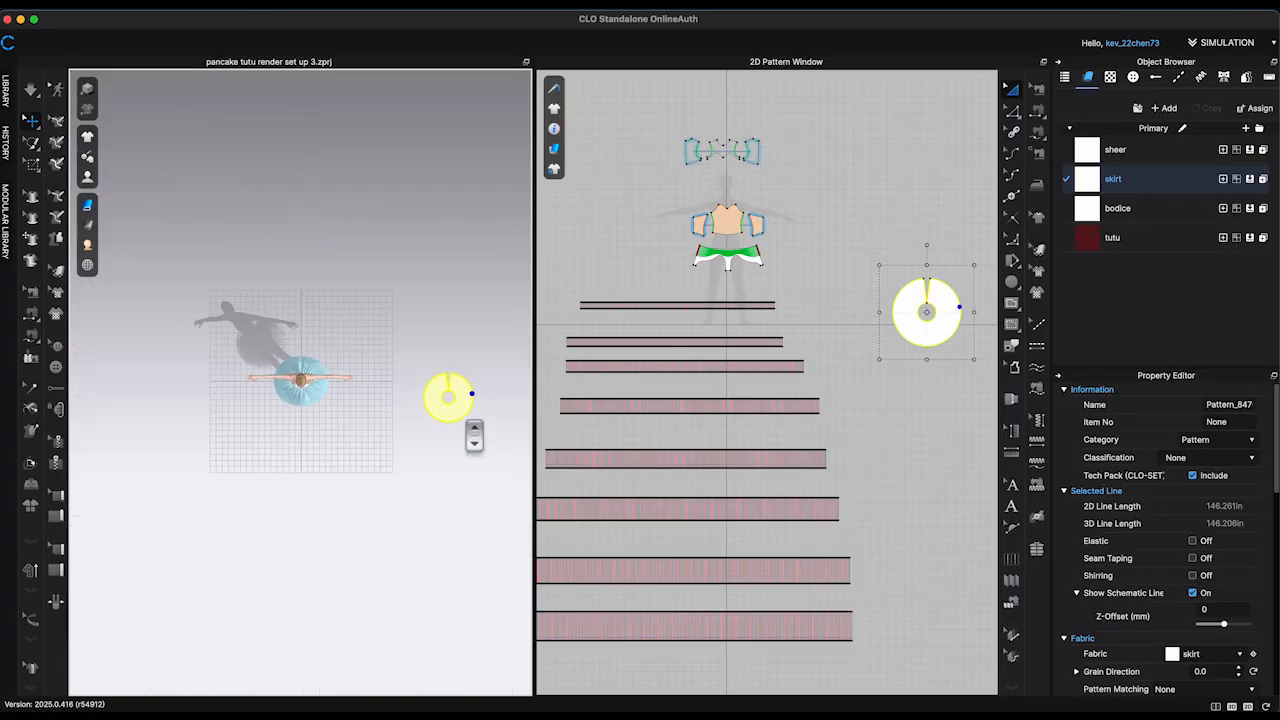
{"action": "left_click_drag", "start_coordinate": [467, 414], "coordinate": [318, 402]}
{"action": "key", "text": "2"}
{"action": "left_click_drag", "start_coordinate": [345, 586], "coordinate": [342, 317]}
{"action": "left_click", "coordinate": [495, 385]}
{"action": "right_click_drag", "start_coordinate": [495, 385], "coordinate": [478, 412]}
{"action": "left_click", "coordinate": [368, 358]}
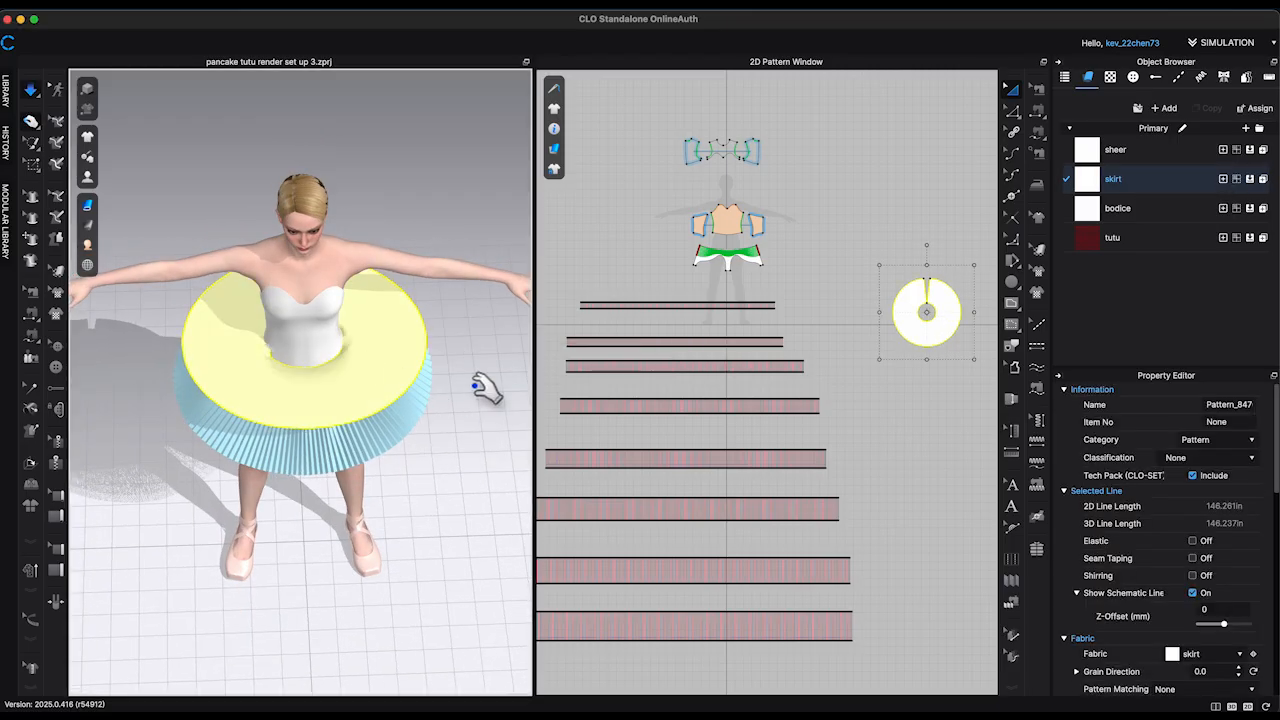
Step: Strengthen the circular skirt piece on the avatar
{"action": "right_click_drag", "start_coordinate": [486, 388], "coordinate": [500, 366]}
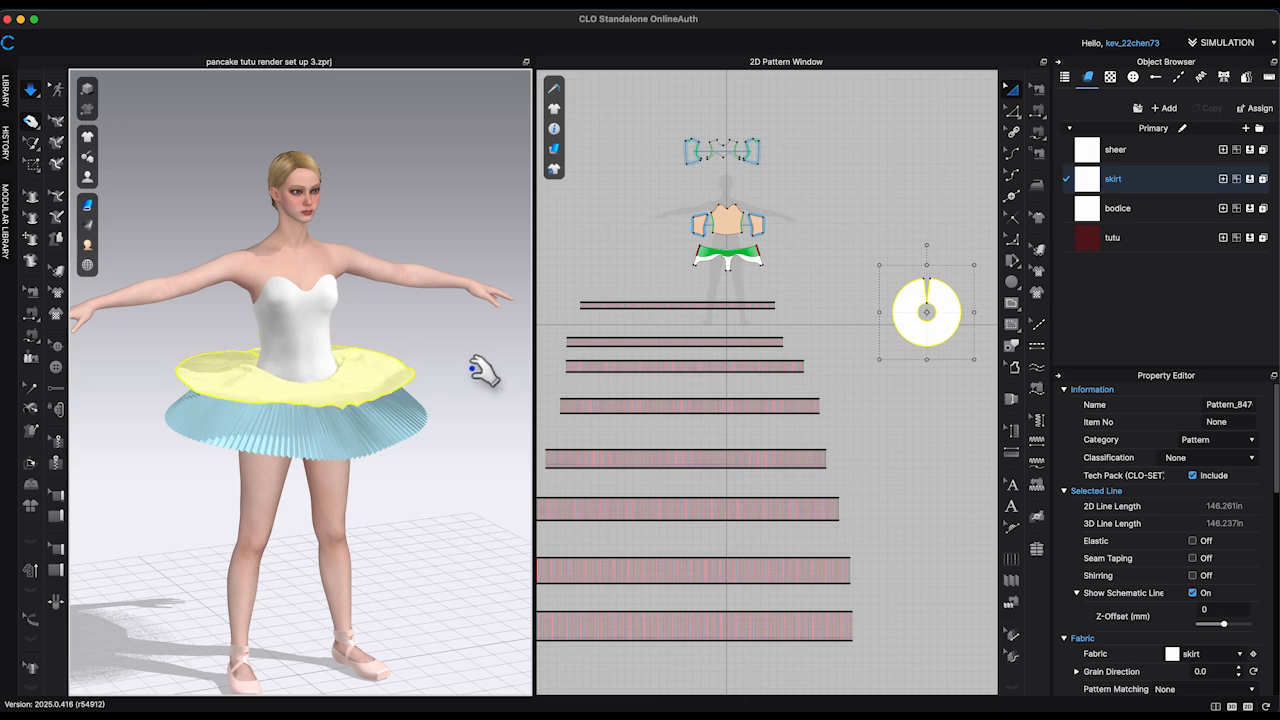
{"action": "right_click_drag", "start_coordinate": [486, 366], "coordinate": [385, 285]}
{"action": "right_click", "coordinate": [385, 285]}
{"action": "left_click", "coordinate": [452, 389]}
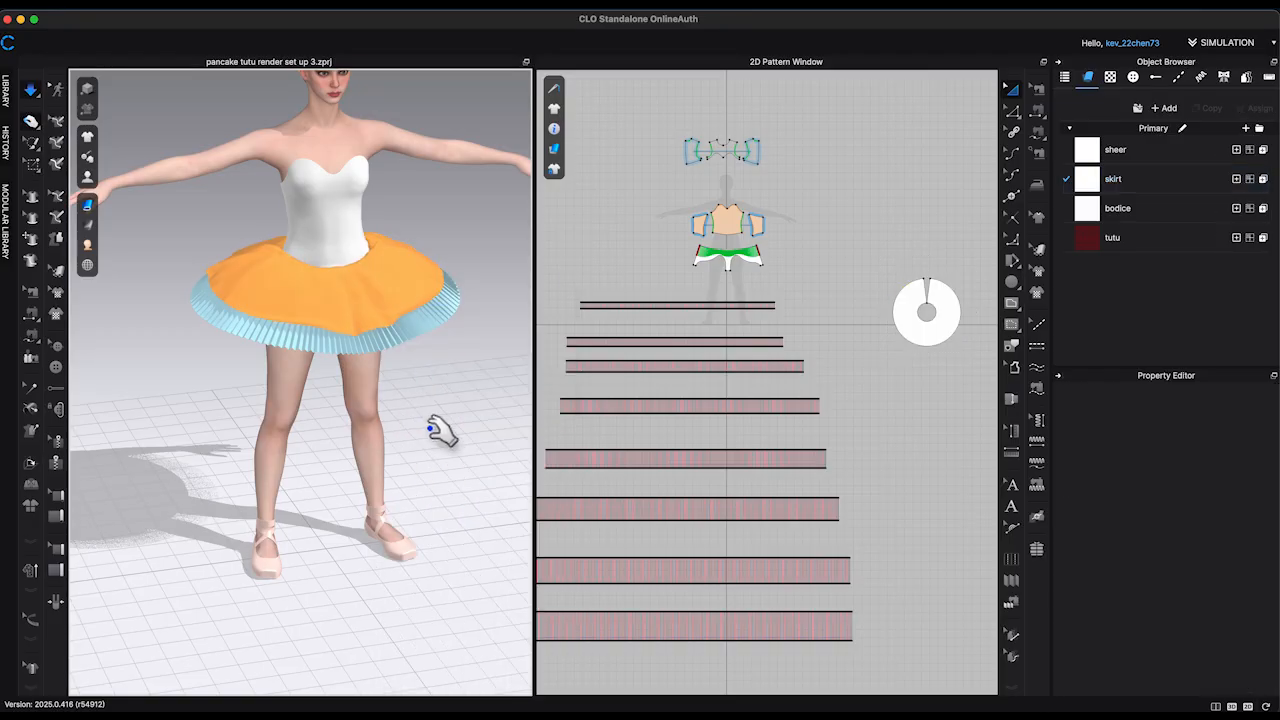
Step: Pull the strengthened skirt into an even shape over the tutu layers while simulating, working around the body
{"action": "left_click", "coordinate": [251, 283]}
{"action": "right_click_drag", "start_coordinate": [430, 427], "coordinate": [456, 376]}
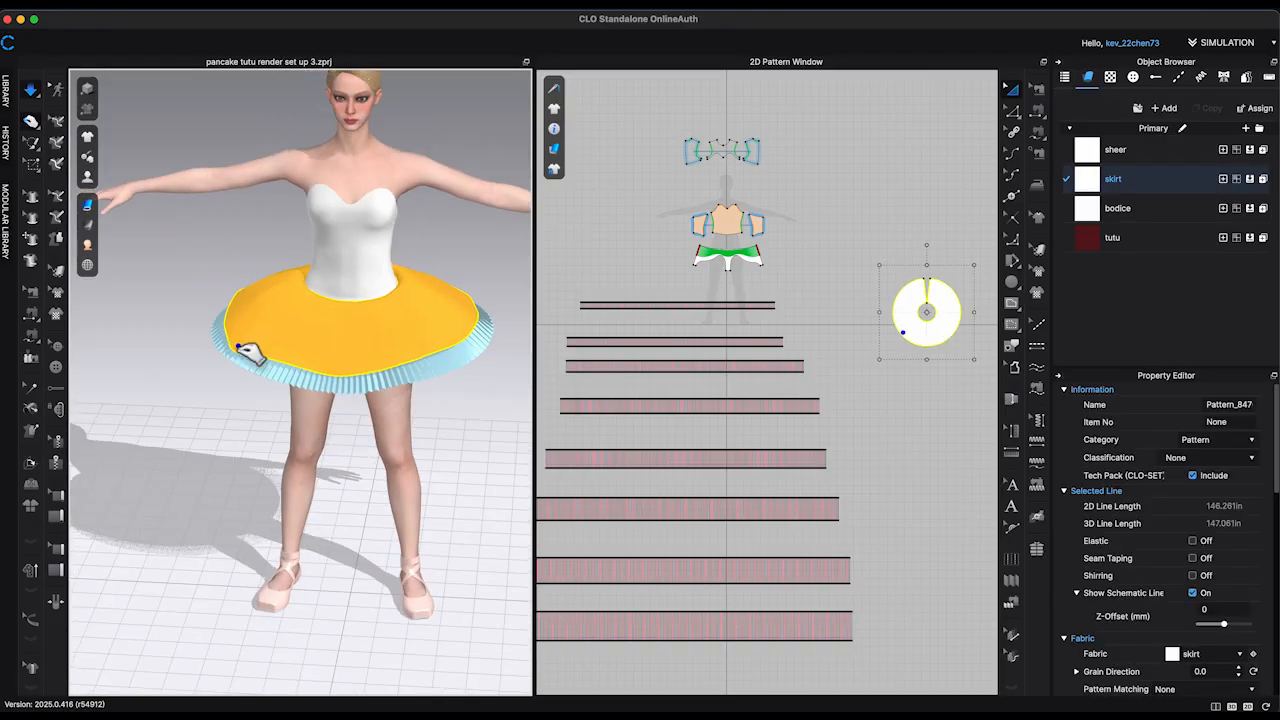
{"action": "right_click_drag", "start_coordinate": [484, 310], "coordinate": [288, 302]}
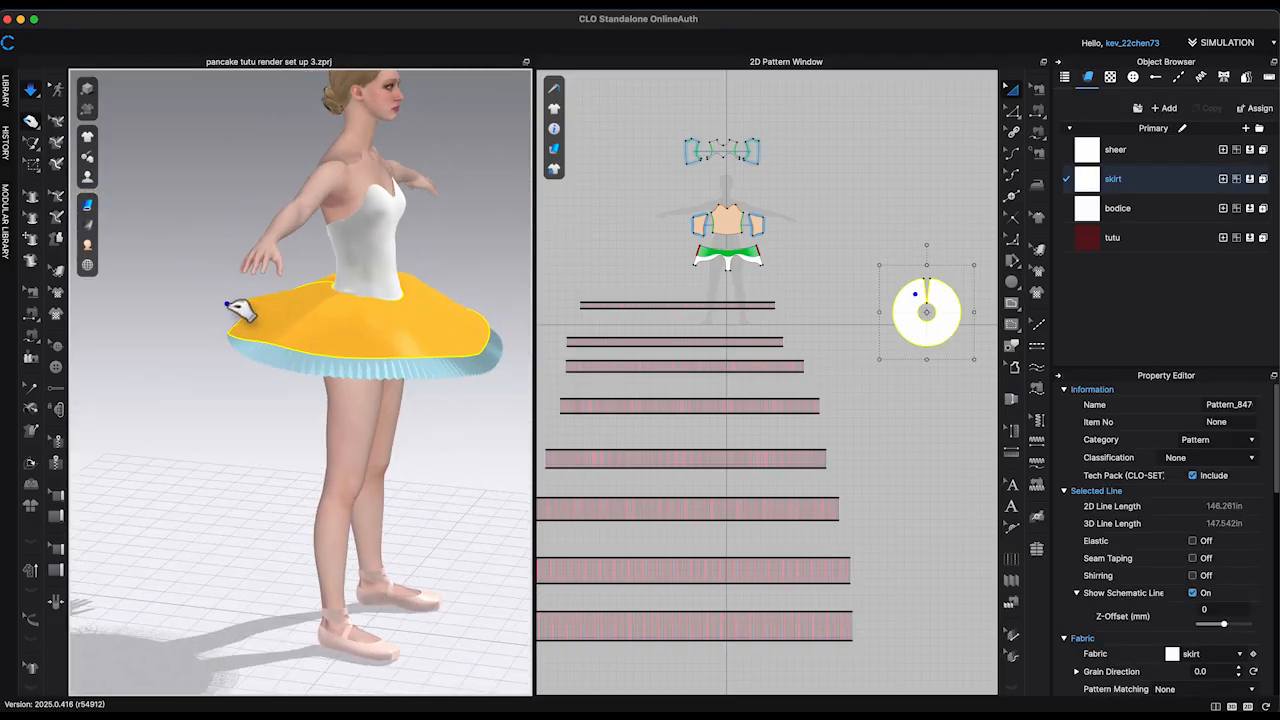
{"action": "right_click_drag", "start_coordinate": [445, 312], "coordinate": [268, 302]}
Step: Remove the strengthening from the circular skirt and bring up the skirt fabric's physical properties
{"action": "right_click", "coordinate": [350, 308]}
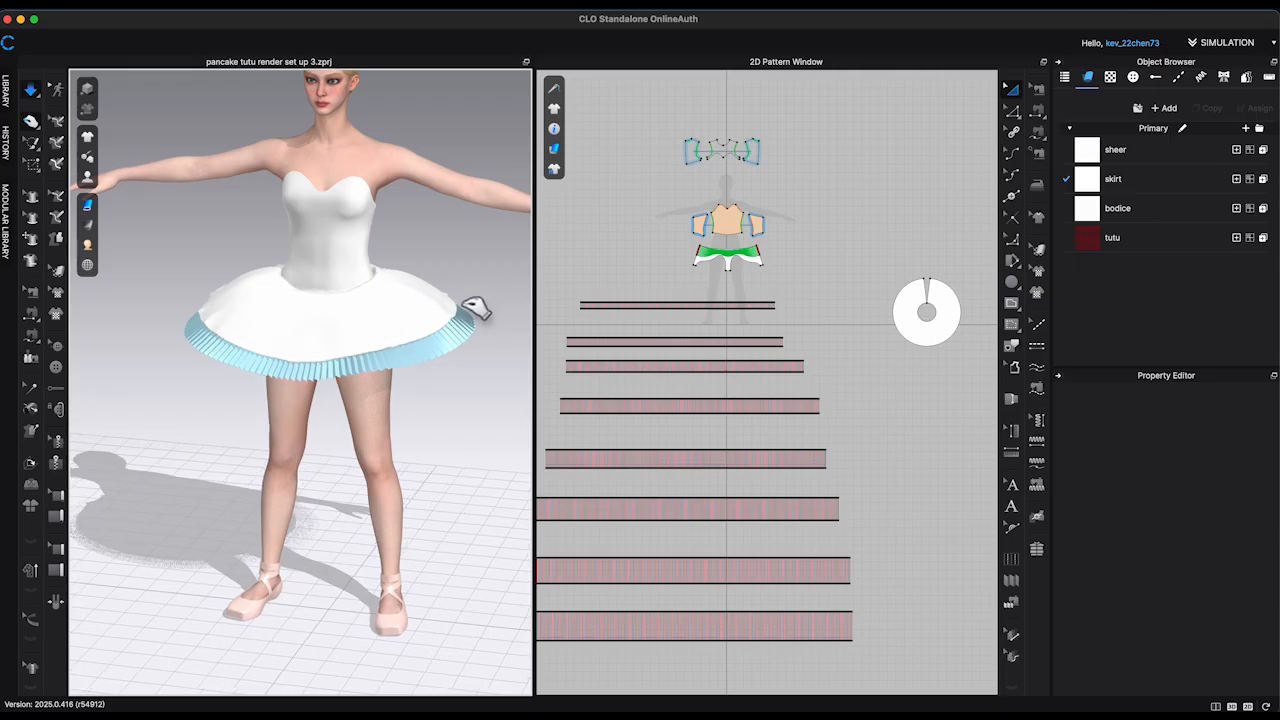
{"action": "left_click", "coordinate": [472, 314]}
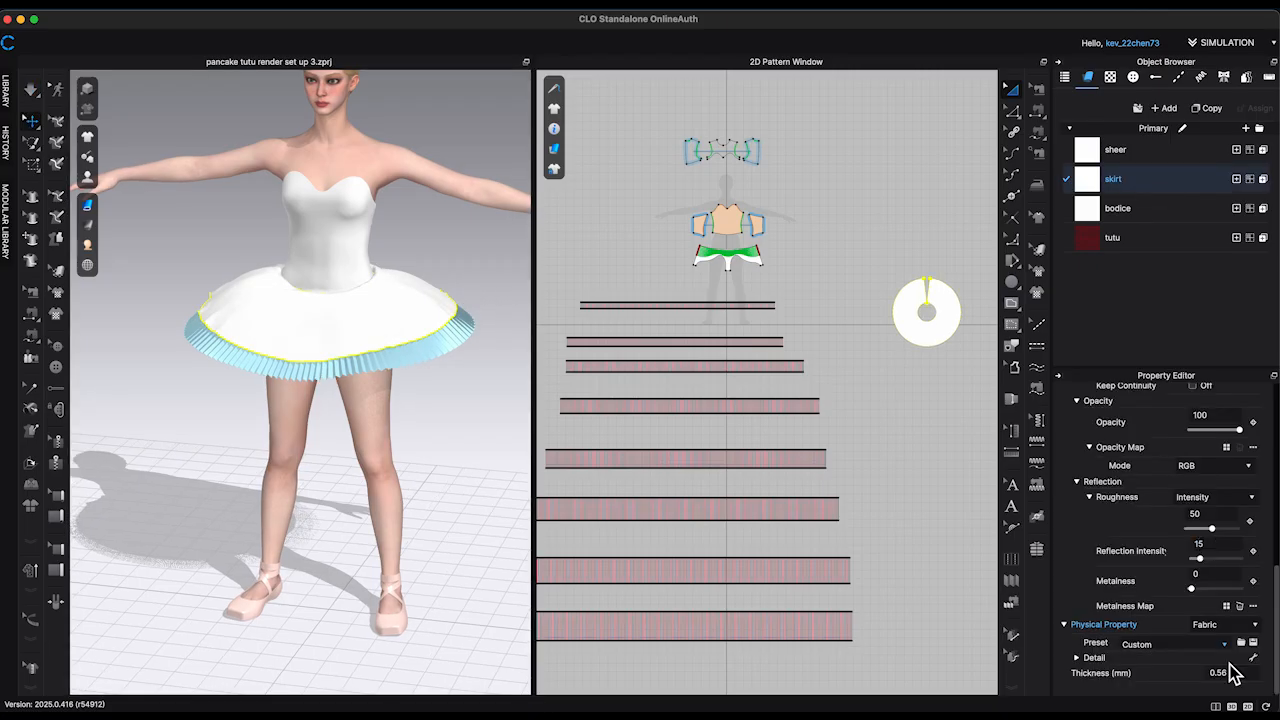
{"action": "scroll", "coordinate": [1245, 545], "scroll_direction": "up", "scroll_amount": 5}
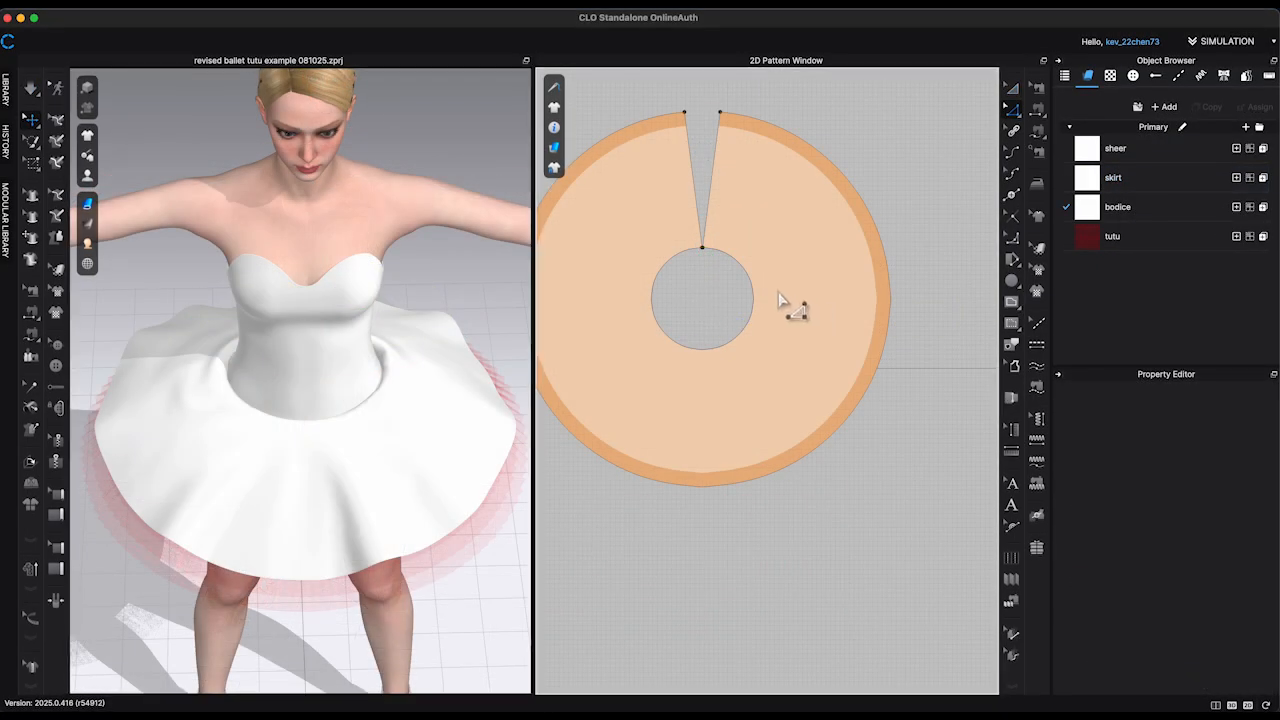
Step: Add a point on each side of the skirt's inner waist circle and move both outward to widen the opening into an oval
{"action": "left_click_drag", "start_coordinate": [746, 337], "coordinate": [804, 344]}
{"action": "left_click", "coordinate": [710, 306]}
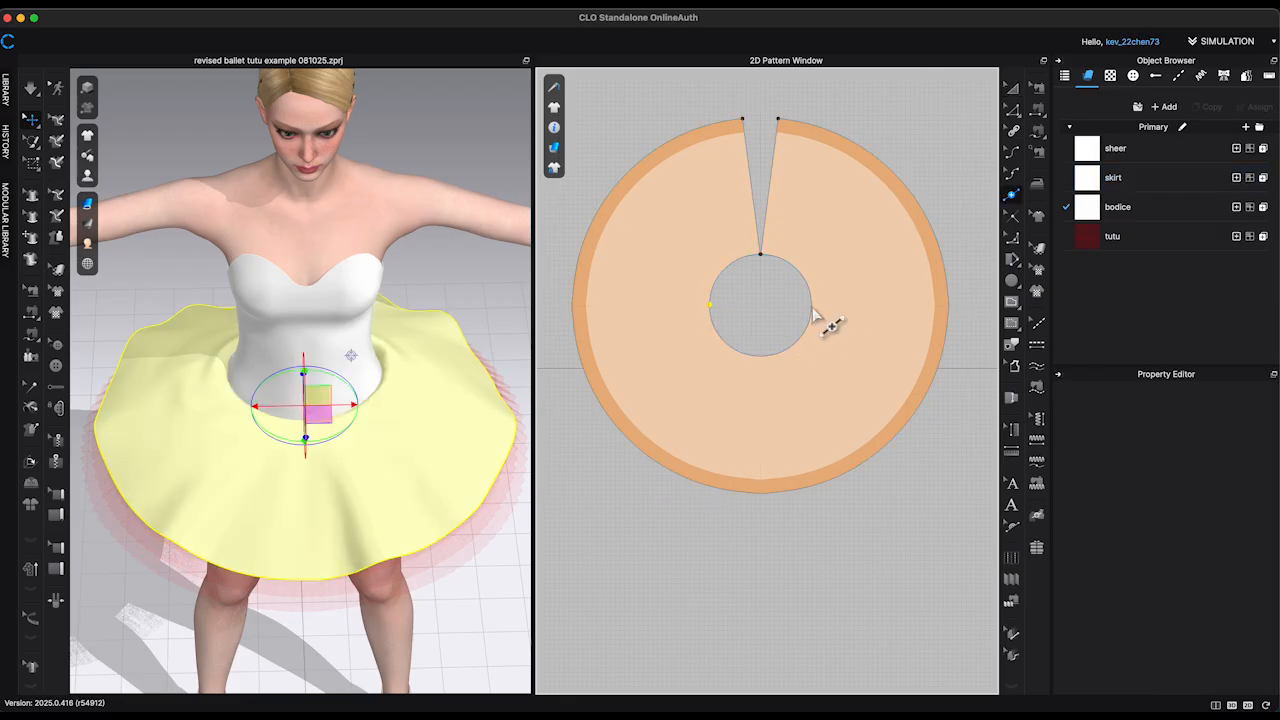
{"action": "key", "text": "z"}
{"action": "left_click_drag", "start_coordinate": [710, 305], "coordinate": [704, 305]}
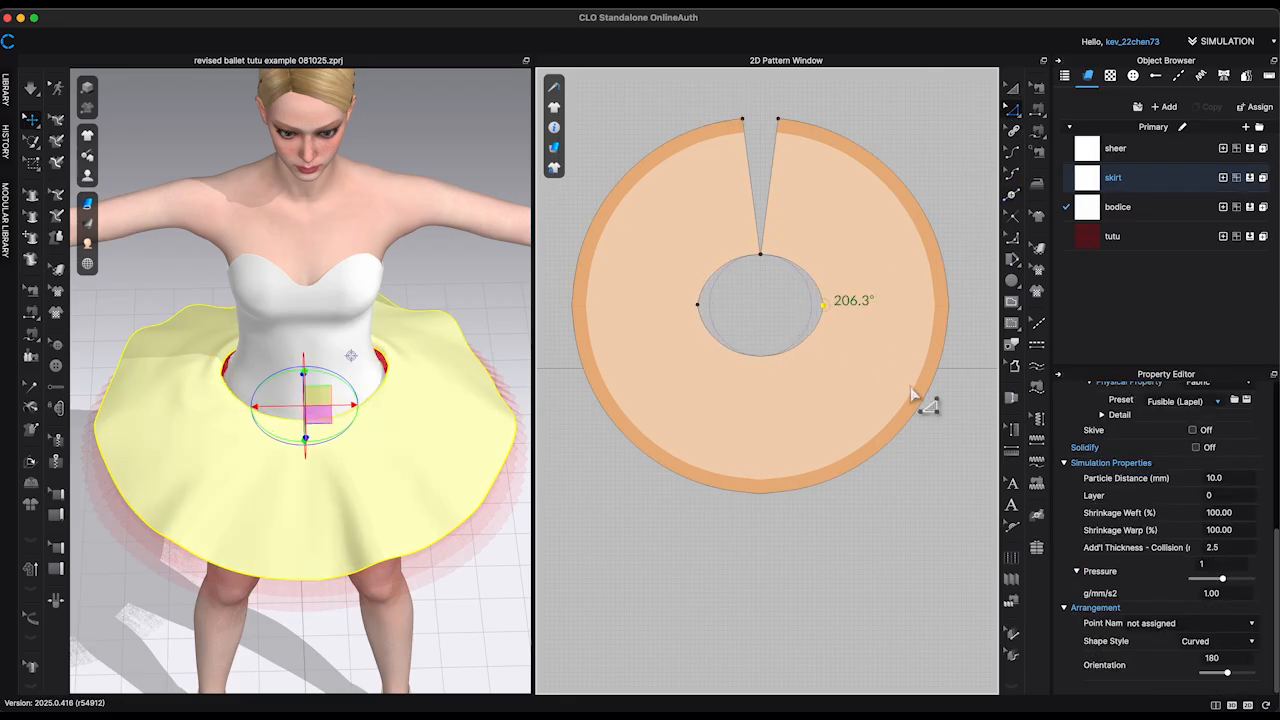
Step: Smooth the curve at both side points of the skirt's waist opening and simulate the reshaped piece
{"action": "left_click", "coordinate": [1014, 243]}
{"action": "scroll", "coordinate": [706, 307], "scroll_direction": "up", "scroll_amount": 5}
{"action": "left_click", "coordinate": [692, 303]}
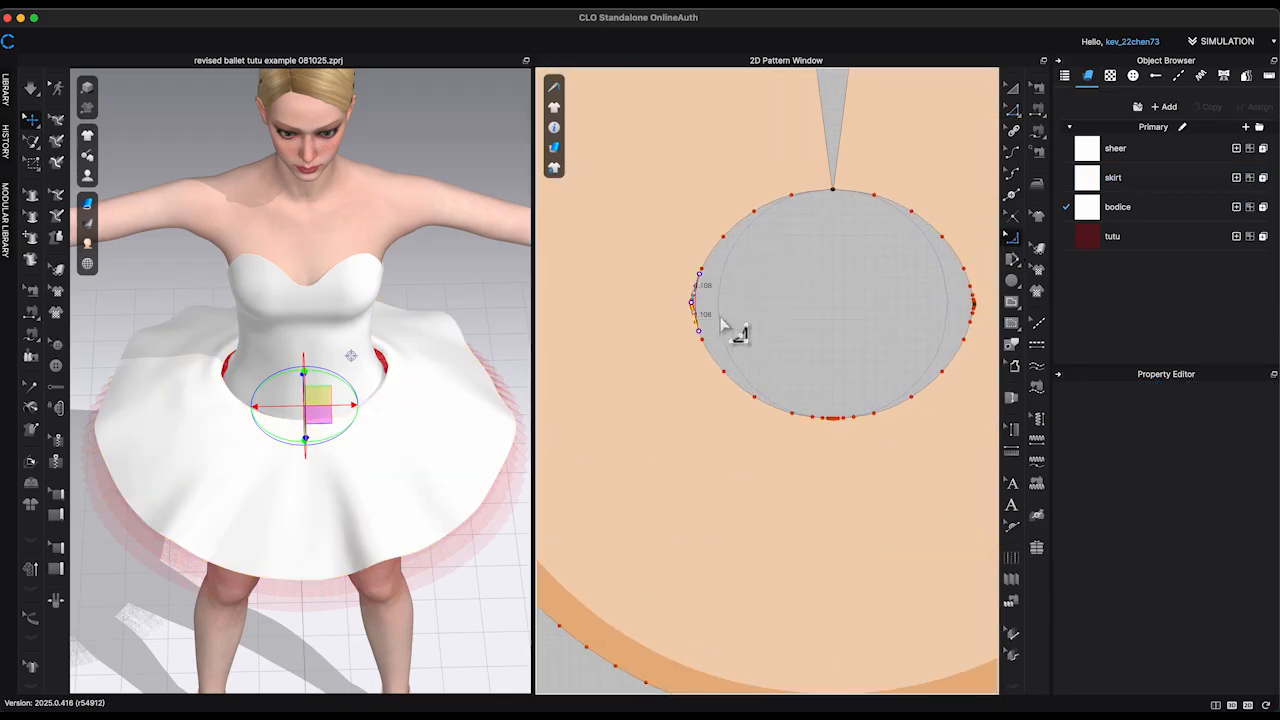
{"action": "scroll", "coordinate": [840, 312], "scroll_direction": "up", "scroll_amount": 1}
{"action": "scroll", "coordinate": [920, 314], "scroll_direction": "up", "scroll_amount": 3}
{"action": "middle_click_drag", "start_coordinate": [905, 319], "coordinate": [800, 326]}
{"action": "left_click", "coordinate": [924, 311]}
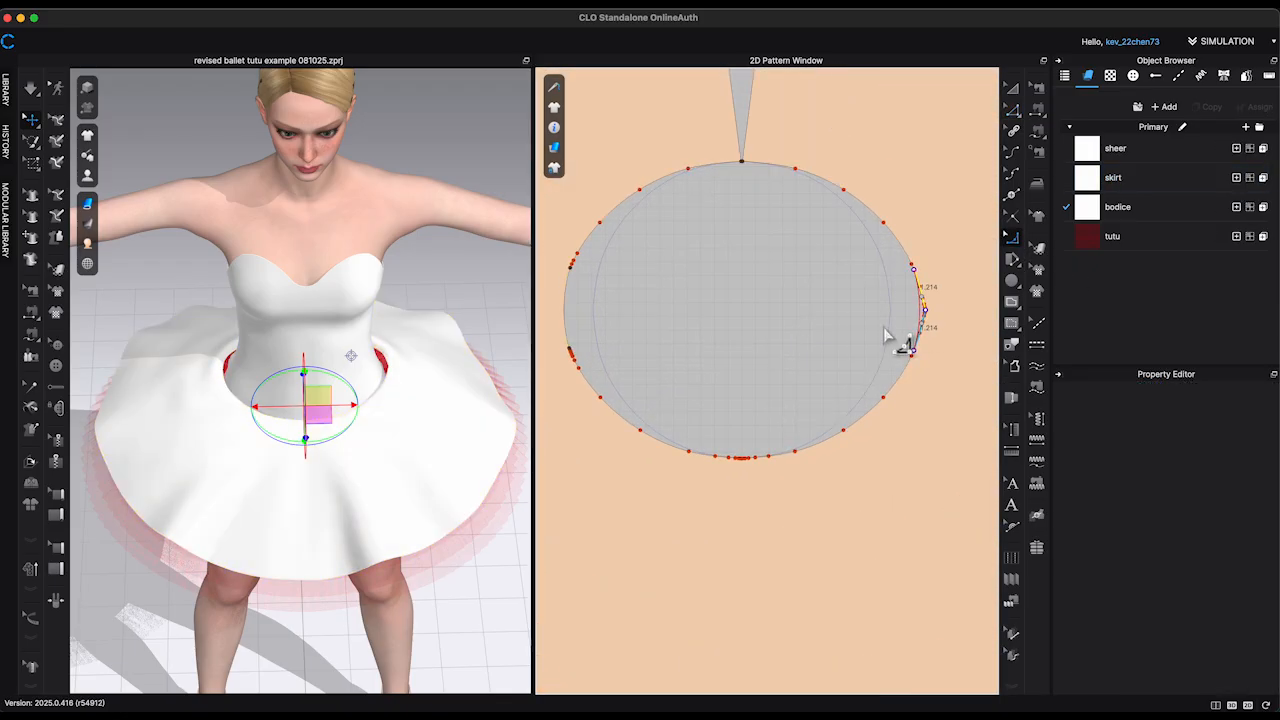
{"action": "scroll", "coordinate": [883, 327], "scroll_direction": "up", "scroll_amount": 1}
{"action": "left_click", "coordinate": [1013, 112]}
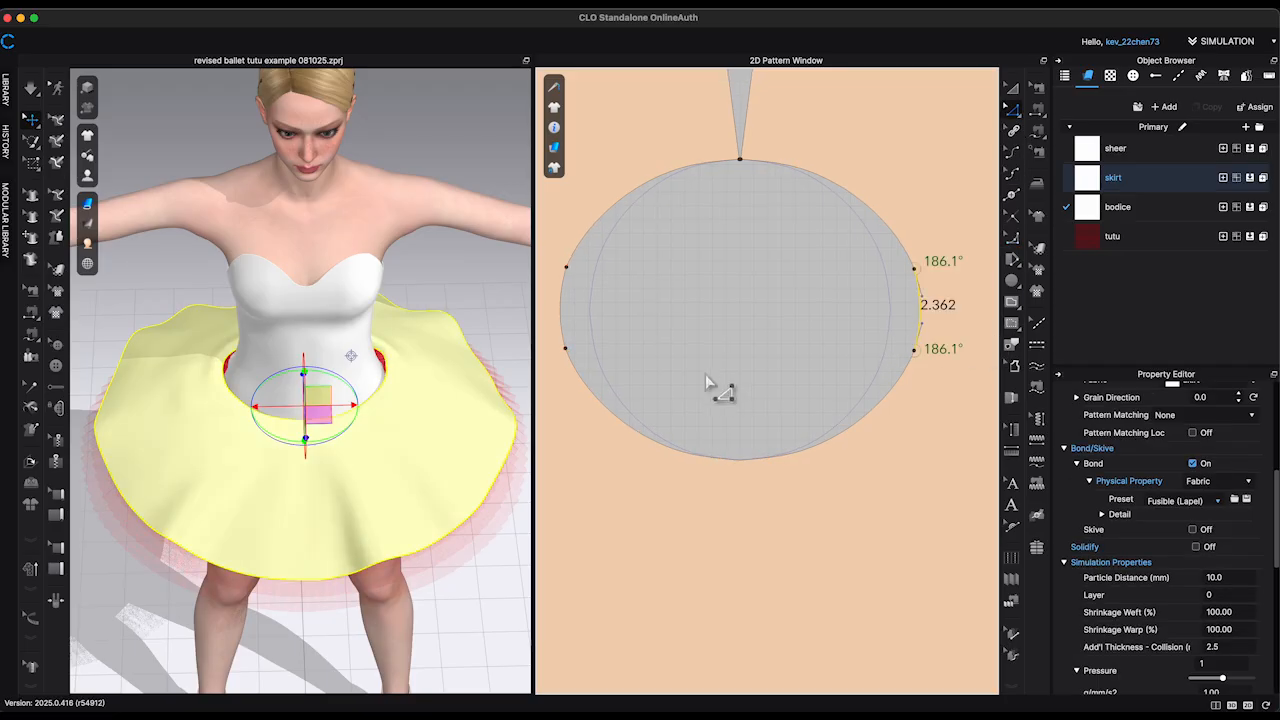
{"action": "key", "text": "space"}
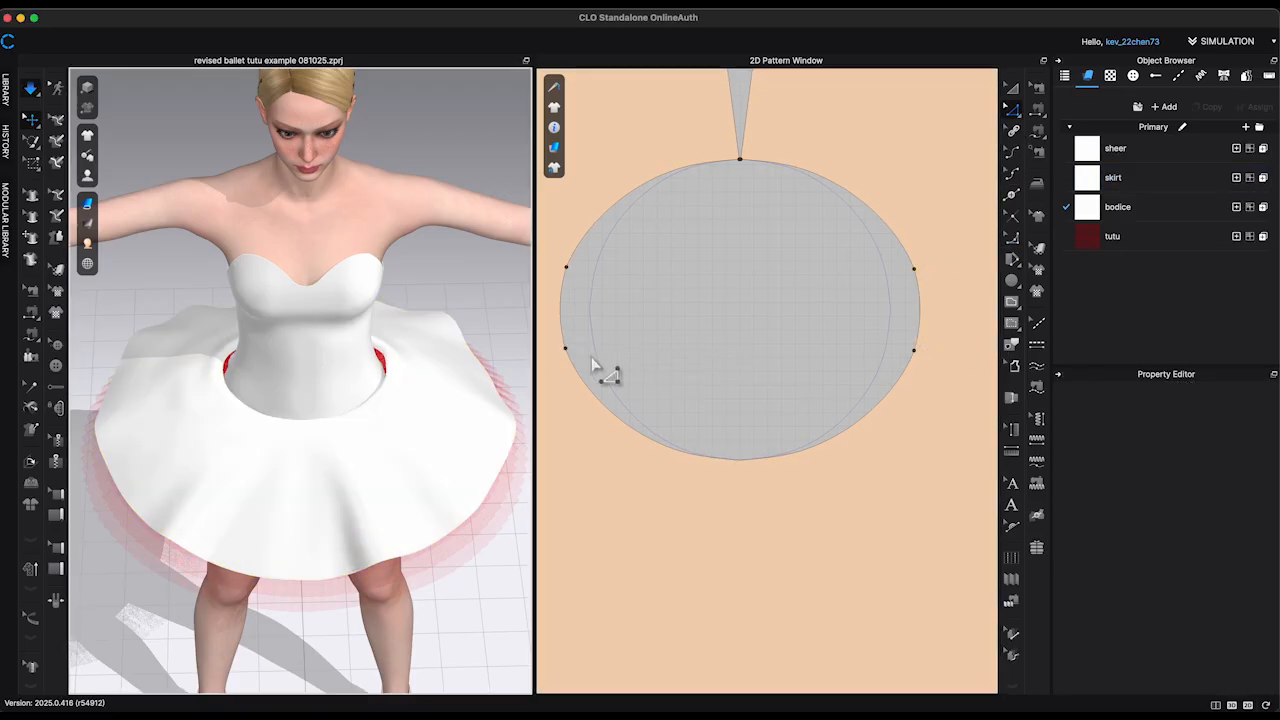
{"action": "scroll", "coordinate": [494, 320], "scroll_direction": "up", "scroll_amount": 2}
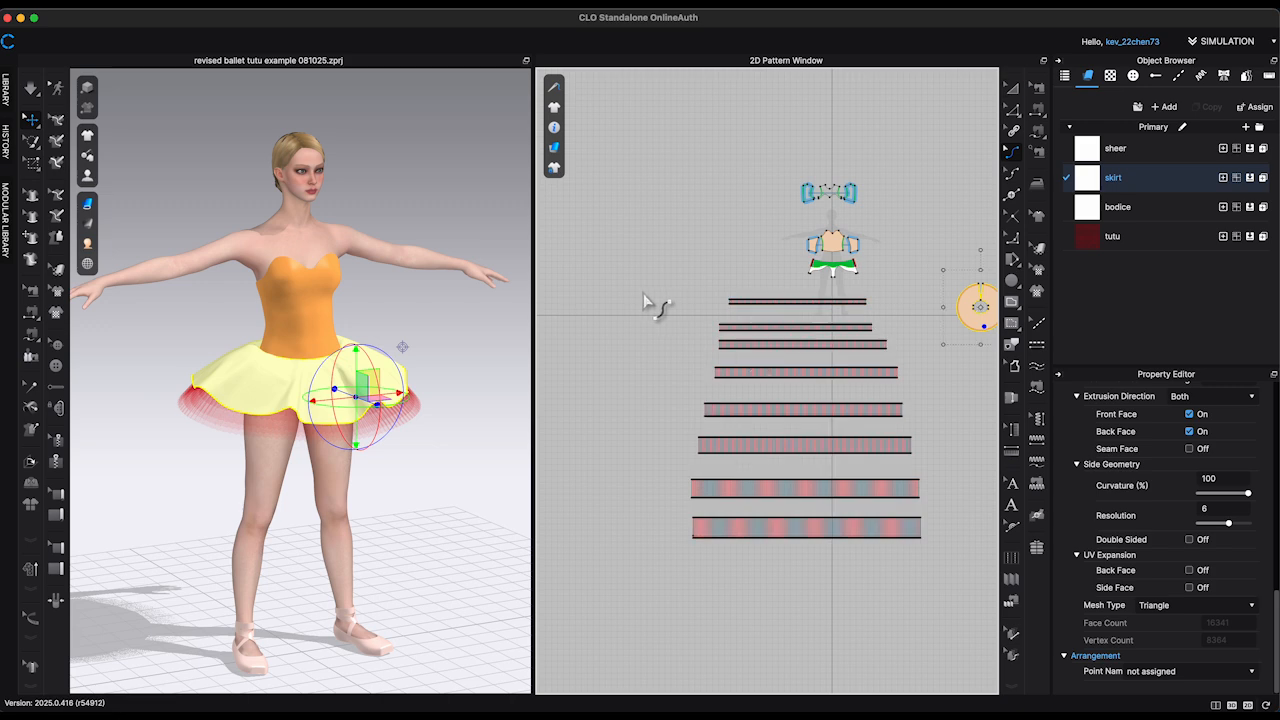
Step: Select the eight pleated tulle layers and simulate the tutu beneath the circular skirt
{"action": "left_click_drag", "start_coordinate": [643, 293], "coordinate": [945, 560]}
{"action": "scroll", "coordinate": [1215, 580], "scroll_direction": "up", "scroll_amount": 5}
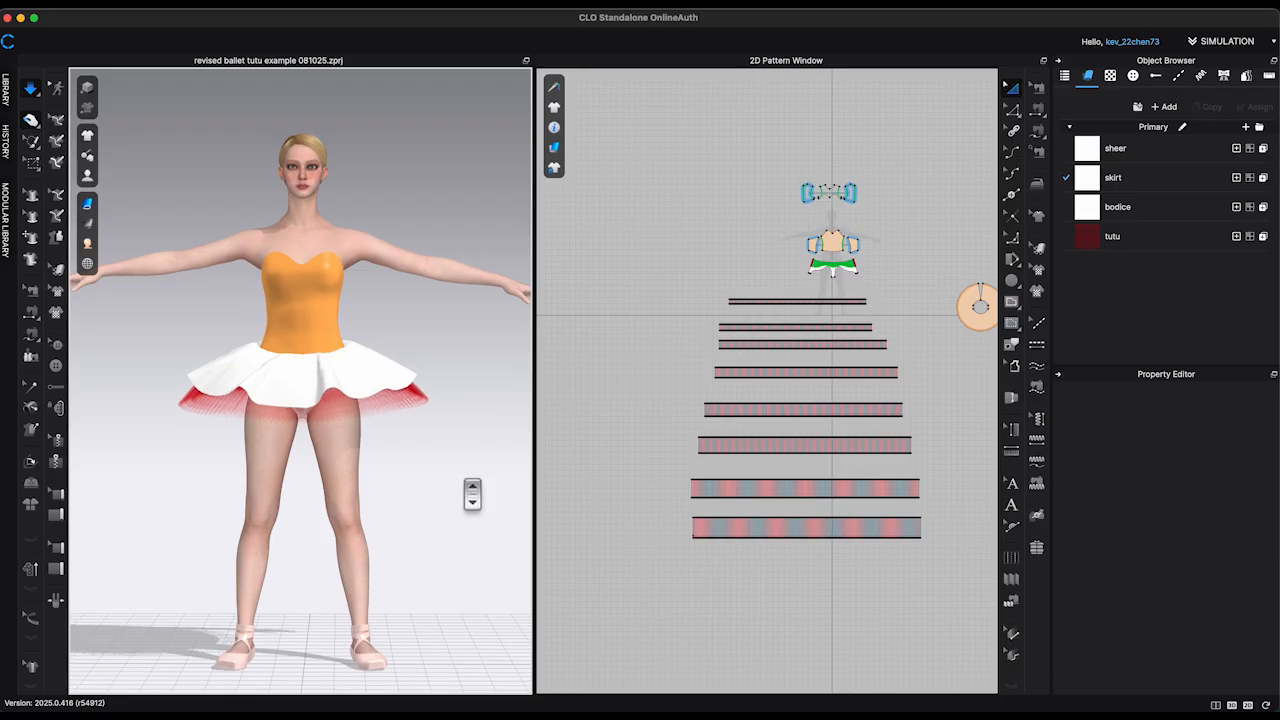
{"action": "scroll", "coordinate": [469, 491], "scroll_direction": "up", "scroll_amount": 2}
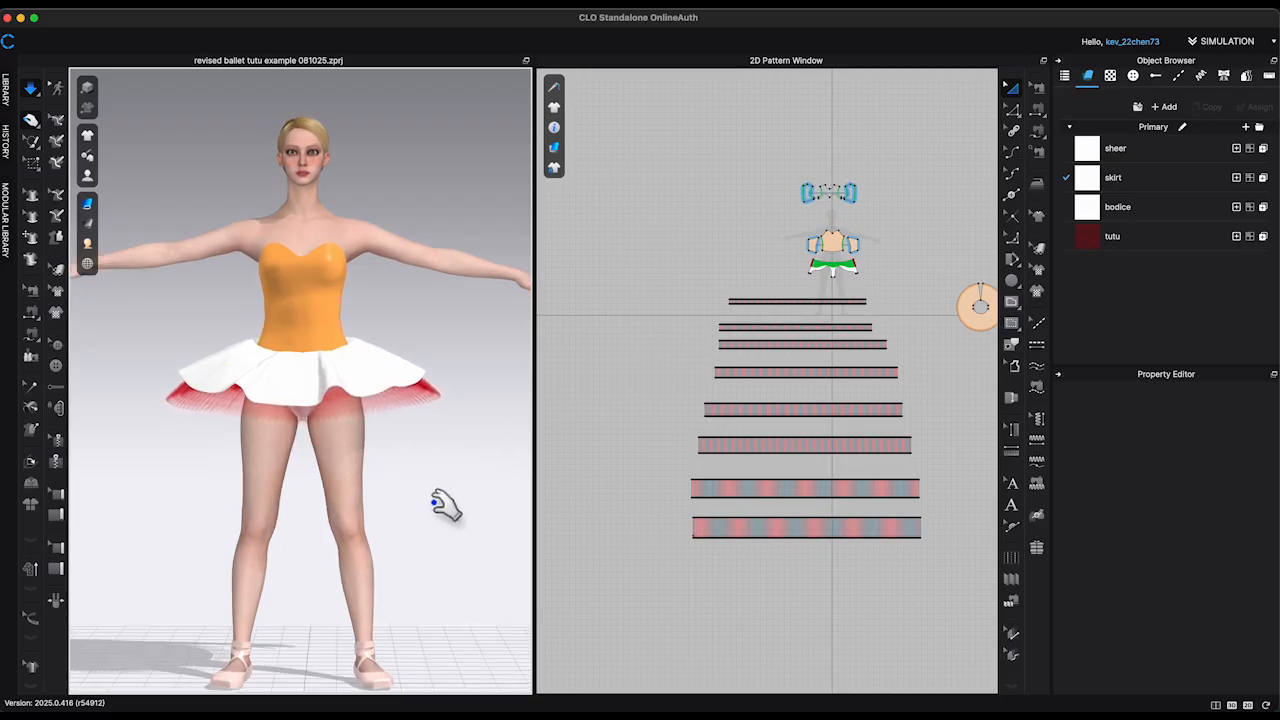
{"action": "right_click_drag", "start_coordinate": [445, 507], "coordinate": [357, 514]}
Step: Freeze all eight pleated tulle layers
{"action": "left_click_drag", "start_coordinate": [670, 300], "coordinate": [937, 600]}
{"action": "right_click", "coordinate": [885, 529]}
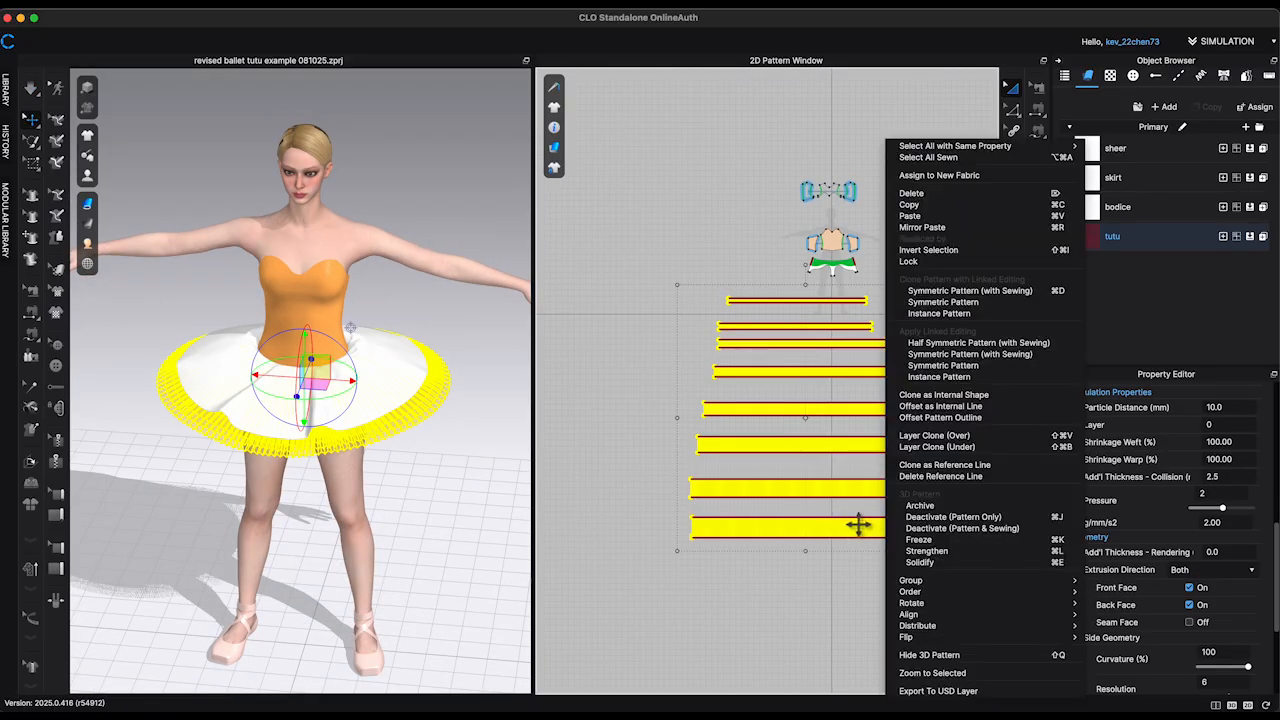
{"action": "left_click", "coordinate": [354, 495]}
{"action": "left_click_drag", "start_coordinate": [461, 507], "coordinate": [508, 495]}
{"action": "right_click_drag", "start_coordinate": [508, 495], "coordinate": [466, 534]}
Step: Draw an internal line about 11.5 in long from the skirt's front waist point to the hem and cut the piece along it
{"action": "left_click", "coordinate": [295, 413]}
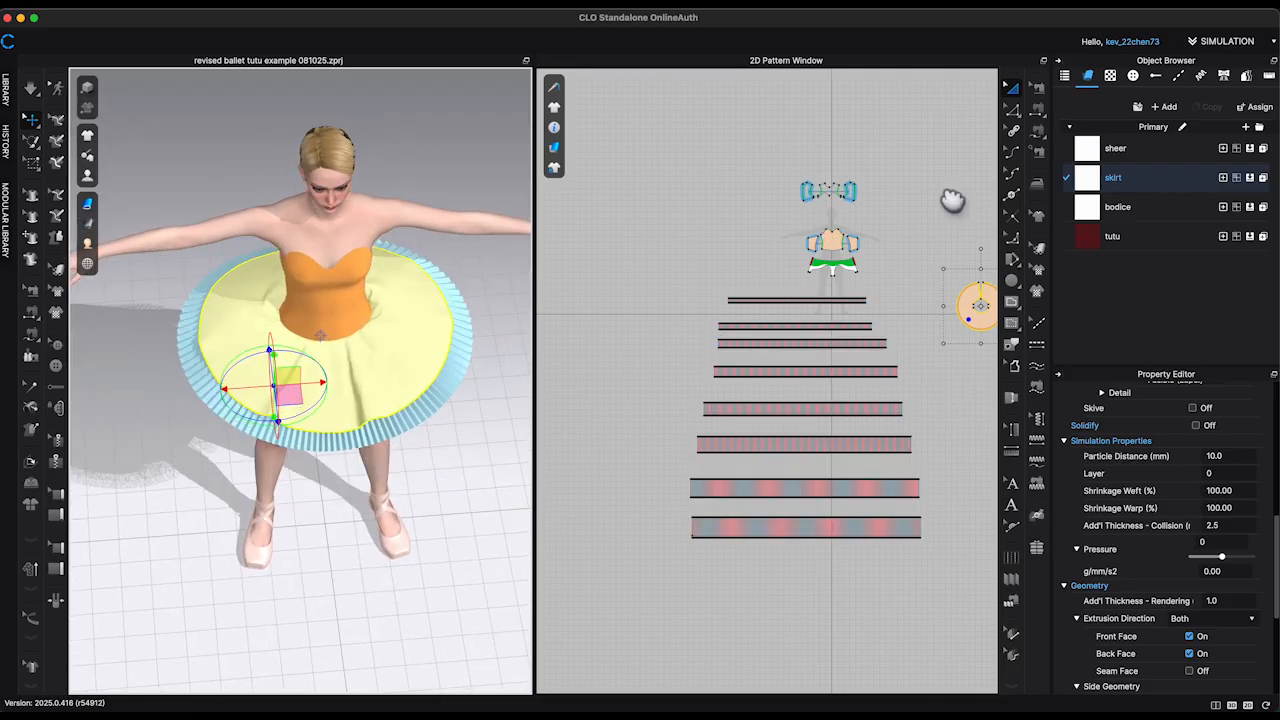
{"action": "middle_click_drag", "start_coordinate": [952, 201], "coordinate": [724, 206]}
{"action": "scroll", "coordinate": [750, 326], "scroll_direction": "up", "scroll_amount": 10}
{"action": "scroll", "coordinate": [741, 385], "scroll_direction": "down", "scroll_amount": 2}
{"action": "key", "text": "x"}
{"action": "key", "text": "g"}
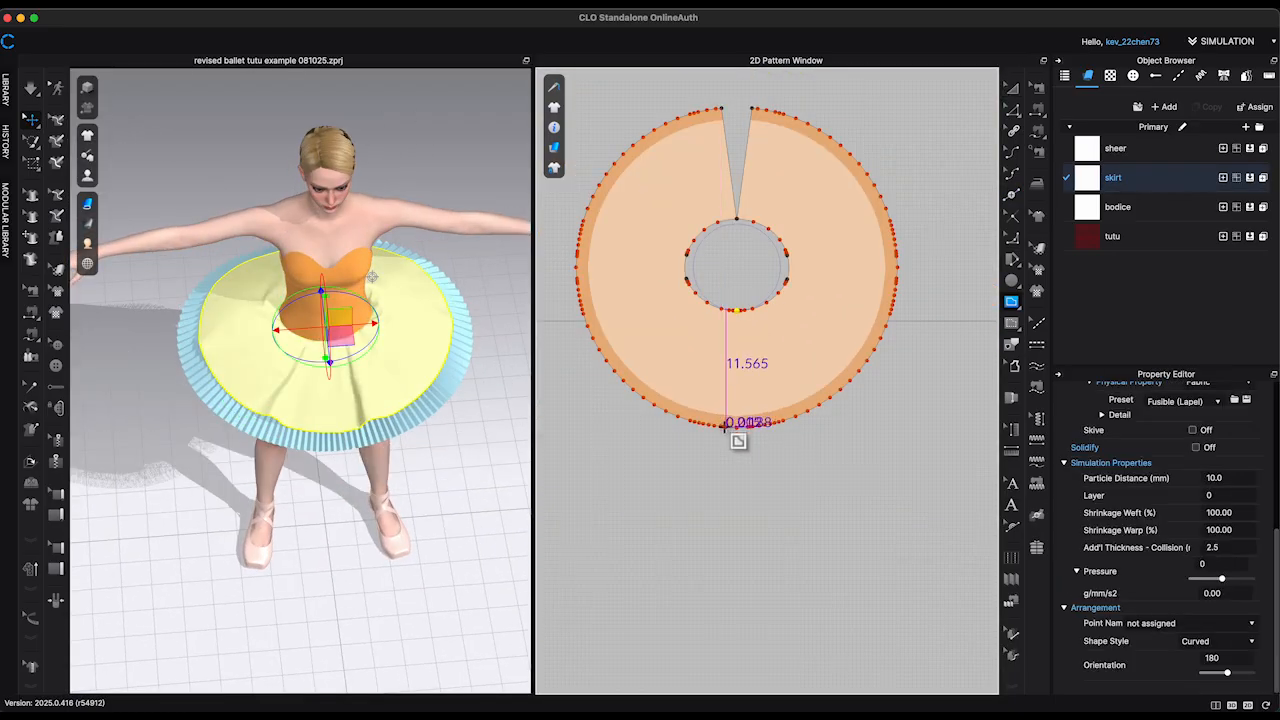
{"action": "left_click", "coordinate": [725, 425]}
{"action": "key", "text": "z"}
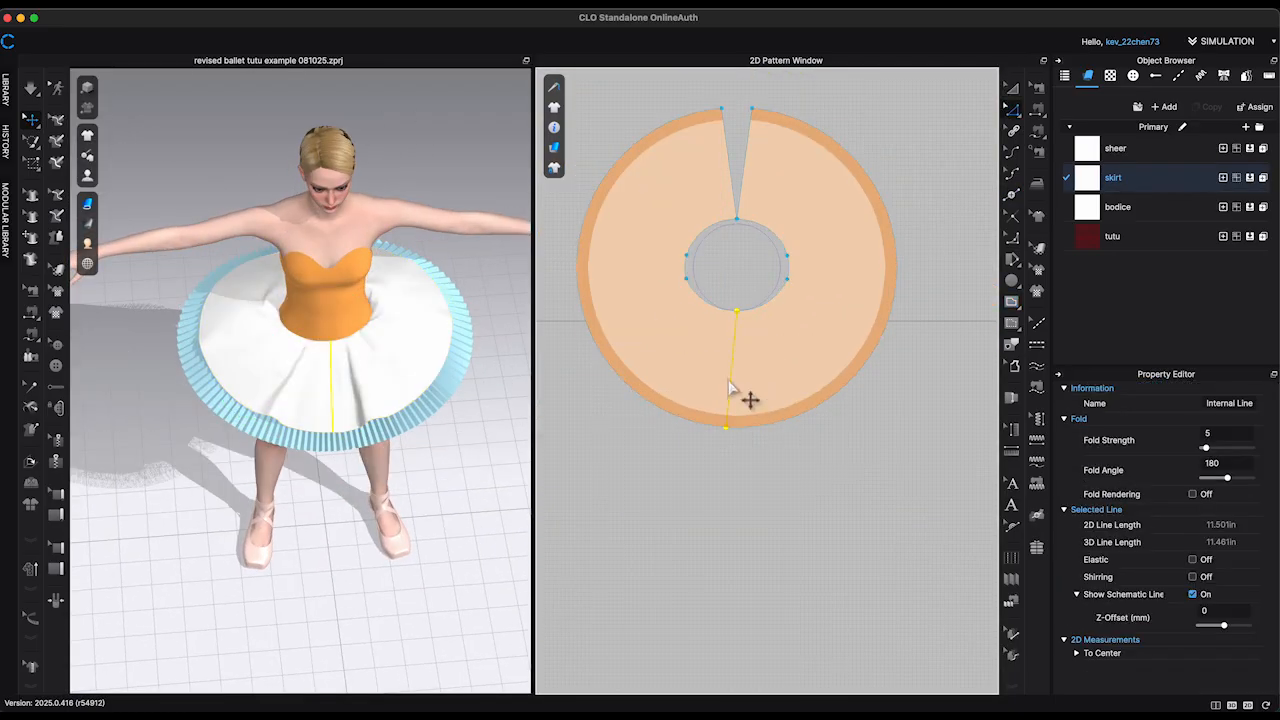
{"action": "right_click", "coordinate": [729, 379]}
{"action": "left_click", "coordinate": [749, 537]}
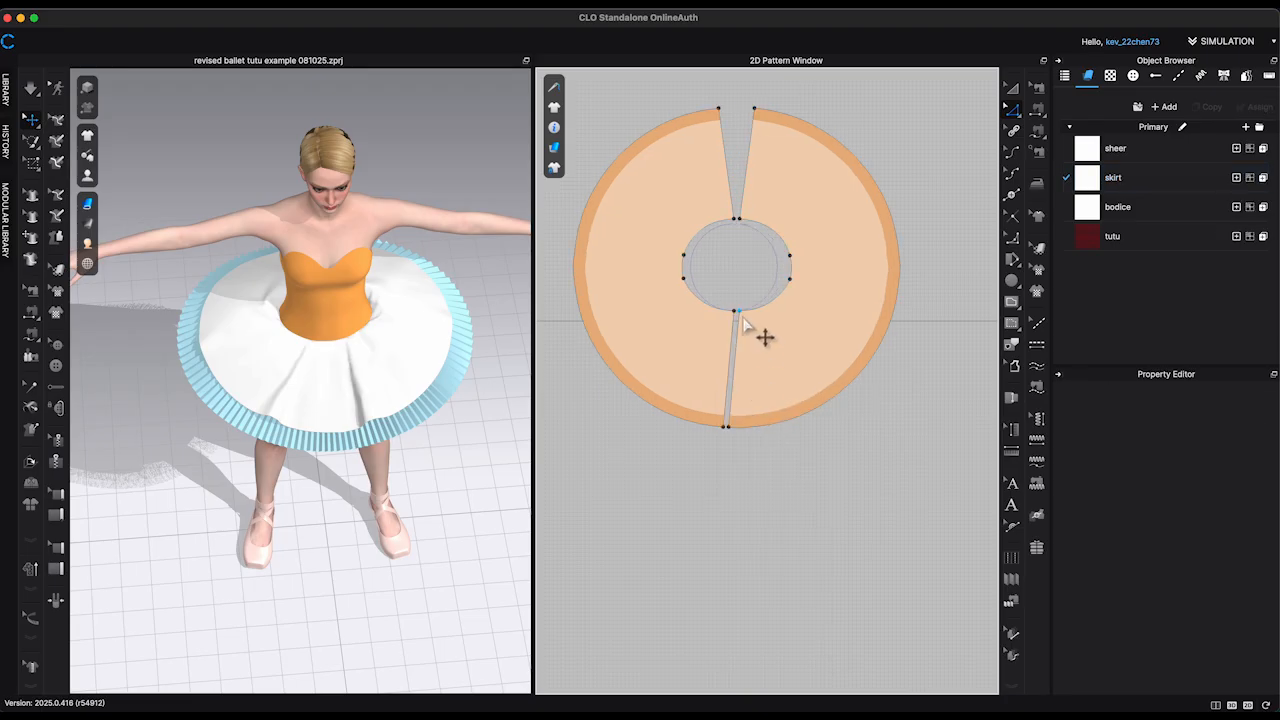
Step: Cut an angled wedge beside the skirt's front opening with a second internal line from waist to hem and delete the wedge
{"action": "scroll", "coordinate": [752, 429], "scroll_direction": "up", "scroll_amount": 5}
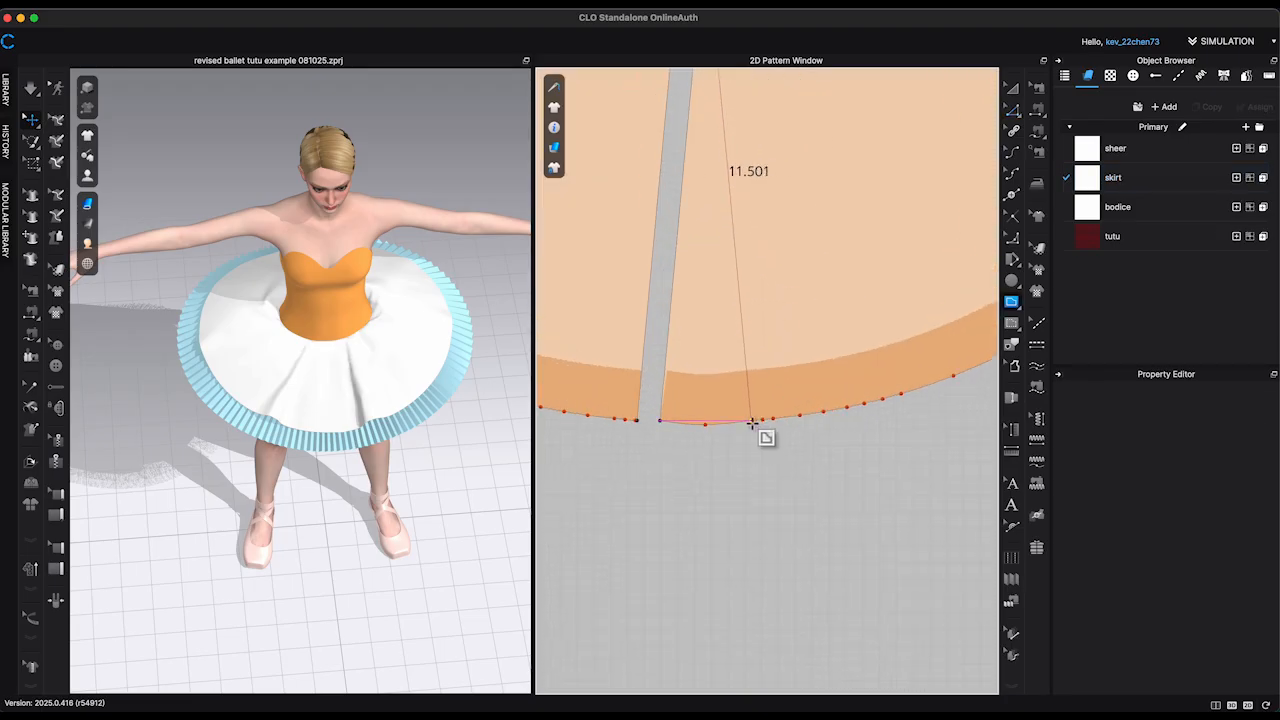
{"action": "left_click", "coordinate": [752, 418]}
{"action": "right_click", "coordinate": [748, 330]}
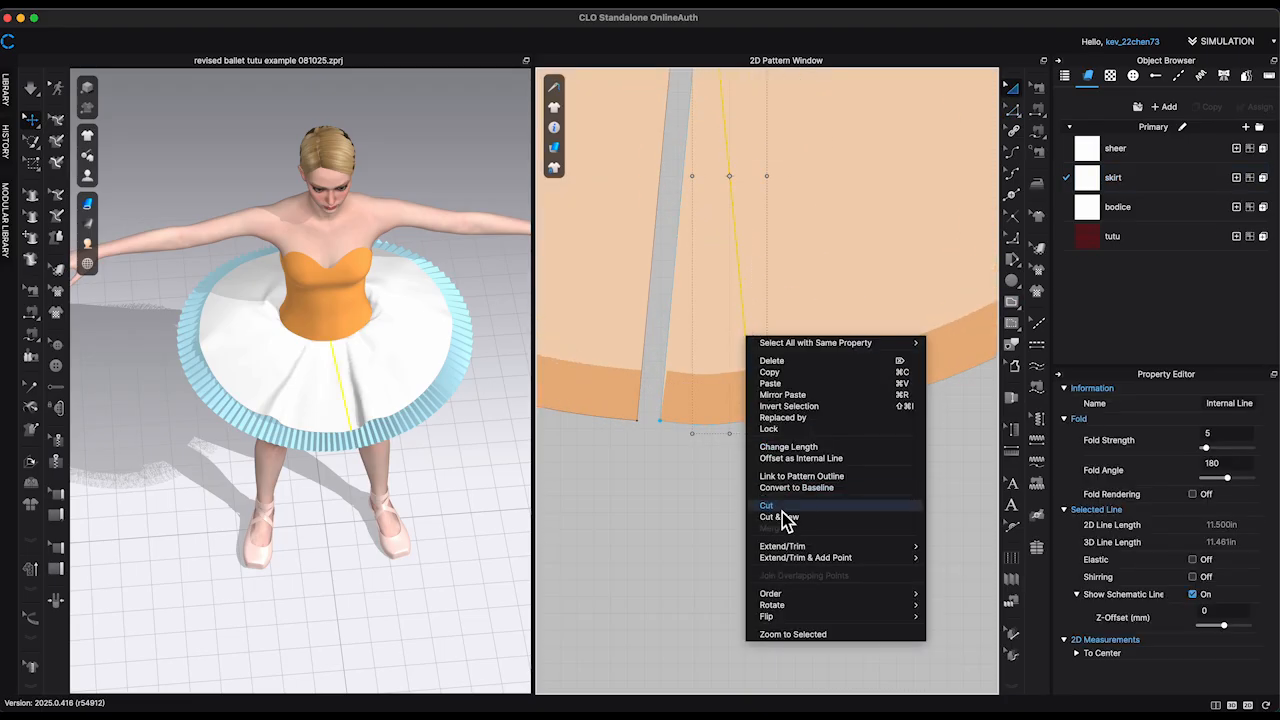
{"action": "left_click", "coordinate": [782, 512]}
{"action": "left_click", "coordinate": [698, 337]}
{"action": "key", "text": "Delete"}
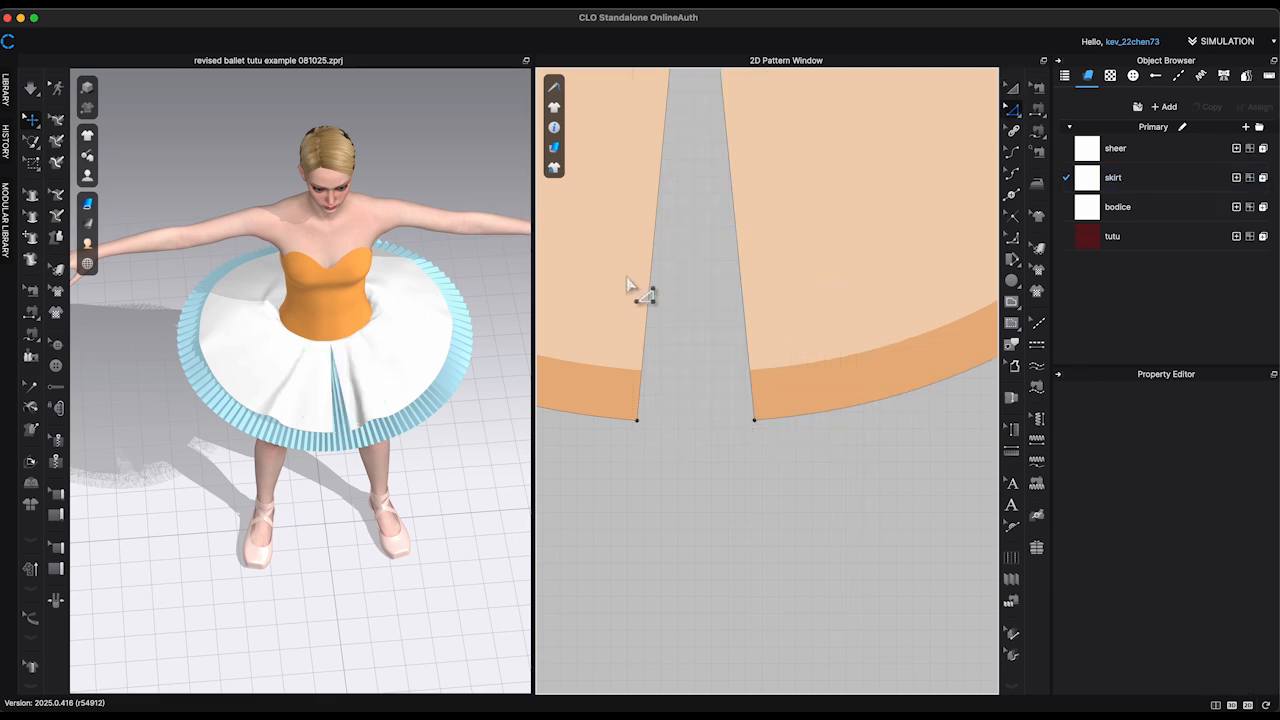
Step: Merge the two front cut edges back into a single skirt piece and simulate it
{"action": "left_click", "coordinate": [738, 285]}
{"action": "left_click", "coordinate": [787, 425]}
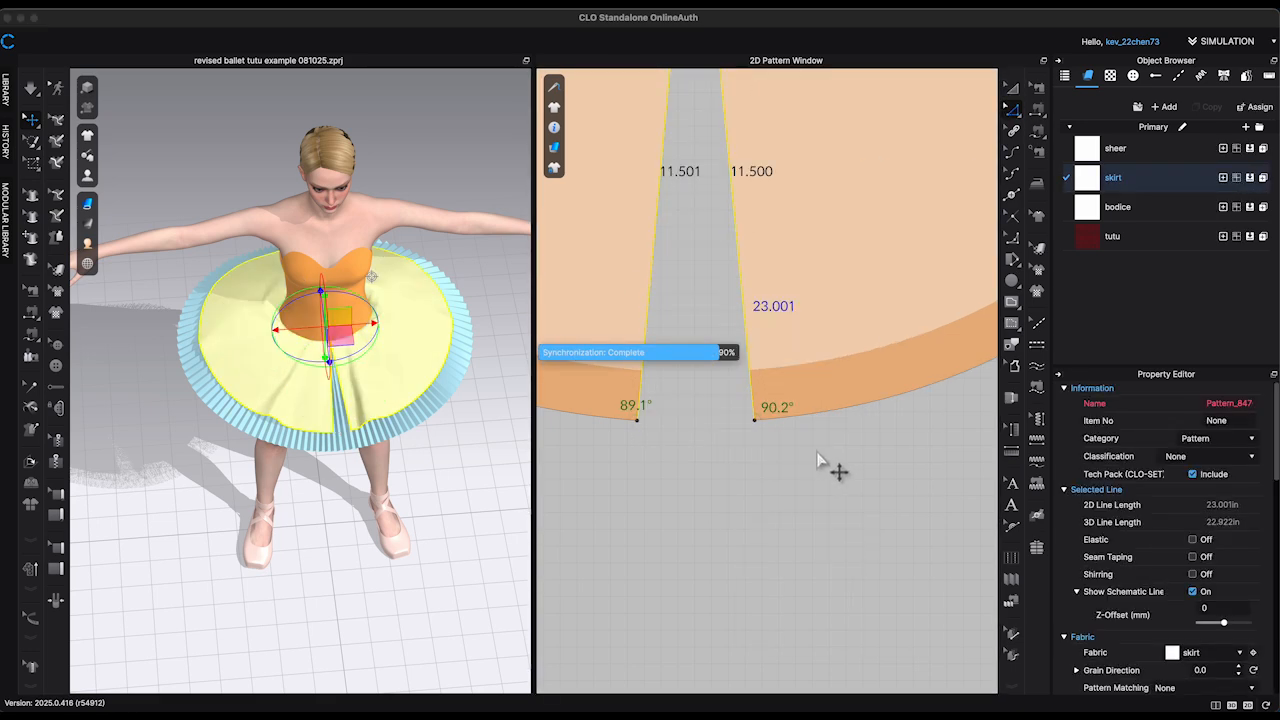
{"action": "key", "text": "space"}
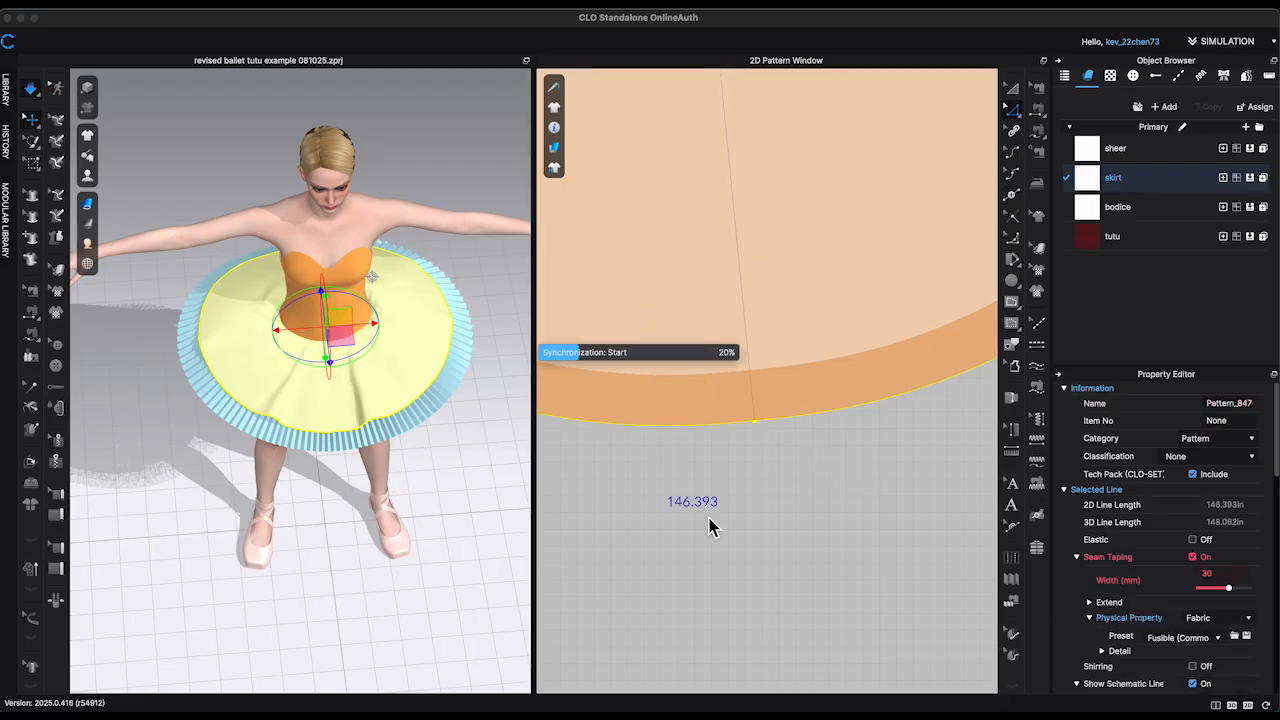
{"action": "scroll", "coordinate": [700, 525], "scroll_direction": "down", "scroll_amount": 3}
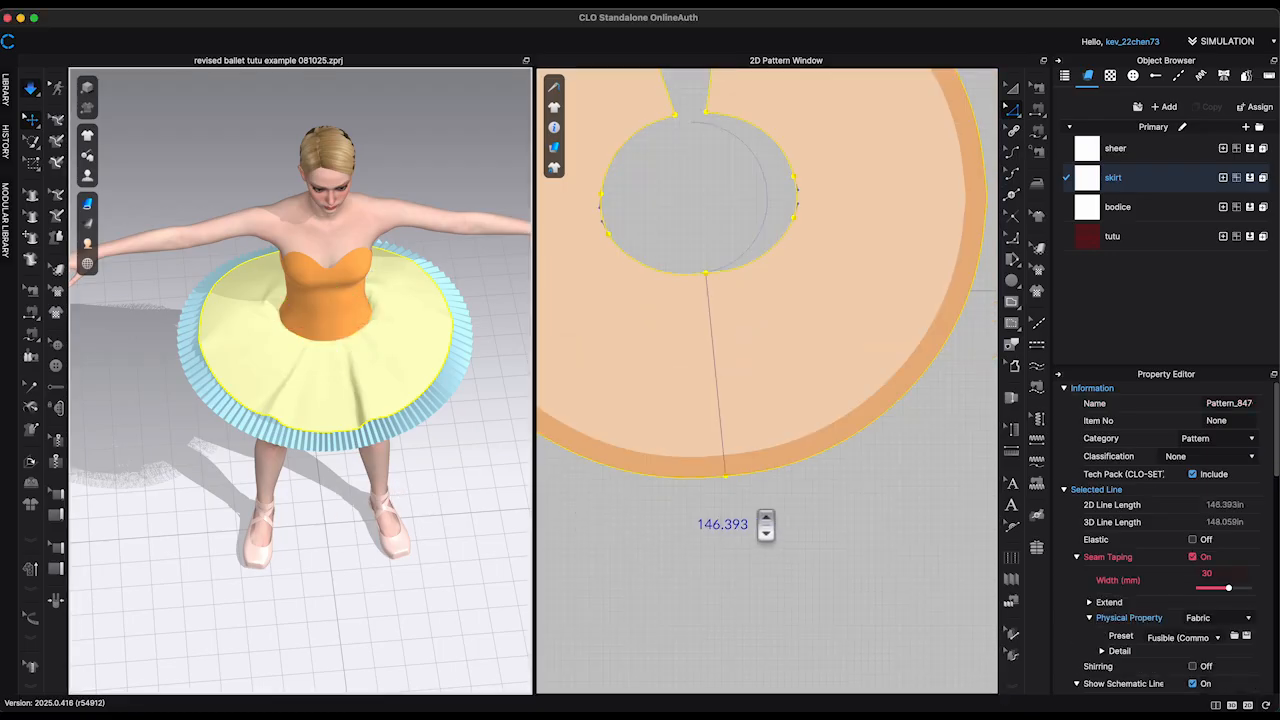
{"action": "scroll", "coordinate": [765, 524], "scroll_direction": "down", "scroll_amount": 2}
{"action": "scroll", "coordinate": [740, 196], "scroll_direction": "down", "scroll_amount": 3}
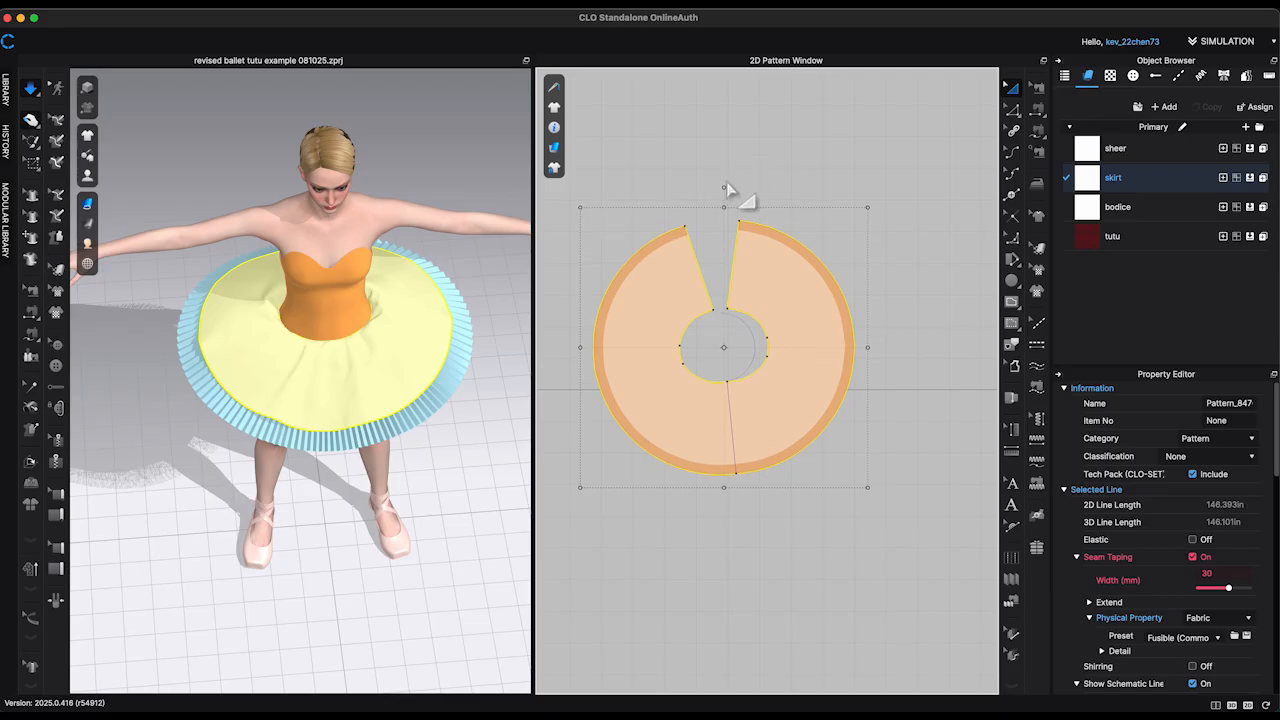
Step: Rotate the merged skirt piece so that its centre-front line stands vertical
{"action": "scroll", "coordinate": [754, 197], "scroll_direction": "up", "scroll_amount": 1}
{"action": "left_click", "coordinate": [751, 352]}
{"action": "scroll", "coordinate": [740, 390], "scroll_direction": "up", "scroll_amount": 10}
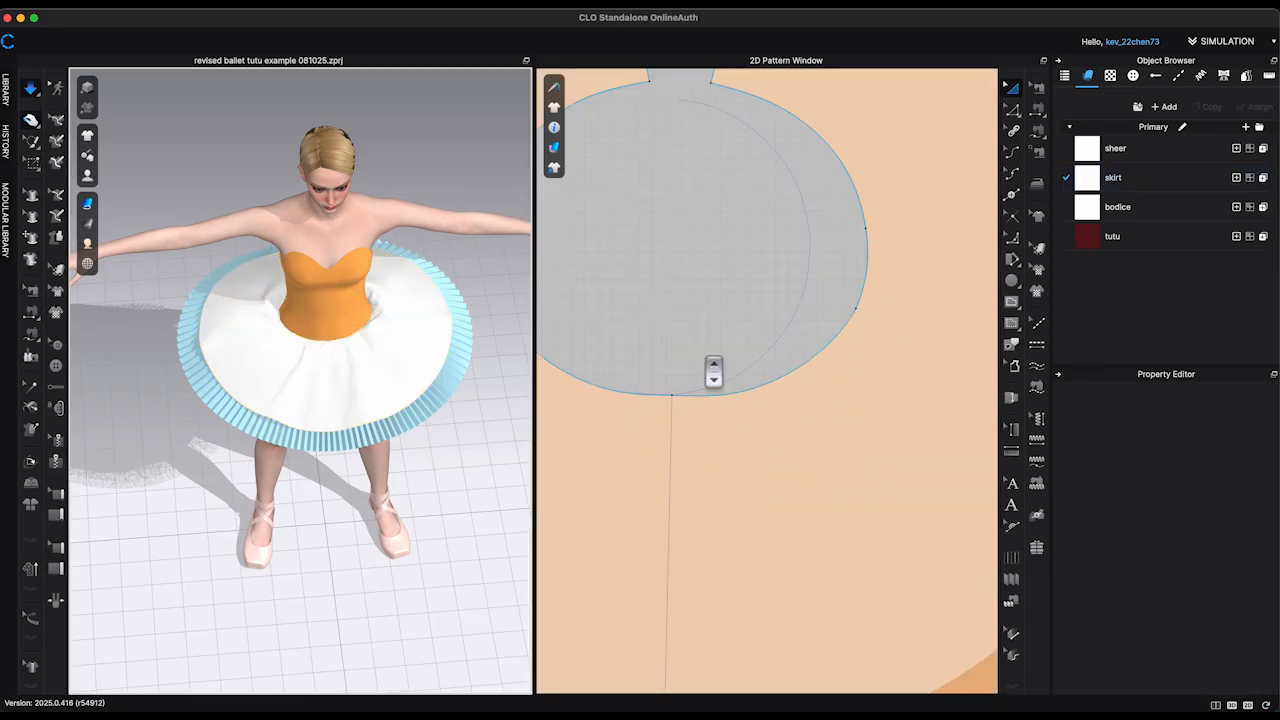
{"action": "scroll", "coordinate": [800, 311], "scroll_direction": "down", "scroll_amount": 10}
{"action": "left_click", "coordinate": [816, 316]}
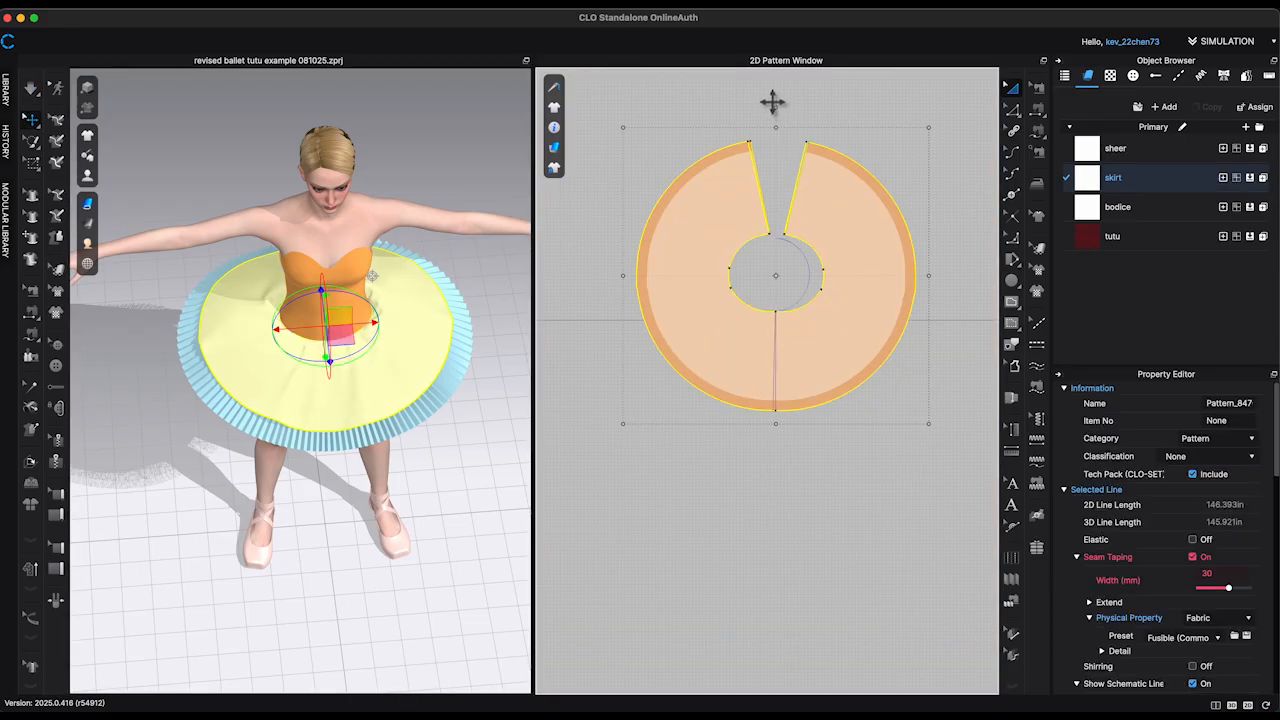
Step: Smooth the skirt's waist curve across the centre-front line between a point on either side and simulate
{"action": "scroll", "coordinate": [812, 311], "scroll_direction": "up", "scroll_amount": 5}
{"action": "scroll", "coordinate": [935, 280], "scroll_direction": "down", "scroll_amount": 1}
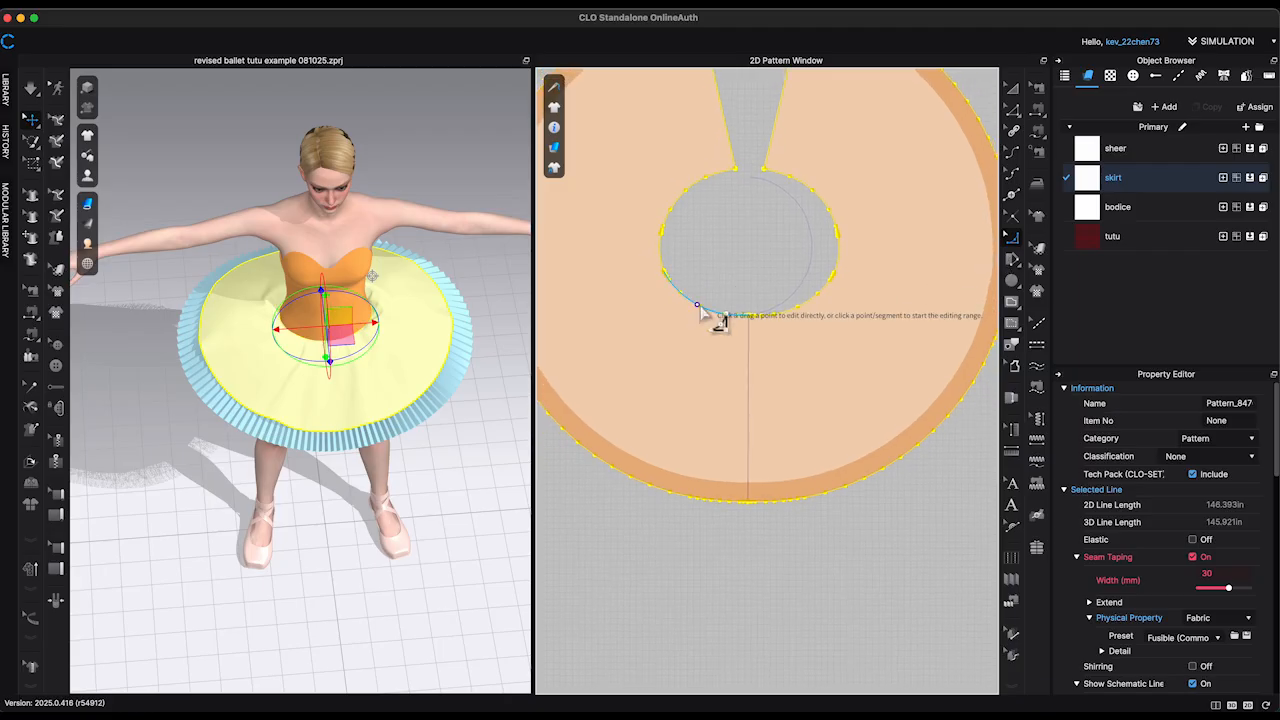
{"action": "left_click", "coordinate": [702, 305]}
{"action": "left_click", "coordinate": [798, 307]}
{"action": "scroll", "coordinate": [758, 314], "scroll_direction": "up", "scroll_amount": 6}
{"action": "left_click", "coordinate": [766, 307]}
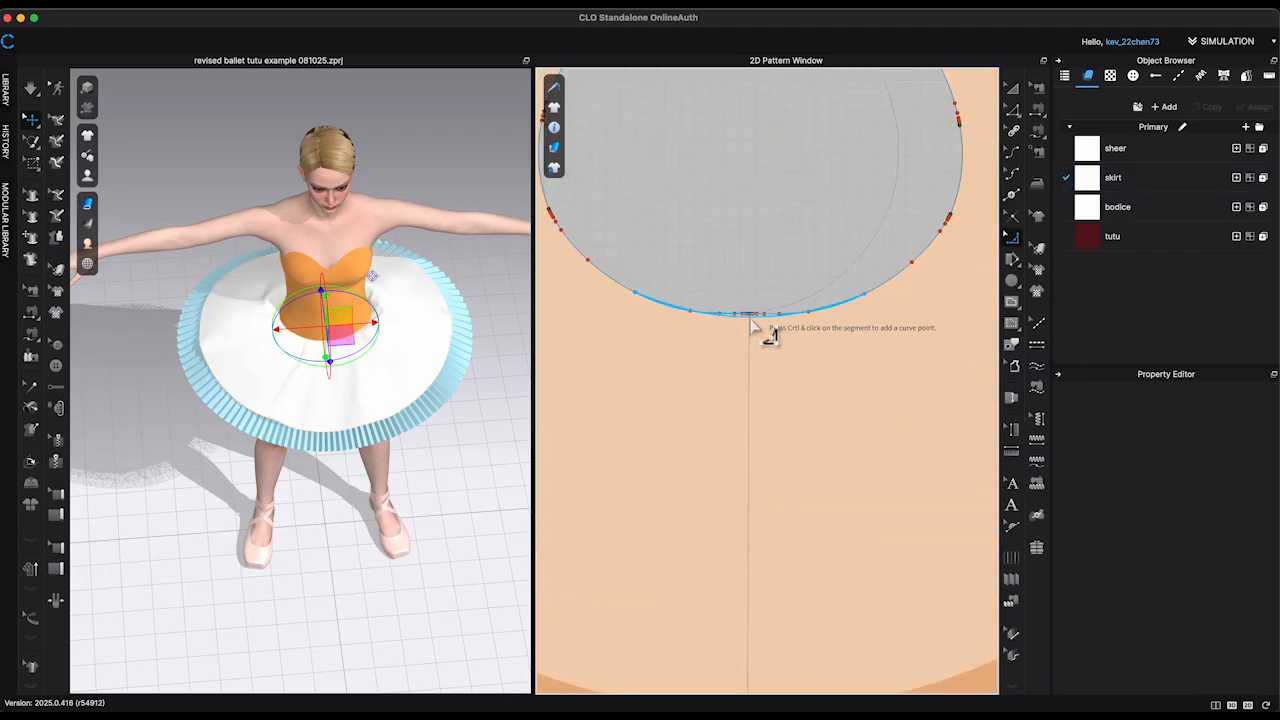
{"action": "key", "text": "Return"}
{"action": "key", "text": "space"}
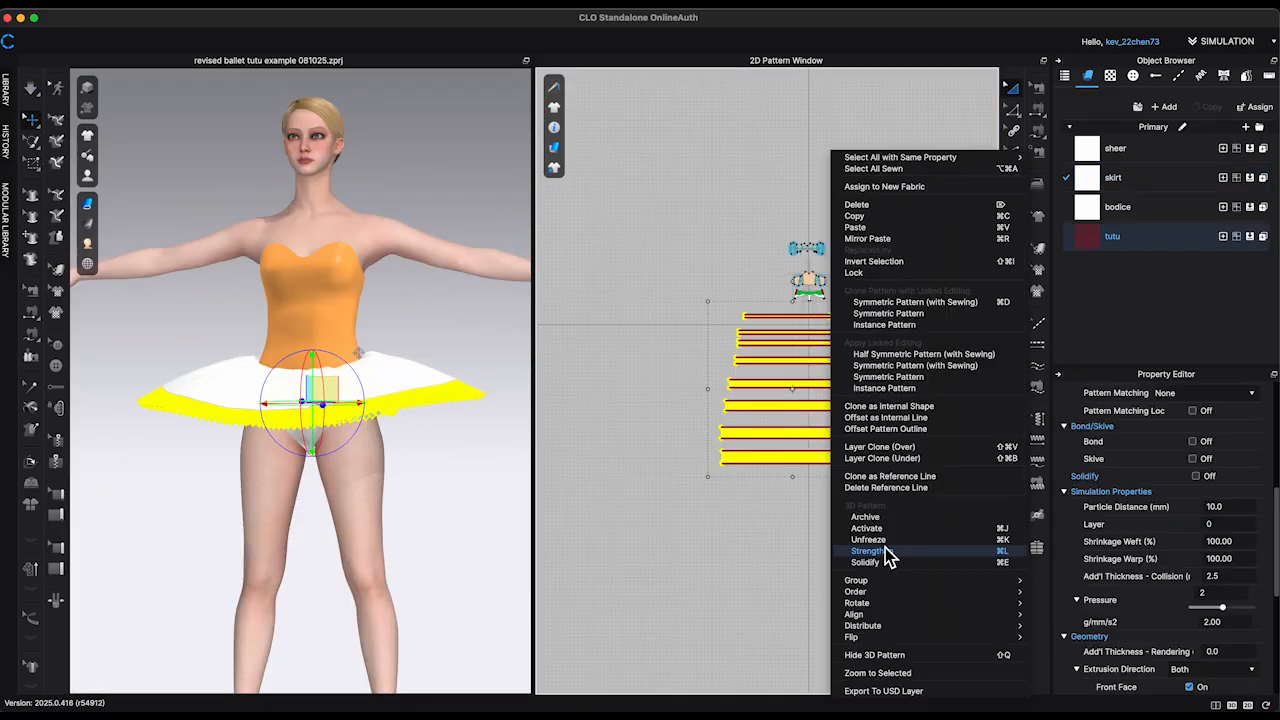
Step: Freeze the eight tulle layers again beneath the skirt
{"action": "left_click", "coordinate": [885, 550]}
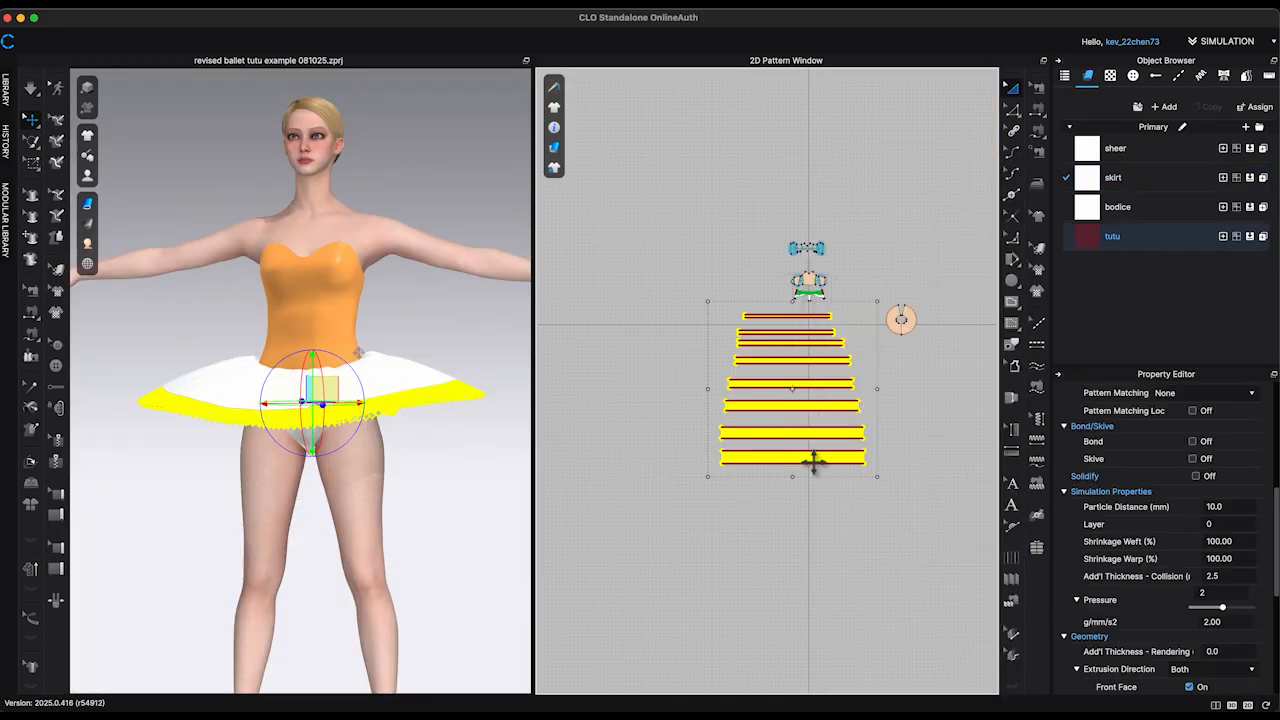
{"action": "right_click", "coordinate": [814, 460]}
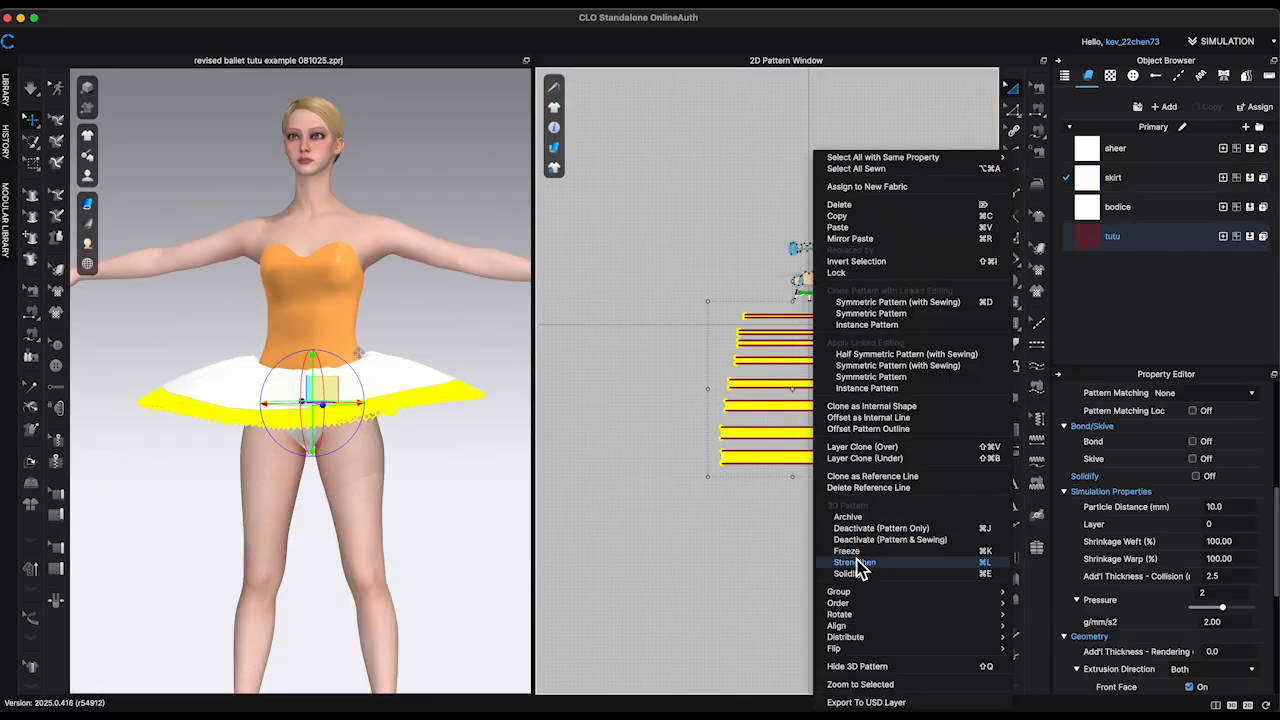
{"action": "left_click", "coordinate": [495, 533]}
{"action": "left_click", "coordinate": [499, 537]}
Step: Strengthen the circular skirt piece and simulate it over the frozen tulle layers
{"action": "right_click_drag", "start_coordinate": [499, 537], "coordinate": [420, 423]}
{"action": "right_click", "coordinate": [420, 425]}
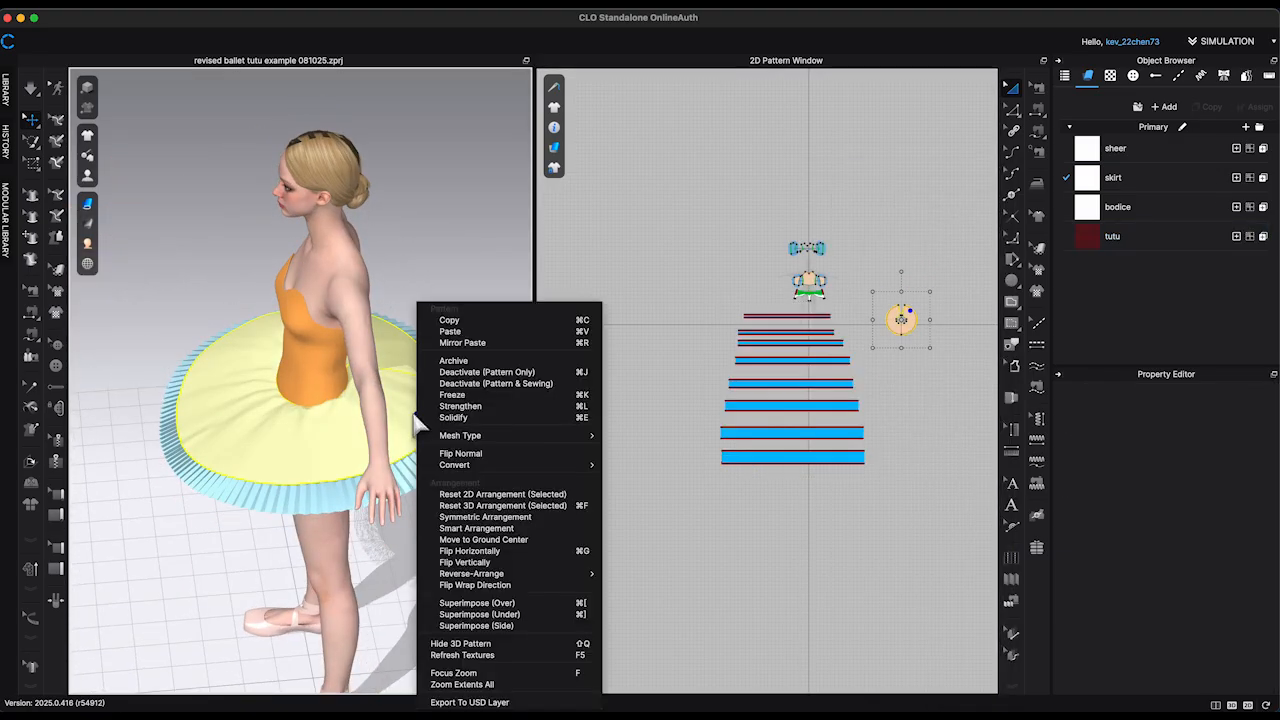
{"action": "left_click", "coordinate": [496, 407]}
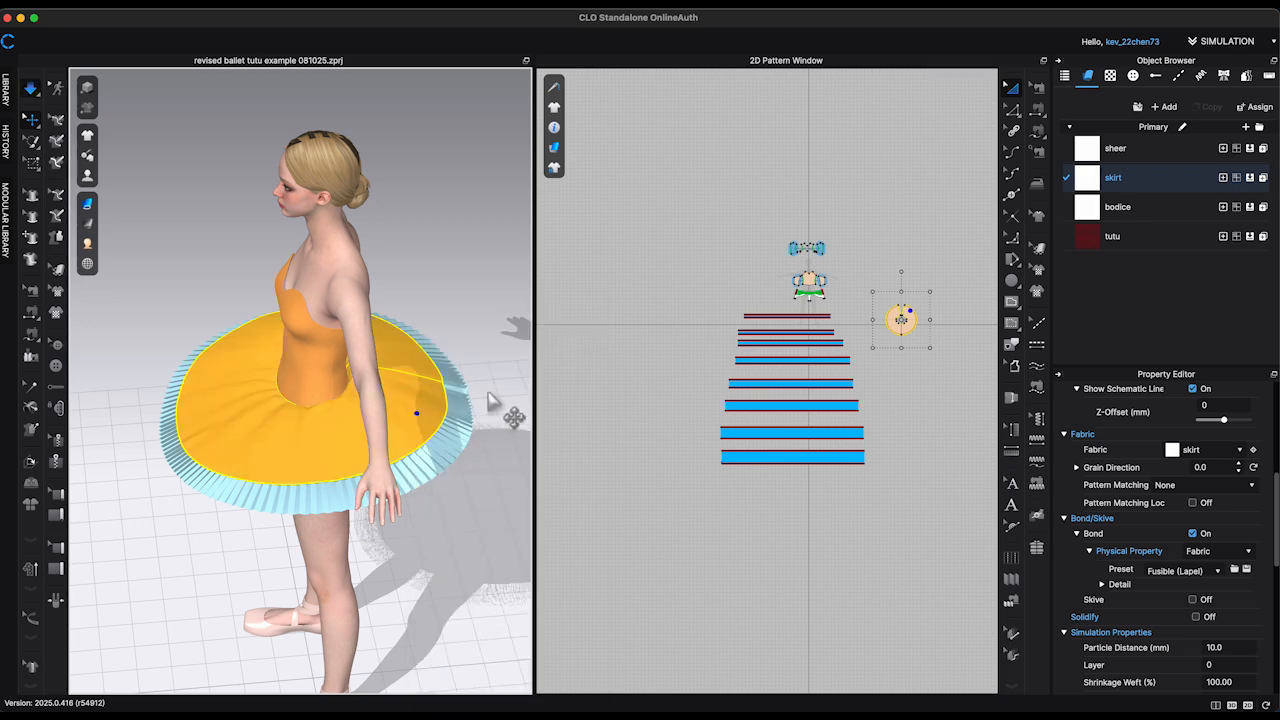
{"action": "right_click_drag", "start_coordinate": [503, 399], "coordinate": [385, 435]}
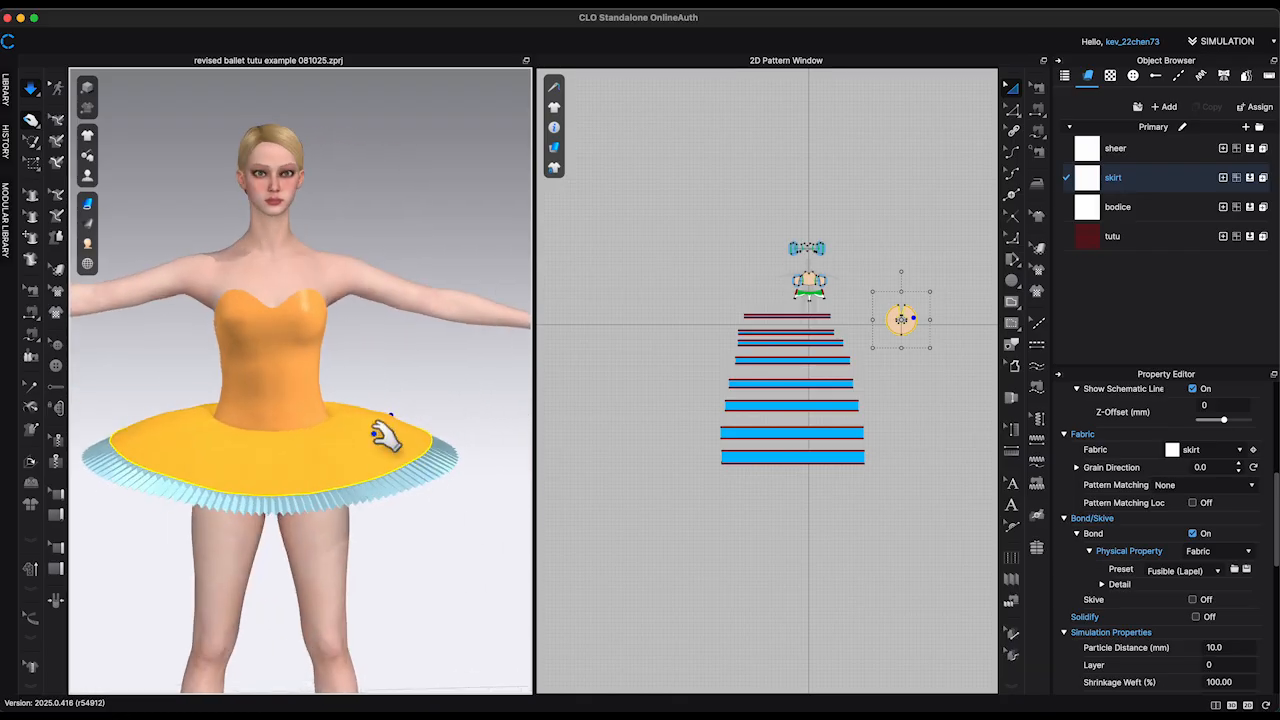
{"action": "left_click", "coordinate": [446, 400]}
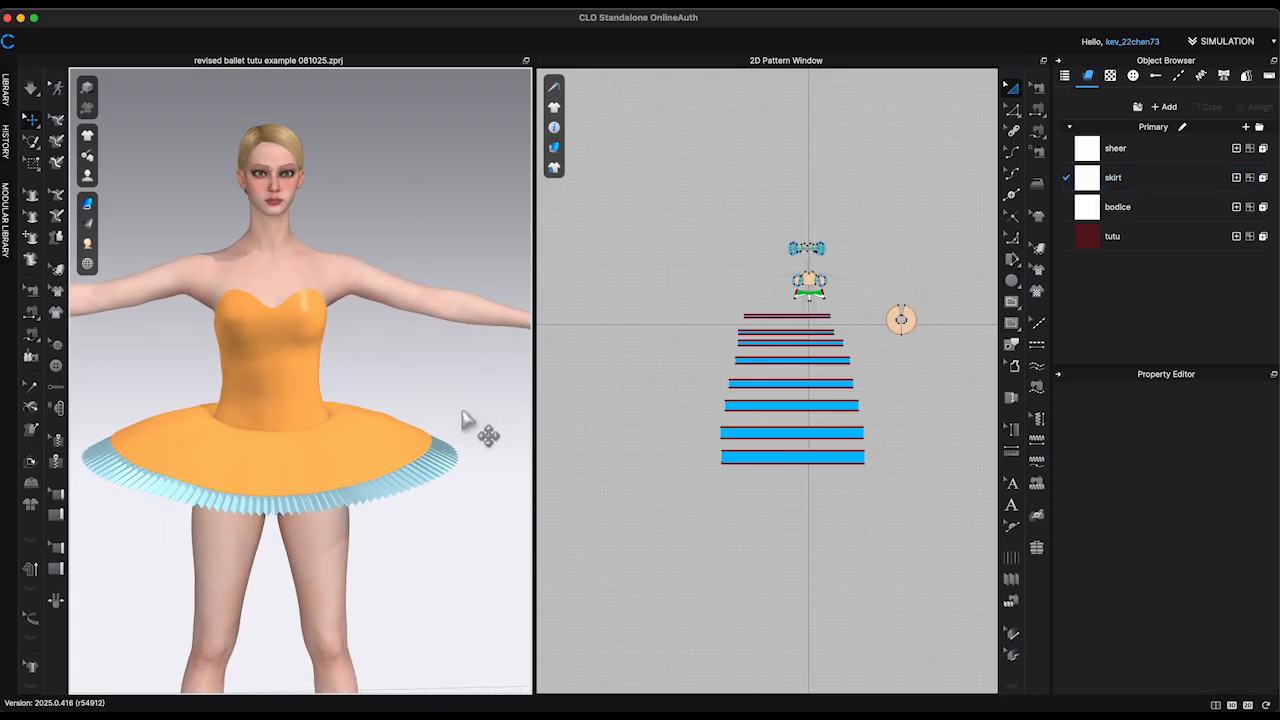
Step: Layer-clone the front bodice panel and its two side panels underneath and place the copies beside the originals
{"action": "right_click_drag", "start_coordinate": [480, 429], "coordinate": [451, 420]}
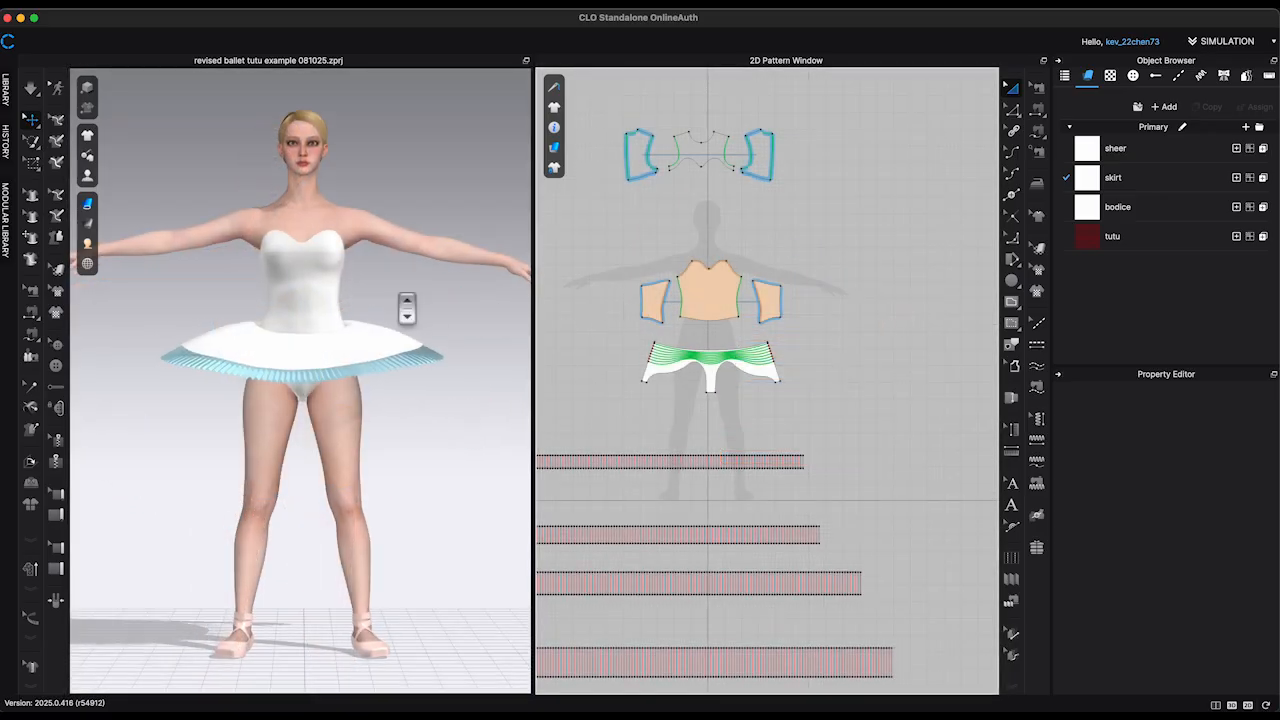
{"action": "scroll", "coordinate": [406, 308], "scroll_direction": "up", "scroll_amount": 3}
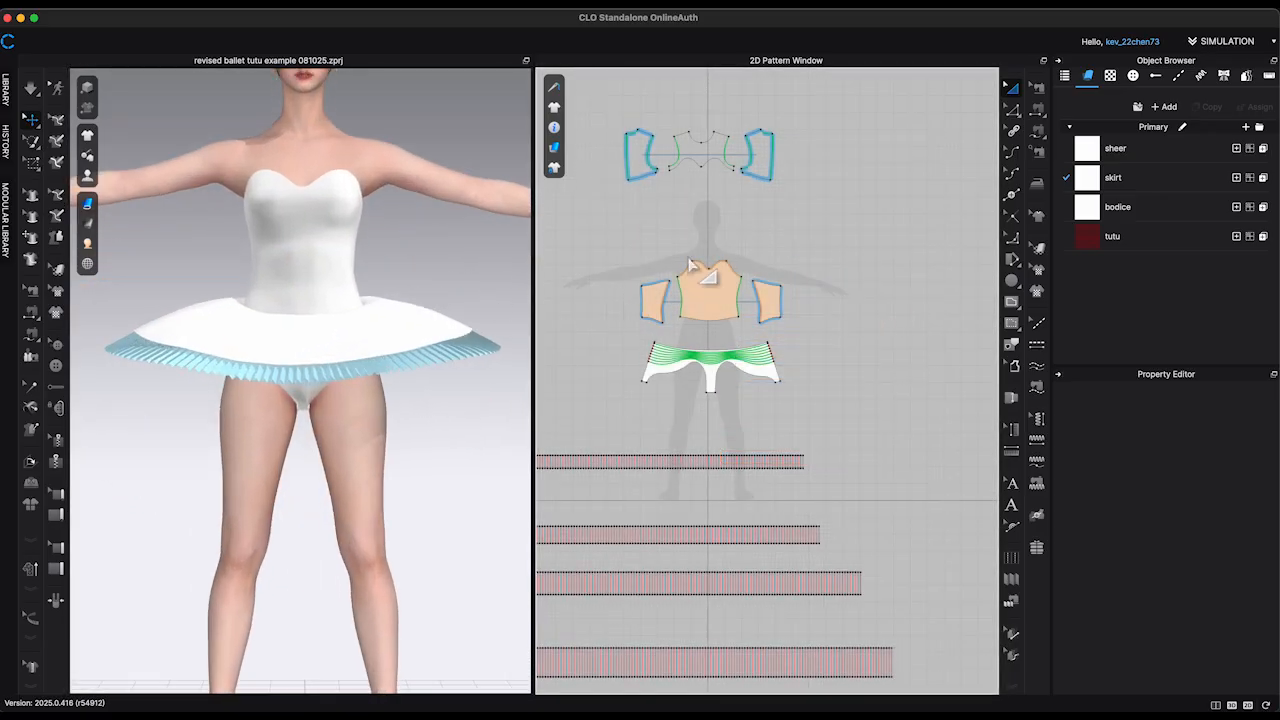
{"action": "right_click_drag", "start_coordinate": [791, 219], "coordinate": [832, 240]}
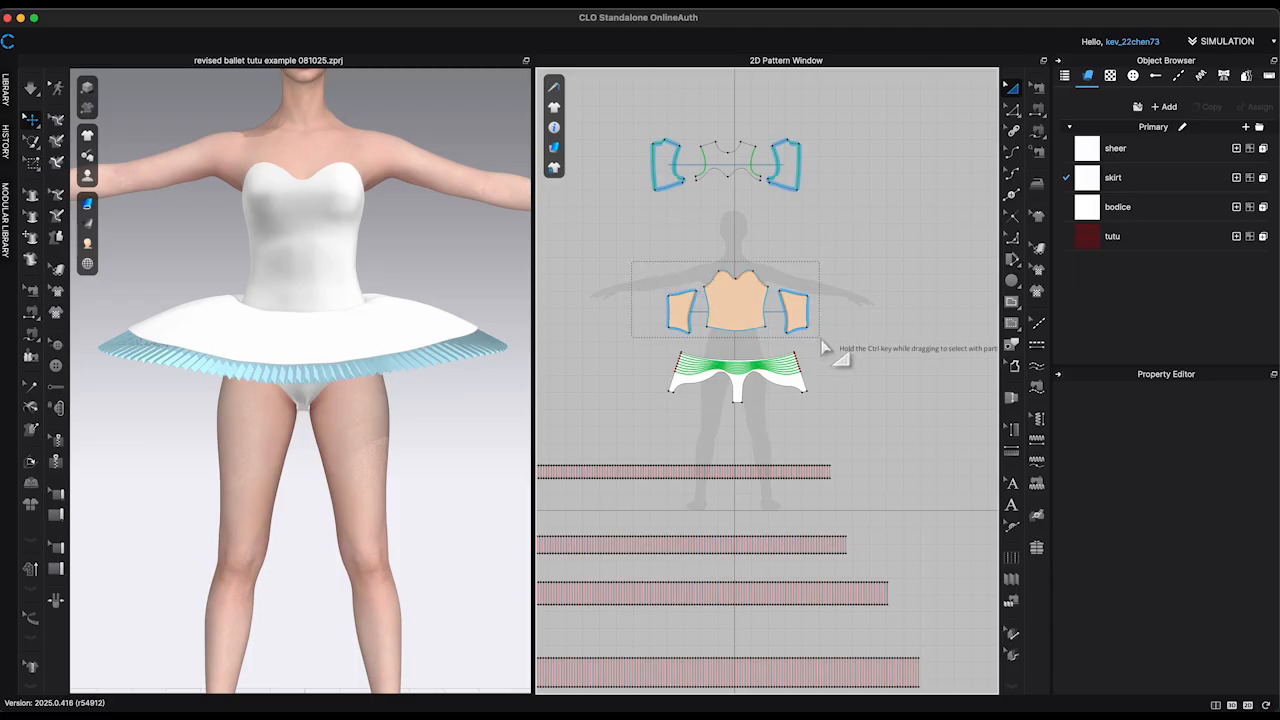
{"action": "left_click", "coordinate": [786, 336]}
{"action": "right_click", "coordinate": [733, 308]}
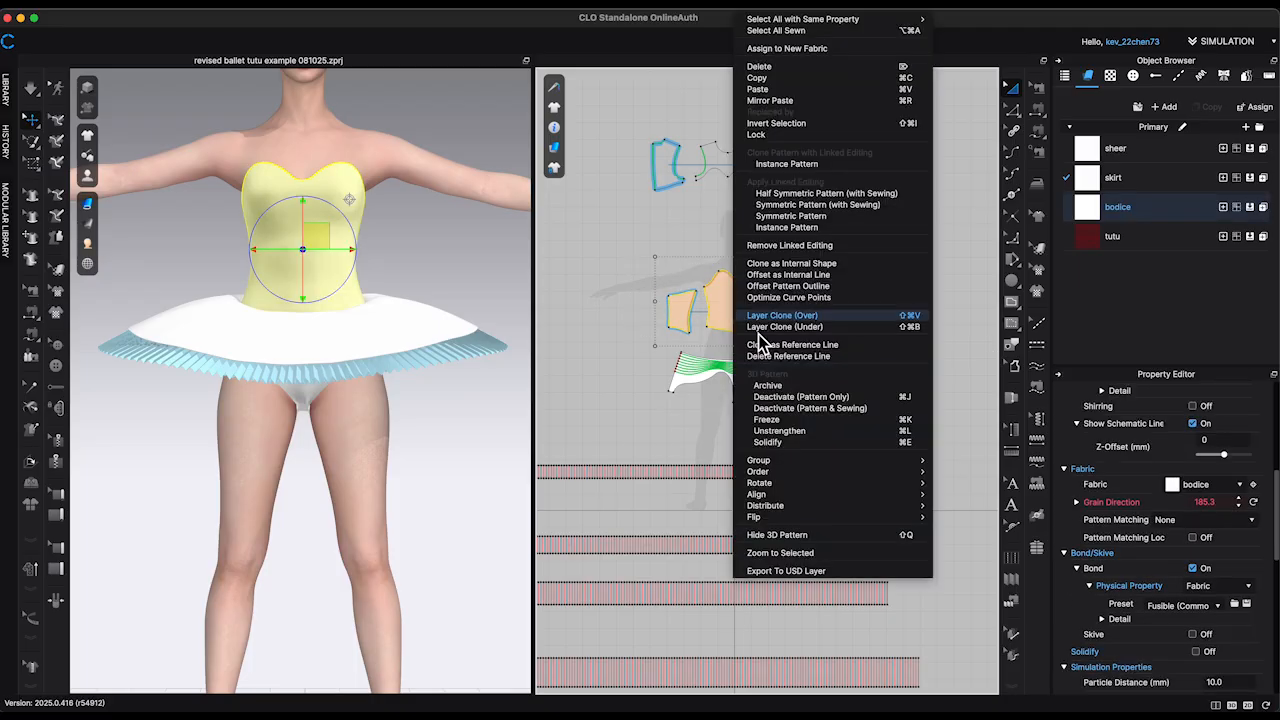
{"action": "left_click", "coordinate": [818, 328]}
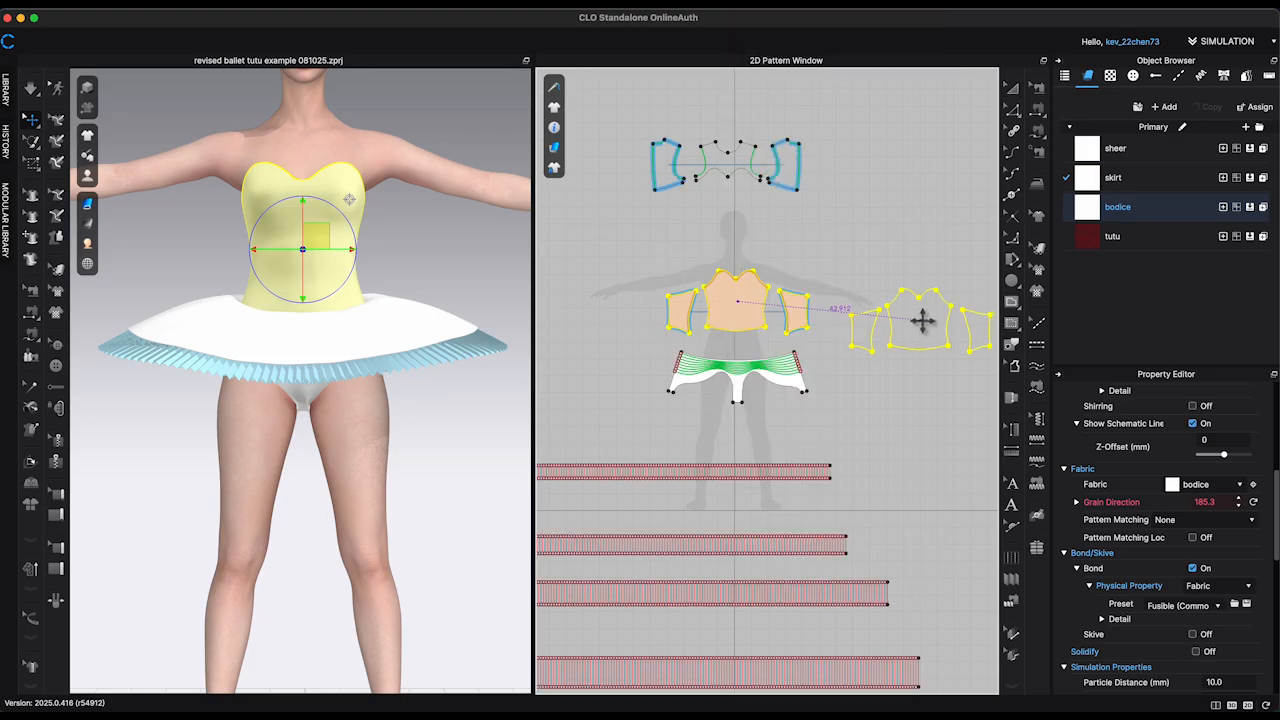
{"action": "left_click", "coordinate": [954, 302]}
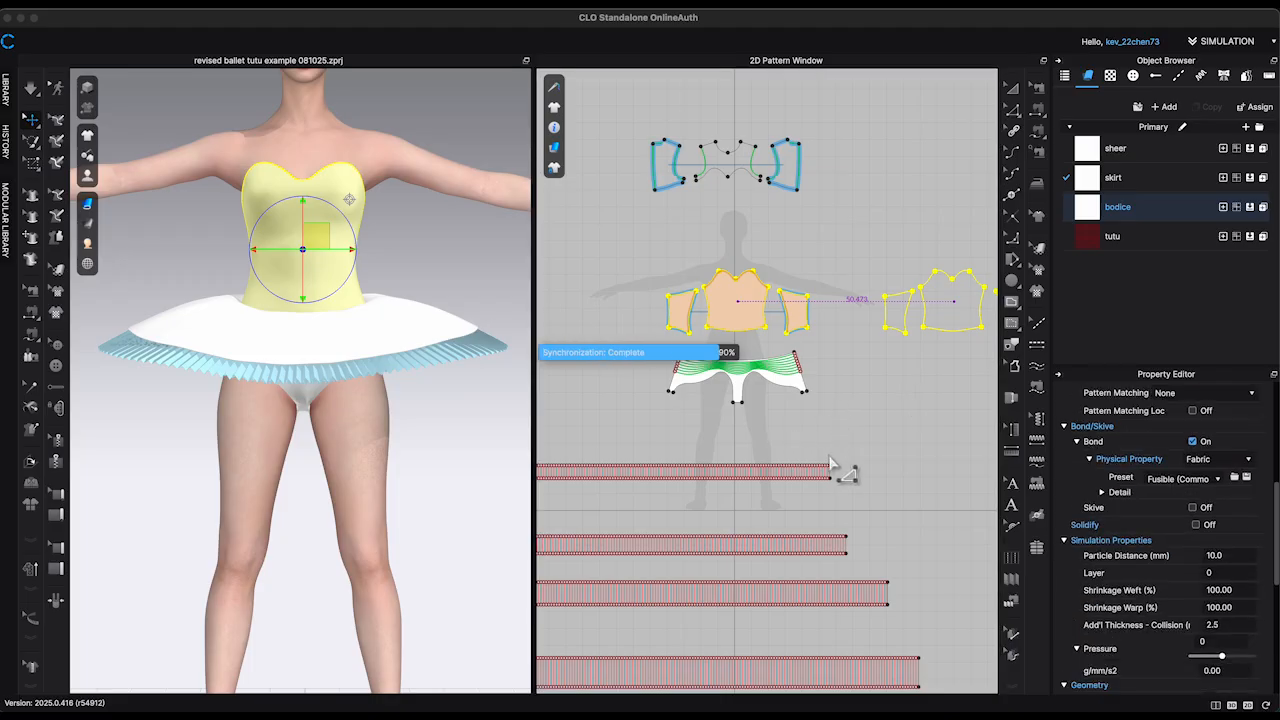
Step: Remove linked editing from the three cloned bodice panels
{"action": "scroll", "coordinate": [860, 447], "scroll_direction": "down", "scroll_amount": 3}
{"action": "middle_click_drag", "start_coordinate": [890, 455], "coordinate": [832, 449]}
{"action": "left_click_drag", "start_coordinate": [795, 297], "coordinate": [932, 374]}
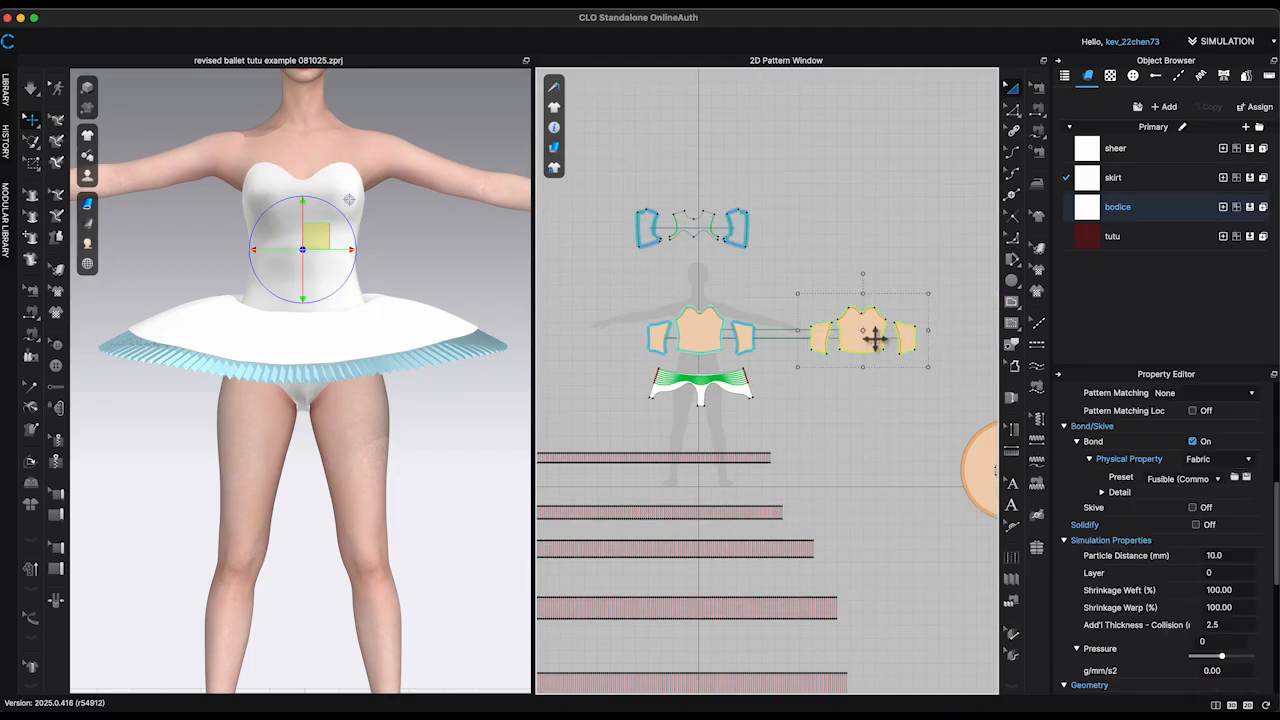
{"action": "right_click", "coordinate": [874, 340]}
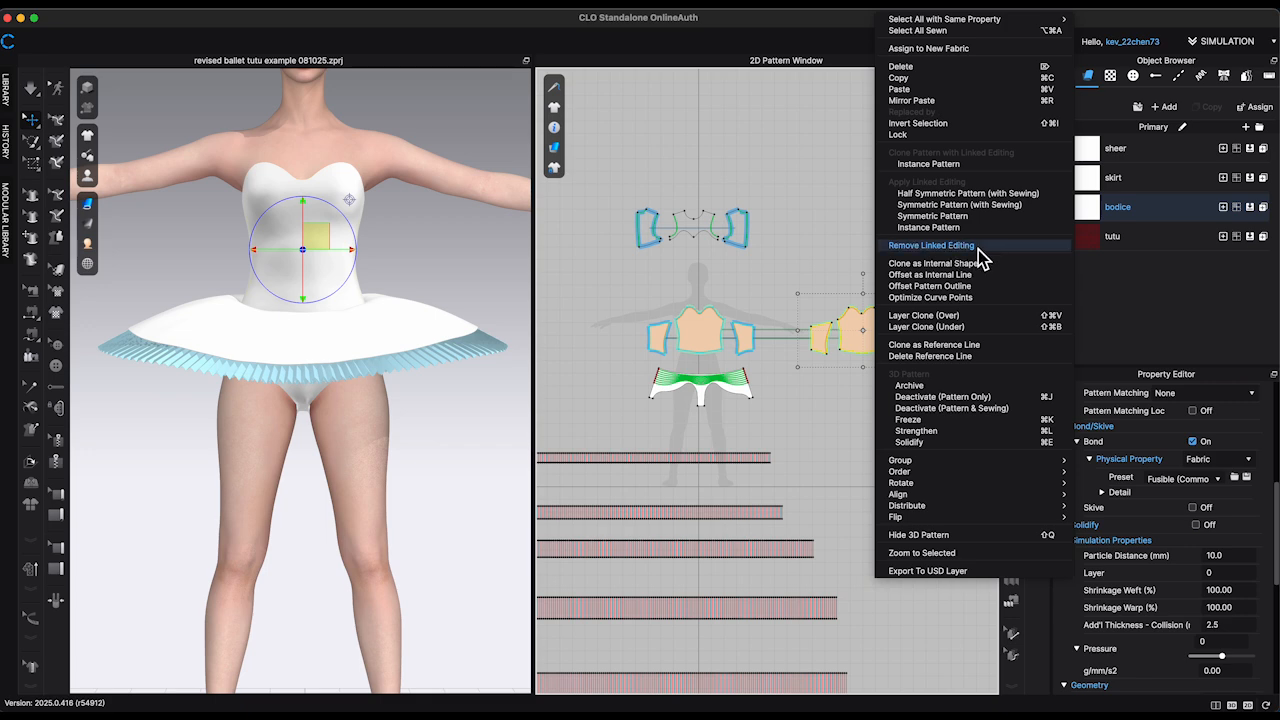
{"action": "left_click", "coordinate": [977, 247]}
{"action": "left_click", "coordinate": [806, 300]}
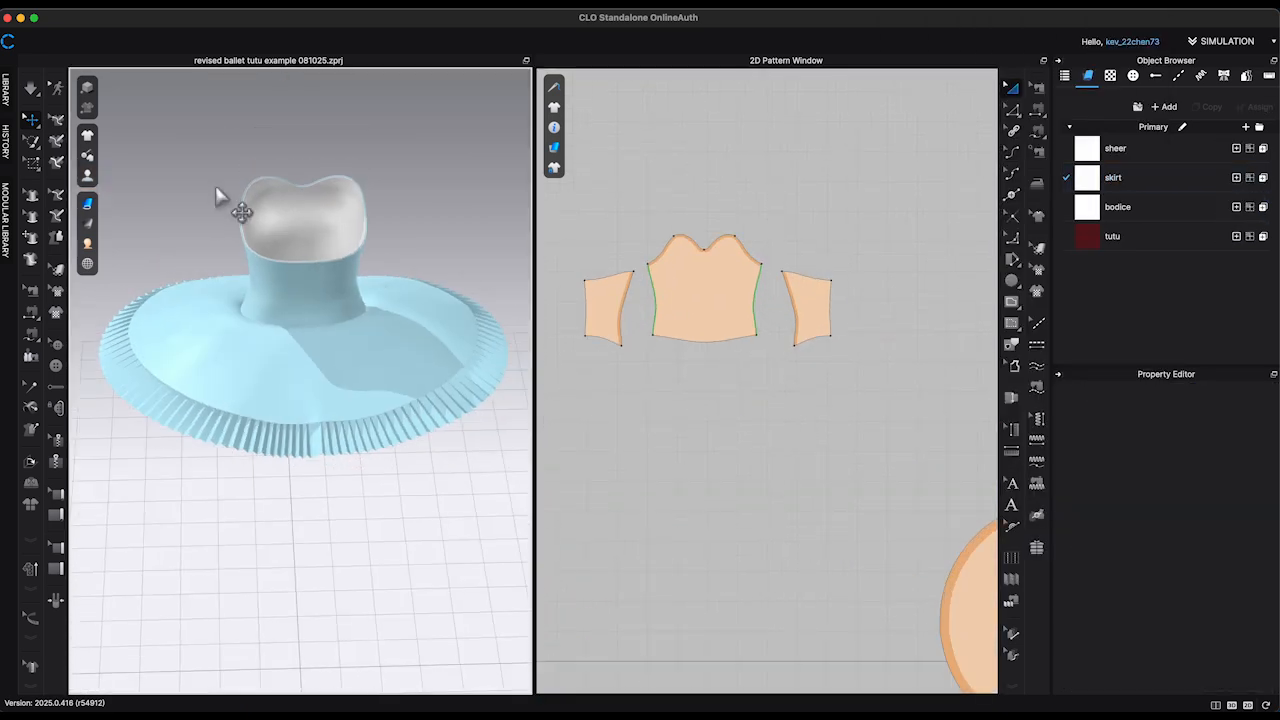
Step: Draw internal lines on the cloned front panel: a 12.141 in centre line and a 13.829 in curve from one cup peak to the waist
{"action": "scroll", "coordinate": [400, 300], "scroll_direction": "up", "scroll_amount": 3}
{"action": "scroll", "coordinate": [760, 230], "scroll_direction": "up", "scroll_amount": 6}
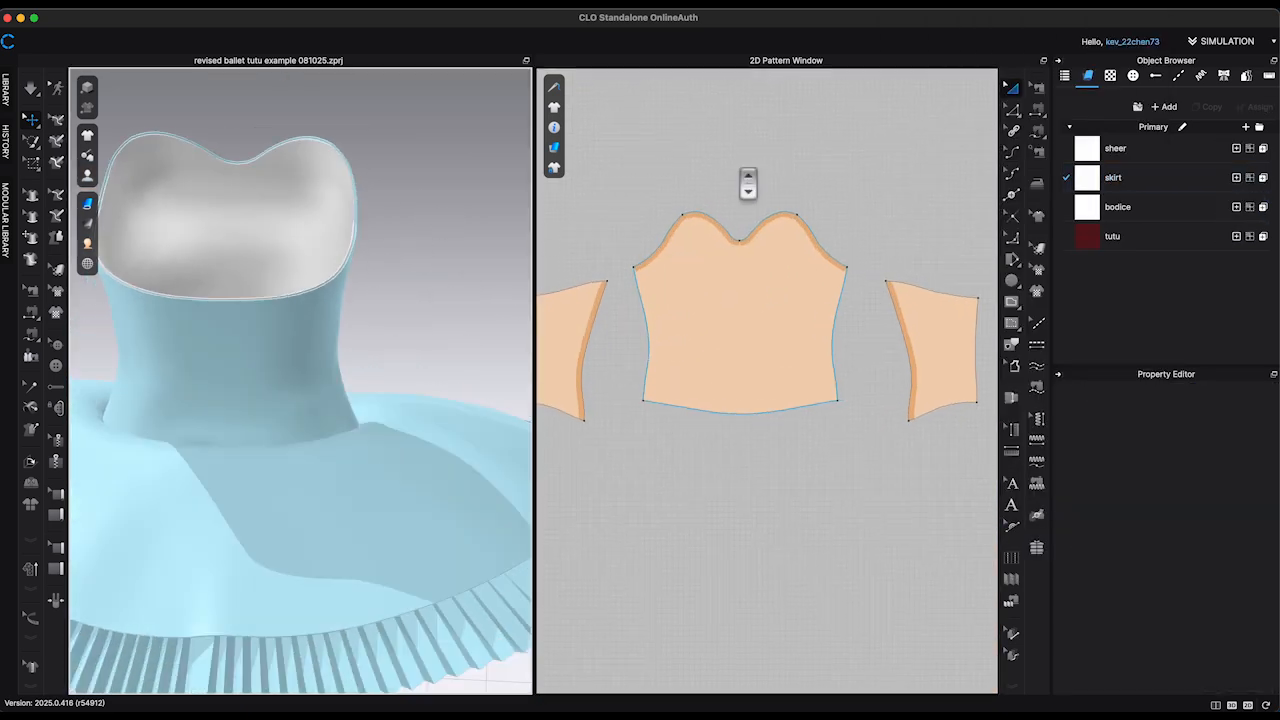
{"action": "left_click", "coordinate": [767, 203]}
{"action": "double_click", "coordinate": [765, 441]}
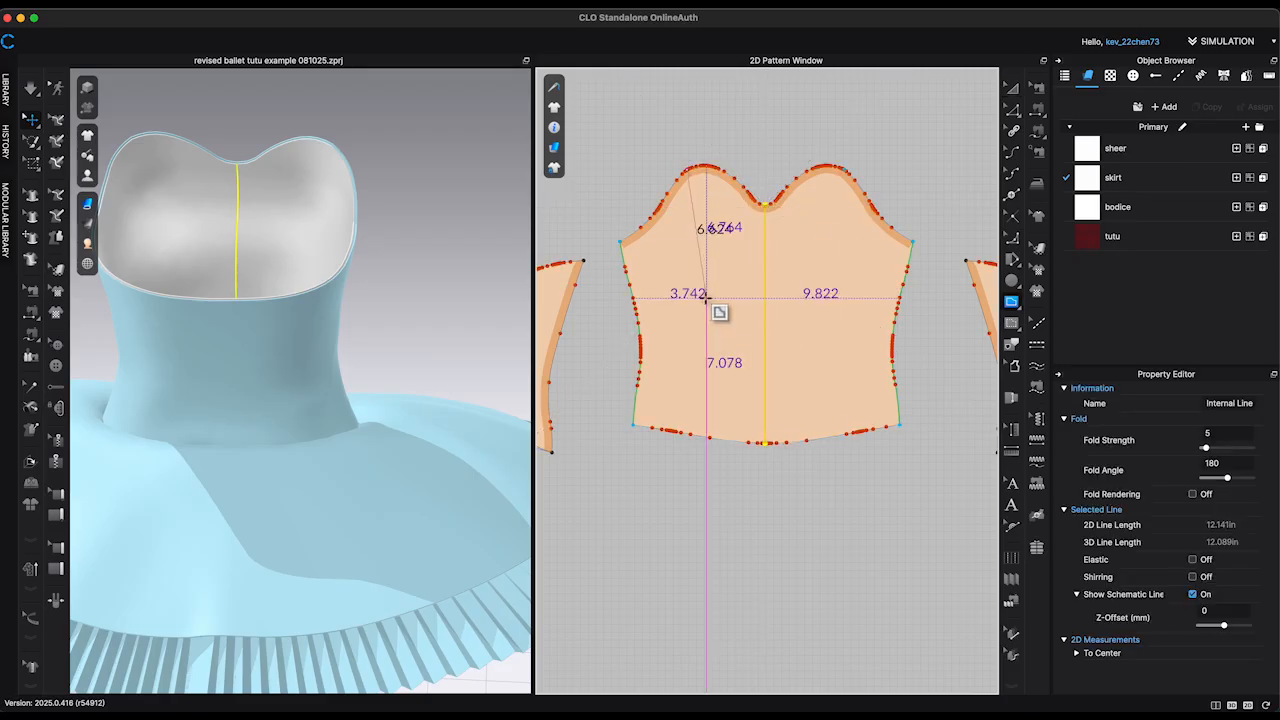
{"action": "left_click_drag", "start_coordinate": [718, 618], "coordinate": [727, 622]}
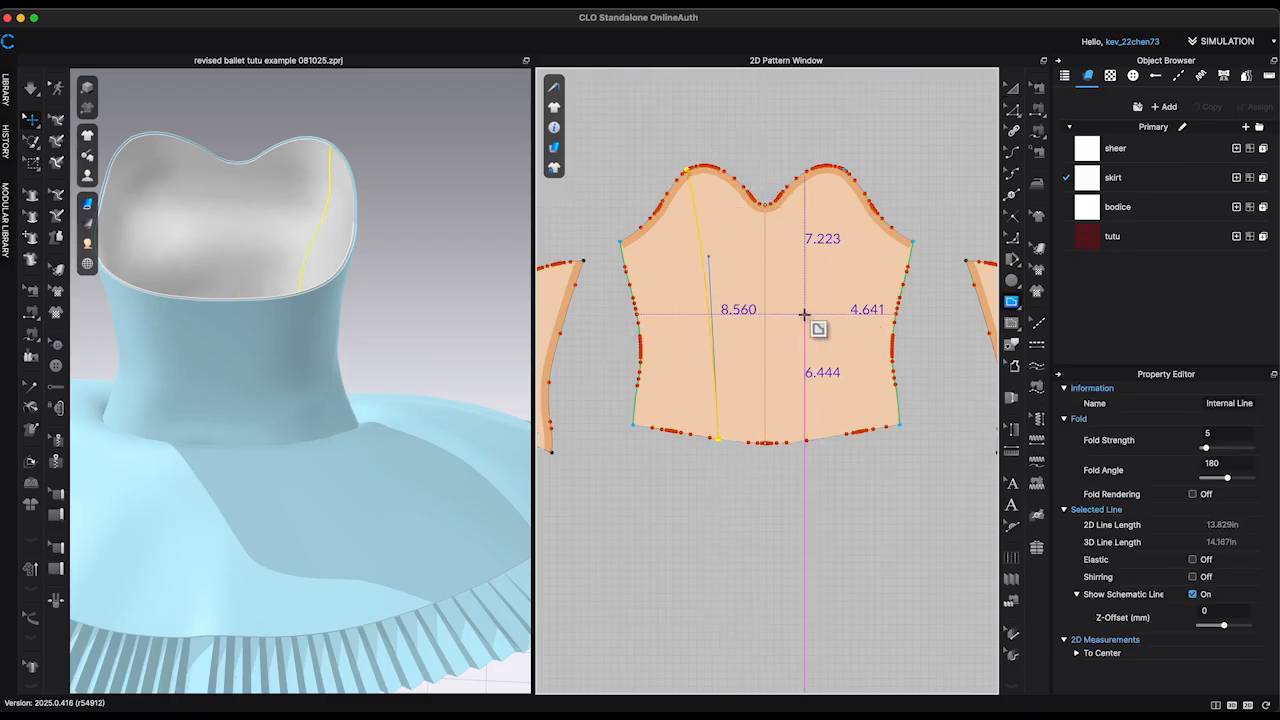
Step: Mirror the curved line onto the other half of the cloned front panel and adjust its ends to meet the neckline and waist edge
{"action": "scroll", "coordinate": [840, 312], "scroll_direction": "up", "scroll_amount": 3}
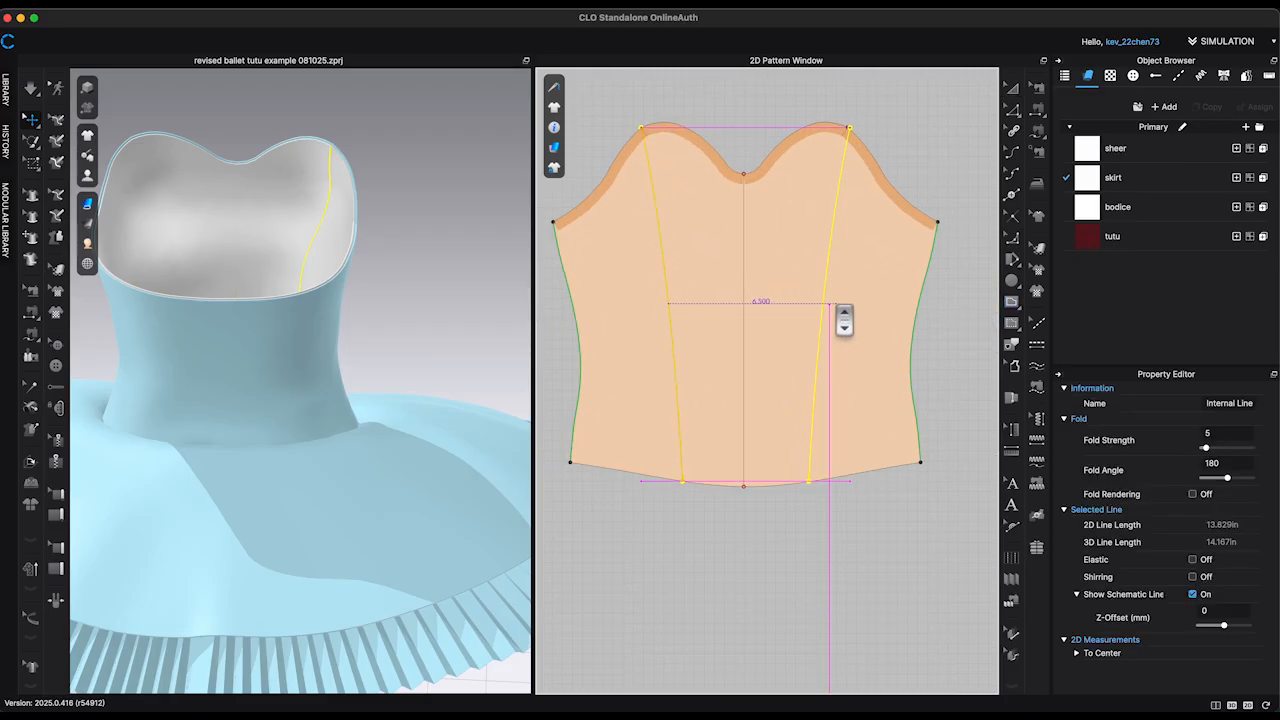
{"action": "left_click", "coordinate": [1014, 121]}
{"action": "scroll", "coordinate": [856, 140], "scroll_direction": "up", "scroll_amount": 5}
{"action": "middle_click_drag", "start_coordinate": [877, 200], "coordinate": [845, 250]}
{"action": "scroll", "coordinate": [805, 172], "scroll_direction": "up", "scroll_amount": 3}
{"action": "left_click", "coordinate": [798, 171]}
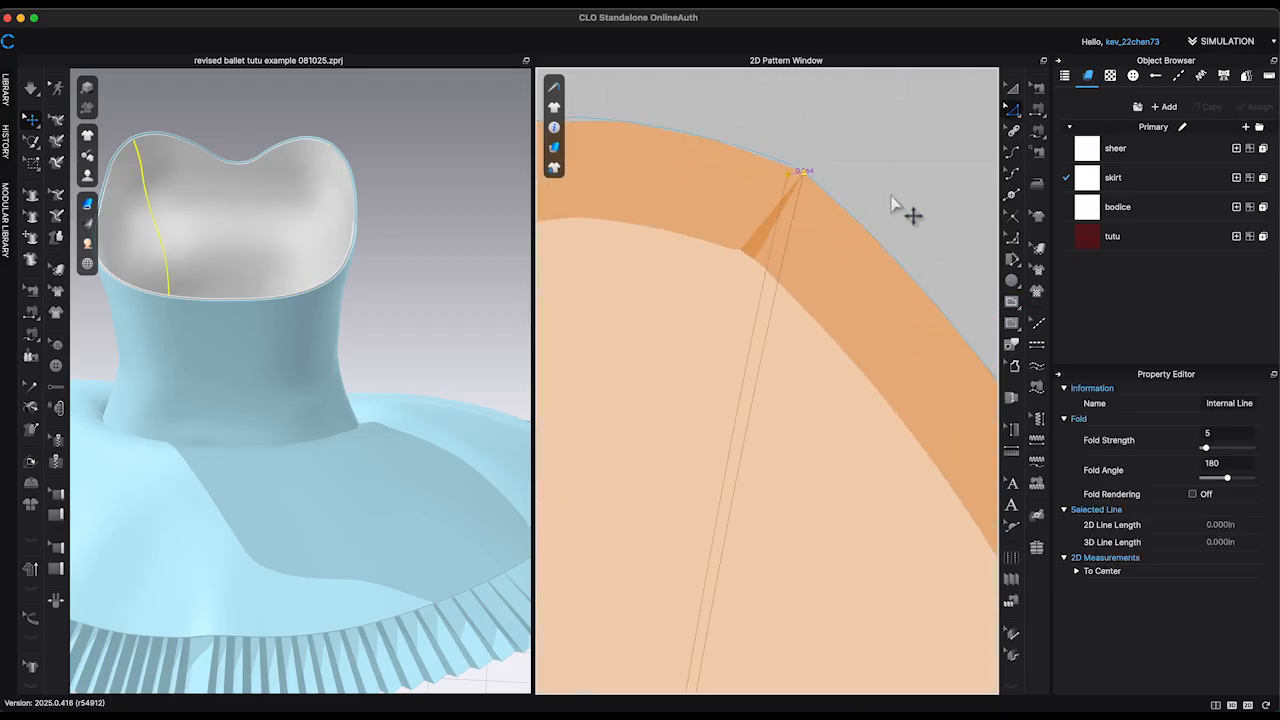
{"action": "scroll", "coordinate": [891, 196], "scroll_direction": "down", "scroll_amount": 10}
{"action": "scroll", "coordinate": [893, 244], "scroll_direction": "up", "scroll_amount": 10}
{"action": "right_click", "coordinate": [763, 546]}
{"action": "left_click", "coordinate": [802, 615]}
{"action": "scroll", "coordinate": [774, 606], "scroll_direction": "down", "scroll_amount": 6}
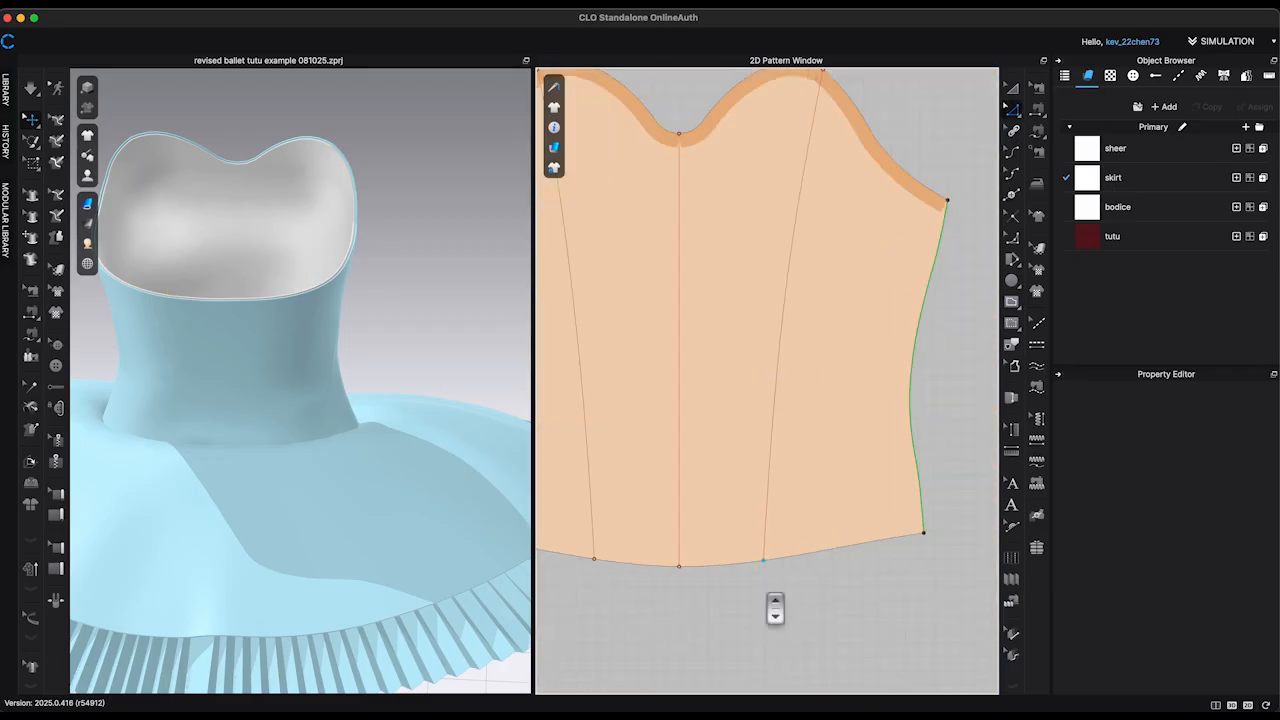
{"action": "middle_click_drag", "start_coordinate": [905, 592], "coordinate": [902, 450]}
{"action": "key", "text": "s"}
{"action": "left_click", "coordinate": [909, 340]}
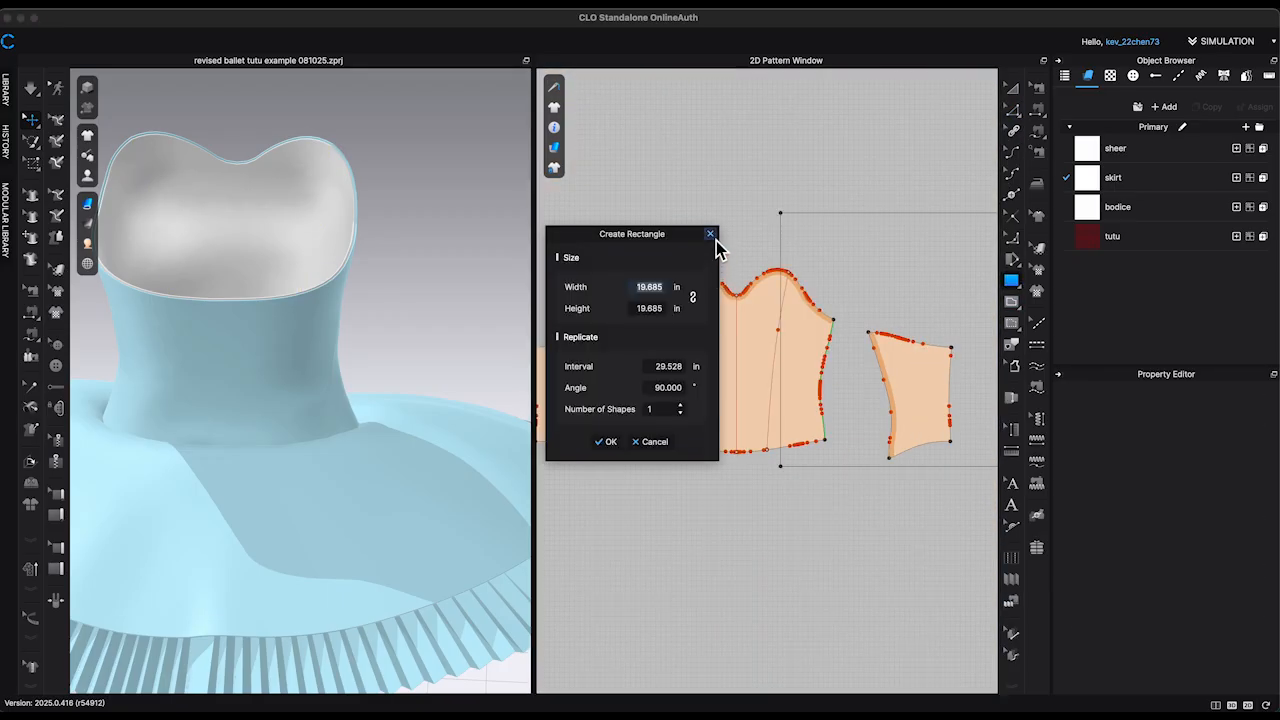
{"action": "left_click", "coordinate": [712, 236]}
Step: Draw a lengthwise internal line about 8.11 in long through one cloned side panel, from its upper edge to its waist edge
{"action": "key", "text": "g"}
{"action": "left_click", "coordinate": [911, 342]}
{"action": "left_click", "coordinate": [924, 445]}
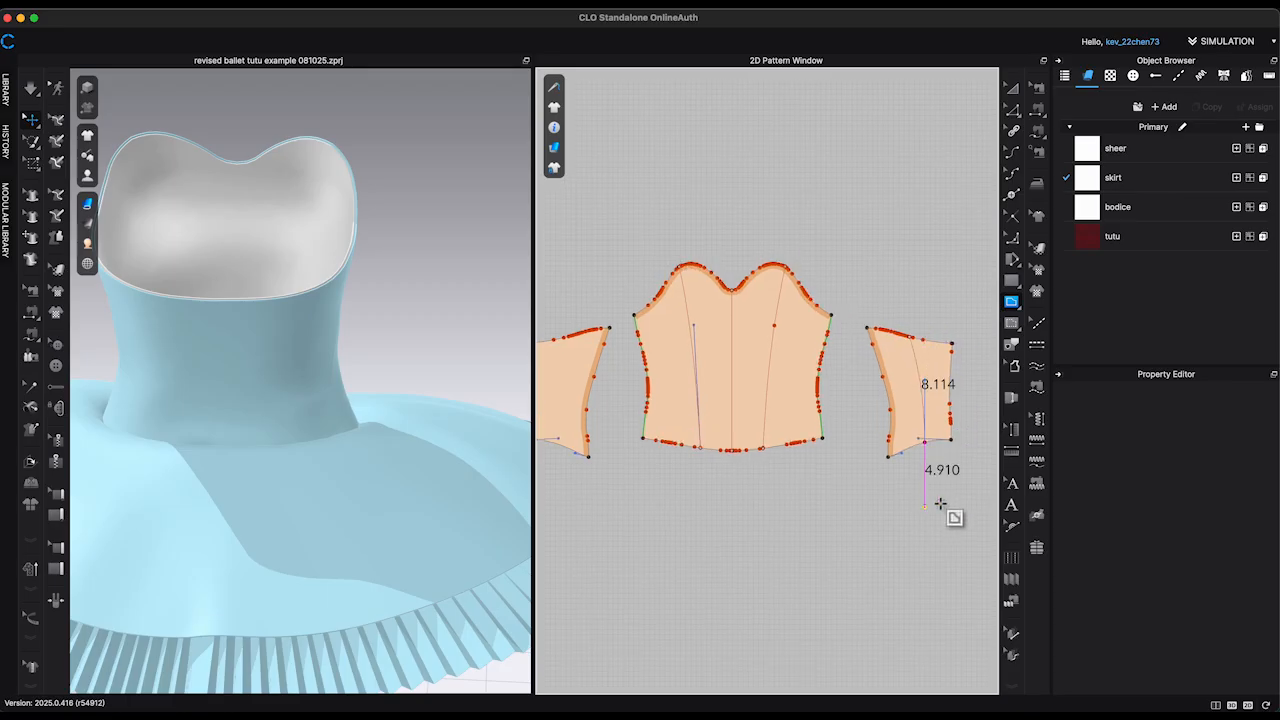
{"action": "key", "text": "Return"}
Step: Copy the side panel's internal line and mirror-paste it into the opposite cloned side panel
{"action": "left_click", "coordinate": [1014, 114]}
{"action": "scroll", "coordinate": [874, 222], "scroll_direction": "down", "scroll_amount": 5}
{"action": "scroll", "coordinate": [660, 320], "scroll_direction": "down", "scroll_amount": 3}
{"action": "scroll", "coordinate": [876, 372], "scroll_direction": "up", "scroll_amount": 3}
{"action": "middle_click_drag", "start_coordinate": [876, 372], "coordinate": [816, 408]}
{"action": "scroll", "coordinate": [816, 408], "scroll_direction": "up", "scroll_amount": 3}
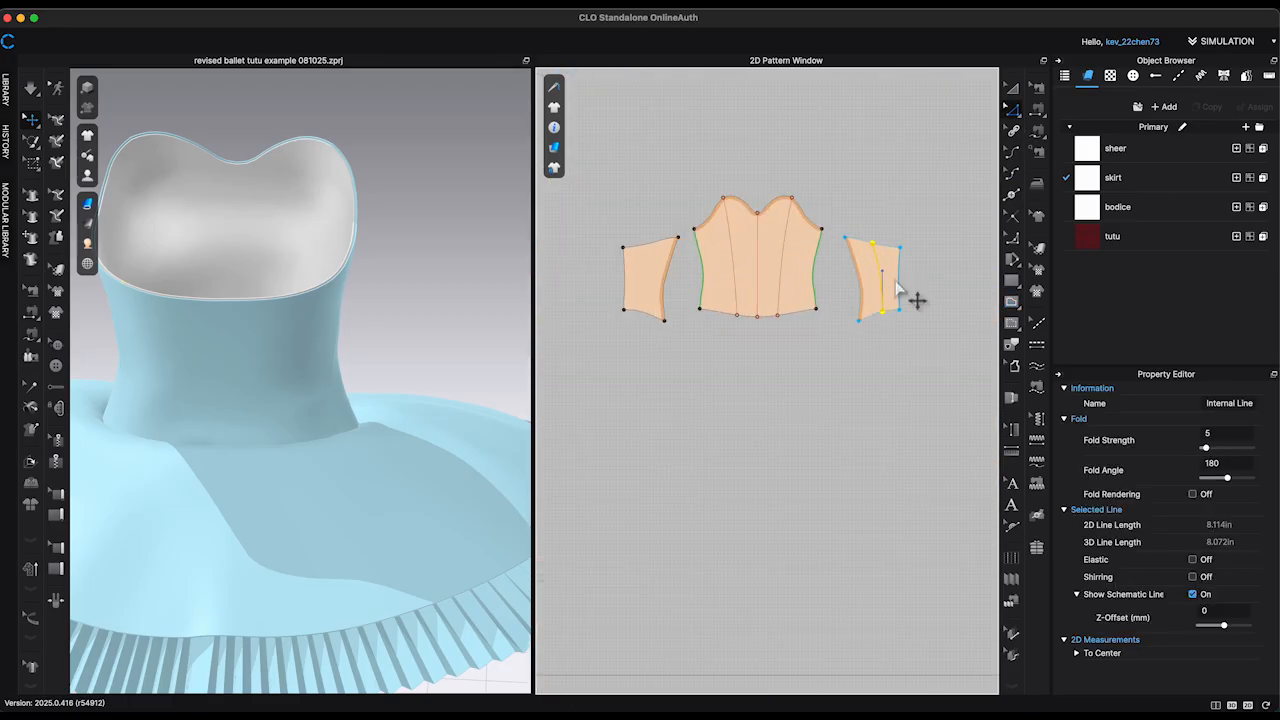
{"action": "key", "text": "super+c"}
{"action": "key", "text": "super+r"}
{"action": "scroll", "coordinate": [658, 280], "scroll_direction": "up", "scroll_amount": 8}
{"action": "scroll", "coordinate": [659, 283], "scroll_direction": "down", "scroll_amount": 6}
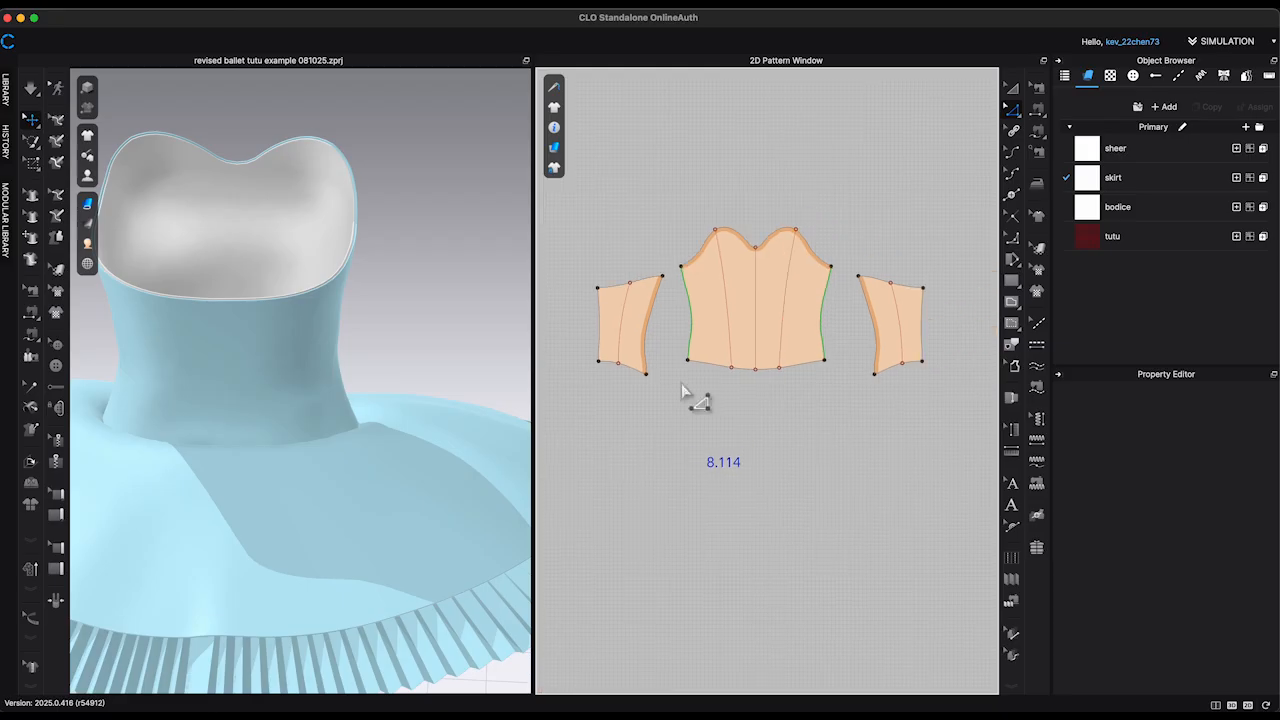
Step: Offset the five internal lines once on both sides by 0.175 in, extended to the pattern outline with curvature maintained
{"action": "left_click", "coordinate": [912, 336]}
{"action": "right_click", "coordinate": [903, 328]}
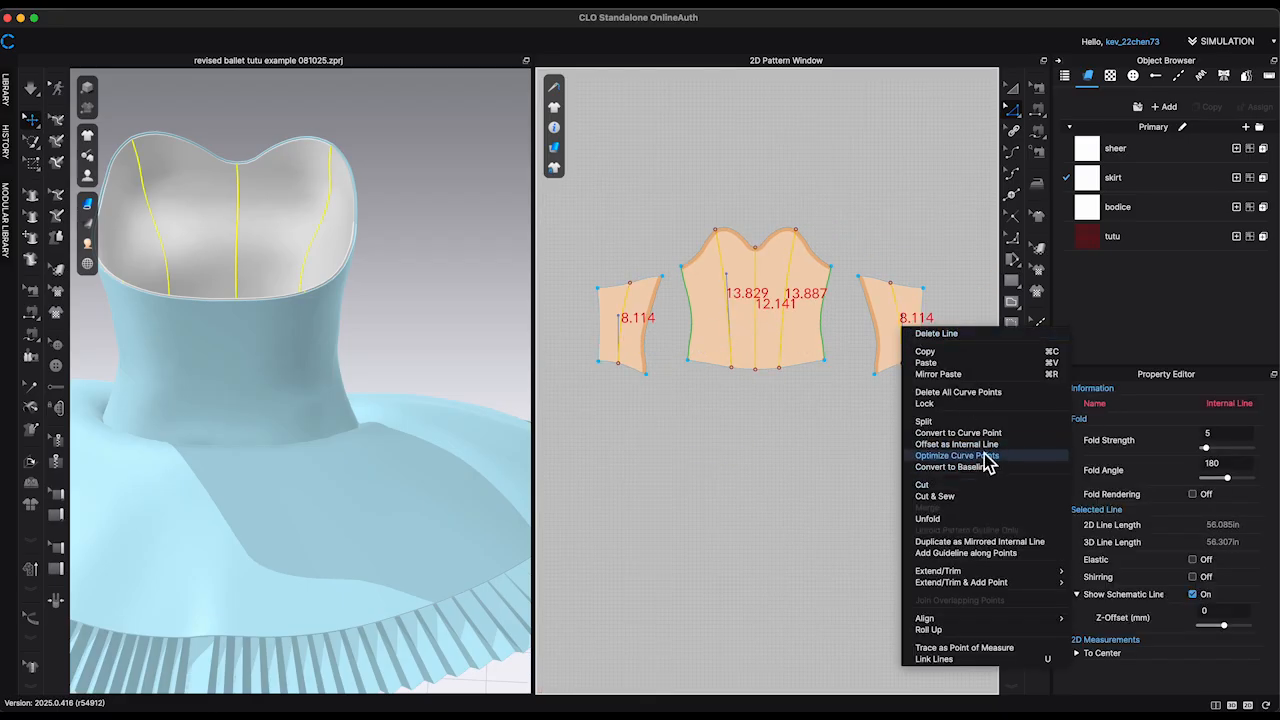
{"action": "left_click", "coordinate": [983, 449]}
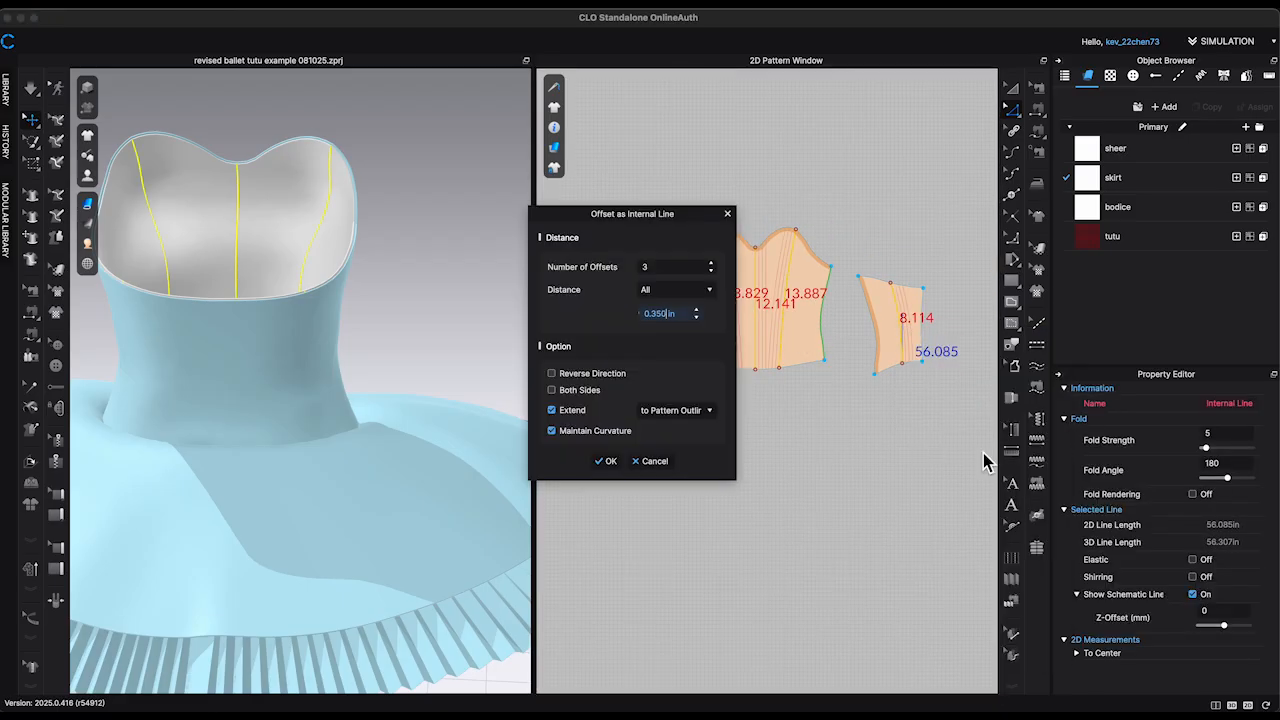
{"action": "left_click", "coordinate": [605, 461]}
{"action": "right_click", "coordinate": [768, 352]}
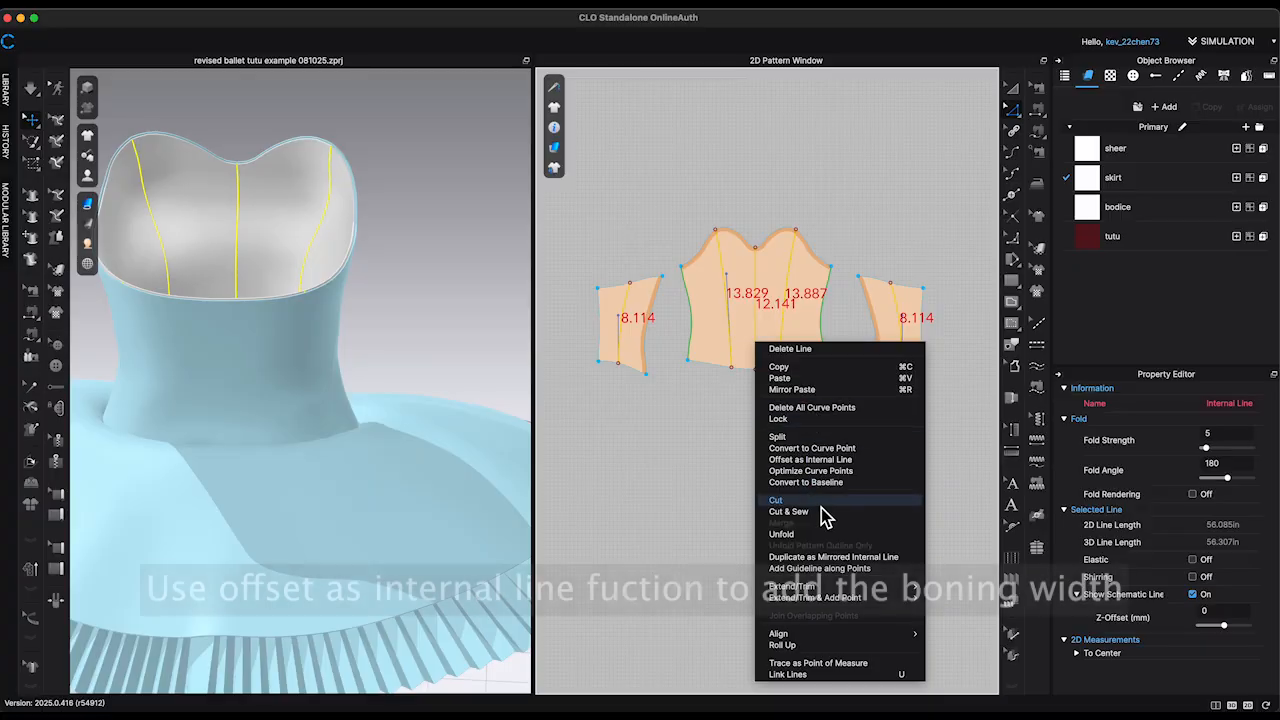
{"action": "left_click", "coordinate": [782, 459]}
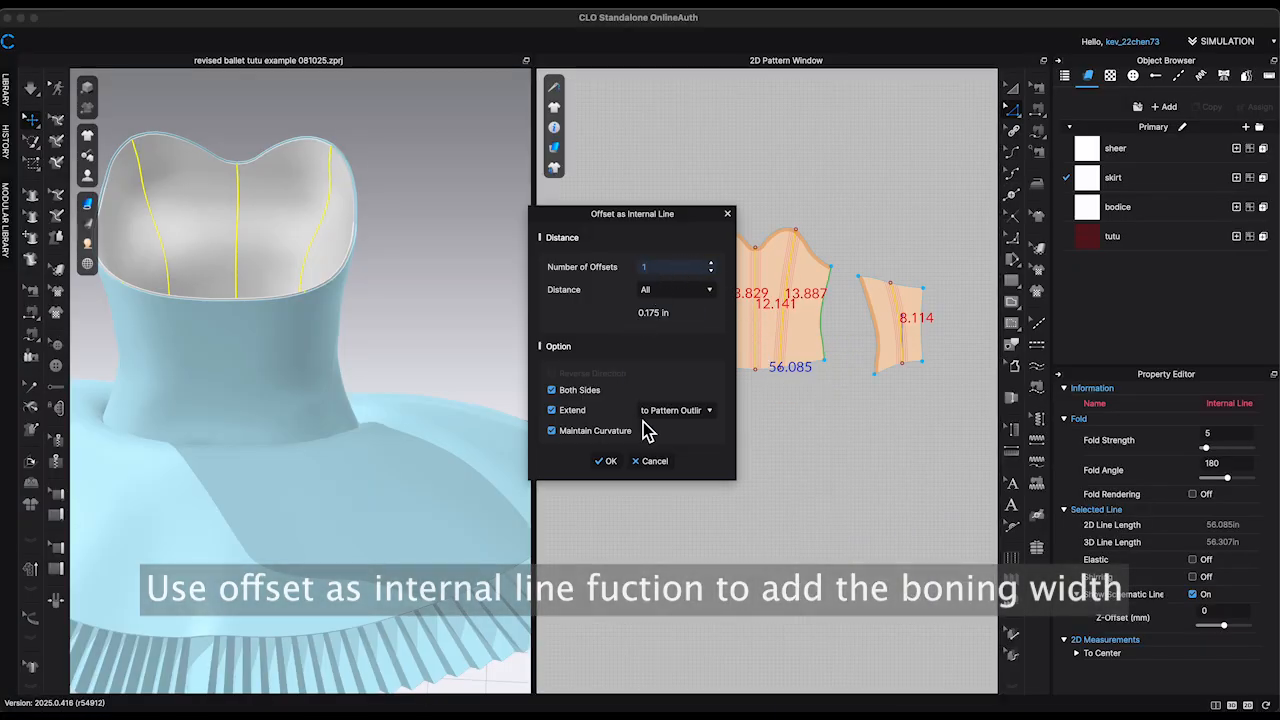
{"action": "left_click", "coordinate": [607, 463]}
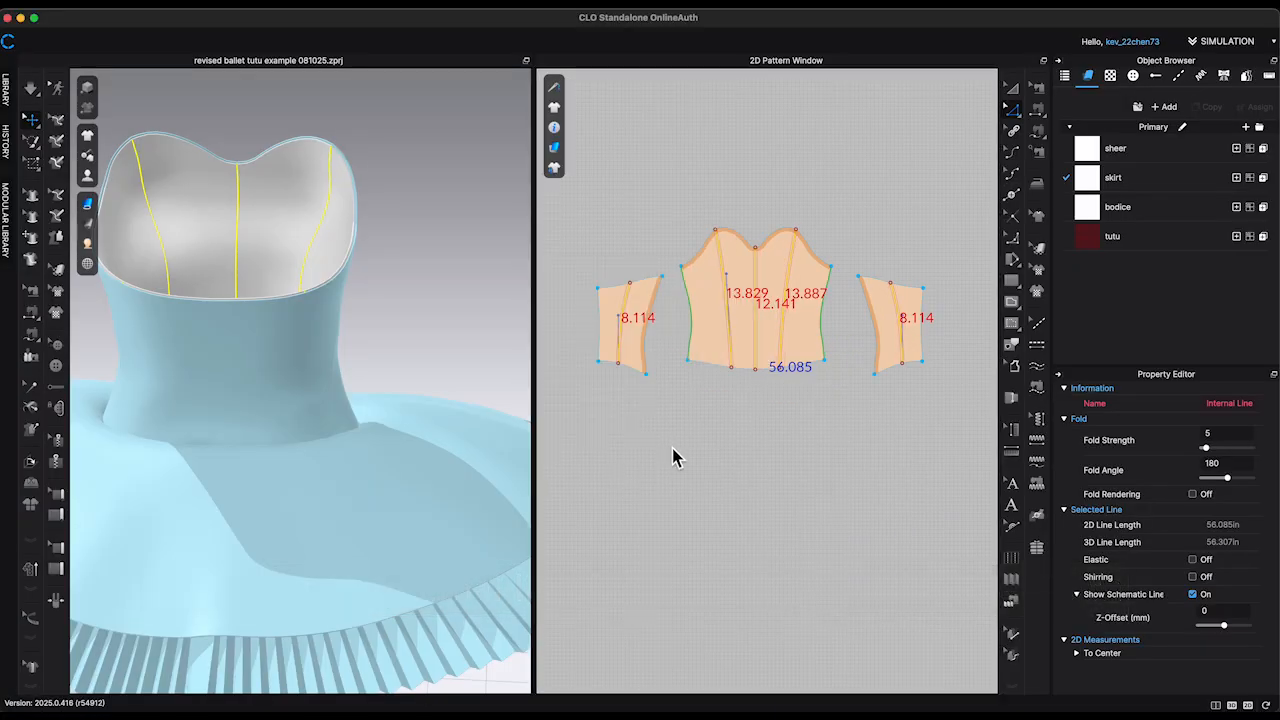
Step: Cut and sew the cloned bodice panels along all the offset lines to form five narrow boning strips
{"action": "scroll", "coordinate": [738, 318], "scroll_direction": "up", "scroll_amount": 3}
{"action": "right_click", "coordinate": [729, 314]}
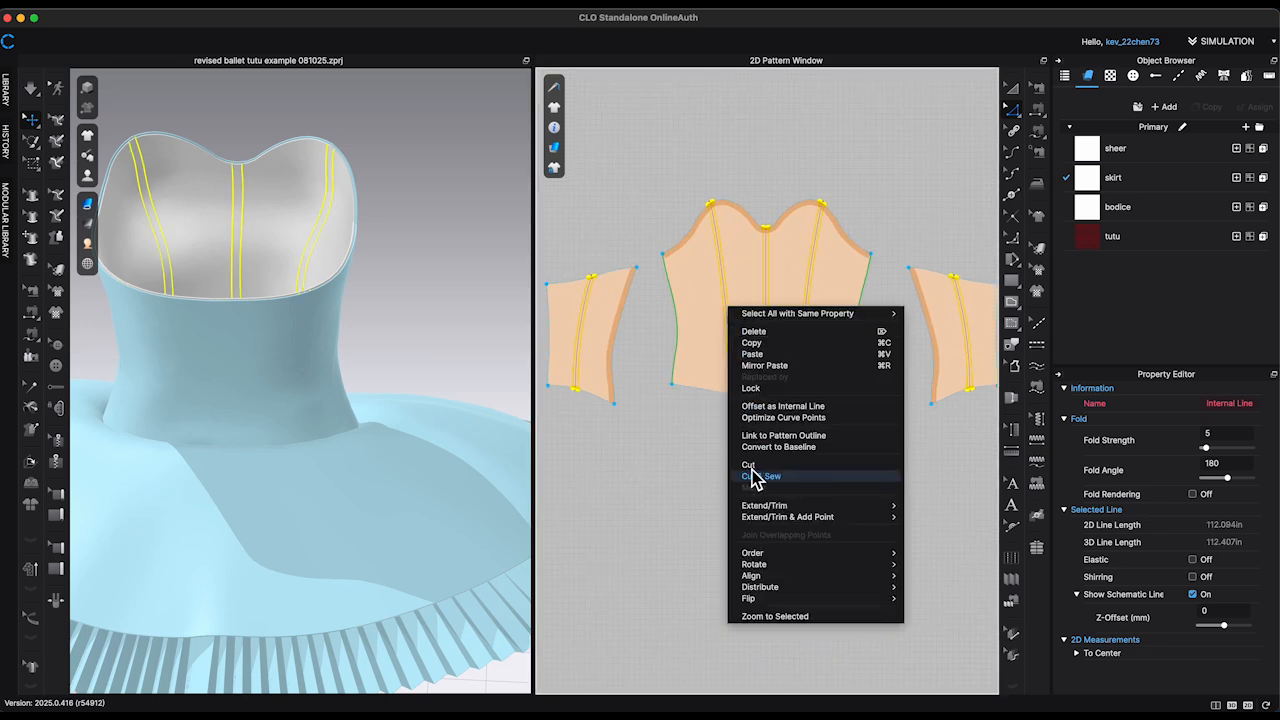
{"action": "left_click", "coordinate": [702, 470]}
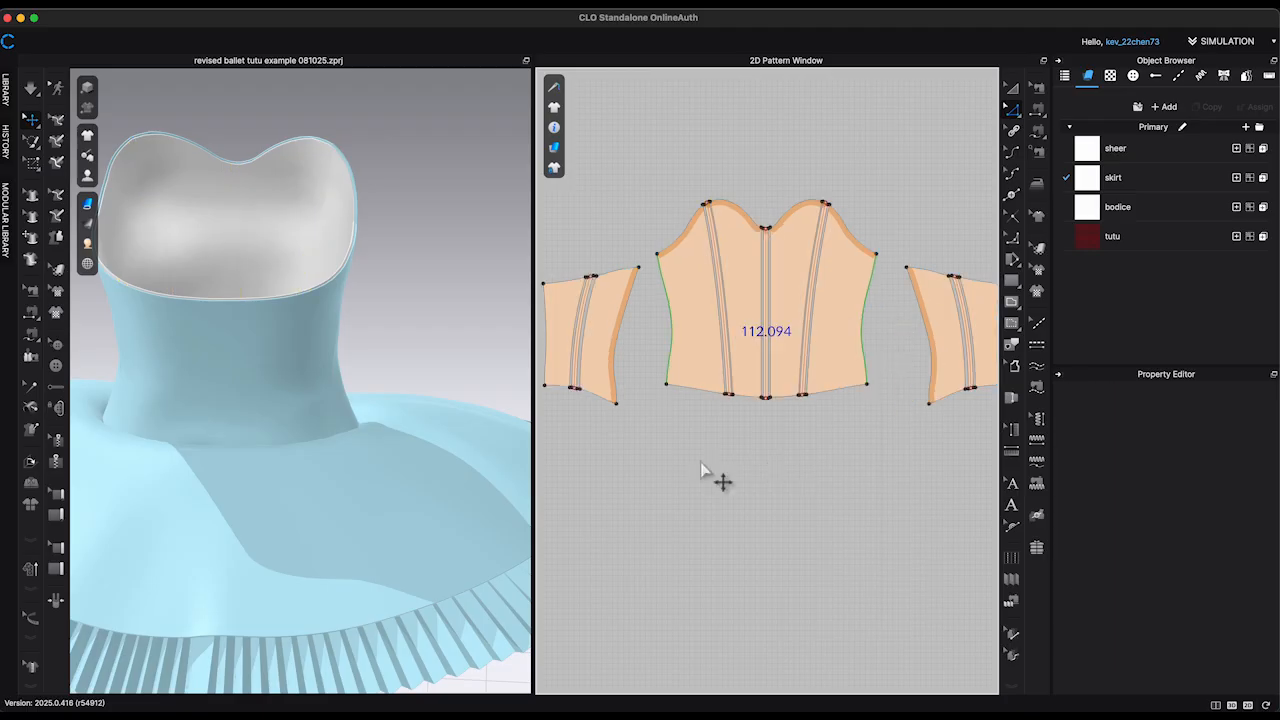
Step: Select the wide cloned bodice panels without the boning strips and move them up clear of the strips
{"action": "scroll", "coordinate": [702, 470], "scroll_direction": "down", "scroll_amount": 2}
{"action": "key", "text": "a"}
{"action": "left_click", "coordinate": [593, 359]}
{"action": "left_click", "coordinate": [632, 350], "text": "shift"}
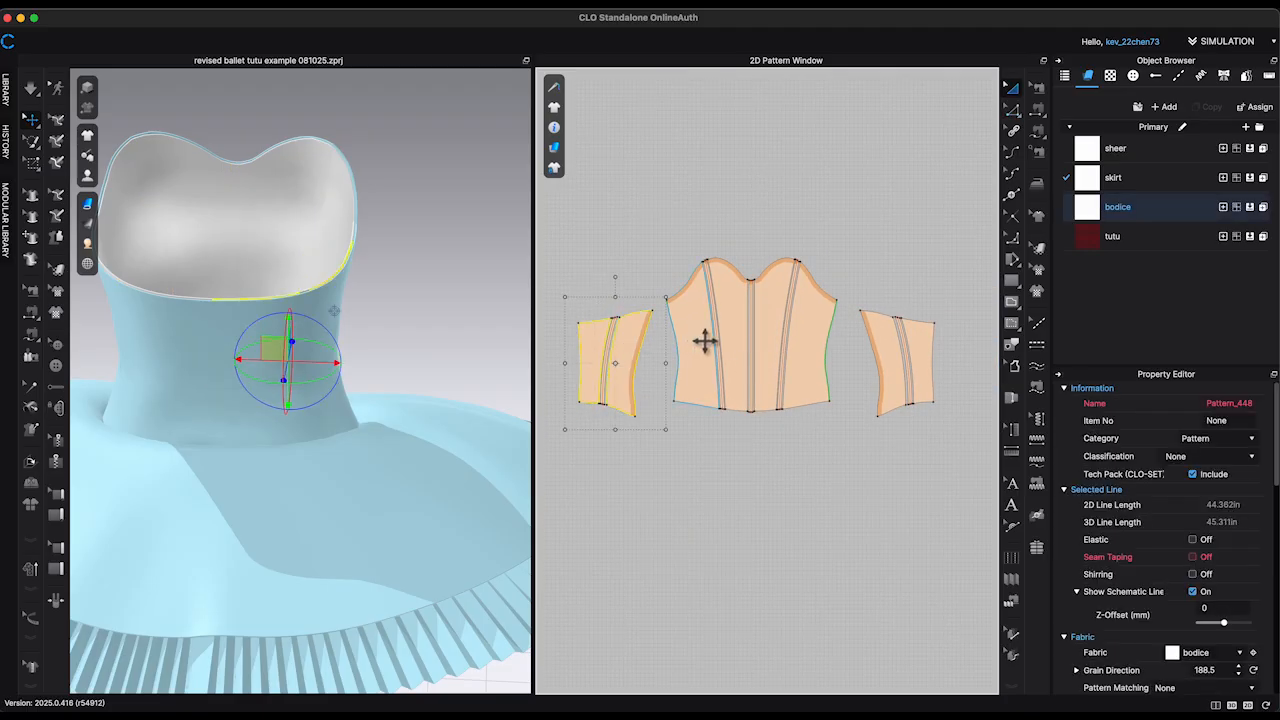
{"action": "left_click", "coordinate": [702, 340], "text": "shift"}
{"action": "left_click", "coordinate": [737, 322], "text": "shift"}
{"action": "left_click", "coordinate": [767, 300], "text": "shift"}
{"action": "left_click", "coordinate": [814, 317], "text": "shift"}
{"action": "left_click", "coordinate": [905, 343], "text": "shift"}
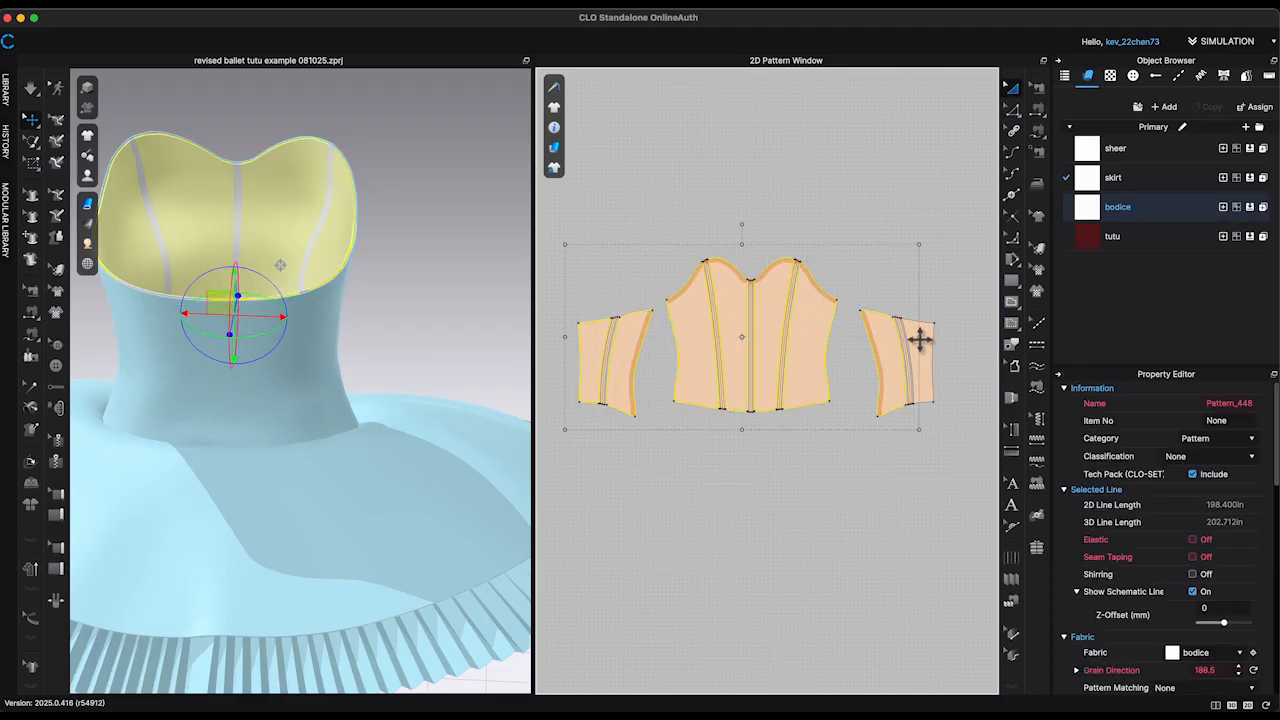
{"action": "left_click_drag", "start_coordinate": [925, 366], "coordinate": [917, 165]}
Step: Set the five boning strips' additional rendering thickness to 1.5 and start the simulation
{"action": "left_click", "coordinate": [605, 485]}
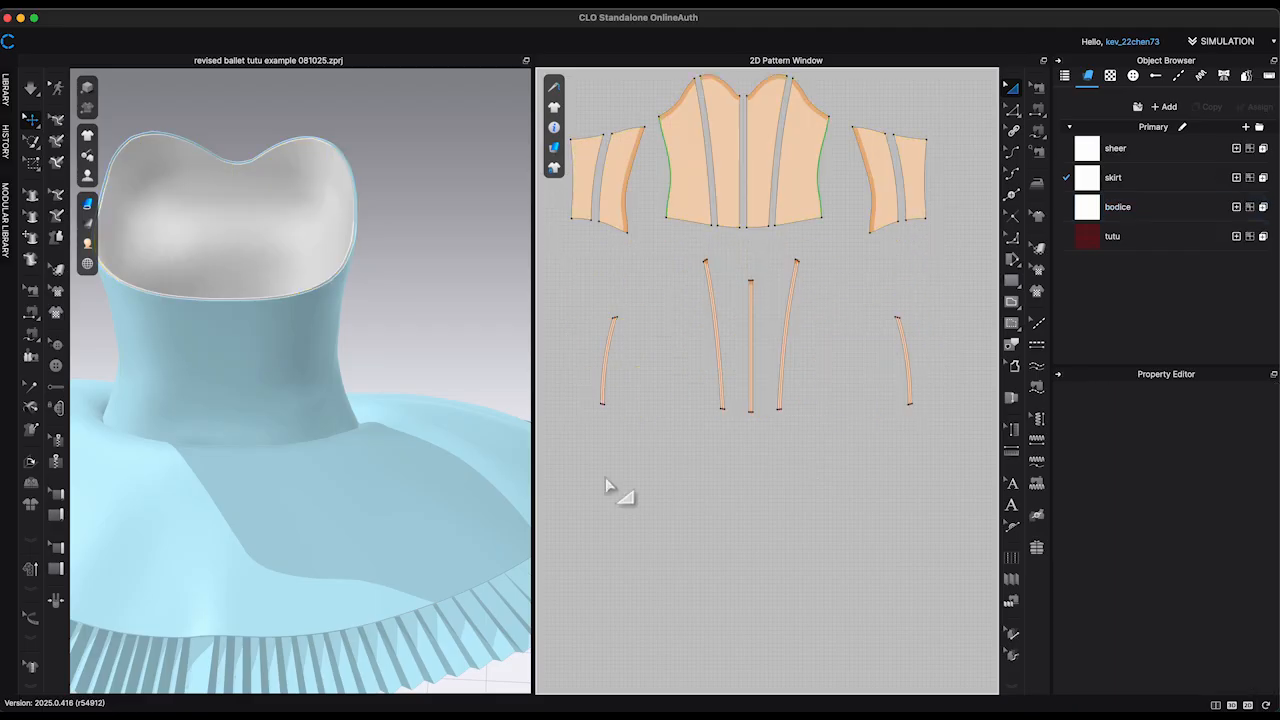
{"action": "left_click", "coordinate": [1125, 206]}
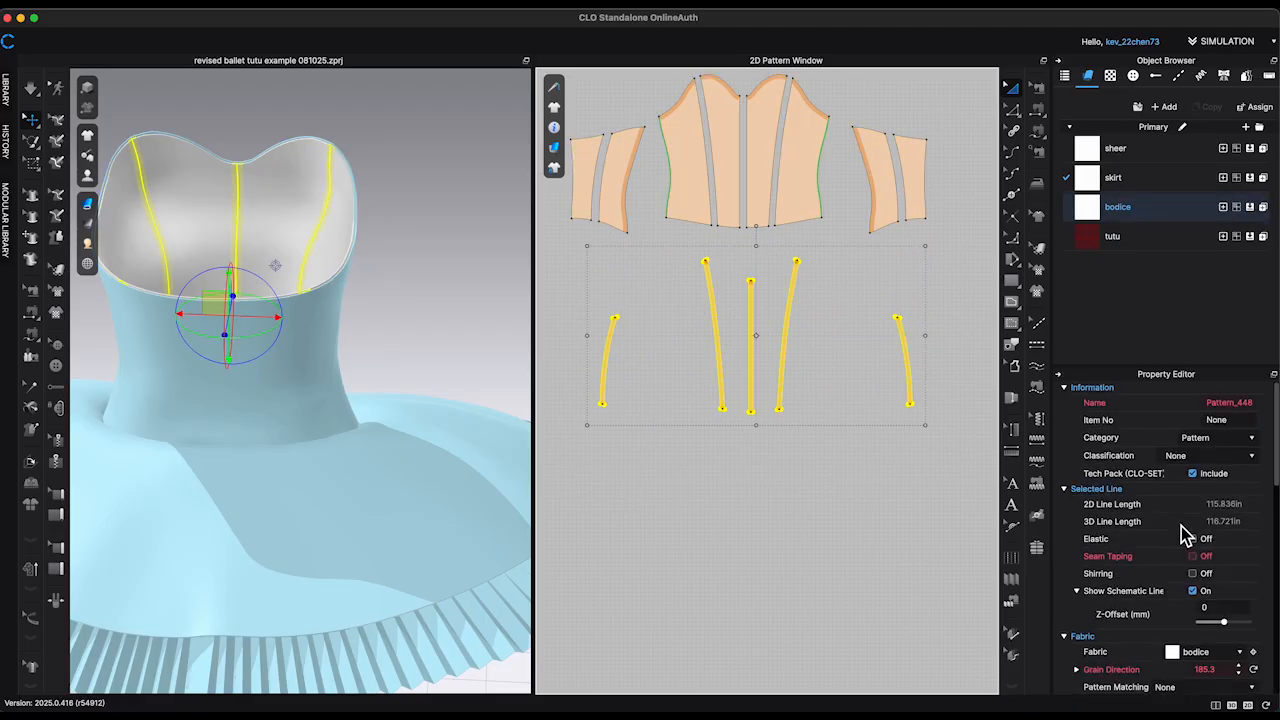
{"action": "scroll", "coordinate": [1185, 535], "scroll_direction": "down", "scroll_amount": 10}
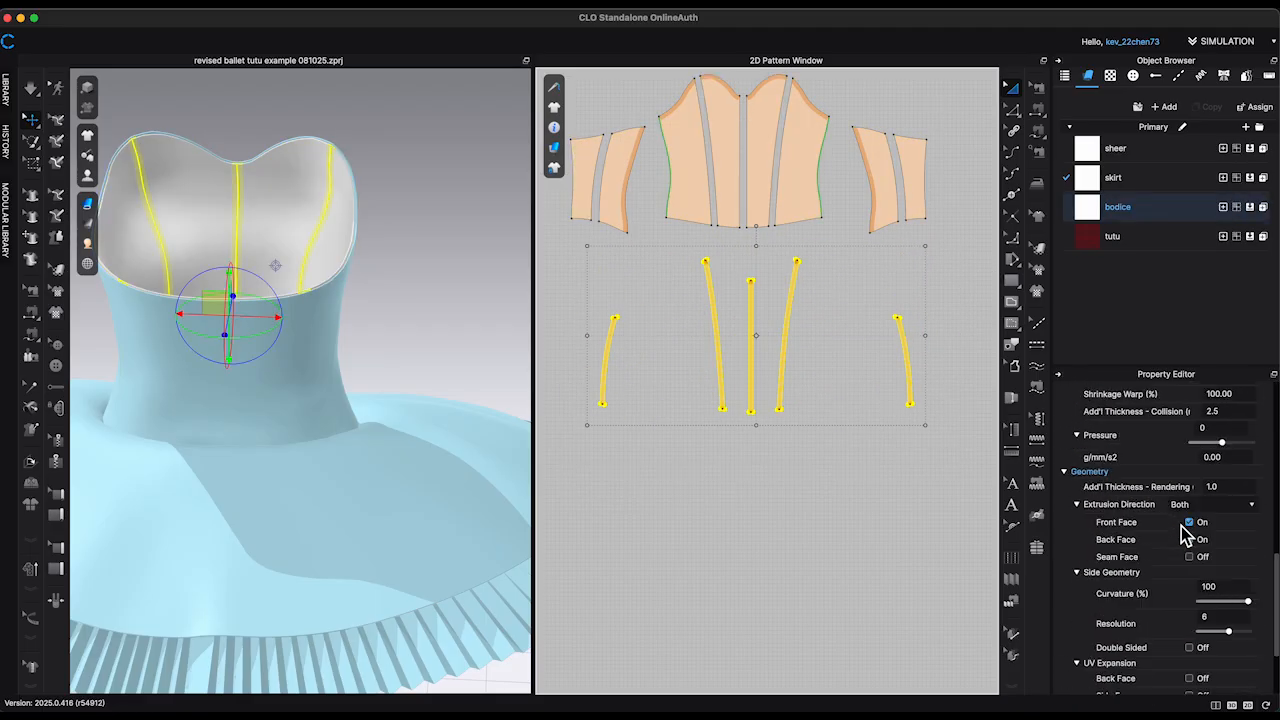
{"action": "left_click", "coordinate": [1229, 474]}
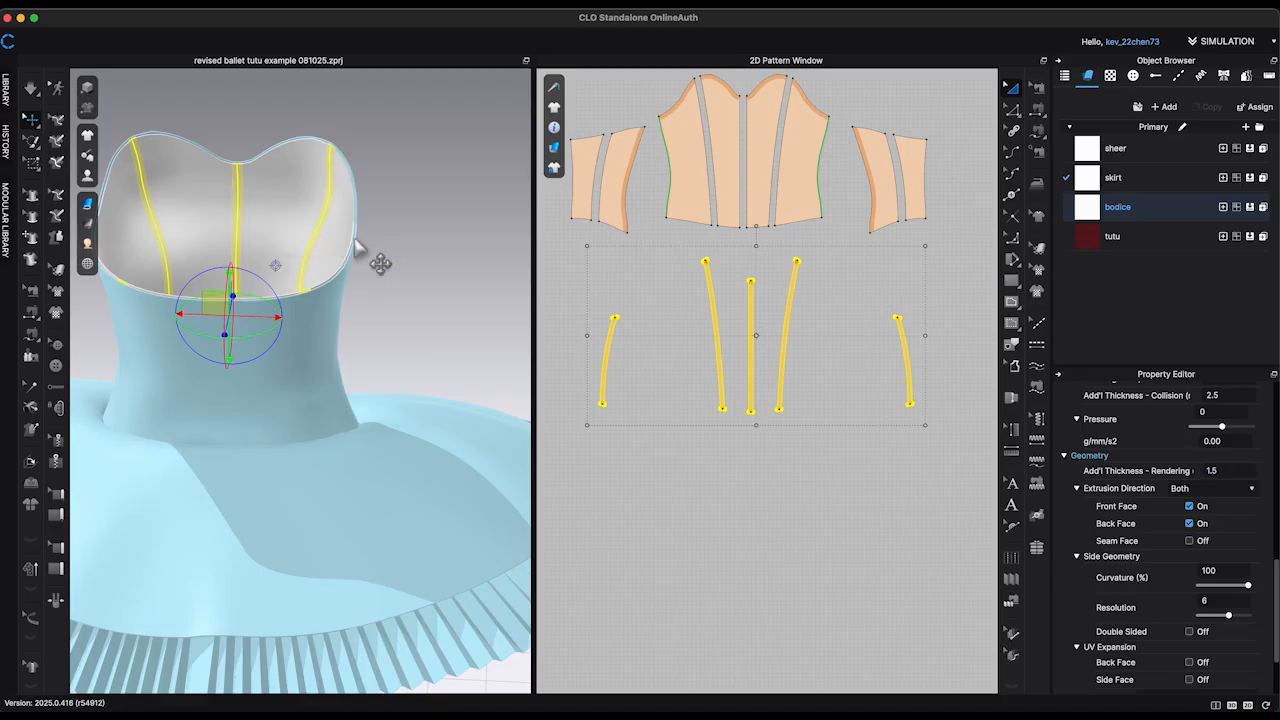
{"action": "left_click", "coordinate": [455, 270]}
{"action": "scroll", "coordinate": [466, 371], "scroll_direction": "up", "scroll_amount": 5}
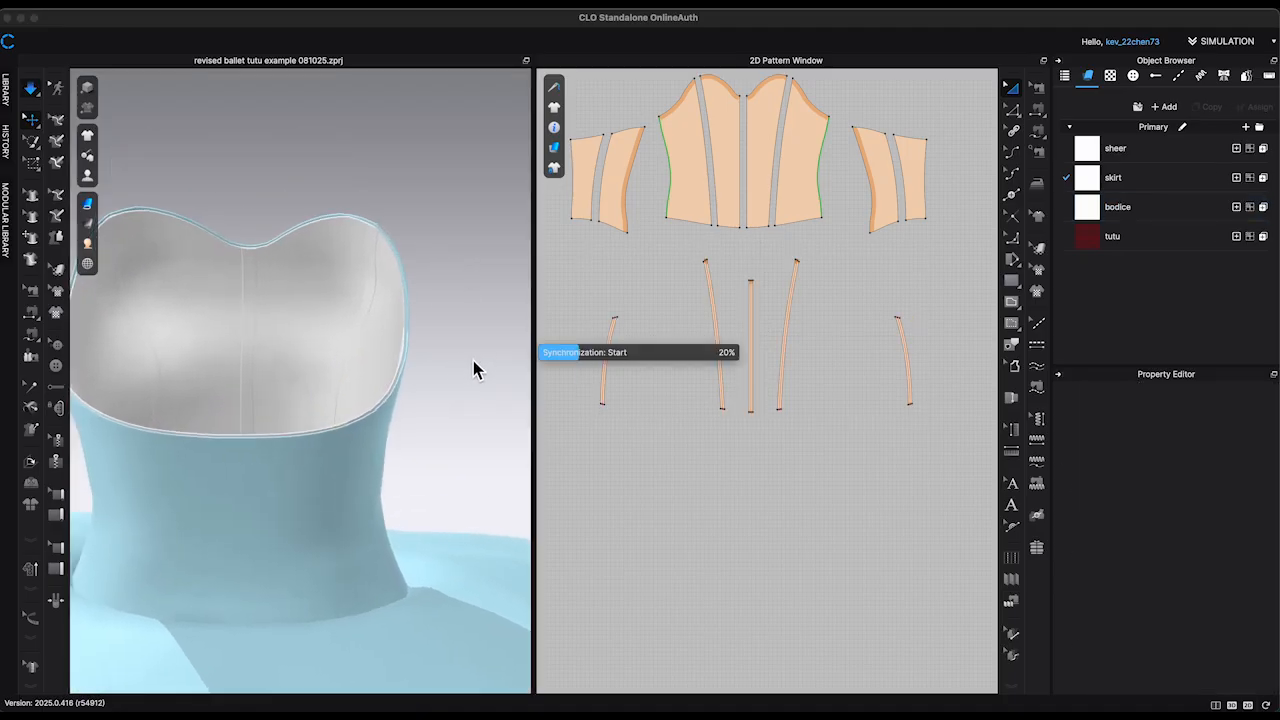
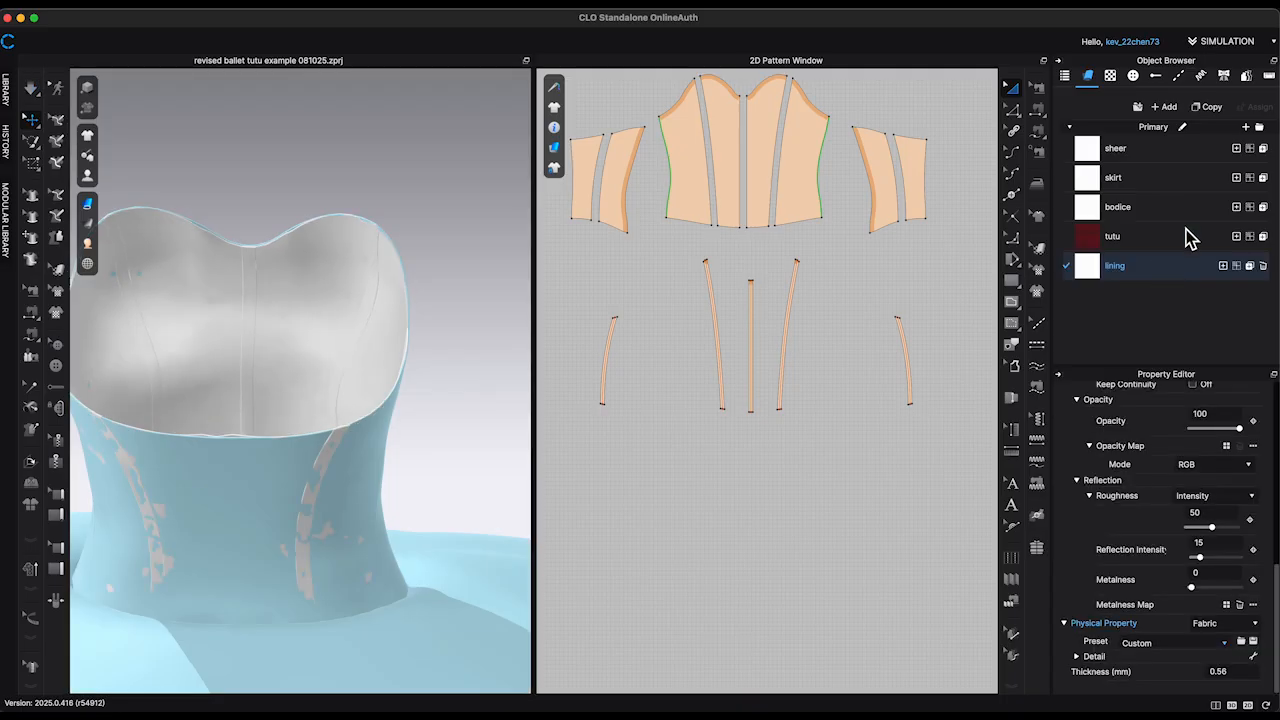
Step: Create two fabrics named lining and boning, and browse the physical property presets for the boning fabric
{"action": "left_click", "coordinate": [1207, 107]}
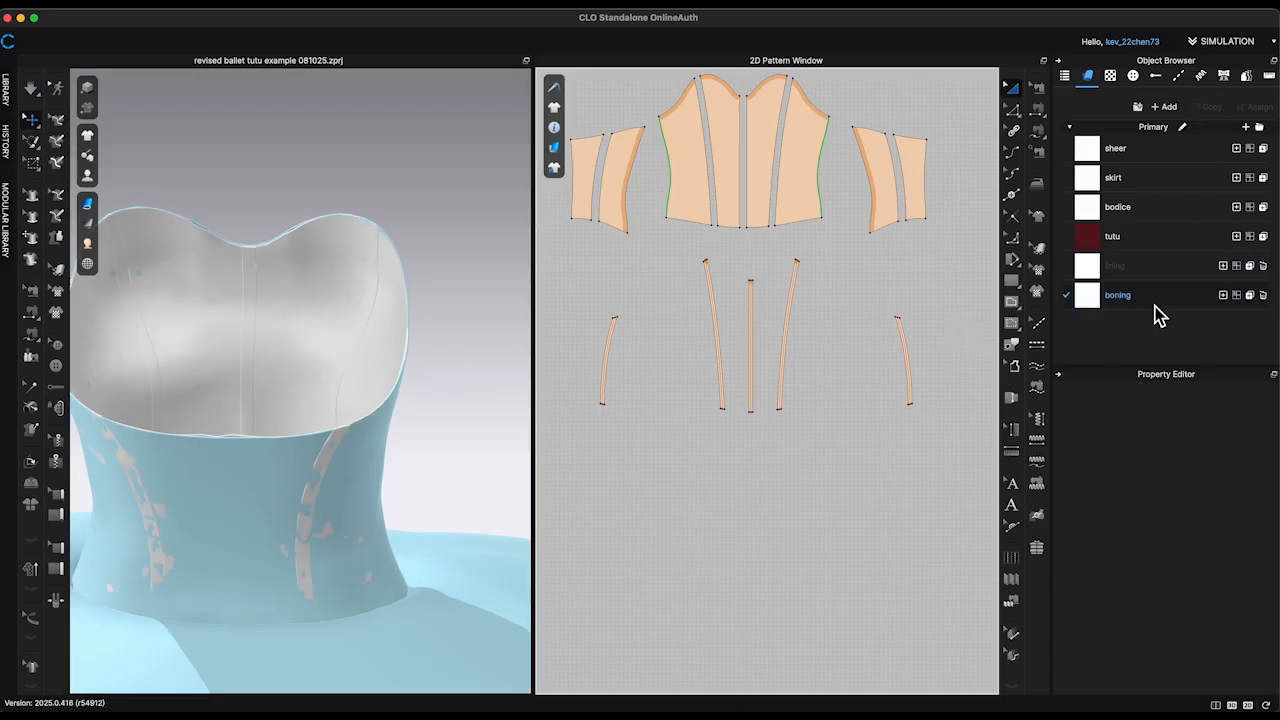
{"action": "left_click", "coordinate": [1225, 645]}
{"action": "scroll", "coordinate": [1206, 235], "scroll_direction": "up", "scroll_amount": 15}
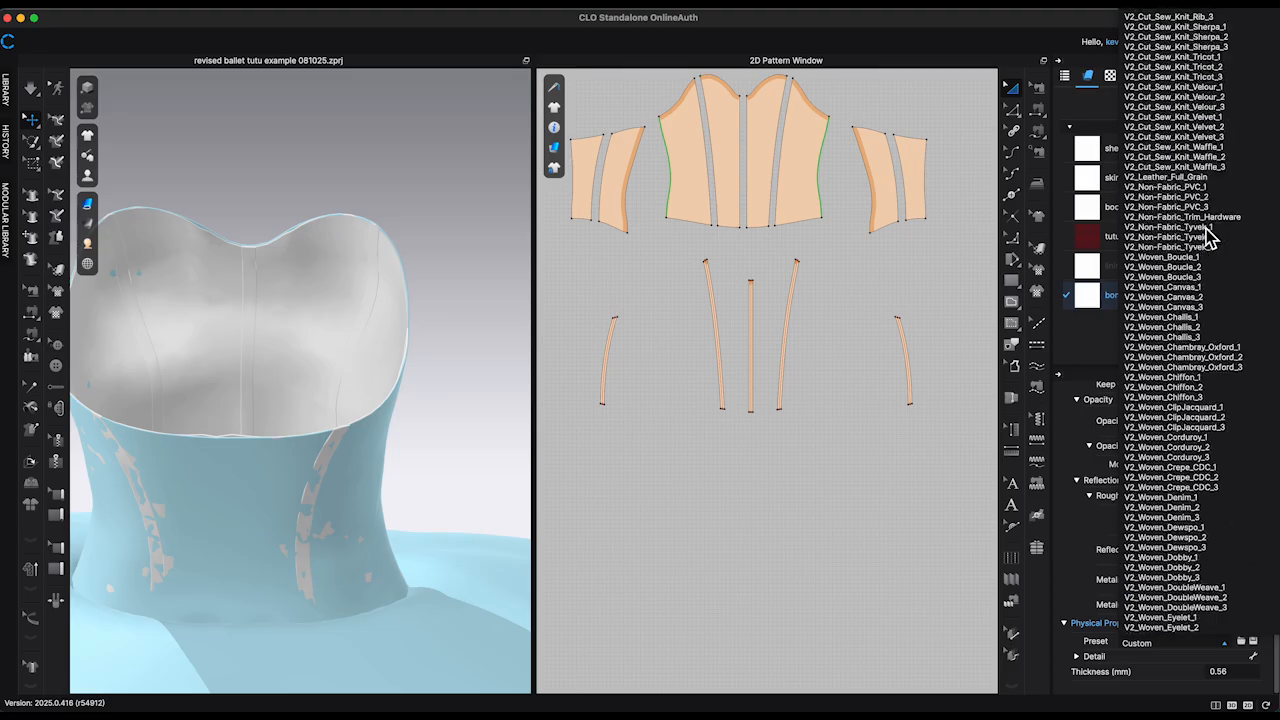
{"action": "scroll", "coordinate": [1212, 245], "scroll_direction": "up", "scroll_amount": 5}
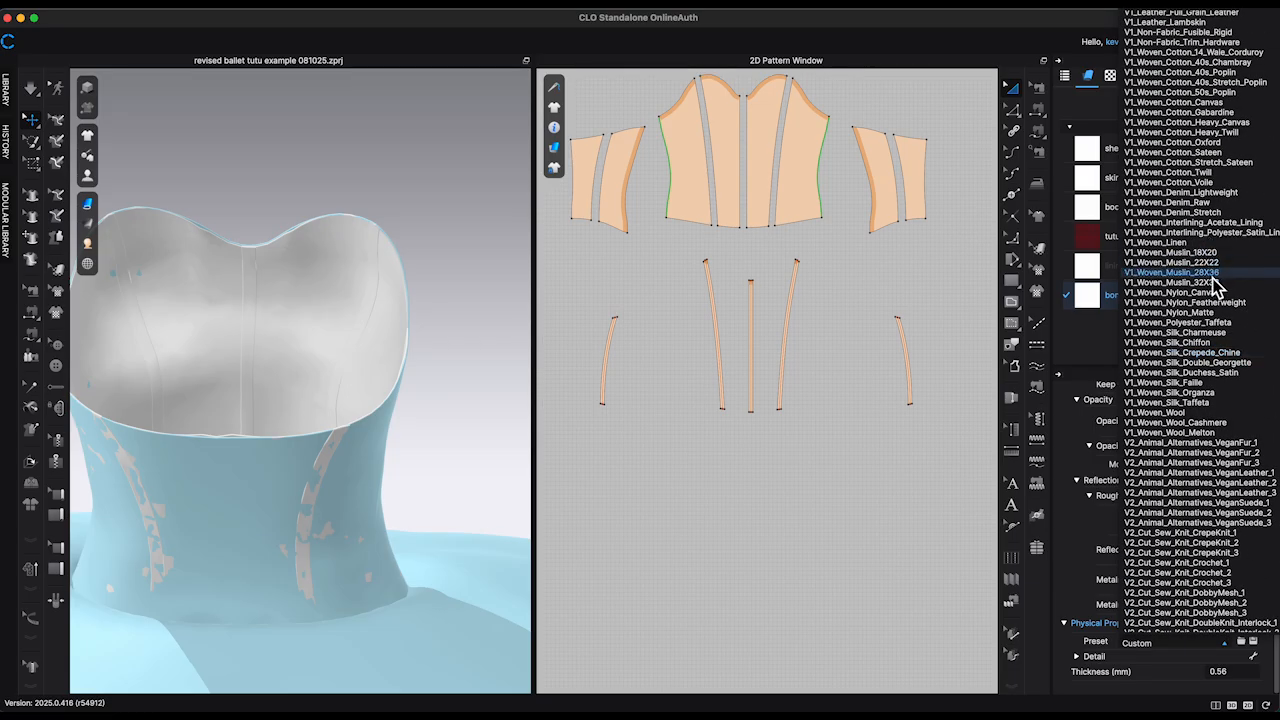
Step: Assign the boning fabric to the five narrow strips and set their bond preset to Reinforcement (Pocket Bone)
{"action": "left_click_drag", "start_coordinate": [570, 440], "coordinate": [973, 259]}
{"action": "scroll", "coordinate": [1150, 500], "scroll_direction": "up", "scroll_amount": 5}
{"action": "scroll", "coordinate": [1155, 505], "scroll_direction": "down", "scroll_amount": 4}
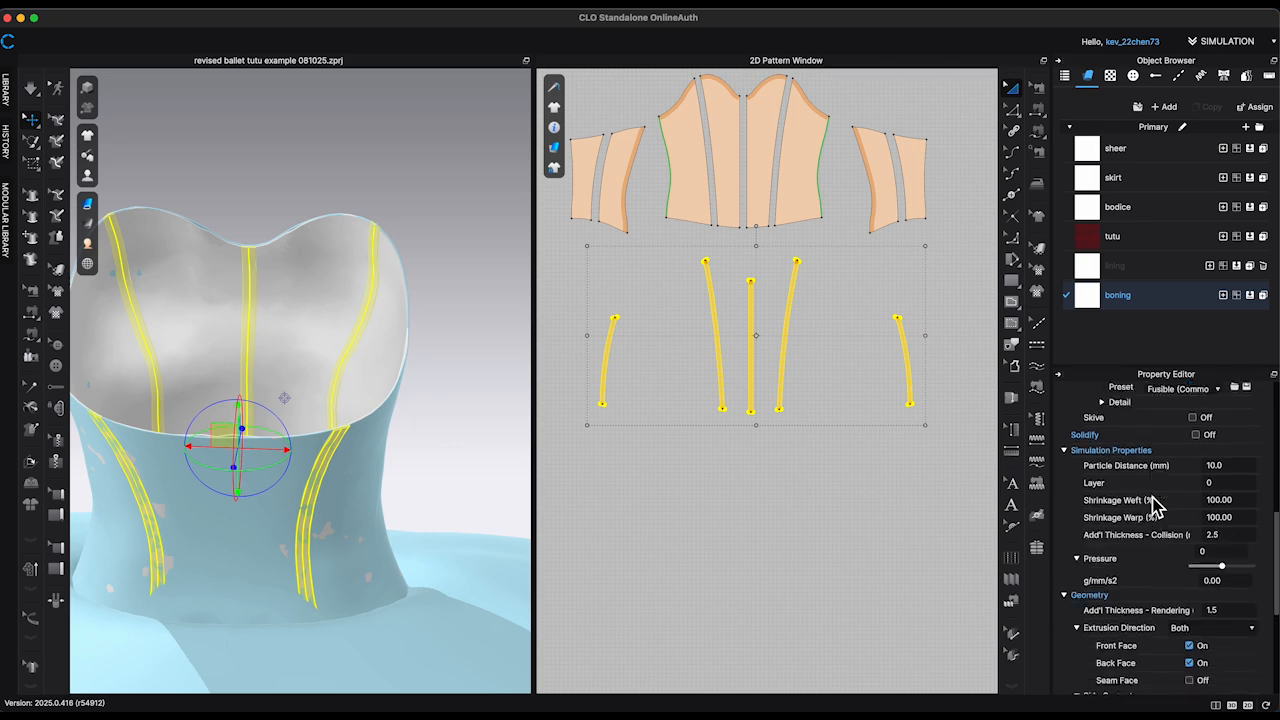
{"action": "scroll", "coordinate": [1090, 478], "scroll_direction": "up", "scroll_amount": 3}
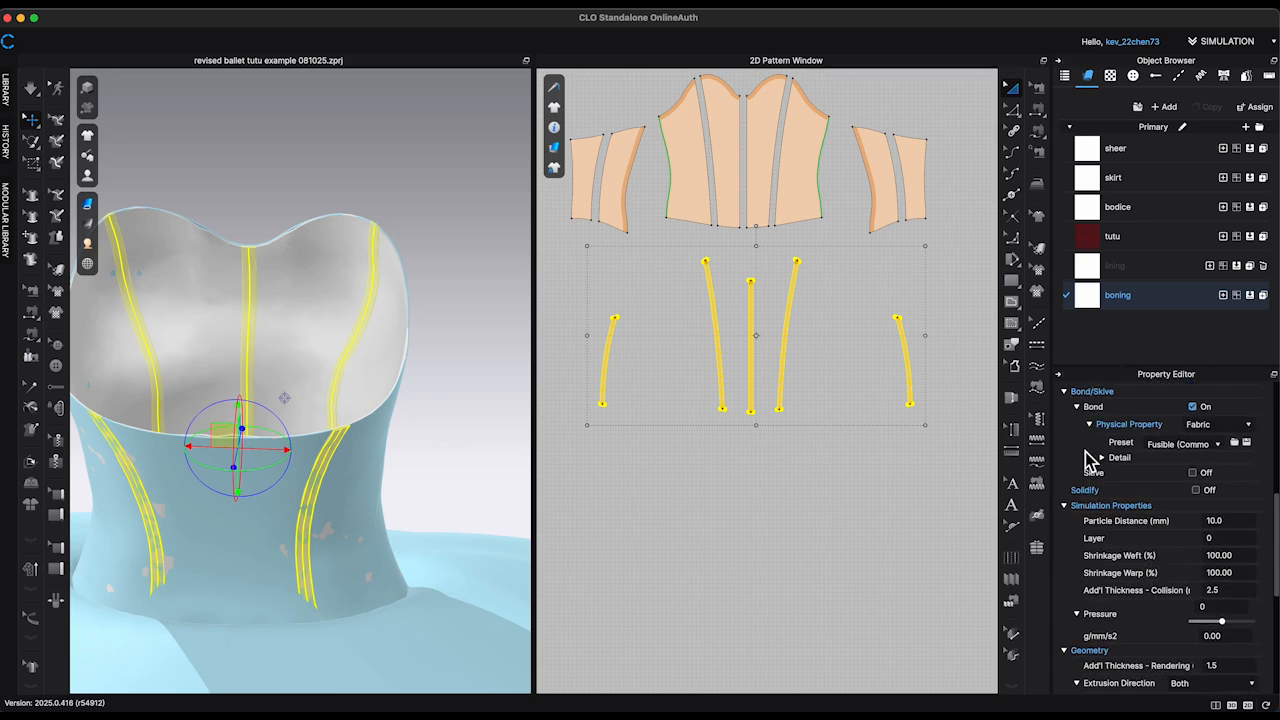
{"action": "left_click", "coordinate": [1219, 446]}
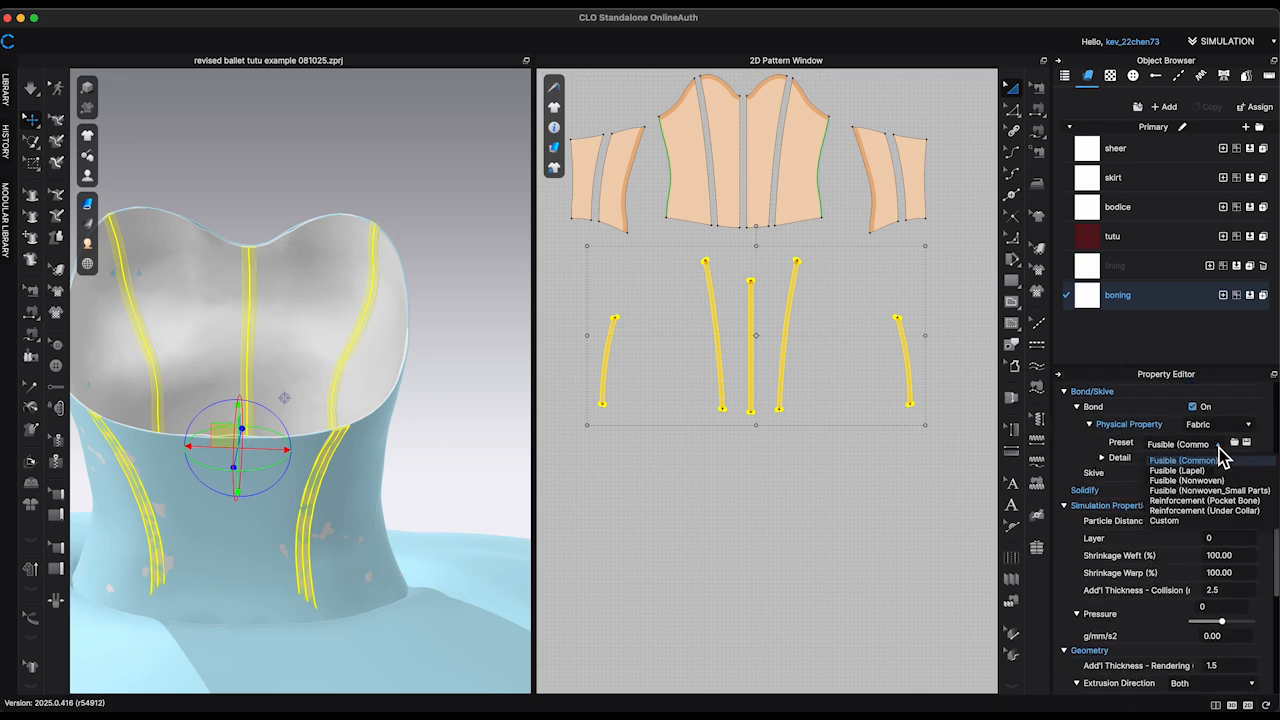
{"action": "left_click", "coordinate": [1197, 501]}
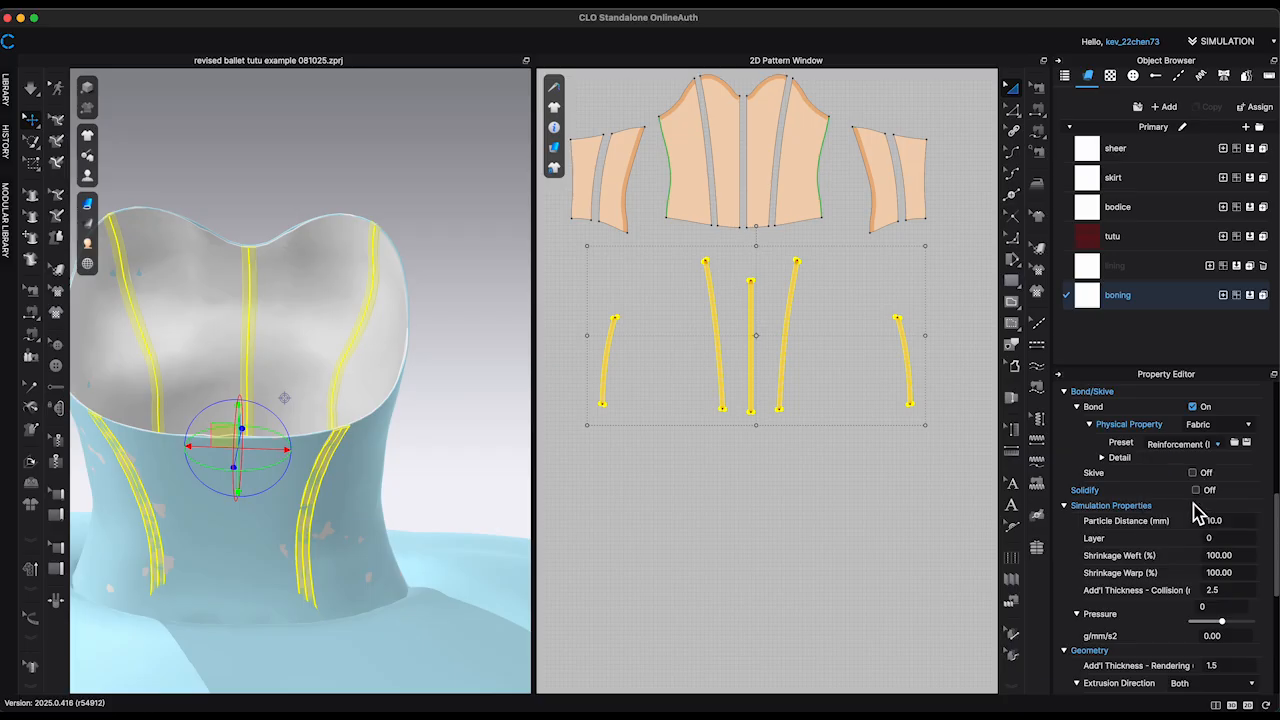
{"action": "left_click", "coordinate": [471, 268]}
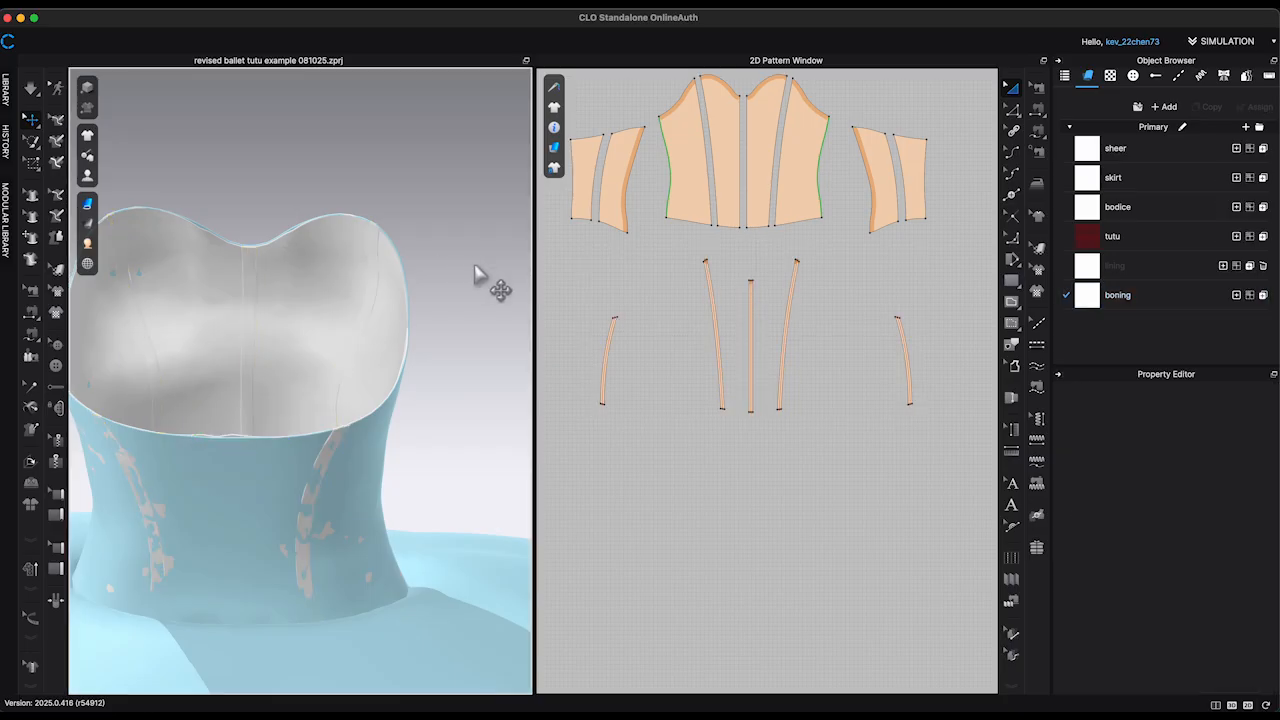
Step: Set the simulation layer of the three outer bodice panels to 1
{"action": "right_click_drag", "start_coordinate": [489, 279], "coordinate": [398, 299]}
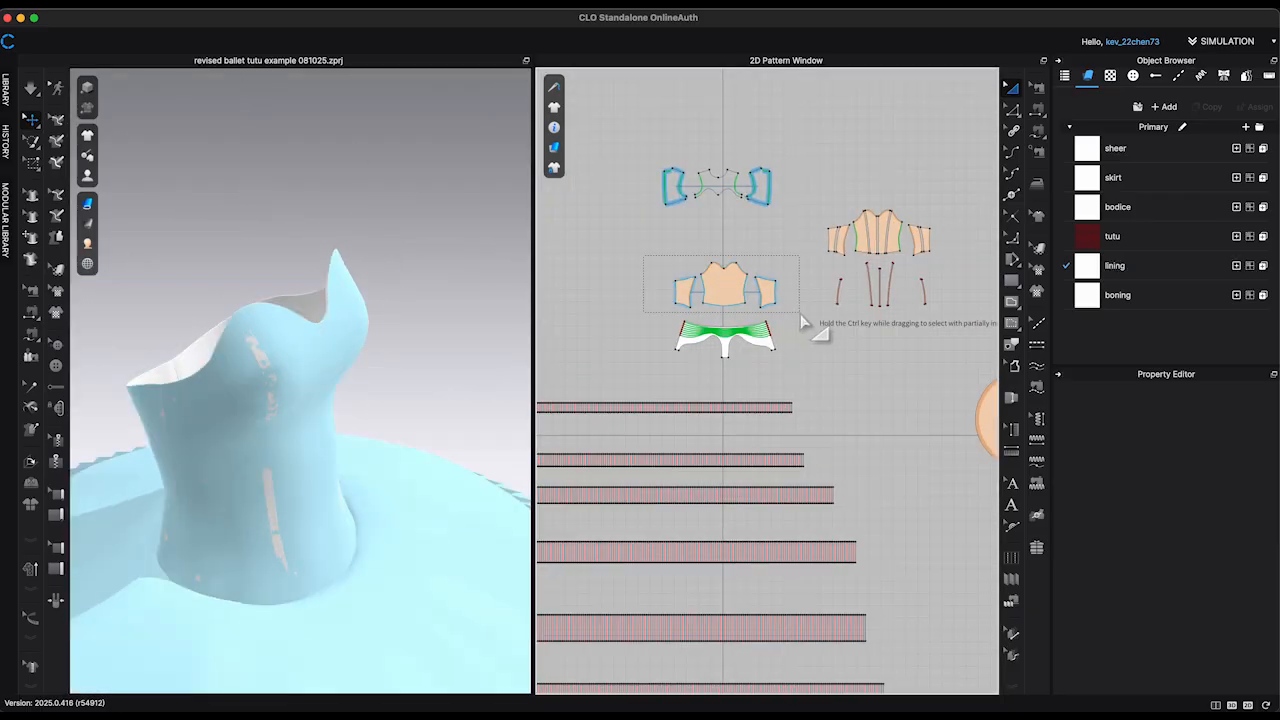
{"action": "right_click", "coordinate": [770, 290]}
{"action": "key", "text": "Escape"}
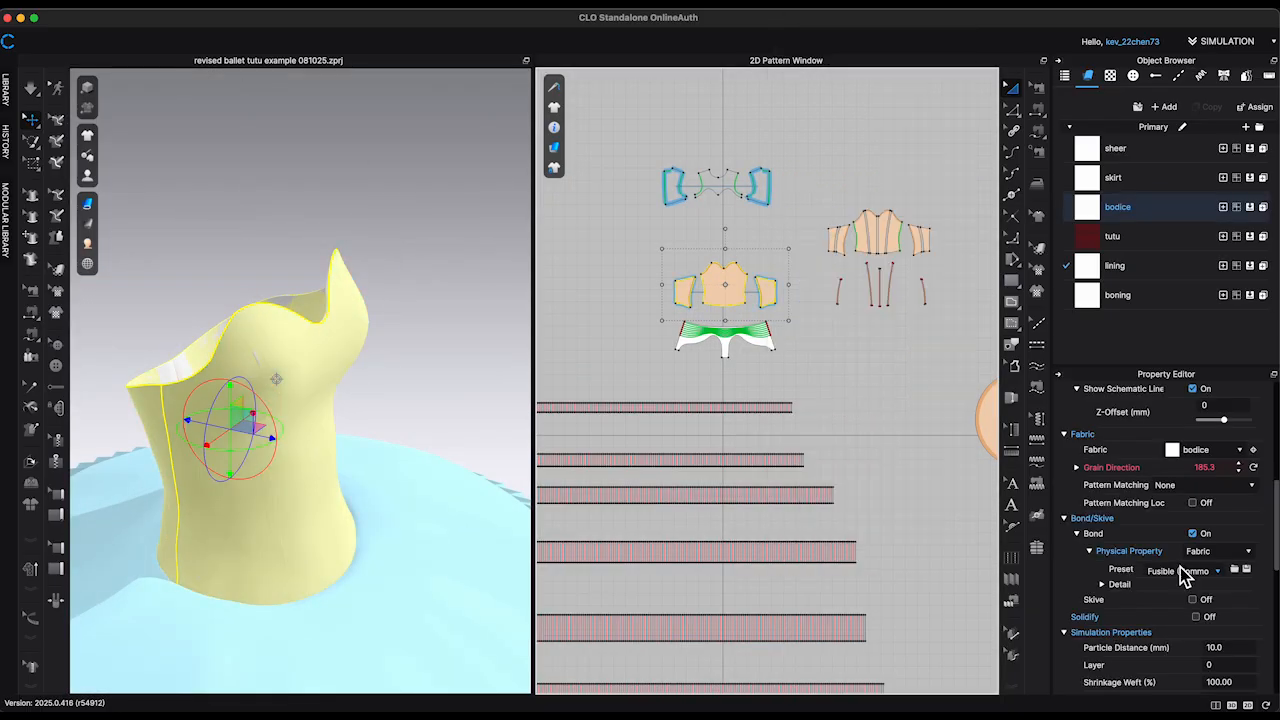
{"action": "scroll", "coordinate": [1213, 572], "scroll_direction": "down", "scroll_amount": 1}
{"action": "scroll", "coordinate": [1216, 560], "scroll_direction": "down", "scroll_amount": 5}
{"action": "left_click", "coordinate": [1220, 601]}
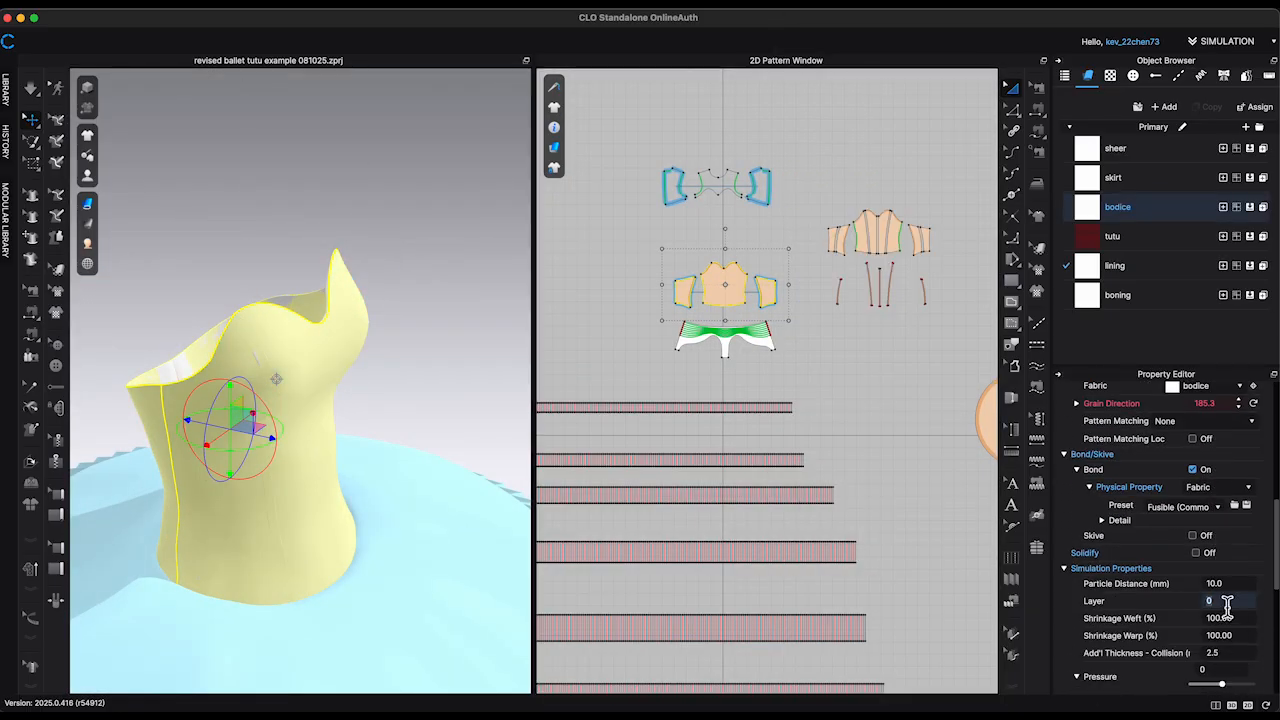
{"action": "type", "text": "1"}
{"action": "left_click", "coordinate": [648, 388]}
Step: Simulate the garment with the layered bodice and toggle the avatar's display
{"action": "left_click", "coordinate": [440, 352]}
{"action": "right_click_drag", "start_coordinate": [440, 352], "coordinate": [438, 316]}
{"action": "key", "text": "space"}
{"action": "key", "text": "shift+a"}
{"action": "key", "text": "shift+a"}
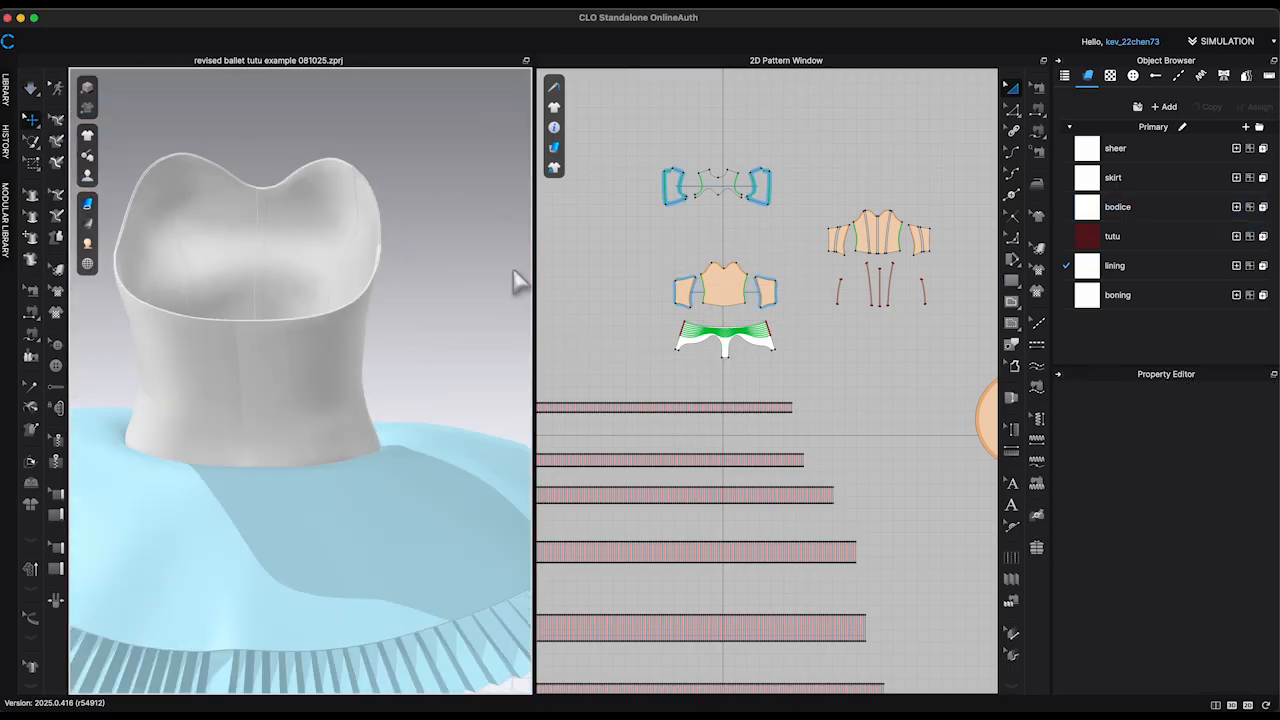
Step: Recolour the bodice fabric to dark navy blue and change its material type
{"action": "left_click", "coordinate": [1150, 207]}
{"action": "scroll", "coordinate": [1257, 544], "scroll_direction": "up", "scroll_amount": 10}
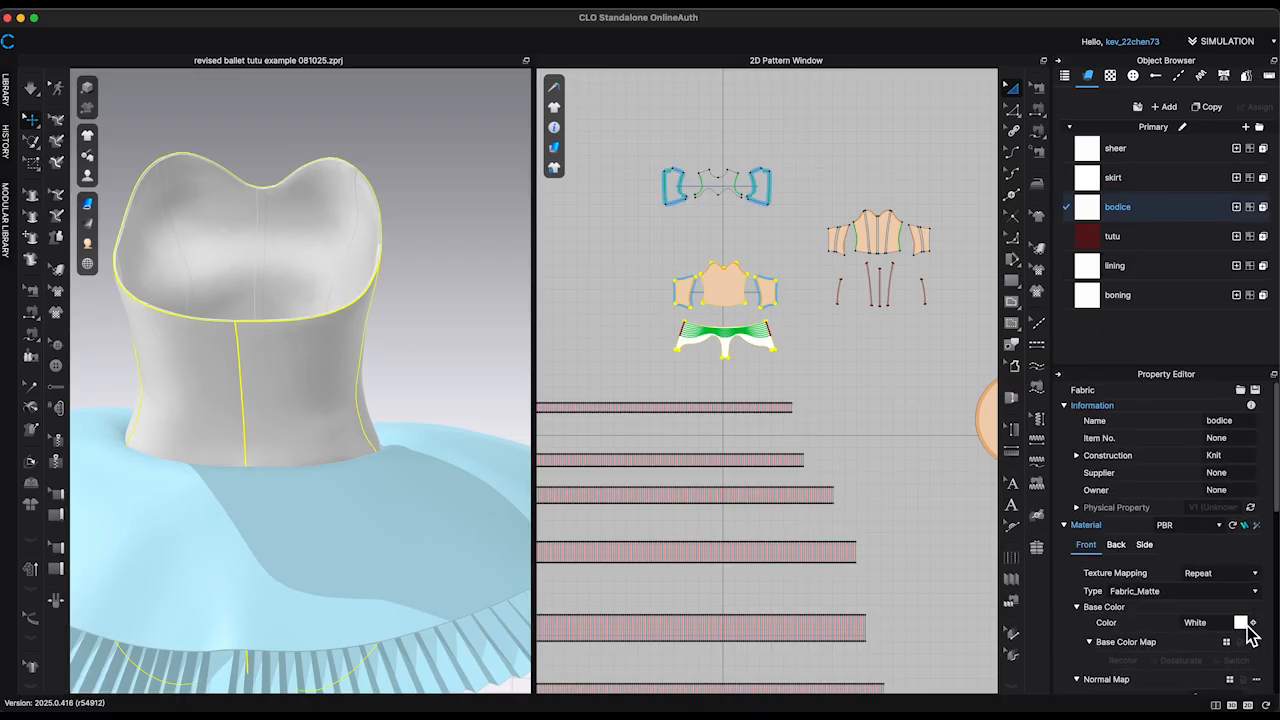
{"action": "left_click", "coordinate": [1241, 623]}
{"action": "left_click", "coordinate": [595, 364]}
{"action": "left_click", "coordinate": [592, 547]}
{"action": "left_click", "coordinate": [1182, 591]}
{"action": "left_click", "coordinate": [1089, 474]}
Step: Set the boning fabric's colour to Blue 3 and its material type to Fabric_Silk/Satin
{"action": "left_click", "coordinate": [1117, 295]}
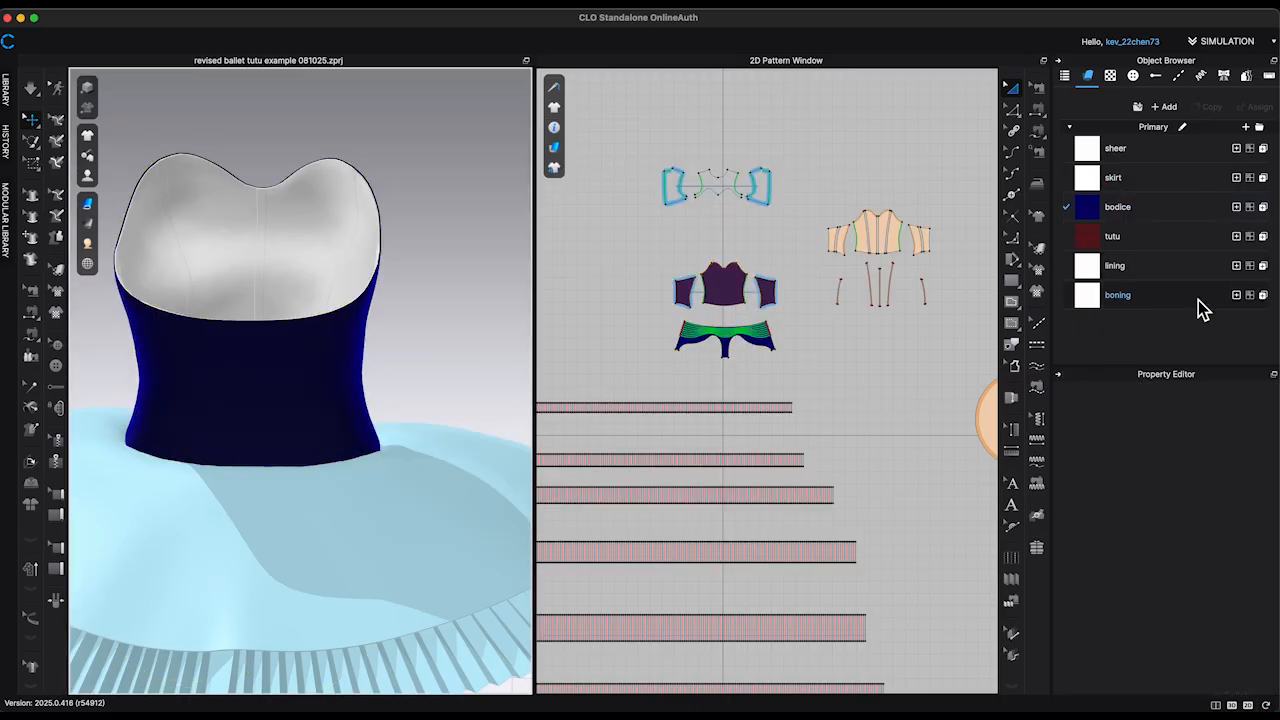
{"action": "left_click", "coordinate": [1241, 623]}
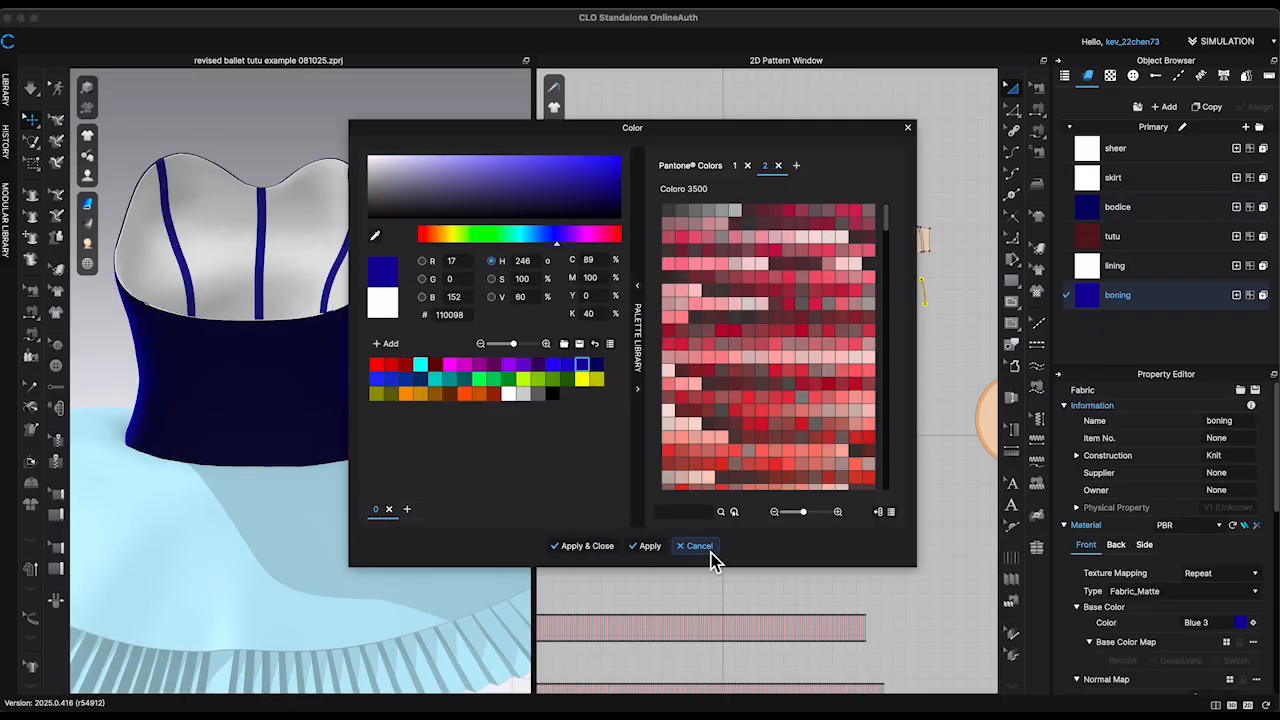
{"action": "left_click", "coordinate": [1172, 594]}
{"action": "left_click", "coordinate": [1168, 455]}
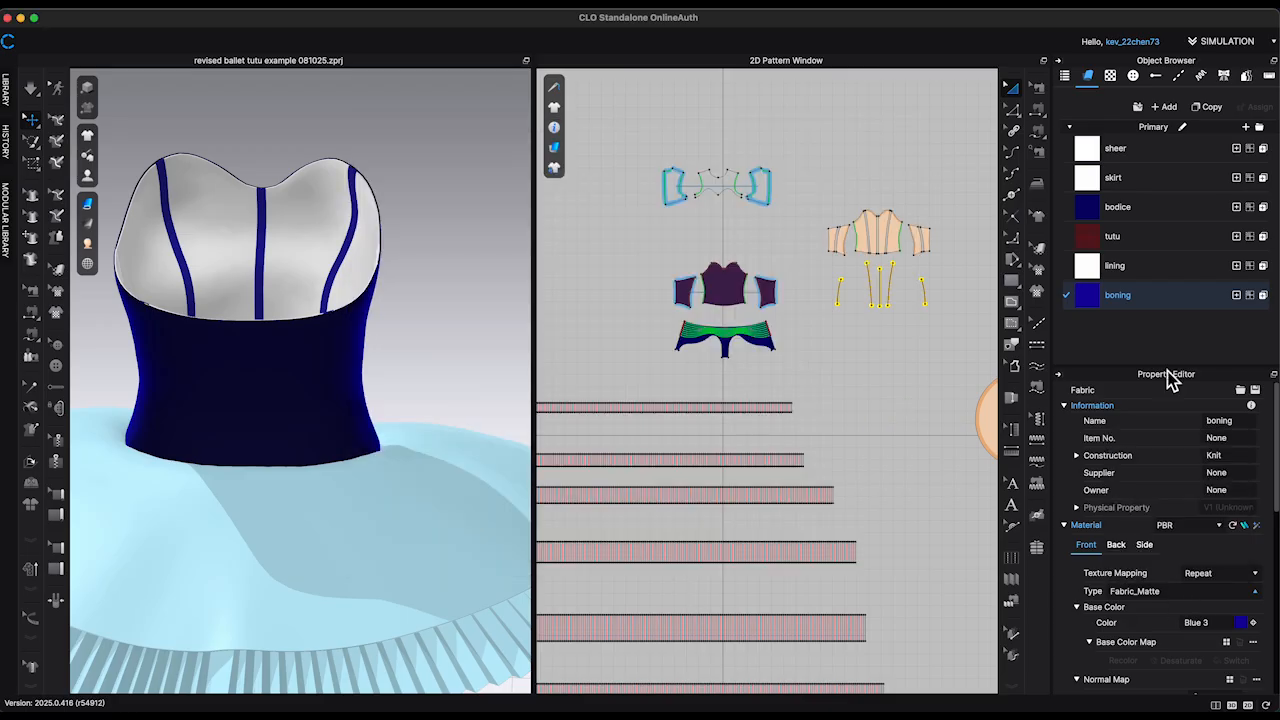
Step: Set the lining fabric's colour to Blue 3 and its material type to Fabric_Silk/Satin
{"action": "left_click", "coordinate": [1150, 266]}
{"action": "left_click", "coordinate": [1241, 623]}
{"action": "left_click", "coordinate": [585, 364]}
{"action": "left_click", "coordinate": [590, 547]}
{"action": "left_click", "coordinate": [1176, 592]}
{"action": "left_click", "coordinate": [1136, 444]}
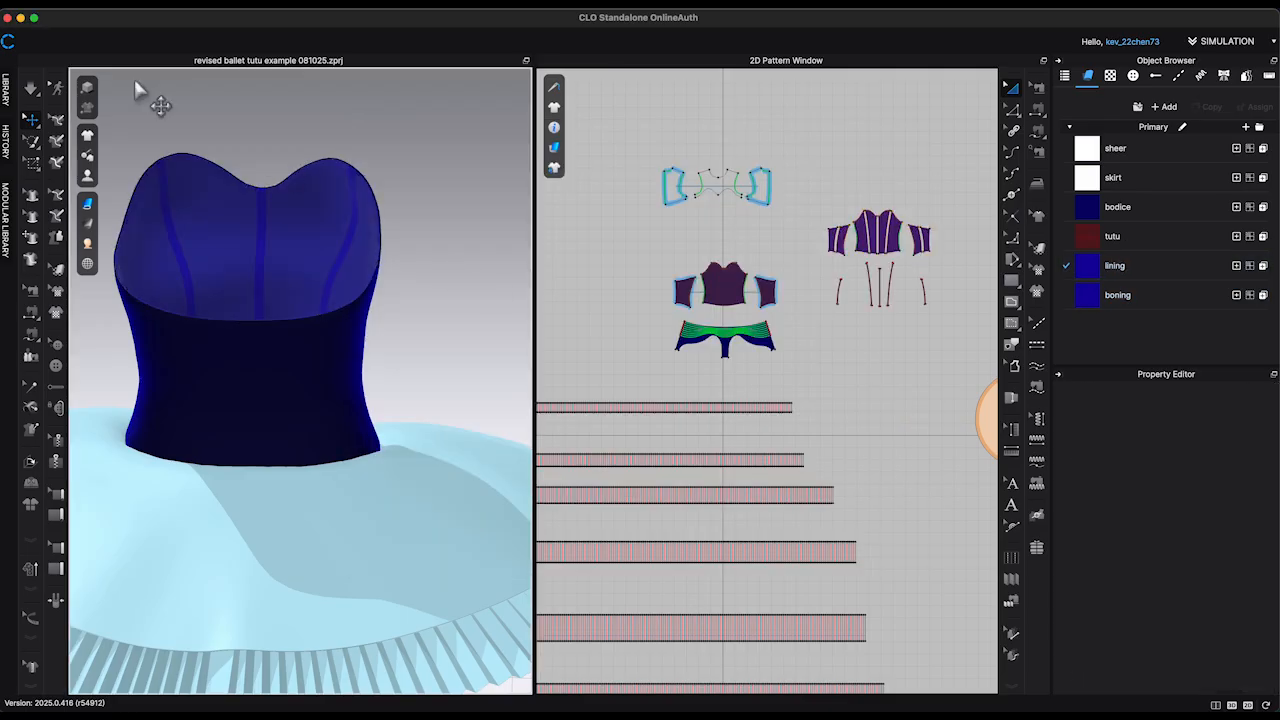
{"action": "left_click", "coordinate": [1232, 590]}
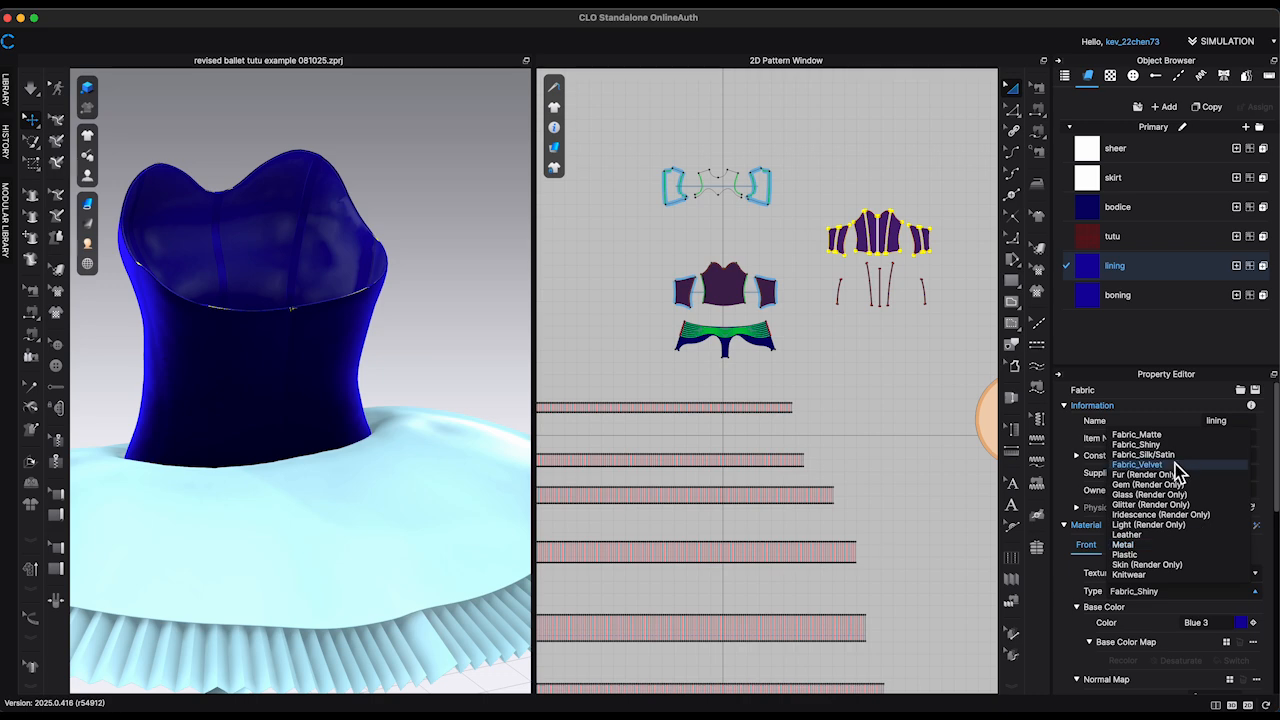
{"action": "left_click", "coordinate": [1164, 456]}
{"action": "left_click", "coordinate": [1094, 296]}
Step: Show the avatar wearing the dress and unfreeze the circular overskirt pattern
{"action": "right_click_drag", "start_coordinate": [392, 250], "coordinate": [100, 107]}
{"action": "scroll", "coordinate": [498, 238], "scroll_direction": "up", "scroll_amount": 3}
{"action": "right_click_drag", "start_coordinate": [498, 238], "coordinate": [440, 280]}
{"action": "scroll", "coordinate": [429, 300], "scroll_direction": "down", "scroll_amount": 4}
{"action": "scroll", "coordinate": [849, 366], "scroll_direction": "down", "scroll_amount": 5}
{"action": "mouse_move", "coordinate": [487, 378]}
{"action": "right_mouse_down"}
{"action": "mouse_move", "coordinate": [490, 335]}
{"action": "mouse_move", "coordinate": [498, 358]}
{"action": "right_mouse_up"}
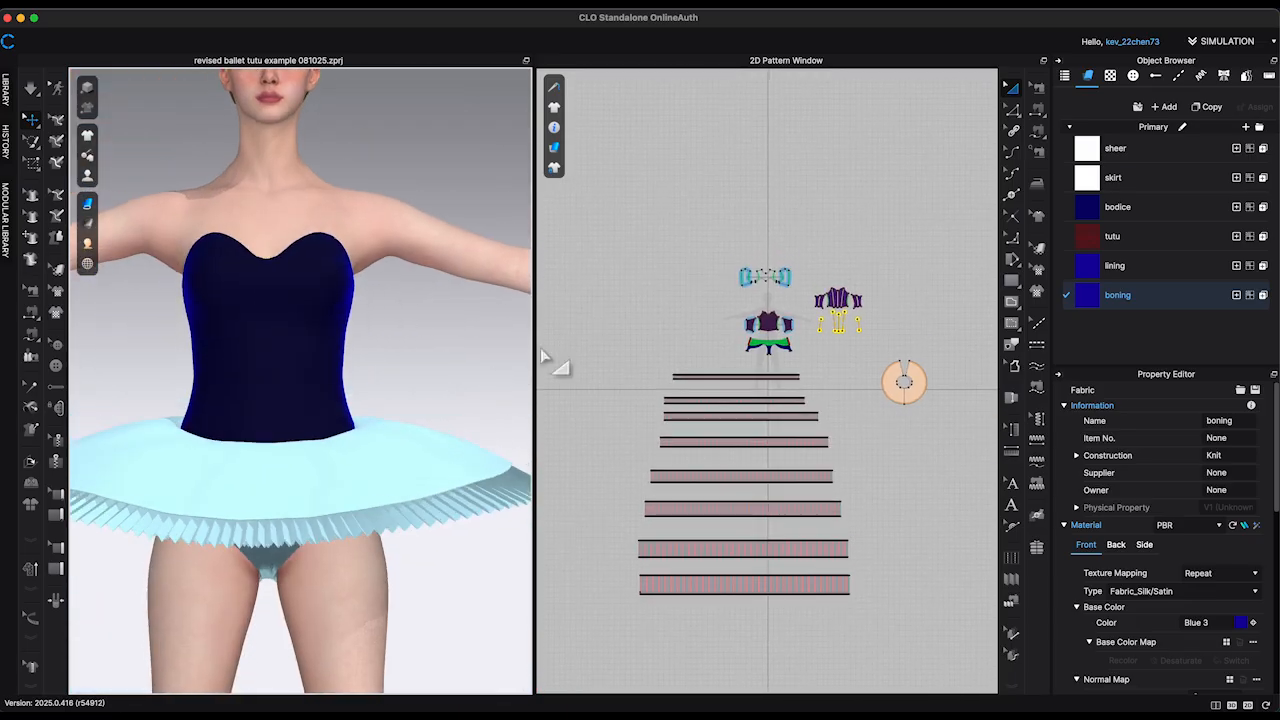
{"action": "scroll", "coordinate": [885, 370], "scroll_direction": "down", "scroll_amount": 2}
{"action": "left_click", "coordinate": [916, 387]}
{"action": "right_click", "coordinate": [917, 388]}
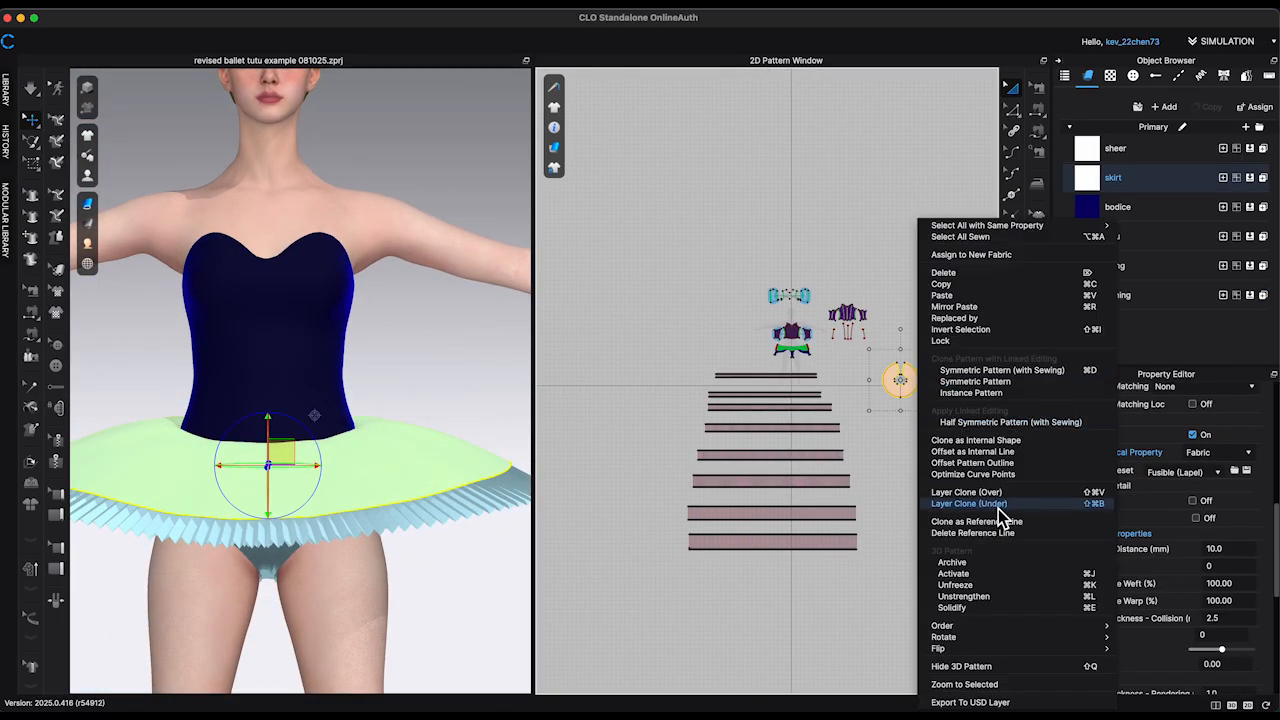
{"action": "left_click", "coordinate": [970, 587]}
{"action": "left_click", "coordinate": [927, 490]}
Step: Apply the blue radial burst texture to the skirt fabric as its base color map
{"action": "right_click_drag", "start_coordinate": [467, 385], "coordinate": [535, 288]}
{"action": "scroll", "coordinate": [966, 251], "scroll_direction": "up", "scroll_amount": 5}
{"action": "scroll", "coordinate": [930, 300], "scroll_direction": "up", "scroll_amount": 2}
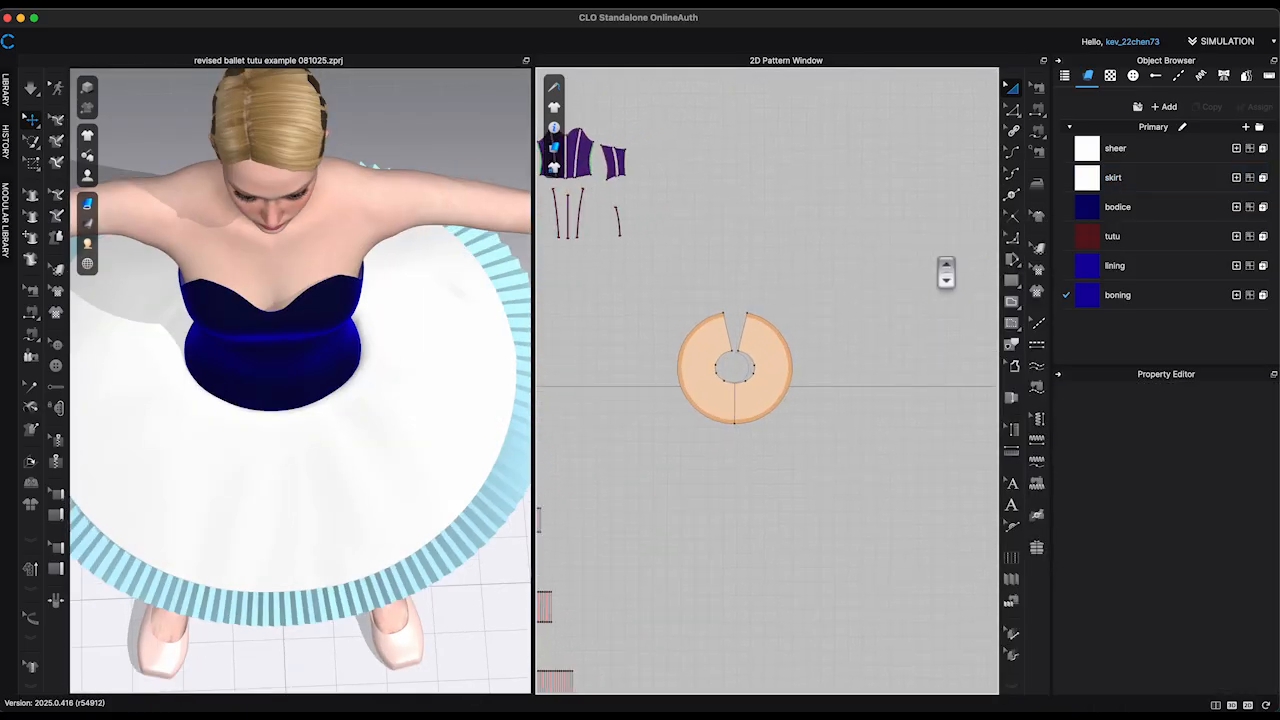
{"action": "left_click", "coordinate": [1120, 180]}
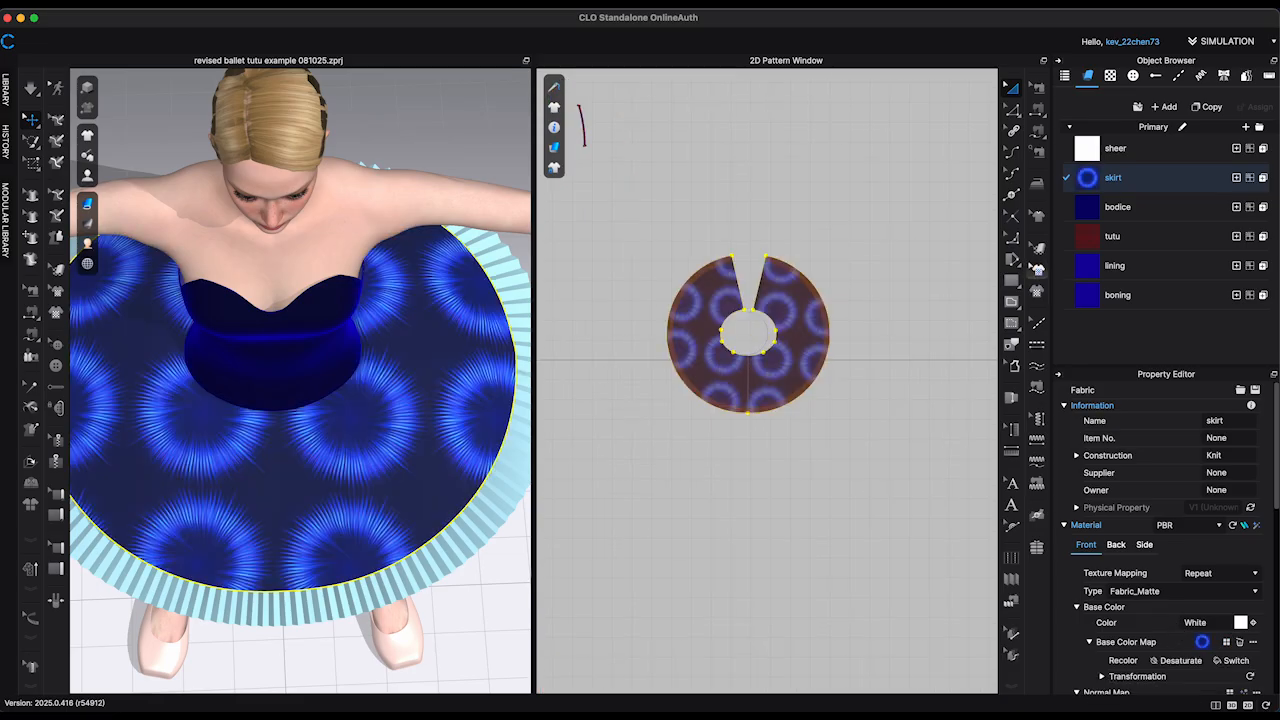
{"action": "left_click", "coordinate": [1037, 270]}
{"action": "left_click", "coordinate": [816, 330]}
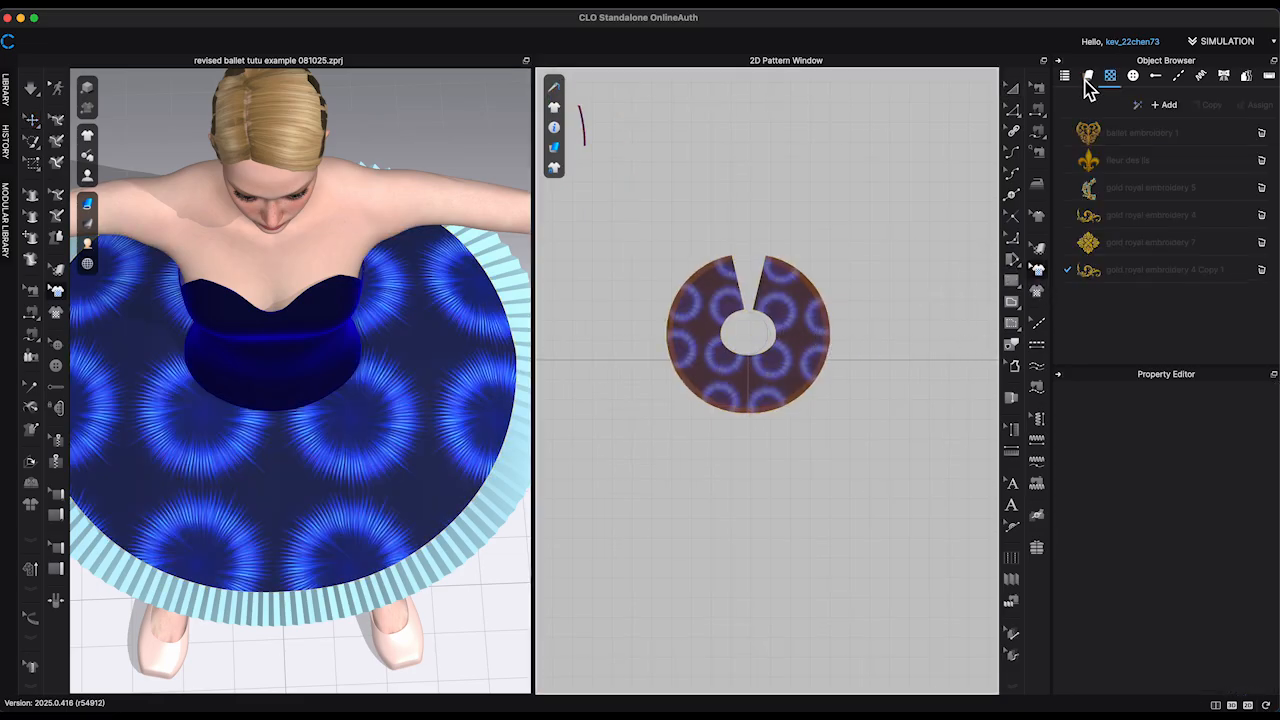
{"action": "left_click", "coordinate": [1088, 80]}
Step: Enlarge and reposition the overskirt's texture so a single blue burst radiates from the waist opening
{"action": "left_click", "coordinate": [1039, 250]}
{"action": "left_click", "coordinate": [804, 298]}
{"action": "left_click_drag", "start_coordinate": [943, 132], "coordinate": [964, 120]}
{"action": "left_click_drag", "start_coordinate": [822, 334], "coordinate": [867, 311]}
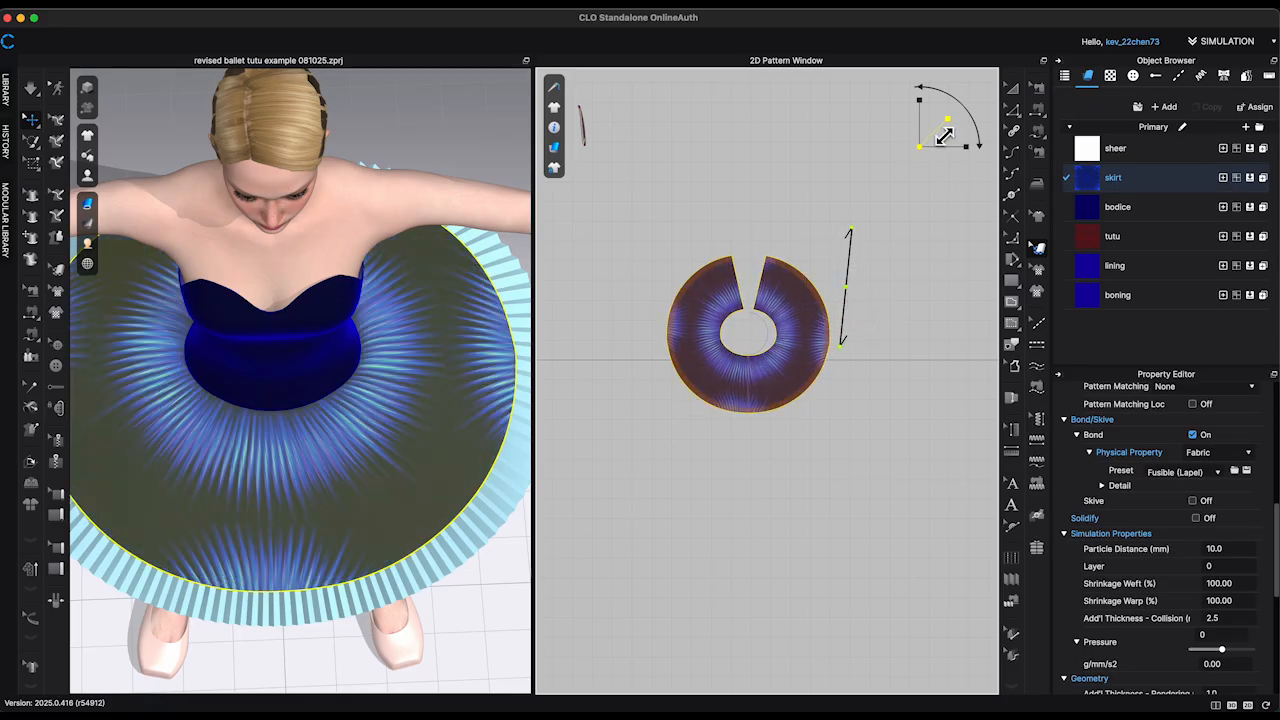
{"action": "left_click_drag", "start_coordinate": [944, 135], "coordinate": [949, 129]}
{"action": "left_click_drag", "start_coordinate": [811, 341], "coordinate": [816, 331]}
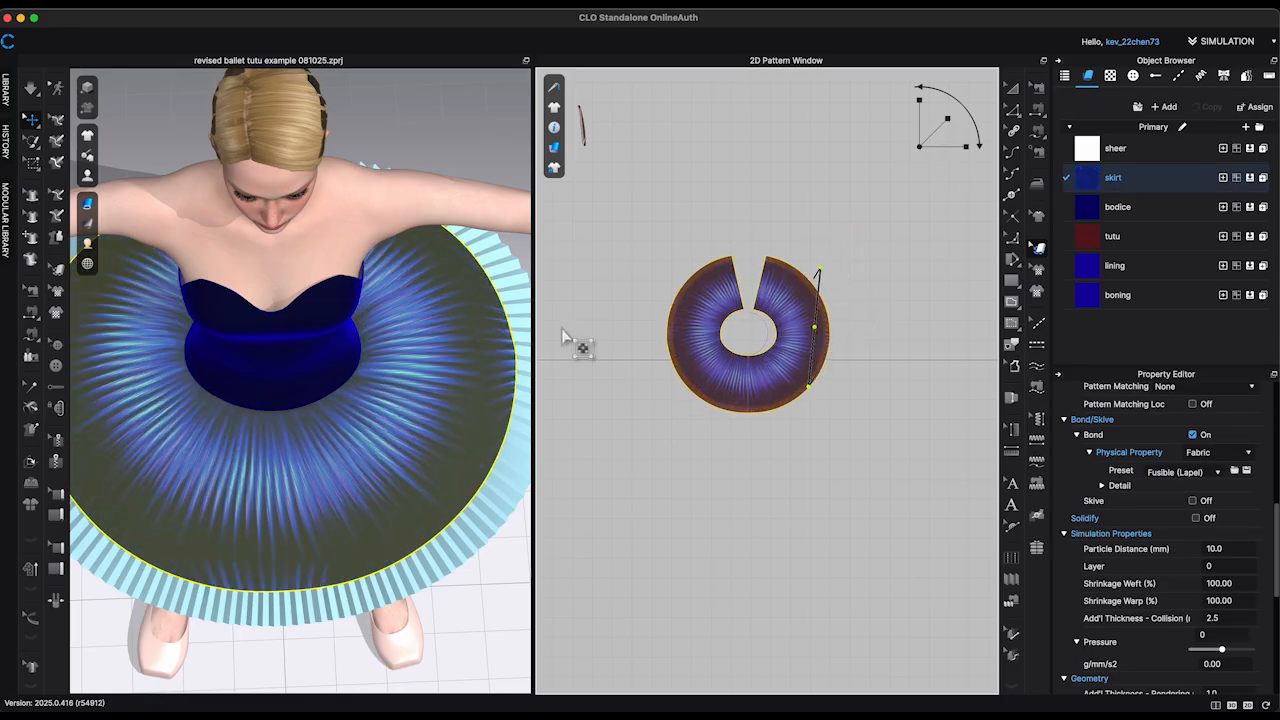
{"action": "left_click_drag", "start_coordinate": [947, 131], "coordinate": [951, 127]}
{"action": "left_click_drag", "start_coordinate": [780, 343], "coordinate": [780, 346]}
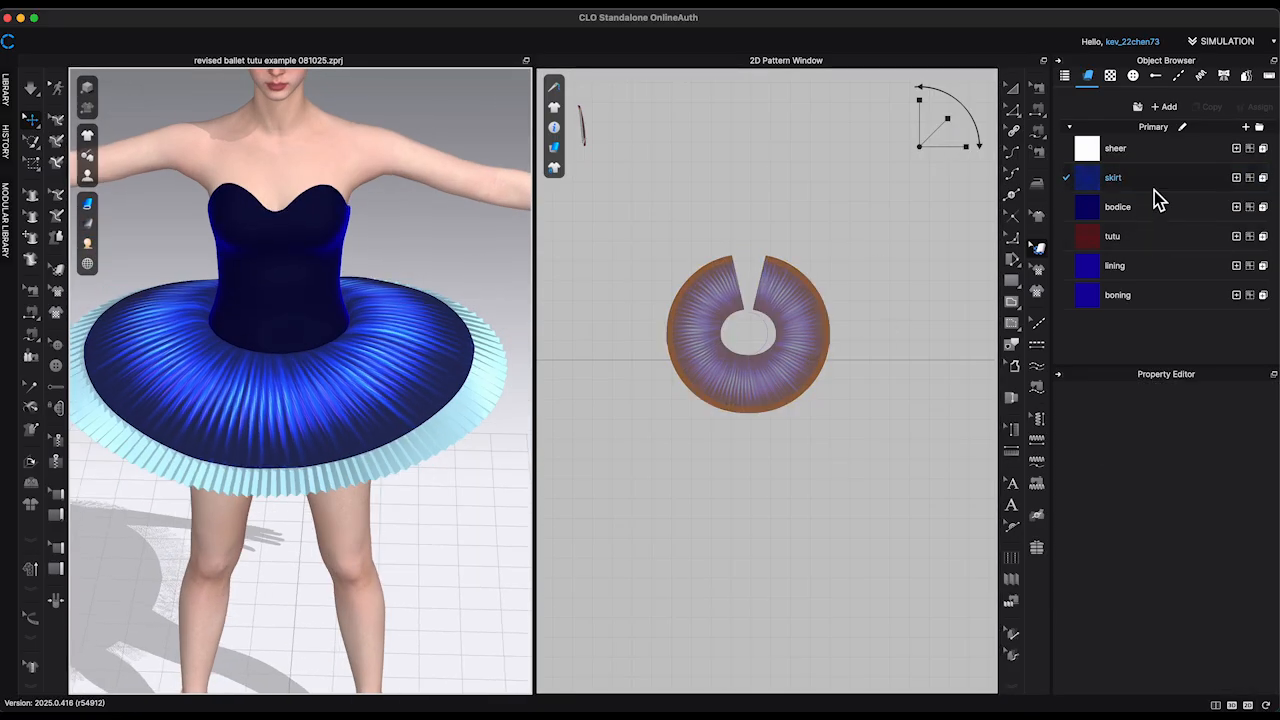
Step: Darken the skirt fabric by setting its base color to grey 9F9E9E
{"action": "left_click", "coordinate": [1150, 177]}
{"action": "left_click", "coordinate": [1240, 622]}
{"action": "left_click", "coordinate": [375, 180]}
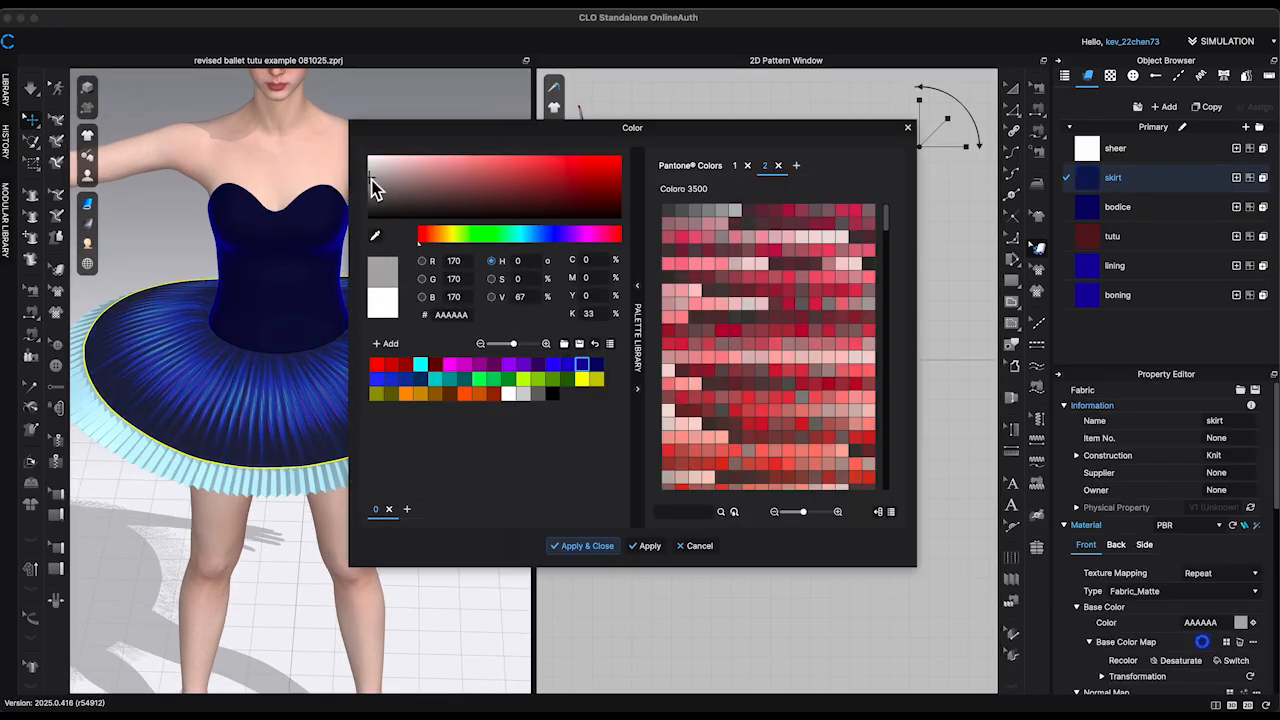
{"action": "key", "text": "Return"}
{"action": "left_click", "coordinate": [475, 601]}
{"action": "right_click_drag", "start_coordinate": [475, 601], "coordinate": [481, 568]}
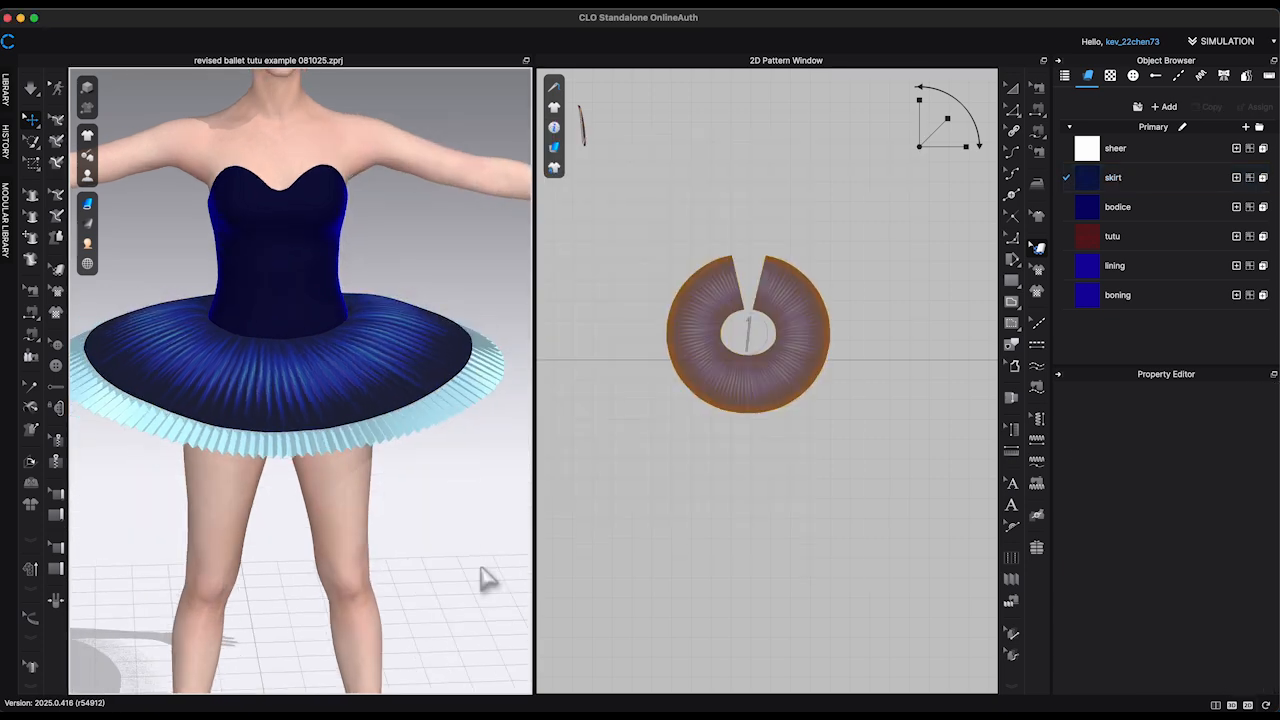
Step: Set the skirt fabric's material type to Fabric_Velvet and adjust its base color
{"action": "left_click", "coordinate": [1203, 184]}
{"action": "left_click", "coordinate": [1241, 593]}
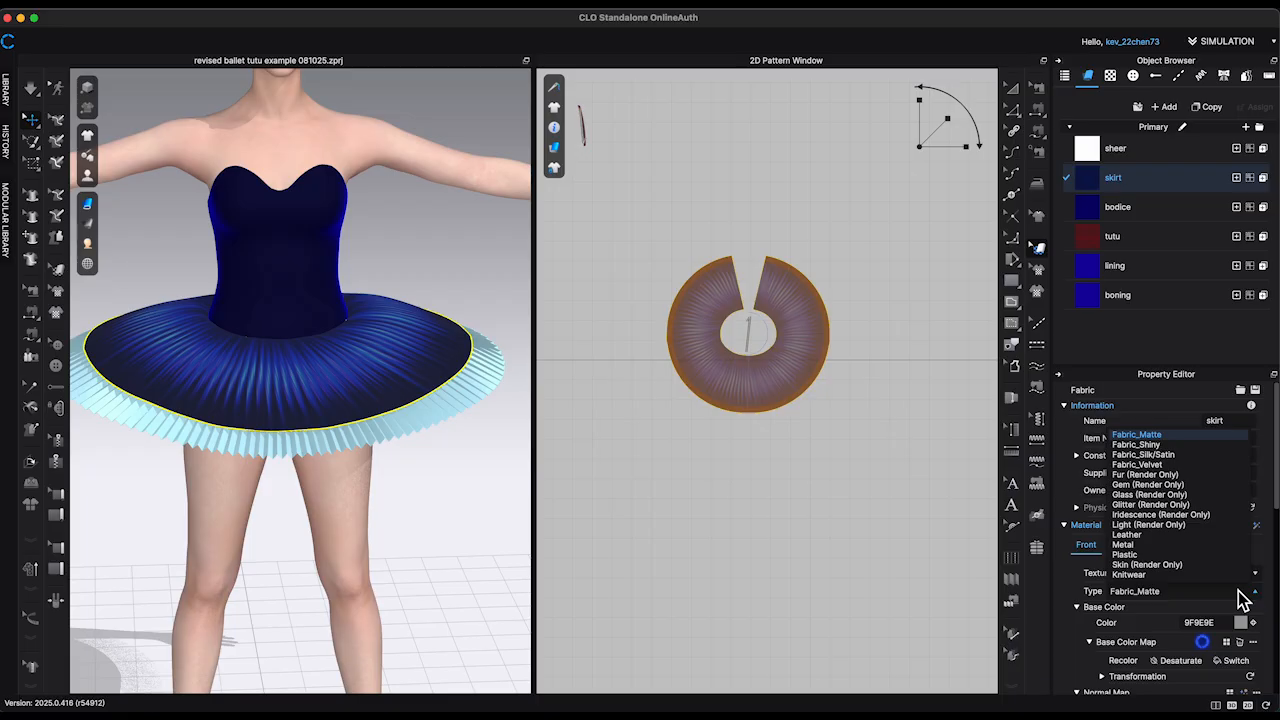
{"action": "left_click", "coordinate": [1171, 468]}
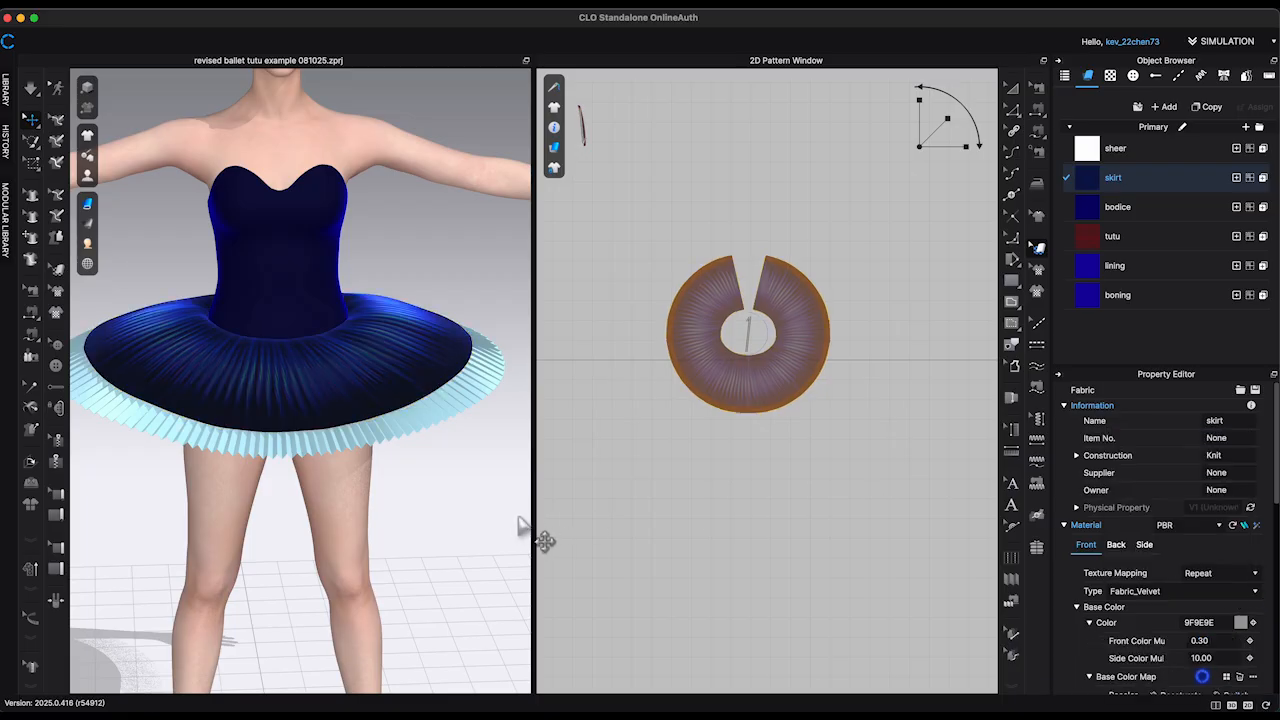
{"action": "left_click", "coordinate": [1241, 623]}
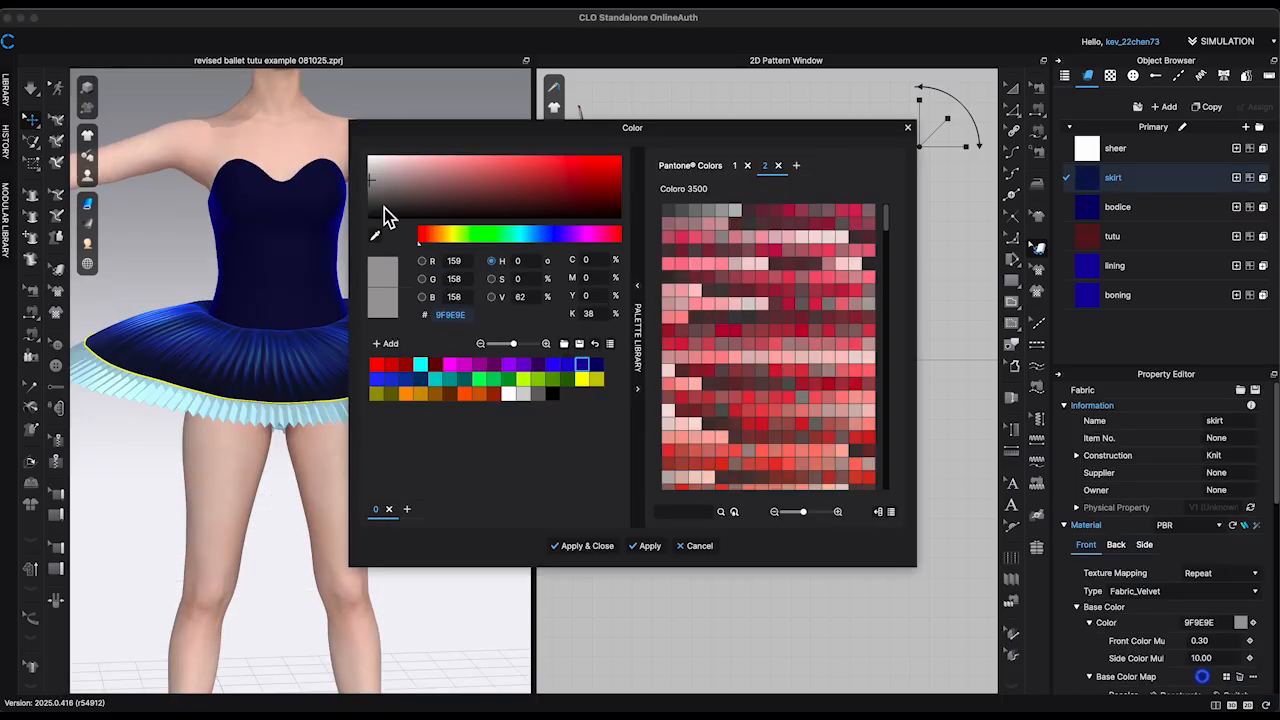
{"action": "left_click", "coordinate": [477, 584]}
{"action": "mouse_move", "coordinate": [477, 584]}
{"action": "right_mouse_down"}
{"action": "mouse_move", "coordinate": [511, 576]}
{"action": "mouse_move", "coordinate": [489, 571]}
{"action": "right_mouse_up"}
Step: Place the ballet embroidery 1 graphic at the centre front of the overskirt, just below the waist opening
{"action": "scroll", "coordinate": [494, 577], "scroll_direction": "up", "scroll_amount": 2}
{"action": "left_click", "coordinate": [1013, 110]}
{"action": "scroll", "coordinate": [892, 446], "scroll_direction": "down", "scroll_amount": 1}
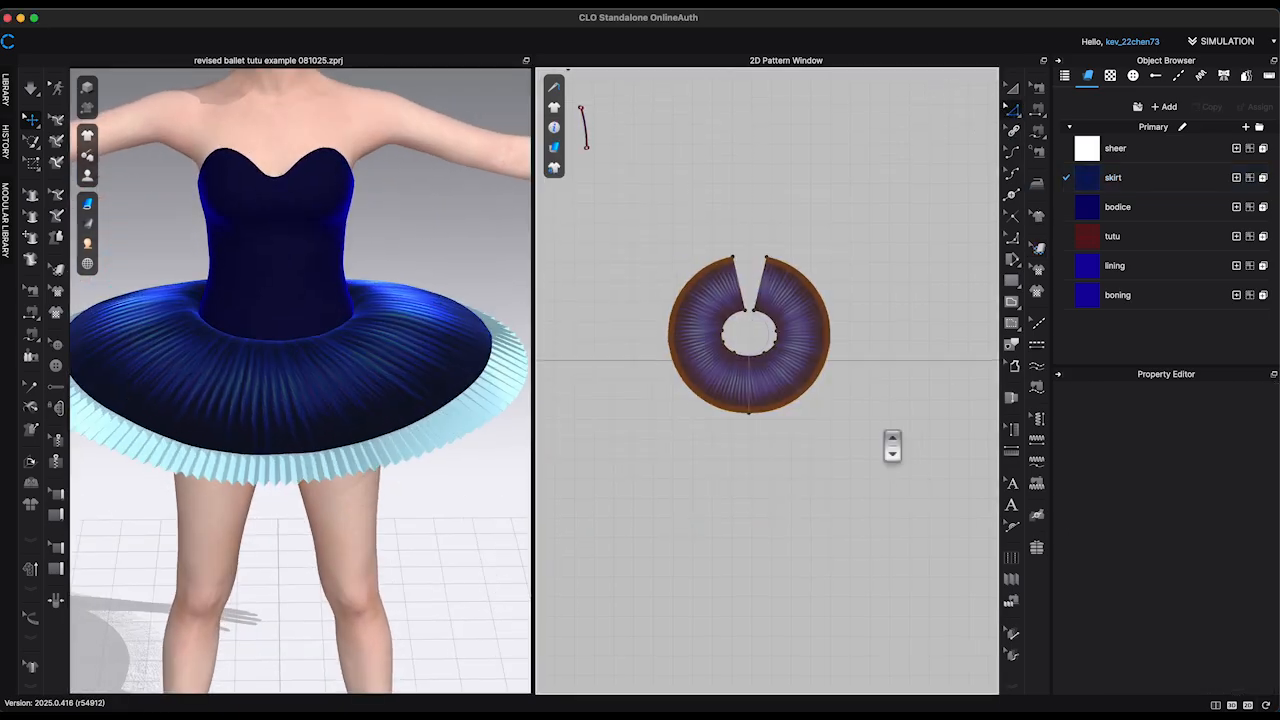
{"action": "scroll", "coordinate": [892, 446], "scroll_direction": "down", "scroll_amount": 3}
{"action": "scroll", "coordinate": [486, 543], "scroll_direction": "down", "scroll_amount": 5}
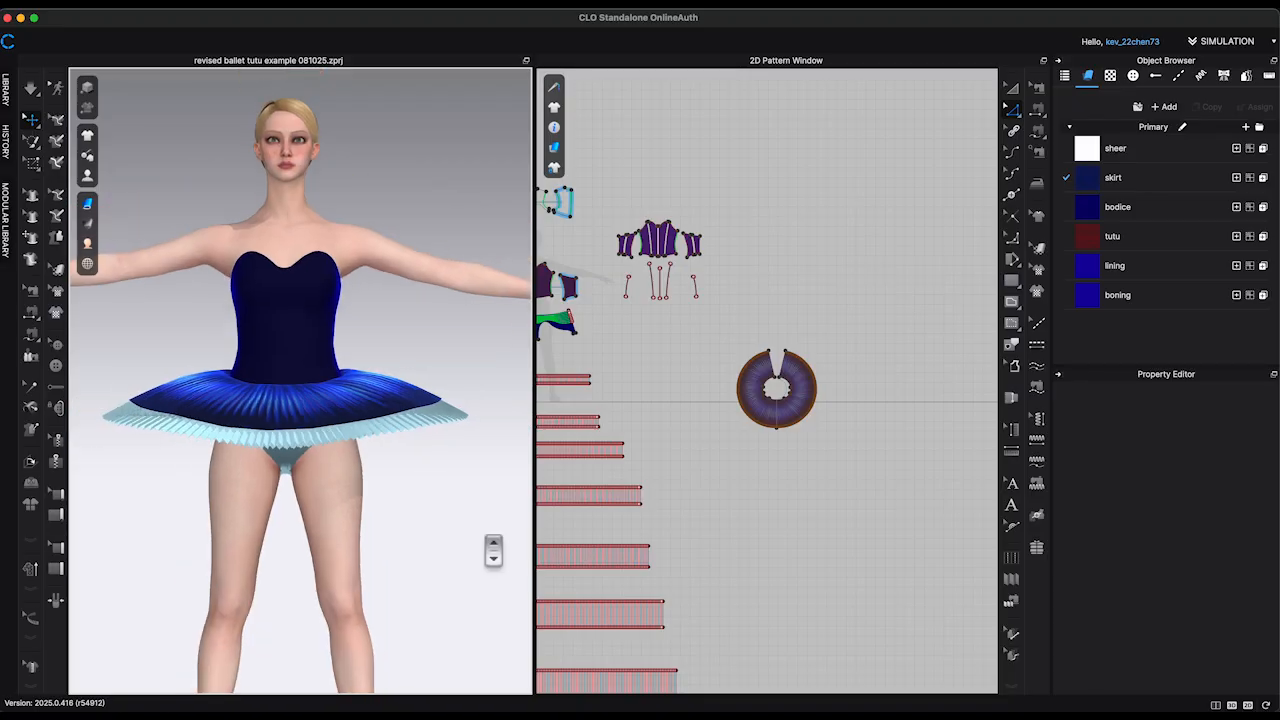
{"action": "scroll", "coordinate": [808, 486], "scroll_direction": "up", "scroll_amount": 10}
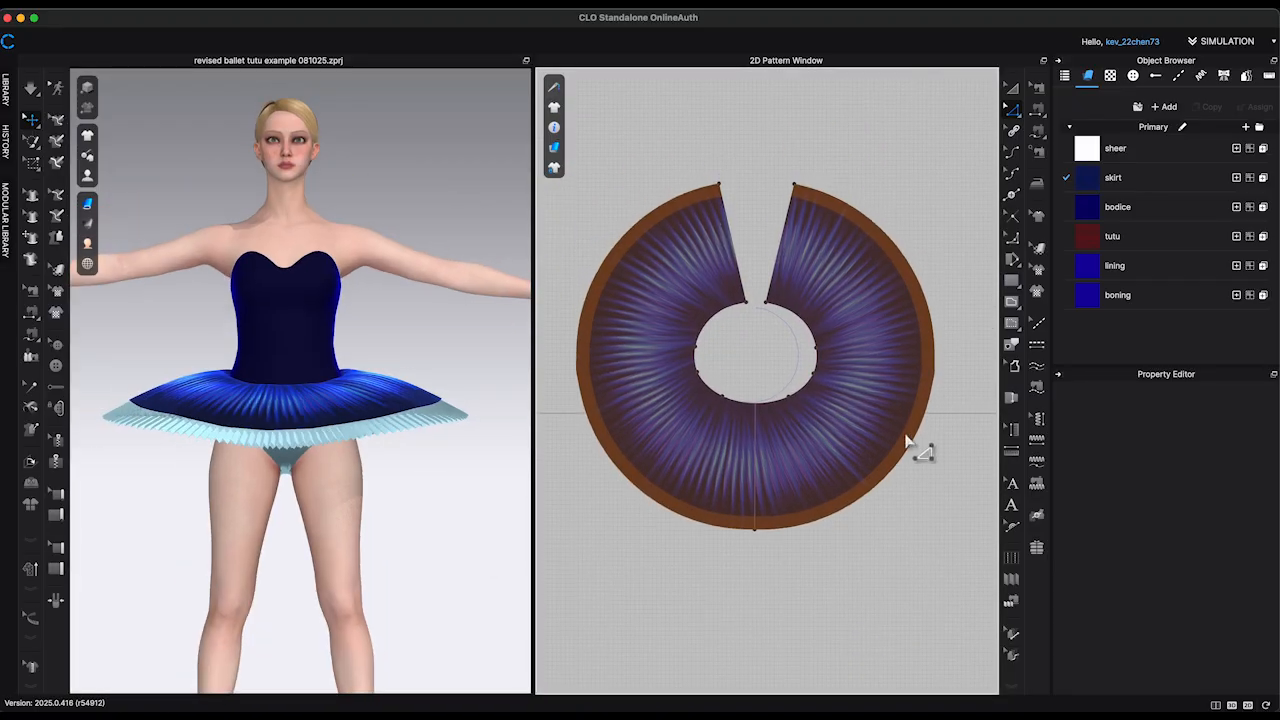
{"action": "left_click", "coordinate": [1110, 77]}
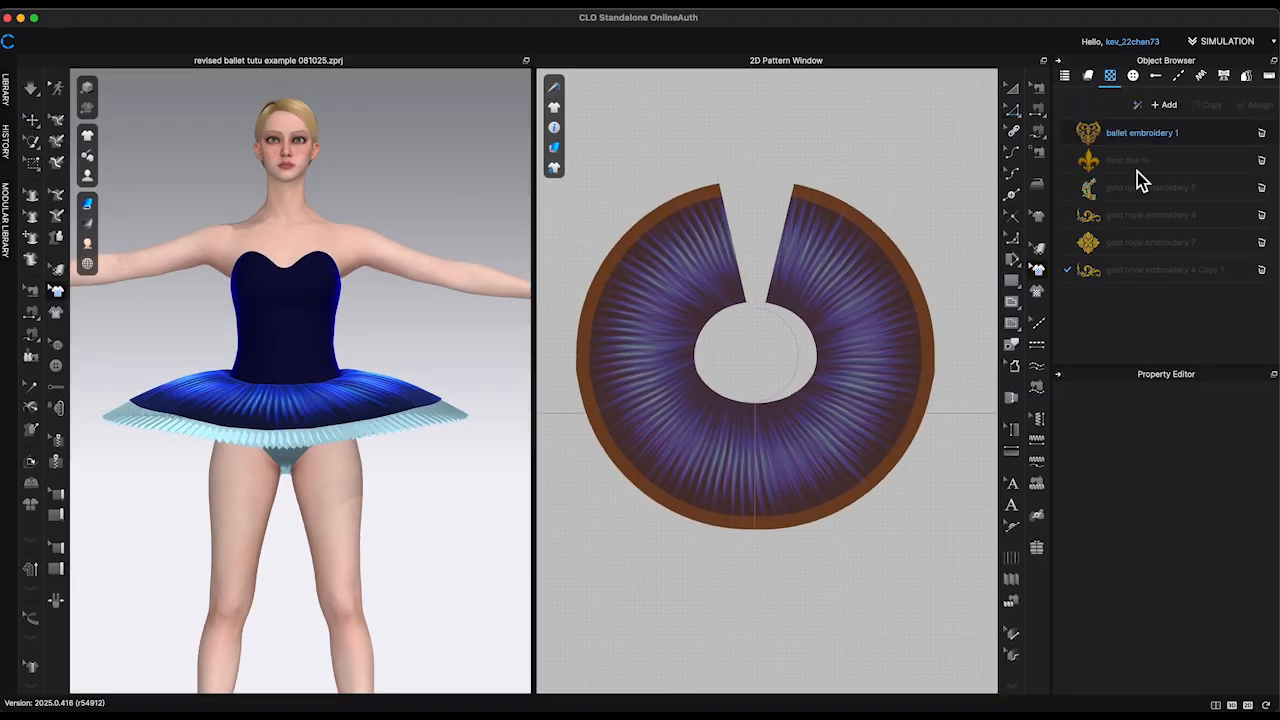
{"action": "left_click_drag", "start_coordinate": [1090, 132], "coordinate": [778, 468]}
{"action": "scroll", "coordinate": [780, 470], "scroll_direction": "up", "scroll_amount": 5}
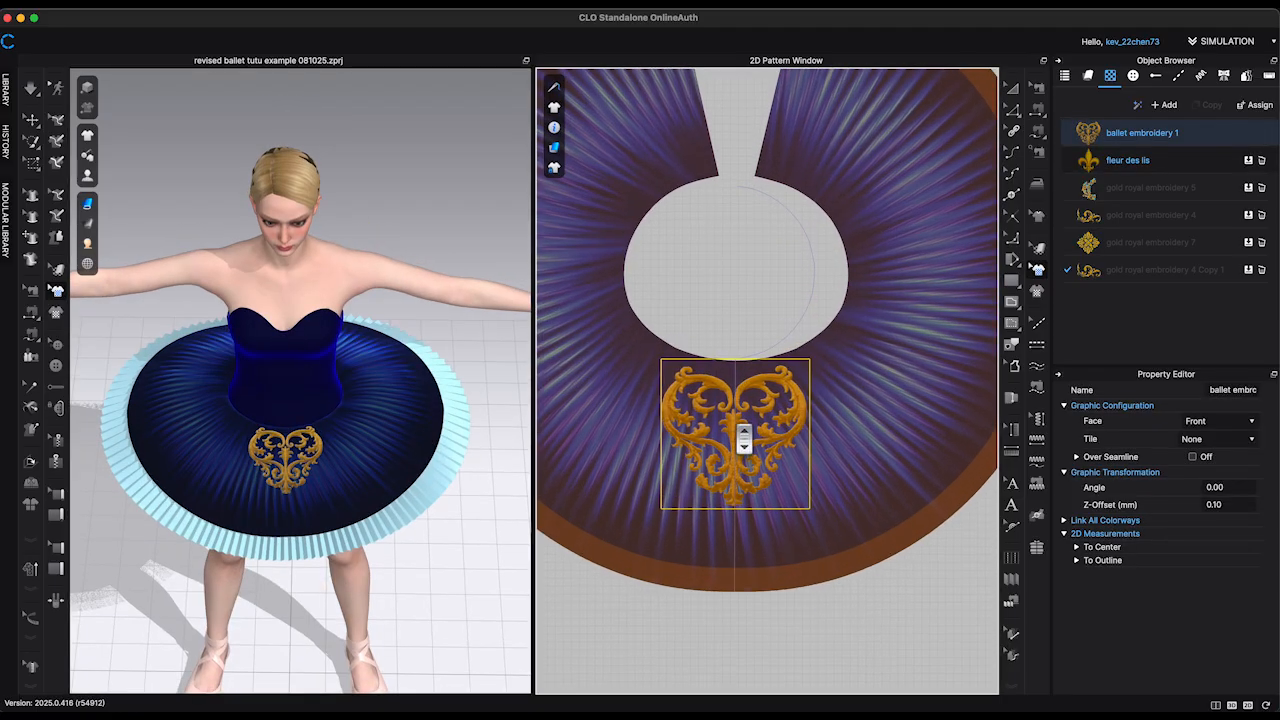
Step: Nudge the centre-front embroidery upward, then paste a copy on the overskirt's lower left and rotate it to about -65° around the waist opening
{"action": "scroll", "coordinate": [744, 439], "scroll_direction": "up", "scroll_amount": 5}
{"action": "left_click_drag", "start_coordinate": [763, 403], "coordinate": [763, 394]}
{"action": "scroll", "coordinate": [751, 396], "scroll_direction": "down", "scroll_amount": 7}
{"action": "key", "text": "super+v"}
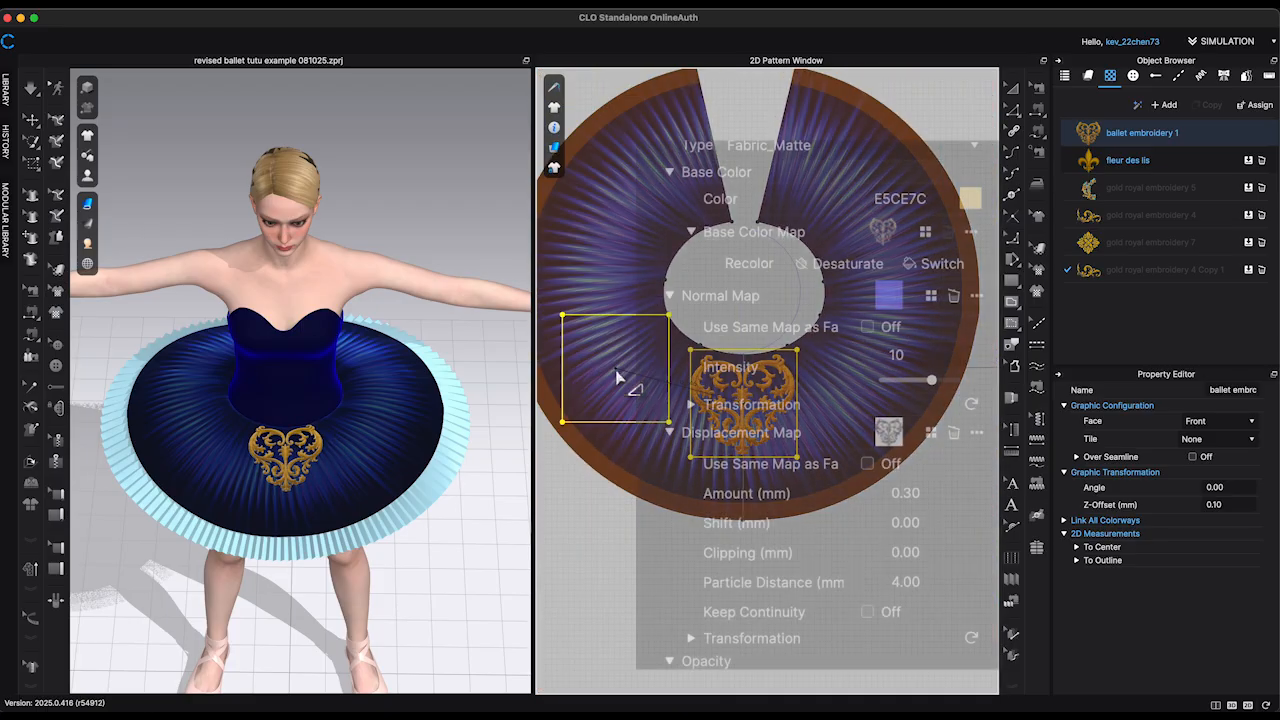
{"action": "left_click", "coordinate": [616, 372]}
{"action": "left_click_drag", "start_coordinate": [616, 298], "coordinate": [651, 345]}
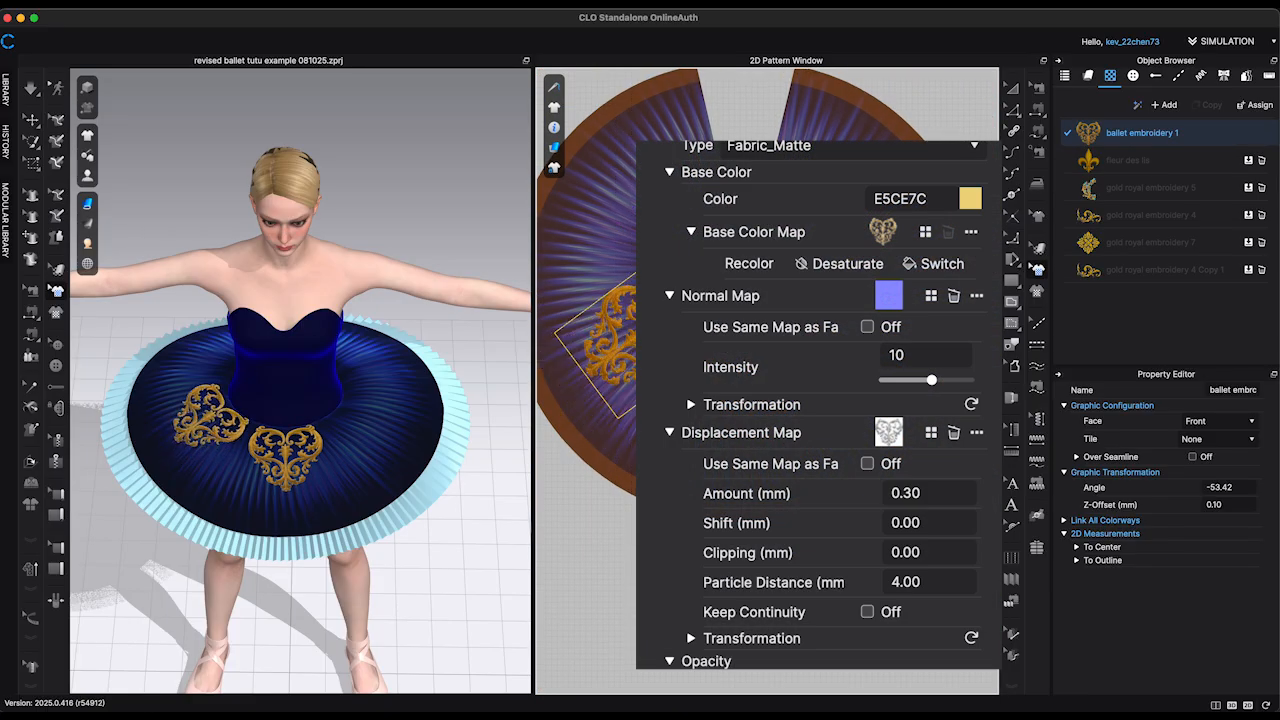
{"action": "left_click_drag", "start_coordinate": [688, 299], "coordinate": [693, 306]}
{"action": "left_click_drag", "start_coordinate": [616, 347], "coordinate": [614, 350]}
{"action": "scroll", "coordinate": [636, 350], "scroll_direction": "up", "scroll_amount": 5}
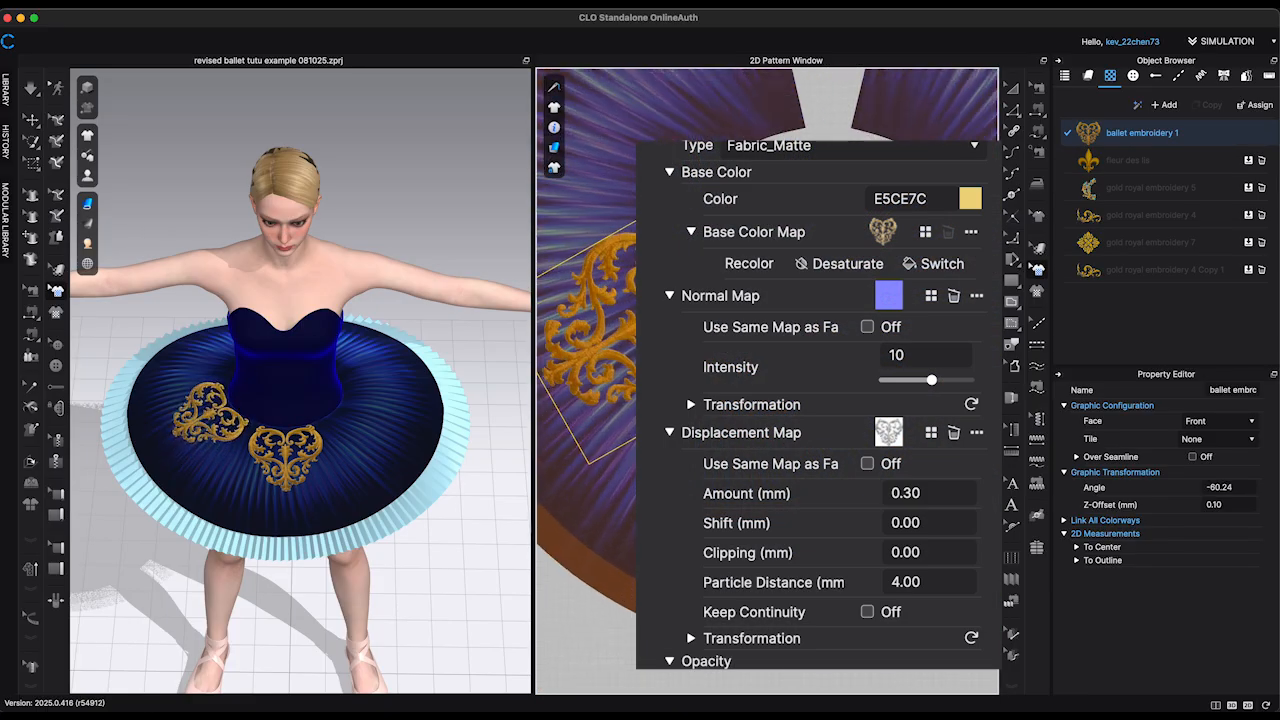
{"action": "left_click_drag", "start_coordinate": [722, 275], "coordinate": [727, 284]}
Step: Paste another embroidery copy on the overskirt's upper left and rotate it to 222.49° so it radiates from the waist opening
{"action": "right_click_drag", "start_coordinate": [375, 250], "coordinate": [424, 352]}
{"action": "scroll", "coordinate": [694, 338], "scroll_direction": "down", "scroll_amount": 5}
{"action": "key", "text": "super+c"}
{"action": "key", "text": "super+v"}
{"action": "left_click", "coordinate": [648, 132]}
{"action": "left_click", "coordinate": [812, 152]}
{"action": "middle_click_drag", "start_coordinate": [812, 152], "coordinate": [826, 262]}
{"action": "left_click", "coordinate": [666, 215]}
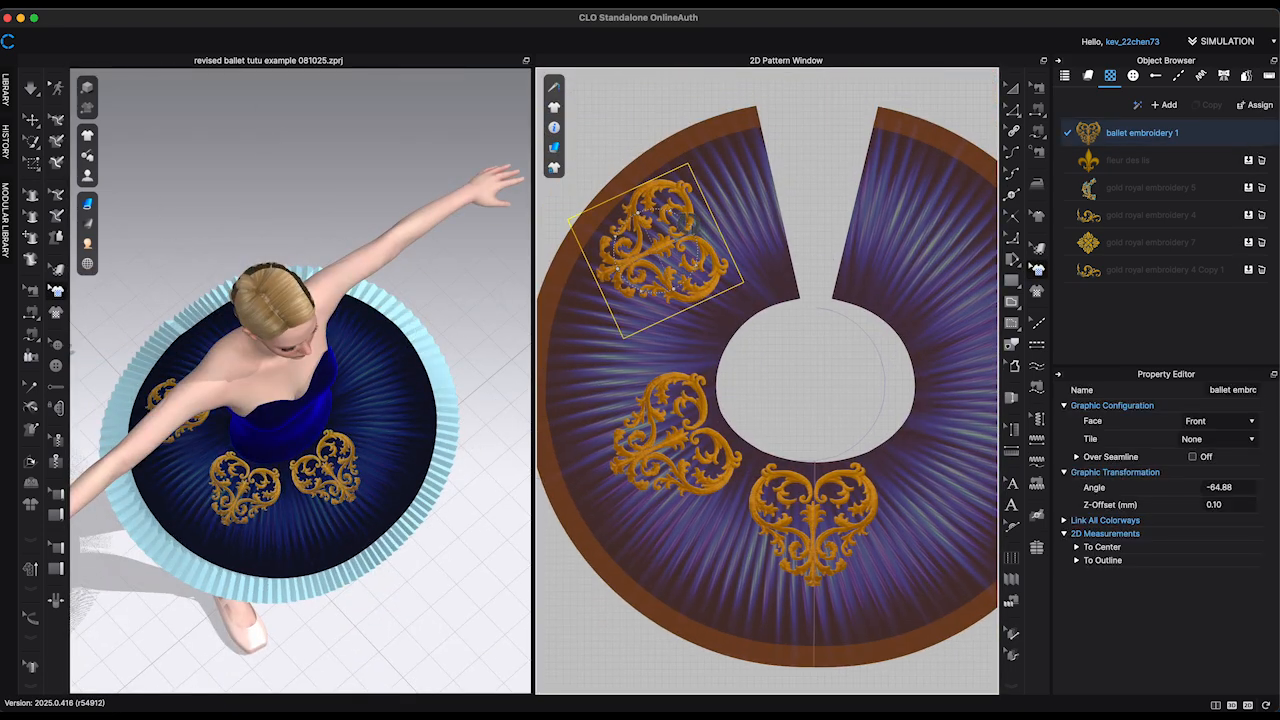
{"action": "left_click_drag", "start_coordinate": [702, 224], "coordinate": [704, 292]}
{"action": "scroll", "coordinate": [755, 286], "scroll_direction": "up", "scroll_amount": 1}
{"action": "scroll", "coordinate": [760, 293], "scroll_direction": "up", "scroll_amount": 3}
{"action": "right_click_drag", "start_coordinate": [300, 360], "coordinate": [400, 325]}
{"action": "left_click_drag", "start_coordinate": [690, 290], "coordinate": [694, 287]}
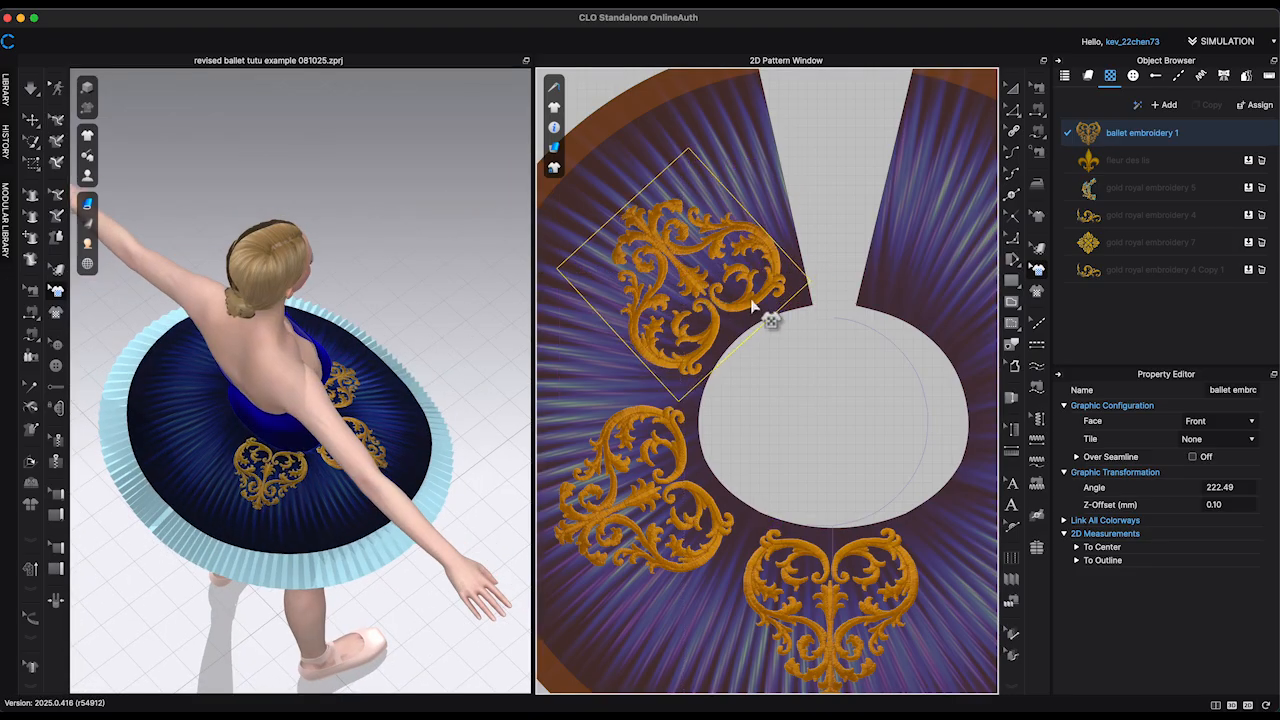
Step: Fine-tune the positions of the two left-hand embroidery copies around the waist opening, turning the lower one to -67.20°
{"action": "left_click_drag", "start_coordinate": [707, 244], "coordinate": [704, 241]}
{"action": "left_click", "coordinate": [429, 239]}
{"action": "right_click_drag", "start_coordinate": [429, 239], "coordinate": [335, 245]}
{"action": "right_click_drag", "start_coordinate": [320, 430], "coordinate": [430, 428]}
{"action": "left_click", "coordinate": [644, 493]}
{"action": "left_click_drag", "start_coordinate": [642, 489], "coordinate": [647, 454]}
{"action": "right_click_drag", "start_coordinate": [430, 474], "coordinate": [325, 488]}
Step: Copy both left-hand embroideries and paste them mirrored onto the right half of the overskirt
{"action": "left_click", "coordinate": [699, 293], "text": "shift"}
{"action": "scroll", "coordinate": [662, 465], "scroll_direction": "down", "scroll_amount": 4}
{"action": "left_click_drag", "start_coordinate": [678, 476], "coordinate": [888, 432]}
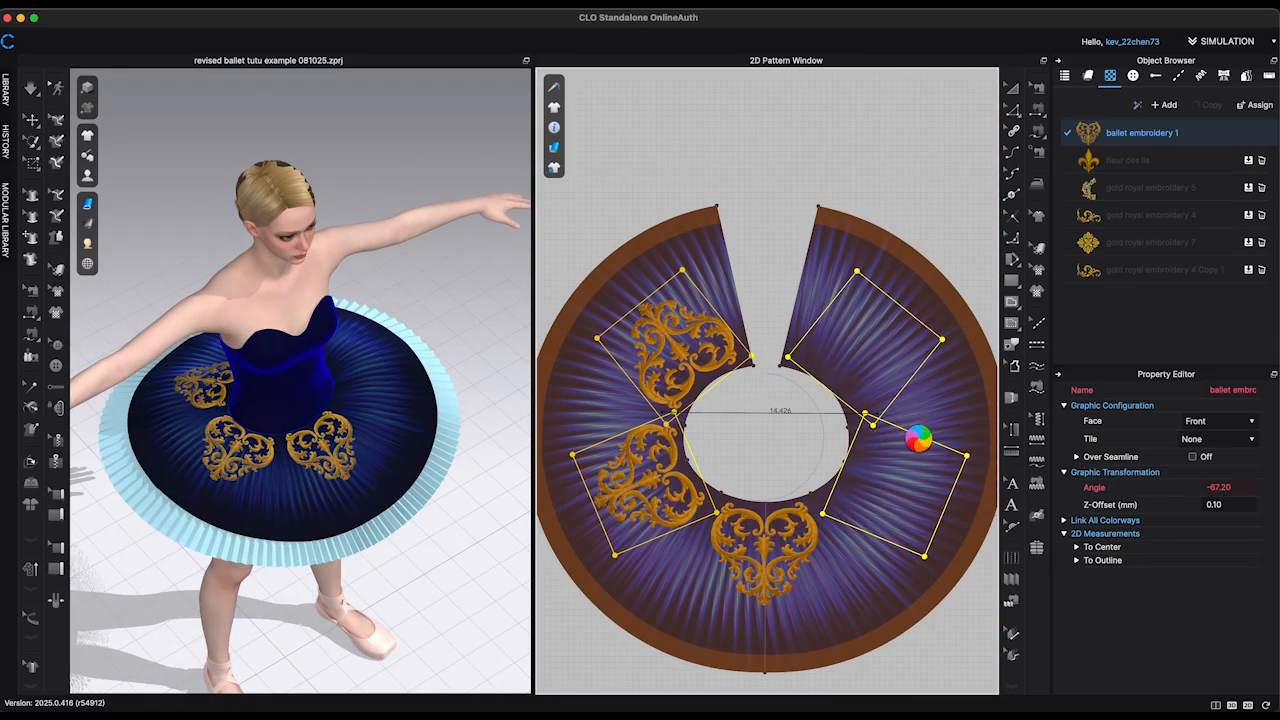
{"action": "left_click", "coordinate": [905, 503]}
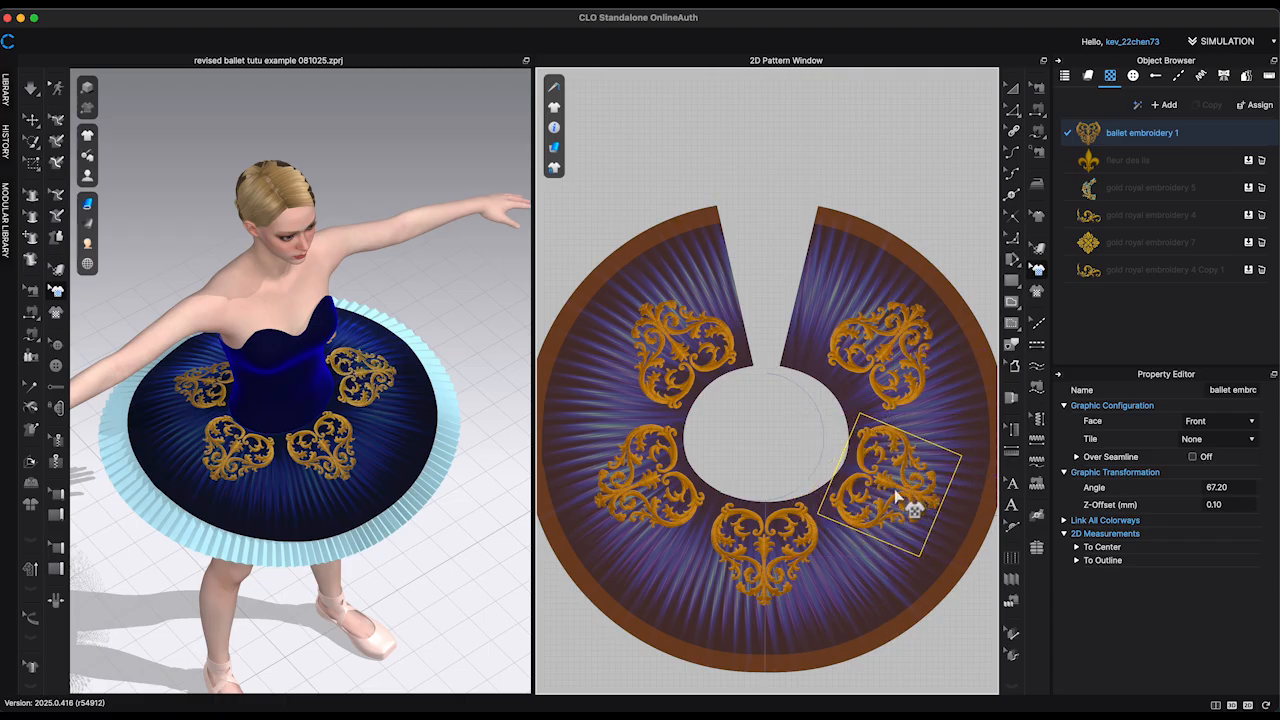
Step: Reposition the two right-hand embroideries around the waist opening and rotate the lower one to 63.39°
{"action": "scroll", "coordinate": [895, 490], "scroll_direction": "up", "scroll_amount": 4}
{"action": "left_click_drag", "start_coordinate": [882, 485], "coordinate": [900, 453]}
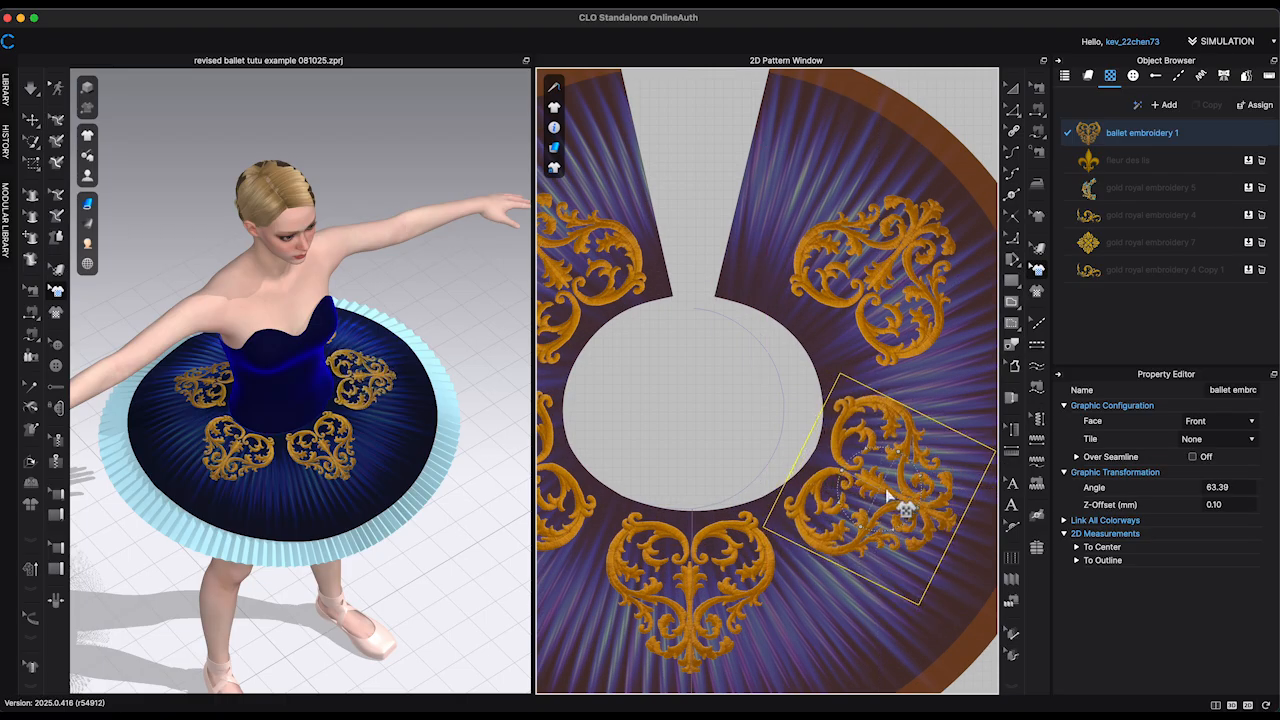
{"action": "left_click_drag", "start_coordinate": [891, 503], "coordinate": [832, 287]}
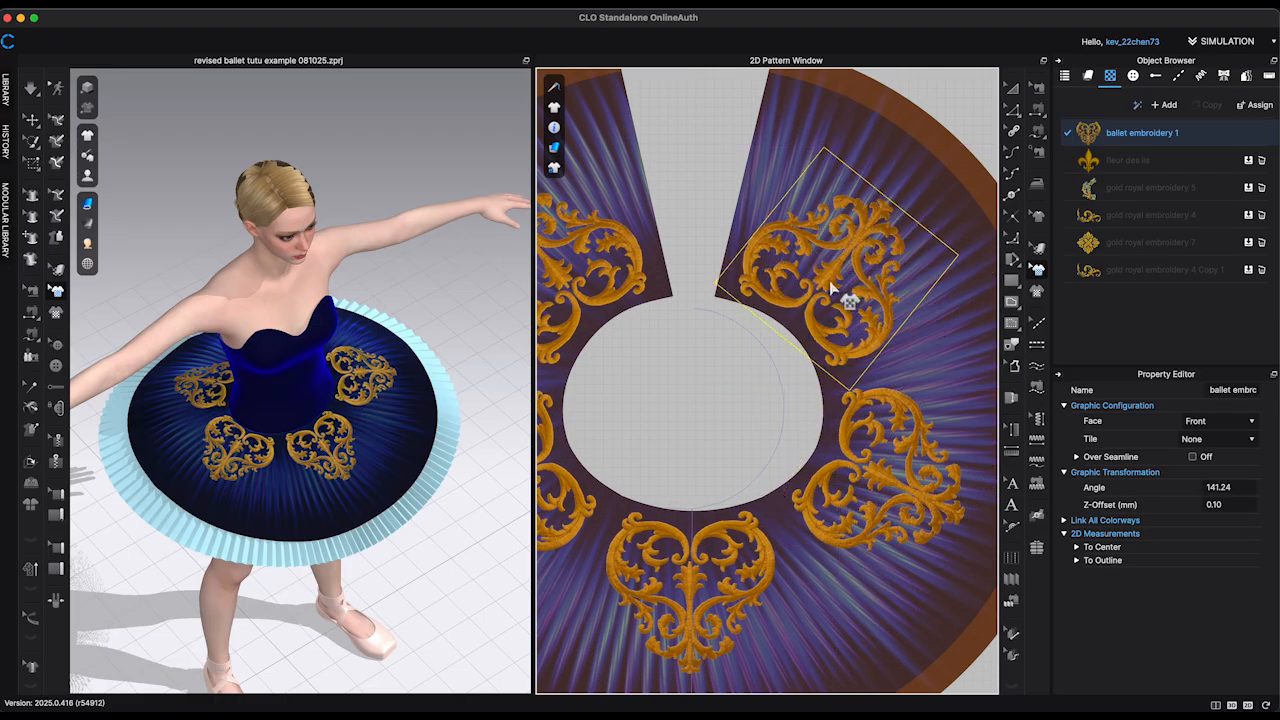
{"action": "left_click_drag", "start_coordinate": [879, 482], "coordinate": [878, 488]}
{"action": "right_click_drag", "start_coordinate": [375, 410], "coordinate": [471, 457]}
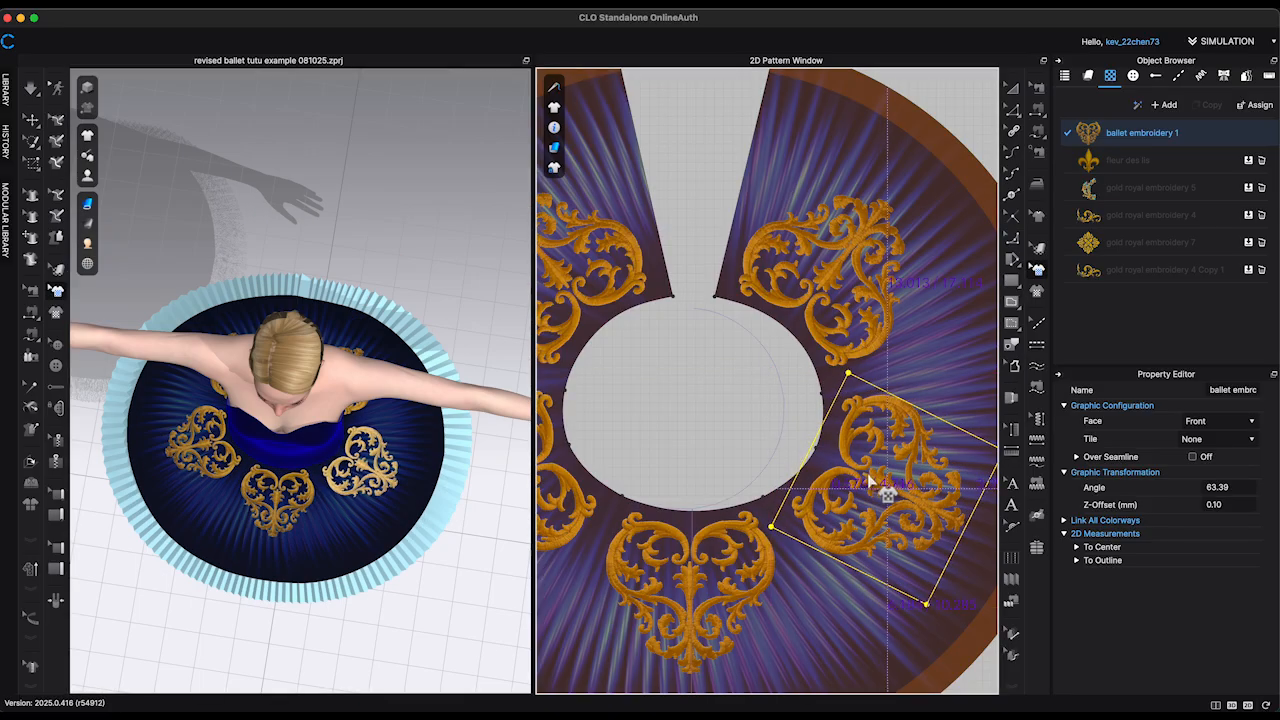
{"action": "left_click", "coordinate": [737, 420]}
Step: Place the fleur des lis graphic at the tip of the centre-front embroidery, turned to 179.68° and centred on the fold line
{"action": "scroll", "coordinate": [737, 420], "scroll_direction": "down", "scroll_amount": 5}
{"action": "key", "text": "0"}
{"action": "left_click", "coordinate": [1127, 160]}
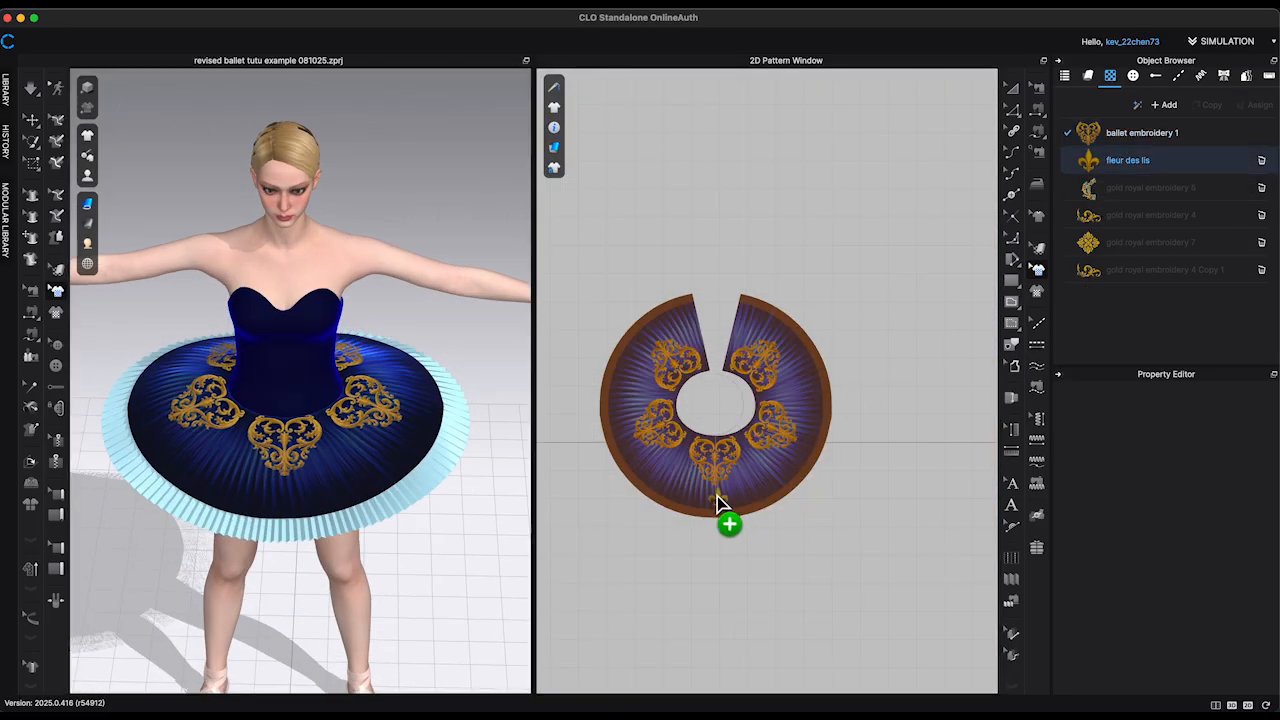
{"action": "left_click", "coordinate": [717, 496]}
{"action": "scroll", "coordinate": [717, 496], "scroll_direction": "up", "scroll_amount": 6}
{"action": "scroll", "coordinate": [717, 498], "scroll_direction": "down", "scroll_amount": 1}
{"action": "left_click_drag", "start_coordinate": [709, 449], "coordinate": [711, 365]}
{"action": "left_click_drag", "start_coordinate": [716, 395], "coordinate": [677, 341]}
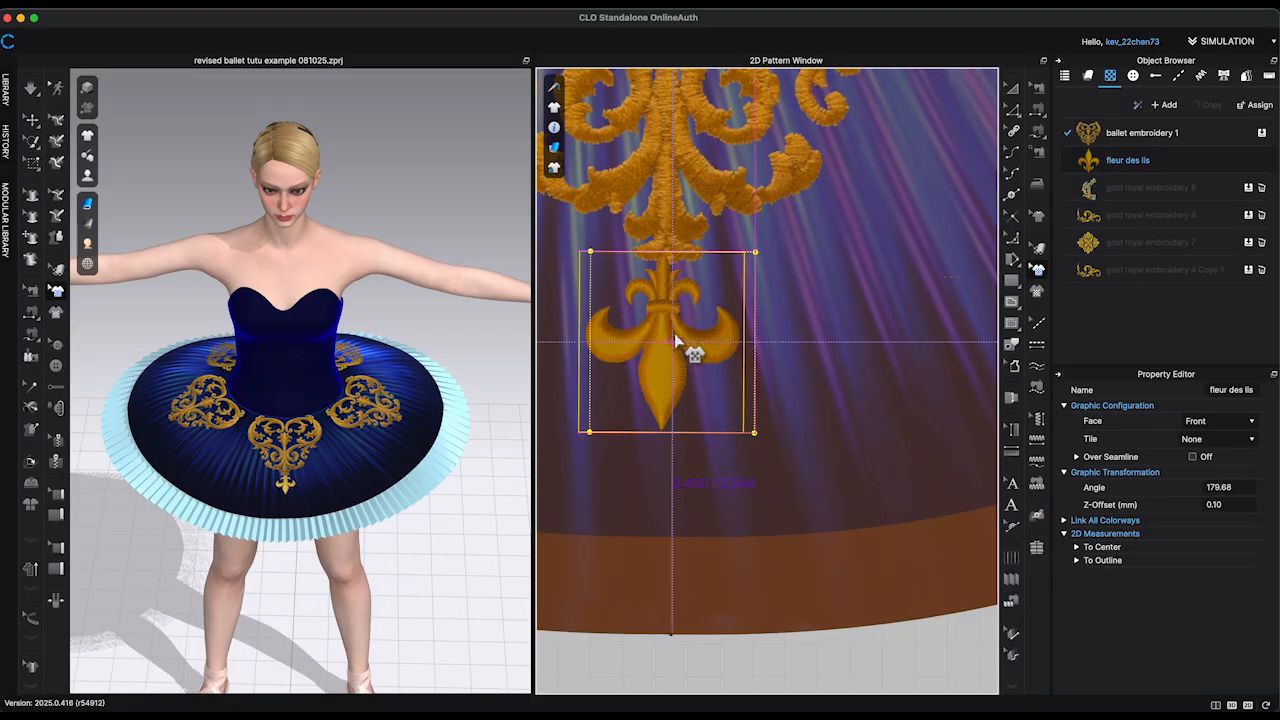
{"action": "scroll", "coordinate": [684, 353], "scroll_direction": "up", "scroll_amount": 2}
{"action": "scroll", "coordinate": [779, 373], "scroll_direction": "down", "scroll_amount": 1}
{"action": "scroll", "coordinate": [779, 373], "scroll_direction": "down", "scroll_amount": 5}
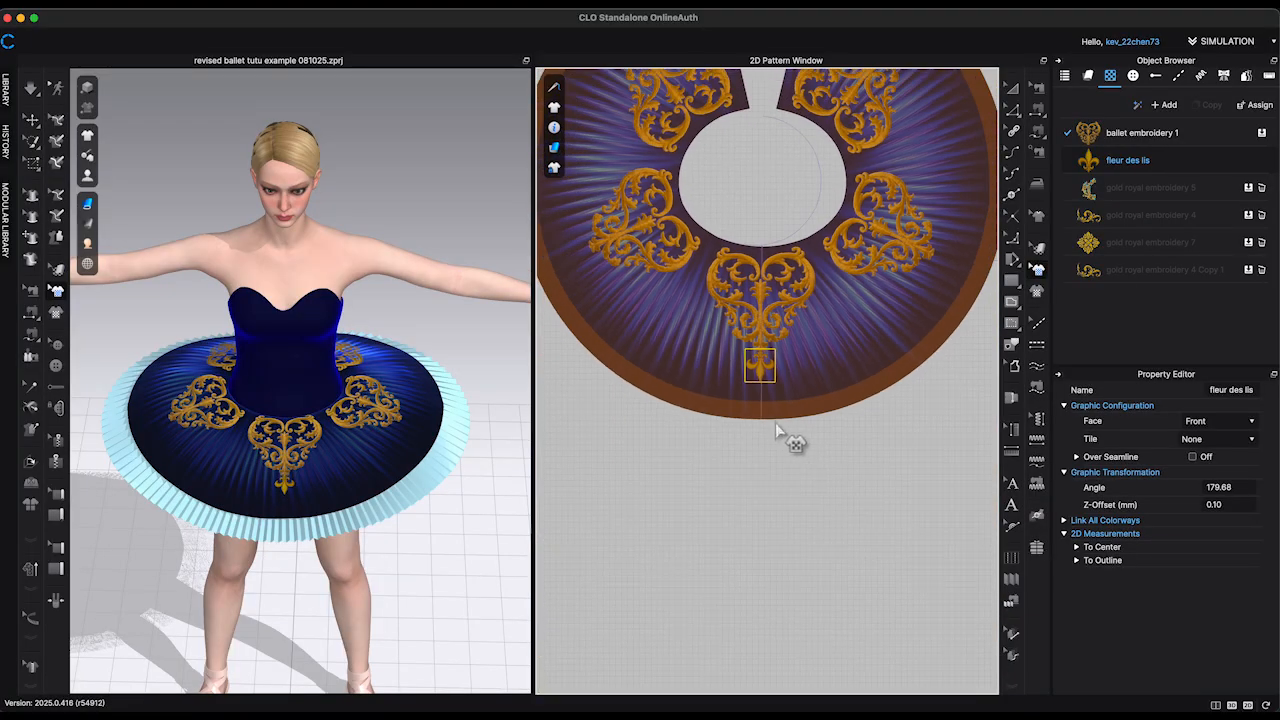
Step: Add a fleur des lis turned to 104.86° at the lower-left embroidery's tip and paste its mirror image at the lower-right one
{"action": "scroll", "coordinate": [578, 290], "scroll_direction": "up", "scroll_amount": 5}
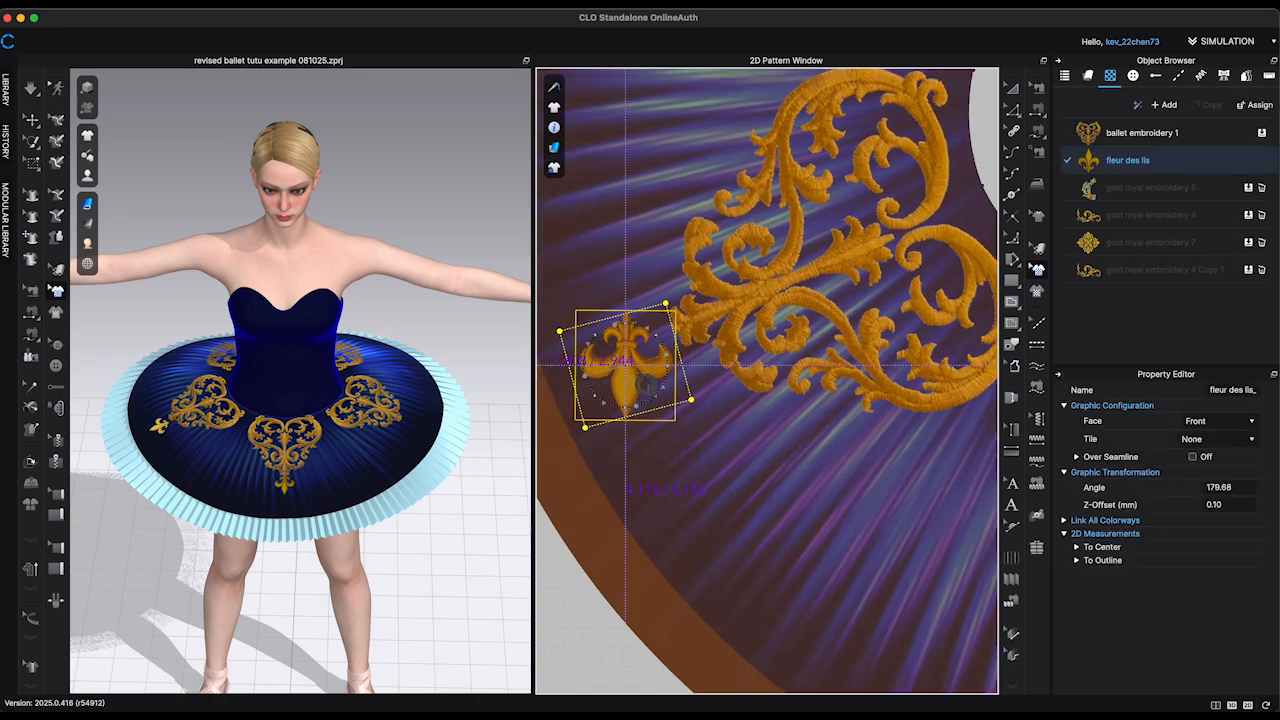
{"action": "left_click_drag", "start_coordinate": [638, 374], "coordinate": [636, 345]}
{"action": "left_click_drag", "start_coordinate": [620, 341], "coordinate": [617, 343]}
{"action": "left_click", "coordinate": [668, 340]}
{"action": "scroll", "coordinate": [627, 353], "scroll_direction": "up", "scroll_amount": 3}
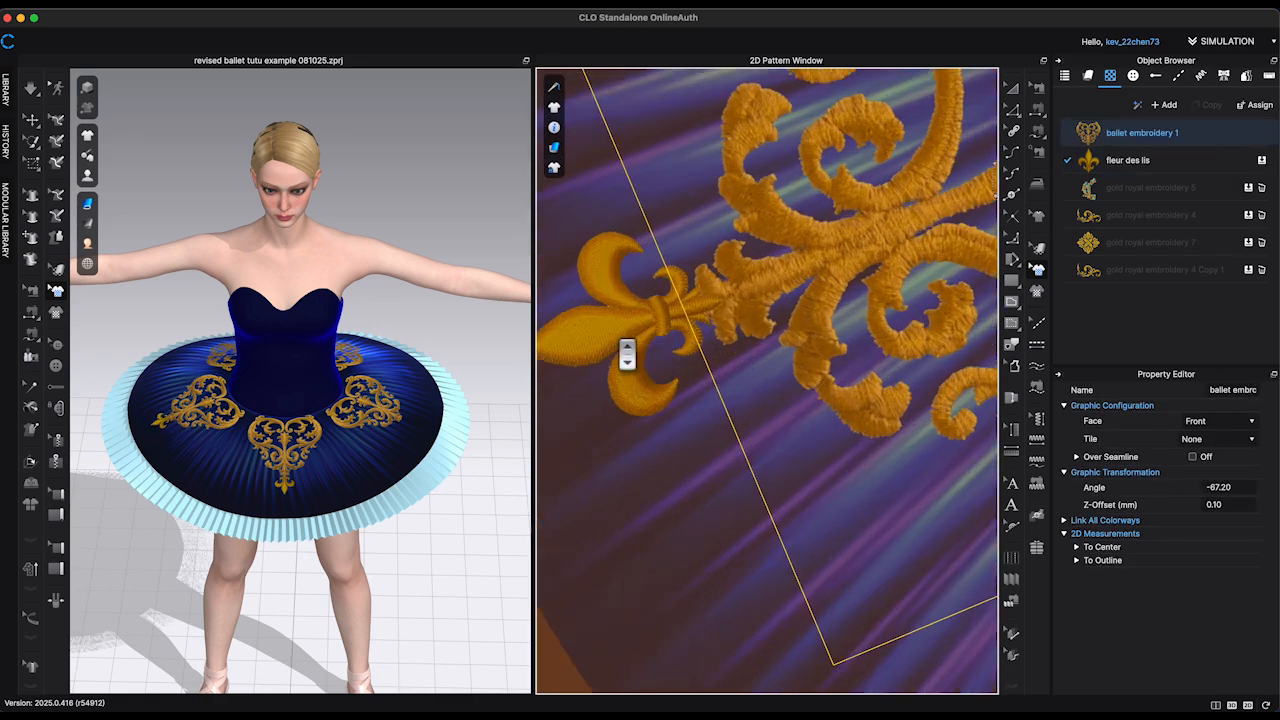
{"action": "left_click", "coordinate": [612, 345]}
{"action": "scroll", "coordinate": [617, 343], "scroll_direction": "down", "scroll_amount": 6}
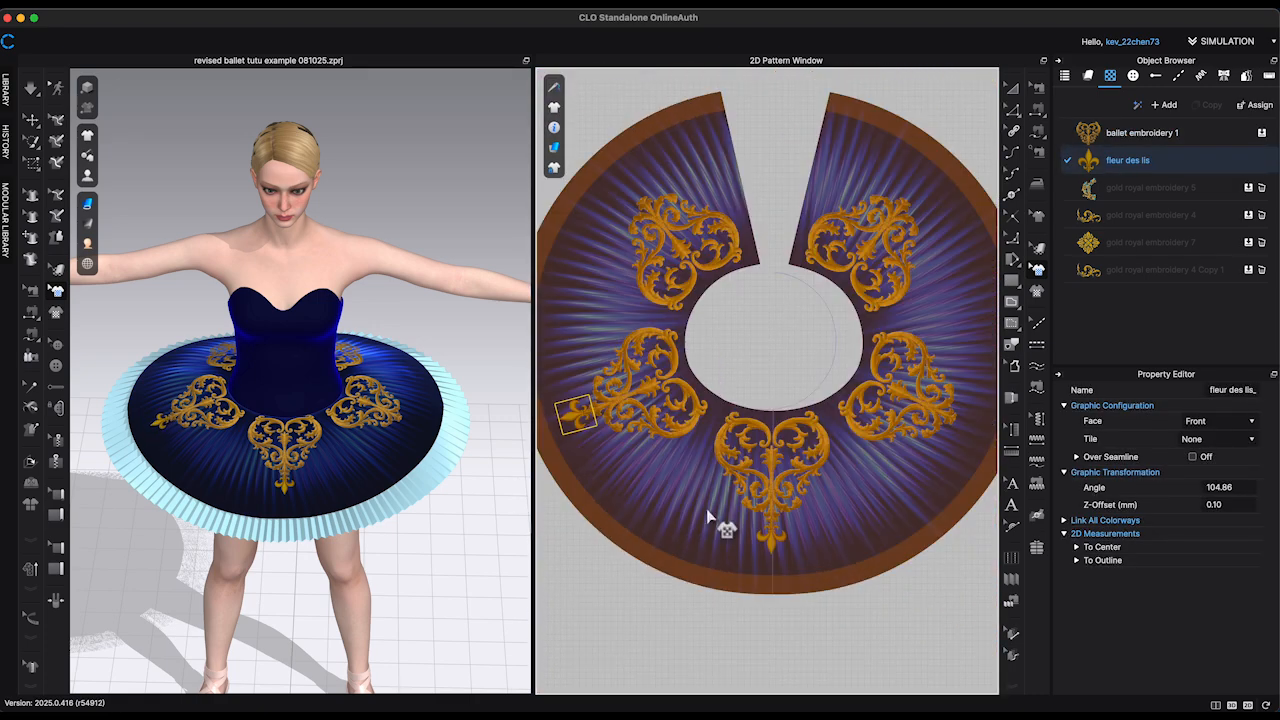
{"action": "left_click", "coordinate": [968, 422]}
{"action": "scroll", "coordinate": [930, 400], "scroll_direction": "up", "scroll_amount": 6}
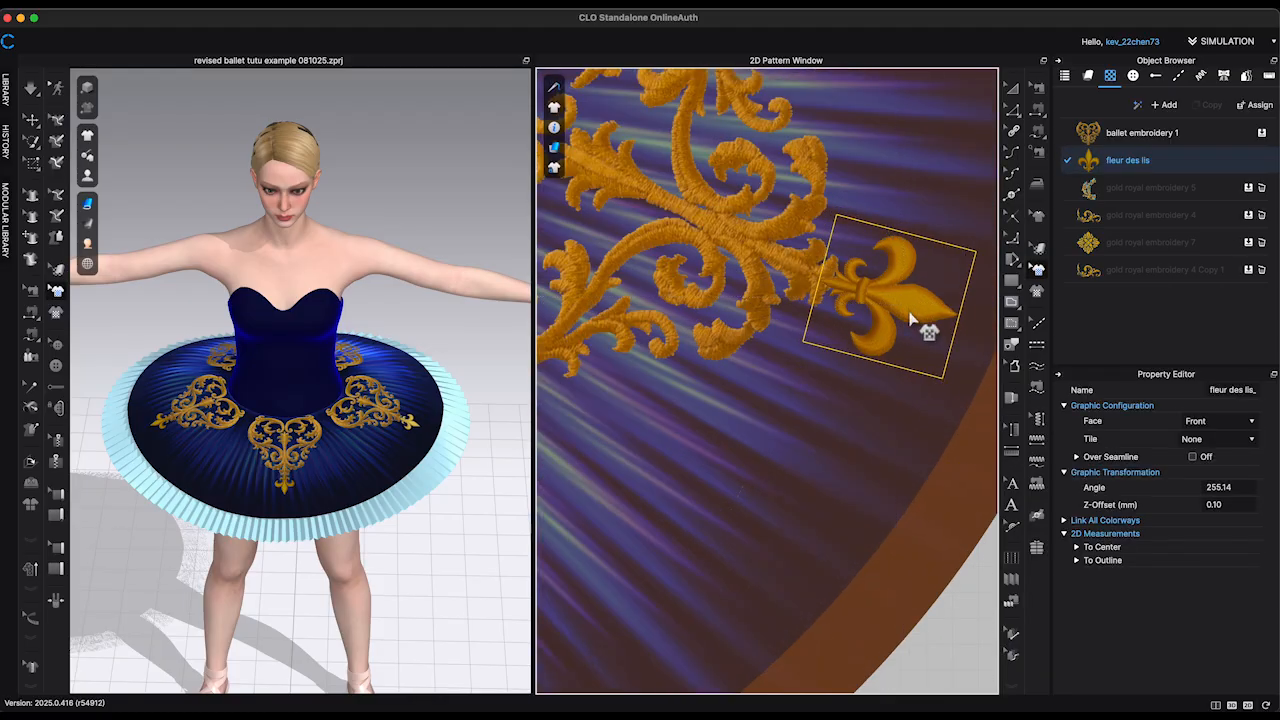
Step: Add a fleur des lis turned to -31.24° at the upper-right embroidery's tip and paste its mirror image at the upper-left one
{"action": "scroll", "coordinate": [861, 398], "scroll_direction": "down", "scroll_amount": 5}
{"action": "scroll", "coordinate": [800, 300], "scroll_direction": "up", "scroll_amount": 5}
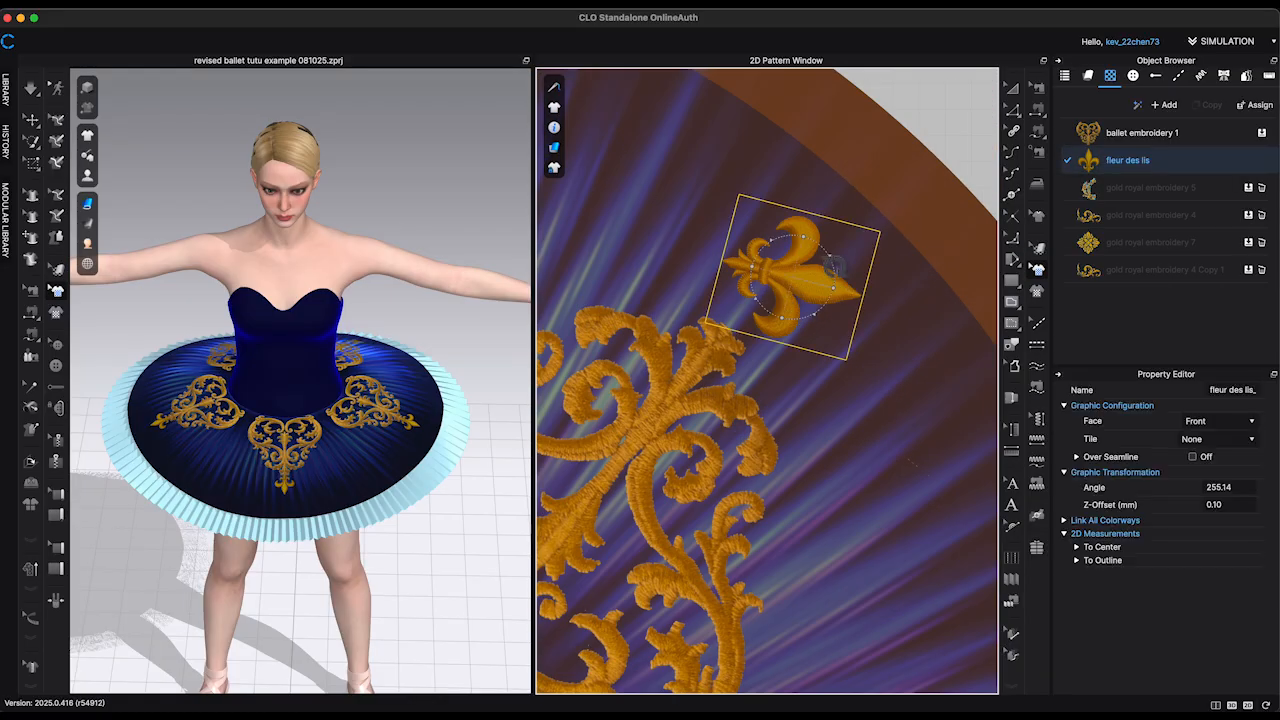
{"action": "left_click_drag", "start_coordinate": [808, 277], "coordinate": [769, 276]}
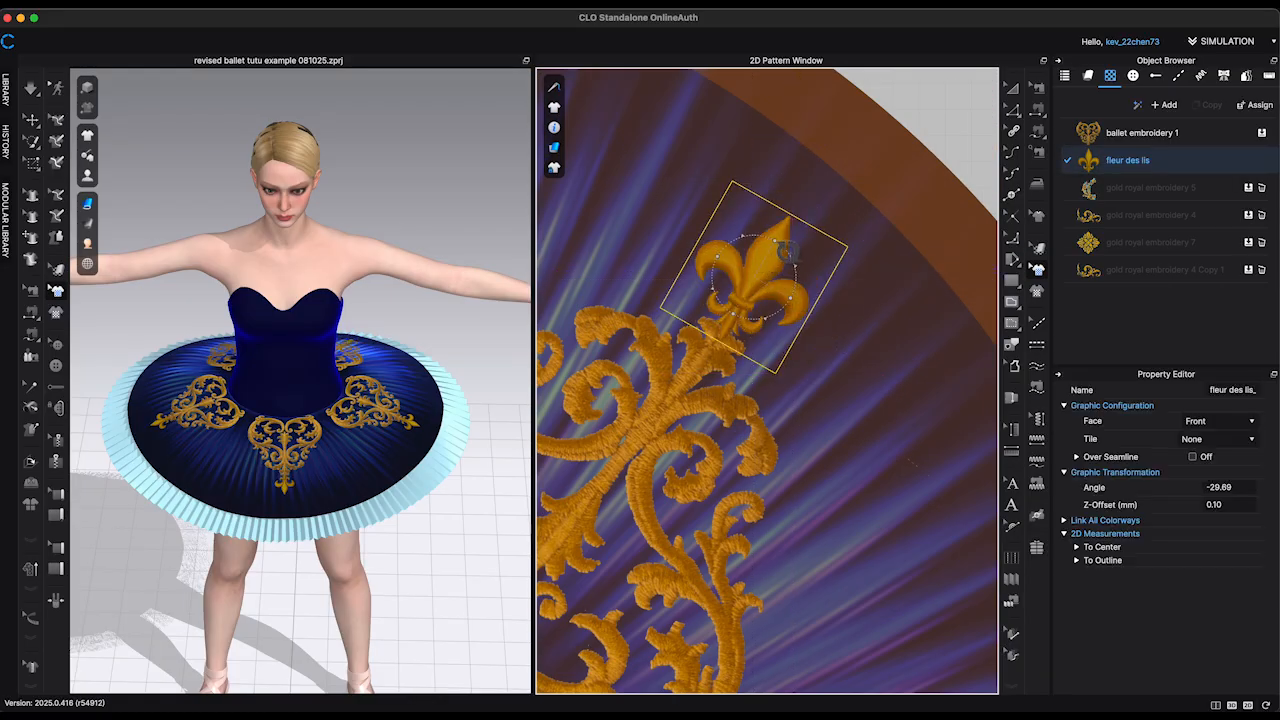
{"action": "scroll", "coordinate": [860, 285], "scroll_direction": "down", "scroll_amount": 5}
{"action": "scroll", "coordinate": [660, 286], "scroll_direction": "up", "scroll_amount": 7}
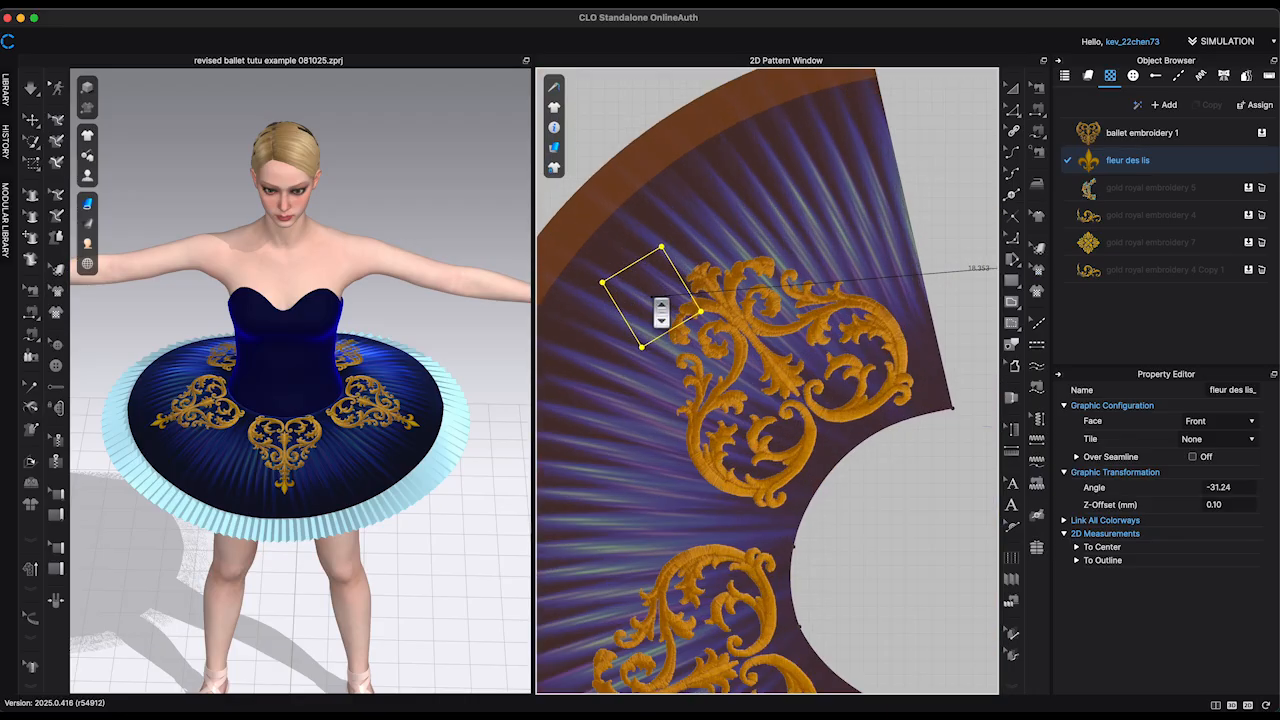
{"action": "left_click", "coordinate": [691, 216]}
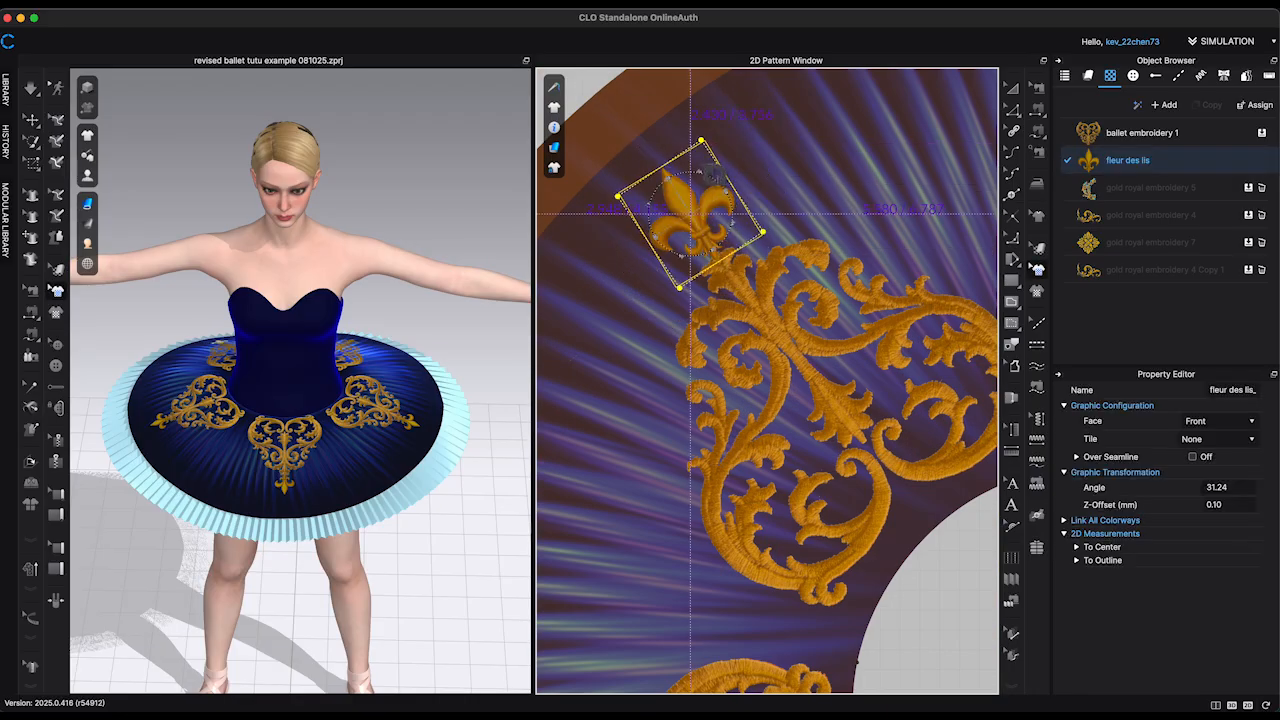
{"action": "left_click", "coordinate": [945, 573]}
{"action": "scroll", "coordinate": [454, 414], "scroll_direction": "down", "scroll_amount": 5}
{"action": "mouse_move", "coordinate": [418, 414]}
{"action": "right_mouse_down"}
{"action": "mouse_move", "coordinate": [452, 415]}
{"action": "mouse_move", "coordinate": [436, 415]}
{"action": "right_mouse_up"}
{"action": "scroll", "coordinate": [690, 310], "scroll_direction": "down", "scroll_amount": 5}
{"action": "middle_click_drag", "start_coordinate": [790, 262], "coordinate": [774, 134]}
{"action": "scroll", "coordinate": [833, 236], "scroll_direction": "down", "scroll_amount": 1}
{"action": "key", "text": "z"}
{"action": "right_click", "coordinate": [757, 562]}
{"action": "left_click", "coordinate": [820, 557]}
{"action": "right_click", "coordinate": [816, 557]}
{"action": "left_click", "coordinate": [974, 499]}
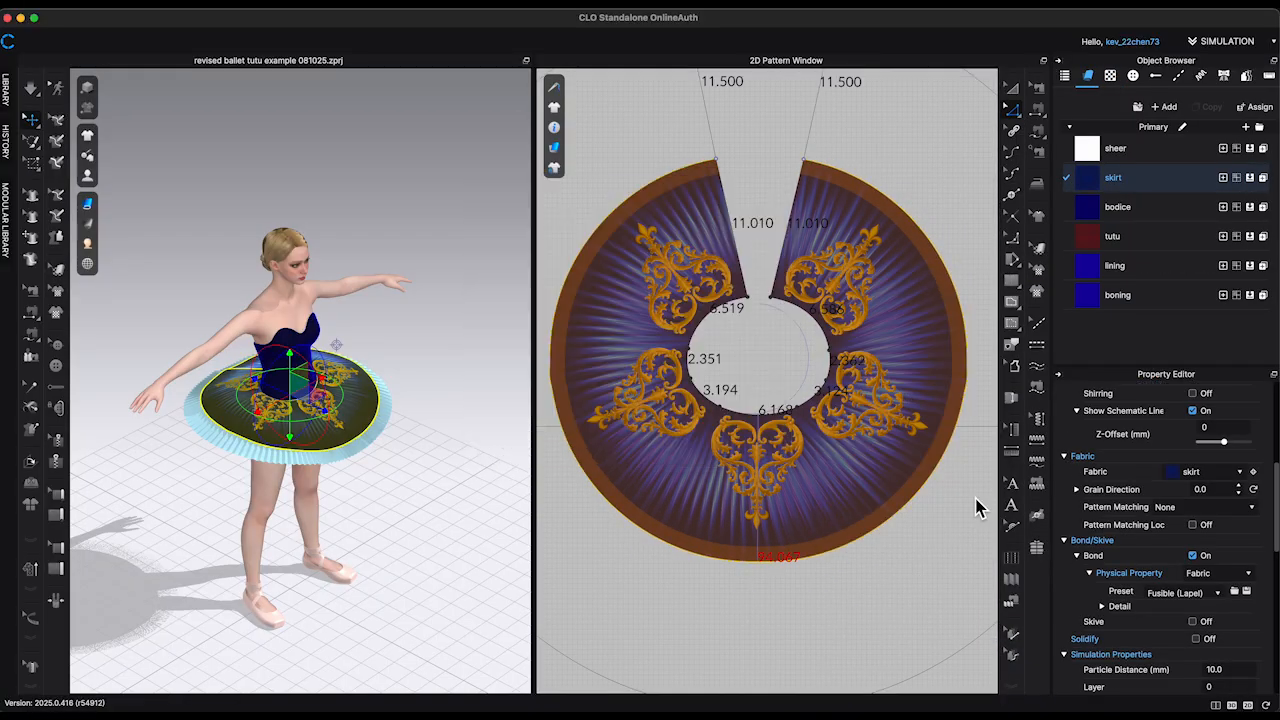
{"action": "key", "text": "Escape"}
Step: Offset the overskirt's outer hem inward as an internal line parallel to the edge
{"action": "right_click", "coordinate": [888, 518]}
{"action": "left_click", "coordinate": [838, 553]}
{"action": "right_click", "coordinate": [837, 552]}
{"action": "left_click", "coordinate": [867, 502]}
{"action": "type", "text": "2"}
{"action": "left_click", "coordinate": [606, 450]}
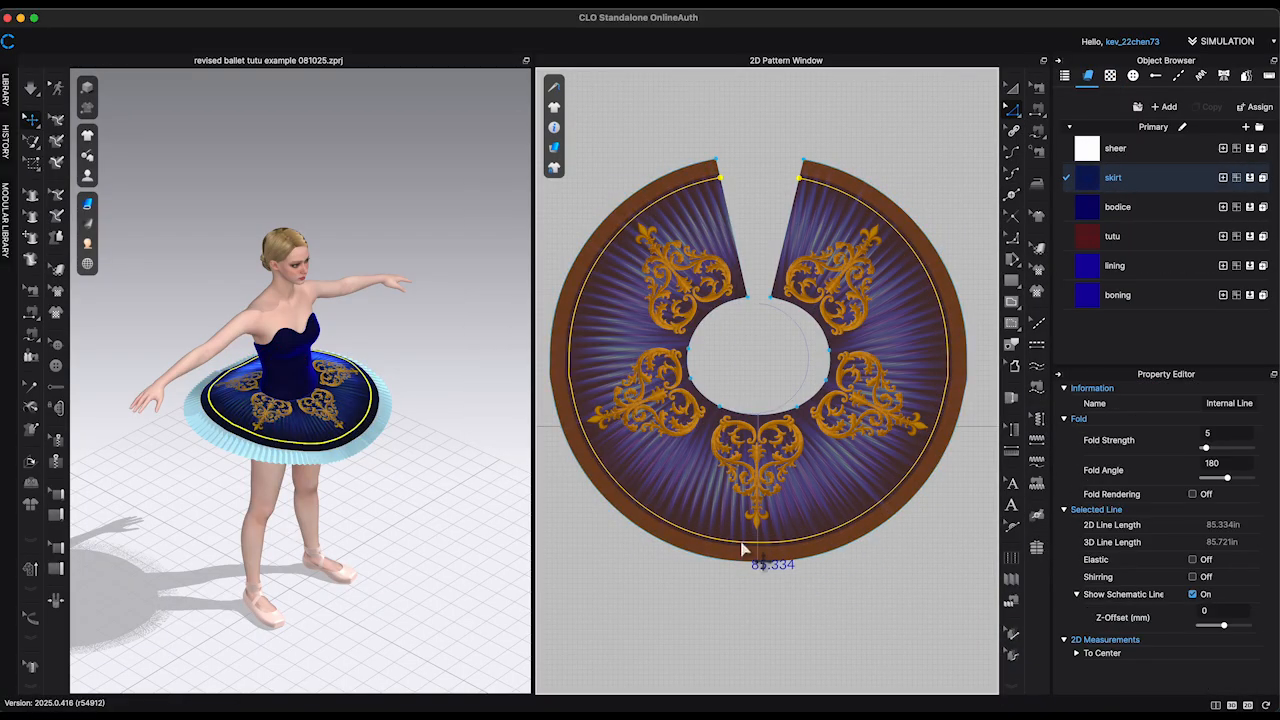
Step: Split the new internal line near the hem uniformly into 42 segments
{"action": "key", "text": "x"}
{"action": "right_click", "coordinate": [757, 543]}
{"action": "left_click_drag", "start_coordinate": [546, 192], "coordinate": [320, 173]}
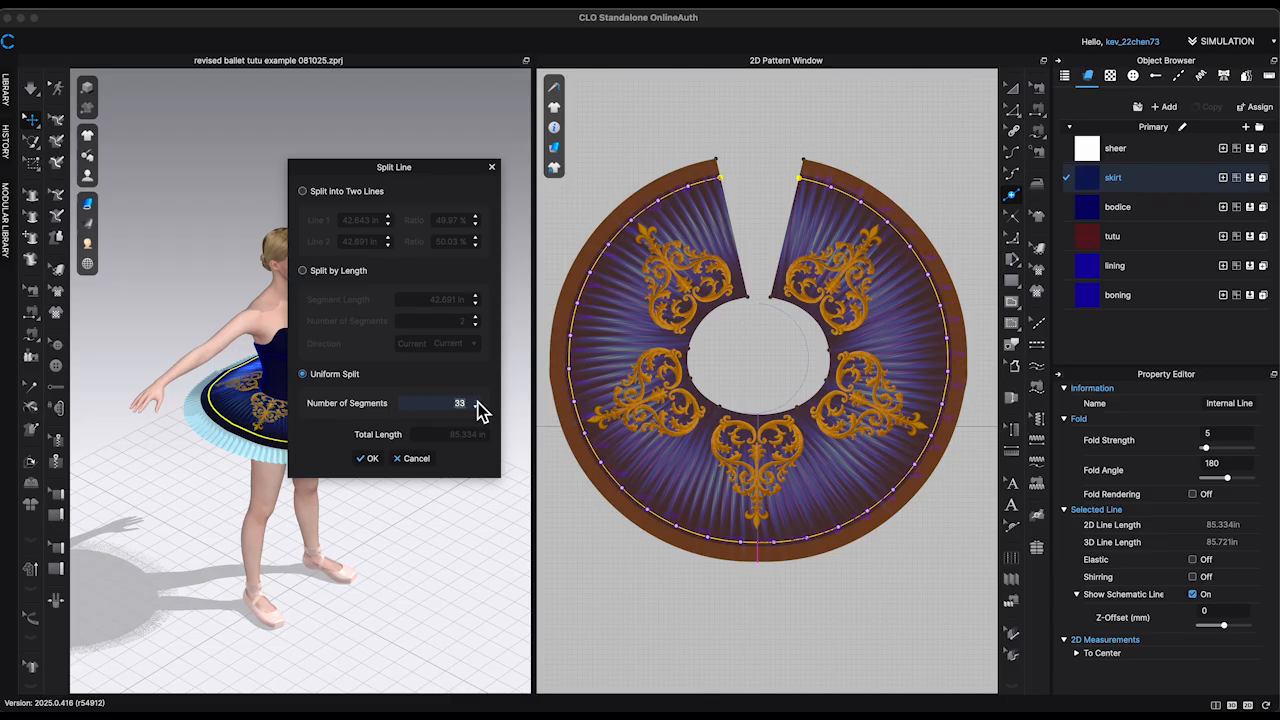
{"action": "key", "text": "Return"}
{"action": "right_click", "coordinate": [740, 547]}
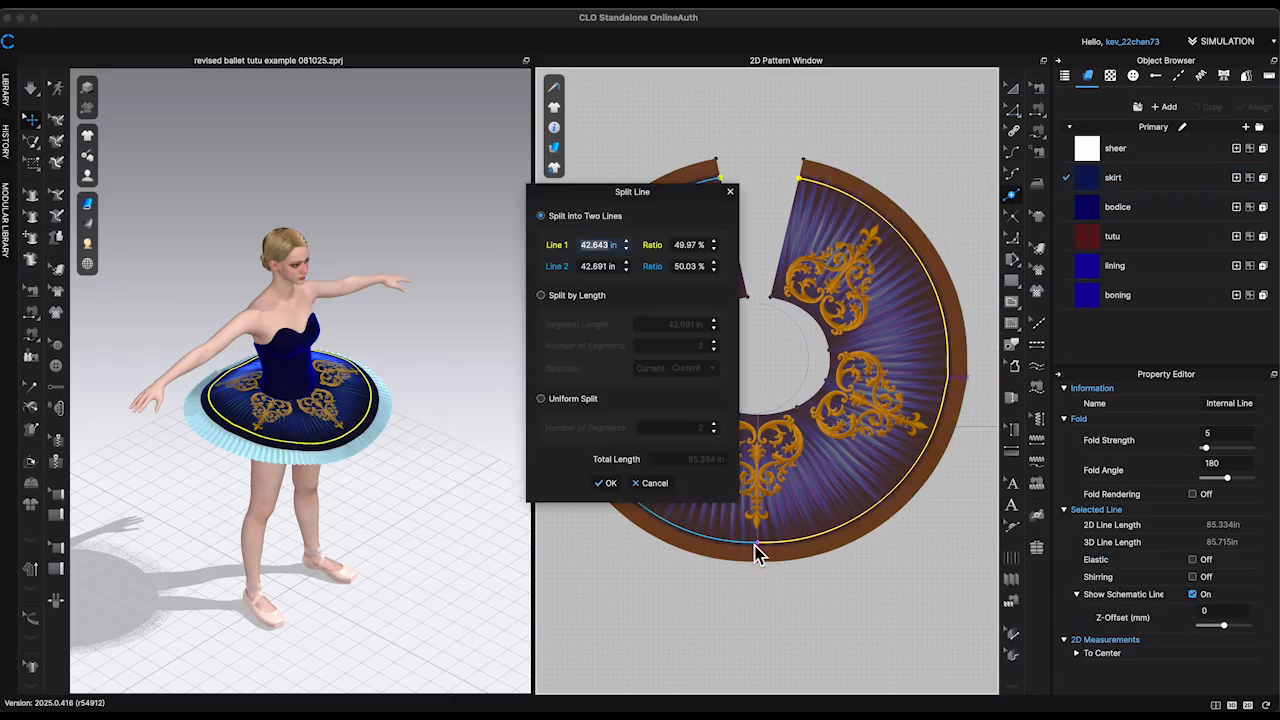
{"action": "left_click", "coordinate": [609, 484]}
Step: Start a zigzag at the centre front by moving alternate split points of the internal line outward to the hem
{"action": "scroll", "coordinate": [783, 618], "scroll_direction": "up", "scroll_amount": 5}
{"action": "key", "text": "z"}
{"action": "left_click_drag", "start_coordinate": [732, 453], "coordinate": [733, 494]}
{"action": "middle_click_drag", "start_coordinate": [717, 540], "coordinate": [853, 546]}
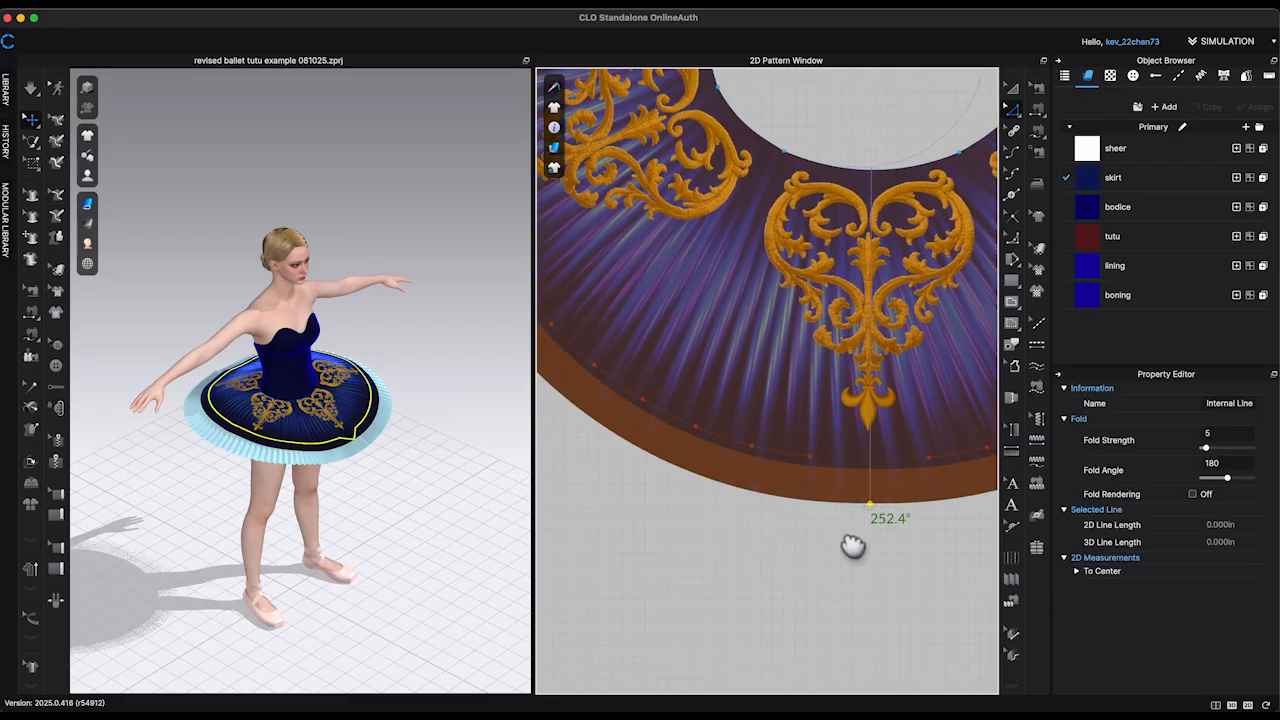
{"action": "scroll", "coordinate": [853, 546], "scroll_direction": "up", "scroll_amount": 1}
{"action": "left_click_drag", "start_coordinate": [749, 443], "coordinate": [749, 486]}
{"action": "right_click", "coordinate": [634, 392]}
{"action": "left_click", "coordinate": [695, 469]}
{"action": "right_click", "coordinate": [634, 392]}
{"action": "mouse_move", "coordinate": [689, 455]}
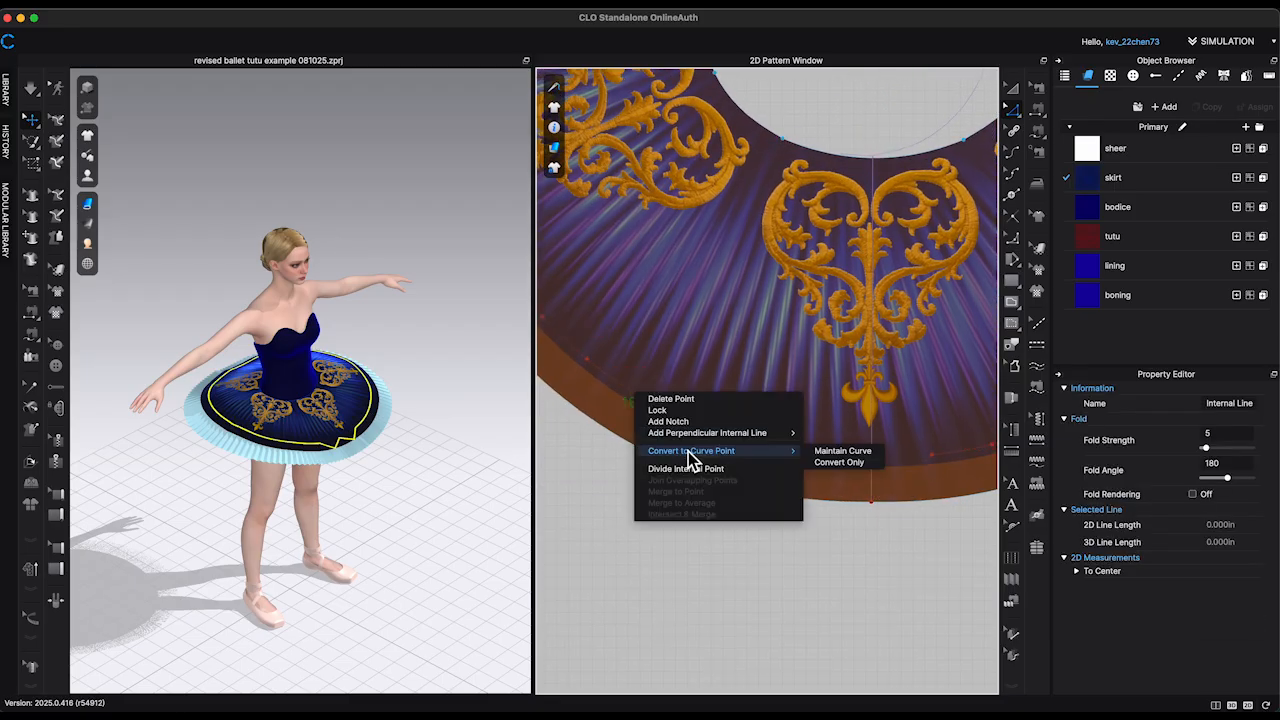
Step: Continue the zigzag around the overskirt's left half, moving every other internal line point out to the hem
{"action": "left_click_drag", "start_coordinate": [629, 401], "coordinate": [615, 434]}
{"action": "middle_click_drag", "start_coordinate": [640, 498], "coordinate": [821, 602]}
{"action": "left_click_drag", "start_coordinate": [724, 421], "coordinate": [685, 449]}
{"action": "left_click_drag", "start_coordinate": [654, 320], "coordinate": [640, 279]}
{"action": "left_click_drag", "start_coordinate": [579, 214], "coordinate": [575, 214]}
{"action": "middle_click_drag", "start_coordinate": [612, 143], "coordinate": [713, 370]}
{"action": "left_click_drag", "start_coordinate": [715, 309], "coordinate": [671, 301]}
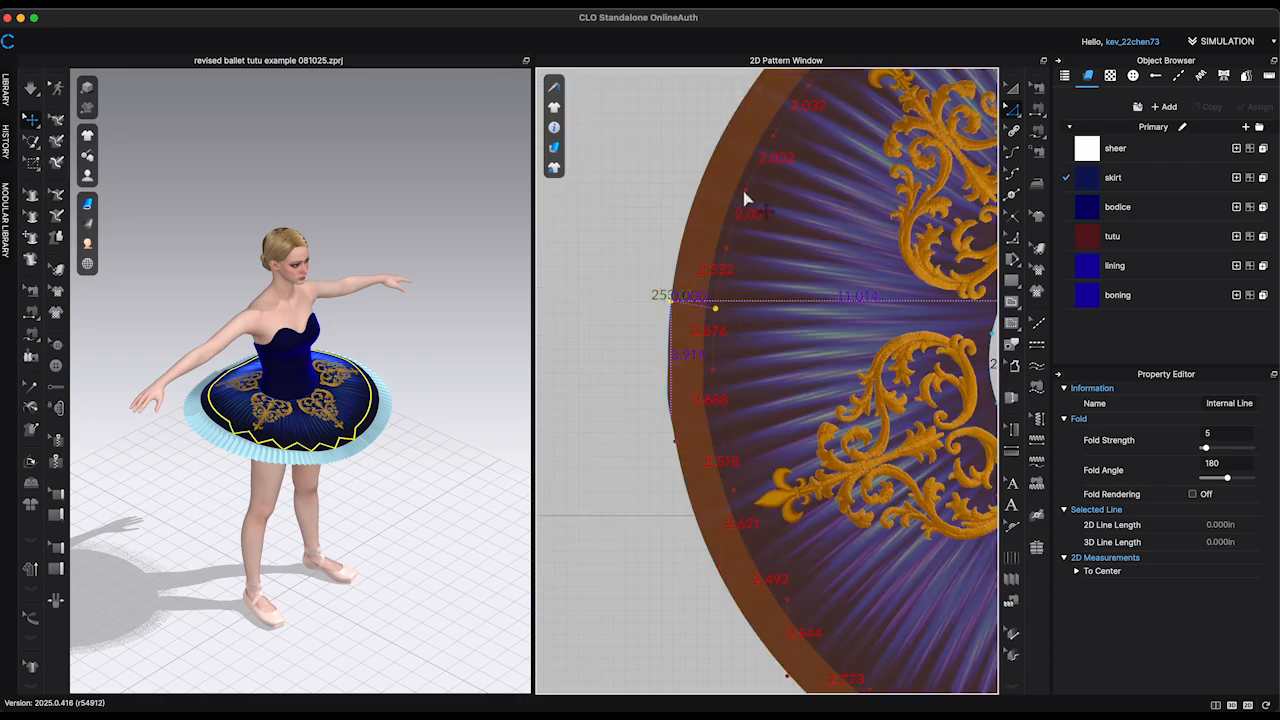
{"action": "middle_click_drag", "start_coordinate": [676, 158], "coordinate": [697, 388]}
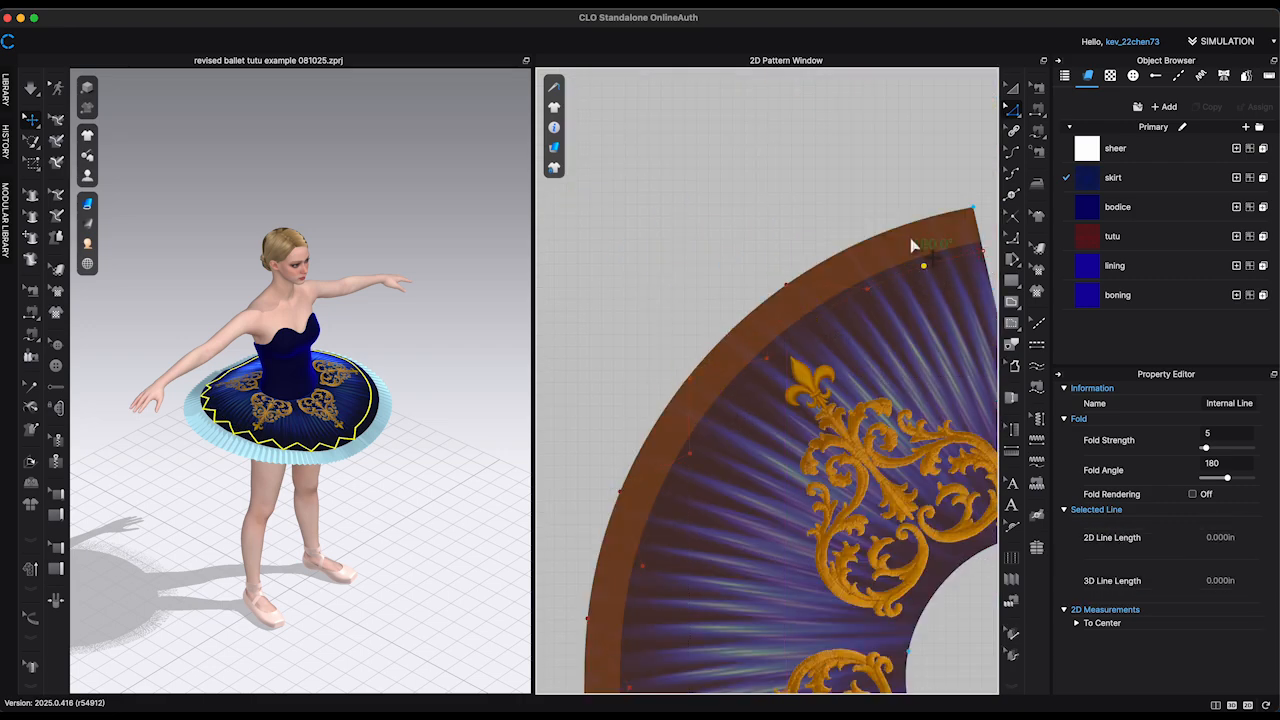
Step: Complete the zigzag around the overskirt's right half, moving every other internal line point out to the hem
{"action": "scroll", "coordinate": [771, 586], "scroll_direction": "down", "scroll_amount": 5}
{"action": "scroll", "coordinate": [771, 586], "scroll_direction": "up", "scroll_amount": 4}
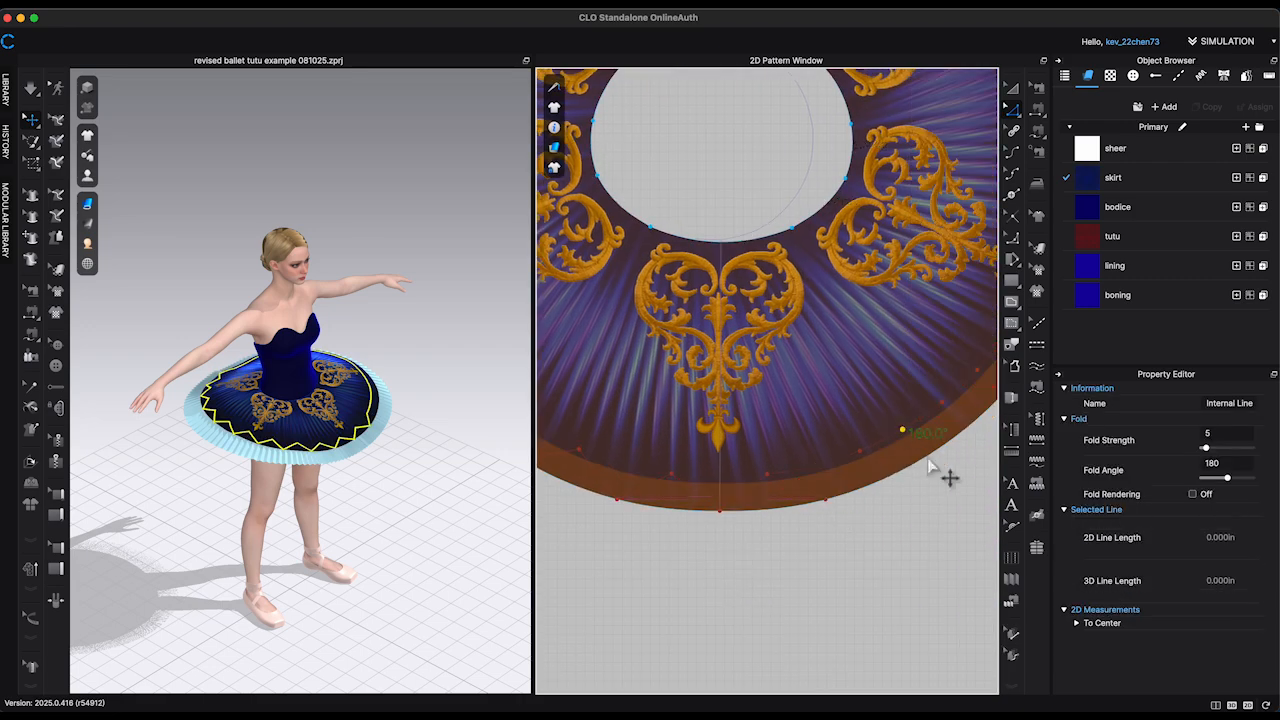
{"action": "middle_click_drag", "start_coordinate": [946, 474], "coordinate": [736, 584]}
{"action": "left_click_drag", "start_coordinate": [746, 463], "coordinate": [771, 489]}
{"action": "left_click_drag", "start_coordinate": [830, 408], "coordinate": [858, 306]}
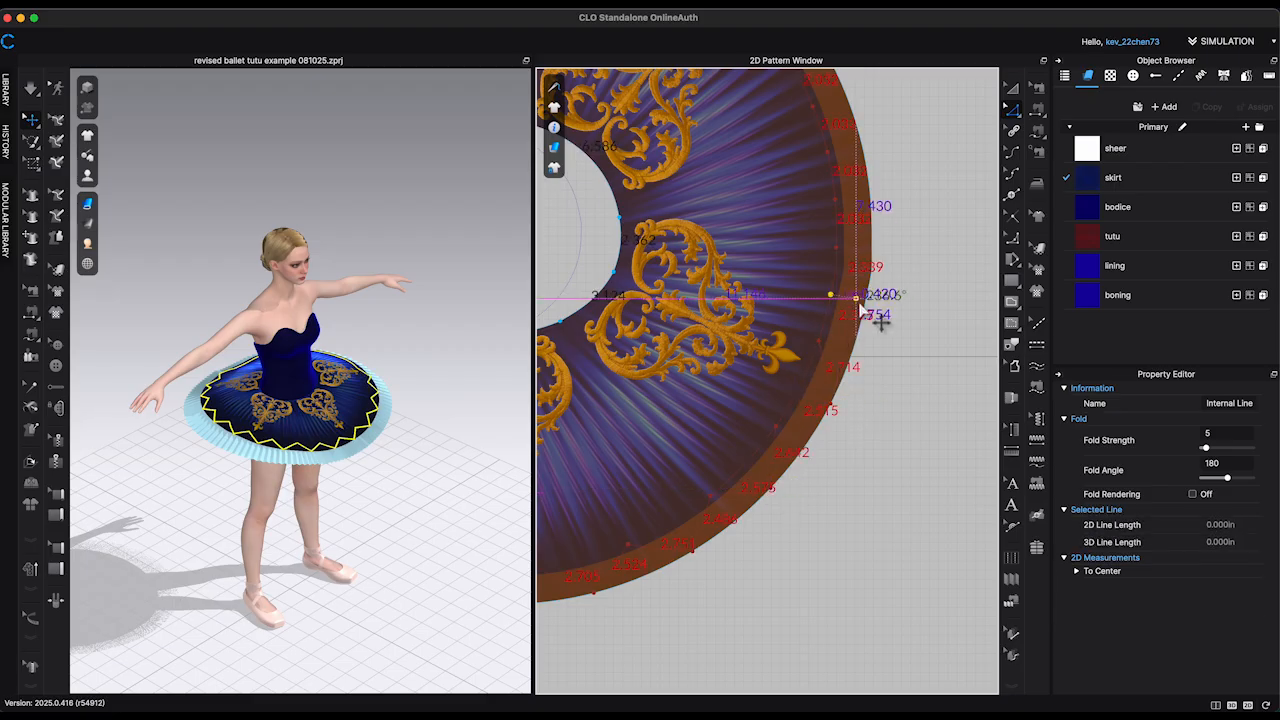
{"action": "middle_click_drag", "start_coordinate": [889, 460], "coordinate": [868, 690]}
{"action": "left_click_drag", "start_coordinate": [794, 362], "coordinate": [825, 350]}
{"action": "key", "text": "super+z"}
{"action": "left_click_drag", "start_coordinate": [743, 279], "coordinate": [770, 255]}
{"action": "middle_click_drag", "start_coordinate": [806, 249], "coordinate": [935, 445]}
{"action": "left_click_drag", "start_coordinate": [803, 409], "coordinate": [824, 381]}
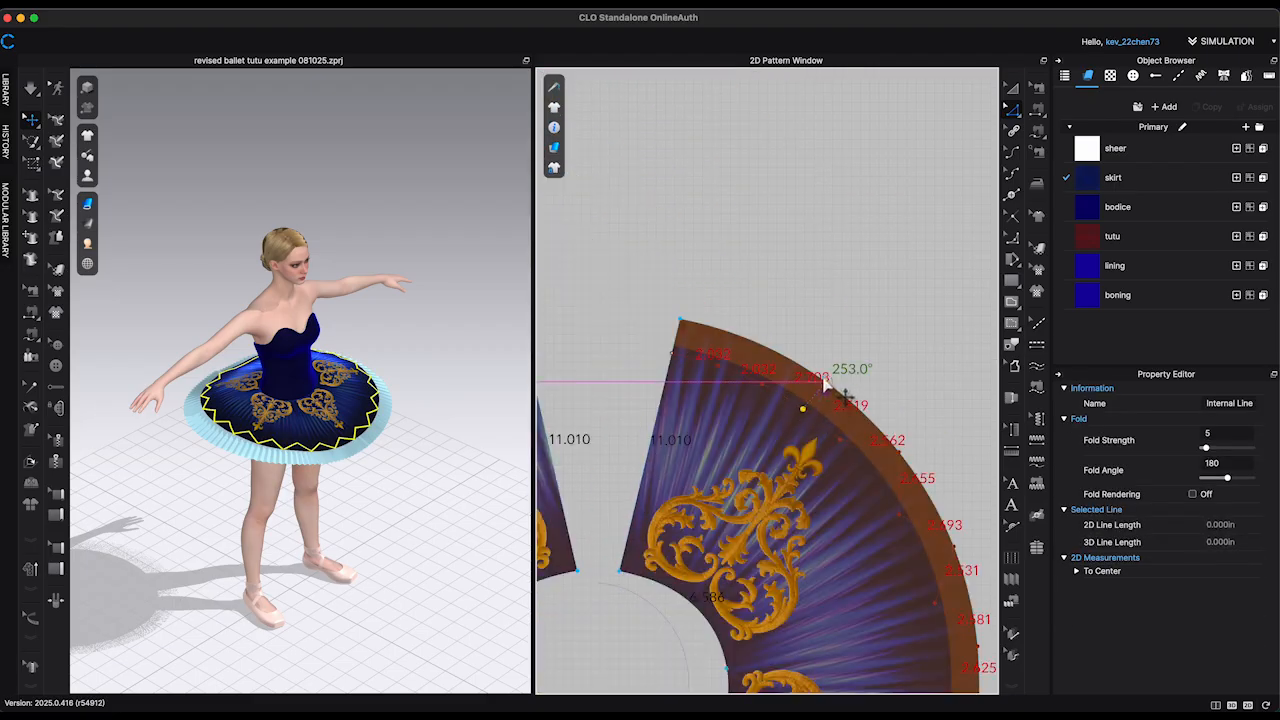
{"action": "left_click", "coordinate": [908, 372]}
Step: Round the first outer corner of the zigzag beside the right back opening by length, with 50% curvature
{"action": "scroll", "coordinate": [706, 363], "scroll_direction": "up", "scroll_amount": 5}
{"action": "left_click_drag", "start_coordinate": [689, 333], "coordinate": [663, 386]}
{"action": "left_click", "coordinate": [812, 358]}
{"action": "left_click", "coordinate": [1012, 240]}
{"action": "right_click", "coordinate": [663, 386]}
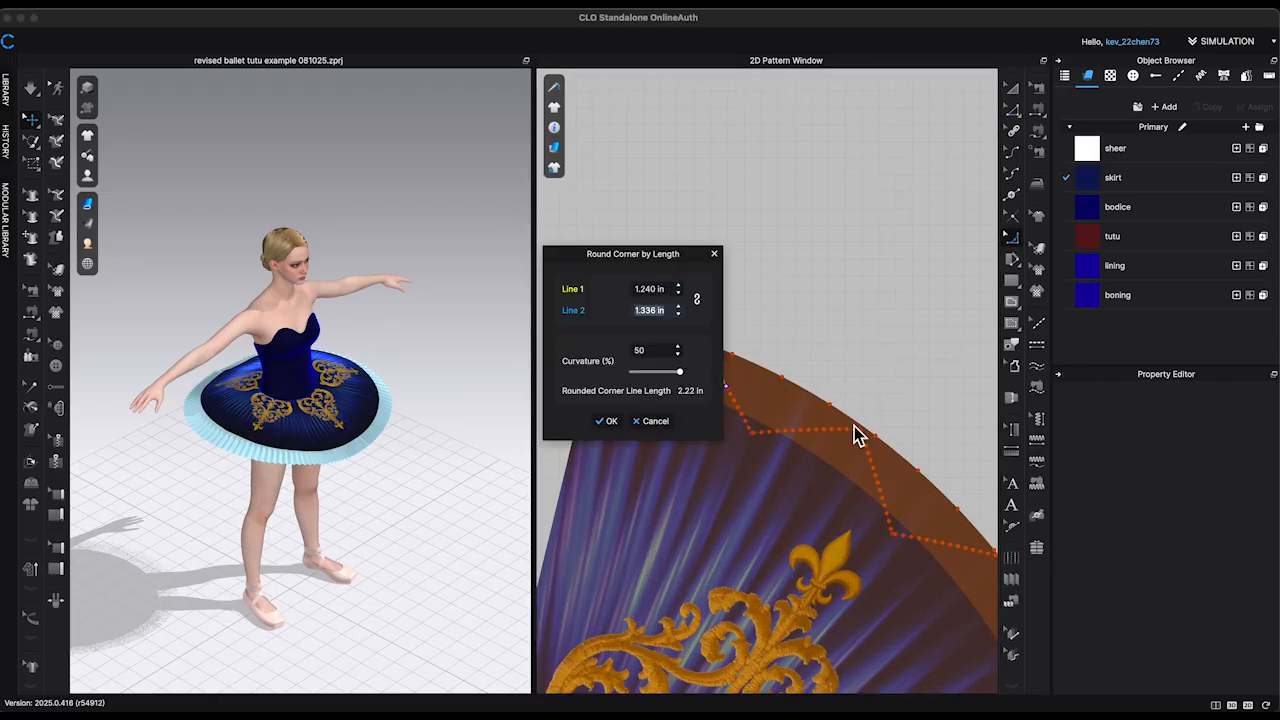
{"action": "left_click", "coordinate": [613, 424]}
Step: Round the next outer zigzag corner with both line lengths at 1.2 in and 50% curvature
{"action": "left_click_drag", "start_coordinate": [862, 430], "coordinate": [846, 460]}
{"action": "right_click", "coordinate": [842, 474]}
{"action": "type", "text": "1.25"}
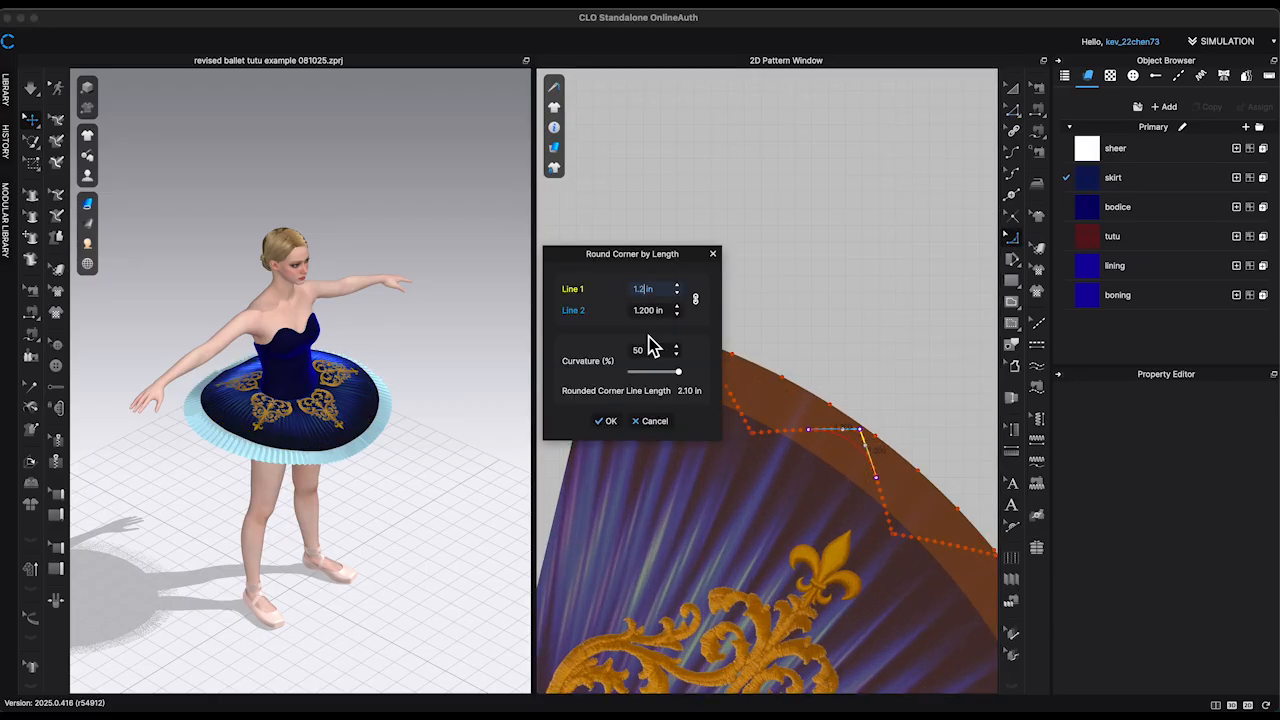
{"action": "left_click", "coordinate": [608, 422]}
Step: Round the next outer zigzag corners down the overskirt's right side by length, with both lines at 1.2 in
{"action": "middle_click_drag", "start_coordinate": [989, 457], "coordinate": [906, 354]}
{"action": "left_click_drag", "start_coordinate": [916, 452], "coordinate": [871, 524]}
{"action": "right_click", "coordinate": [871, 524]}
{"action": "scroll", "coordinate": [871, 533], "scroll_direction": "down", "scroll_amount": 3}
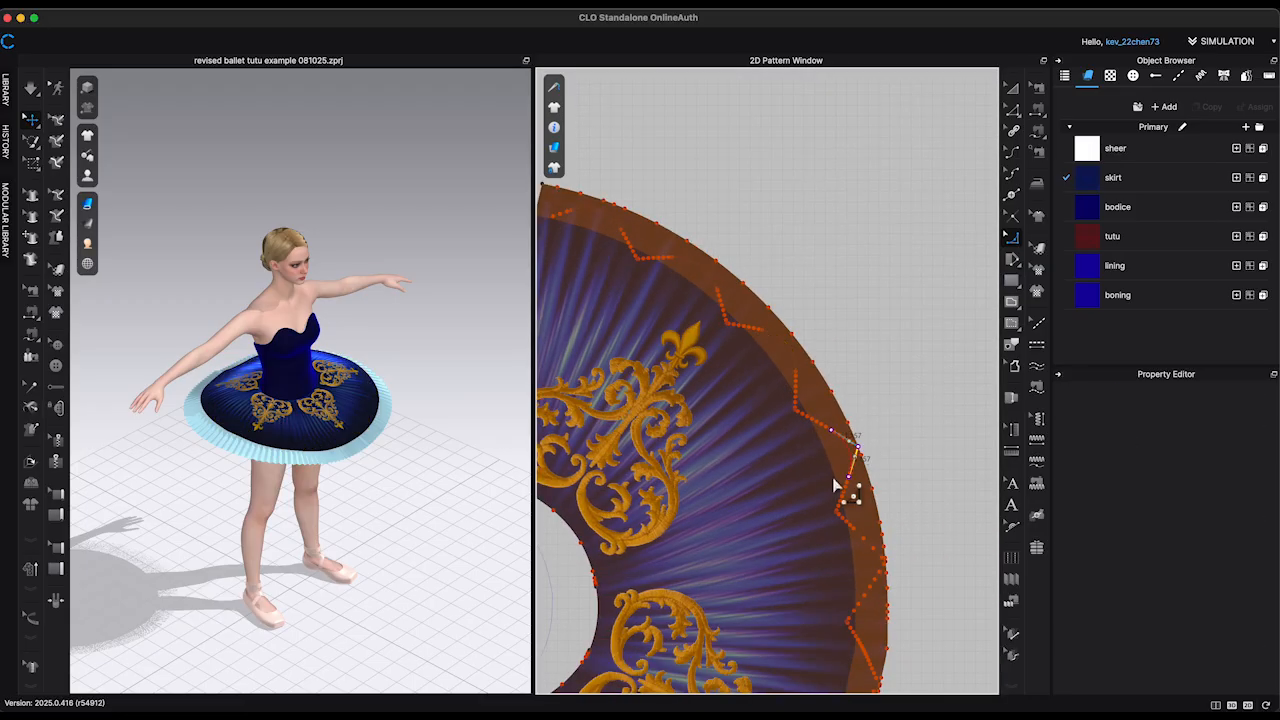
{"action": "type", "text": "1in"}
{"action": "key", "text": "Return"}
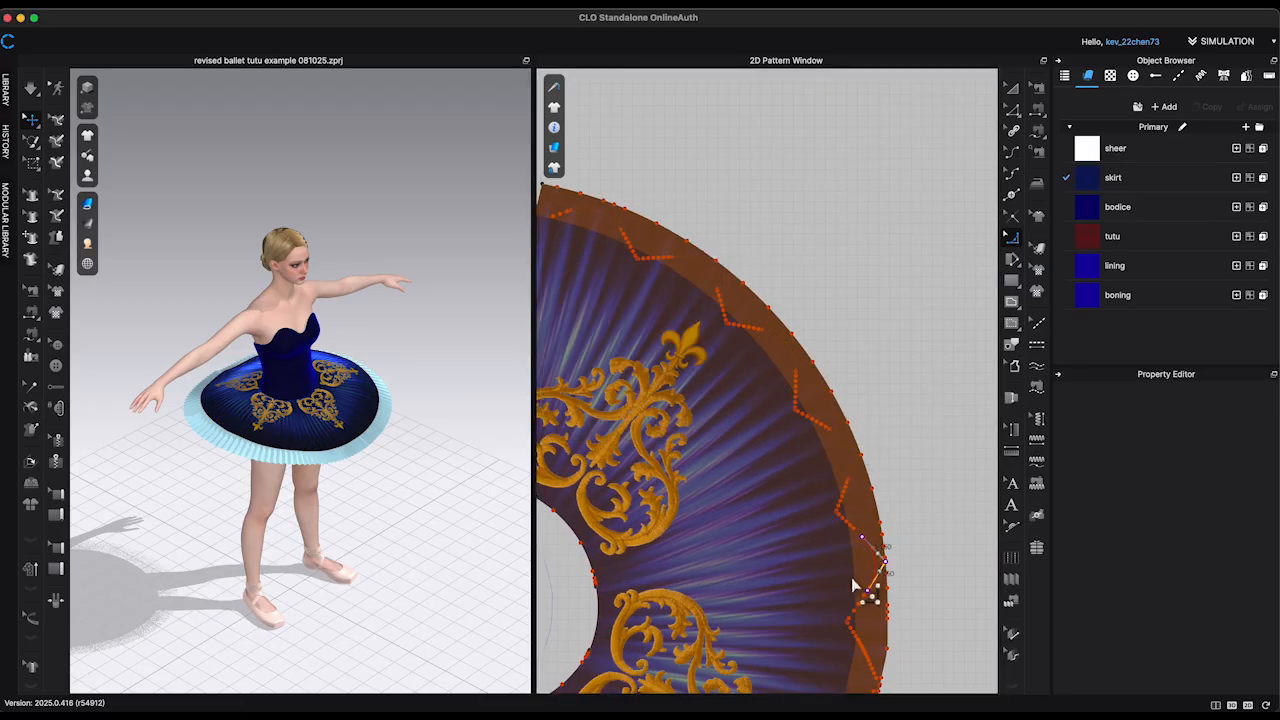
{"action": "middle_click_drag", "start_coordinate": [863, 591], "coordinate": [891, 349]}
{"action": "left_click_drag", "start_coordinate": [873, 336], "coordinate": [843, 332]}
{"action": "right_click", "coordinate": [843, 332]}
{"action": "type", "text": "1.2"}
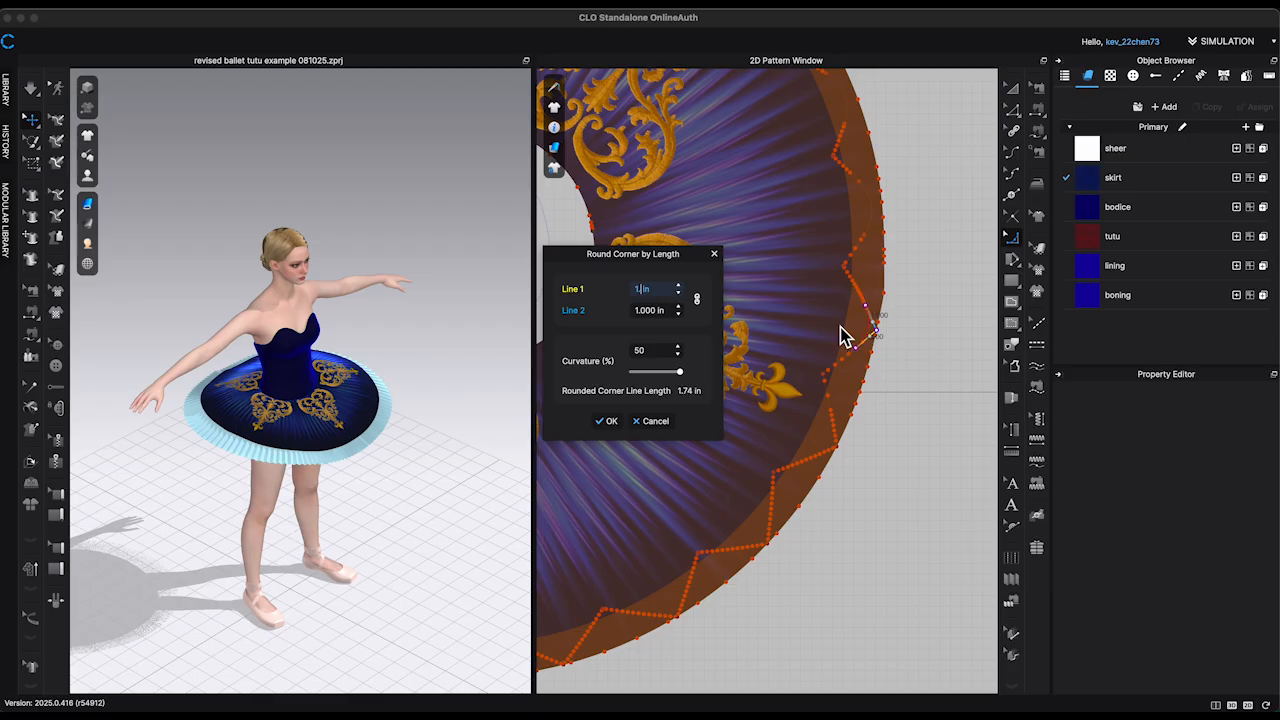
{"action": "key", "text": "Return"}
Step: Round the outer zigzag corners along the overskirt's lower right hem with line lengths of 1.2 in
{"action": "left_click_drag", "start_coordinate": [836, 447], "coordinate": [801, 446]}
{"action": "right_click", "coordinate": [800, 445]}
{"action": "type", "text": "1.2"}
{"action": "key", "text": "Return"}
{"action": "key", "text": "Return"}
{"action": "middle_click_drag", "start_coordinate": [801, 544], "coordinate": [966, 344]}
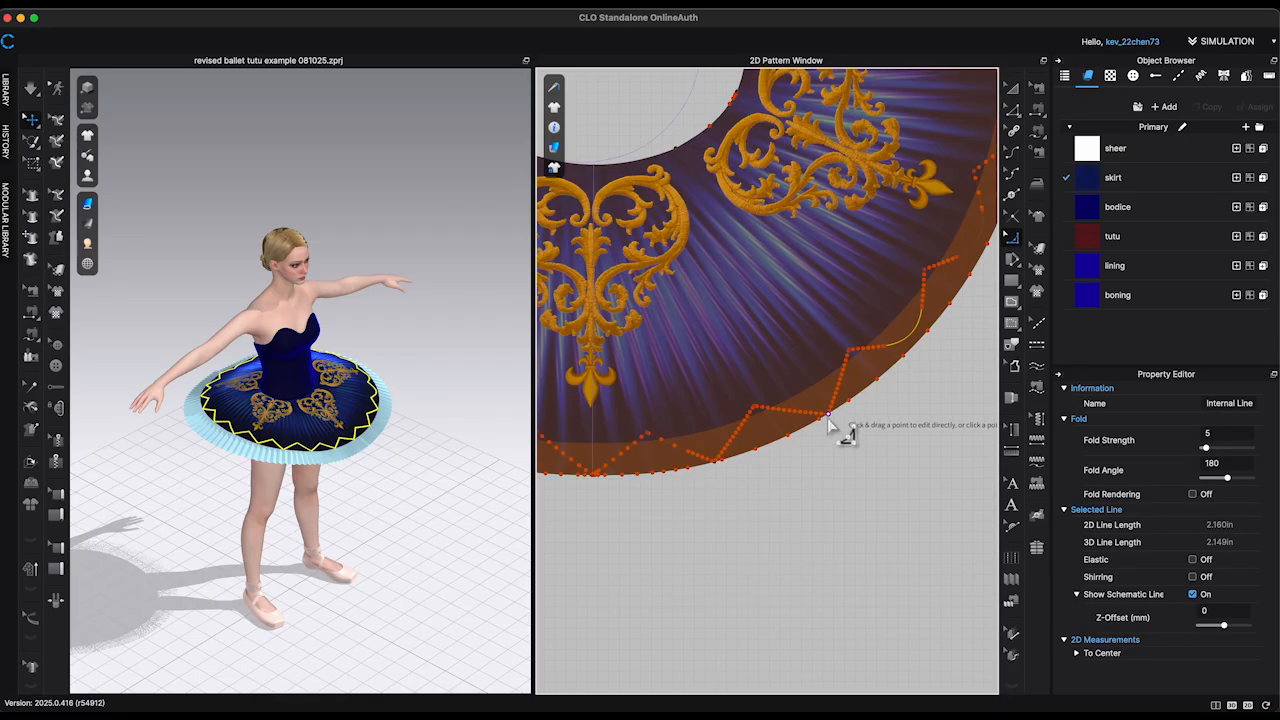
{"action": "left_click_drag", "start_coordinate": [838, 418], "coordinate": [795, 399]}
{"action": "right_click", "coordinate": [795, 399]}
{"action": "type", "text": "1.2"}
Step: Round the outer zigzag corners around the overskirt's bottom centre by the same 1.2 in lengths
{"action": "key", "text": "Return"}
{"action": "scroll", "coordinate": [728, 470], "scroll_direction": "up", "scroll_amount": 3}
{"action": "left_click_drag", "start_coordinate": [714, 460], "coordinate": [687, 419]}
{"action": "scroll", "coordinate": [735, 510], "scroll_direction": "up", "scroll_amount": 1}
{"action": "middle_click_drag", "start_coordinate": [735, 510], "coordinate": [963, 488]}
{"action": "left_click_drag", "start_coordinate": [770, 450], "coordinate": [770, 392]}
{"action": "right_click", "coordinate": [770, 392]}
{"action": "key", "text": "Return"}
{"action": "middle_click_drag", "start_coordinate": [706, 512], "coordinate": [864, 522]}
{"action": "left_click_drag", "start_coordinate": [758, 441], "coordinate": [776, 390]}
{"action": "right_click", "coordinate": [776, 390]}
Step: Round the outer zigzag corners up the overskirt's left side by length, keeping 1.2 in per line
{"action": "key", "text": "Return"}
{"action": "scroll", "coordinate": [747, 525], "scroll_direction": "down", "scroll_amount": 5}
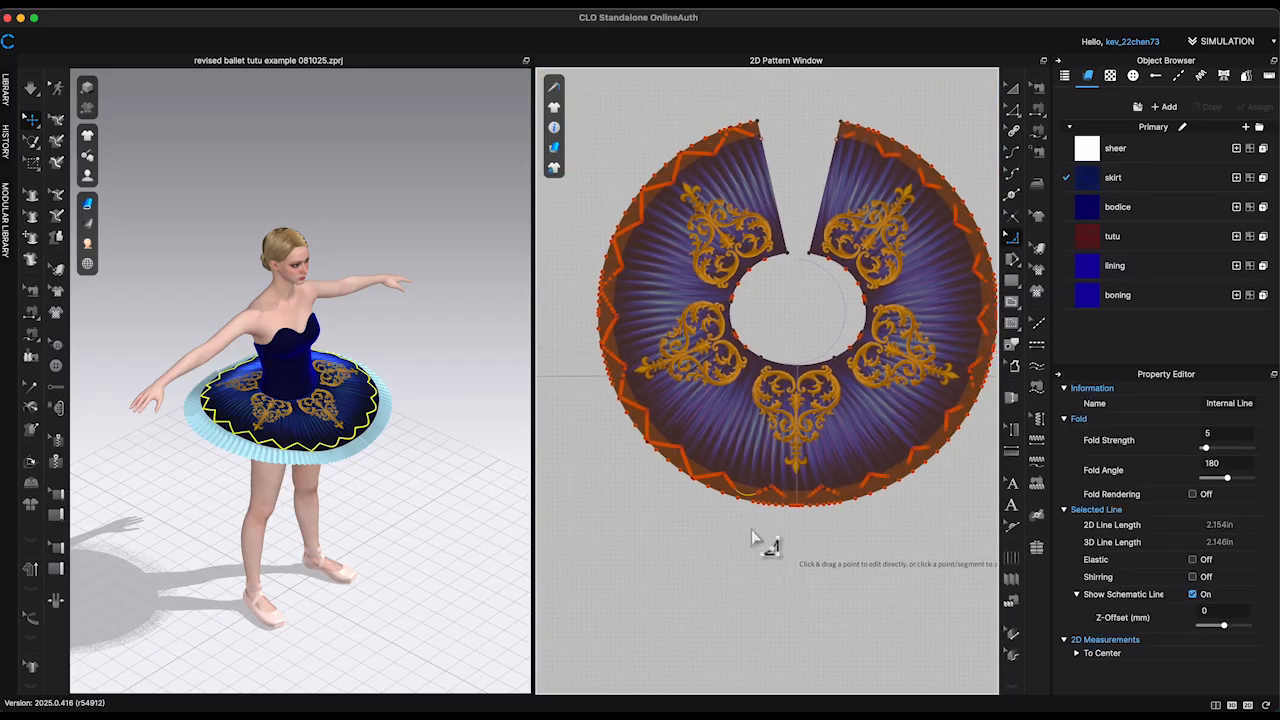
{"action": "right_click", "coordinate": [706, 460]}
{"action": "left_click_drag", "start_coordinate": [703, 480], "coordinate": [612, 348]}
{"action": "key", "text": "Return"}
{"action": "right_click", "coordinate": [631, 397]}
{"action": "key", "text": "Return"}
{"action": "right_click", "coordinate": [612, 348]}
{"action": "key", "text": "Return"}
{"action": "scroll", "coordinate": [631, 329], "scroll_direction": "up", "scroll_amount": 1}
{"action": "right_click", "coordinate": [614, 291]}
Step: Round the remaining outer zigzag corners on the overskirt's upper left, up to the back opening, at 1.2 in
{"action": "key", "text": "Return"}
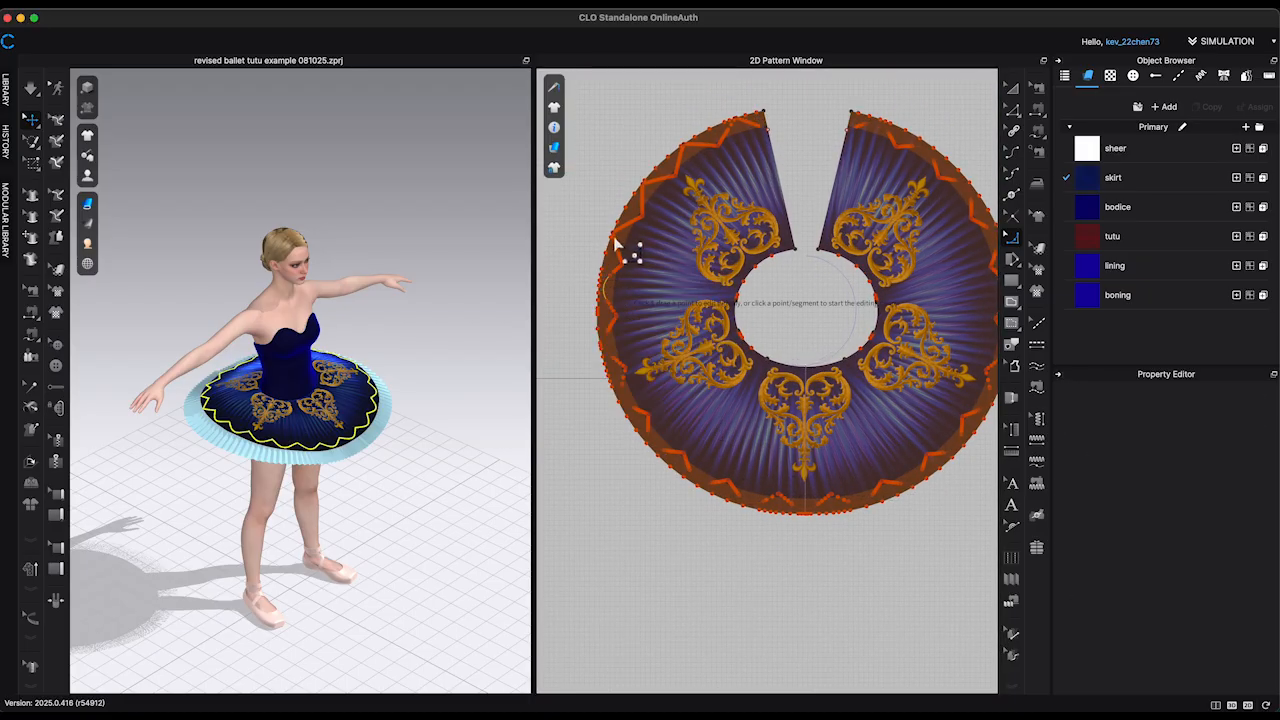
{"action": "right_click", "coordinate": [629, 251]}
{"action": "key", "text": "Return"}
{"action": "right_click", "coordinate": [657, 206]}
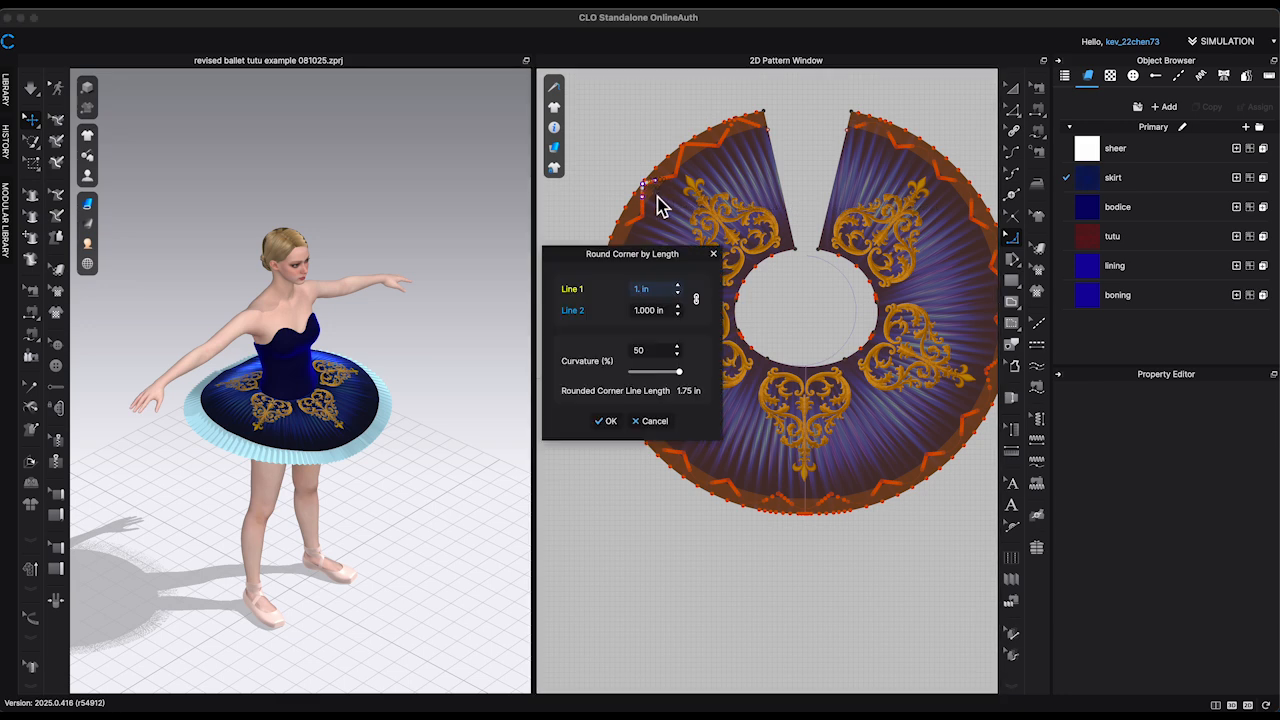
{"action": "key", "text": "Return"}
{"action": "left_click_drag", "start_coordinate": [690, 147], "coordinate": [748, 131]}
{"action": "right_click", "coordinate": [743, 140]}
{"action": "key", "text": "Return"}
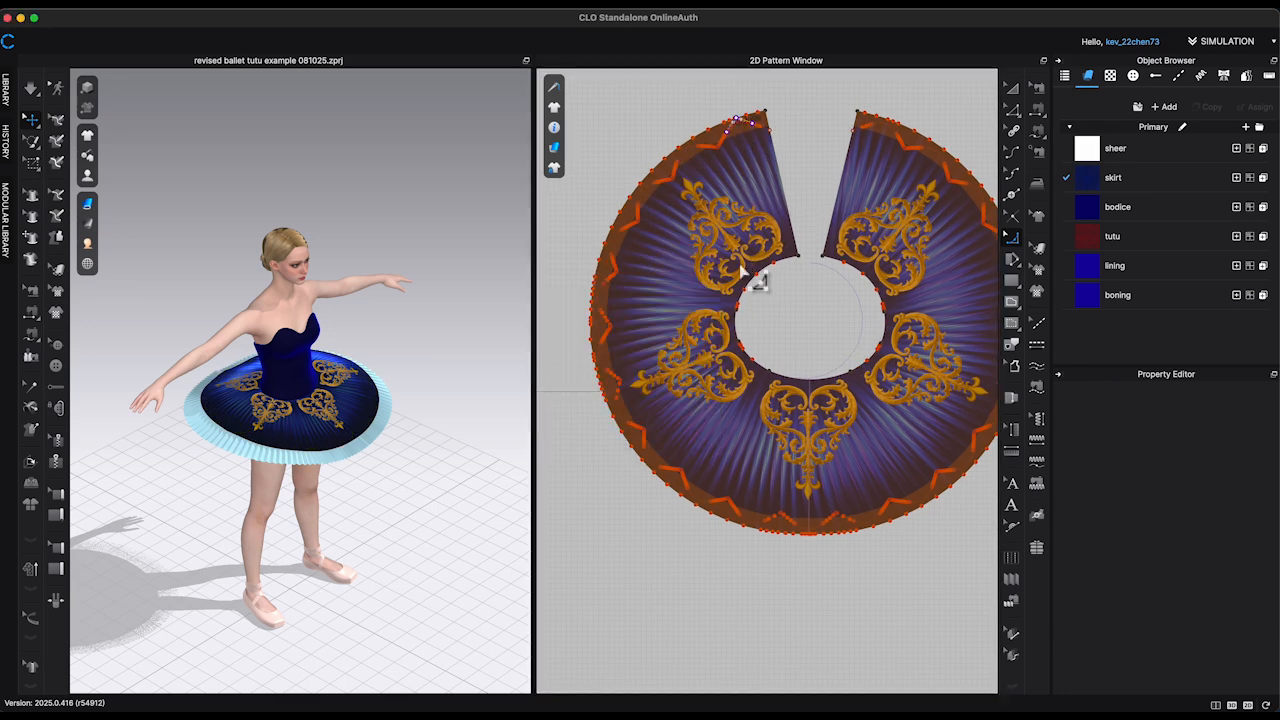
Step: Convert the scalloped line's points on the overskirt's left and right halves to curve points
{"action": "scroll", "coordinate": [747, 236], "scroll_direction": "down", "scroll_amount": 4}
{"action": "key", "text": "z"}
{"action": "left_click_drag", "start_coordinate": [634, 157], "coordinate": [735, 446]}
{"action": "right_click", "coordinate": [742, 386]}
{"action": "left_click", "coordinate": [916, 446]}
{"action": "left_click_drag", "start_coordinate": [838, 152], "coordinate": [940, 414]}
{"action": "right_click", "coordinate": [829, 383]}
{"action": "left_click", "coordinate": [1002, 446]}
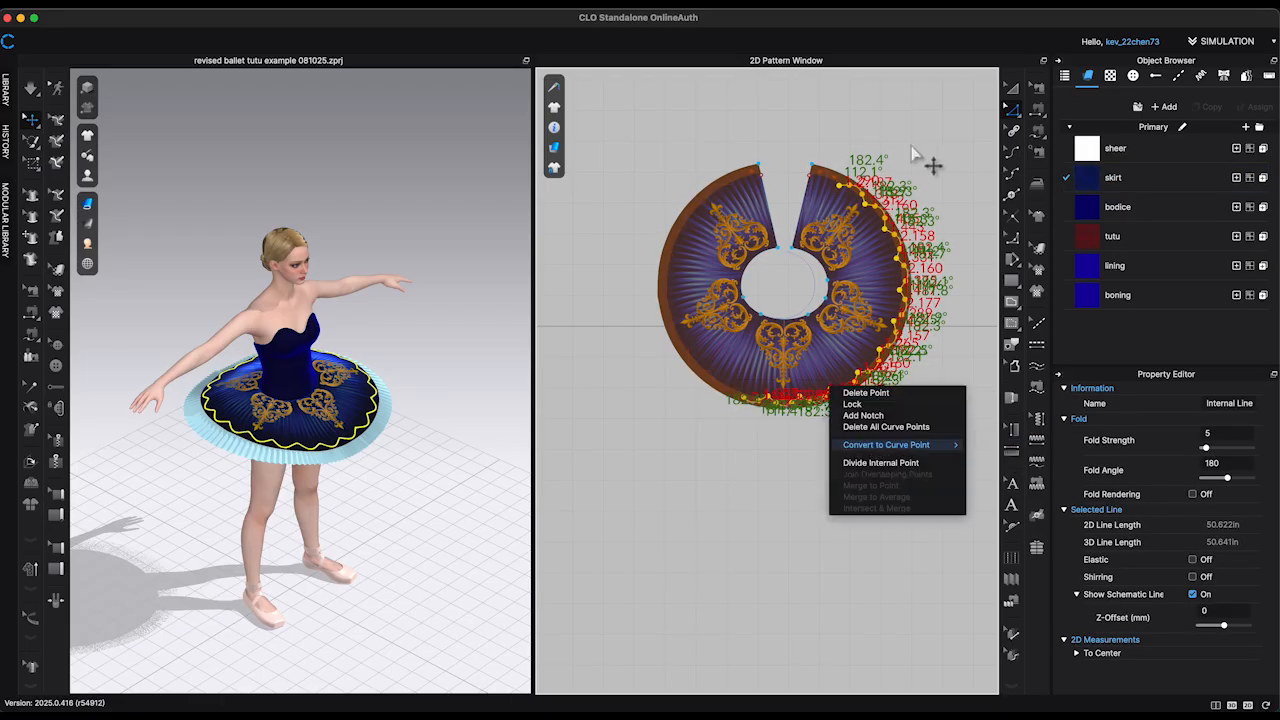
Step: Convert the remaining scalloped line points near the overskirt's back opening to curve points
{"action": "scroll", "coordinate": [843, 163], "scroll_direction": "up", "scroll_amount": 5}
{"action": "right_click", "coordinate": [822, 190]}
{"action": "right_click", "coordinate": [790, 179]}
{"action": "left_click", "coordinate": [968, 238]}
{"action": "right_click", "coordinate": [630, 180]}
{"action": "mouse_move", "coordinate": [715, 241]}
{"action": "left_click", "coordinate": [866, 250]}
{"action": "scroll", "coordinate": [737, 286], "scroll_direction": "down", "scroll_amount": 3}
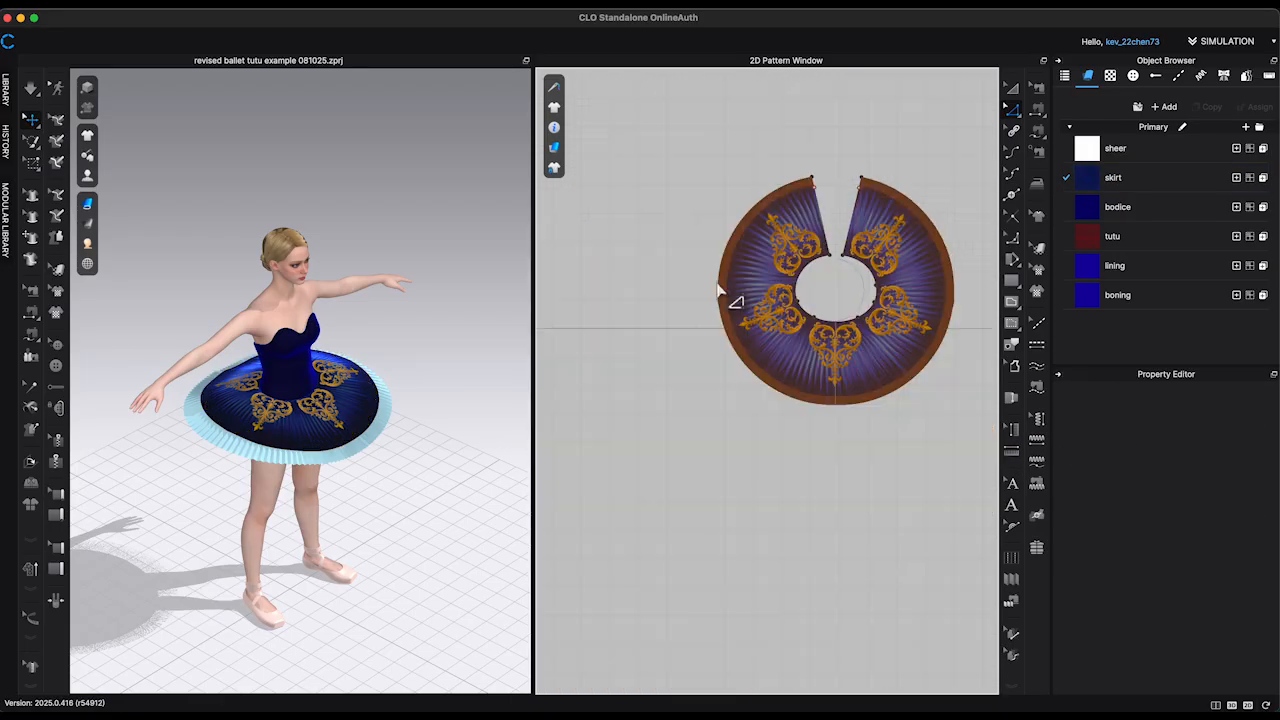
Step: Add the Economy_Aluminum_Oval topstitch from the library's CONNECT collection to the project
{"action": "right_click_drag", "start_coordinate": [491, 451], "coordinate": [410, 517]}
{"action": "left_click", "coordinate": [12, 90]}
{"action": "left_click", "coordinate": [73, 79]}
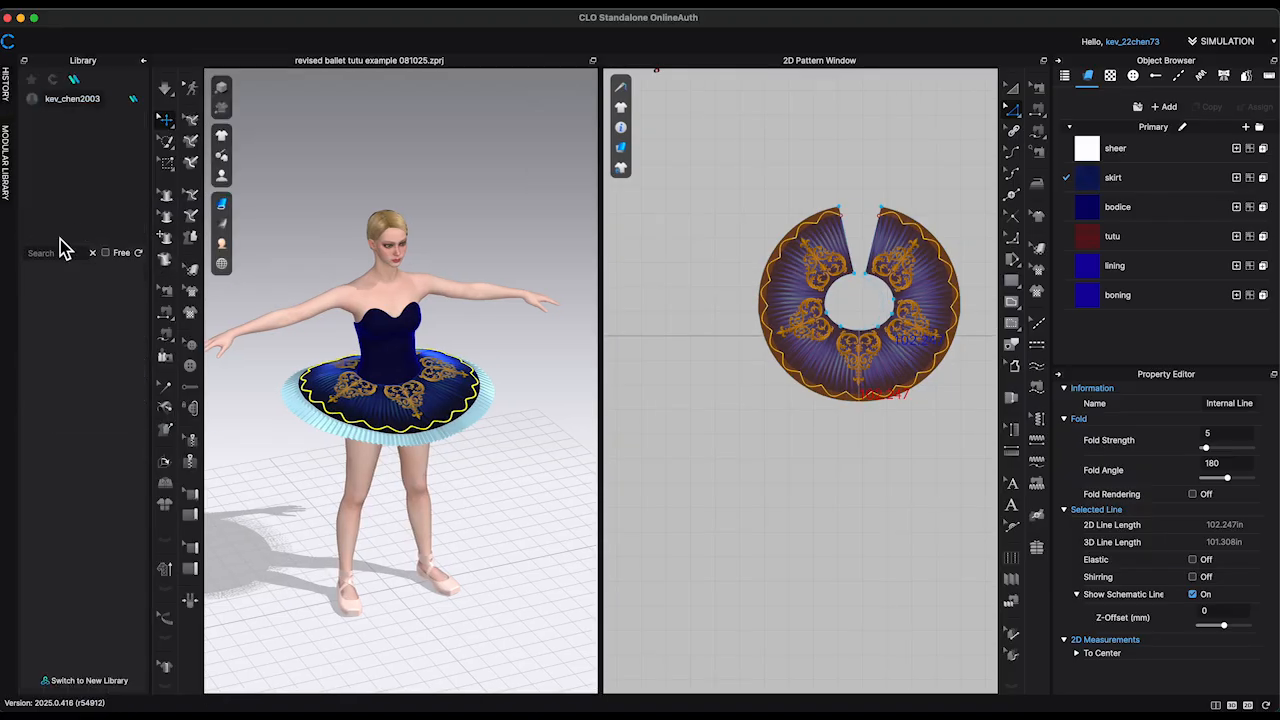
{"action": "left_click", "coordinate": [53, 220]}
{"action": "scroll", "coordinate": [84, 436], "scroll_direction": "down", "scroll_amount": 3}
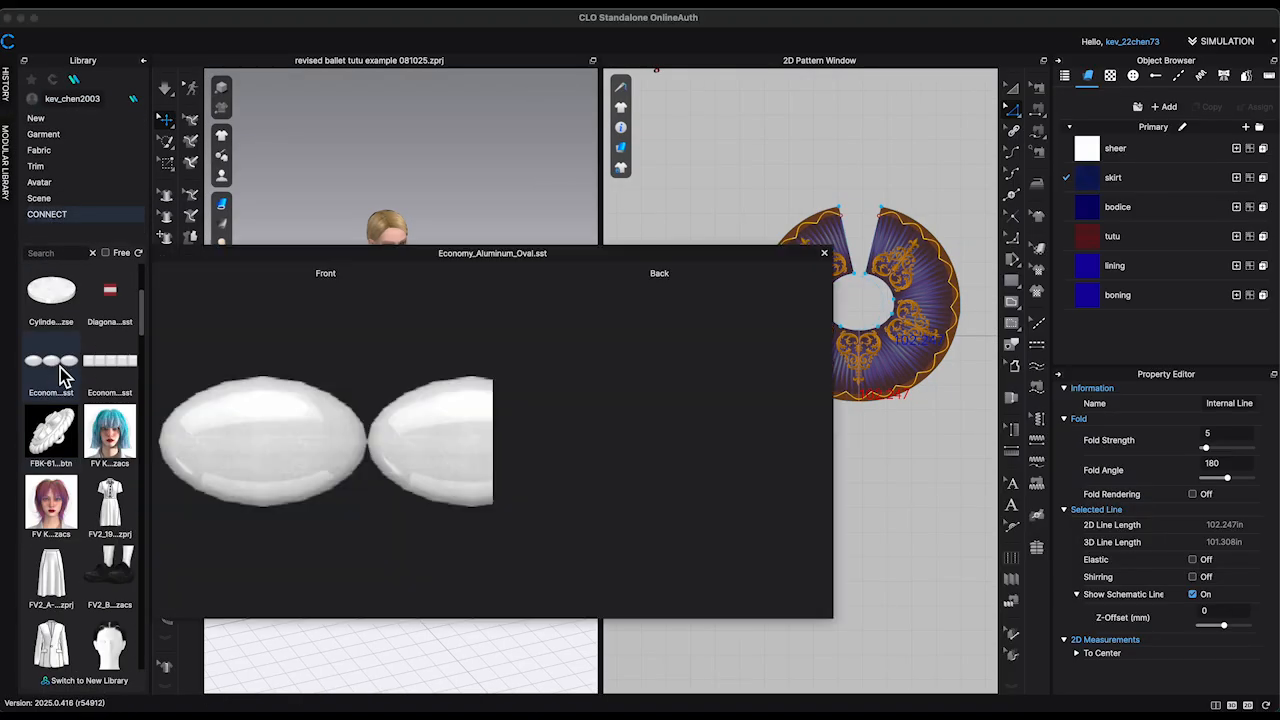
{"action": "double_click", "coordinate": [60, 366]}
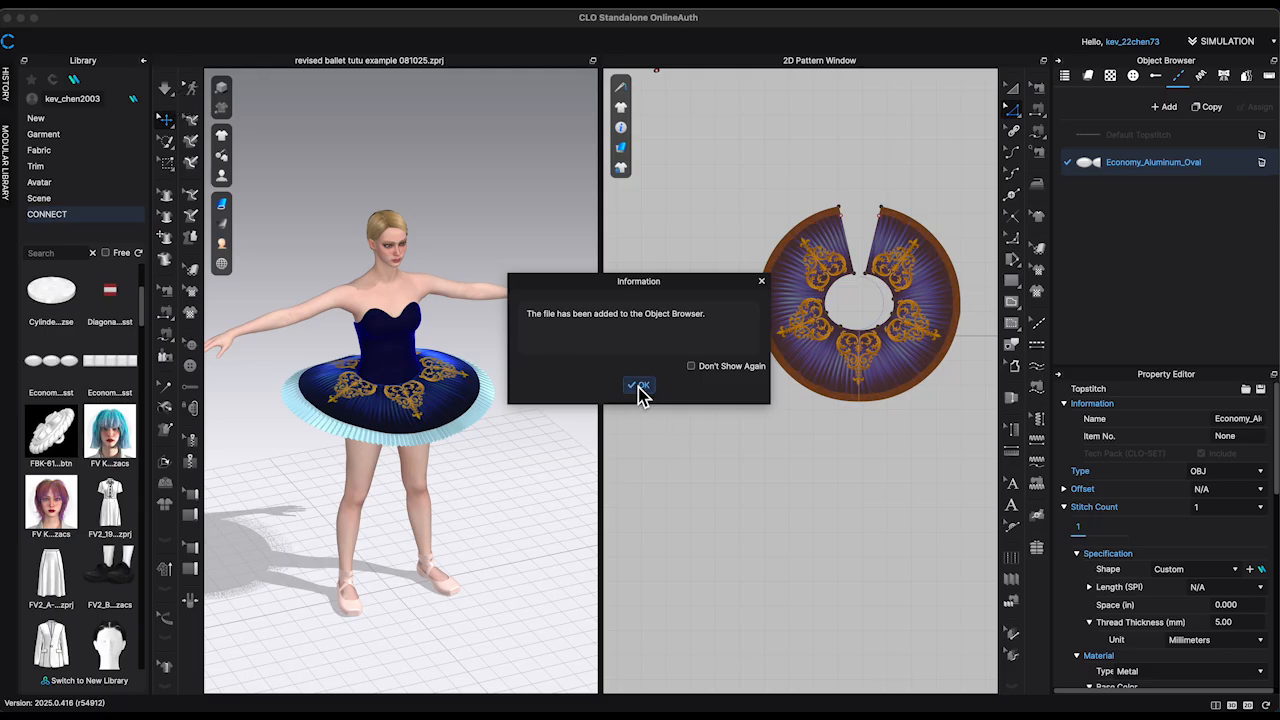
{"action": "left_click", "coordinate": [640, 386]}
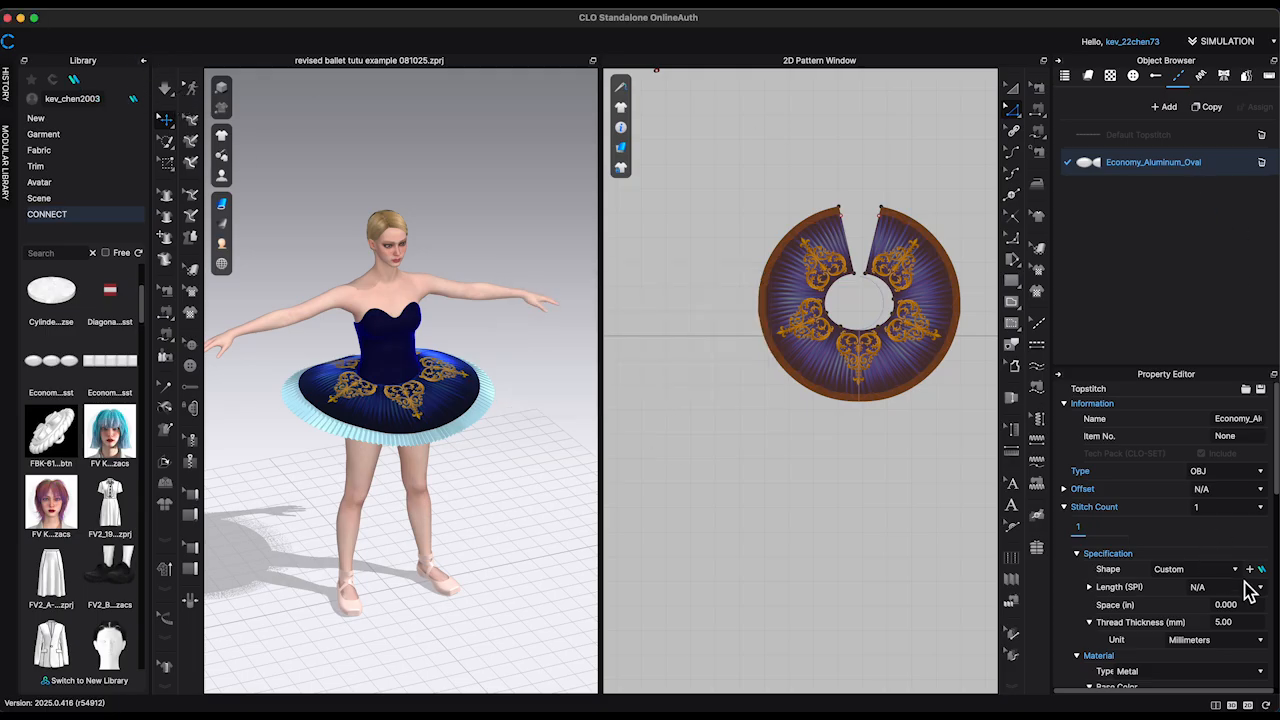
Step: Change the Economy_Aluminum_Oval topstitch's material type to Fabric_Silk/Satin
{"action": "scroll", "coordinate": [1248, 590], "scroll_direction": "down", "scroll_amount": 3}
{"action": "left_click", "coordinate": [1195, 522]}
{"action": "left_click", "coordinate": [1172, 560]}
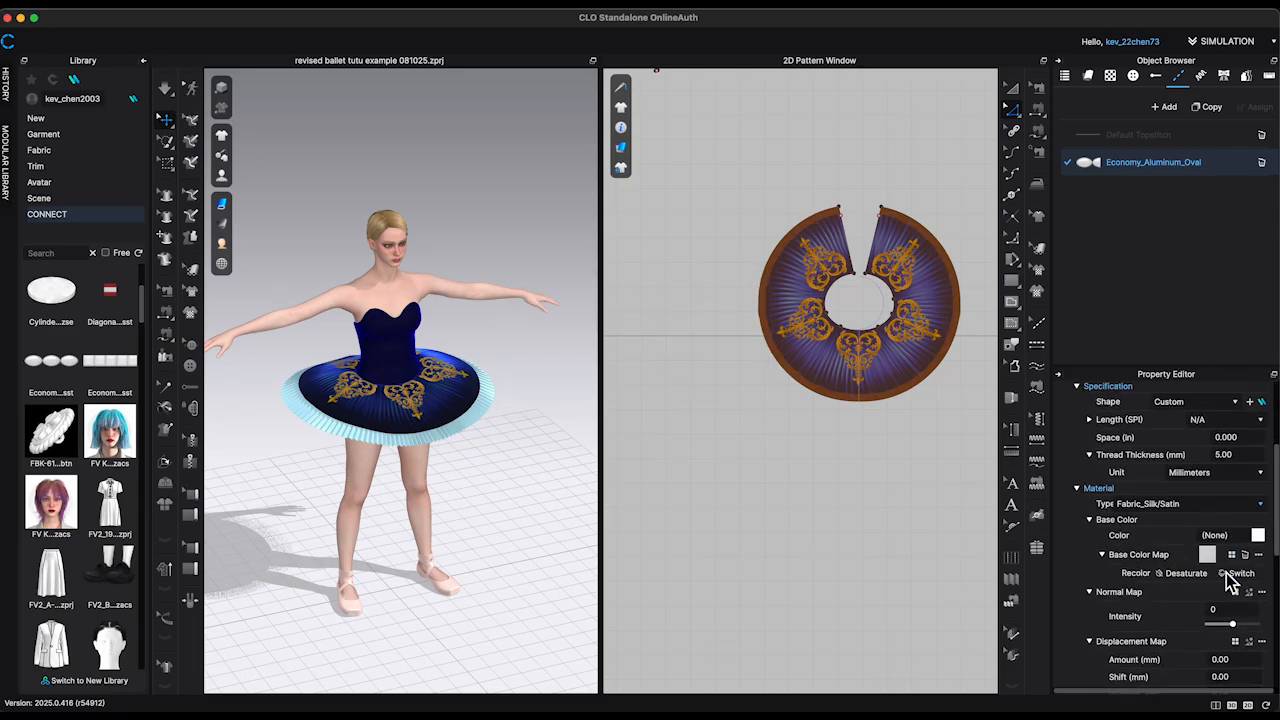
{"action": "scroll", "coordinate": [1250, 578], "scroll_direction": "down", "scroll_amount": 3}
{"action": "scroll", "coordinate": [1250, 578], "scroll_direction": "up", "scroll_amount": 3}
{"action": "scroll", "coordinate": [1250, 578], "scroll_direction": "up", "scroll_amount": 3}
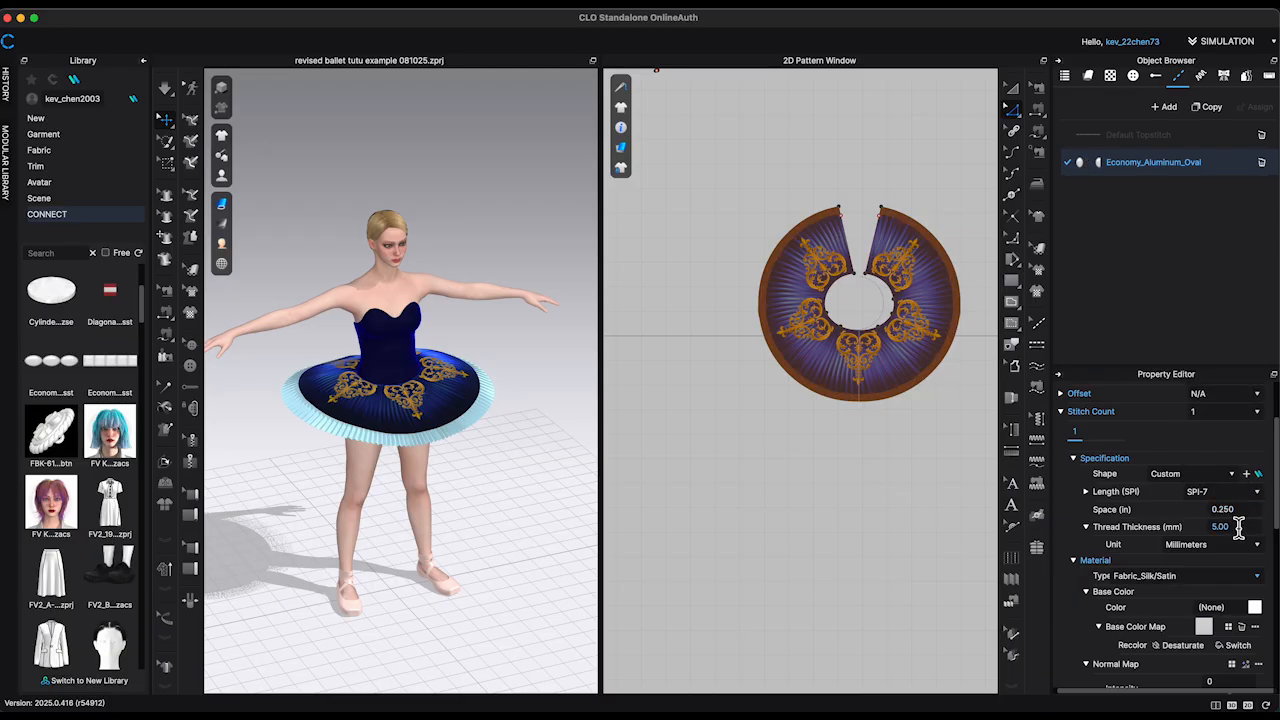
Step: Apply the Economy_Aluminum_Oval topstitch to the overskirt's scalloped internal line and close the library
{"action": "left_click", "coordinate": [1039, 345]}
{"action": "scroll", "coordinate": [480, 511], "scroll_direction": "up", "scroll_amount": 10}
{"action": "left_click", "coordinate": [170, 118]}
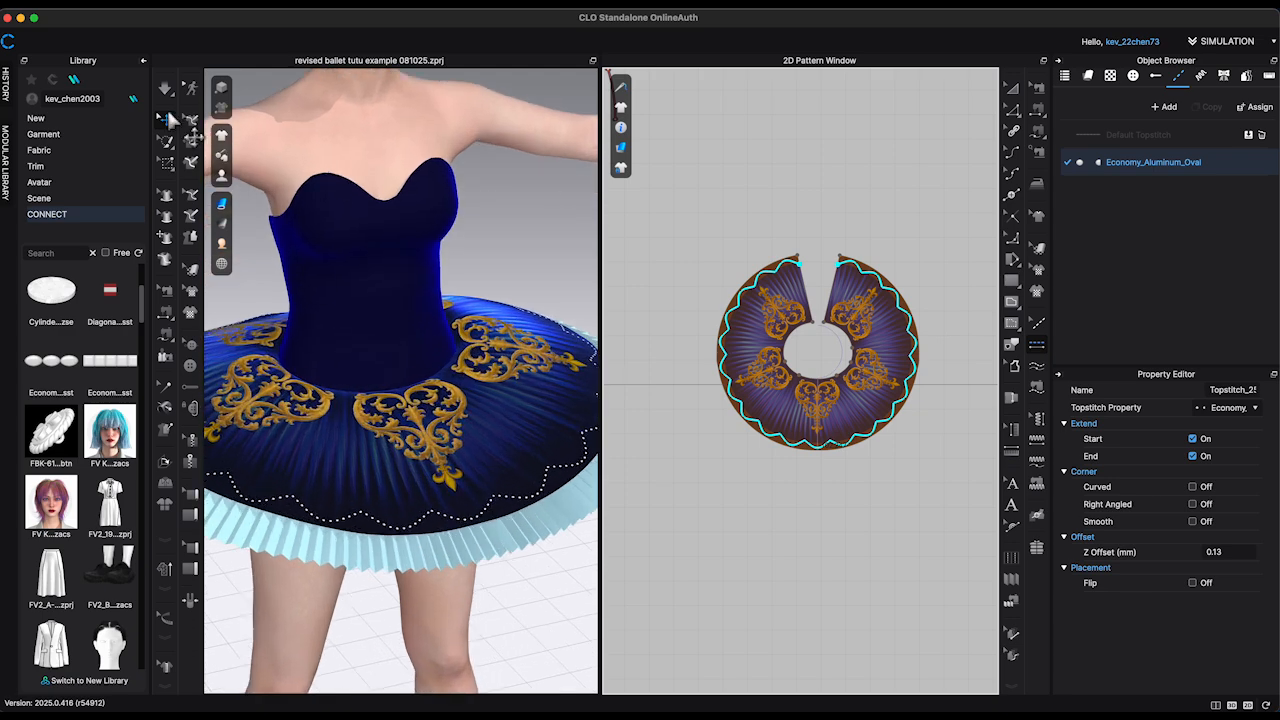
{"action": "left_click", "coordinate": [142, 61]}
{"action": "scroll", "coordinate": [449, 406], "scroll_direction": "up", "scroll_amount": 6}
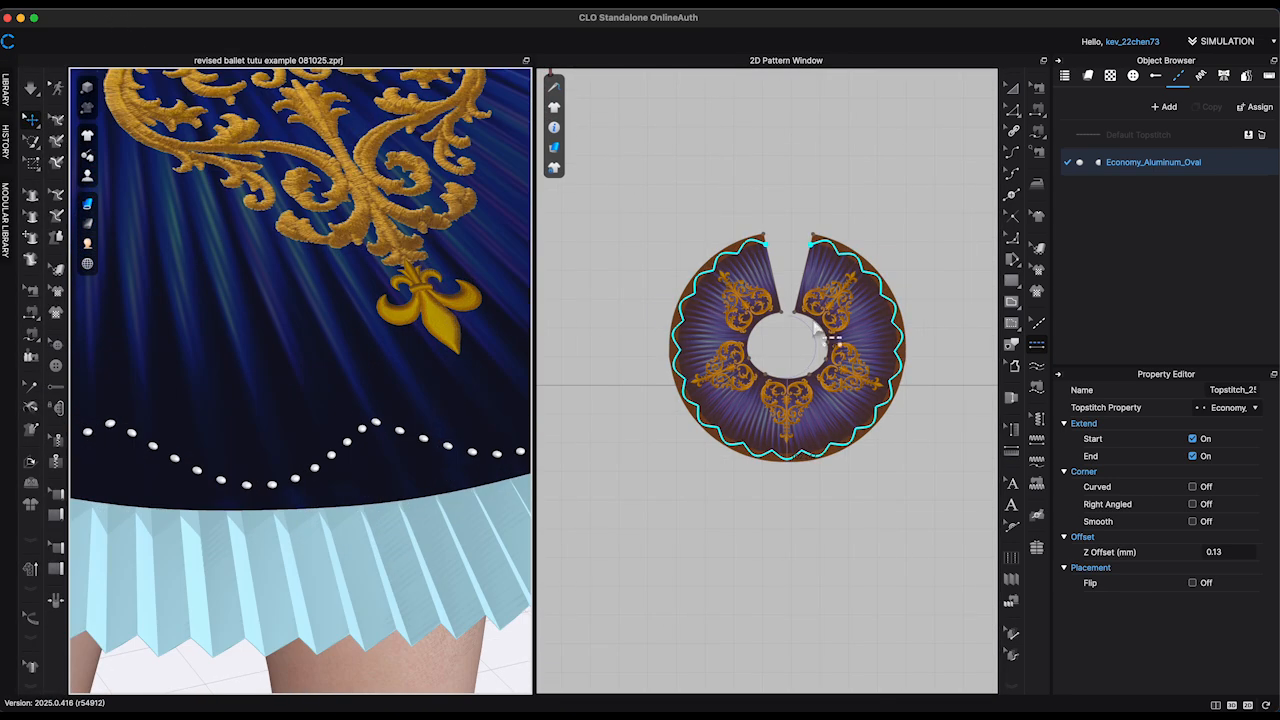
Step: Set the Economy_Aluminum_Oval topstitch's length to SPI-8 and inspect the beads up close
{"action": "left_click", "coordinate": [1160, 163]}
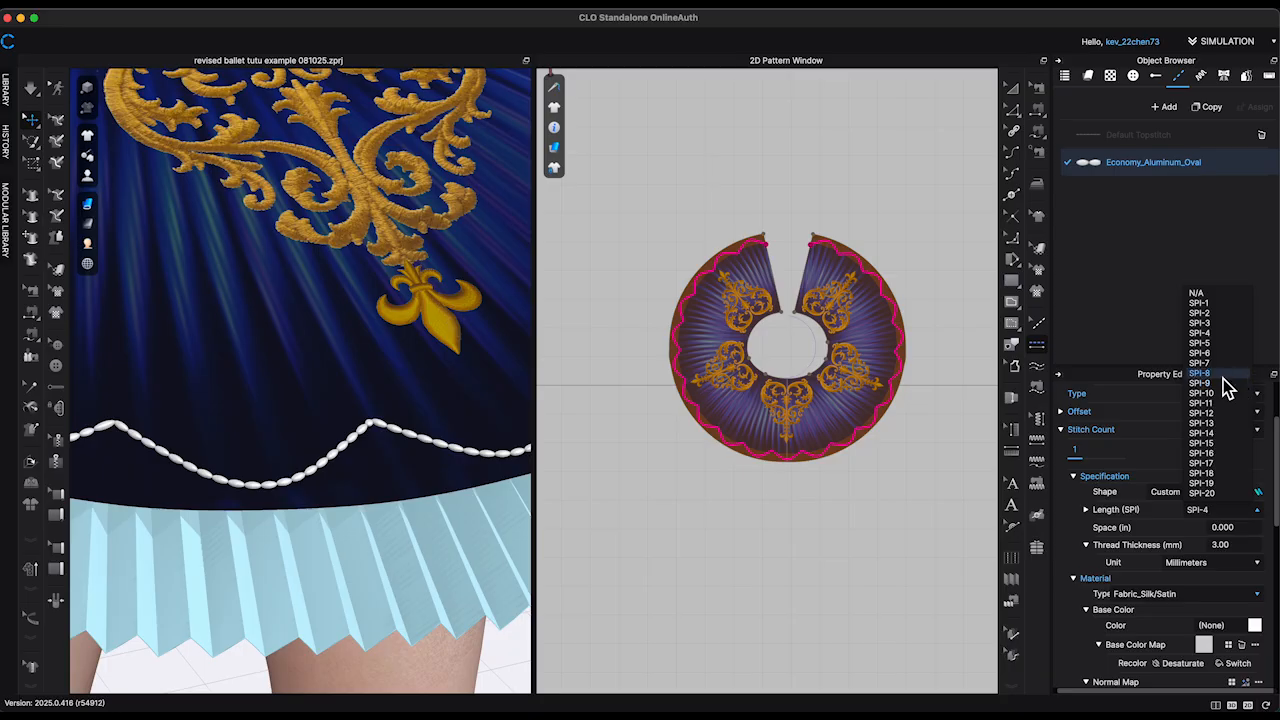
{"action": "left_click", "coordinate": [1223, 378]}
{"action": "scroll", "coordinate": [314, 506], "scroll_direction": "up", "scroll_amount": 5}
{"action": "middle_click_drag", "start_coordinate": [365, 450], "coordinate": [443, 363]}
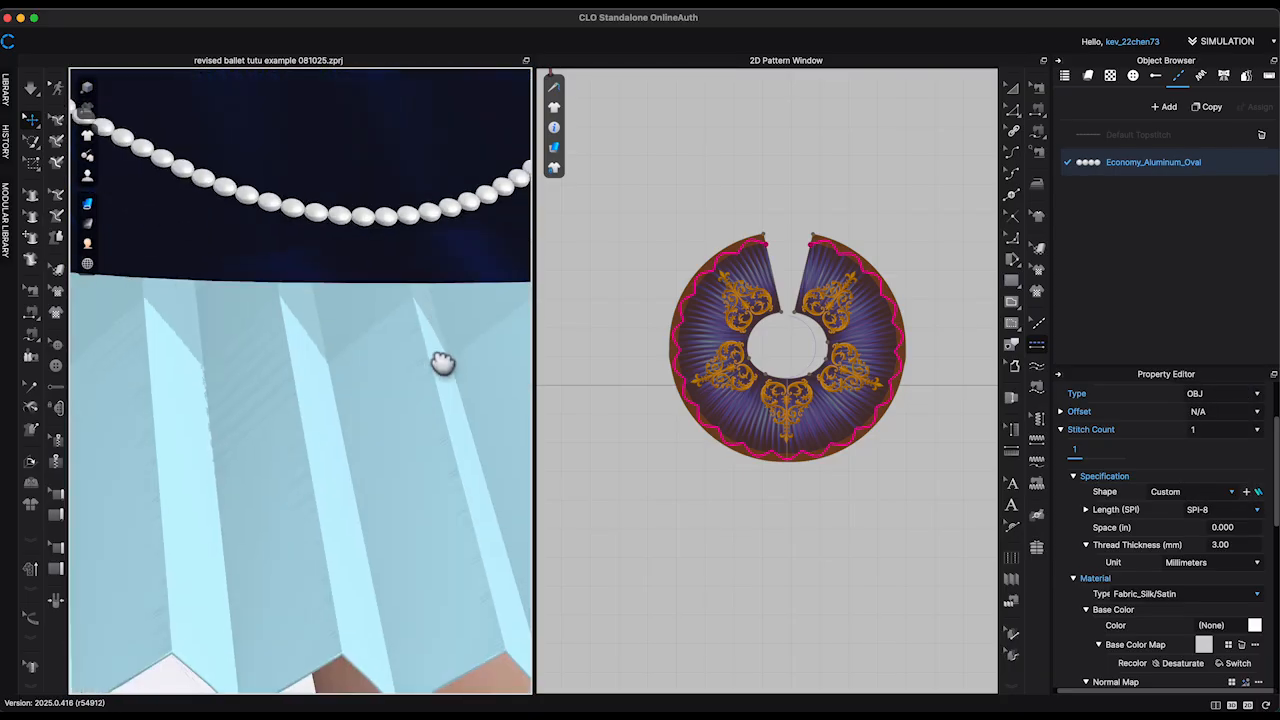
{"action": "scroll", "coordinate": [443, 363], "scroll_direction": "down", "scroll_amount": 3}
Step: Try a thread thickness of 2 mm for the oval bead topstitch and settle on 2.5 mm
{"action": "left_click", "coordinate": [1250, 549]}
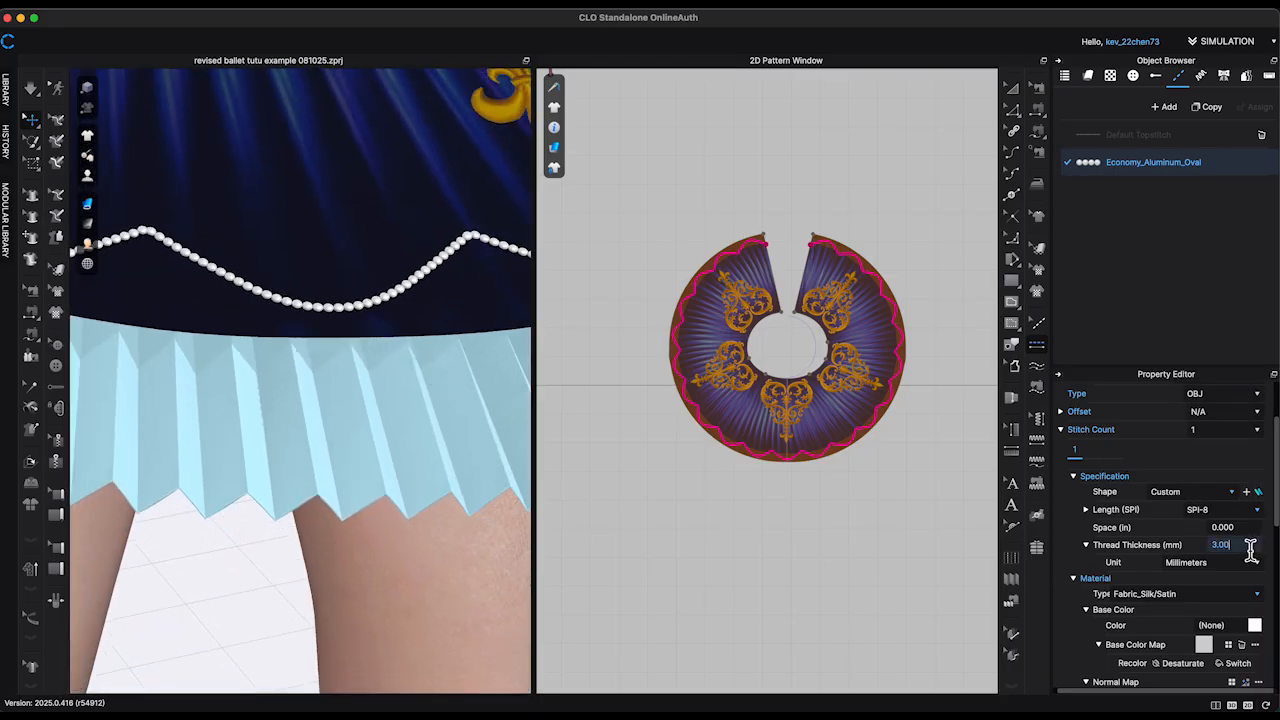
{"action": "key", "text": "Return"}
{"action": "right_click_drag", "start_coordinate": [498, 345], "coordinate": [470, 345]}
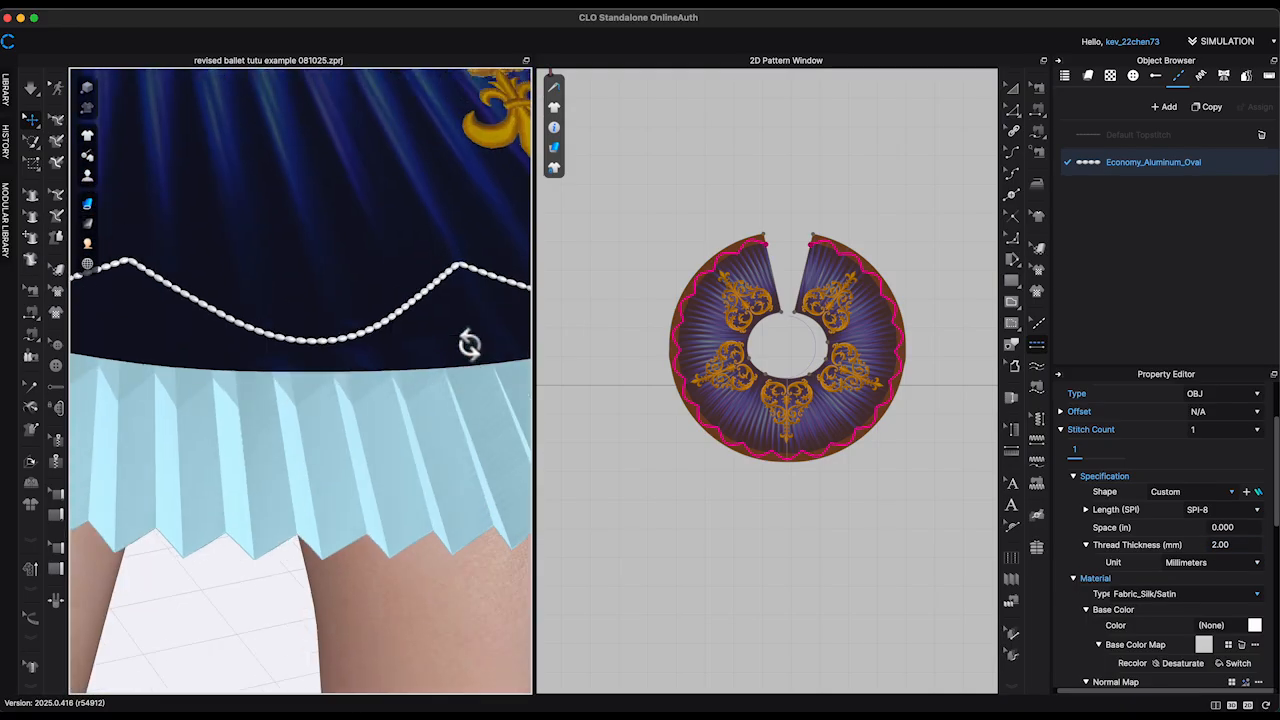
{"action": "left_click", "coordinate": [1250, 549]}
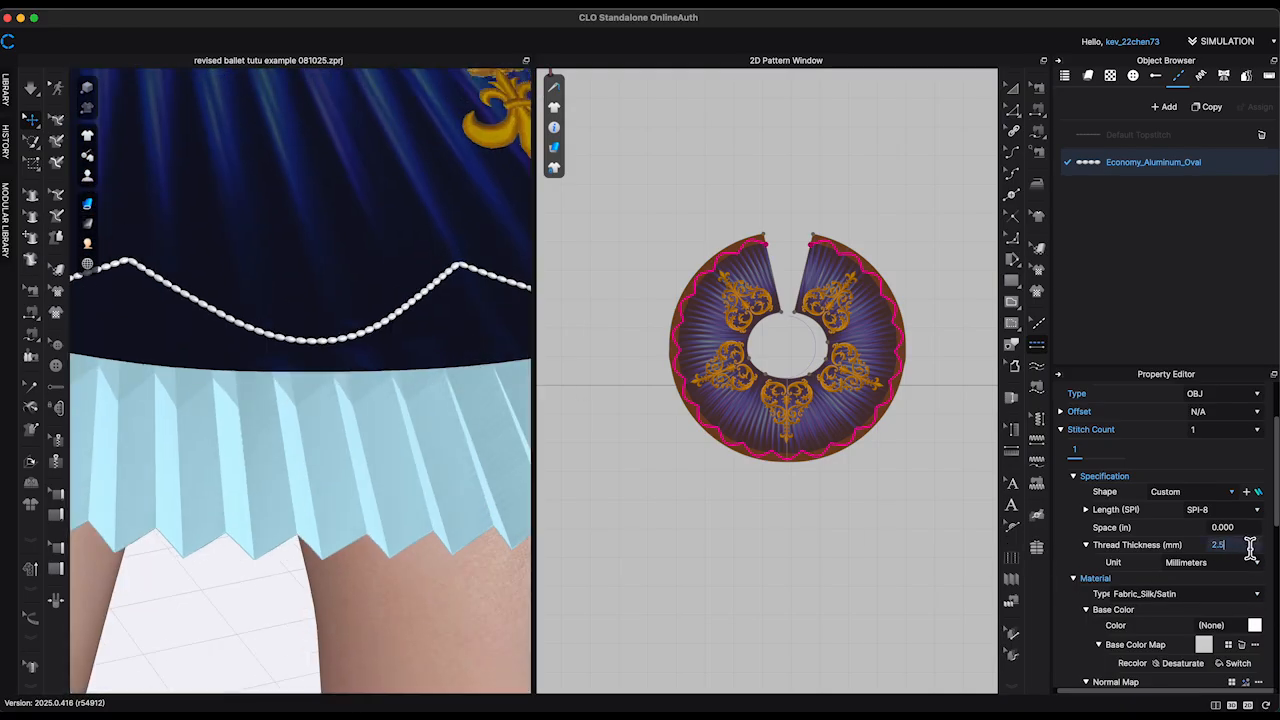
{"action": "right_click_drag", "start_coordinate": [416, 406], "coordinate": [521, 423]}
{"action": "scroll", "coordinate": [397, 400], "scroll_direction": "down", "scroll_amount": 6}
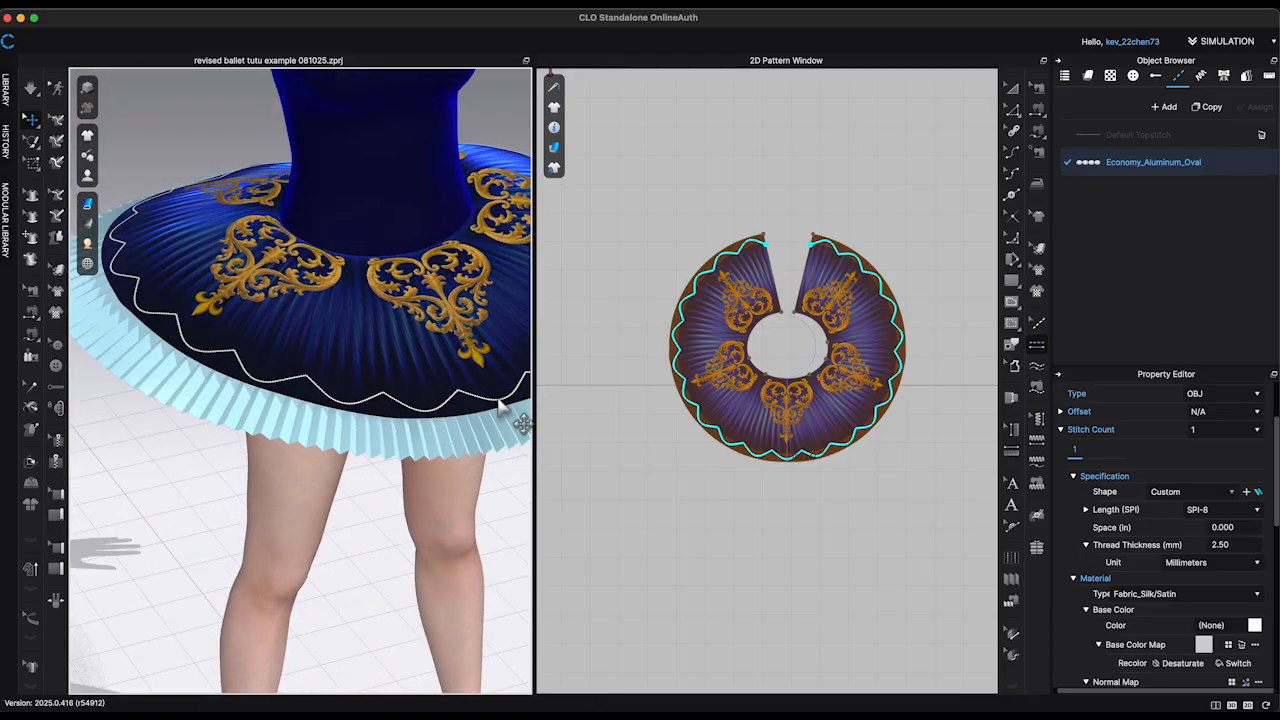
Step: Recolor the oval bead topstitch medium blue, 4279BC, and check it on the skirt
{"action": "left_click", "coordinate": [1256, 627]}
{"action": "scroll", "coordinate": [812, 403], "scroll_direction": "down", "scroll_amount": 15}
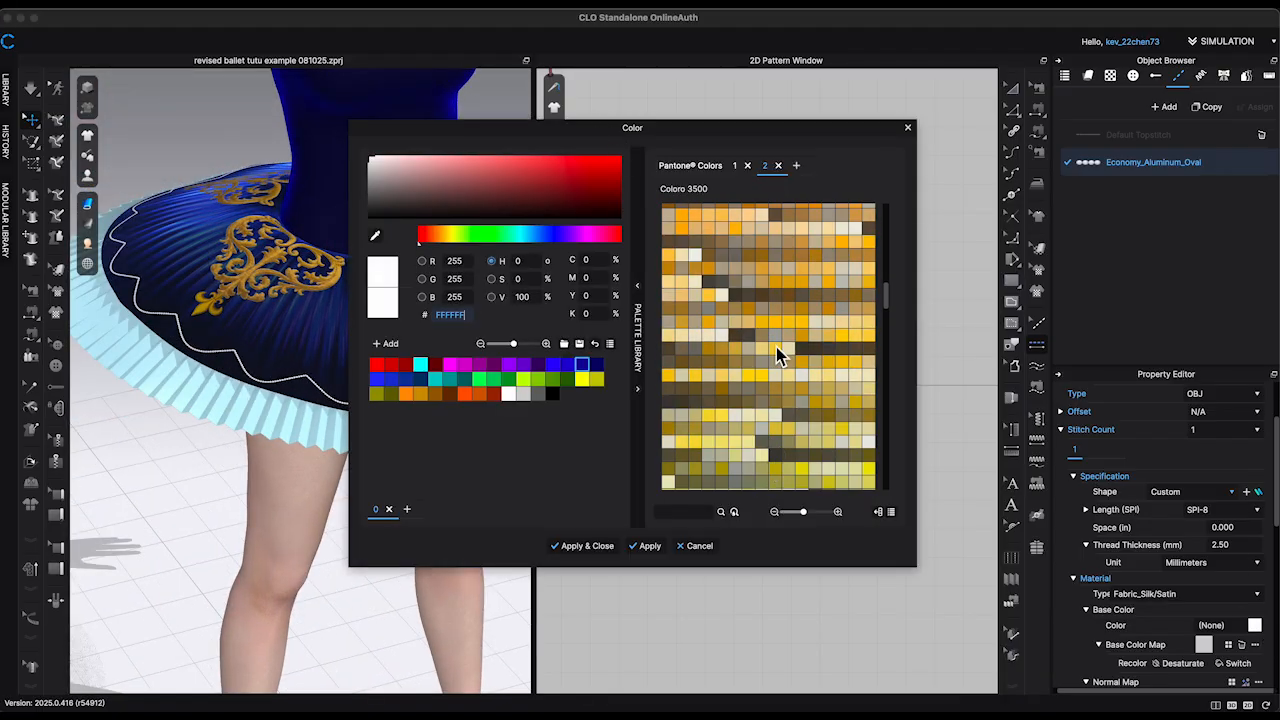
{"action": "left_click", "coordinate": [553, 366]}
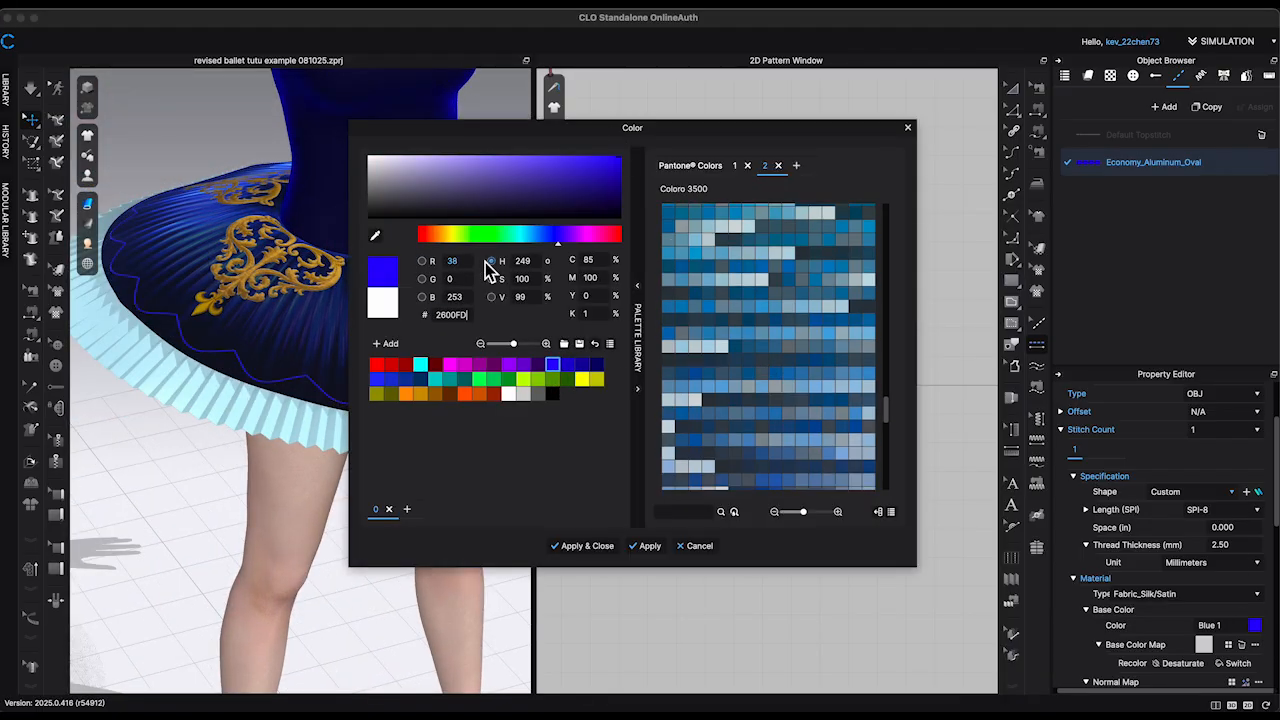
{"action": "left_click_drag", "start_coordinate": [526, 236], "coordinate": [537, 238]}
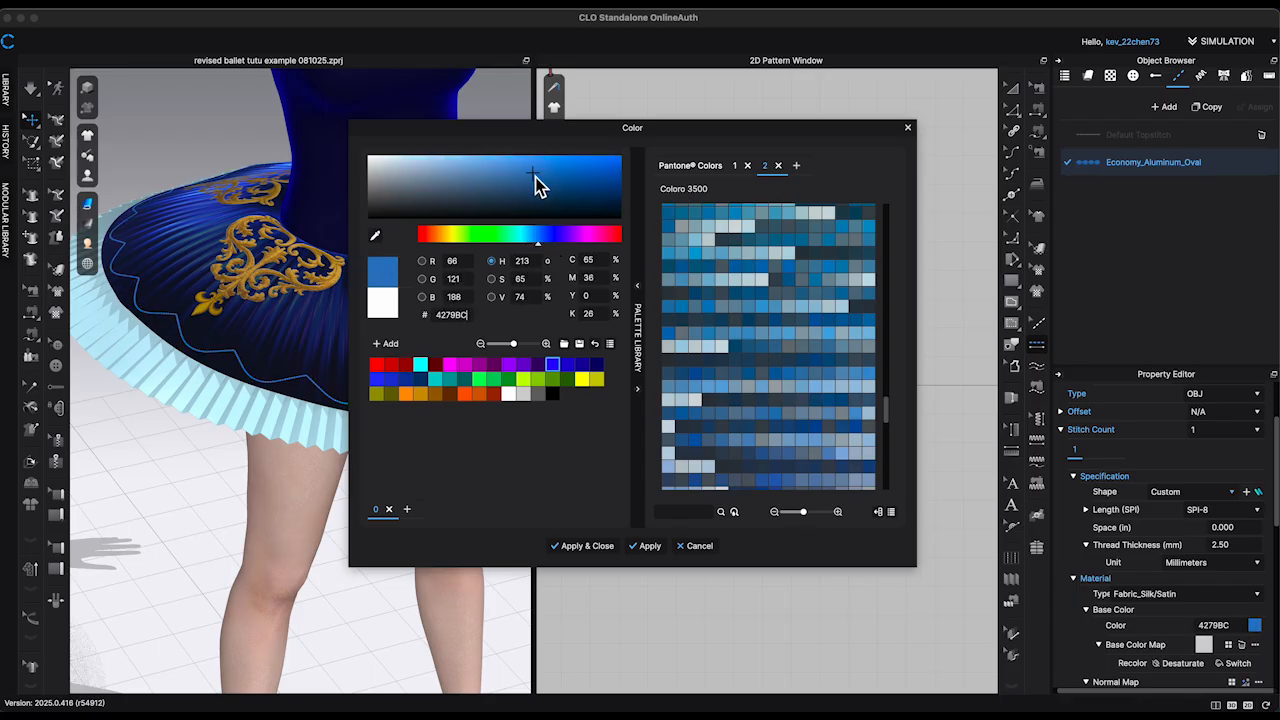
{"action": "key", "text": "Return"}
{"action": "left_click", "coordinate": [396, 581]}
{"action": "right_click_drag", "start_coordinate": [396, 581], "coordinate": [459, 550]}
{"action": "scroll", "coordinate": [459, 550], "scroll_direction": "down", "scroll_amount": 5}
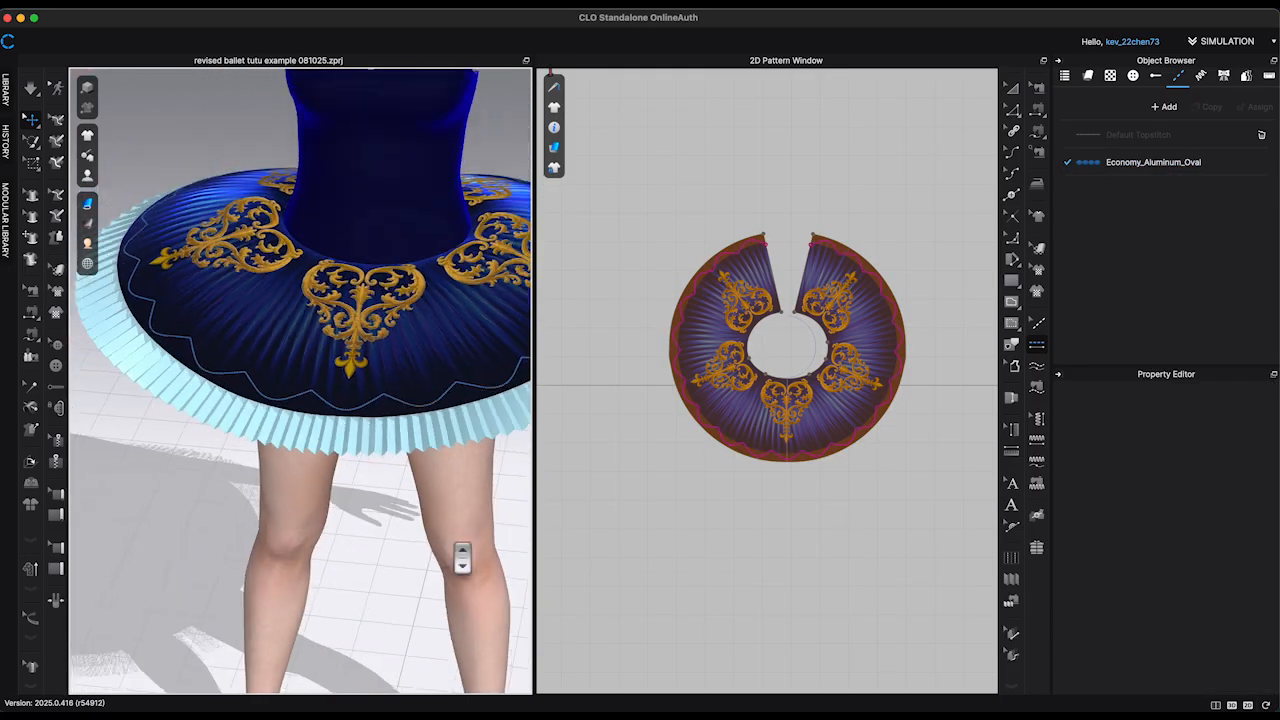
{"action": "middle_click_drag", "start_coordinate": [459, 550], "coordinate": [474, 554]}
{"action": "scroll", "coordinate": [474, 558], "scroll_direction": "up", "scroll_amount": 5}
{"action": "right_click_drag", "start_coordinate": [474, 558], "coordinate": [455, 541]}
Step: Try the blue oval bead topstitch directly on the overskirt's outer hem edge and select it
{"action": "left_click", "coordinate": [1037, 346]}
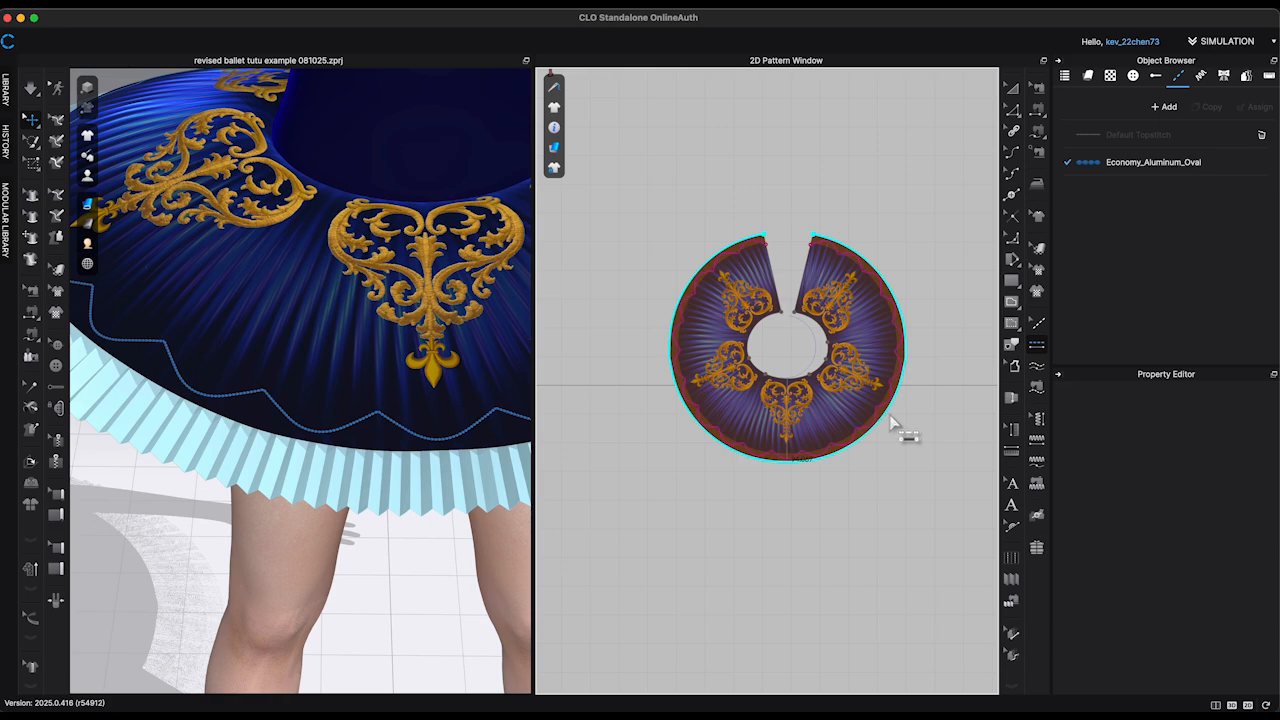
{"action": "scroll", "coordinate": [383, 631], "scroll_direction": "down", "scroll_amount": 5}
{"action": "right_click_drag", "start_coordinate": [383, 631], "coordinate": [449, 594]}
{"action": "scroll", "coordinate": [449, 594], "scroll_direction": "up", "scroll_amount": 5}
{"action": "middle_click_drag", "start_coordinate": [449, 594], "coordinate": [394, 525]}
{"action": "scroll", "coordinate": [394, 525], "scroll_direction": "up", "scroll_amount": 4}
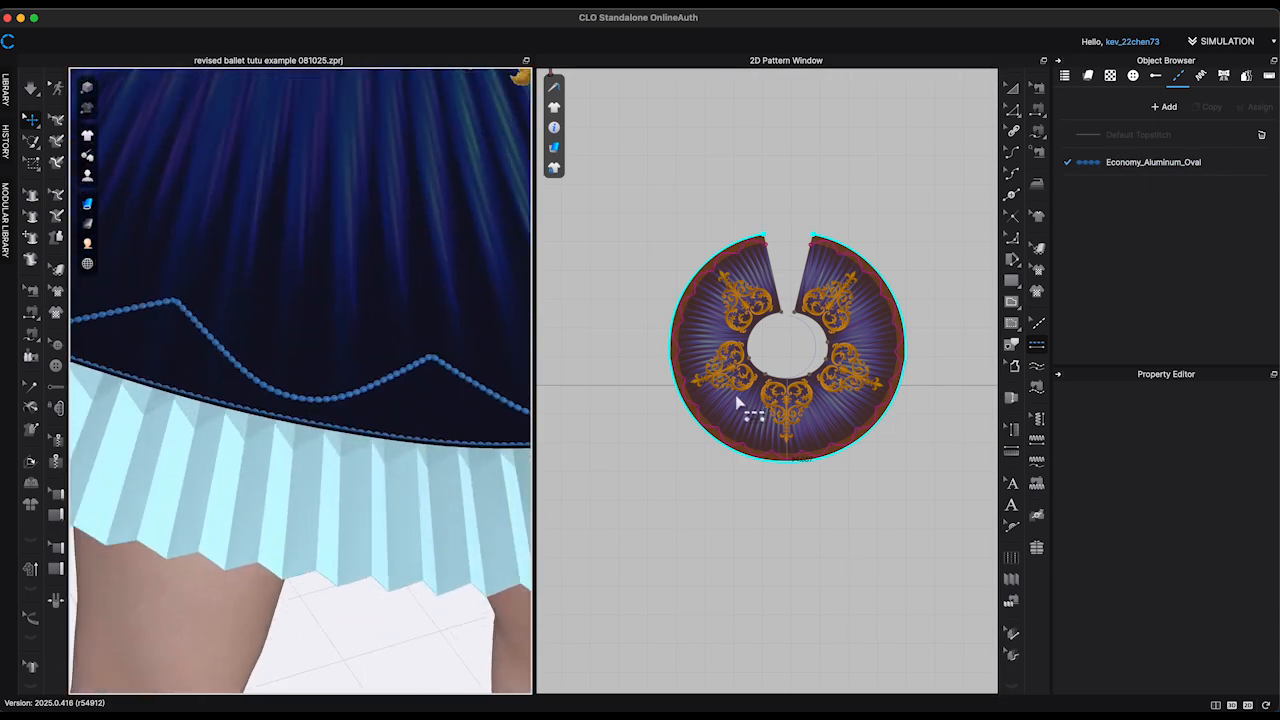
{"action": "left_click", "coordinate": [818, 472]}
{"action": "scroll", "coordinate": [790, 461], "scroll_direction": "up", "scroll_amount": 8}
{"action": "key", "text": "z"}
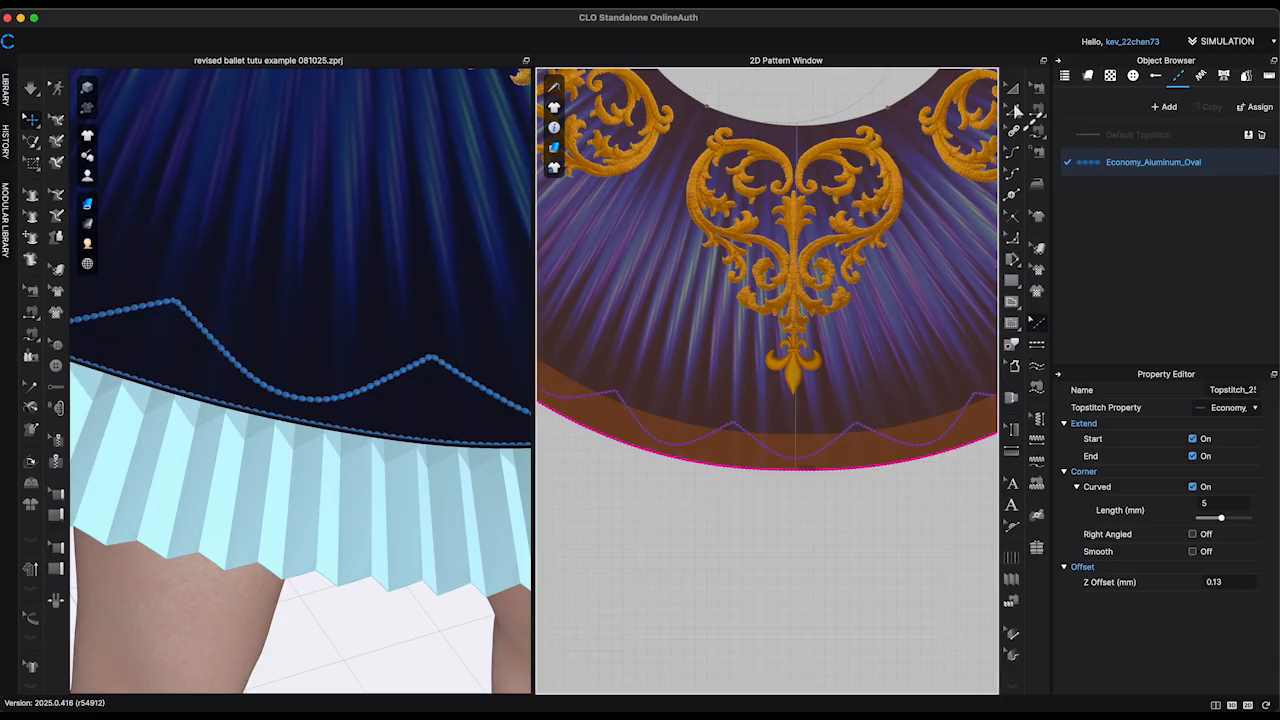
Step: Offset the overskirt's outer hem edge as one internal line at 0.125 in, extended with curvature maintained
{"action": "left_click", "coordinate": [880, 468]}
{"action": "right_click", "coordinate": [872, 468]}
{"action": "left_click", "coordinate": [925, 558]}
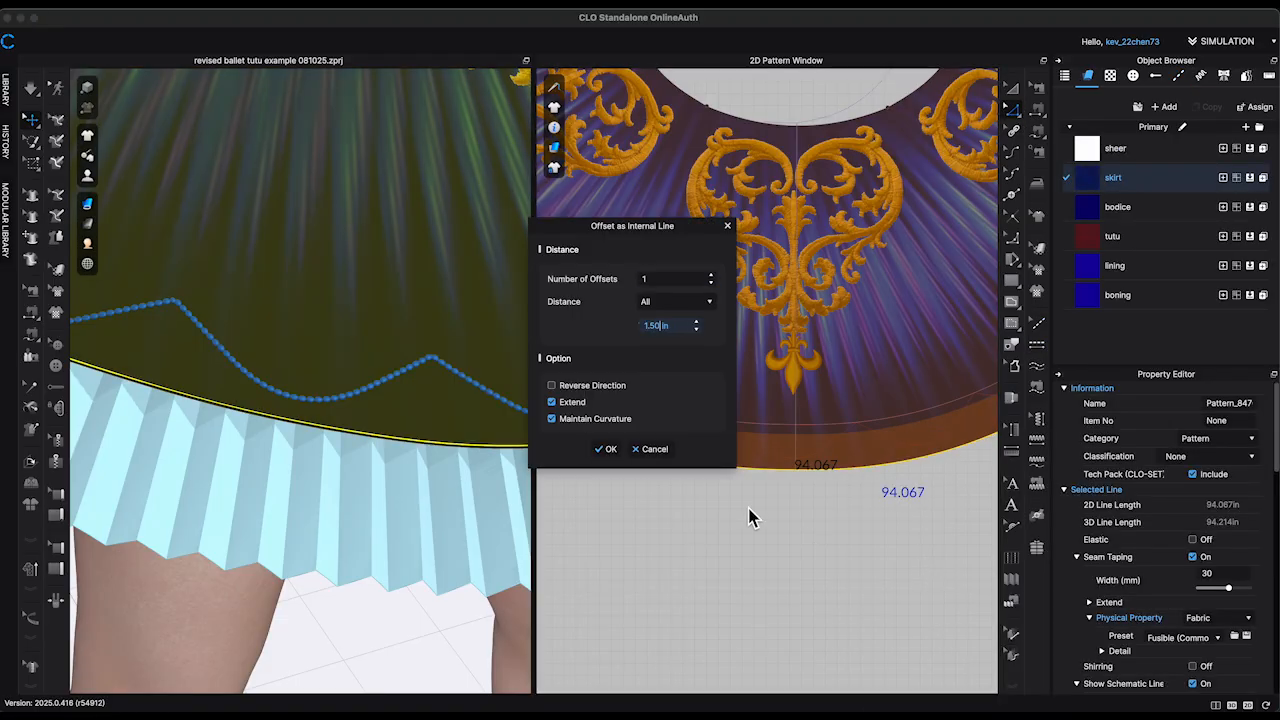
{"action": "left_click", "coordinate": [614, 451]}
Step: Apply the blue oval bead topstitch to the offset internal line along the hem
{"action": "key", "text": "k"}
{"action": "left_click", "coordinate": [906, 460]}
{"action": "scroll", "coordinate": [419, 460], "scroll_direction": "down", "scroll_amount": 5}
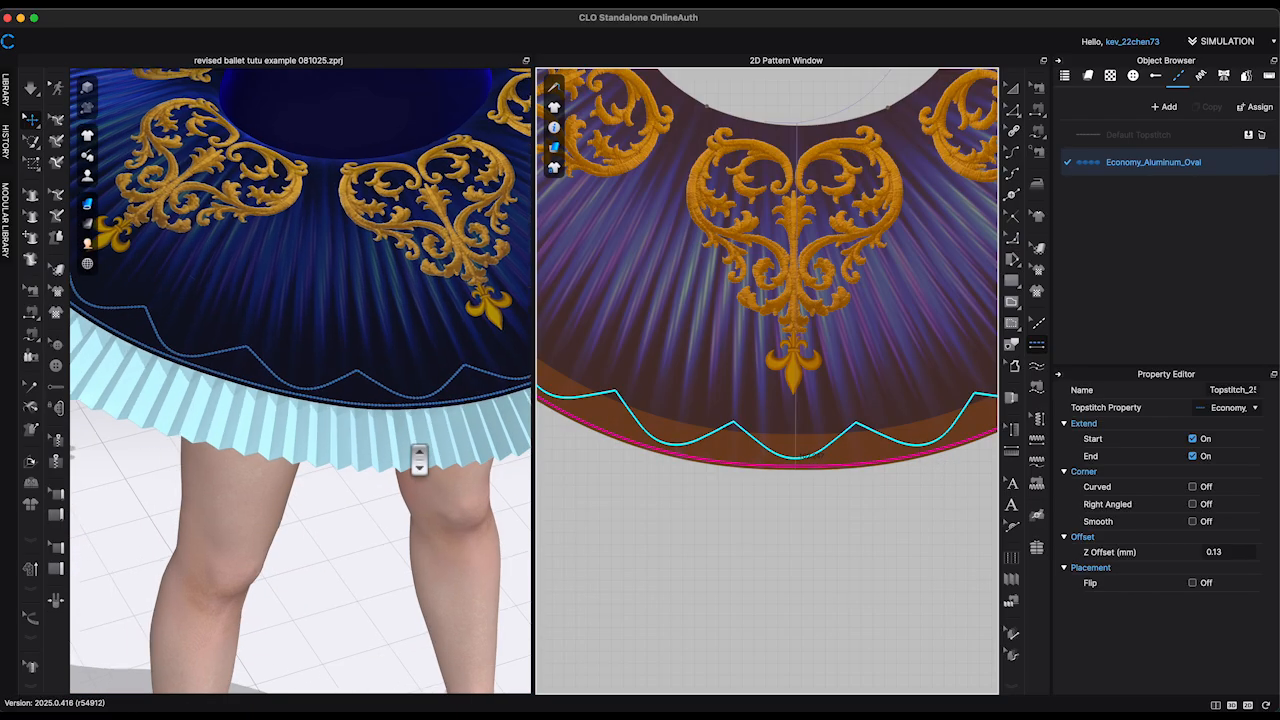
{"action": "scroll", "coordinate": [419, 460], "scroll_direction": "down", "scroll_amount": 3}
Step: Offset the overskirt's scalloped internal line at 0.125 in with curvature maintained, and apply the blue oval bead topstitch to the uppermost offset line
{"action": "key", "text": "z"}
{"action": "left_click", "coordinate": [694, 449]}
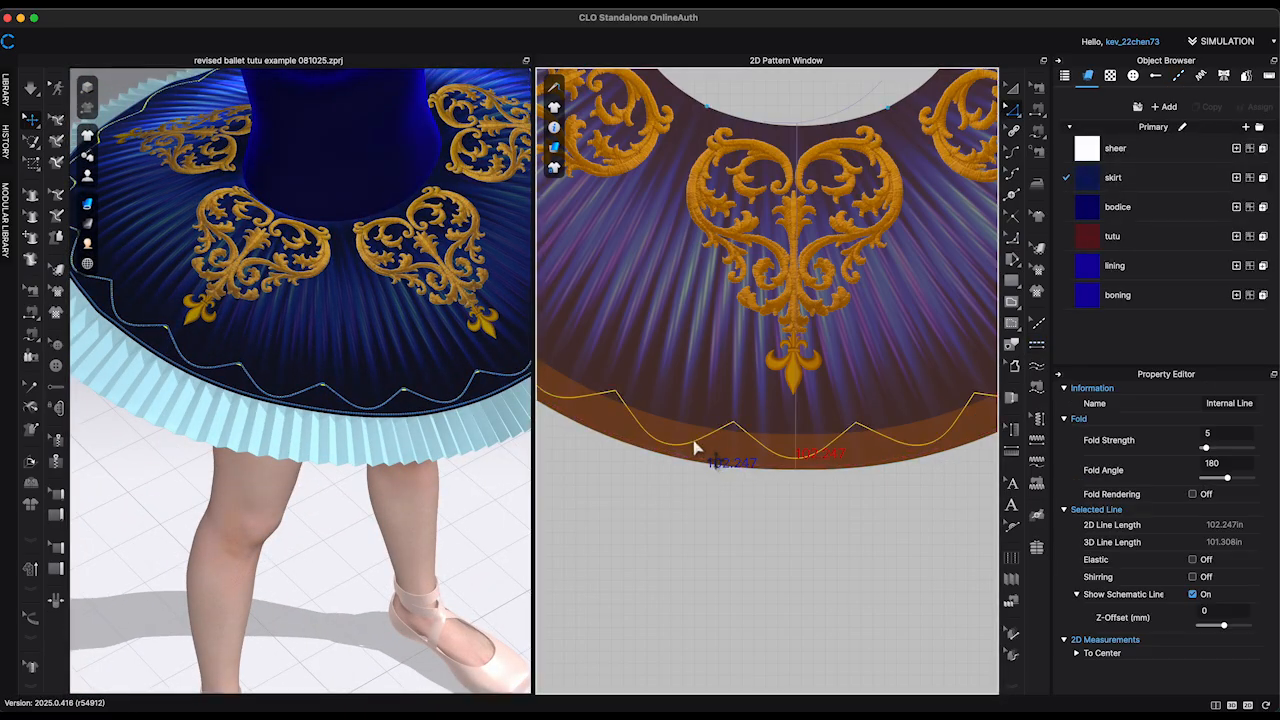
{"action": "right_click", "coordinate": [694, 449]}
{"action": "left_click", "coordinate": [777, 214]}
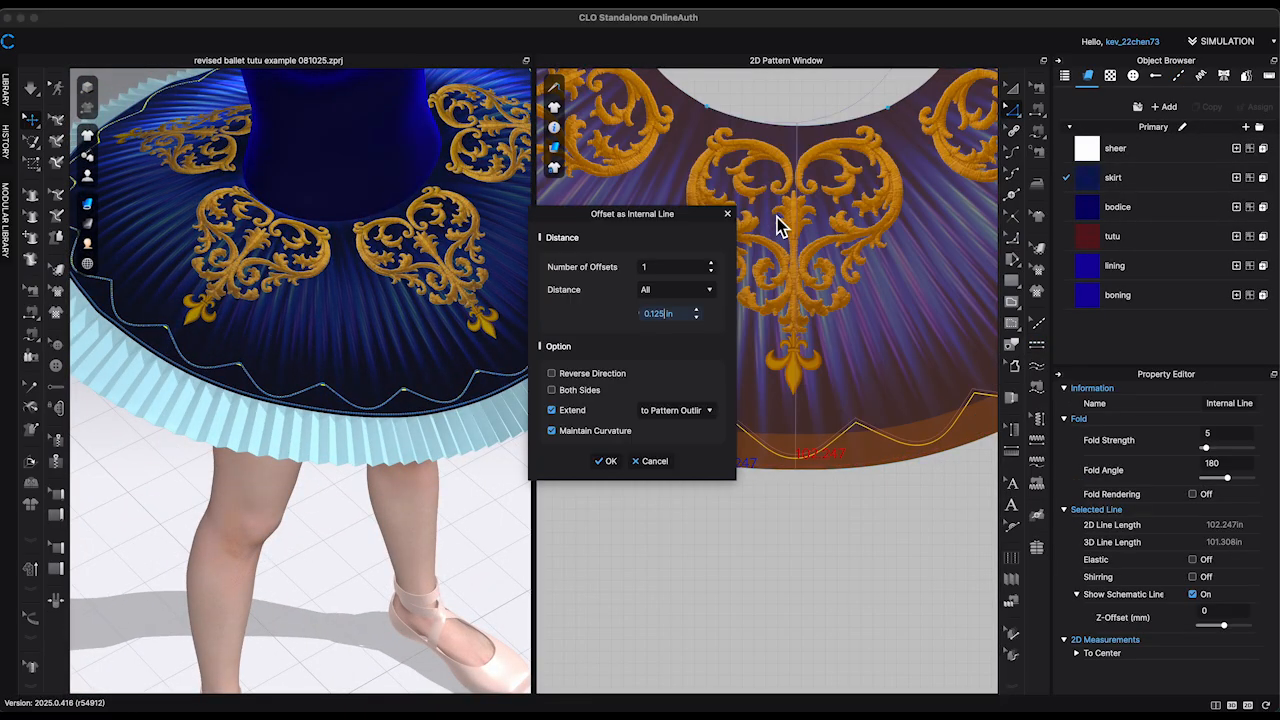
{"action": "left_click", "coordinate": [619, 463]}
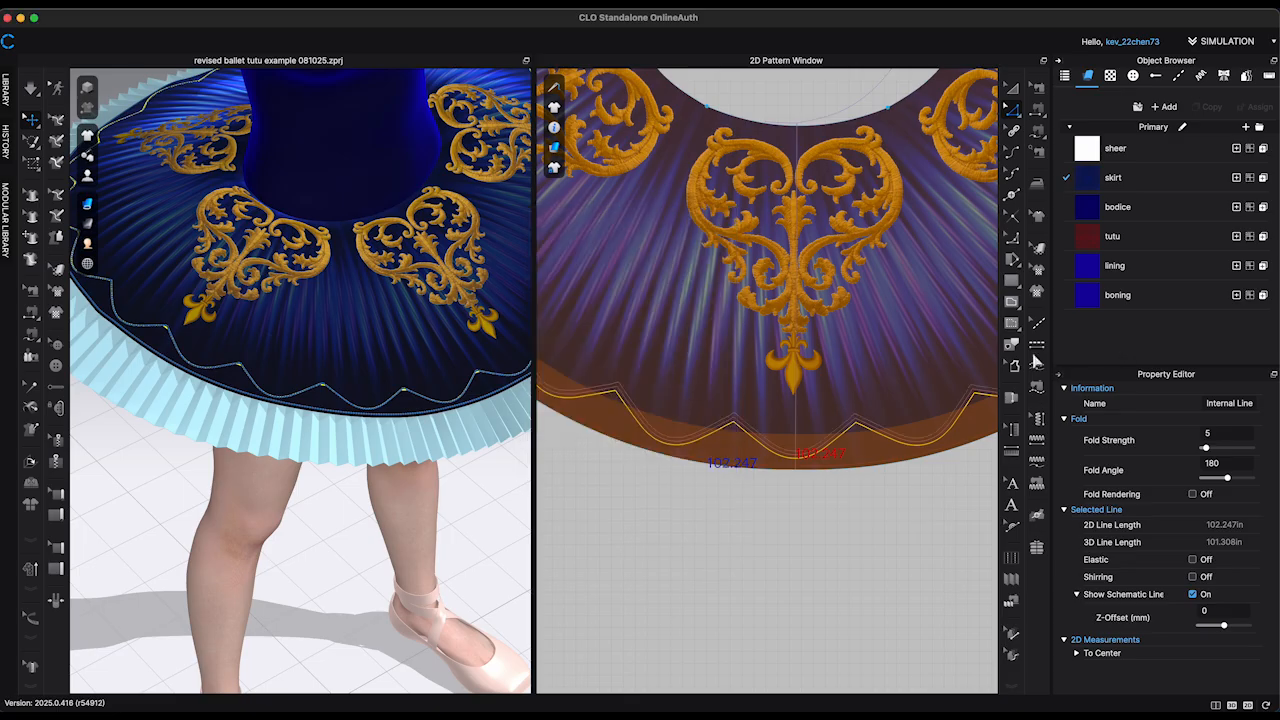
{"action": "left_click", "coordinate": [1037, 347]}
{"action": "left_click", "coordinate": [937, 429]}
Step: Duplicate the Economy_Aluminum_Oval topstitch and recolor the copy gold, CD9B35
{"action": "left_click", "coordinate": [1207, 106]}
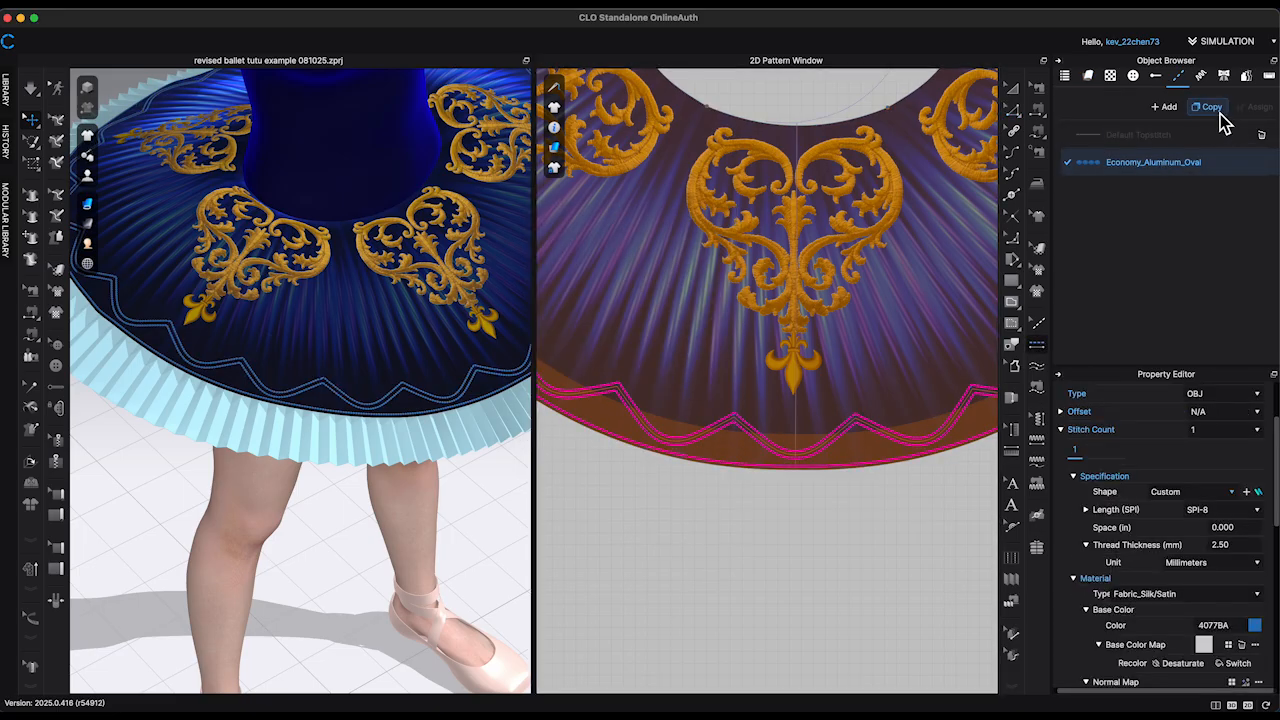
{"action": "left_click", "coordinate": [1255, 607]}
{"action": "left_click", "coordinate": [375, 235]}
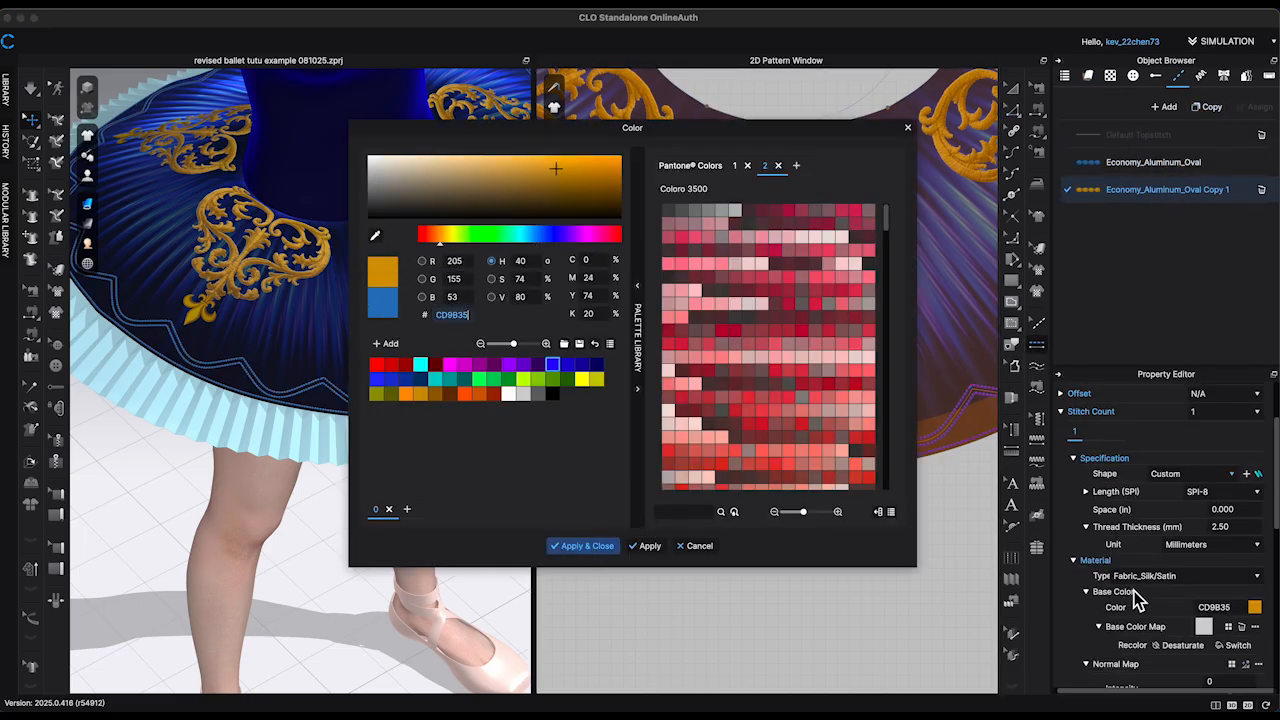
{"action": "key", "text": "Return"}
Step: Apply the gold bead topstitch to the middle scalloped line between the two blue ones, and check the trim on the dressed avatar
{"action": "left_click", "coordinate": [1041, 348]}
{"action": "scroll", "coordinate": [937, 434], "scroll_direction": "up", "scroll_amount": 8}
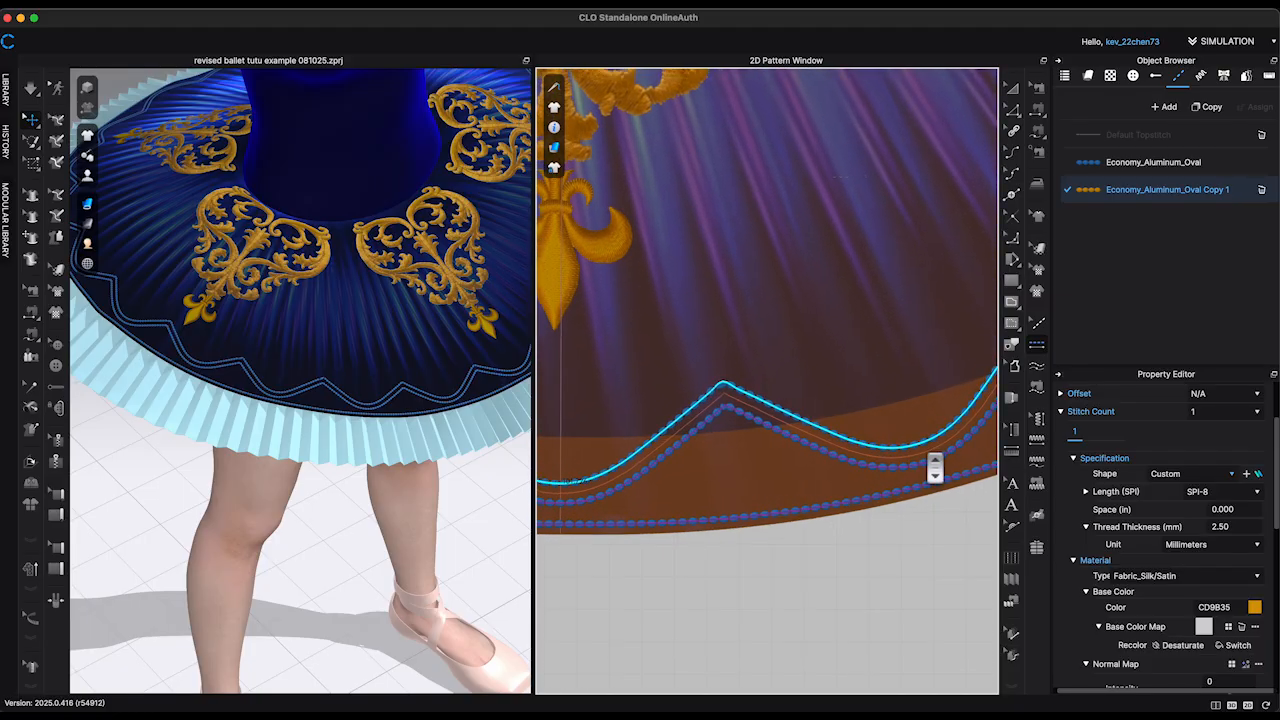
{"action": "left_click", "coordinate": [715, 563]}
{"action": "scroll", "coordinate": [491, 563], "scroll_direction": "down", "scroll_amount": 10}
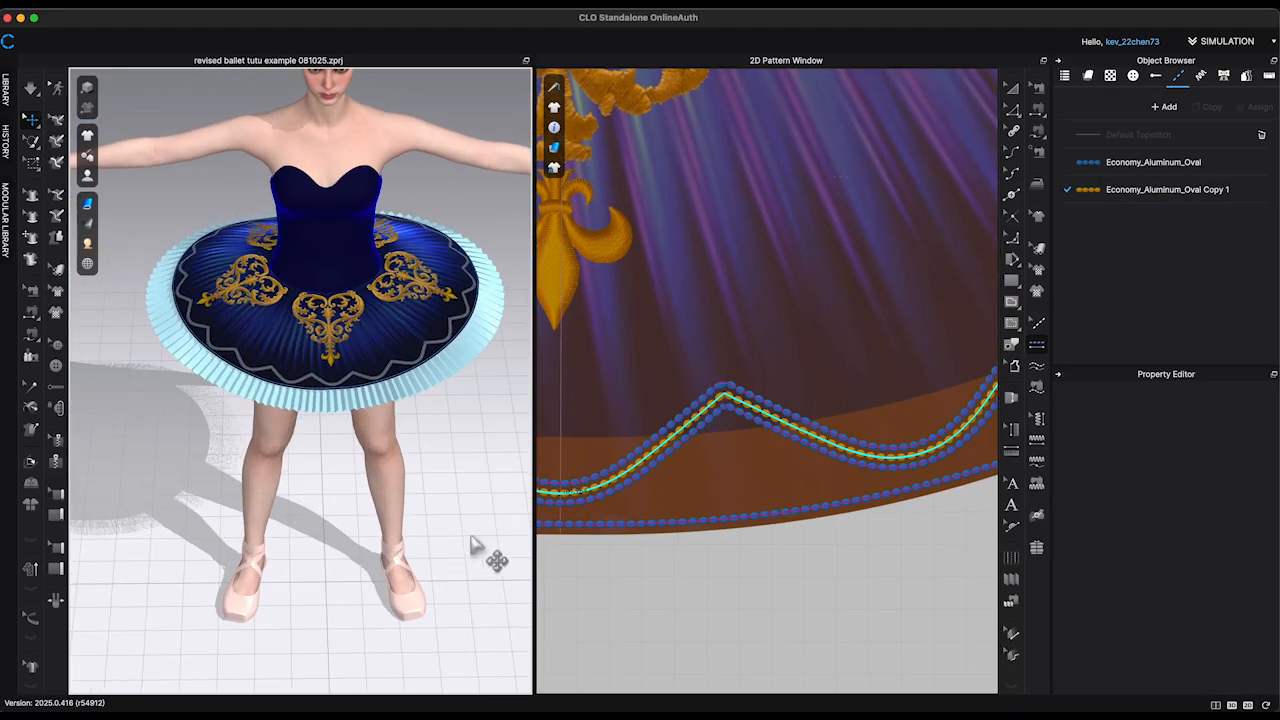
{"action": "right_click_drag", "start_coordinate": [478, 258], "coordinate": [448, 277]}
{"action": "right_click_drag", "start_coordinate": [462, 411], "coordinate": [474, 429]}
{"action": "middle_click_drag", "start_coordinate": [474, 429], "coordinate": [463, 551]}
{"action": "scroll", "coordinate": [785, 609], "scroll_direction": "down", "scroll_amount": 10}
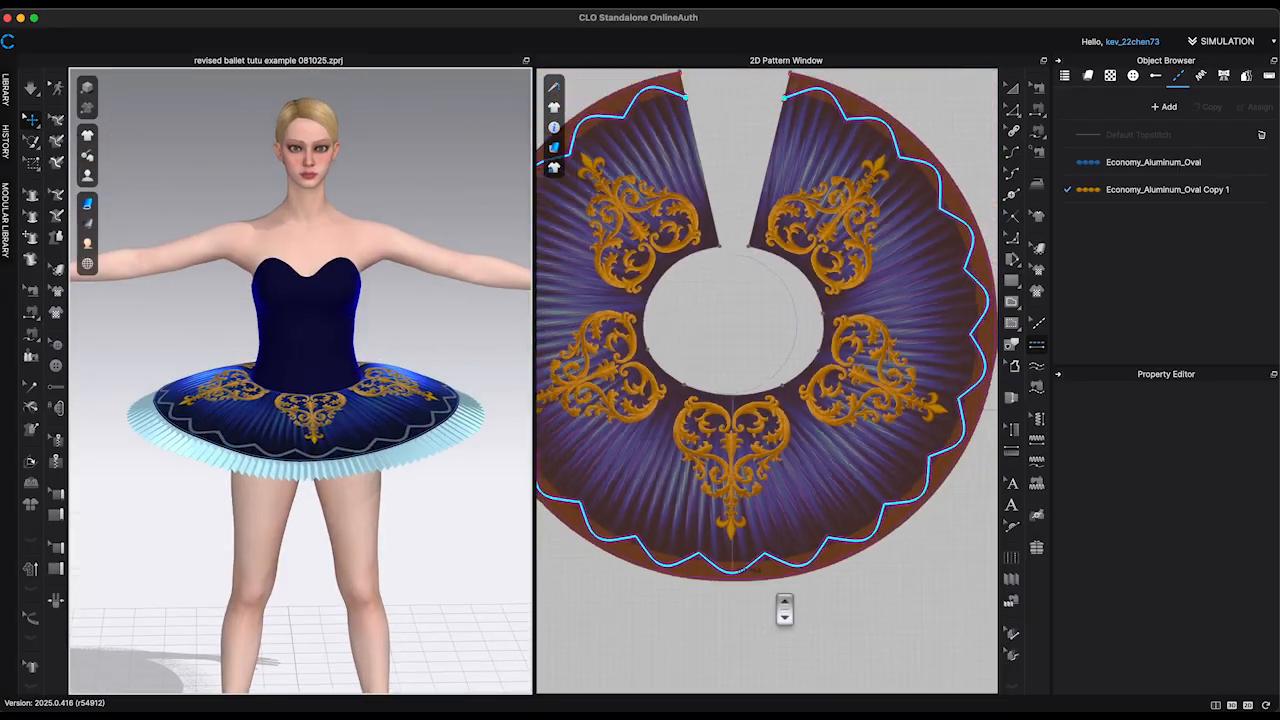
Step: Place the gold royal embroidery 5 graphic over the right bust of the front bodice pattern, rotated to -89.26 degrees
{"action": "middle_click_drag", "start_coordinate": [653, 320], "coordinate": [930, 620]}
{"action": "scroll", "coordinate": [720, 420], "scroll_direction": "up", "scroll_amount": 3}
{"action": "left_click", "coordinate": [1038, 270]}
{"action": "middle_click_drag", "start_coordinate": [640, 600], "coordinate": [991, 206]}
{"action": "scroll", "coordinate": [853, 309], "scroll_direction": "up", "scroll_amount": 10}
{"action": "left_click", "coordinate": [1098, 190]}
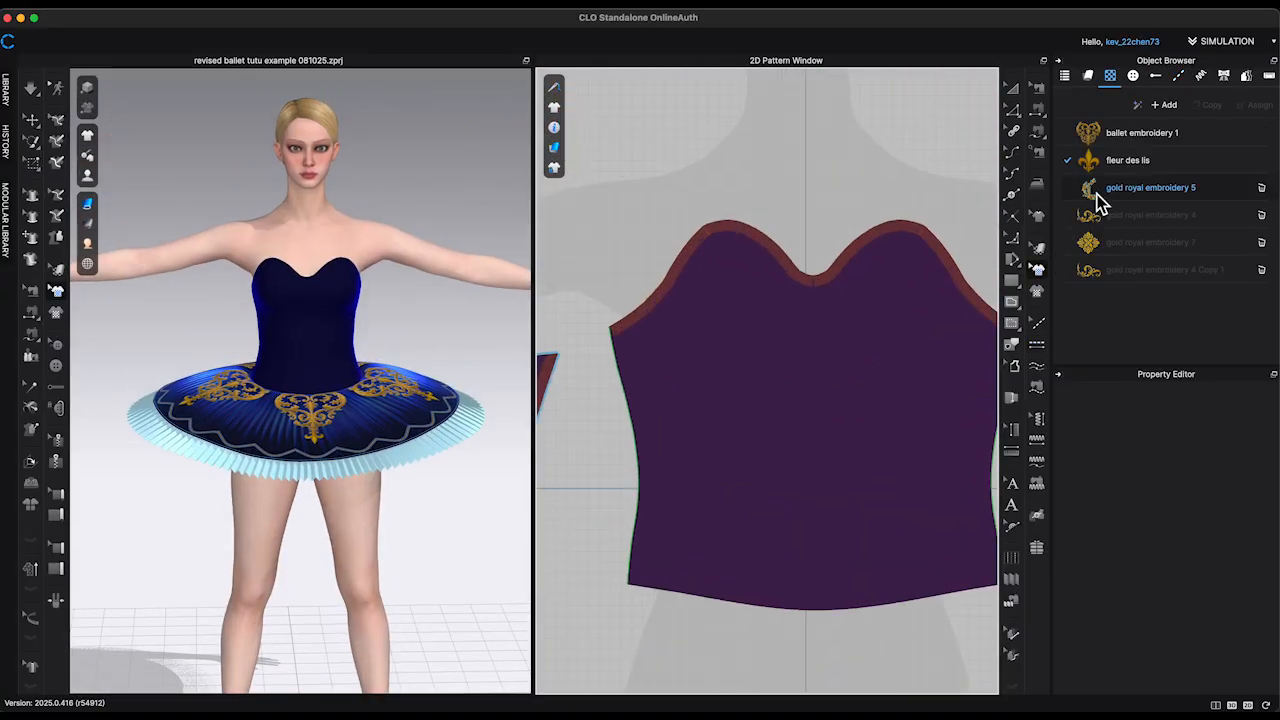
{"action": "left_click_drag", "start_coordinate": [1098, 192], "coordinate": [818, 319]}
{"action": "scroll", "coordinate": [880, 319], "scroll_direction": "up", "scroll_amount": 5}
{"action": "middle_click_drag", "start_coordinate": [880, 319], "coordinate": [780, 351]}
{"action": "left_click_drag", "start_coordinate": [701, 352], "coordinate": [856, 306]}
{"action": "scroll", "coordinate": [790, 325], "scroll_direction": "down", "scroll_amount": 2}
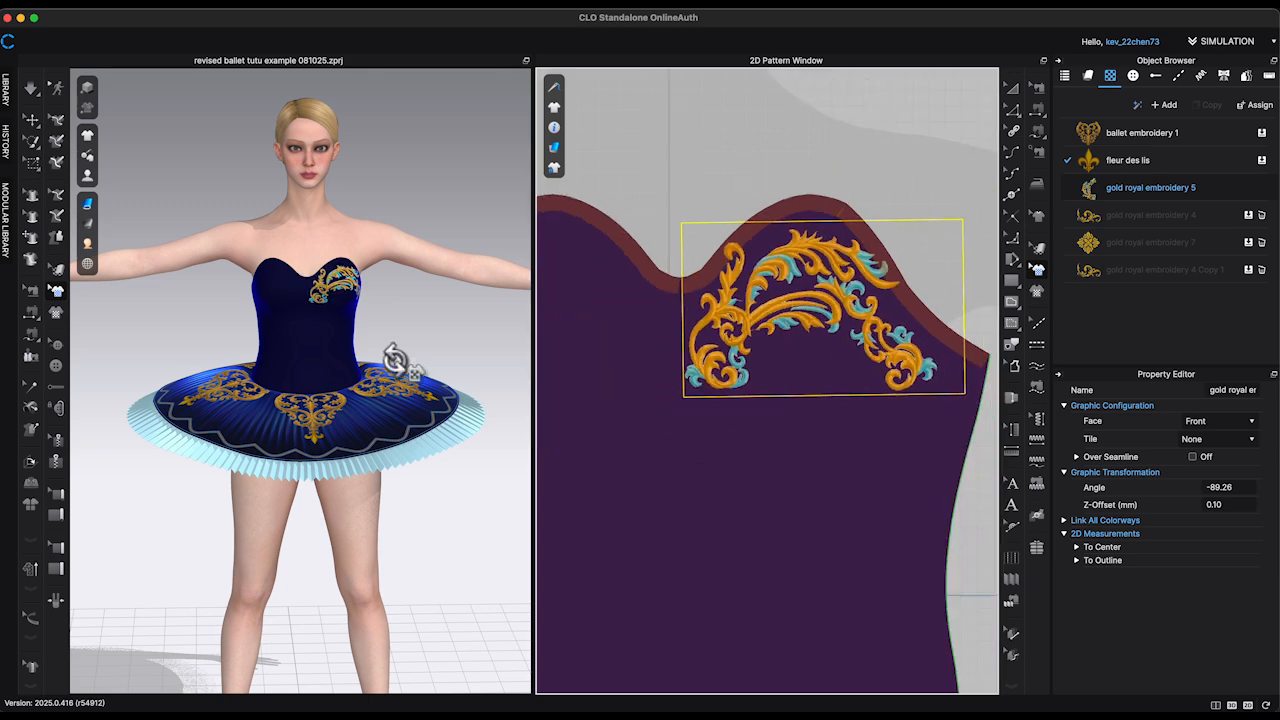
Step: Mirror-paste the bust embroidery onto the left bust and align both motifs around the neckline's center
{"action": "middle_click_drag", "start_coordinate": [795, 327], "coordinate": [881, 328]}
{"action": "key", "text": "super+c"}
{"action": "key", "text": "super+r"}
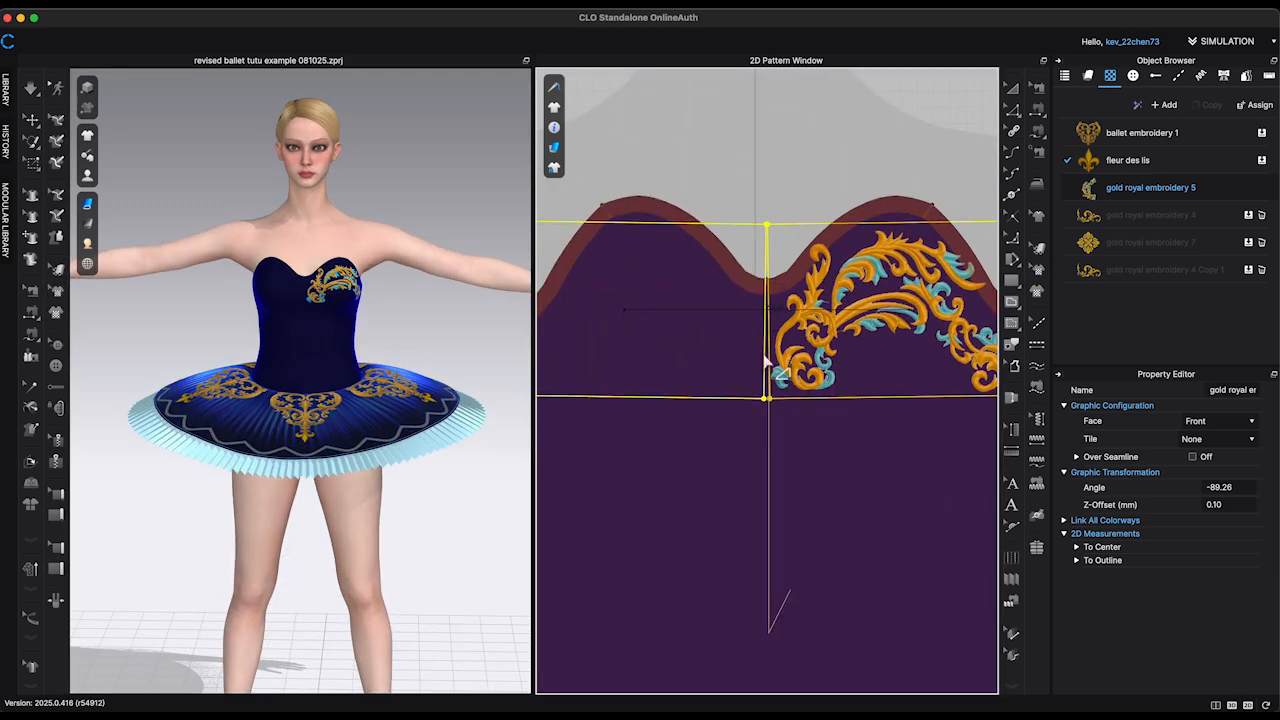
{"action": "left_click", "coordinate": [765, 358]}
{"action": "middle_click_drag", "start_coordinate": [763, 225], "coordinate": [793, 197]}
{"action": "left_click_drag", "start_coordinate": [733, 297], "coordinate": [737, 314]}
{"action": "left_click_drag", "start_coordinate": [682, 238], "coordinate": [692, 245]}
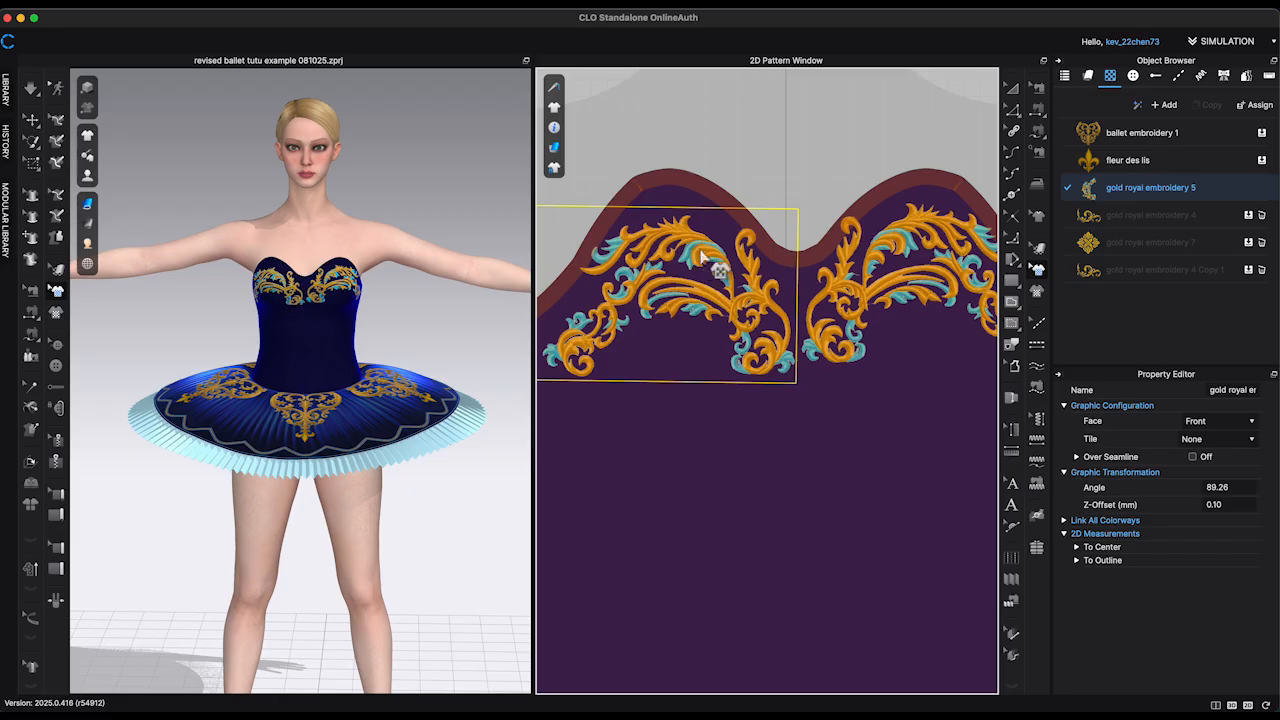
{"action": "left_click", "coordinate": [865, 310]}
{"action": "left_click", "coordinate": [473, 180]}
{"action": "right_click_drag", "start_coordinate": [473, 180], "coordinate": [479, 171]}
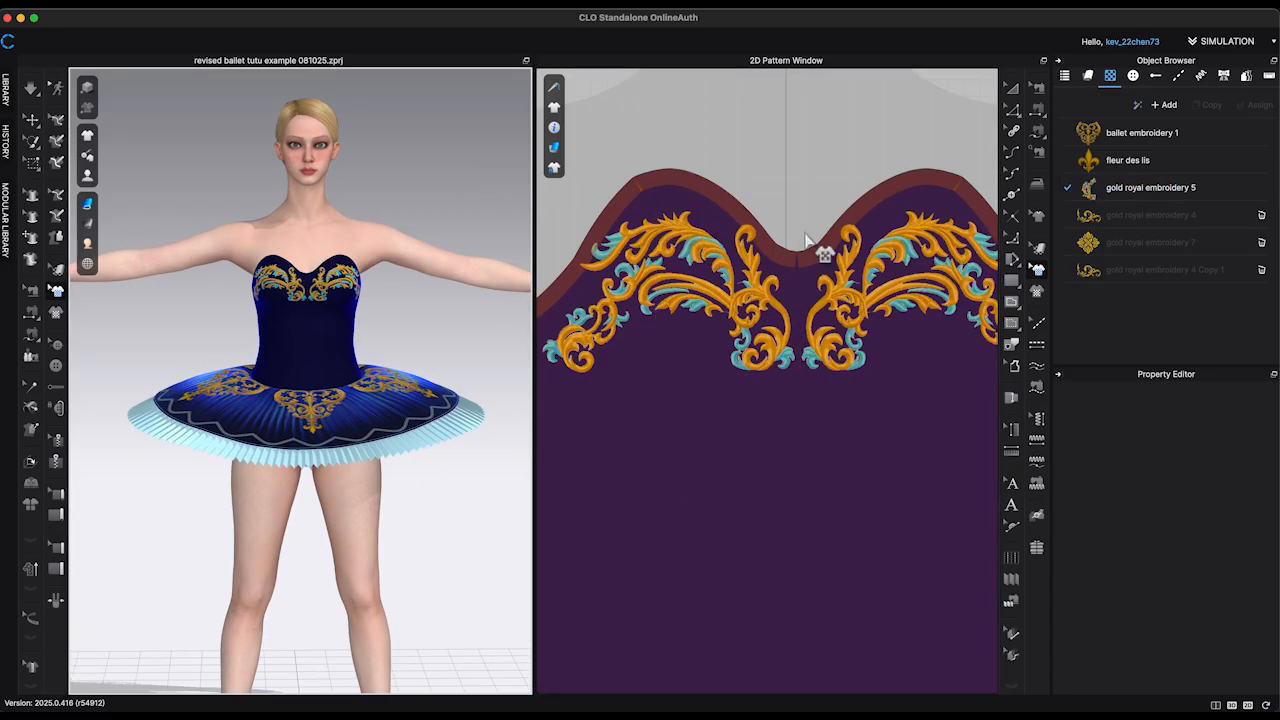
Step: Place the gold royal embroidery 4 graphic below the left bust motif, enlarged and rotated to -47.63 degrees
{"action": "left_click_drag", "start_coordinate": [1150, 215], "coordinate": [703, 465]}
{"action": "scroll", "coordinate": [808, 418], "scroll_direction": "down", "scroll_amount": 5}
{"action": "scroll", "coordinate": [814, 428], "scroll_direction": "up", "scroll_amount": 3}
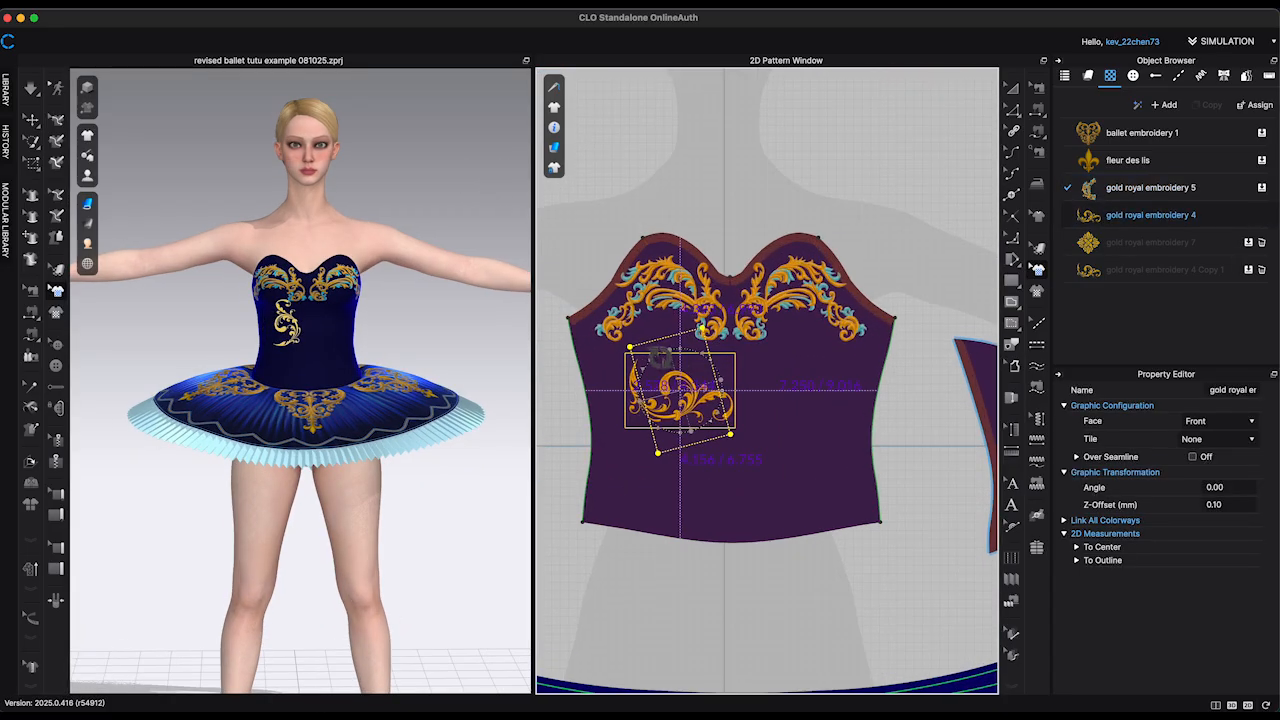
{"action": "mouse_move", "coordinate": [660, 357]}
{"action": "left_mouse_down"}
{"action": "mouse_move", "coordinate": [712, 411]}
{"action": "mouse_move", "coordinate": [669, 388]}
{"action": "mouse_move", "coordinate": [672, 373]}
{"action": "left_mouse_up"}
{"action": "scroll", "coordinate": [665, 387], "scroll_direction": "up", "scroll_amount": 2}
{"action": "right_click_drag", "start_coordinate": [472, 388], "coordinate": [471, 366]}
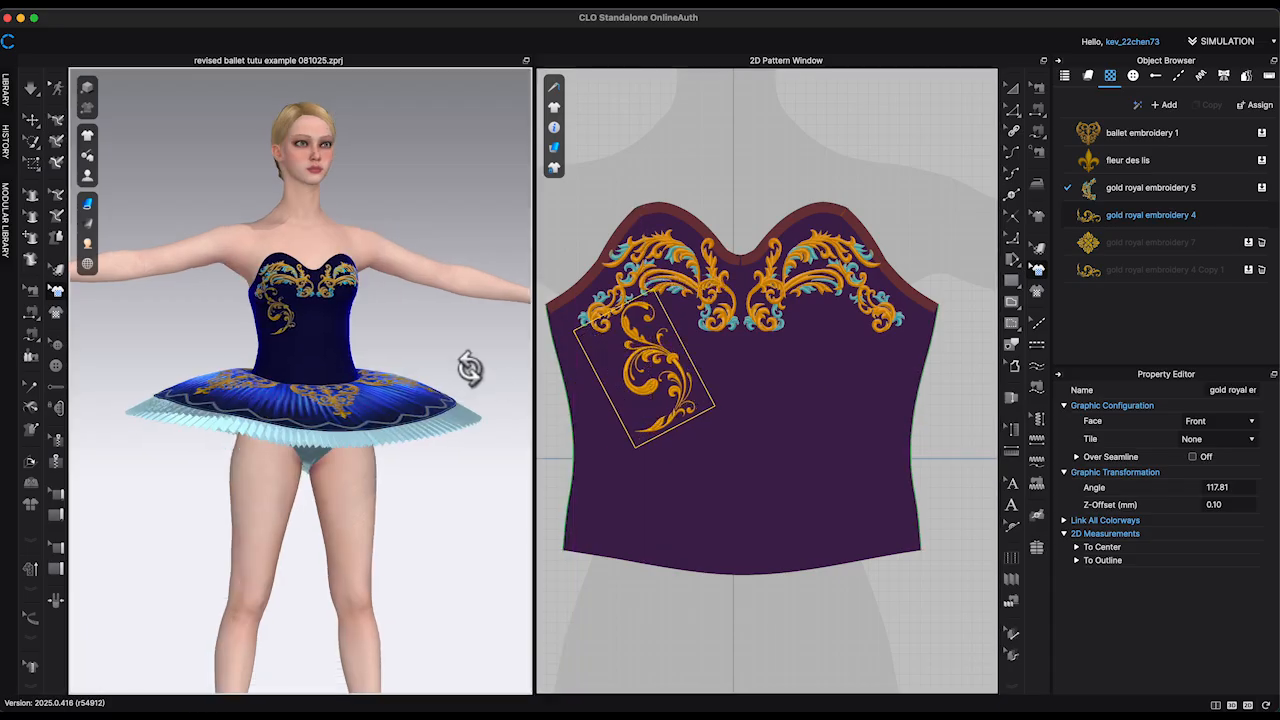
{"action": "left_click_drag", "start_coordinate": [663, 311], "coordinate": [709, 292]}
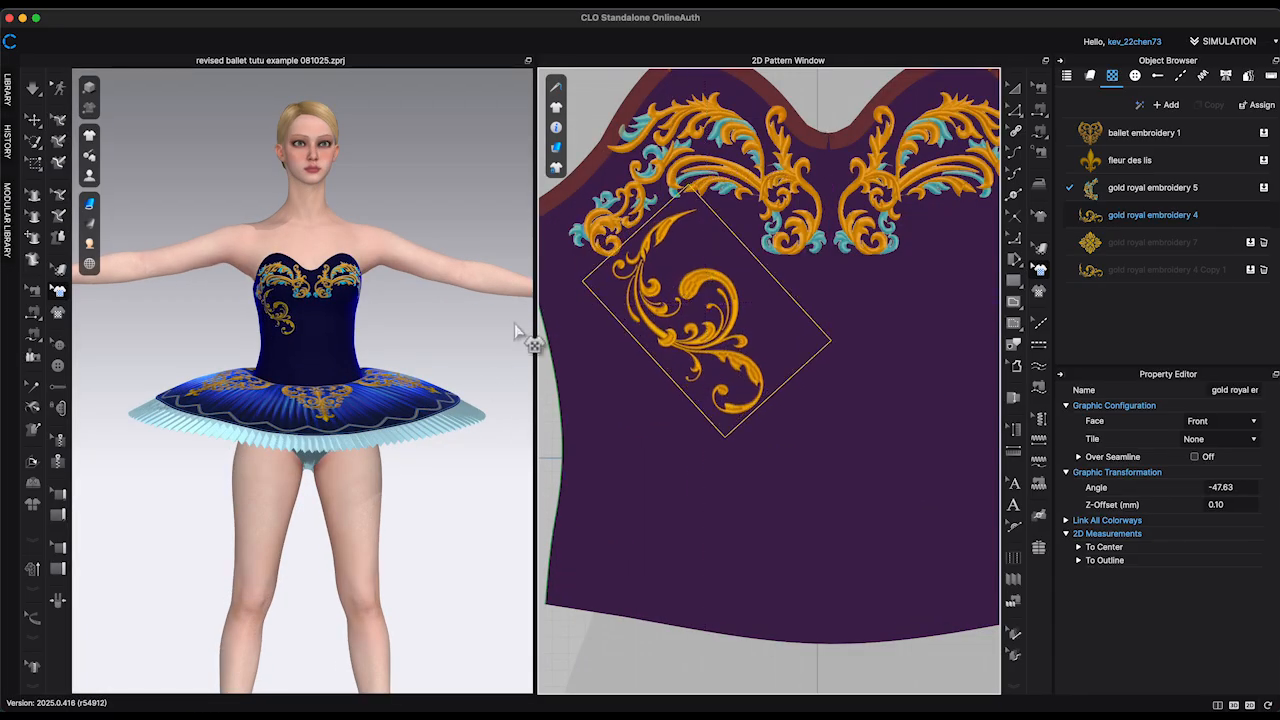
Step: Mirror-paste the large scroll onto the bodice's right side and nudge it into symmetry
{"action": "scroll", "coordinate": [762, 362], "scroll_direction": "down", "scroll_amount": 2}
{"action": "key", "text": "super+c"}
{"action": "key", "text": "super+r"}
{"action": "left_click", "coordinate": [939, 324]}
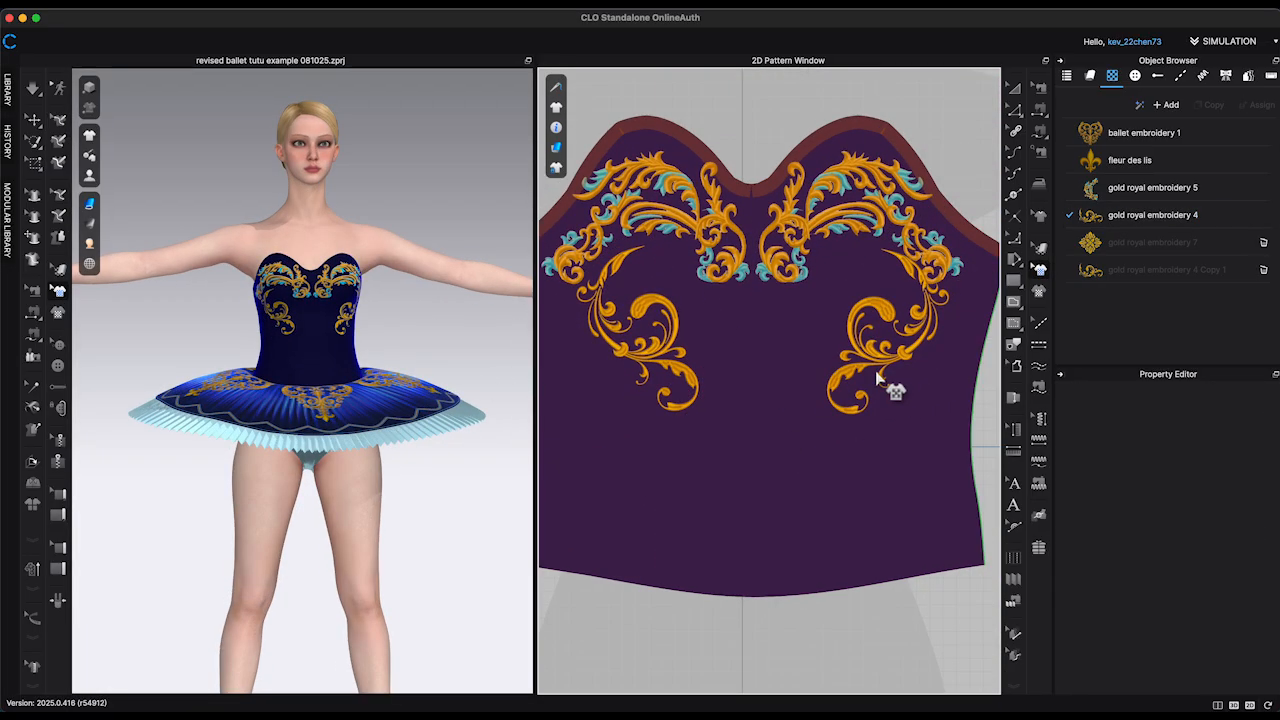
{"action": "left_click_drag", "start_coordinate": [873, 318], "coordinate": [866, 317]}
{"action": "left_click_drag", "start_coordinate": [880, 321], "coordinate": [873, 320]}
Step: Place gold royal embroidery 4 Copy 1 near the bodice's lower center at about 119 degrees and mirror-paste it to the right side
{"action": "left_click_drag", "start_coordinate": [1166, 270], "coordinate": [735, 481]}
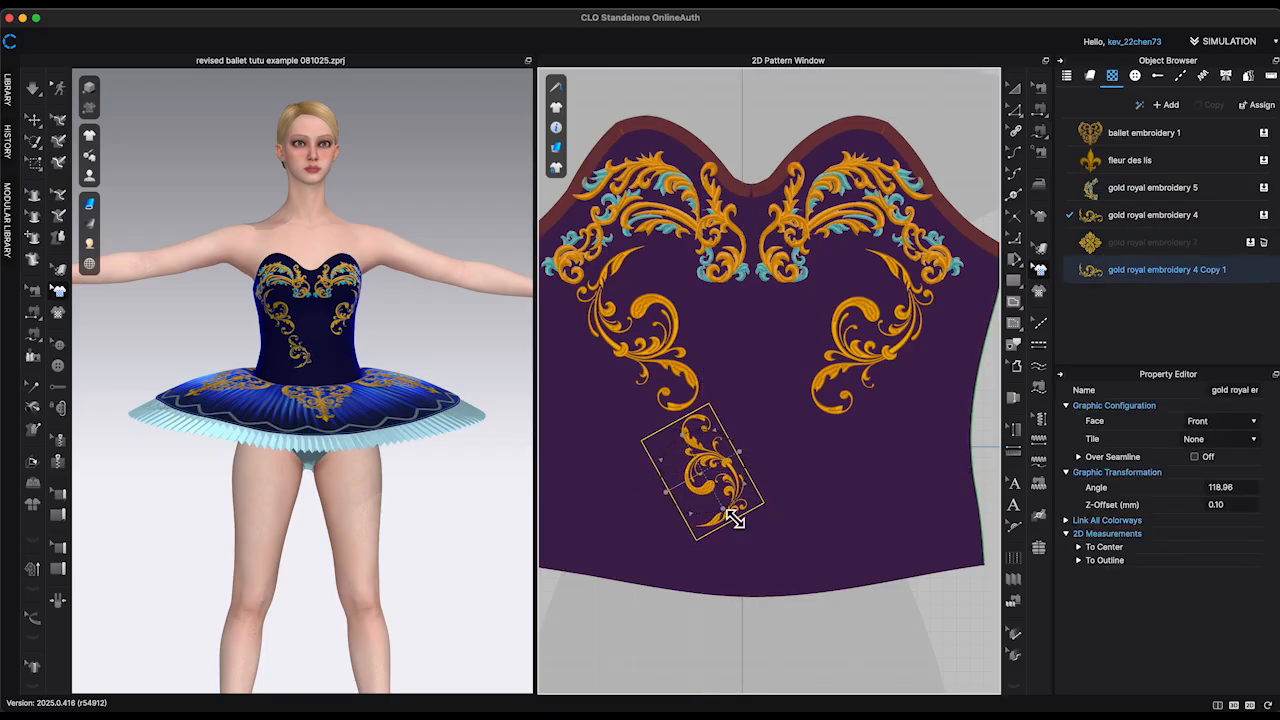
{"action": "key", "text": "super+c"}
{"action": "key", "text": "super+r"}
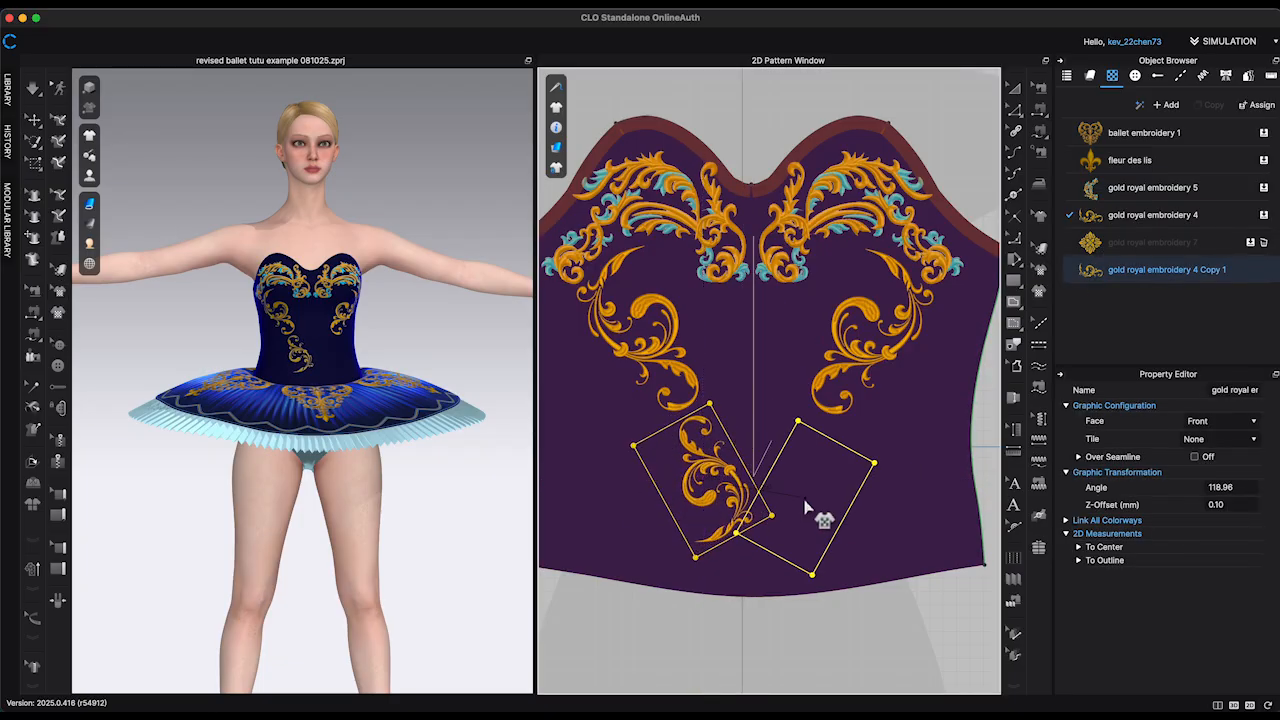
{"action": "left_click", "coordinate": [812, 472]}
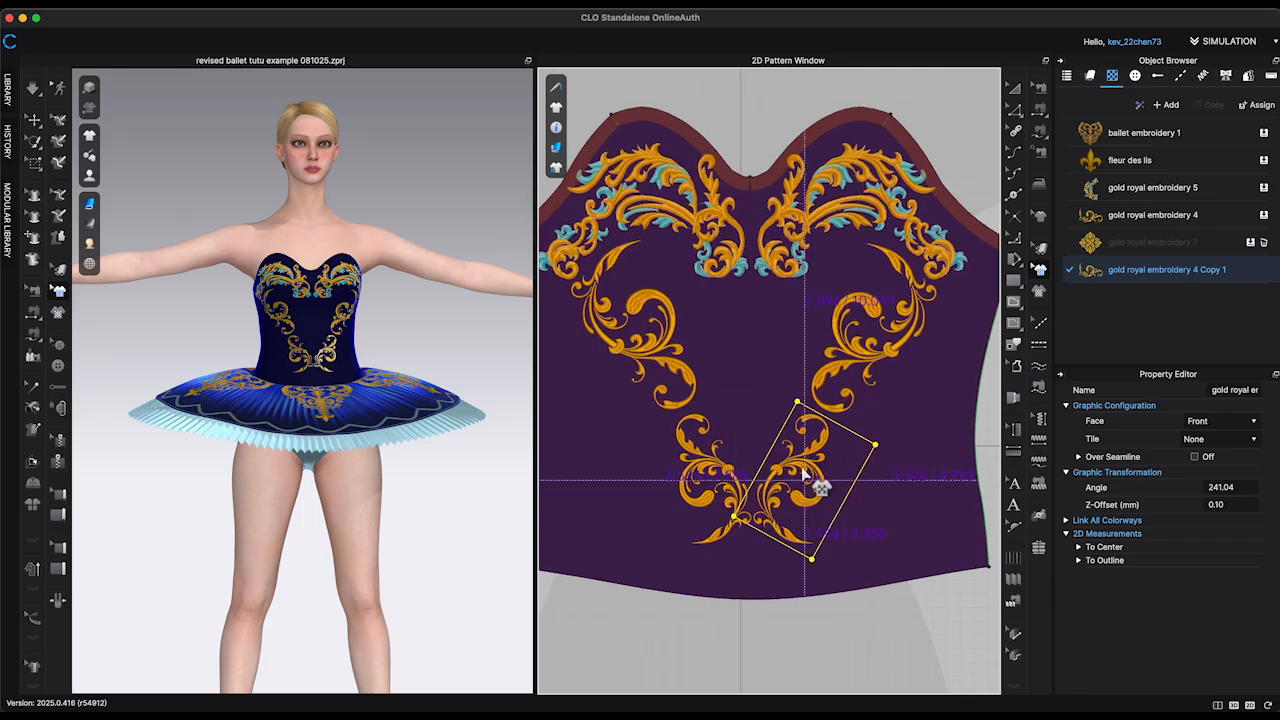
{"action": "scroll", "coordinate": [805, 472], "scroll_direction": "up", "scroll_amount": 5}
{"action": "left_click_drag", "start_coordinate": [804, 447], "coordinate": [808, 443]}
{"action": "left_click", "coordinate": [716, 412]}
{"action": "scroll", "coordinate": [714, 412], "scroll_direction": "down", "scroll_amount": 1}
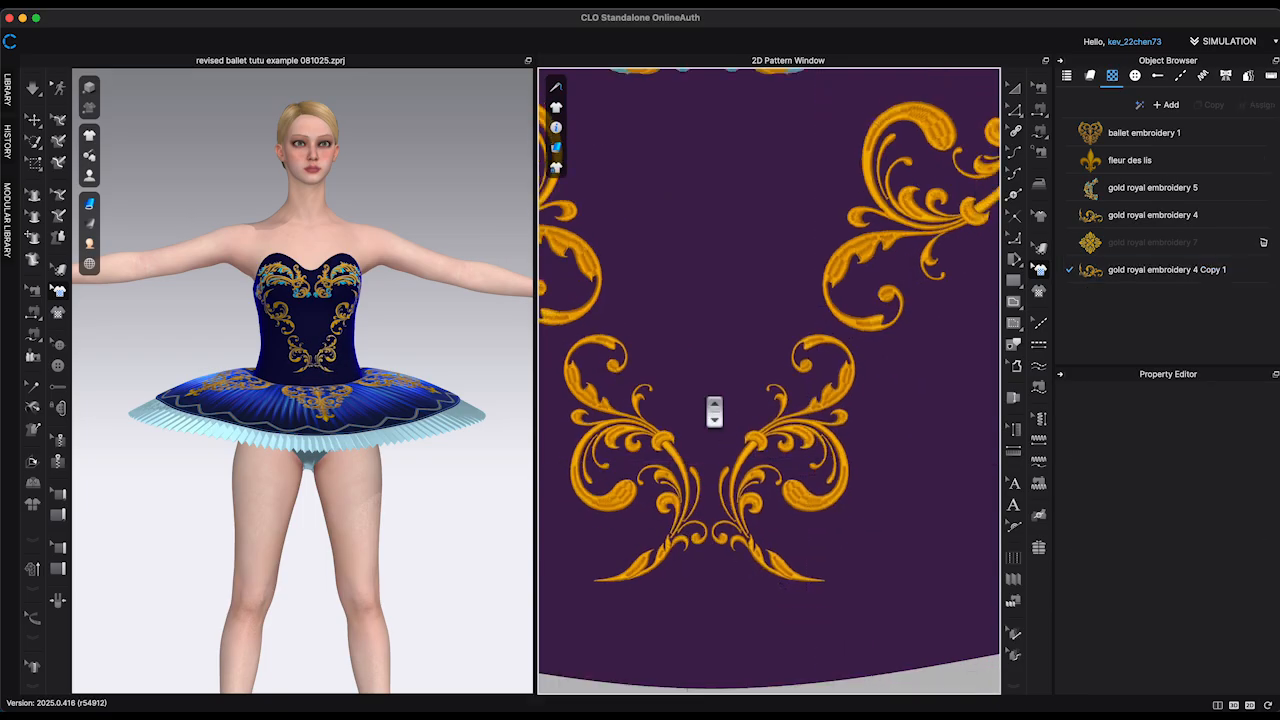
Step: Place the gold royal embroidery 7 medallion on the bodice's center line just above the lower pair of scrolls
{"action": "scroll", "coordinate": [714, 412], "scroll_direction": "down", "scroll_amount": 5}
{"action": "middle_click_drag", "start_coordinate": [980, 550], "coordinate": [950, 540]}
{"action": "left_click_drag", "start_coordinate": [1152, 242], "coordinate": [673, 352]}
{"action": "scroll", "coordinate": [673, 352], "scroll_direction": "up", "scroll_amount": 4}
{"action": "left_click_drag", "start_coordinate": [661, 318], "coordinate": [661, 366]}
{"action": "right_click_drag", "start_coordinate": [408, 312], "coordinate": [420, 321]}
{"action": "left_click_drag", "start_coordinate": [648, 345], "coordinate": [648, 354]}
Step: Try gold royal embroidery 4 Copy 1 as a rotated inner scroll above the medallion, beside the right large scroll
{"action": "left_click_drag", "start_coordinate": [1092, 273], "coordinate": [663, 244]}
{"action": "middle_click_drag", "start_coordinate": [710, 261], "coordinate": [742, 306]}
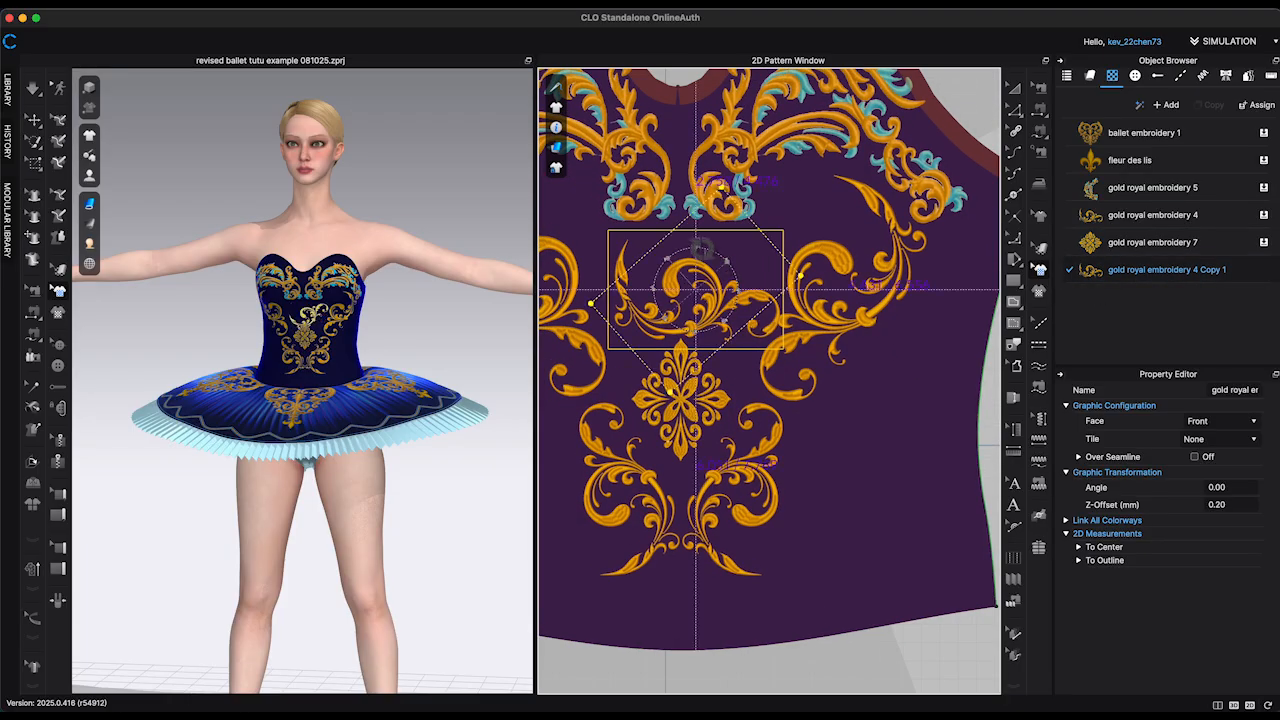
{"action": "left_click_drag", "start_coordinate": [700, 247], "coordinate": [713, 342]}
{"action": "scroll", "coordinate": [709, 263], "scroll_direction": "up", "scroll_amount": 1}
{"action": "left_click_drag", "start_coordinate": [693, 252], "coordinate": [747, 299]}
{"action": "scroll", "coordinate": [725, 255], "scroll_direction": "up", "scroll_amount": 1}
{"action": "mouse_move", "coordinate": [779, 251]}
{"action": "left_mouse_down"}
{"action": "mouse_move", "coordinate": [784, 270]}
{"action": "mouse_move", "coordinate": [758, 263]}
{"action": "left_mouse_up"}
Step: Duplicate the gold royal embroidery 4 Copy 1 graphic and delete the inner scroll placed above the medallion
{"action": "left_click", "coordinate": [1166, 270]}
{"action": "left_click", "coordinate": [1212, 105]}
{"action": "left_click", "coordinate": [763, 236]}
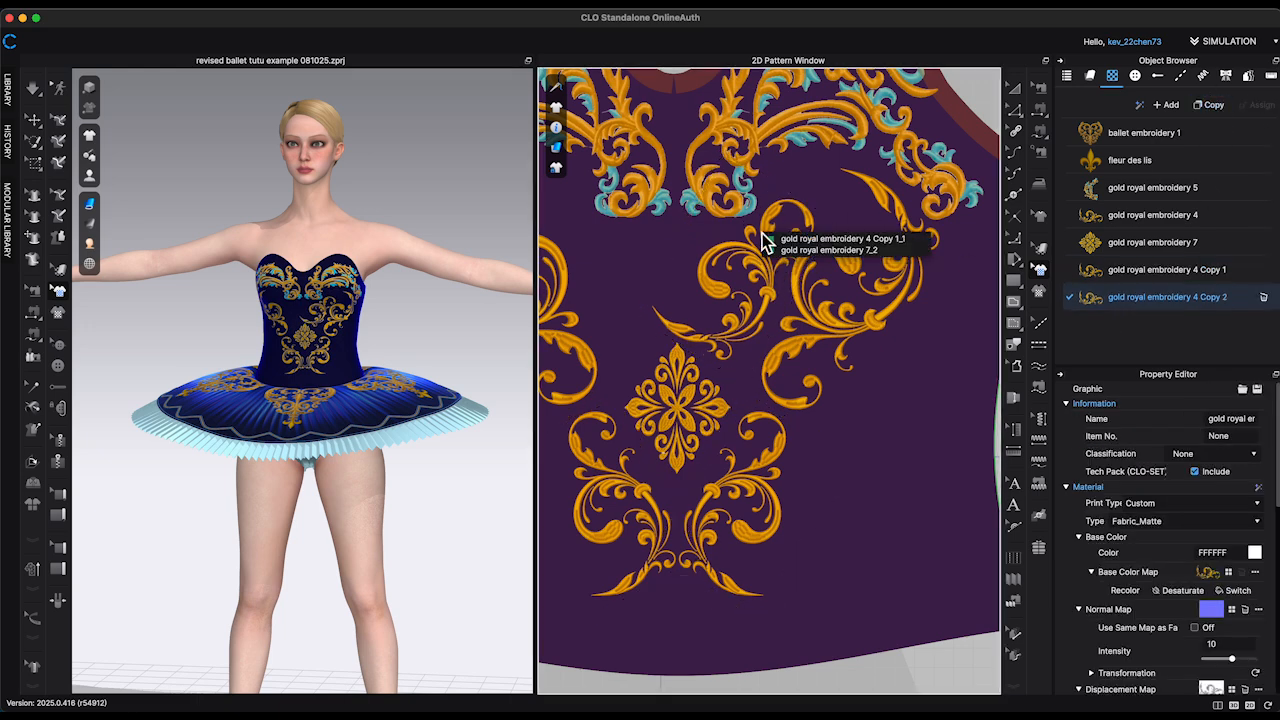
{"action": "left_click", "coordinate": [765, 230]}
{"action": "left_click", "coordinate": [840, 239]}
{"action": "key", "text": "Delete"}
Step: Place gold royal embroidery 4 Copy 2 as a small inner scroll below the right bust motif, rotated to 76.48 degrees
{"action": "left_click_drag", "start_coordinate": [1150, 297], "coordinate": [1050, 325]}
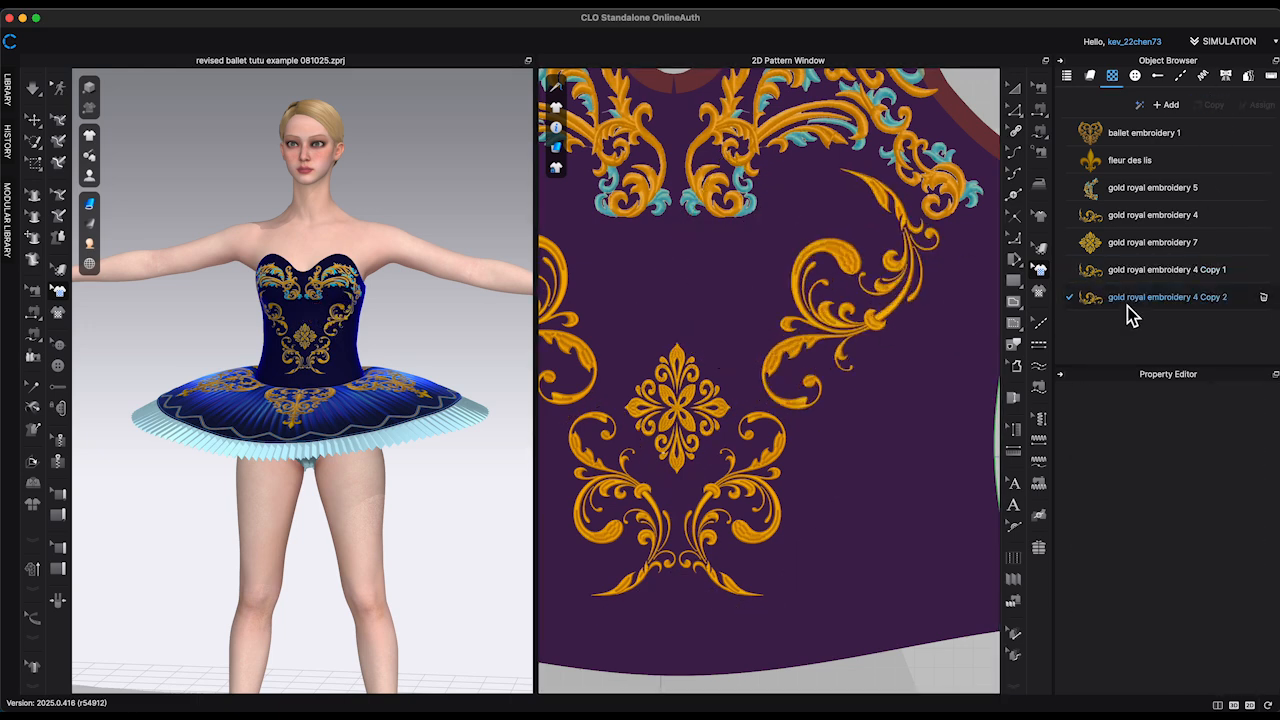
{"action": "left_click_drag", "start_coordinate": [1128, 304], "coordinate": [818, 228]}
{"action": "scroll", "coordinate": [958, 435], "scroll_direction": "up", "scroll_amount": 1}
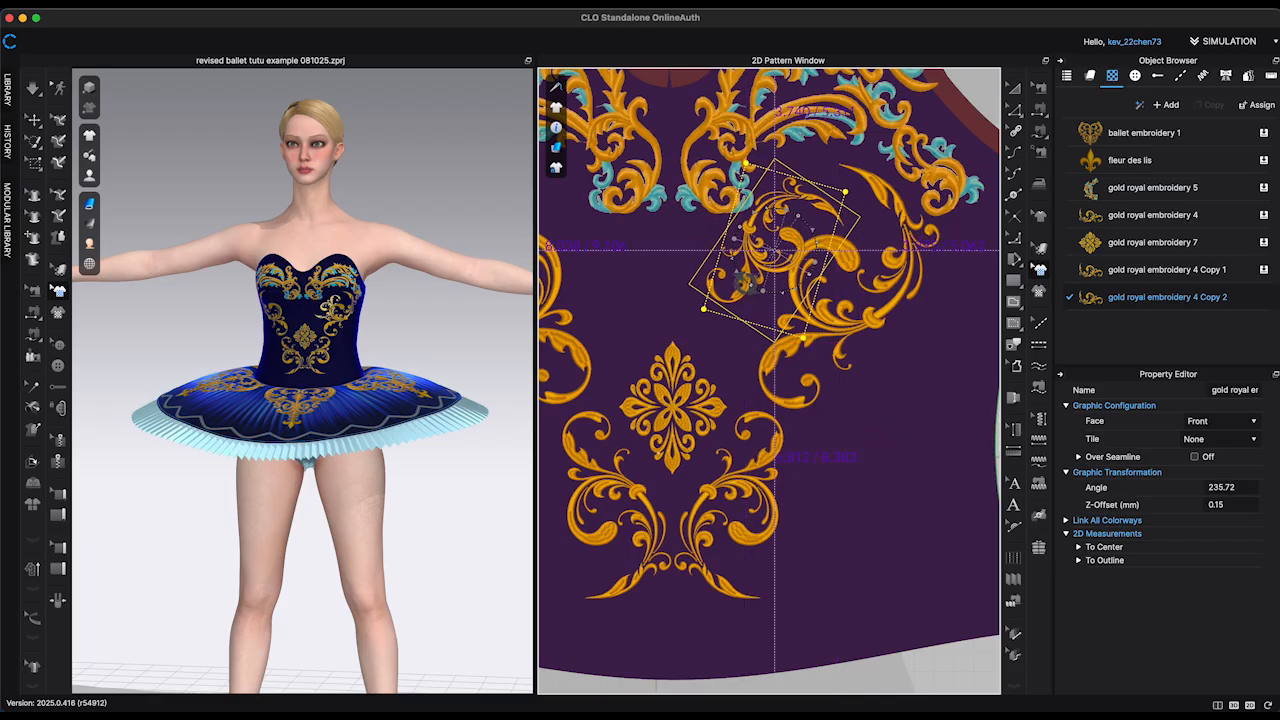
{"action": "left_click_drag", "start_coordinate": [748, 284], "coordinate": [781, 257]}
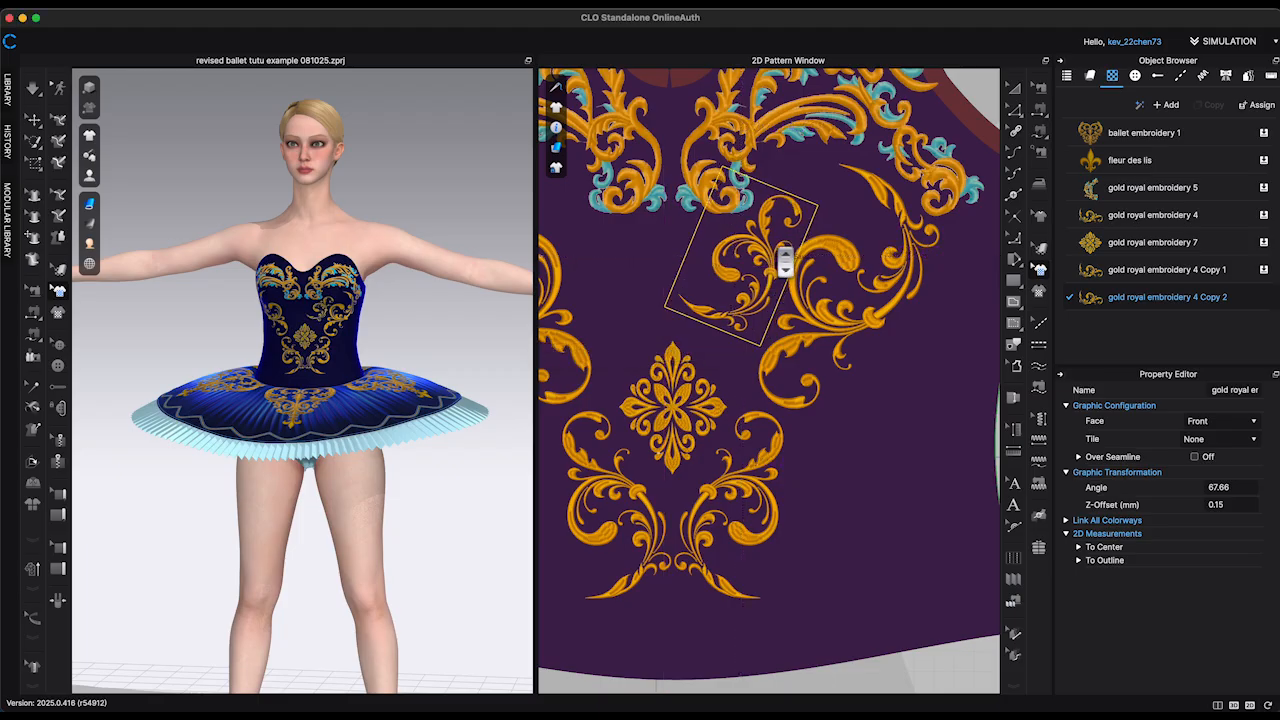
{"action": "mouse_move", "coordinate": [768, 240]}
{"action": "left_mouse_down"}
{"action": "mouse_move", "coordinate": [760, 264]}
{"action": "mouse_move", "coordinate": [760, 246]}
{"action": "left_mouse_up"}
{"action": "right_click_drag", "start_coordinate": [524, 268], "coordinate": [528, 254]}
Step: Mirror-paste the inner scroll onto the left side of the bodice, aligned above the medallion
{"action": "scroll", "coordinate": [766, 254], "scroll_direction": "down", "scroll_amount": 3}
{"action": "key", "text": "super+c"}
{"action": "key", "text": "super+r"}
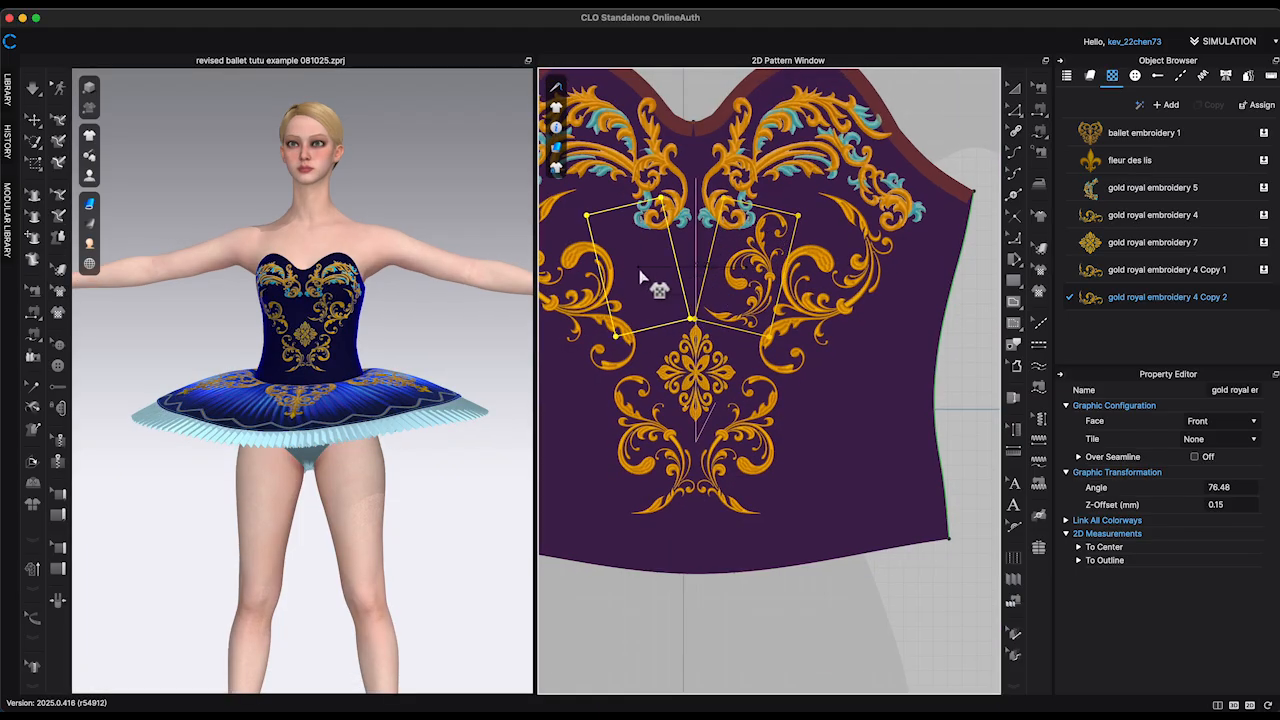
{"action": "scroll", "coordinate": [656, 282], "scroll_direction": "up", "scroll_amount": 2}
{"action": "left_click", "coordinate": [672, 290]}
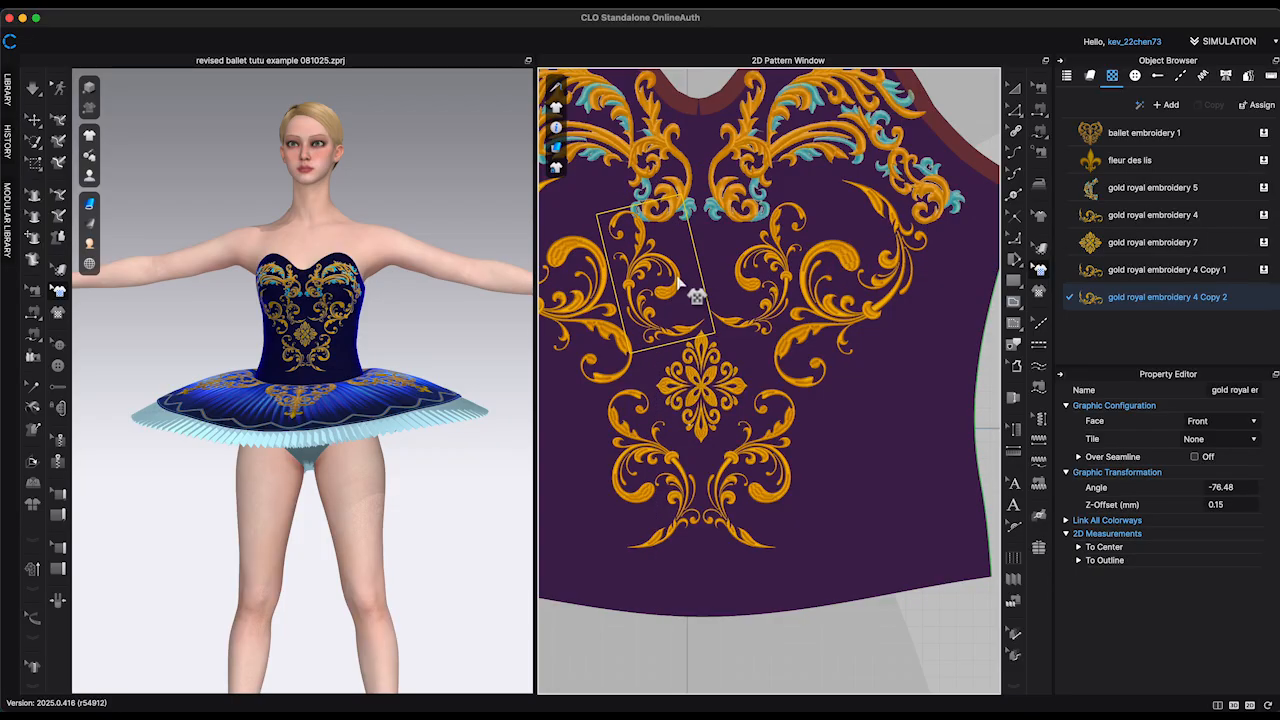
{"action": "left_click_drag", "start_coordinate": [675, 221], "coordinate": [673, 220]}
Step: Nudge the right inner scroll to match its mirrored copy and check the bodice front on the avatar
{"action": "left_click", "coordinate": [771, 275]}
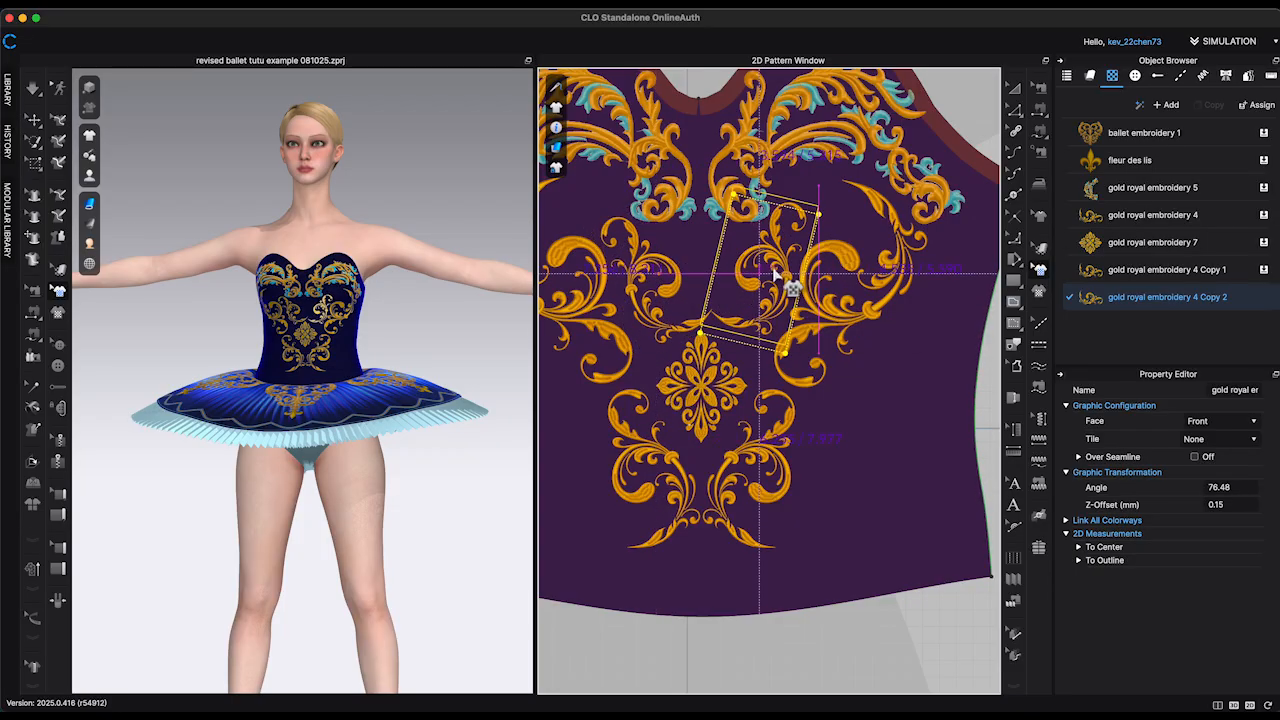
{"action": "left_click_drag", "start_coordinate": [774, 269], "coordinate": [771, 272]}
{"action": "left_click", "coordinate": [984, 359]}
{"action": "scroll", "coordinate": [784, 330], "scroll_direction": "down", "scroll_amount": 5}
{"action": "mouse_move", "coordinate": [486, 308]}
{"action": "right_mouse_down"}
{"action": "mouse_move", "coordinate": [434, 308]}
{"action": "mouse_move", "coordinate": [486, 312]}
{"action": "right_mouse_up"}
{"action": "scroll", "coordinate": [779, 398], "scroll_direction": "up", "scroll_amount": 5}
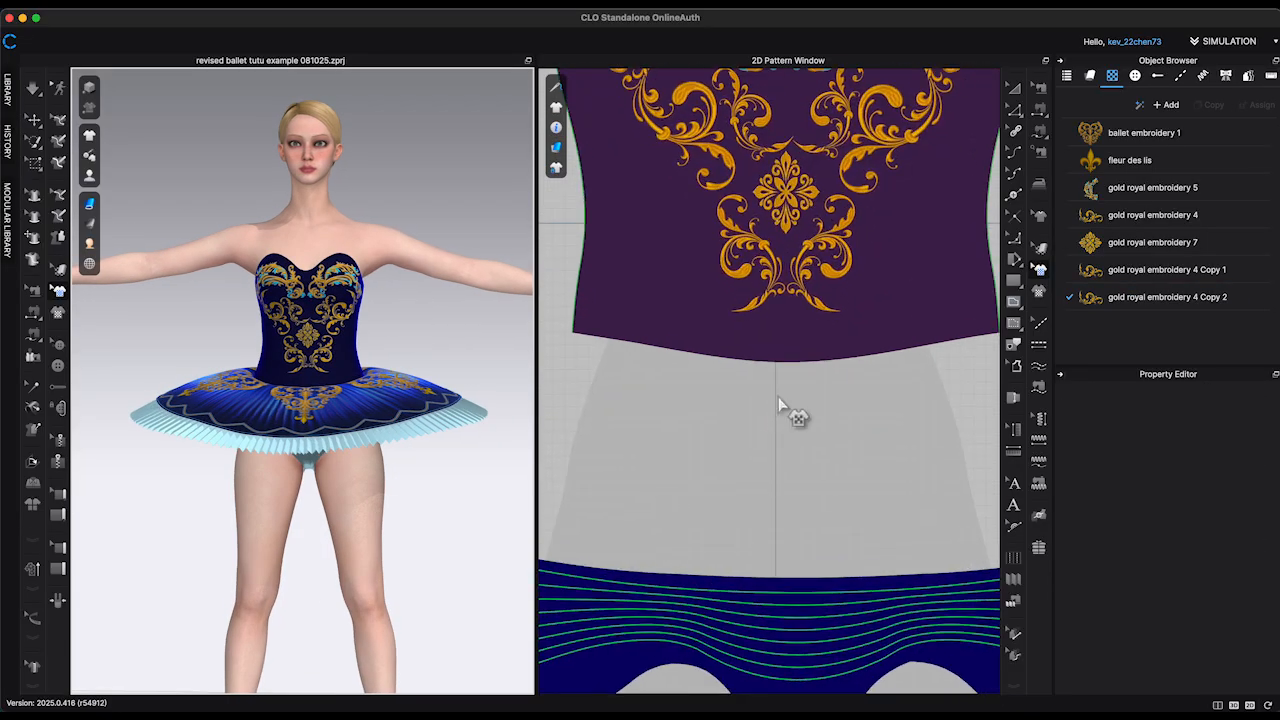
Step: Move the center medallion slightly down to leave a gap beneath the inner scroll tips
{"action": "scroll", "coordinate": [778, 397], "scroll_direction": "up", "scroll_amount": 1}
{"action": "middle_click_drag", "start_coordinate": [778, 397], "coordinate": [701, 500]}
{"action": "left_click_drag", "start_coordinate": [711, 280], "coordinate": [712, 291]}
{"action": "scroll", "coordinate": [760, 256], "scroll_direction": "up", "scroll_amount": 4}
{"action": "middle_click_drag", "start_coordinate": [760, 256], "coordinate": [820, 397]}
{"action": "scroll", "coordinate": [791, 390], "scroll_direction": "down", "scroll_amount": 2}
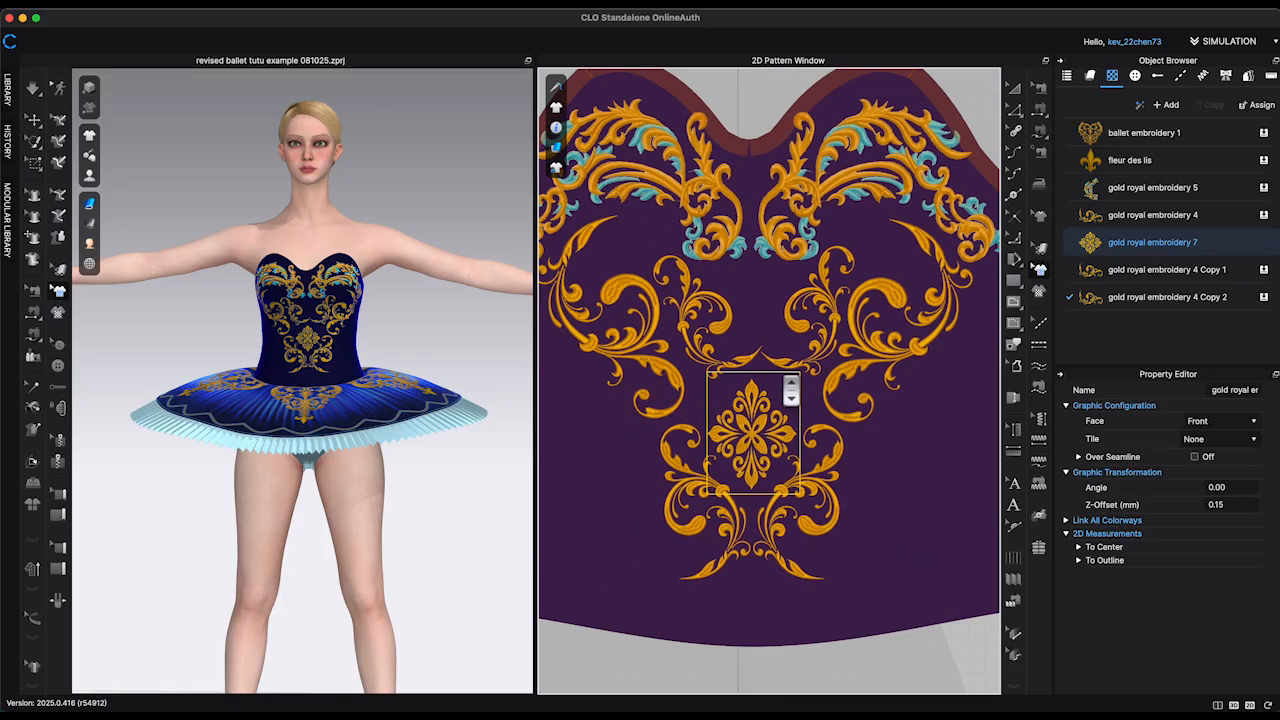
{"action": "scroll", "coordinate": [740, 370], "scroll_direction": "up", "scroll_amount": 3}
Step: Rotate the right inner scroll to 74.48 degrees and adjust the left inner scroll's placement to match
{"action": "left_click", "coordinate": [851, 294]}
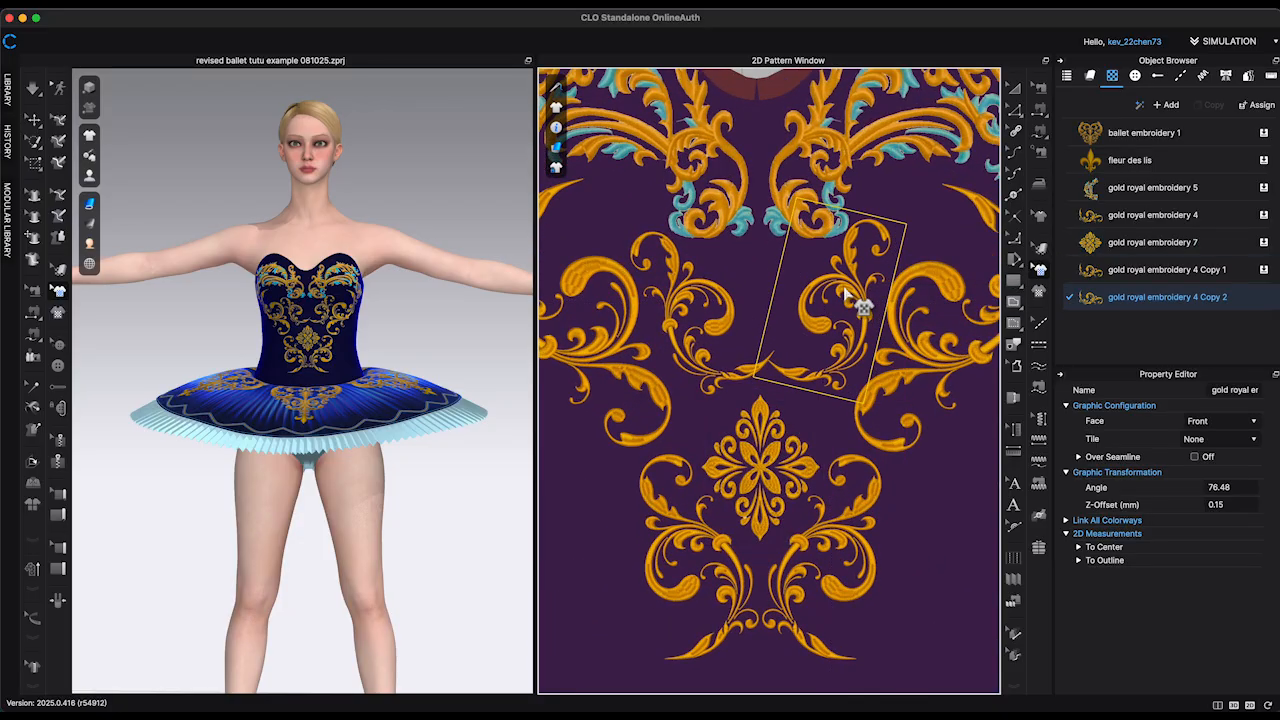
{"action": "left_click_drag", "start_coordinate": [849, 291], "coordinate": [854, 296]}
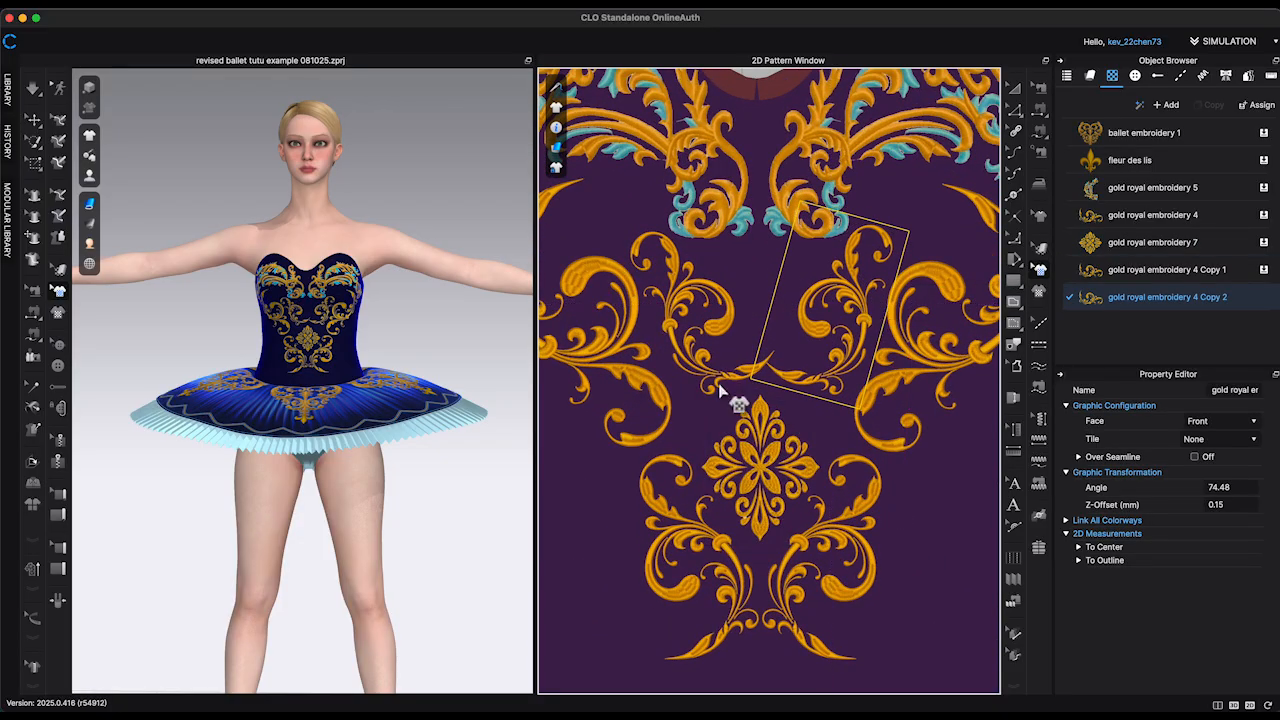
{"action": "left_click", "coordinate": [733, 299]}
{"action": "left_click_drag", "start_coordinate": [725, 339], "coordinate": [724, 340]}
{"action": "left_click_drag", "start_coordinate": [708, 291], "coordinate": [708, 299]}
Step: Fine-tune the right inner scroll's placement so it mirrors the left inner scroll above the medallion
{"action": "scroll", "coordinate": [692, 392], "scroll_direction": "down", "scroll_amount": 1}
{"action": "scroll", "coordinate": [691, 392], "scroll_direction": "up", "scroll_amount": 1}
{"action": "left_click", "coordinate": [688, 293]}
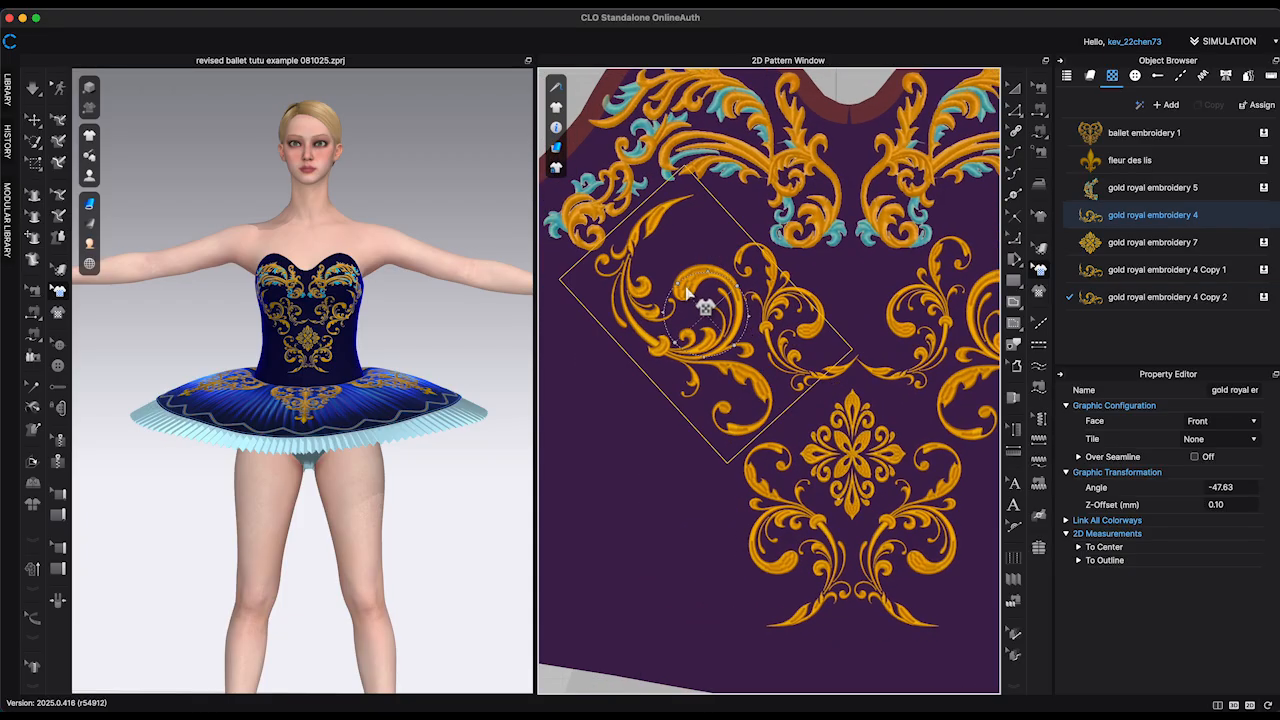
{"action": "middle_click_drag", "start_coordinate": [758, 335], "coordinate": [700, 337]}
{"action": "left_click", "coordinate": [750, 327]}
{"action": "left_click", "coordinate": [771, 338]}
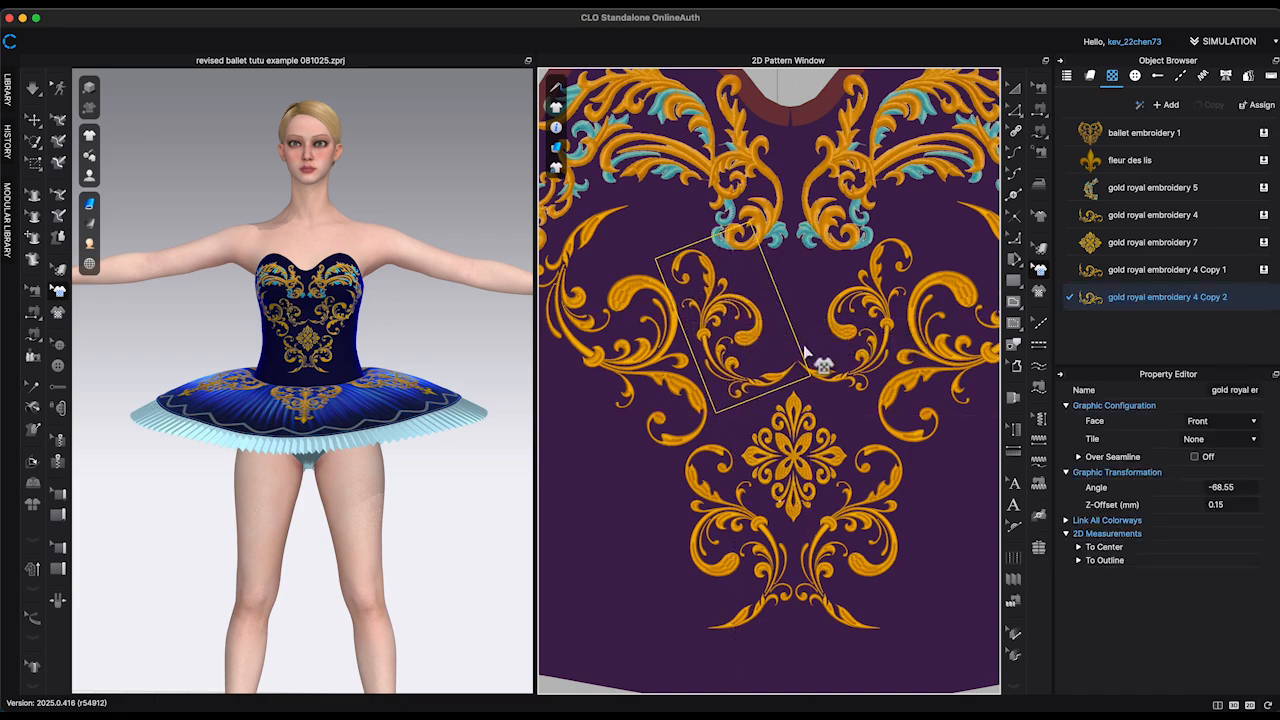
{"action": "scroll", "coordinate": [723, 325], "scroll_direction": "up", "scroll_amount": 1}
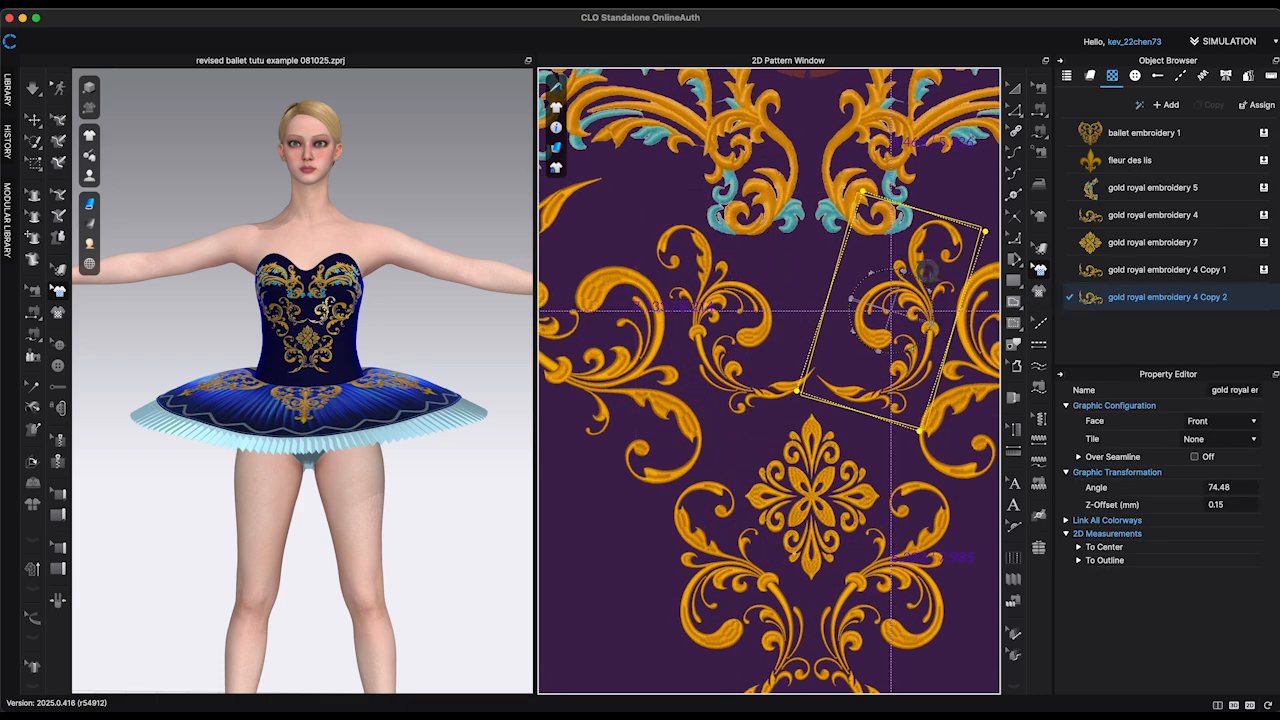
{"action": "left_click_drag", "start_coordinate": [928, 270], "coordinate": [771, 306]}
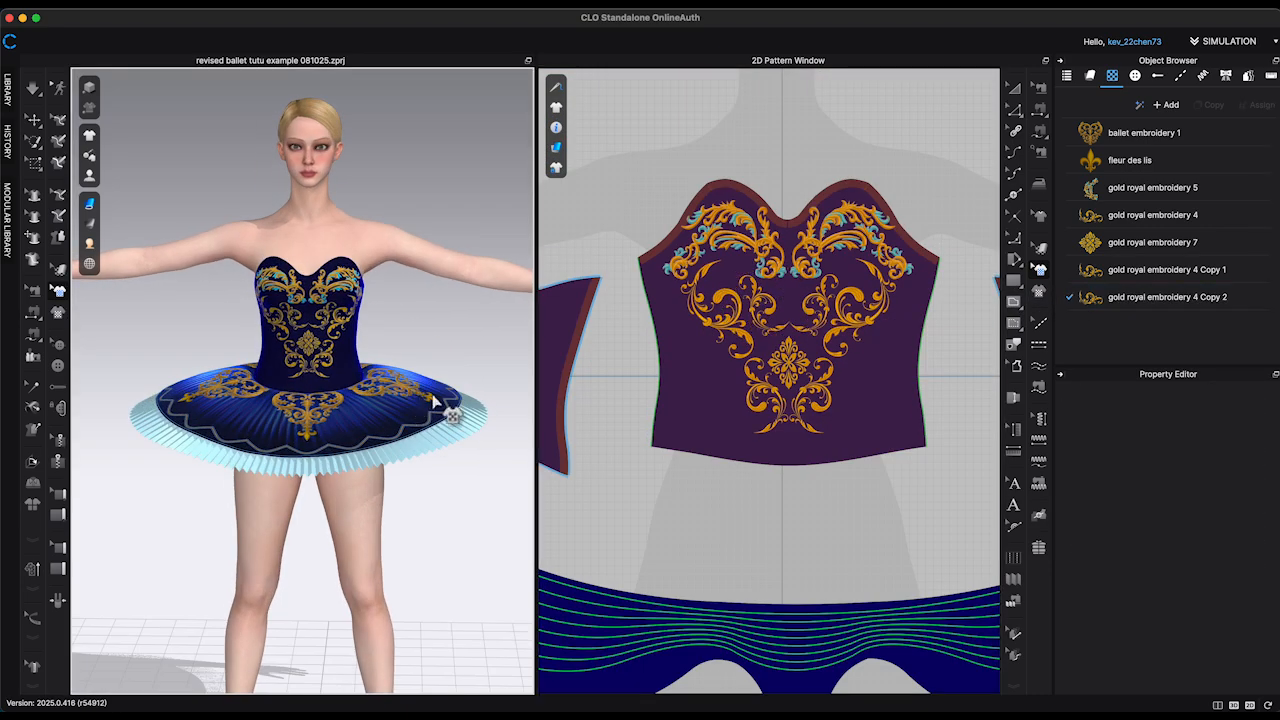
Step: Open the list of garment buttons and activate the Button tool for decorating the bodice front
{"action": "left_click", "coordinate": [1135, 76]}
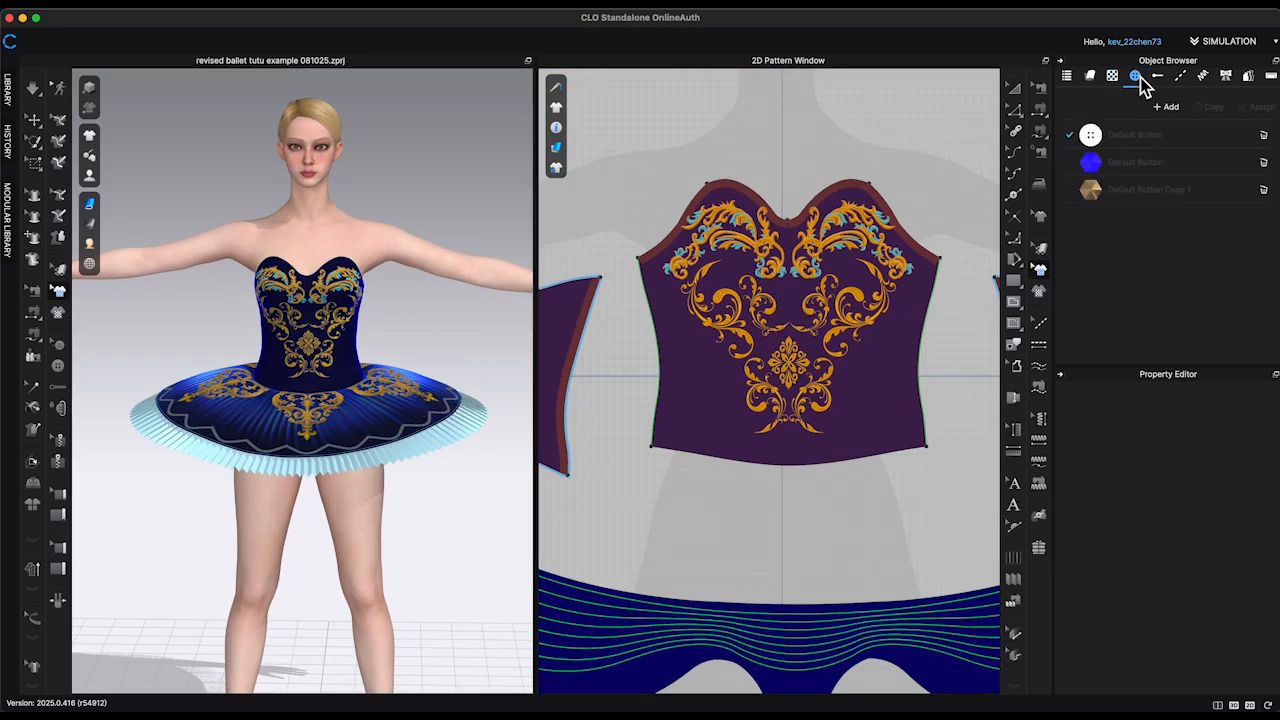
{"action": "left_click", "coordinate": [1140, 162]}
{"action": "left_click", "coordinate": [58, 366]}
{"action": "scroll", "coordinate": [798, 228], "scroll_direction": "up", "scroll_amount": 5}
{"action": "left_click", "coordinate": [684, 299]}
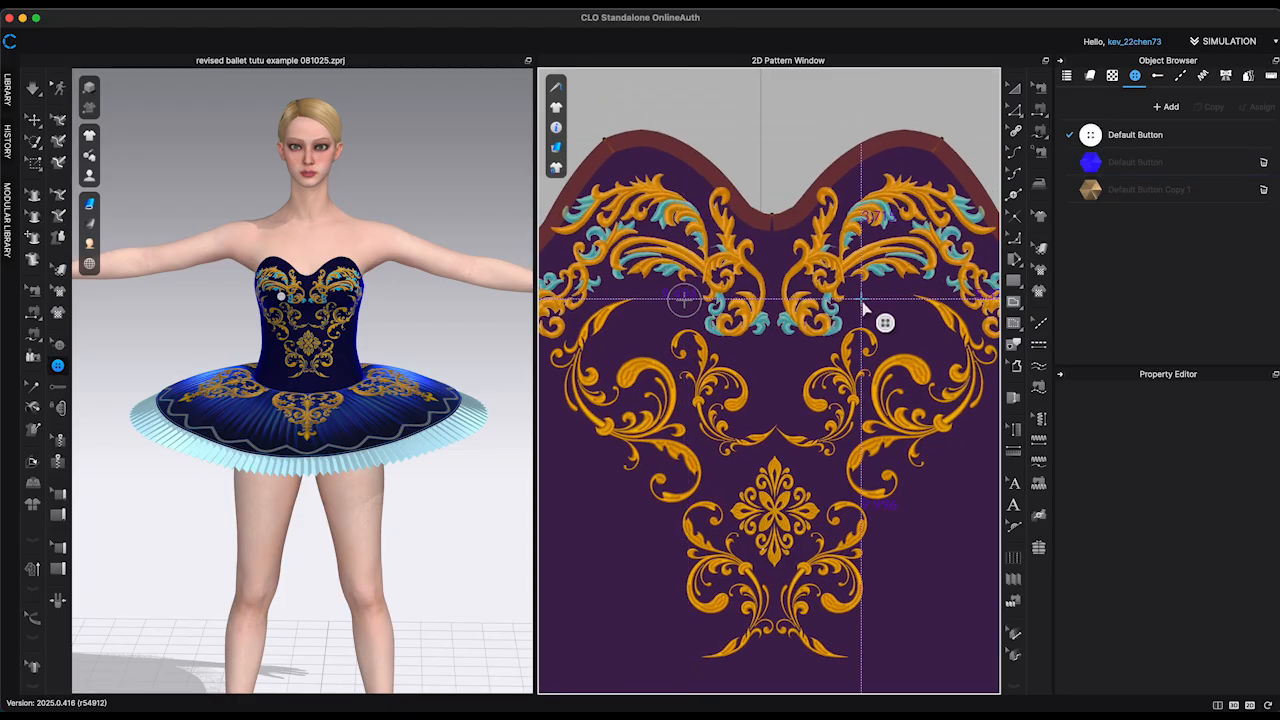
{"action": "key", "text": "super+z"}
{"action": "key", "text": "super+z"}
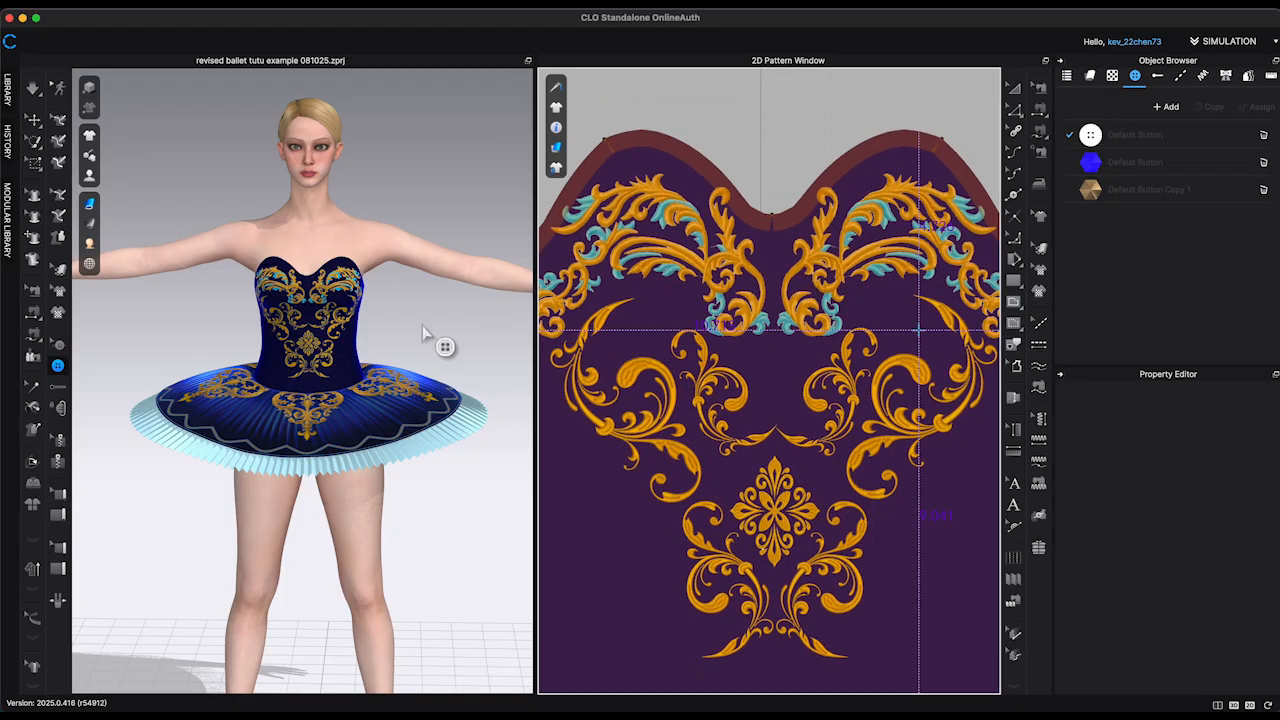
Step: Delete the white four-hole Default Button style and make the blue gem Default Button active
{"action": "scroll", "coordinate": [422, 328], "scroll_direction": "up", "scroll_amount": 5}
{"action": "double_click", "coordinate": [1198, 166]}
{"action": "left_click", "coordinate": [1263, 135]}
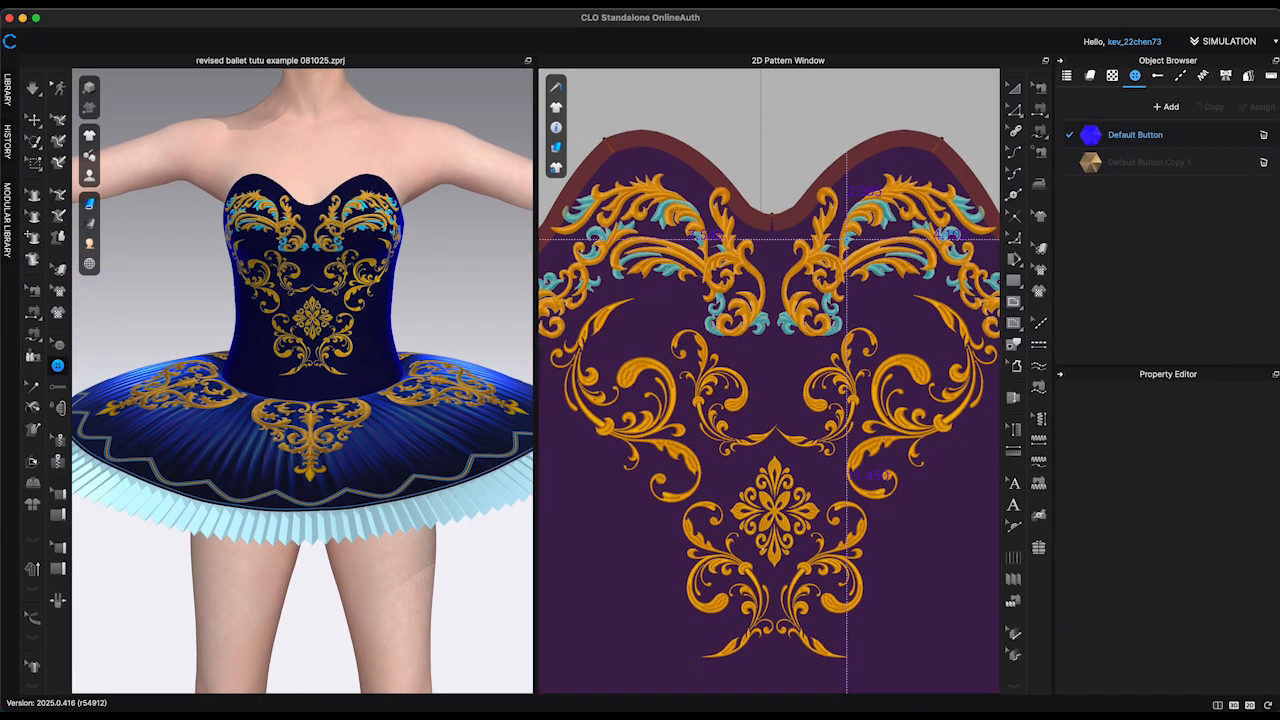
Step: Place blue gem buttons symmetrically around the bodice front embroidery, from the neckline peaks to below the lowest scrolls
{"action": "left_click", "coordinate": [680, 306]}
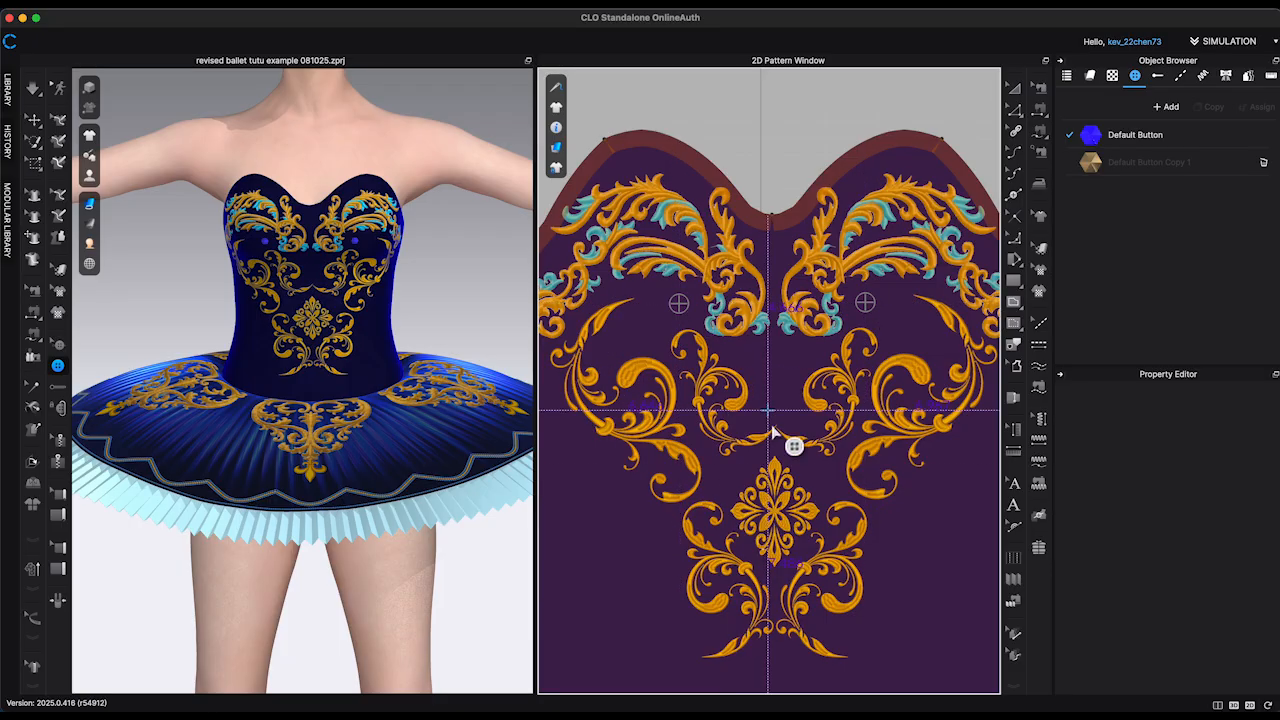
{"action": "left_click", "coordinate": [943, 352]}
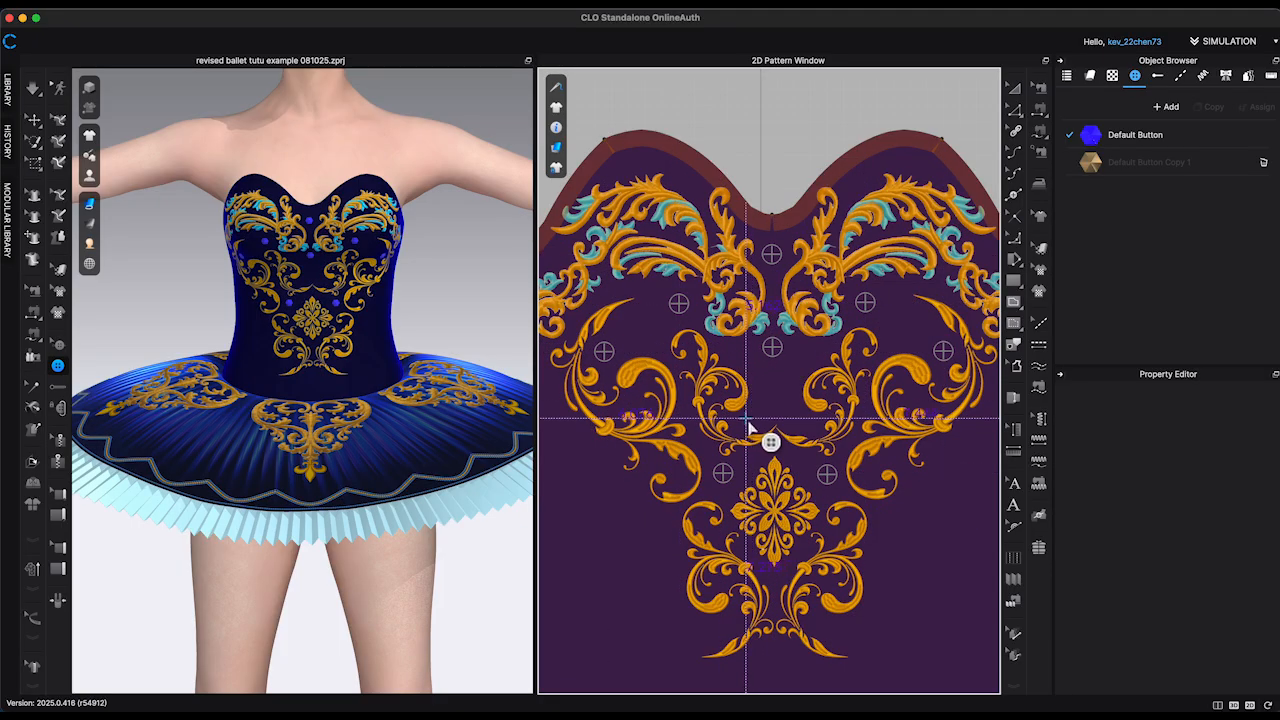
{"action": "scroll", "coordinate": [912, 166], "scroll_direction": "up", "scroll_amount": 1}
{"action": "left_click", "coordinate": [911, 167]}
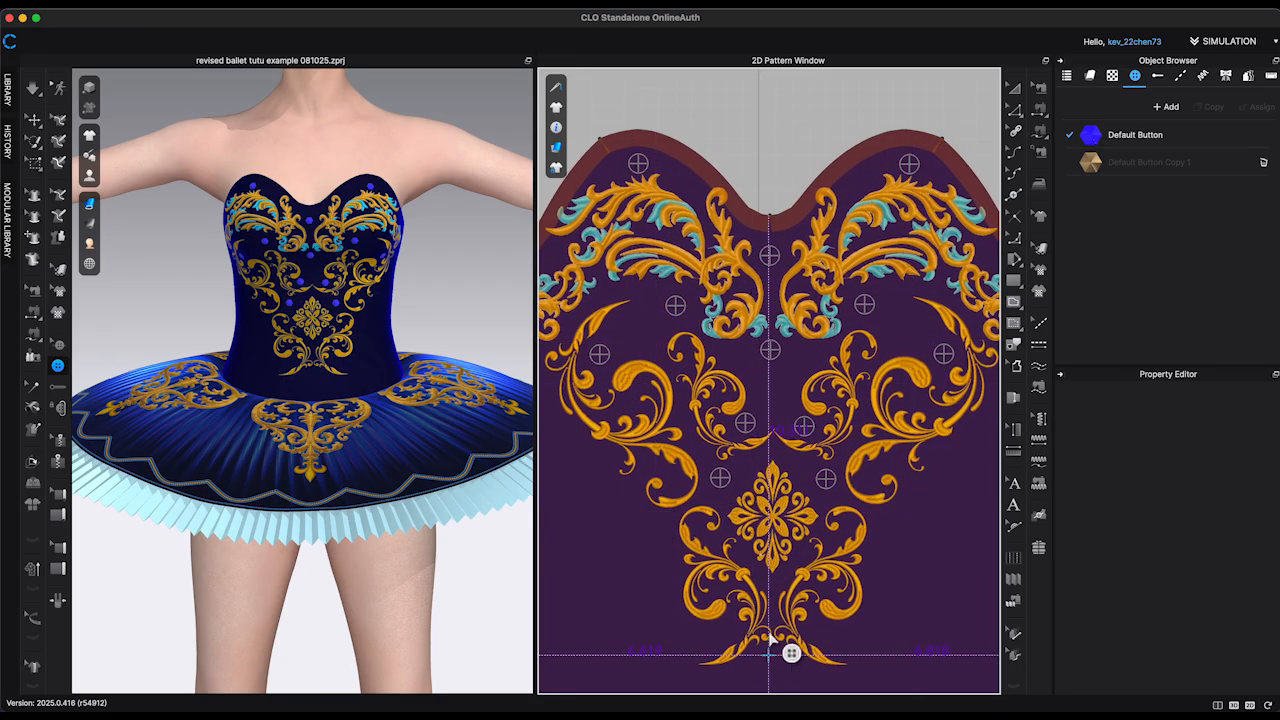
{"action": "middle_click_drag", "start_coordinate": [765, 662], "coordinate": [757, 466]}
{"action": "left_click", "coordinate": [786, 469]}
{"action": "middle_click_drag", "start_coordinate": [857, 325], "coordinate": [857, 381]}
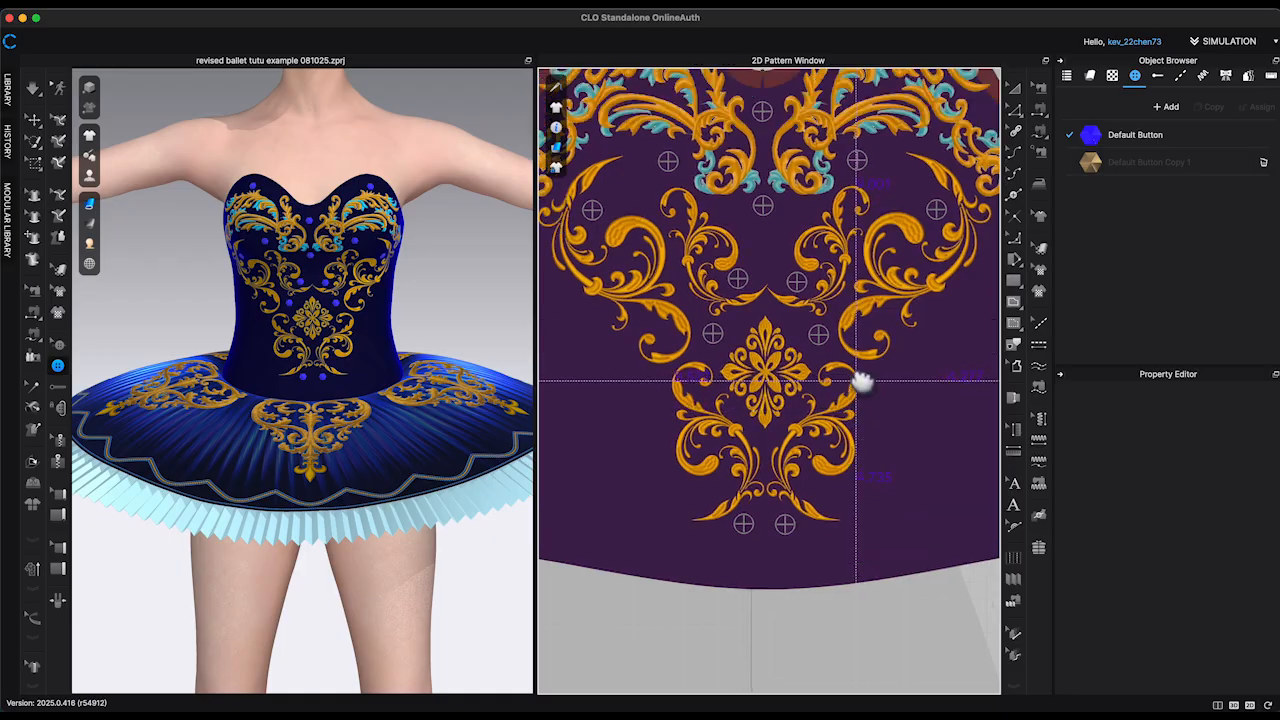
Step: Scatter smaller Default Button Copy 1 gems symmetrically between the blue gems across the bodice front
{"action": "scroll", "coordinate": [650, 184], "scroll_direction": "down", "scroll_amount": 3}
{"action": "left_click", "coordinate": [646, 197]}
{"action": "scroll", "coordinate": [646, 197], "scroll_direction": "up", "scroll_amount": 3}
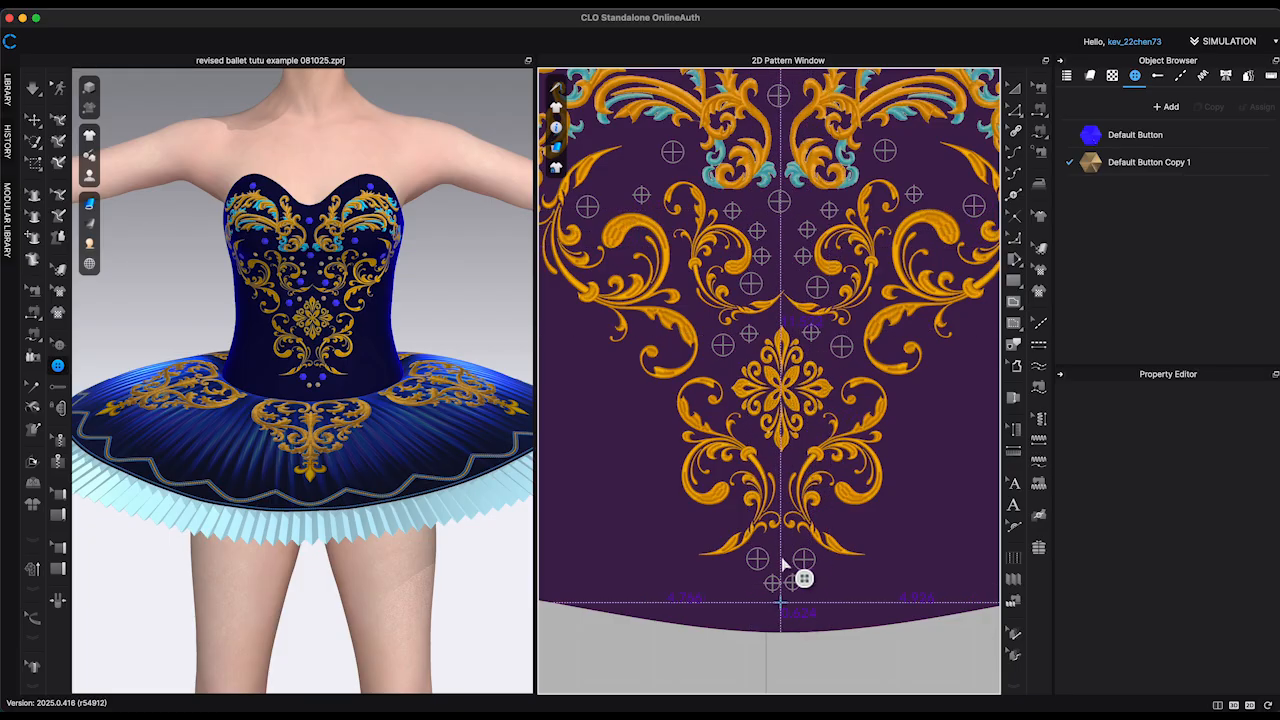
{"action": "scroll", "coordinate": [700, 230], "scroll_direction": "up", "scroll_amount": 3}
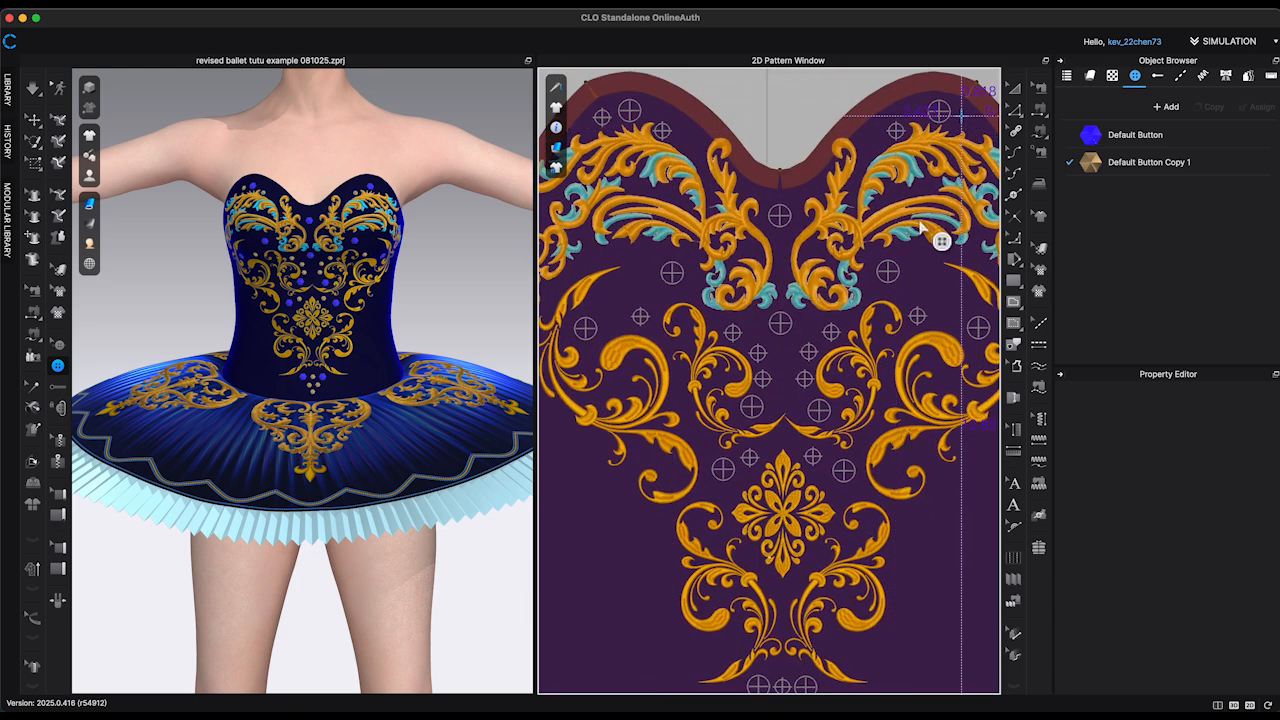
{"action": "scroll", "coordinate": [737, 318], "scroll_direction": "down", "scroll_amount": 3}
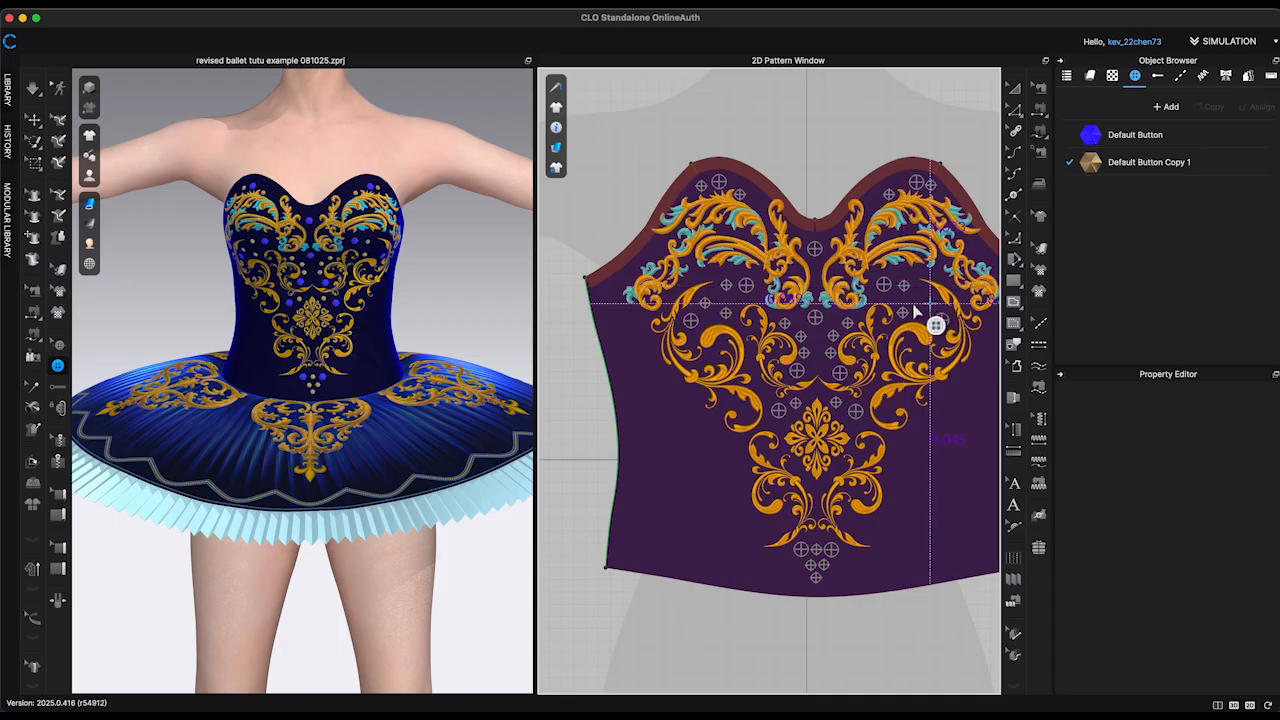
Step: Inspect the jeweled bodice on the avatar from several angles and toggle the high-quality render display
{"action": "right_click_drag", "start_coordinate": [484, 290], "coordinate": [511, 277]}
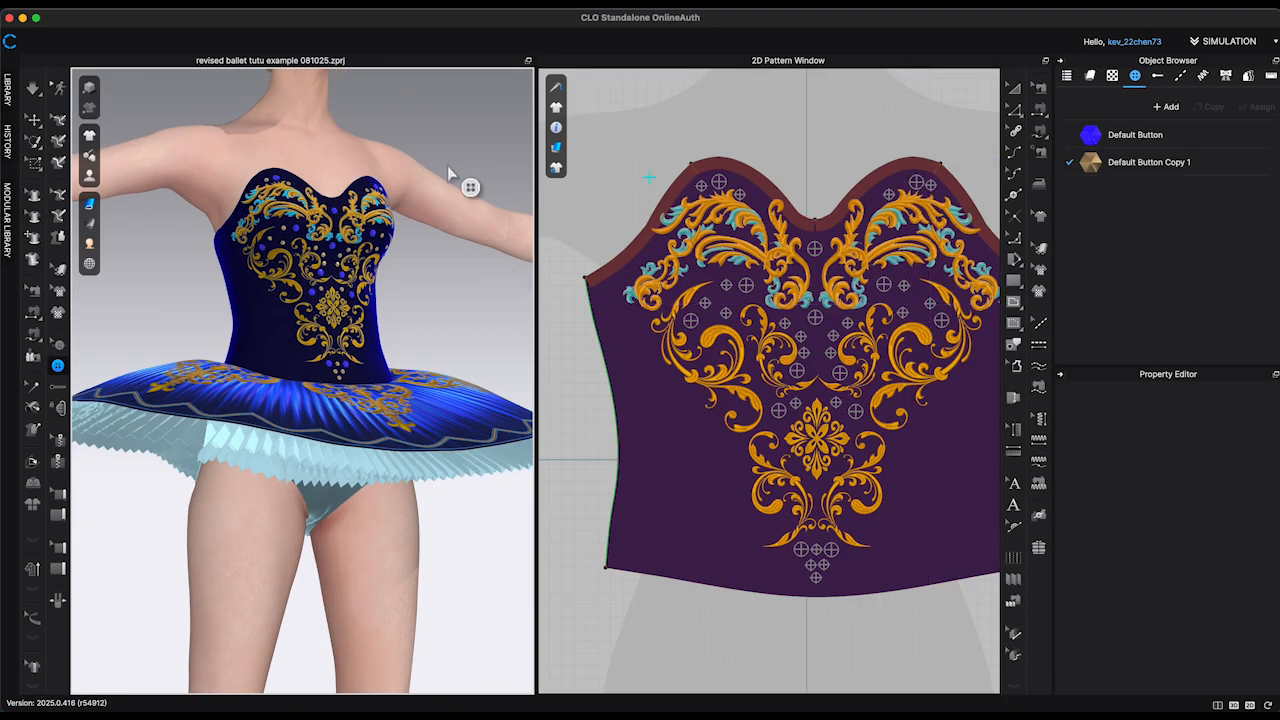
{"action": "left_click", "coordinate": [38, 125]}
{"action": "right_click_drag", "start_coordinate": [522, 193], "coordinate": [465, 201]}
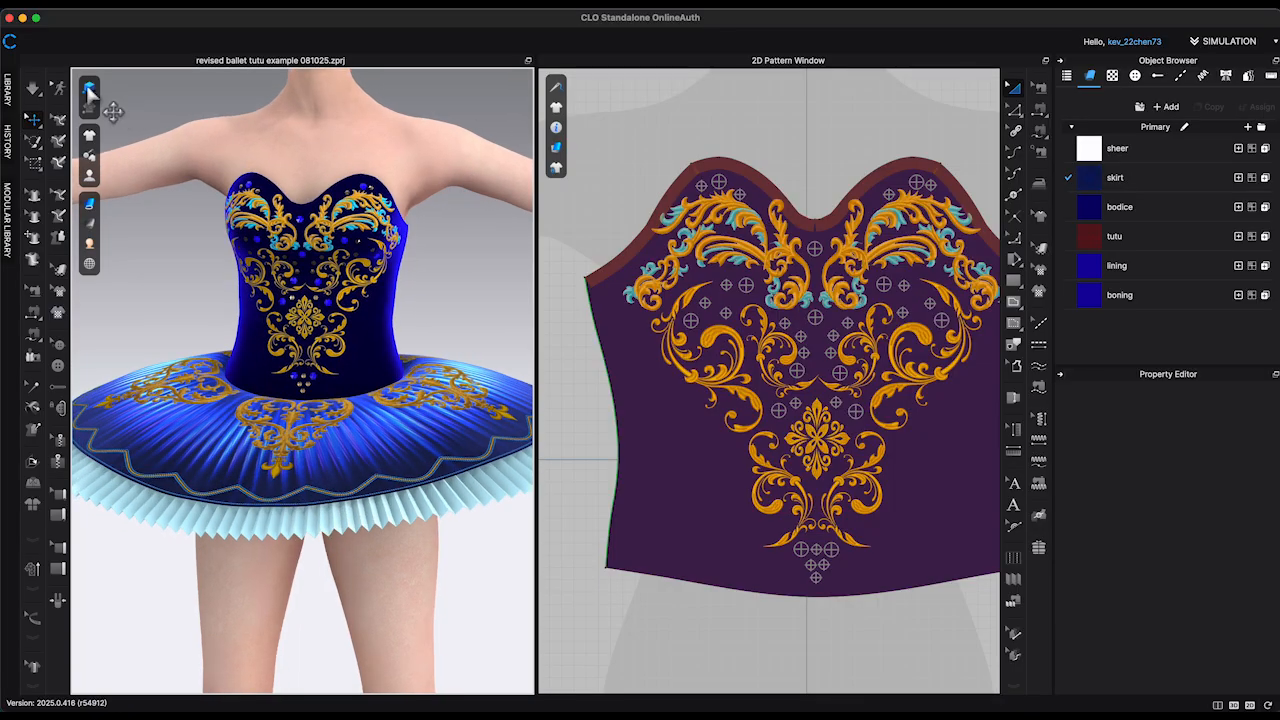
{"action": "left_click", "coordinate": [89, 92]}
Step: Select all the placed gem buttons on the garment and open a shared property for editing
{"action": "scroll", "coordinate": [831, 224], "scroll_direction": "down", "scroll_amount": 8}
{"action": "left_click", "coordinate": [62, 347]}
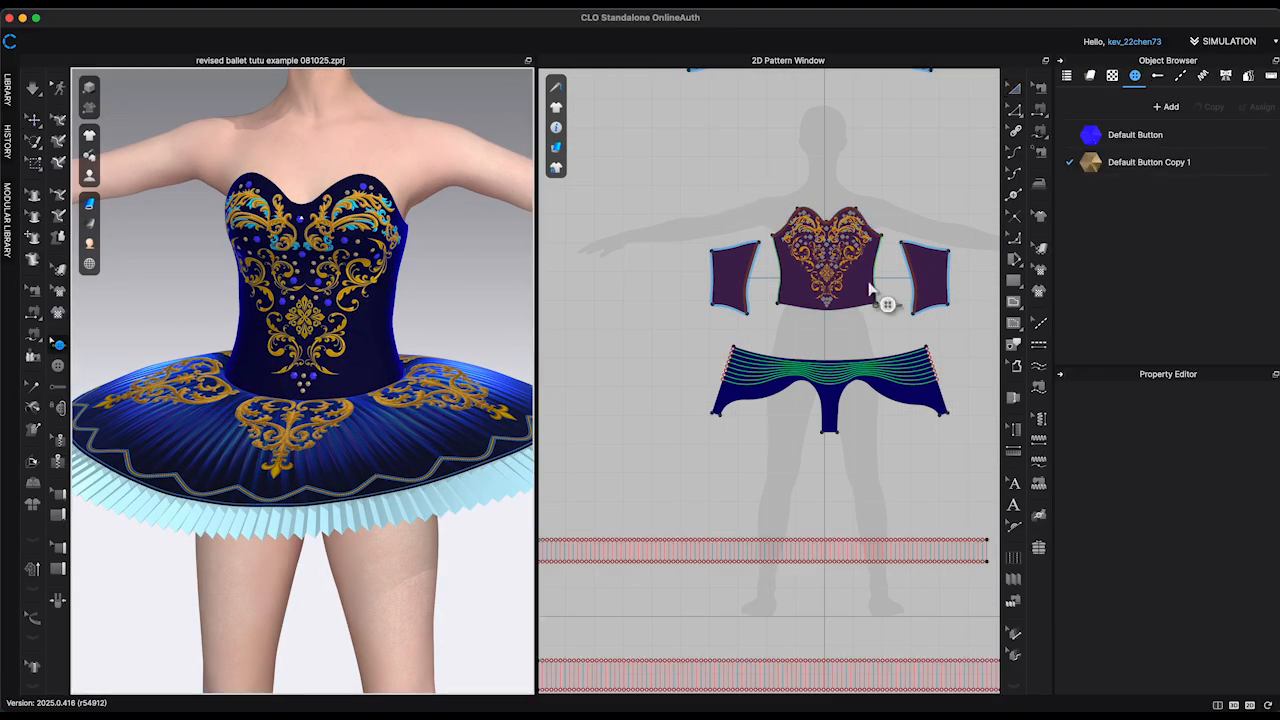
{"action": "key", "text": "super+a"}
{"action": "left_click", "coordinate": [1198, 455]}
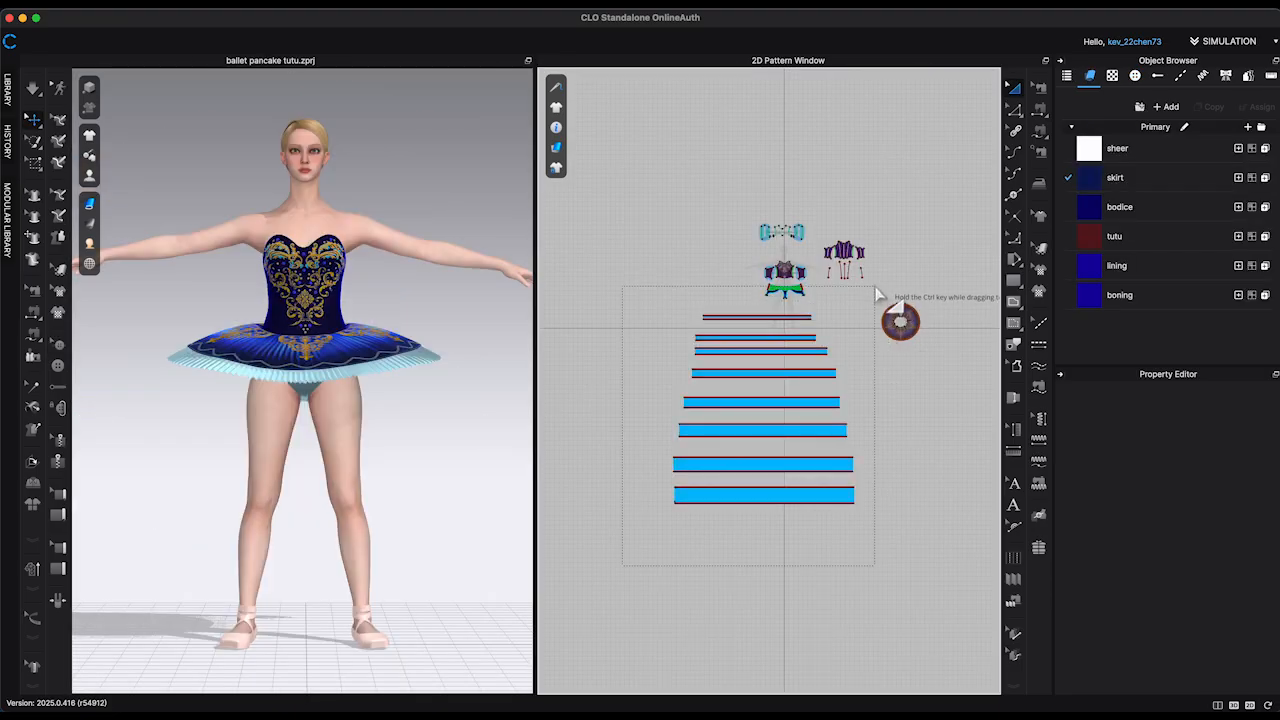
{"action": "left_click_drag", "start_coordinate": [864, 290], "coordinate": [866, 293]}
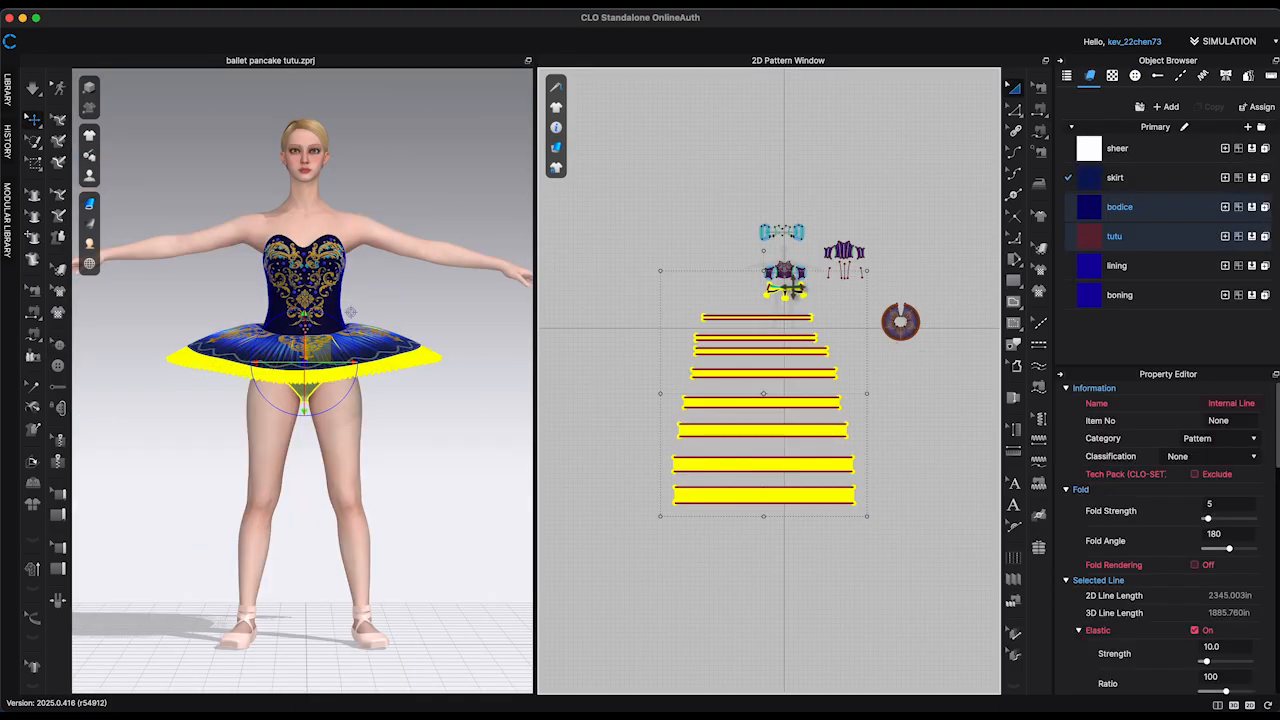
{"action": "right_click", "coordinate": [792, 289]}
{"action": "left_click", "coordinate": [657, 313]}
Step: Select only the long tutu layer strips and unfreeze them
{"action": "left_click_drag", "start_coordinate": [628, 578], "coordinate": [858, 326]}
{"action": "right_click", "coordinate": [820, 349]}
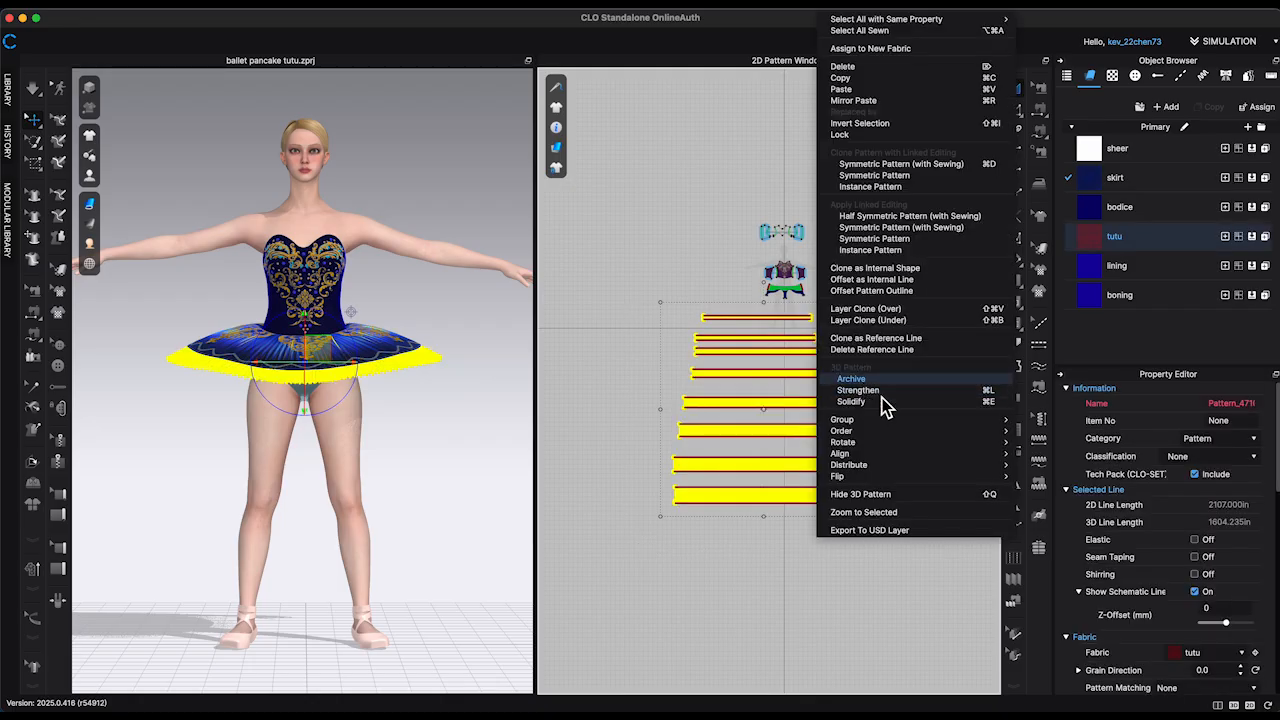
{"action": "left_click", "coordinate": [880, 395]}
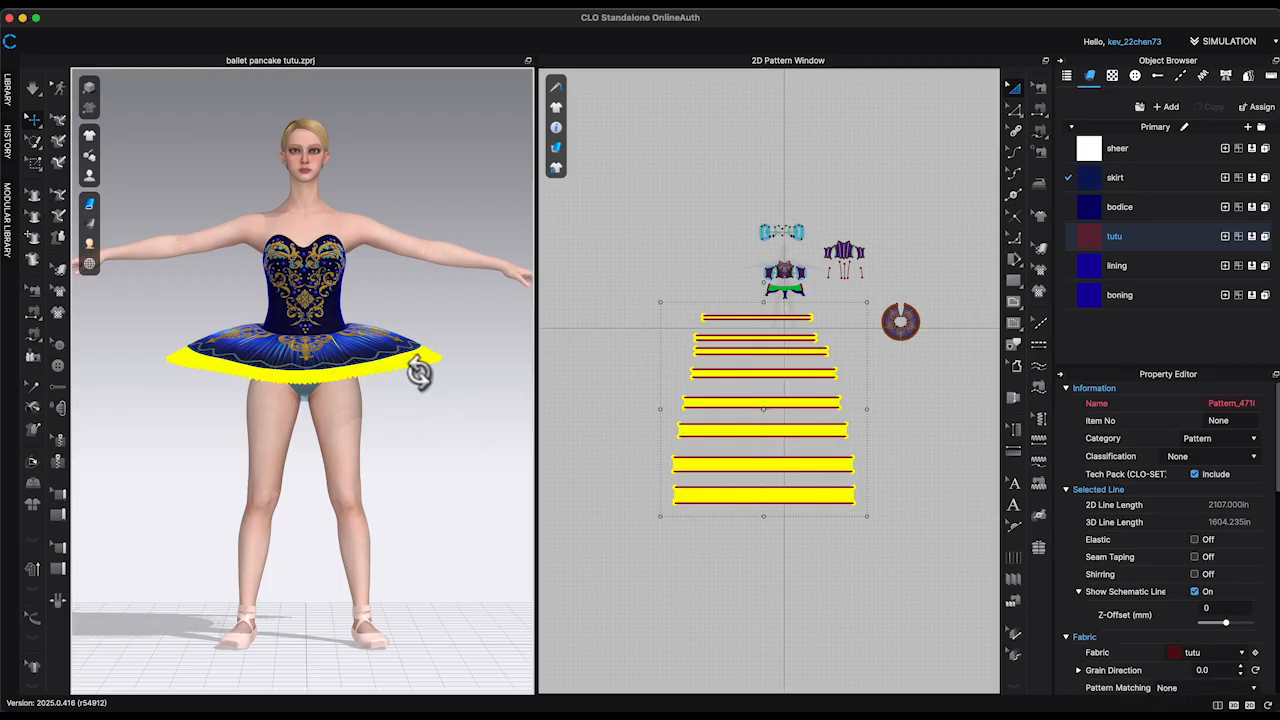
{"action": "right_click", "coordinate": [418, 373]}
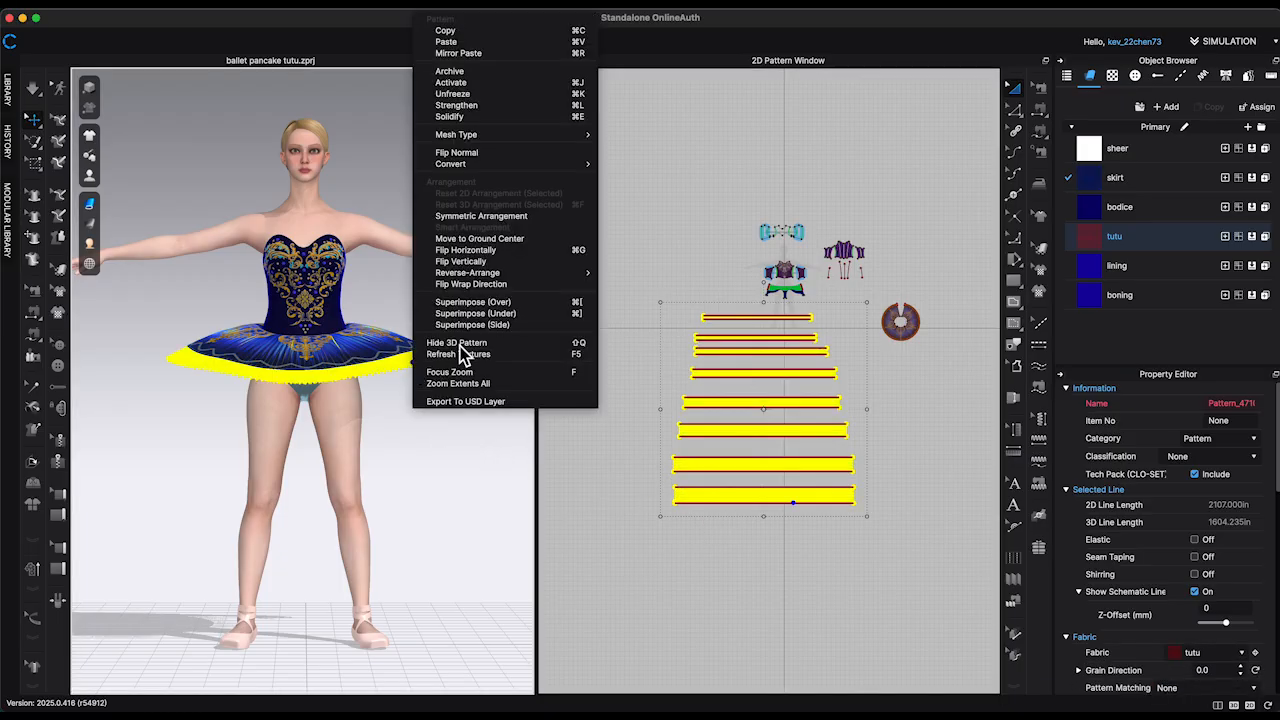
{"action": "left_click", "coordinate": [626, 349]}
{"action": "left_click", "coordinate": [512, 373]}
{"action": "right_click_drag", "start_coordinate": [512, 373], "coordinate": [527, 370]}
Step: Set the tutu fabric's base color to gold CF9A20 from the Coloro 3500 palette
{"action": "left_click", "coordinate": [1144, 237]}
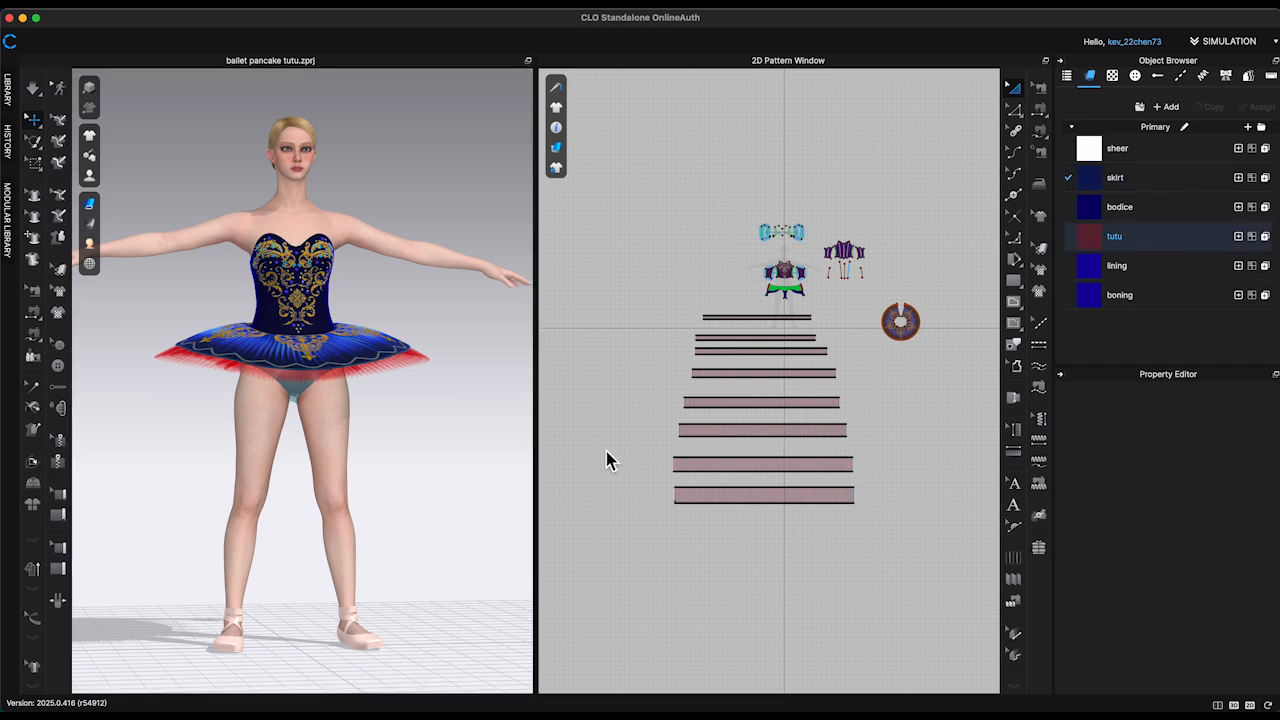
{"action": "scroll", "coordinate": [471, 453], "scroll_direction": "up", "scroll_amount": 3}
{"action": "right_click_drag", "start_coordinate": [471, 453], "coordinate": [481, 447]}
{"action": "scroll", "coordinate": [1240, 643], "scroll_direction": "down", "scroll_amount": 5}
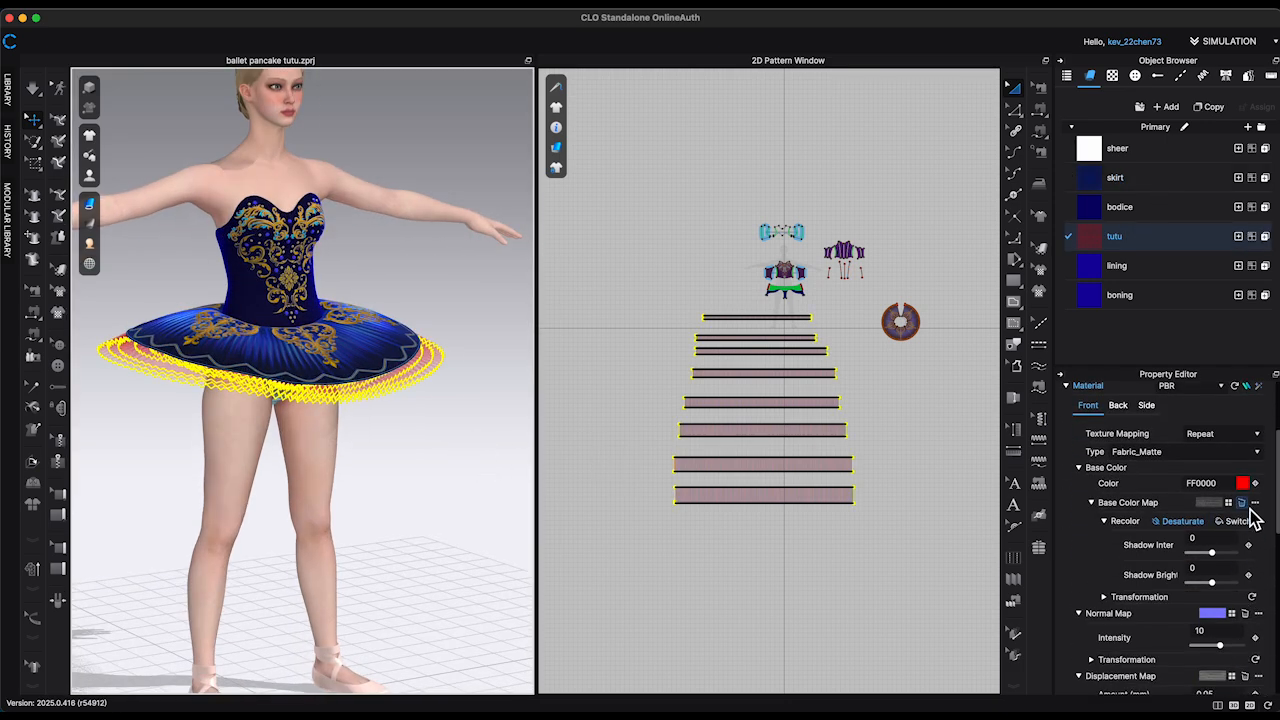
{"action": "left_click", "coordinate": [1242, 483]}
{"action": "scroll", "coordinate": [816, 325], "scroll_direction": "down", "scroll_amount": 10}
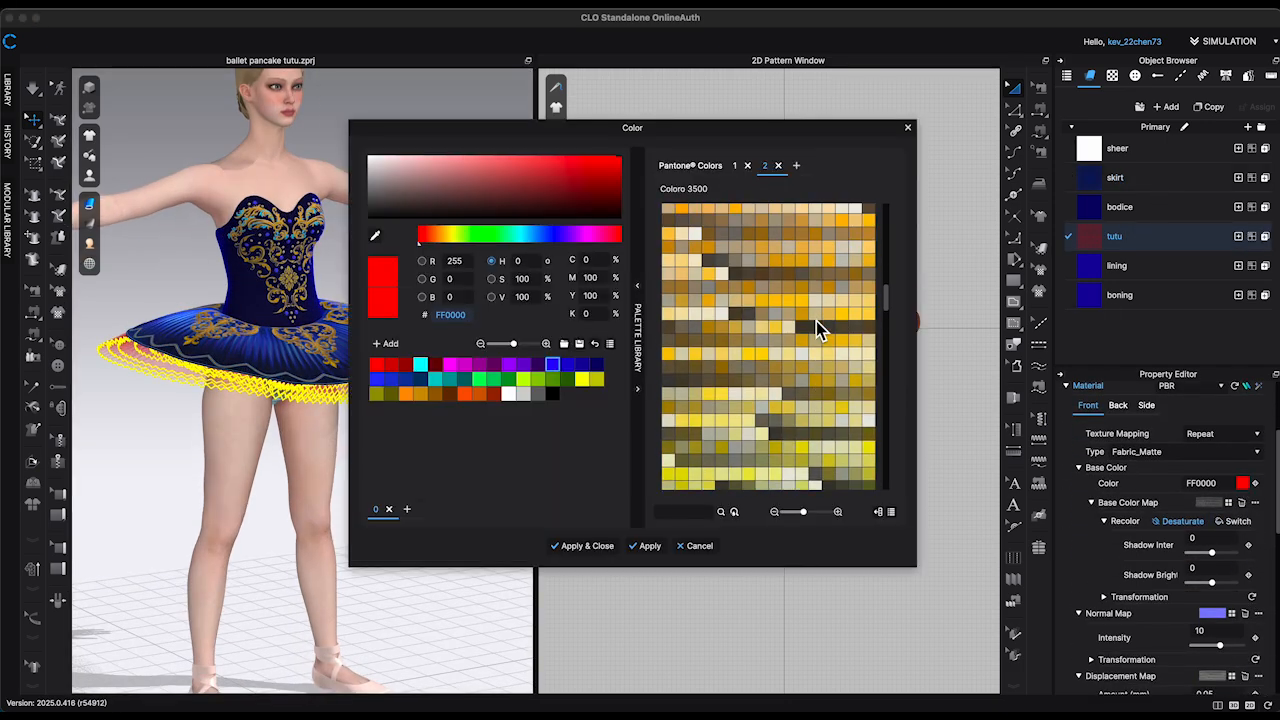
{"action": "scroll", "coordinate": [810, 326], "scroll_direction": "up", "scroll_amount": 1}
{"action": "left_click", "coordinate": [716, 278]}
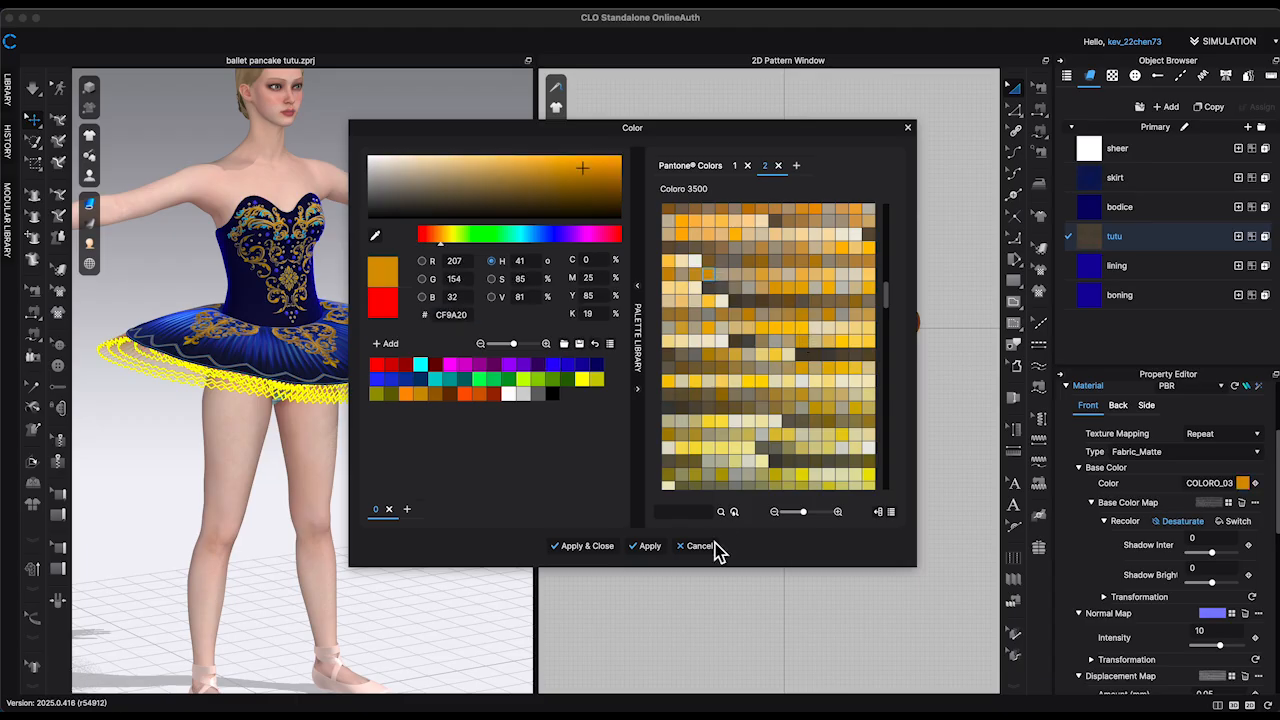
{"action": "left_click", "coordinate": [560, 546]}
{"action": "left_click_drag", "start_coordinate": [429, 557], "coordinate": [472, 540]}
Step: Remove the base color, normal, displacement and opacity maps from the tutu fabric
{"action": "left_click", "coordinate": [1114, 236]}
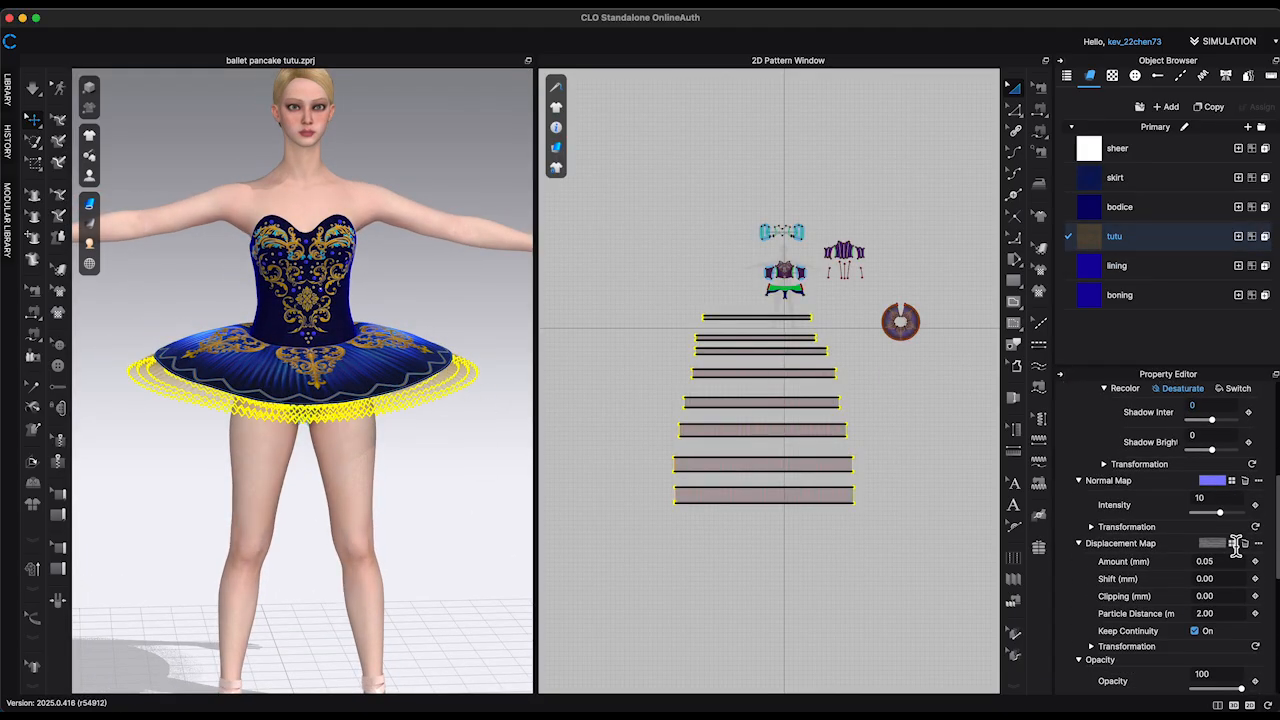
{"action": "scroll", "coordinate": [1255, 448], "scroll_direction": "down", "scroll_amount": 3}
{"action": "left_click", "coordinate": [1246, 452]}
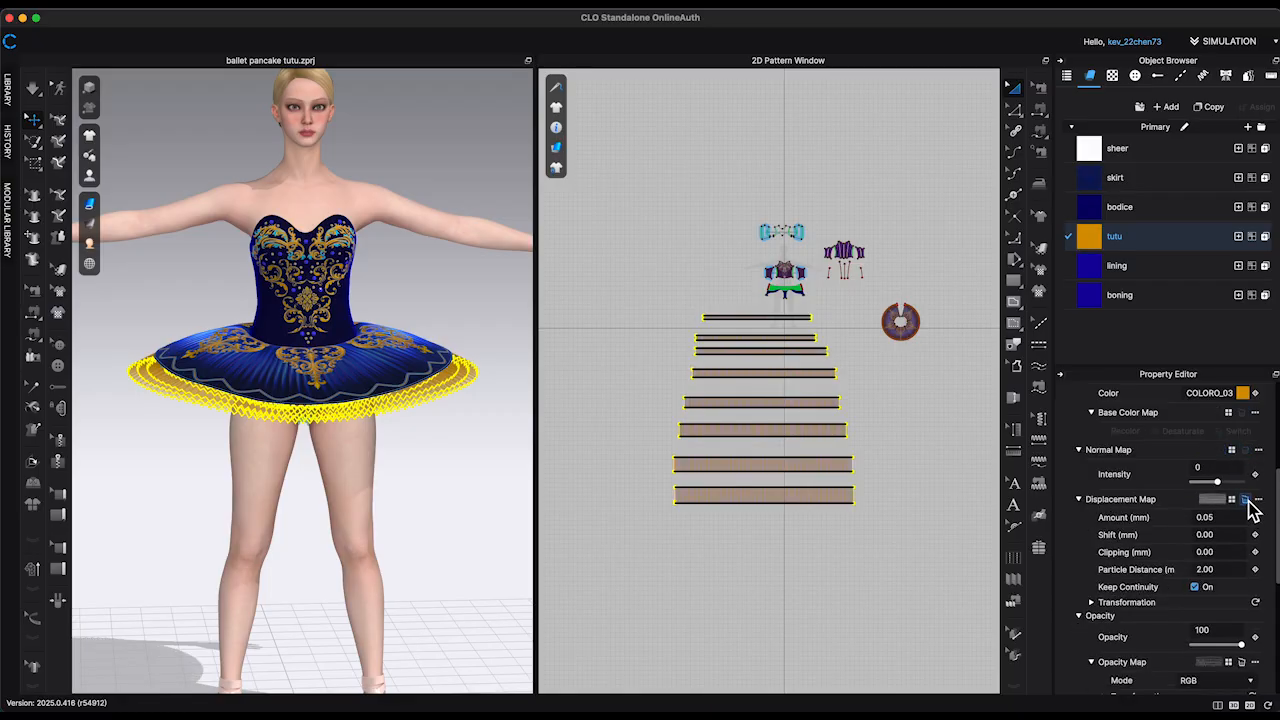
{"action": "left_click", "coordinate": [1246, 502]}
{"action": "scroll", "coordinate": [1161, 630], "scroll_direction": "down", "scroll_amount": 1}
{"action": "left_click", "coordinate": [1242, 639]}
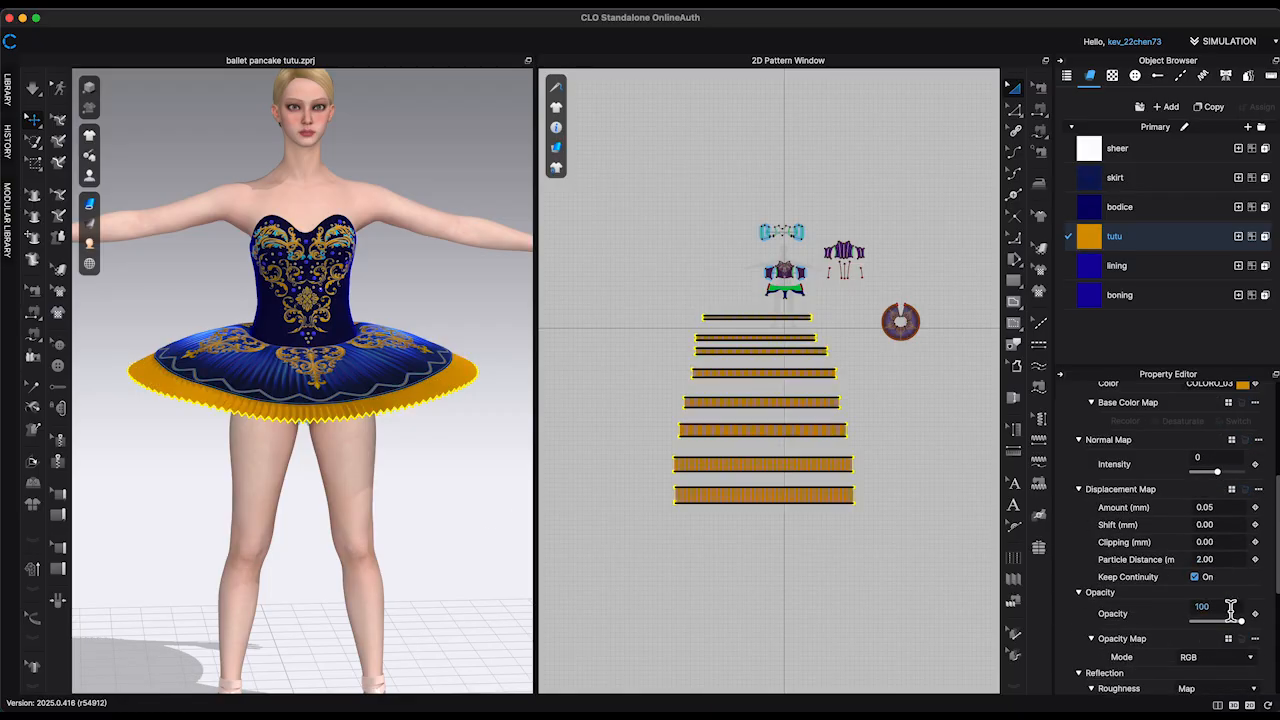
Step: Set the tutu fabric's opacity to 30
{"action": "scroll", "coordinate": [1235, 560], "scroll_direction": "down", "scroll_amount": 2}
{"action": "type", "text": "30"}
{"action": "key", "text": "Return"}
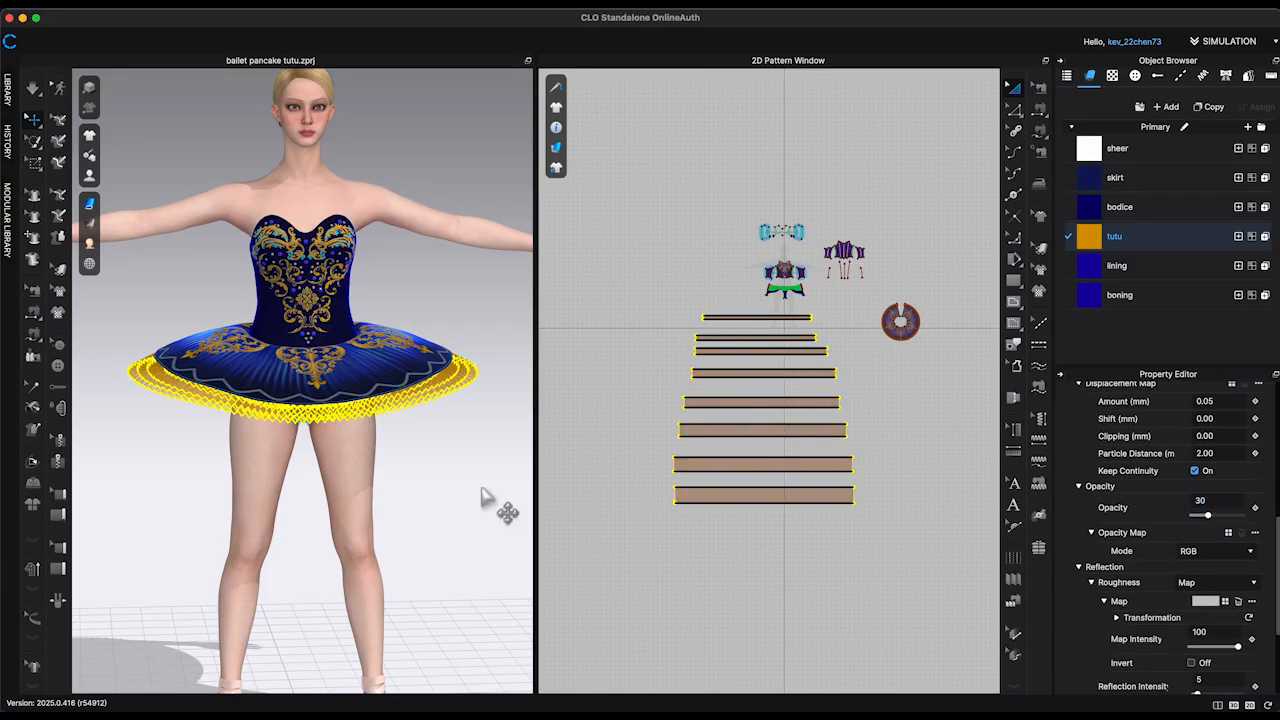
Step: Unfreeze the brief pattern beneath the tutu
{"action": "left_click", "coordinate": [483, 498]}
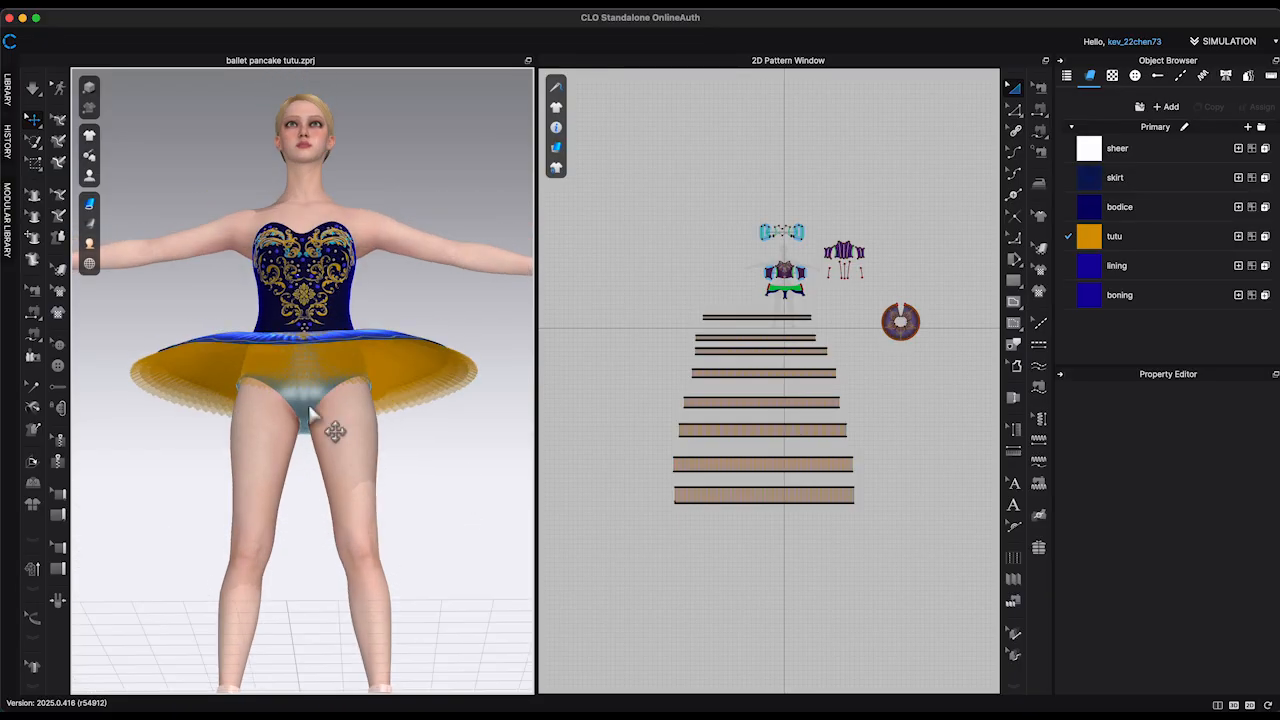
{"action": "right_click", "coordinate": [310, 413]}
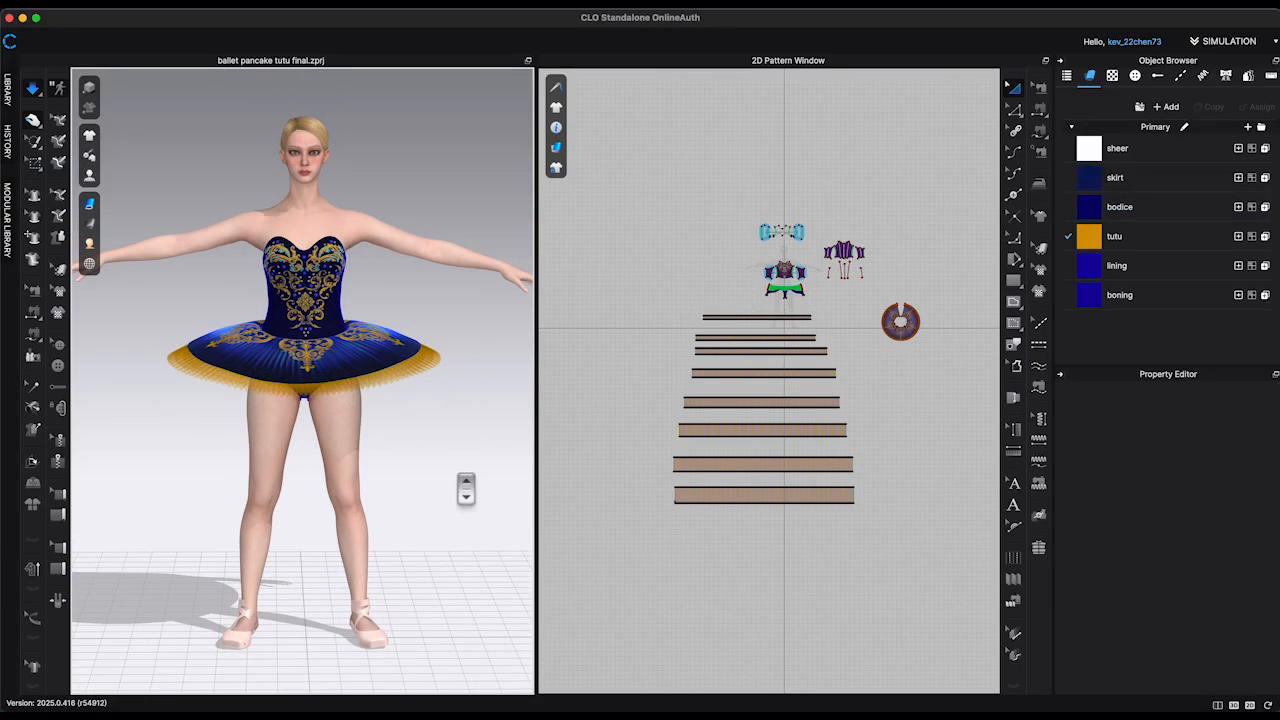
Step: With simulation running, pull the skirt's front edge outward and down to settle the tutu layers around the avatar
{"action": "right_click_drag", "start_coordinate": [474, 475], "coordinate": [491, 476]}
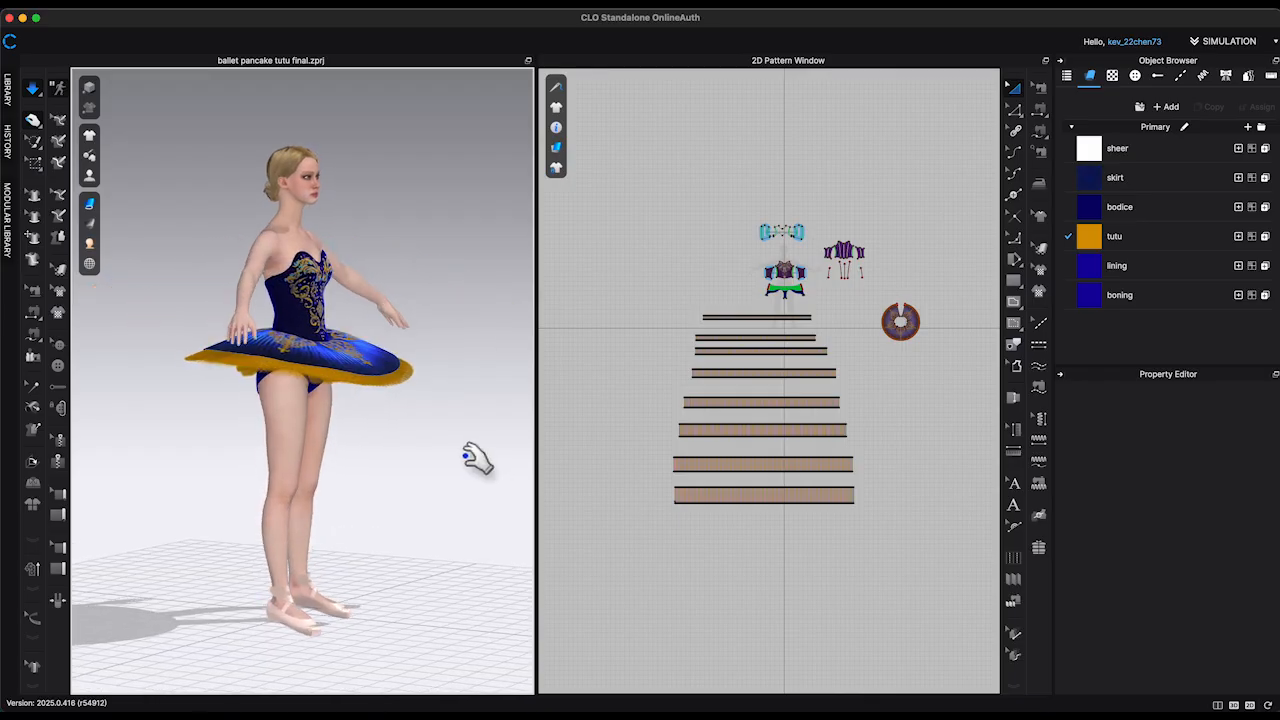
{"action": "right_click_drag", "start_coordinate": [404, 384], "coordinate": [432, 422]}
{"action": "left_click", "coordinate": [400, 375]}
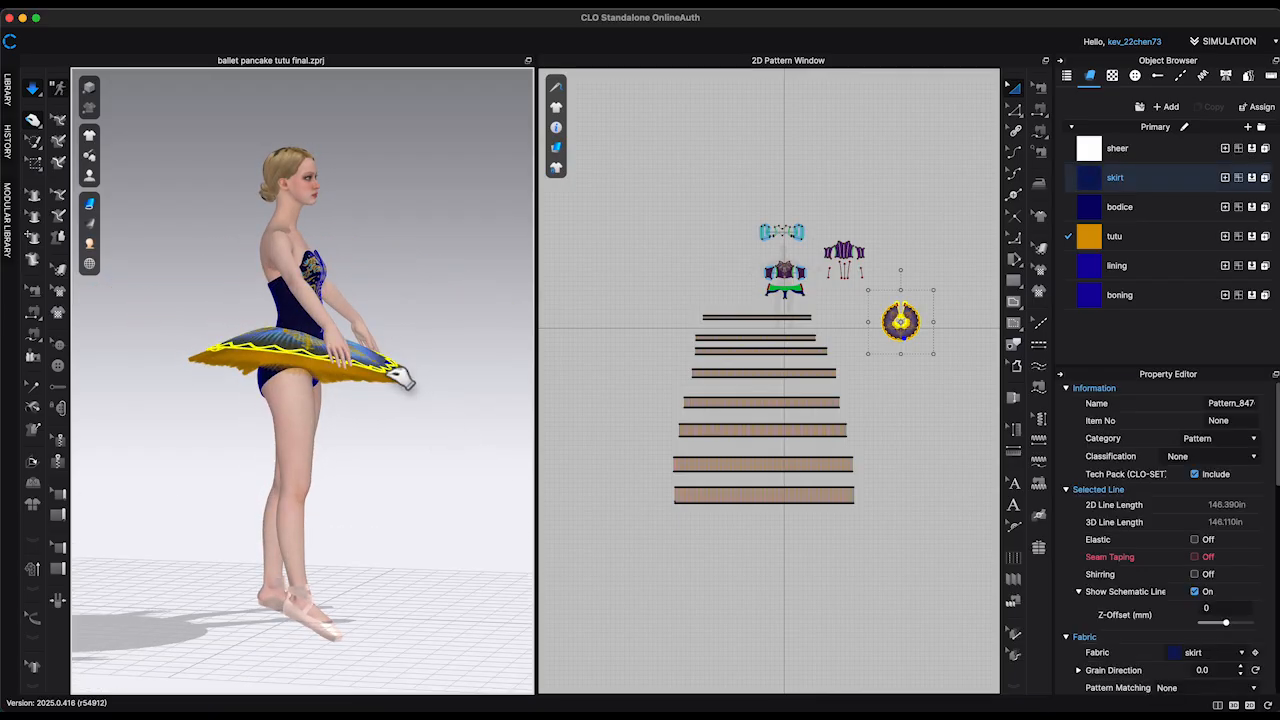
{"action": "right_click_drag", "start_coordinate": [400, 375], "coordinate": [430, 420]}
{"action": "left_click", "coordinate": [397, 365]}
{"action": "left_click", "coordinate": [384, 407]}
{"action": "left_click", "coordinate": [382, 406]}
{"action": "left_click", "coordinate": [429, 420]}
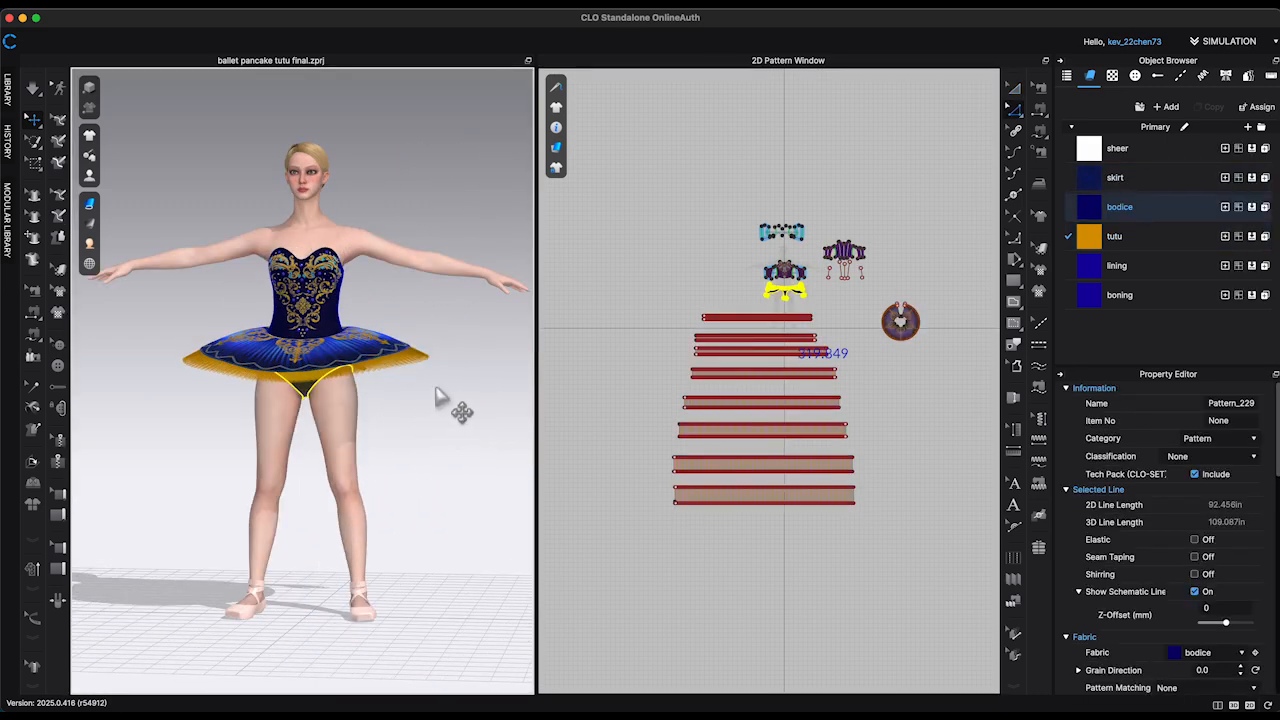
Step: Show the avatar's joints and rotate both arms at the shoulders so they reach forward over the tutu
{"action": "key", "text": "shift+x"}
{"action": "left_click", "coordinate": [284, 245]}
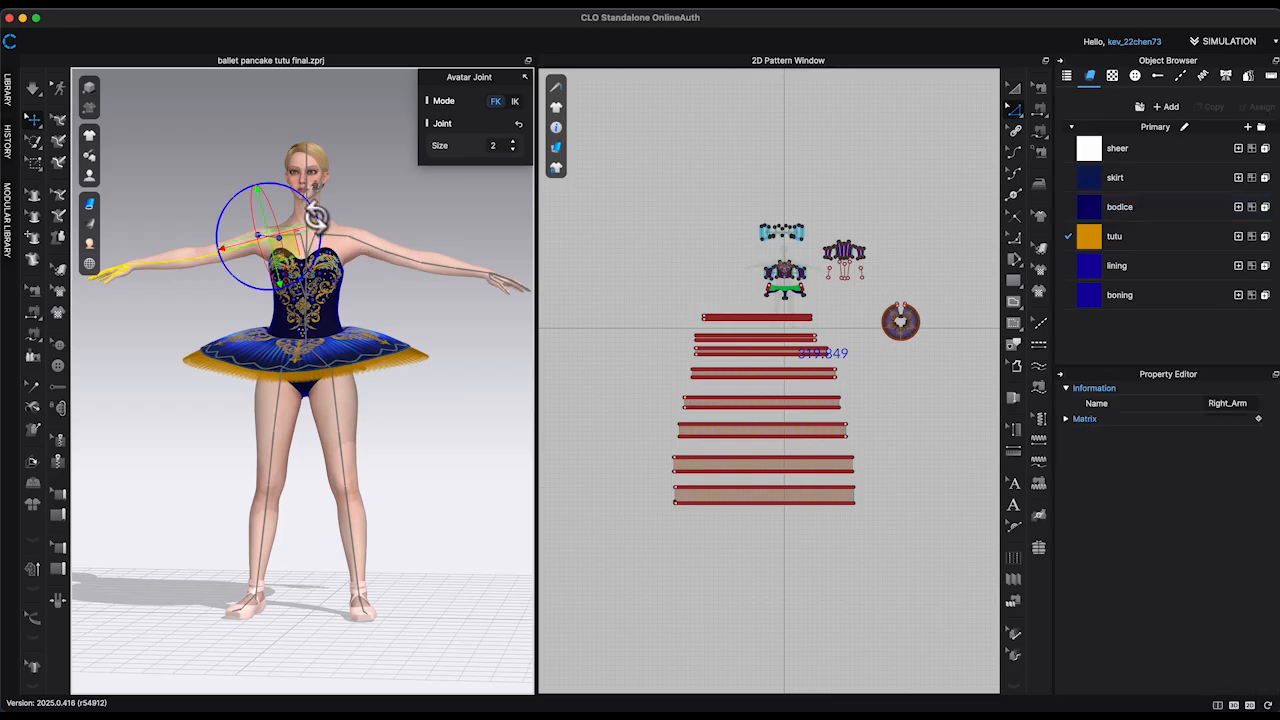
{"action": "left_click_drag", "start_coordinate": [298, 203], "coordinate": [290, 198]}
{"action": "right_click_drag", "start_coordinate": [388, 248], "coordinate": [480, 260]}
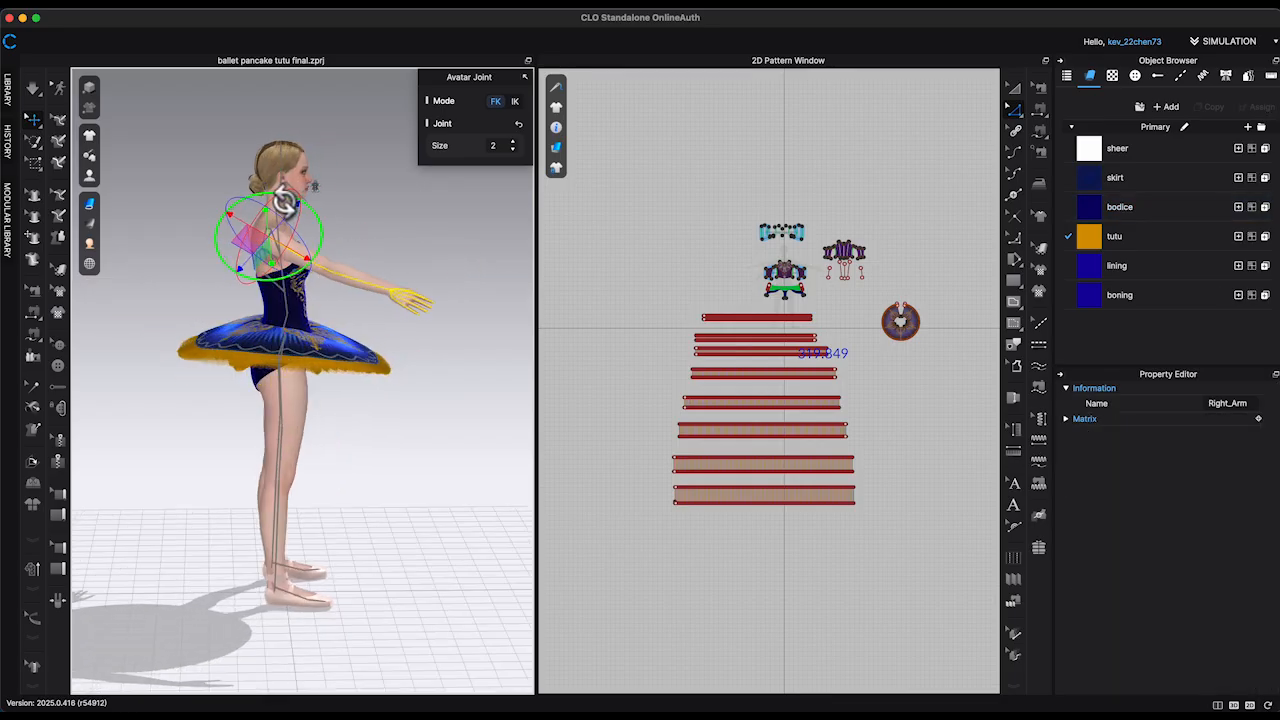
{"action": "right_click_drag", "start_coordinate": [285, 203], "coordinate": [404, 229]}
{"action": "right_click_drag", "start_coordinate": [395, 277], "coordinate": [423, 257]}
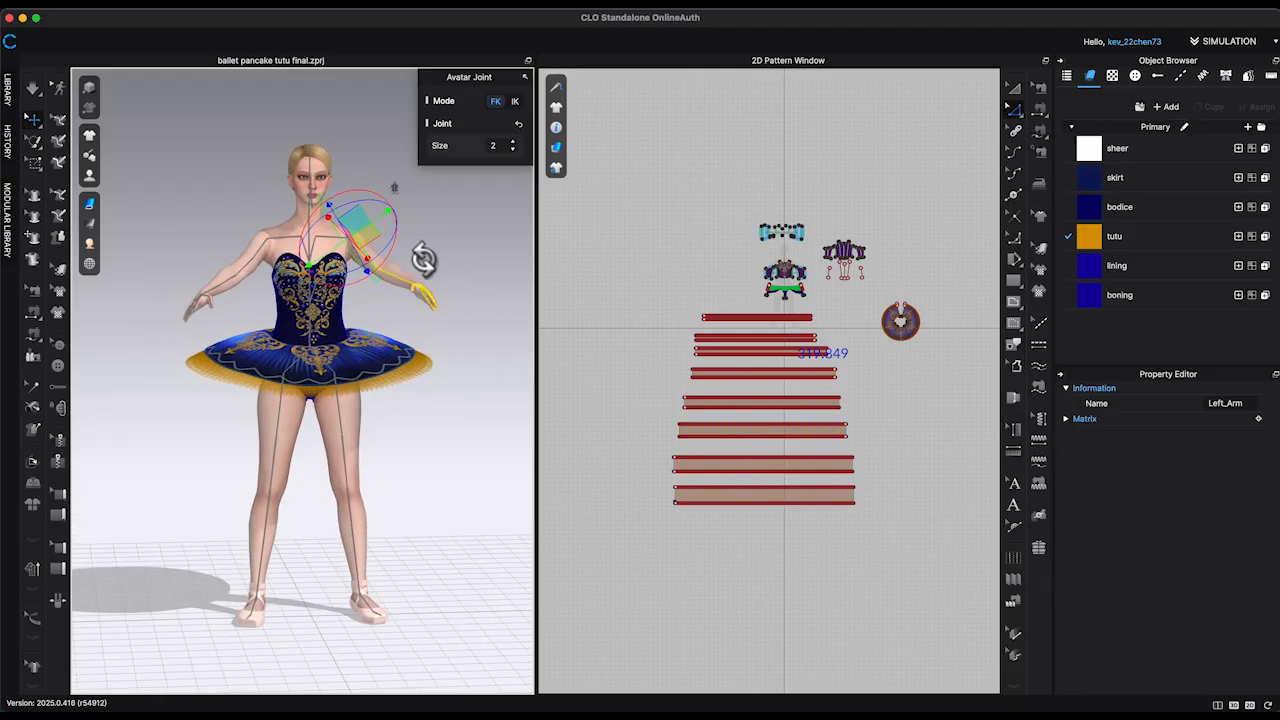
{"action": "left_click", "coordinate": [465, 291]}
Step: Apply a ballet pose to the avatar with hands crossed in front and legs crossed on pointe
{"action": "key", "text": "2"}
{"action": "left_click", "coordinate": [190, 14]}
{"action": "mouse_move", "coordinate": [215, 48]}
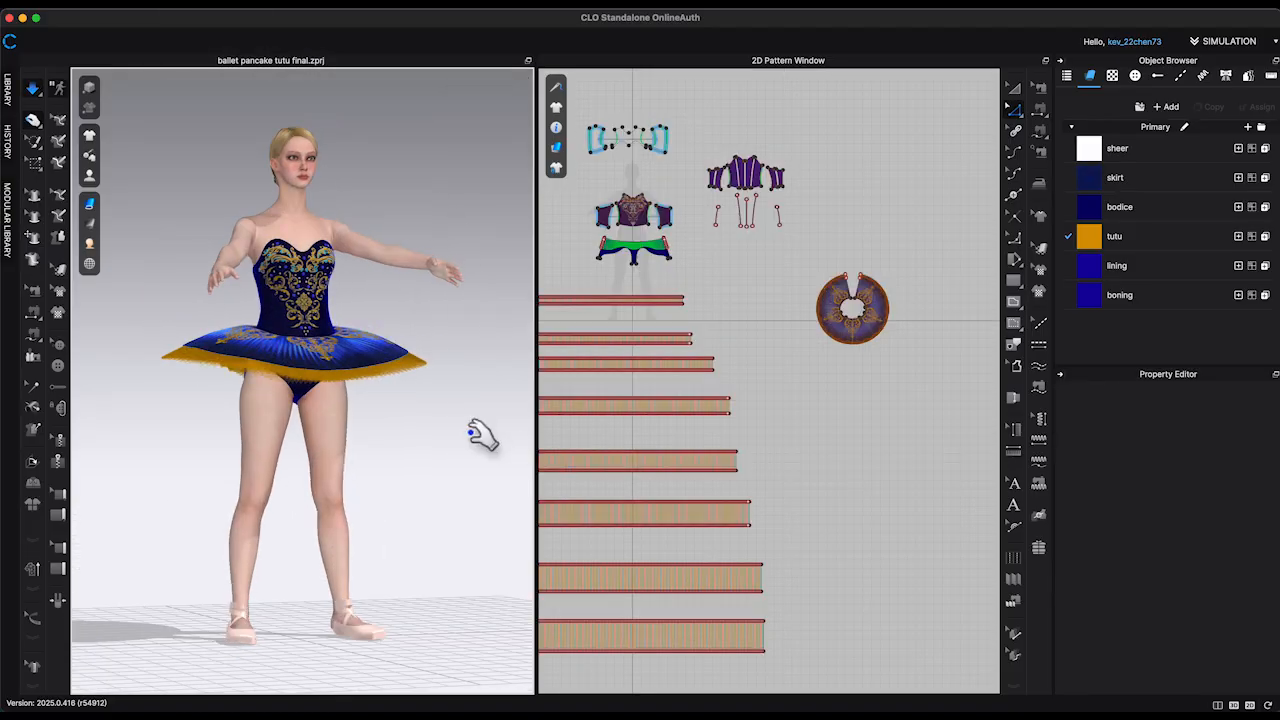
Step: Simulate the avatar's move into the ballet pose, pulling the lowest tutu layer's edge outward to keep the layers spread
{"action": "right_click_drag", "start_coordinate": [471, 433], "coordinate": [439, 450]}
{"action": "right_click_drag", "start_coordinate": [495, 366], "coordinate": [496, 359]}
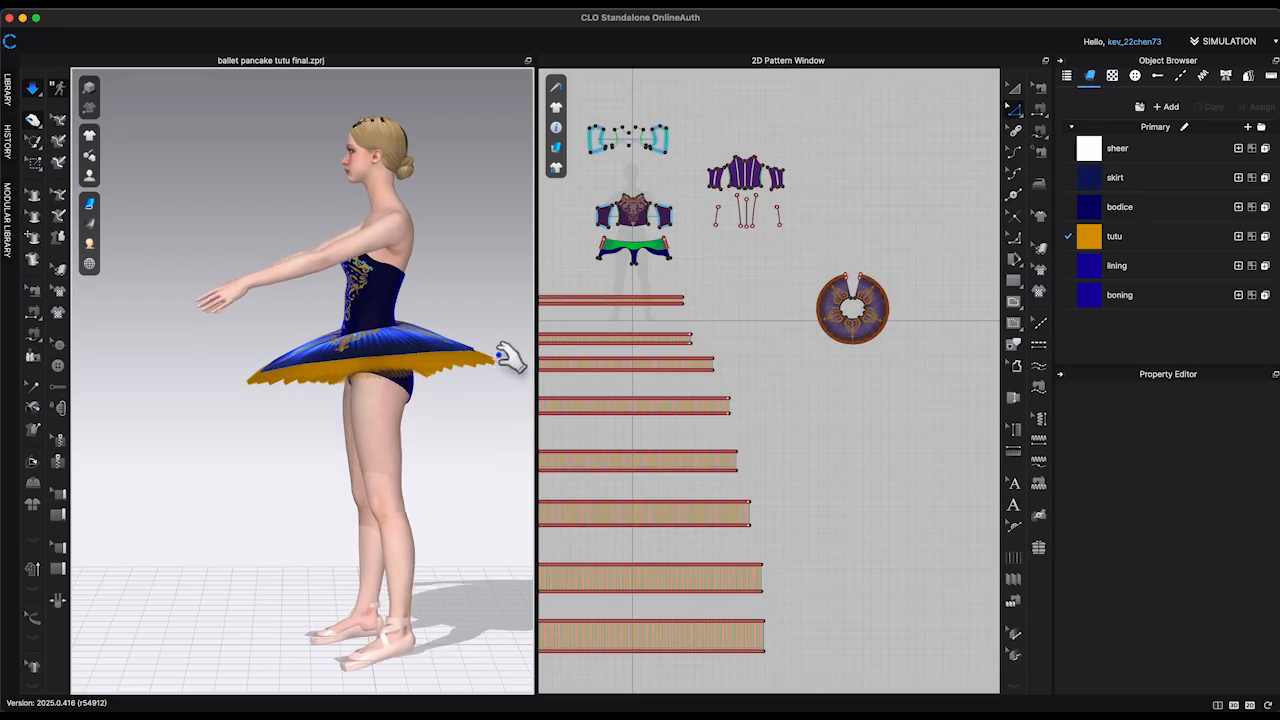
{"action": "left_click", "coordinate": [499, 356]}
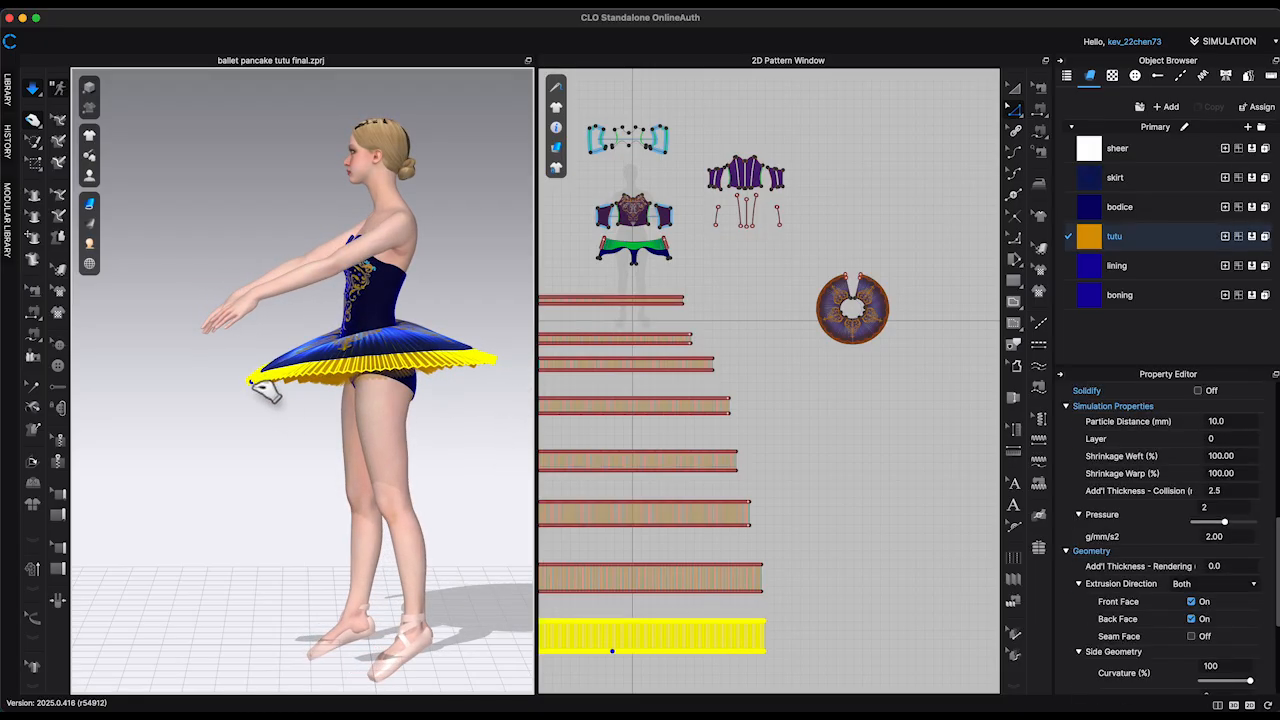
{"action": "right_click_drag", "start_coordinate": [457, 443], "coordinate": [417, 430]}
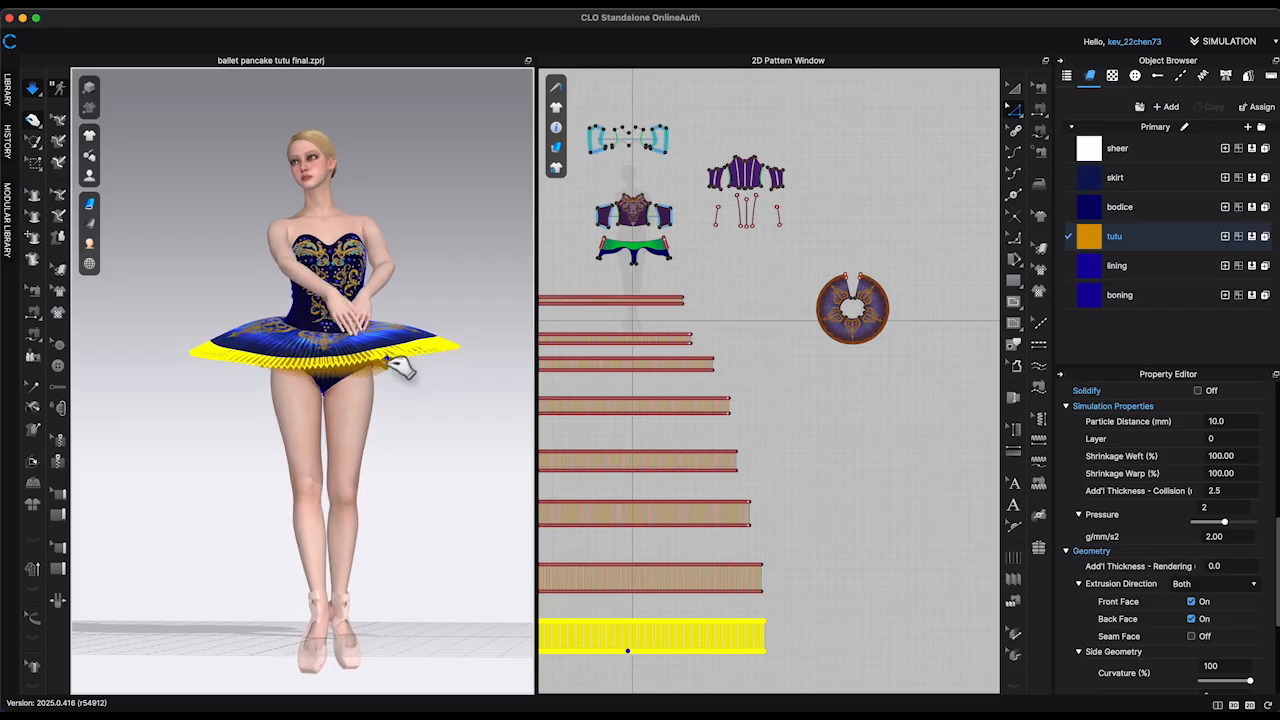
{"action": "mouse_move", "coordinate": [474, 423]}
{"action": "right_mouse_down"}
{"action": "mouse_move", "coordinate": [426, 460]}
{"action": "mouse_move", "coordinate": [489, 434]}
{"action": "right_mouse_up"}
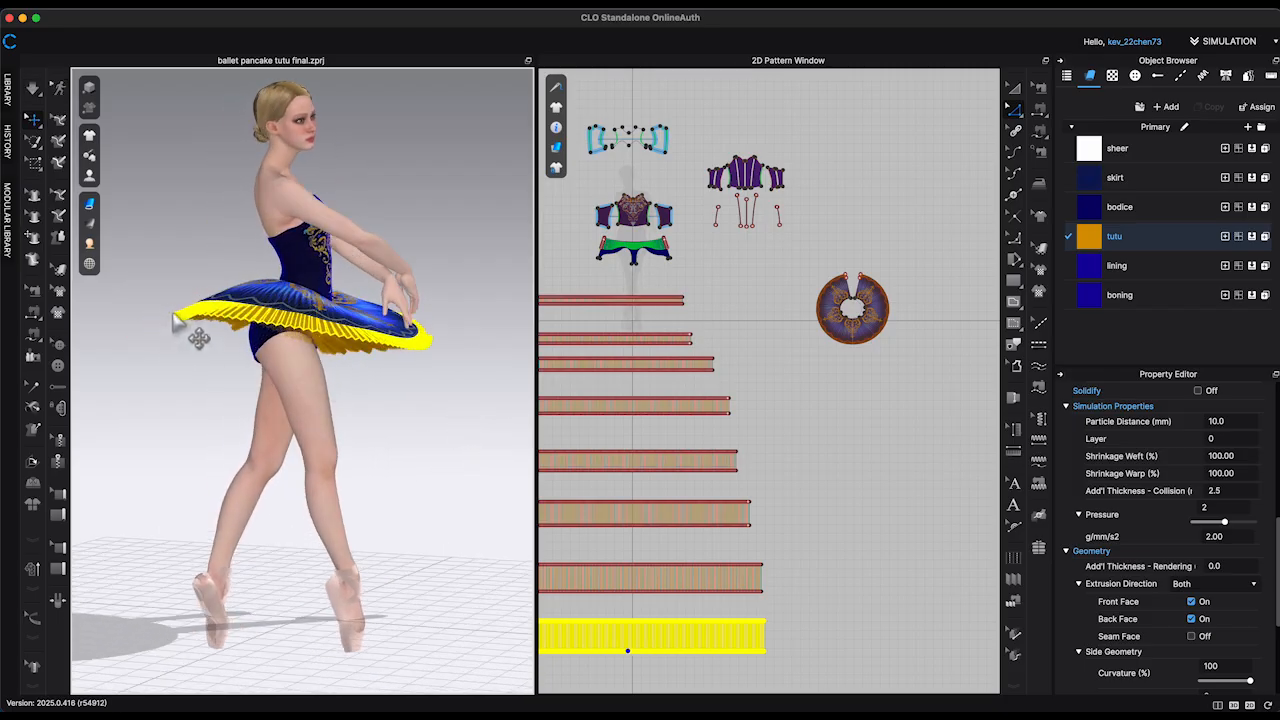
Step: Set the pressure of the lowest, widest tutu layer to 1
{"action": "right_click", "coordinate": [287, 183]}
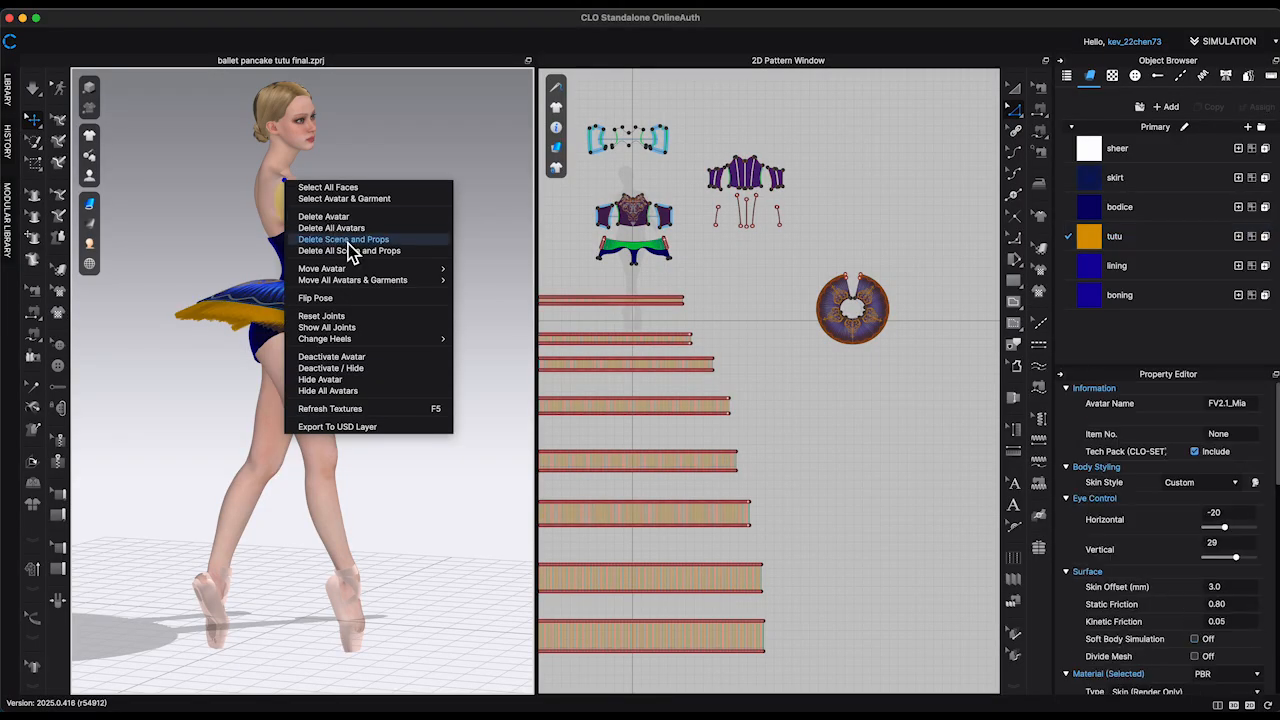
{"action": "left_click", "coordinate": [479, 291]}
{"action": "left_click", "coordinate": [461, 350]}
{"action": "right_click_drag", "start_coordinate": [461, 350], "coordinate": [489, 354]}
{"action": "scroll", "coordinate": [808, 362], "scroll_direction": "down", "scroll_amount": 3}
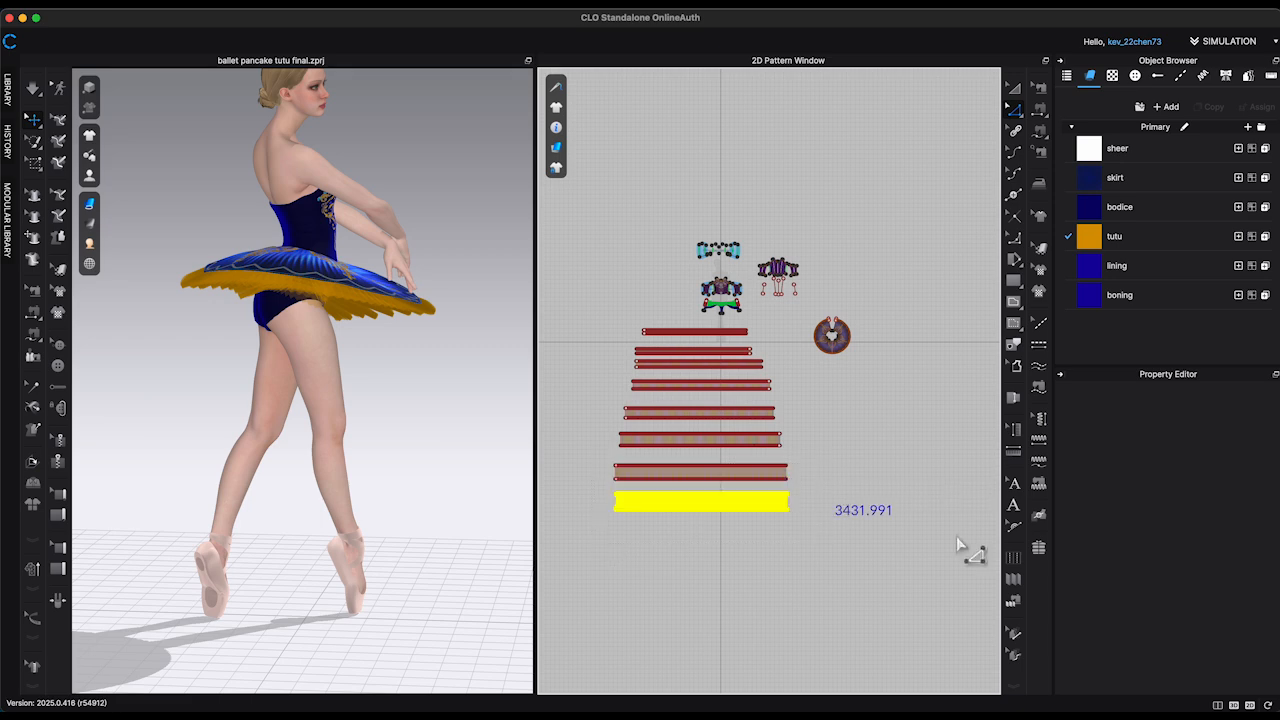
{"action": "scroll", "coordinate": [1228, 654], "scroll_direction": "down", "scroll_amount": 5}
{"action": "left_click", "coordinate": [1251, 534]}
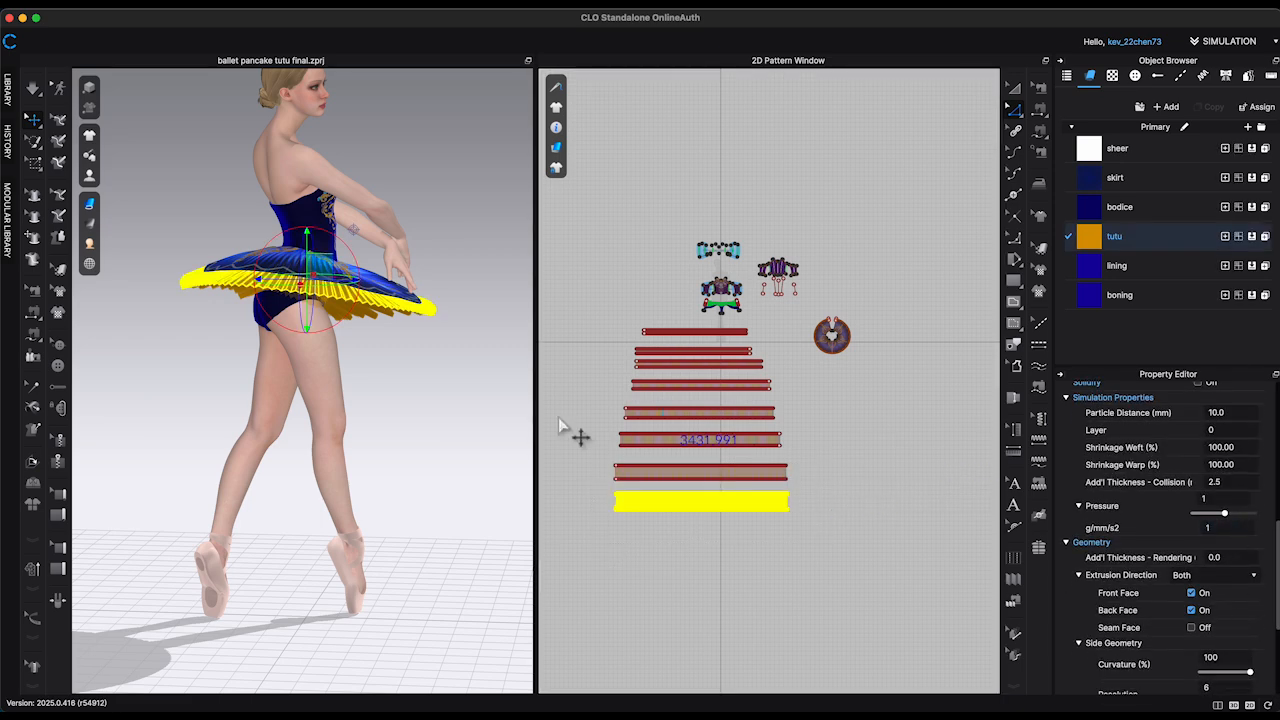
Step: Simulate the garment again, pulling the tutu's back edge to settle the layers, and stop the simulation
{"action": "left_click", "coordinate": [432, 404]}
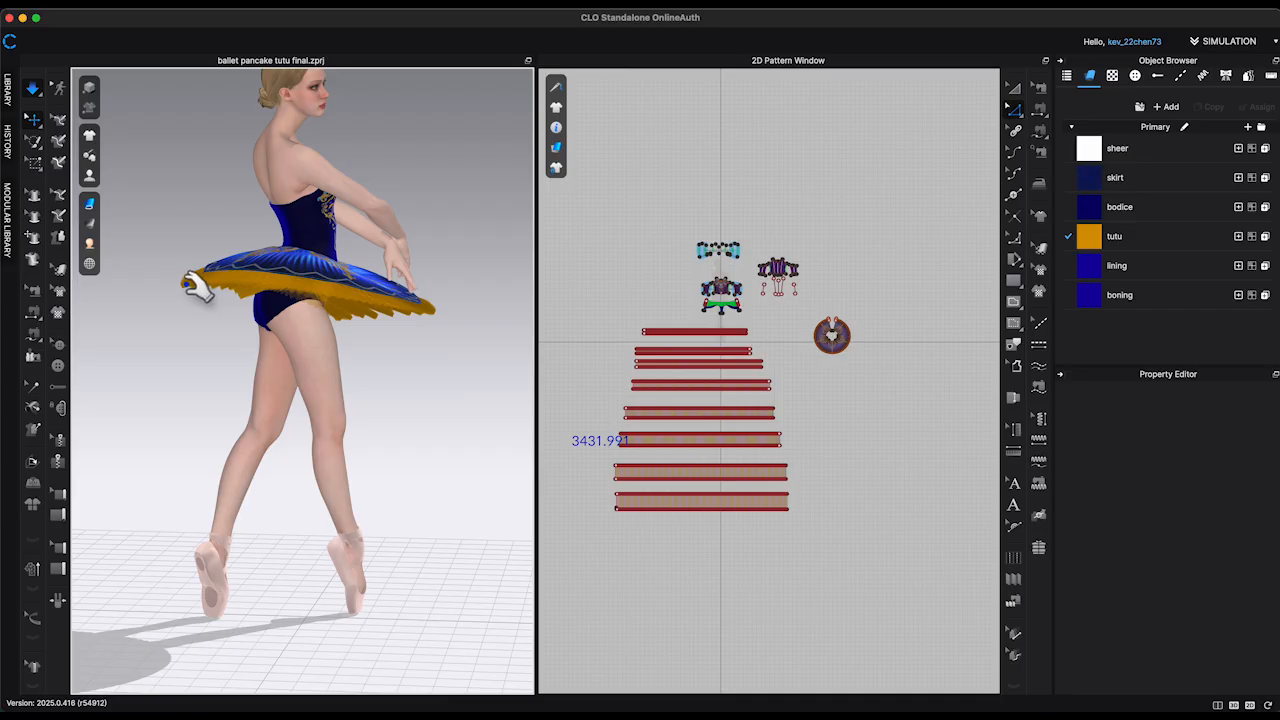
{"action": "left_click", "coordinate": [190, 287]}
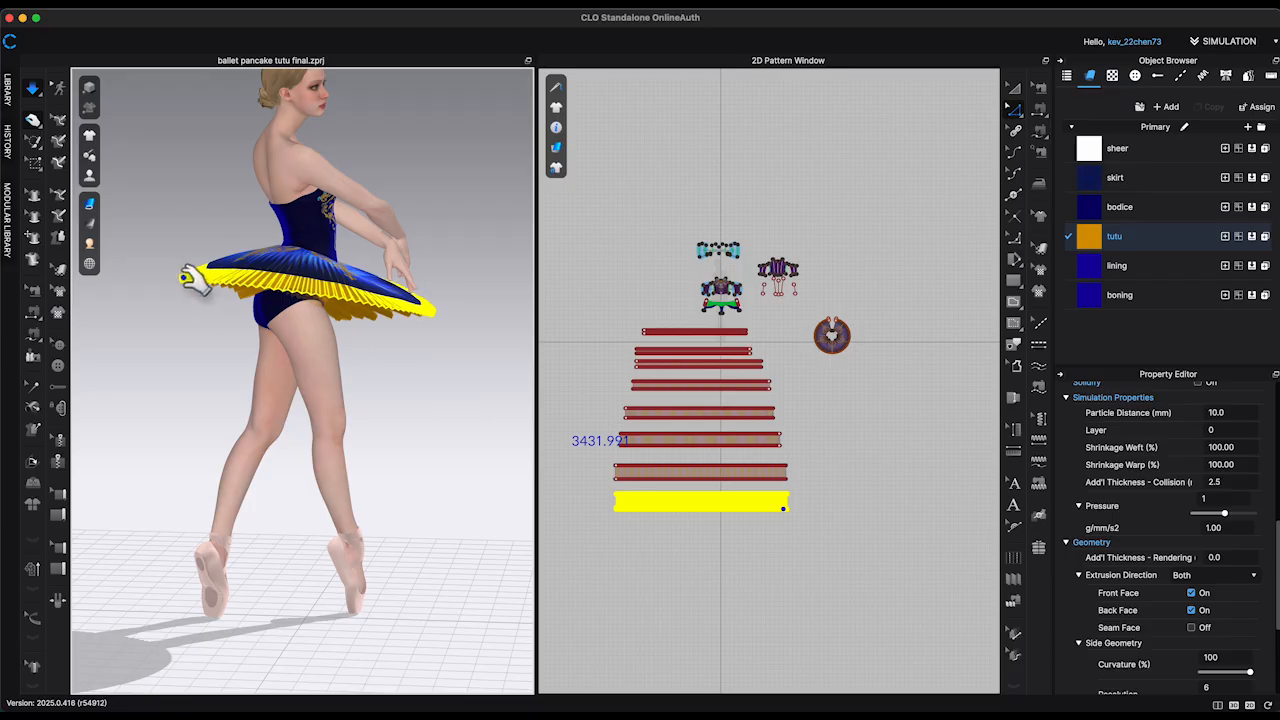
{"action": "right_click_drag", "start_coordinate": [459, 406], "coordinate": [450, 437]}
{"action": "left_click", "coordinate": [438, 418]}
{"action": "key", "text": "space"}
{"action": "scroll", "coordinate": [440, 433], "scroll_direction": "down", "scroll_amount": 3}
{"action": "scroll", "coordinate": [440, 433], "scroll_direction": "up", "scroll_amount": 3}
Step: Open the render window and start rendering the posed avatar in the finished tutu dress
{"action": "left_click", "coordinate": [560, 5]}
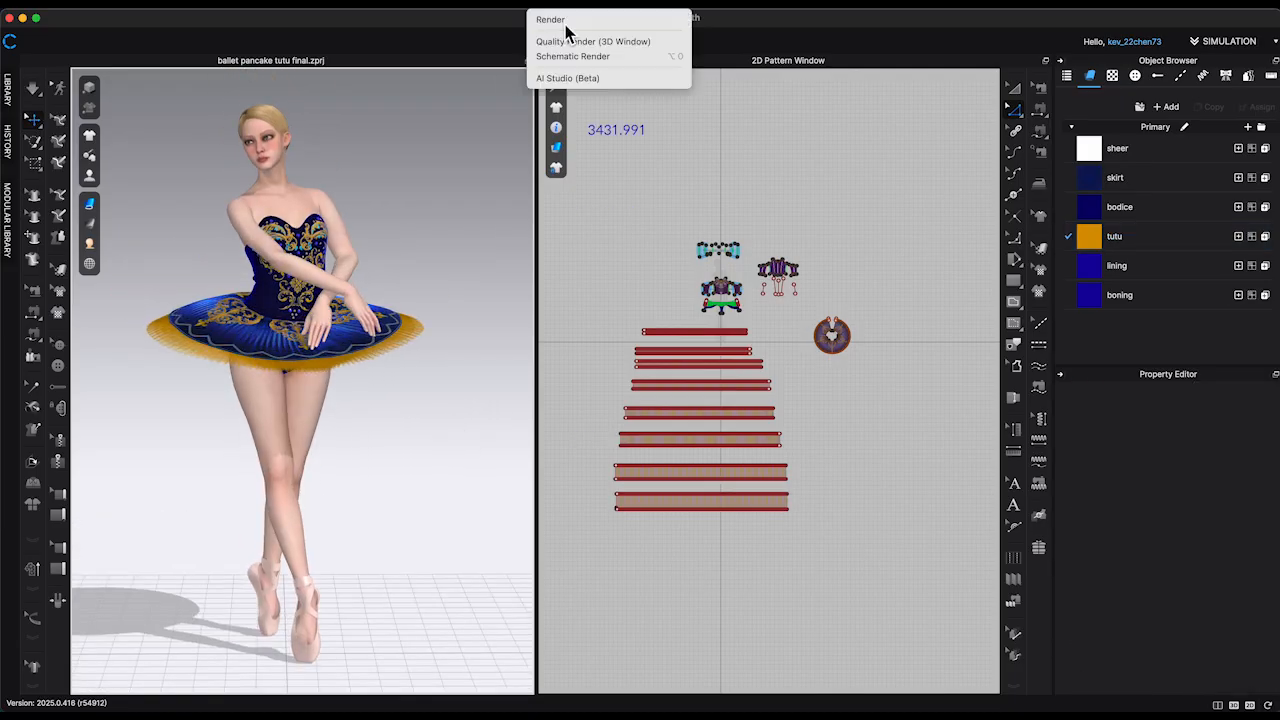
{"action": "left_click", "coordinate": [569, 29]}
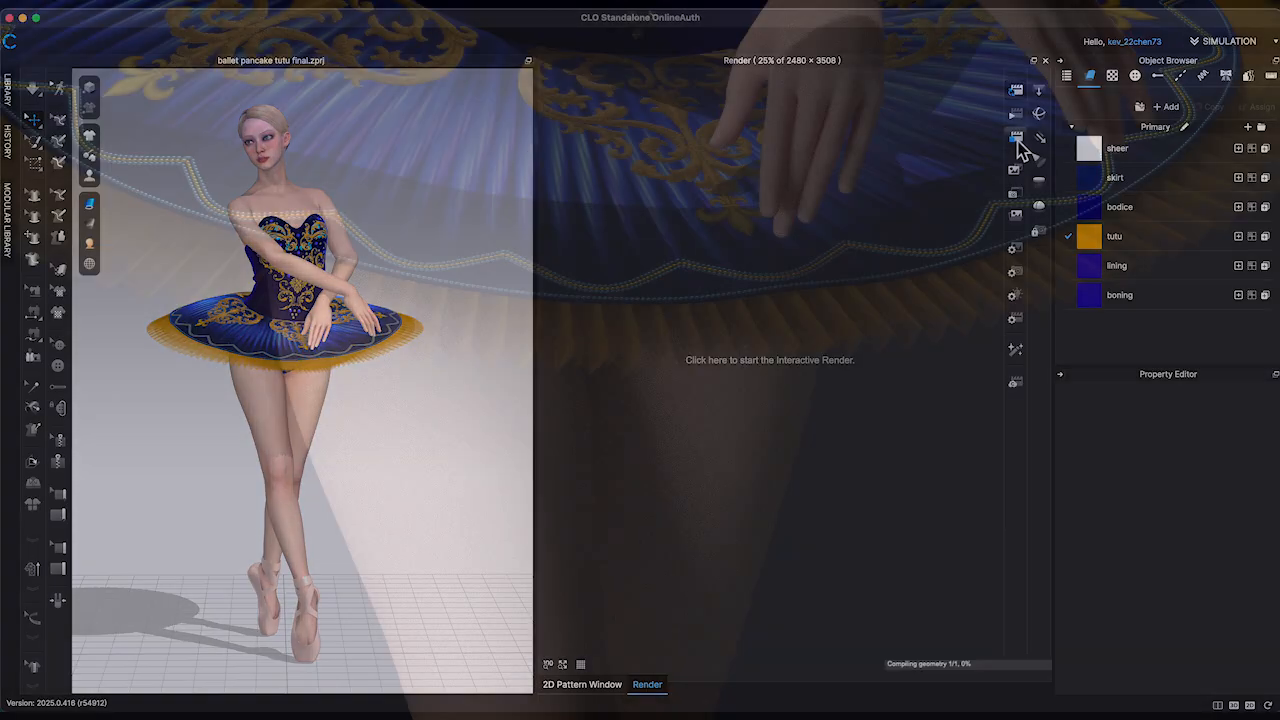